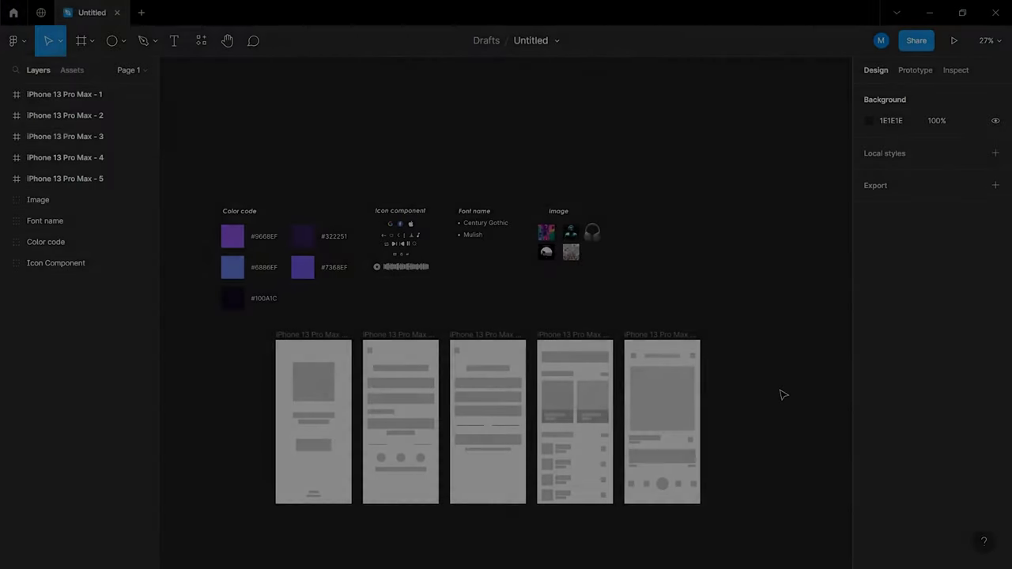
Name the file 'Modern Music App UI Design' and check each of the five phone frames
type("Modern Music App UI Design")
key("Return")
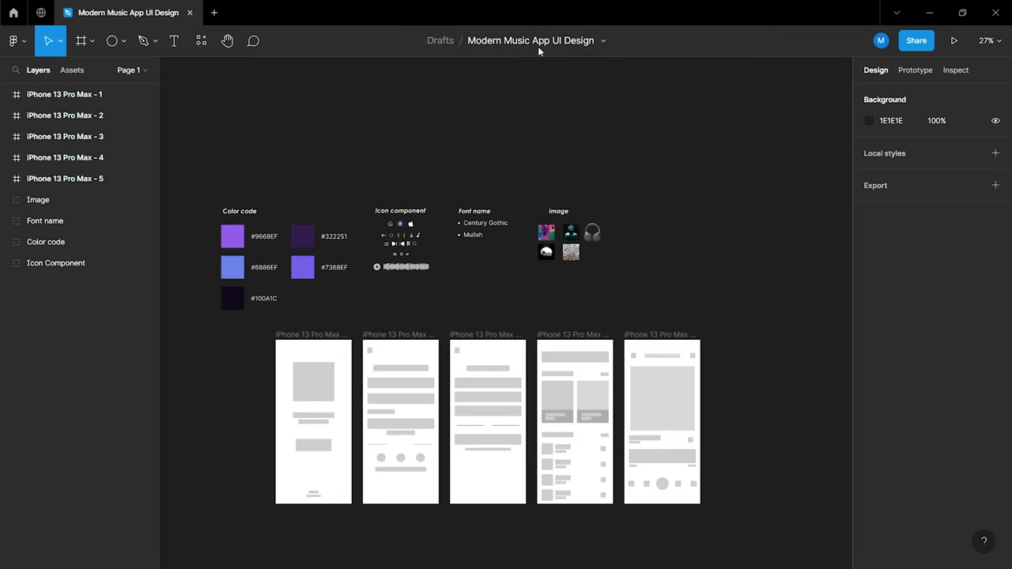
left_click(313, 335)
left_click(385, 338)
left_click(481, 340)
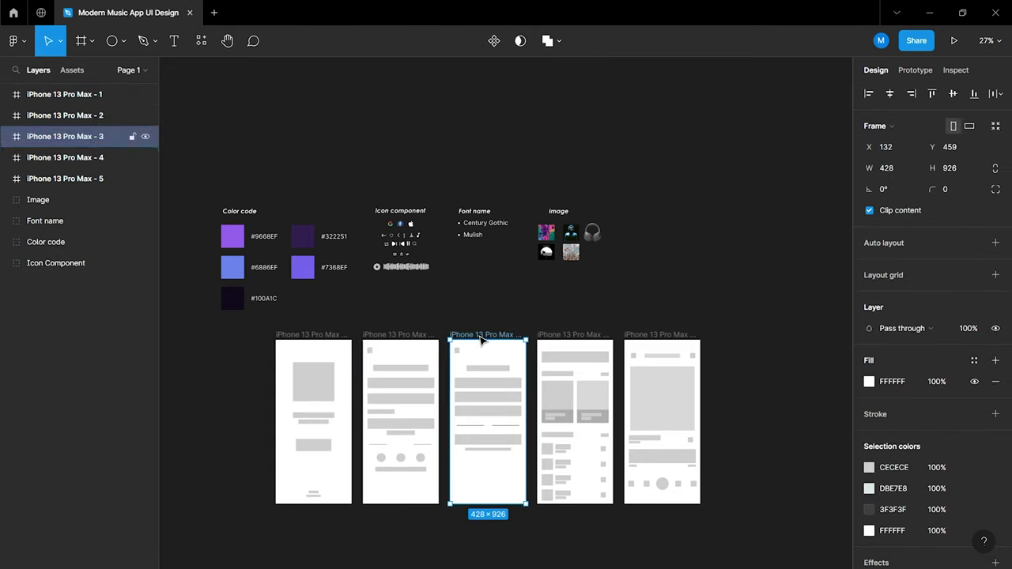
left_click(565, 337)
left_click(642, 339)
left_click(755, 341)
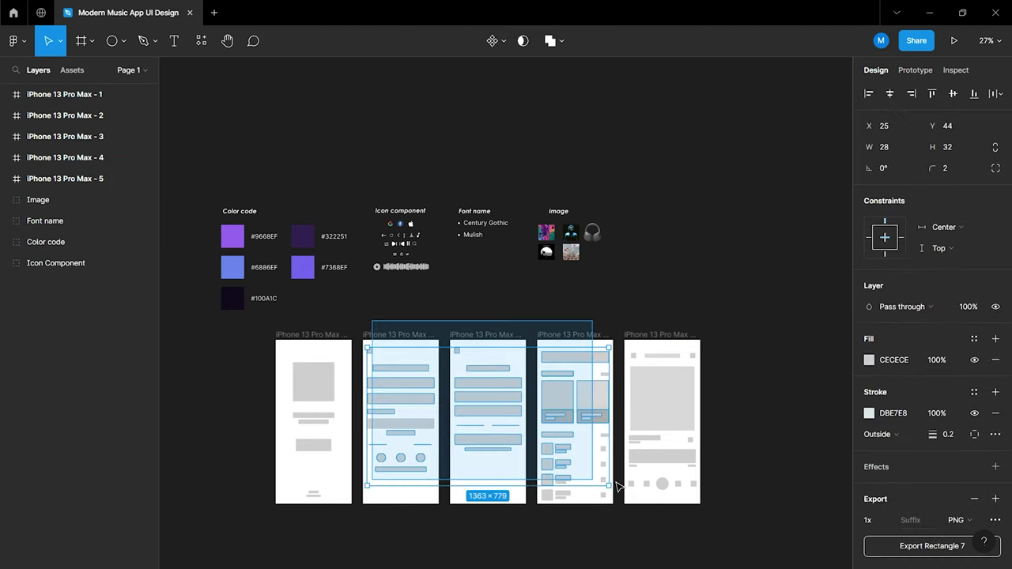
Hide iPhone frames 2–5 from Layers, keeping the Image group visible
left_click_drag(376, 326, 729, 521)
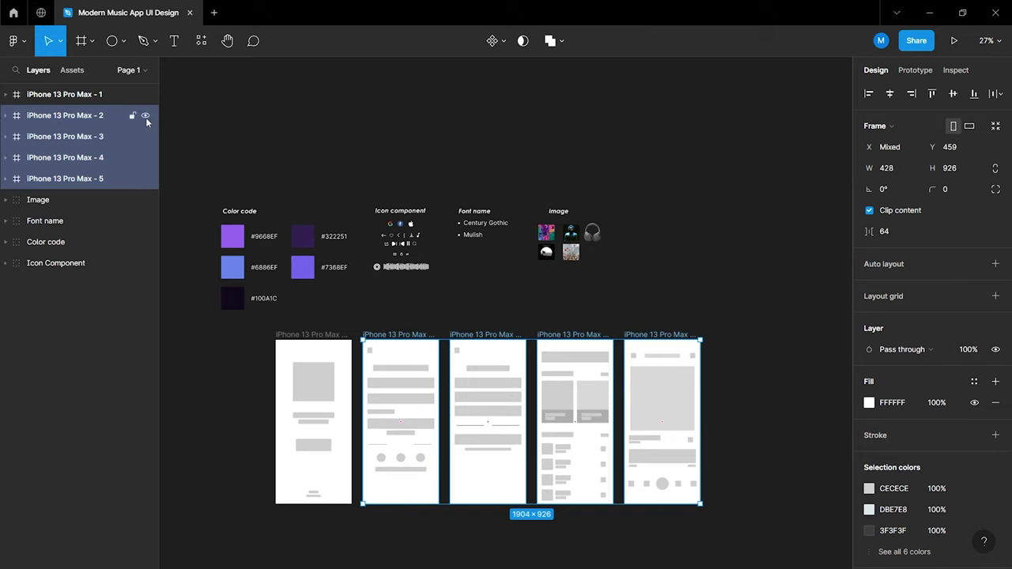
left_click(145, 115)
left_click(146, 199)
left_click(145, 199)
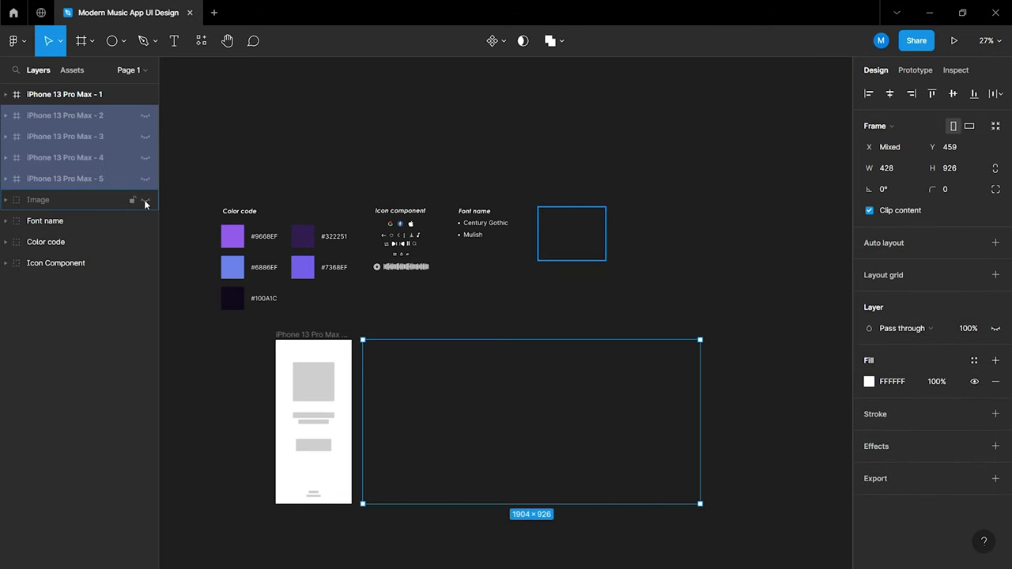
left_click(467, 335)
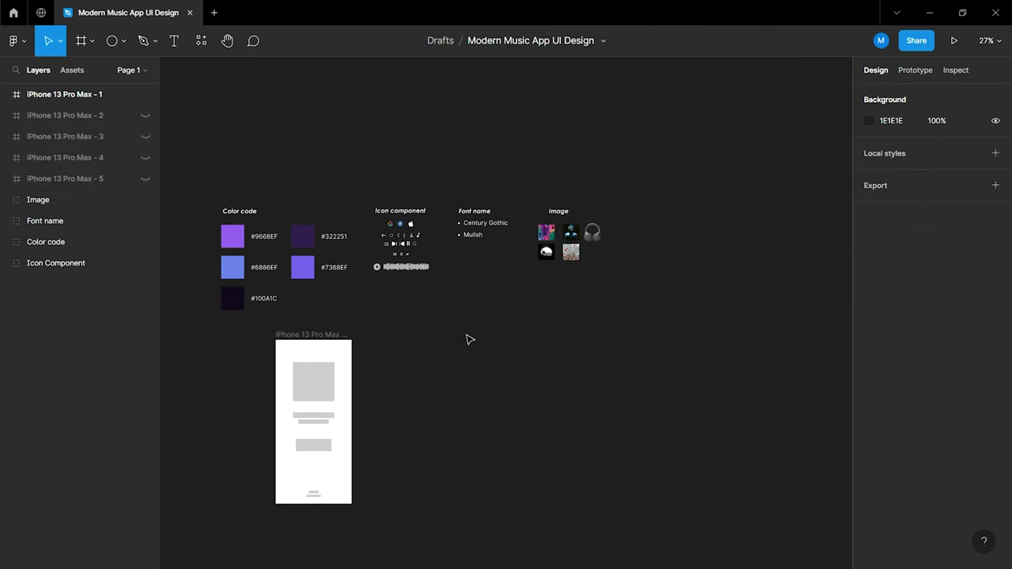
Fill iPhone 13 Pro Max - 1 with the #100A1C swatch sampled from the style guide
scroll(467, 340, "left", 2)
scroll(467, 339, "left", 5)
scroll(540, 353, "up", 2)
scroll(541, 352, "up", 2)
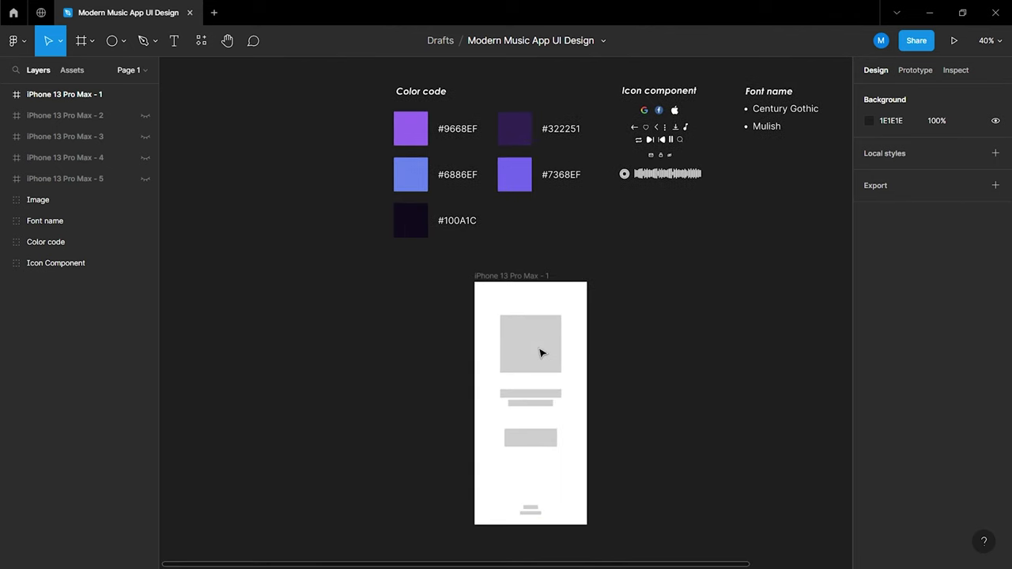
left_click(496, 275)
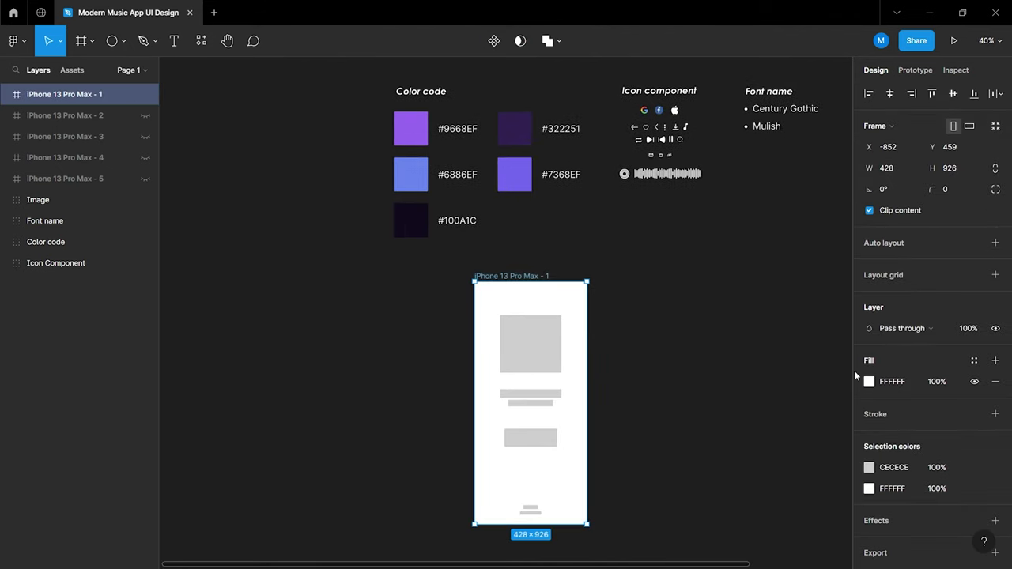
left_click(869, 382)
left_click(713, 423)
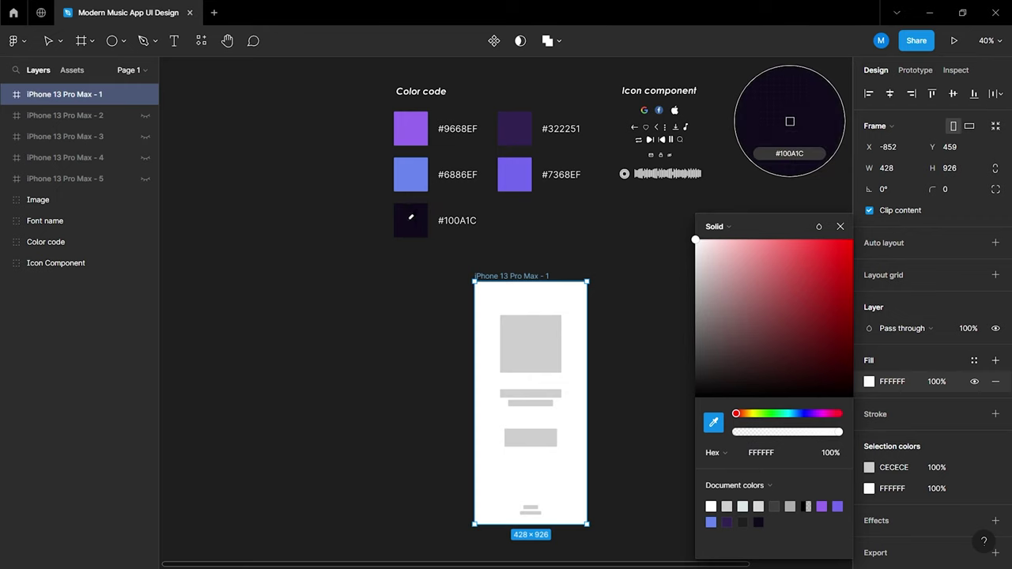
left_click(409, 219)
left_click(841, 228)
left_click(763, 282)
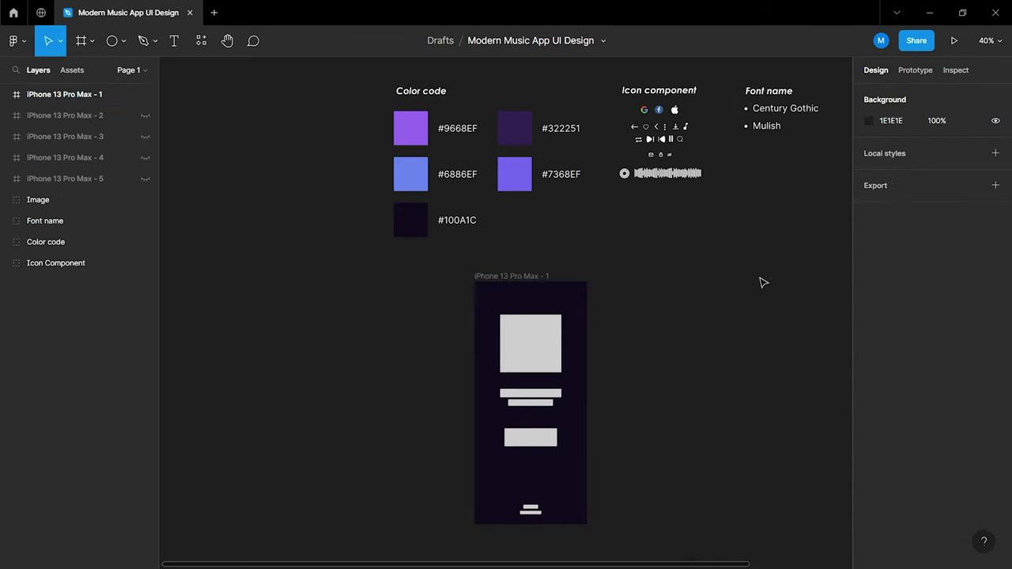
scroll(515, 281, "right", 5)
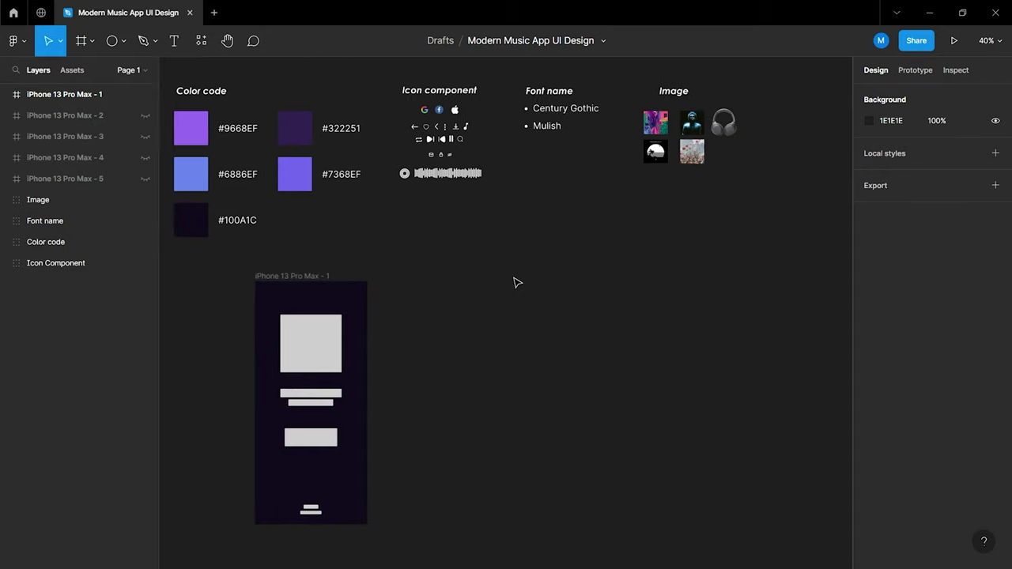
scroll(522, 281, "right", 1)
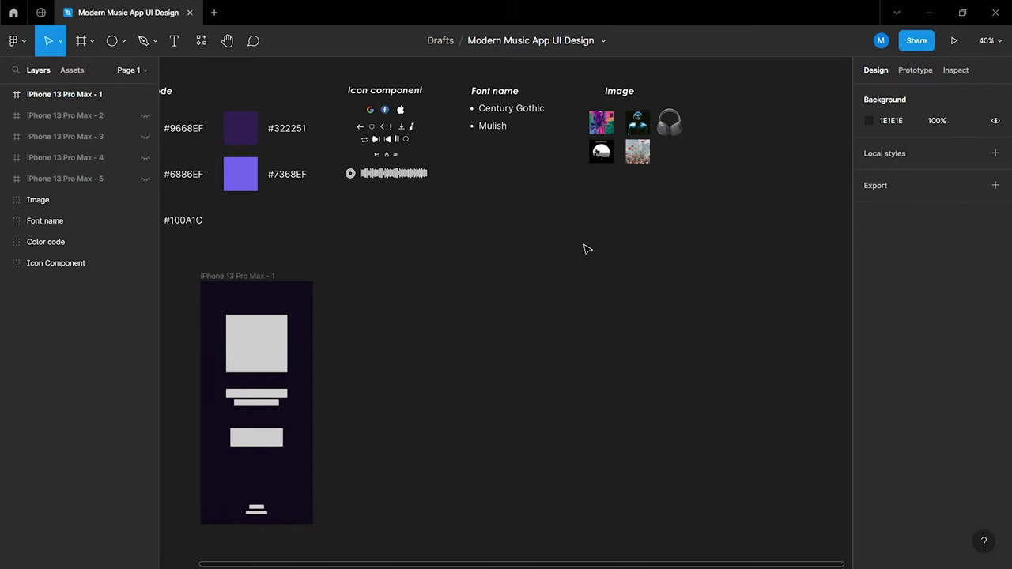
scroll(587, 250, "left", 2)
scroll(459, 208, "up", 3)
Move the abstrak 1 ring group into the first frame, scaled to 644×644 and centred
left_click(461, 156, "ctrl")
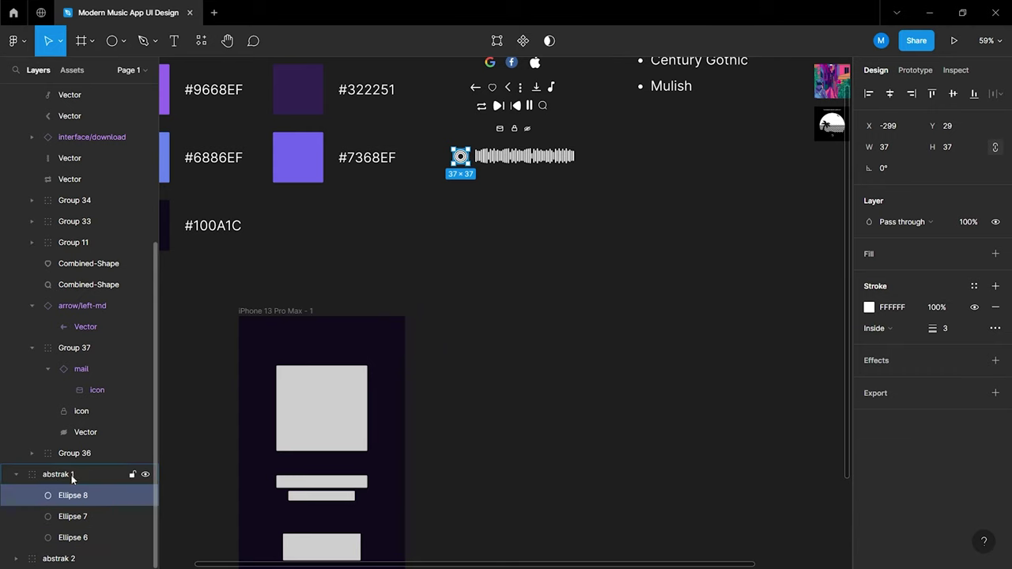
left_click(24, 474)
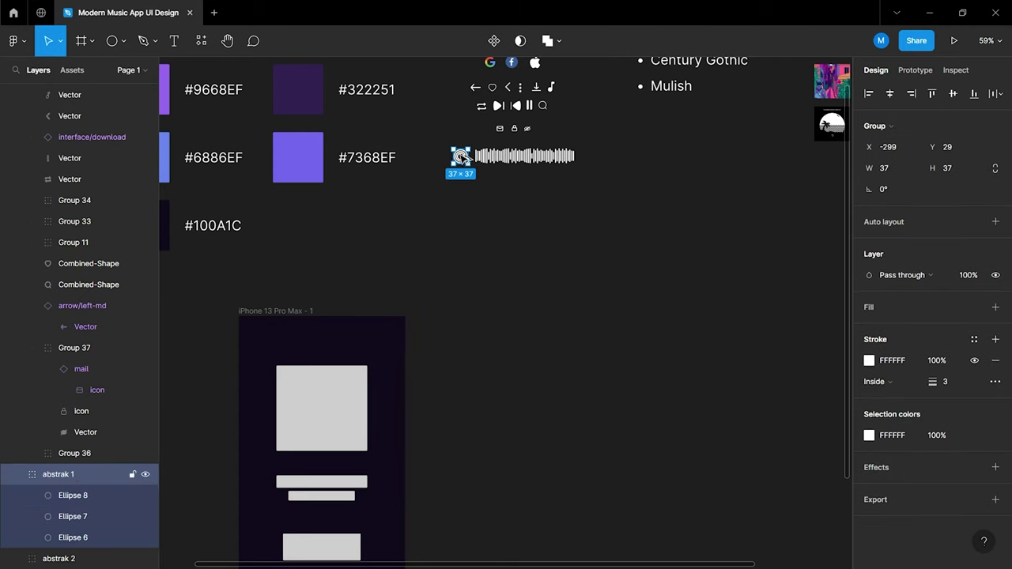
left_click_drag(460, 156, 368, 355)
scroll(368, 355, "left", 5)
scroll(368, 355, "down", 2)
scroll(369, 355, "down", 3)
left_click_drag(593, 182, 697, 114)
left_click_drag(609, 176, 524, 271)
left_click_drag(529, 226, 697, 131)
left_click_drag(656, 212, 628, 264)
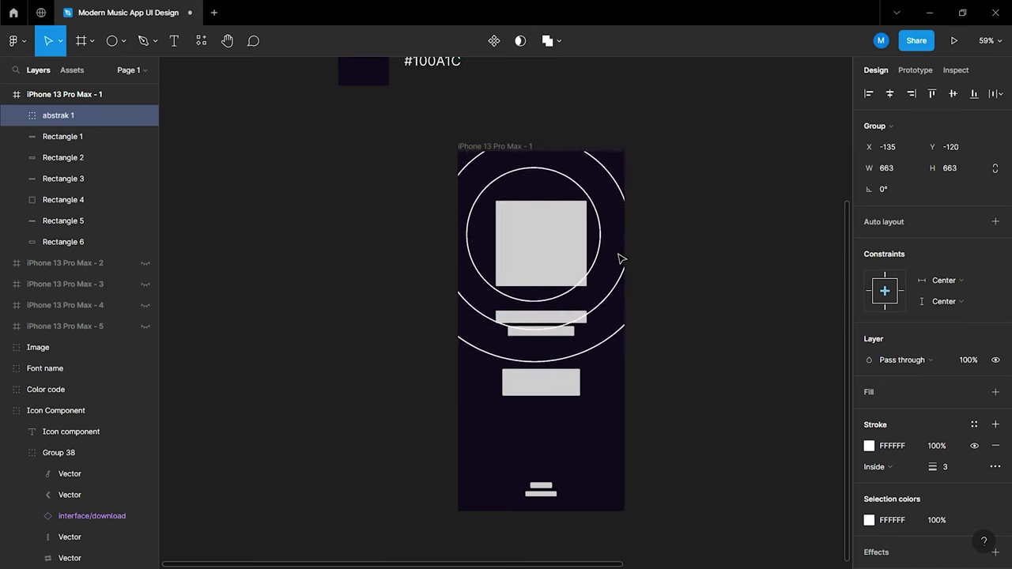
left_click_drag(669, 111, 663, 131)
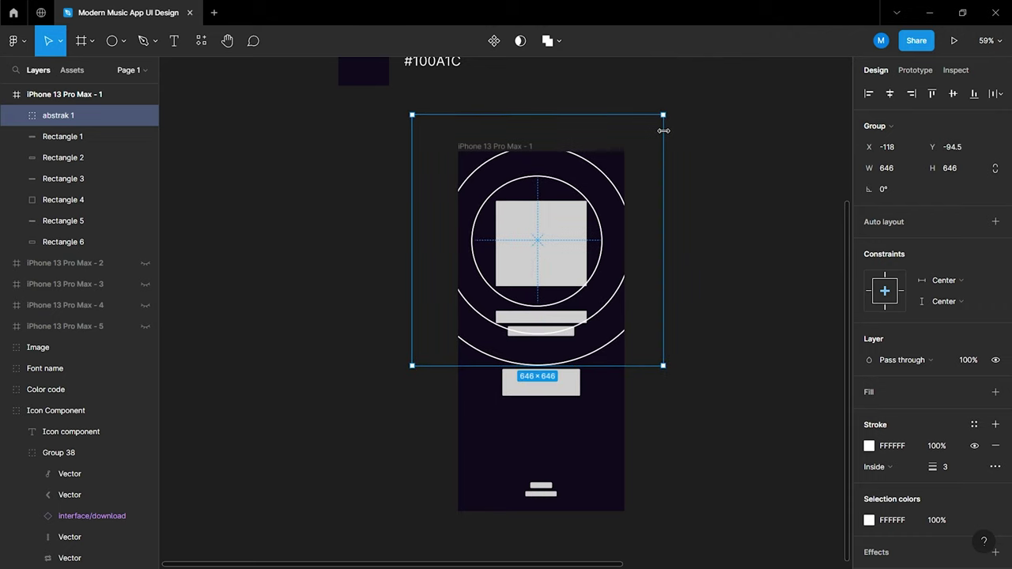
left_click_drag(625, 219, 617, 253)
left_click(724, 268)
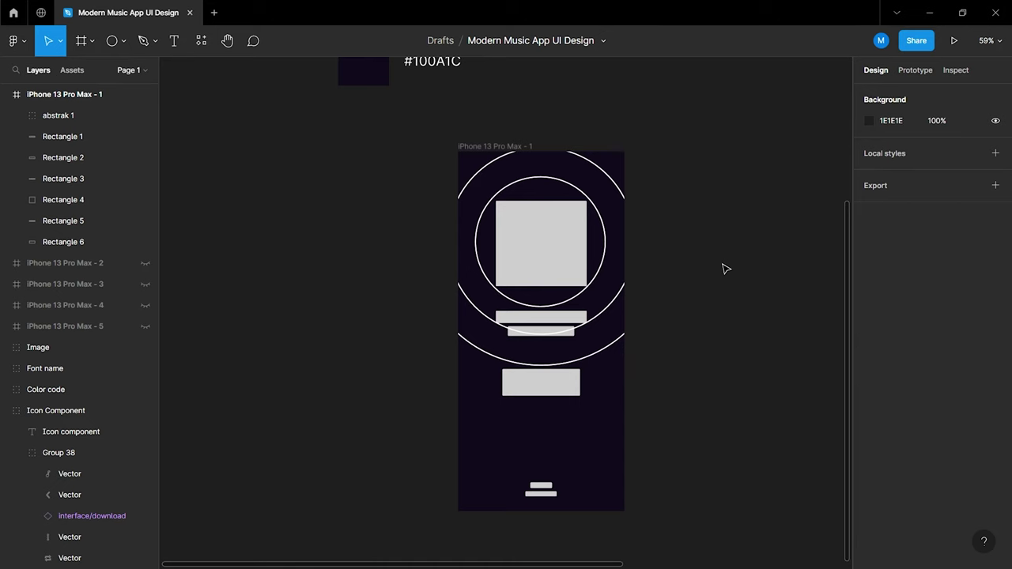
Give the abstrak 1 rings a #7368EF stroke sampled from the color palette
left_click(615, 348)
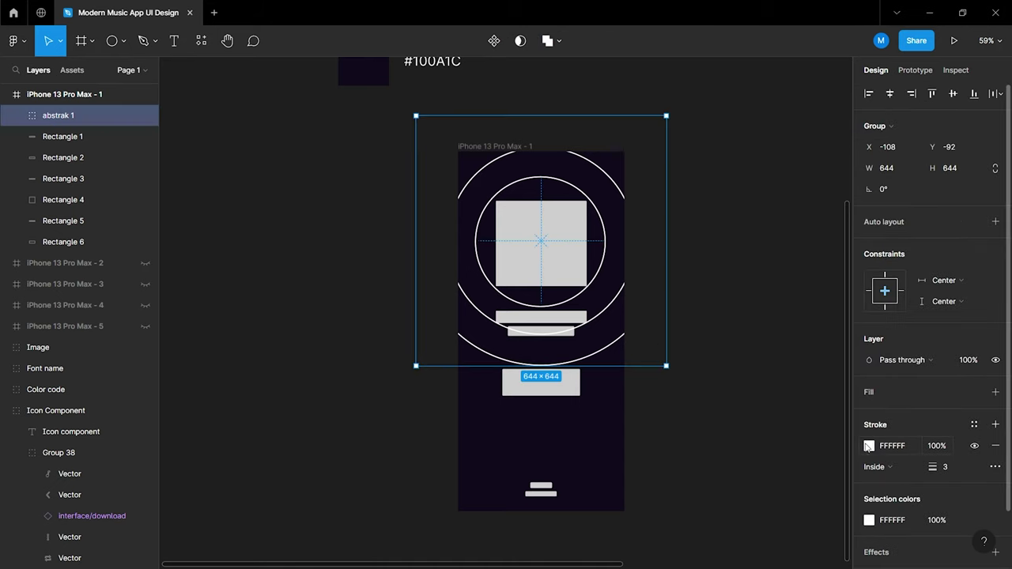
left_click(868, 446)
left_click(713, 422)
scroll(470, 323, "up", 5)
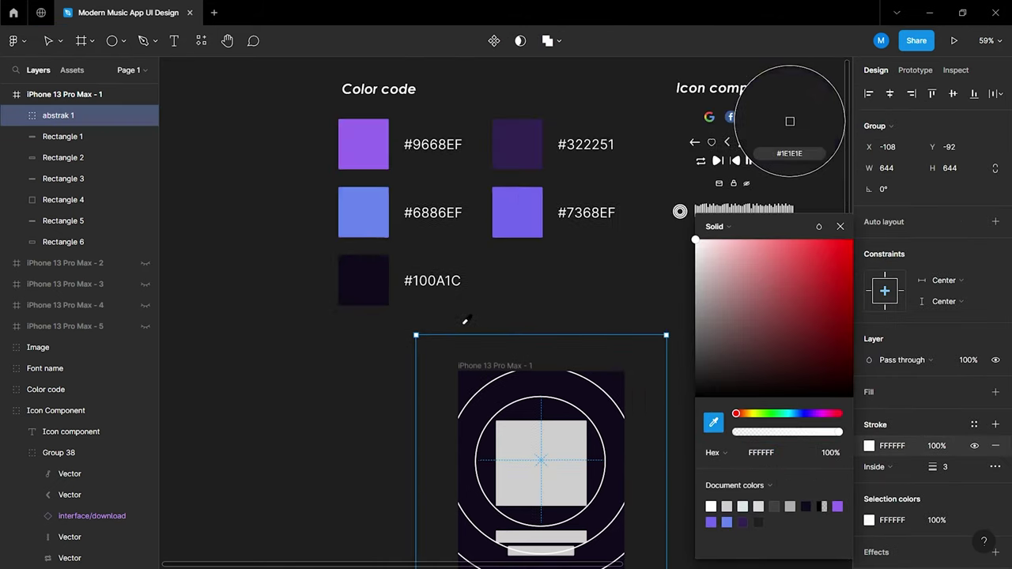
left_click(359, 150)
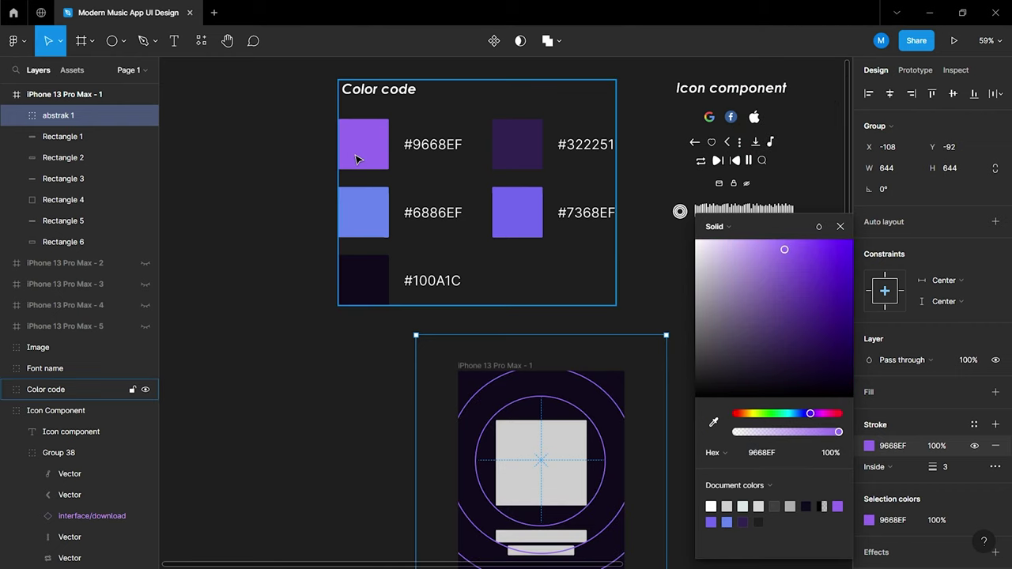
left_click(713, 423)
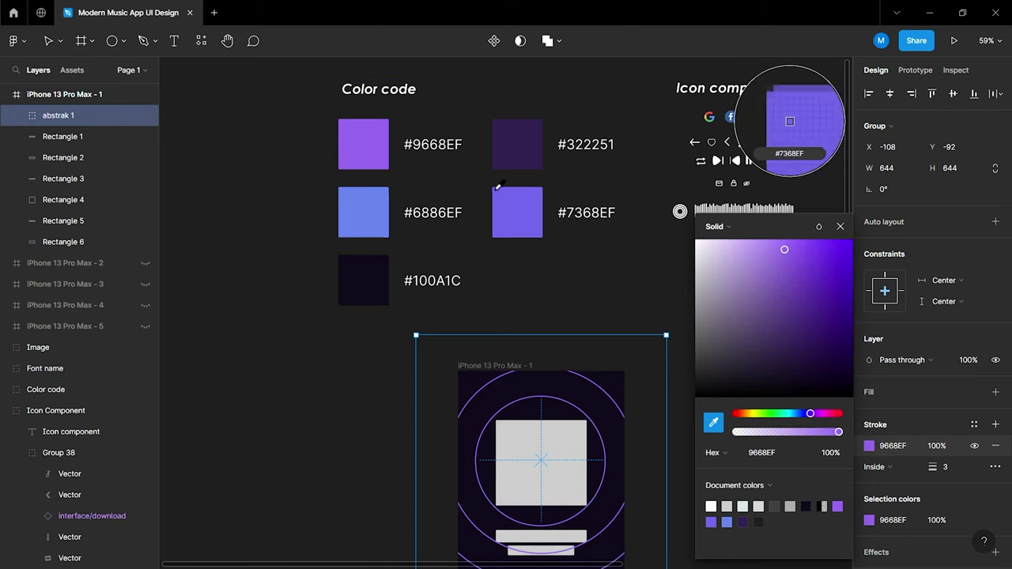
left_click(519, 205)
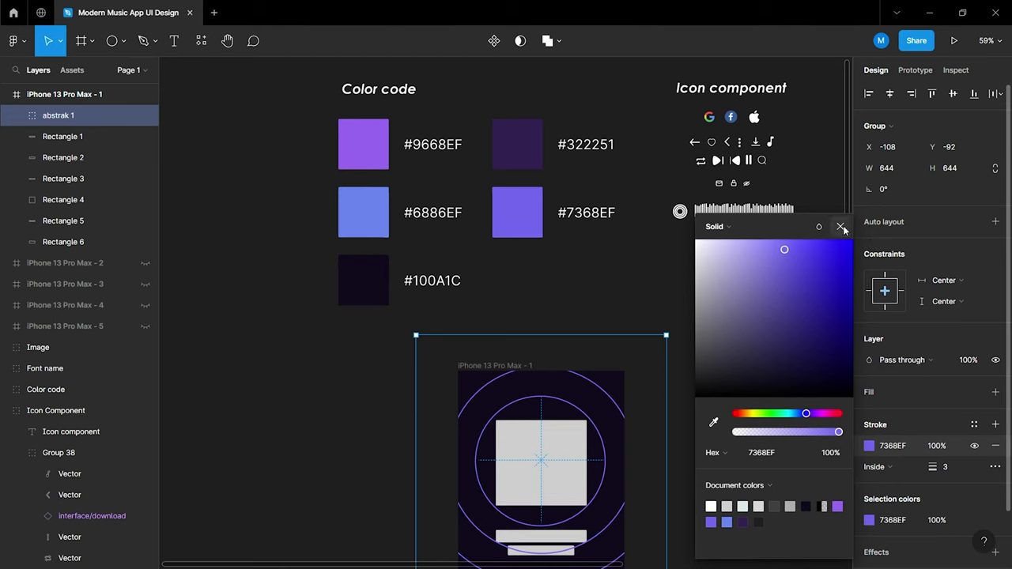
left_click(840, 227)
left_click(781, 339)
scroll(779, 339, "down", 3)
scroll(640, 324, "down", 1)
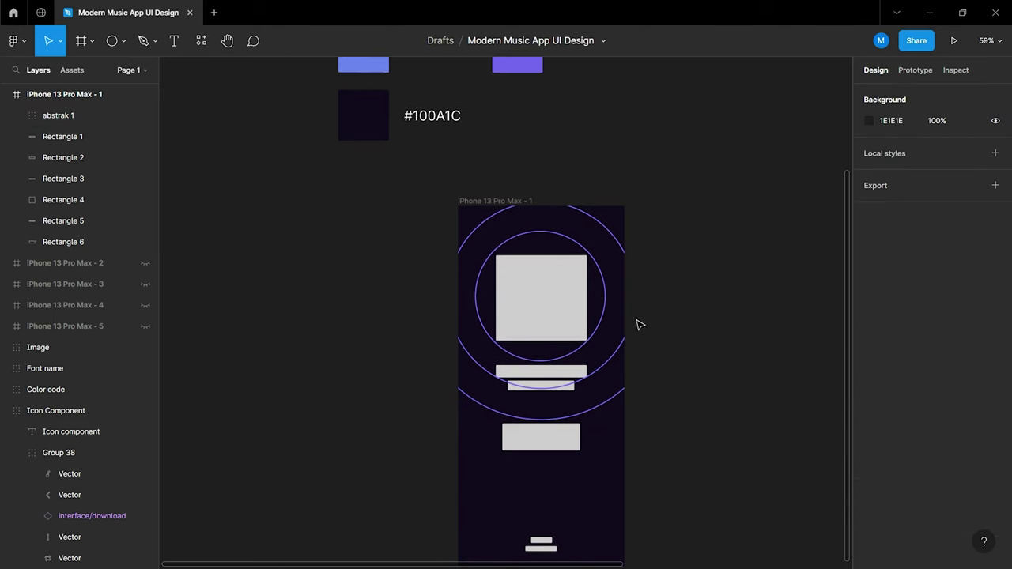
Select the abstrak 1 ring group and its middle ring to review their outlines
left_click(606, 297)
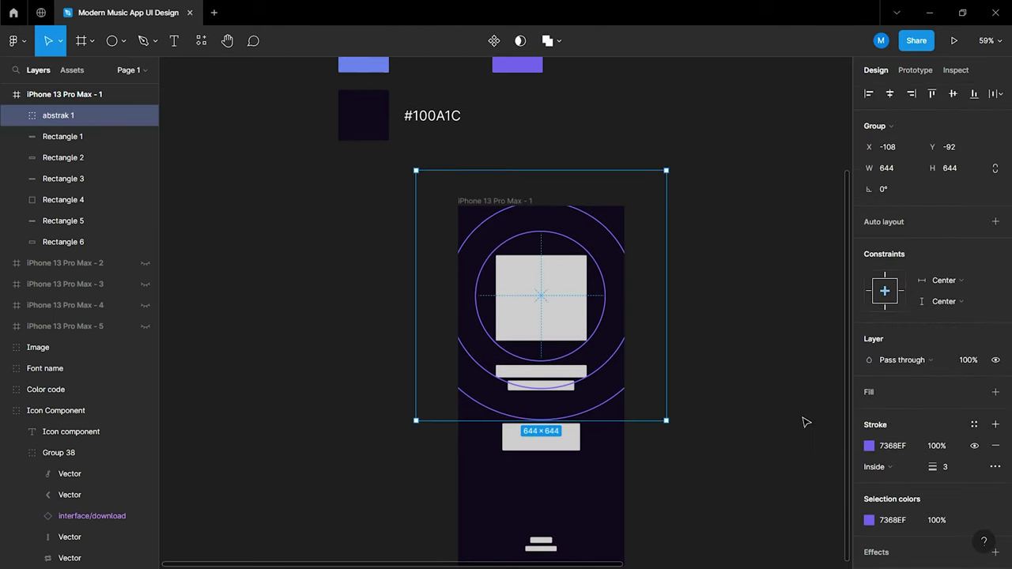
scroll(666, 323, "up", 2)
scroll(612, 325, "down", 2)
scroll(624, 325, "up", 3)
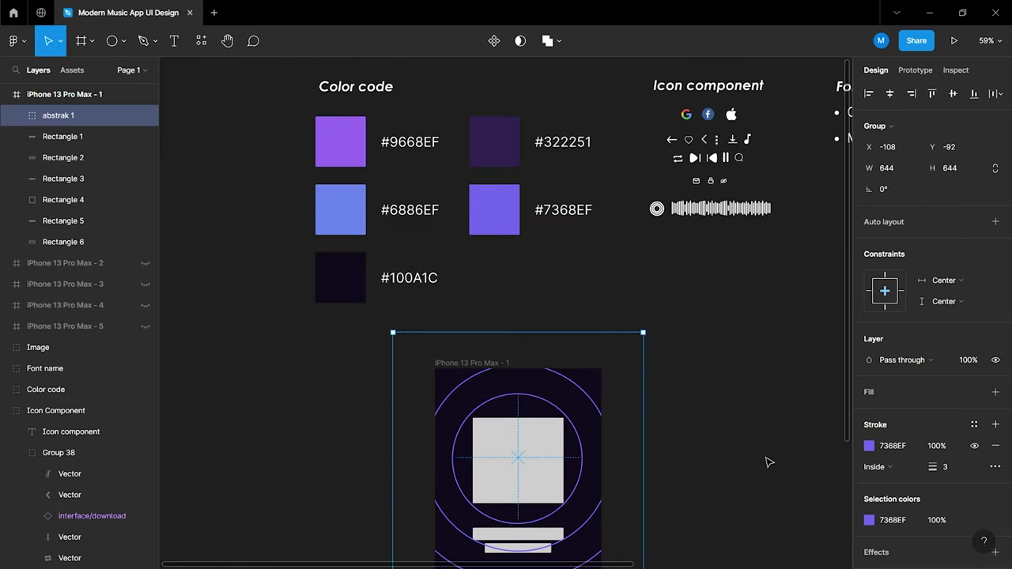
scroll(766, 461, "down", 3)
left_click(717, 437)
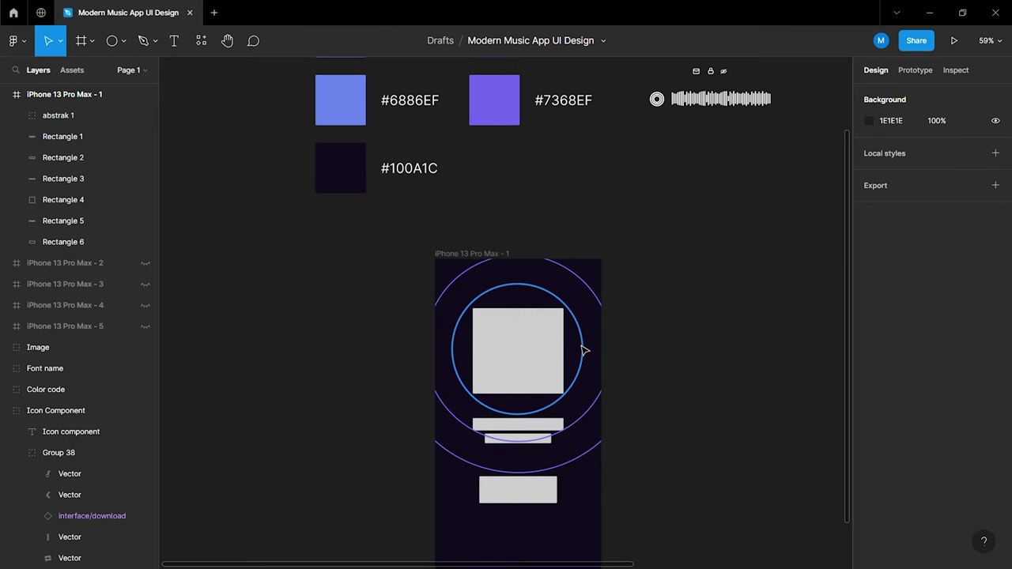
left_click(583, 349, "ctrl")
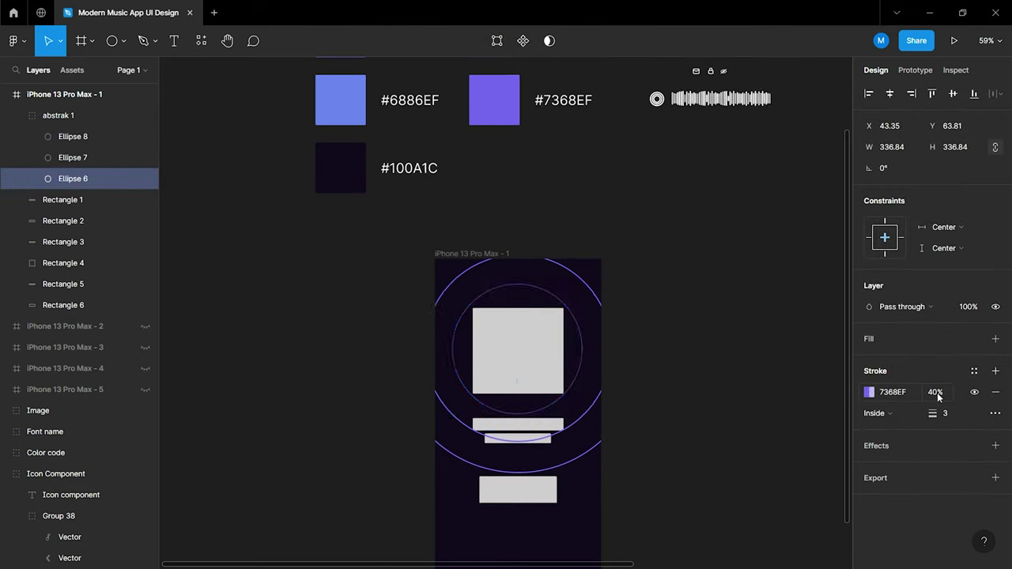
left_click(738, 392)
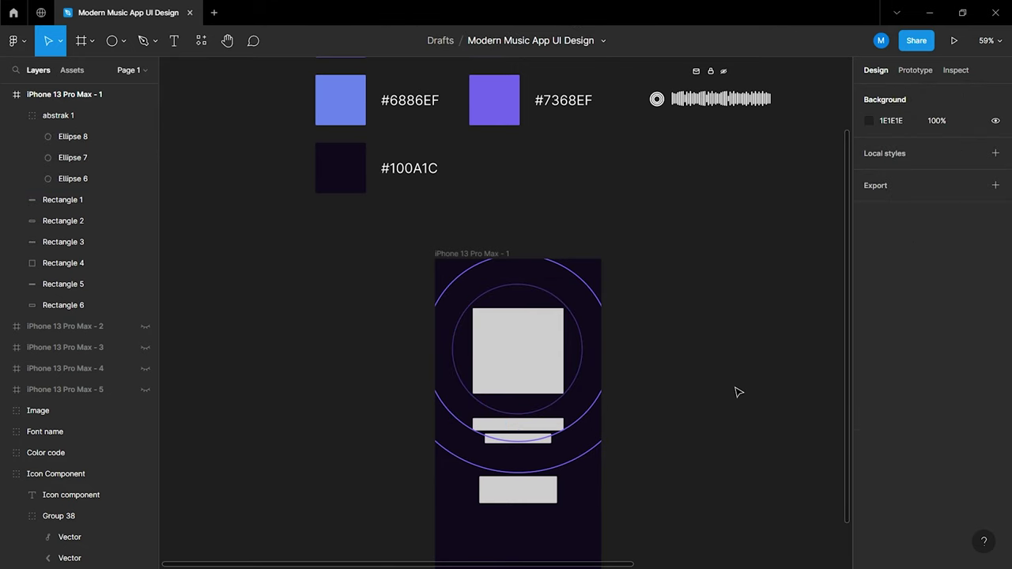
Set the large outer circle Ellipse 8's stroke opacity to 10%
left_click(598, 301, "ctrl")
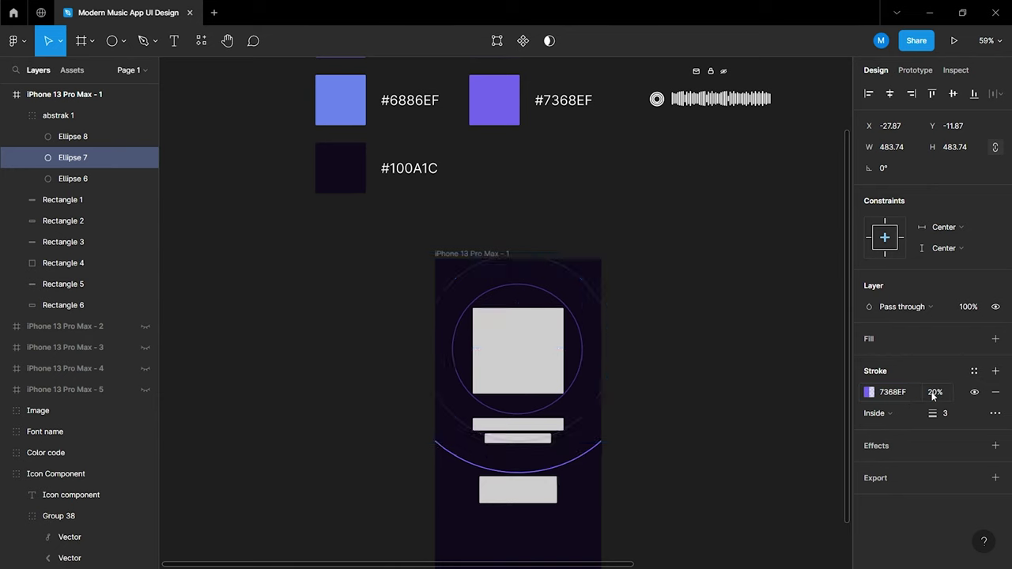
left_click(765, 386)
left_click(597, 455, "ctrl")
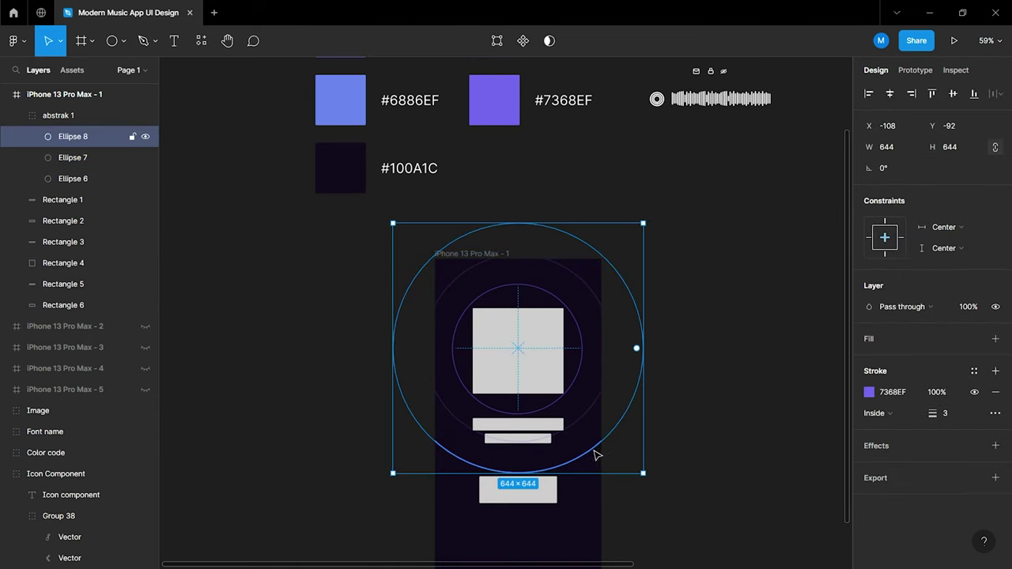
type("10")
key("Return")
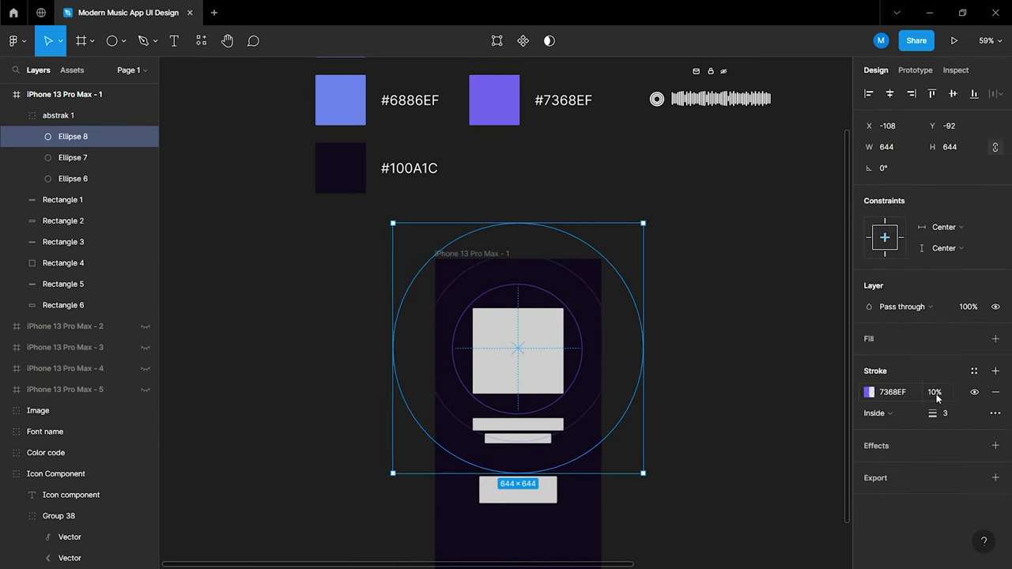
left_click(798, 403)
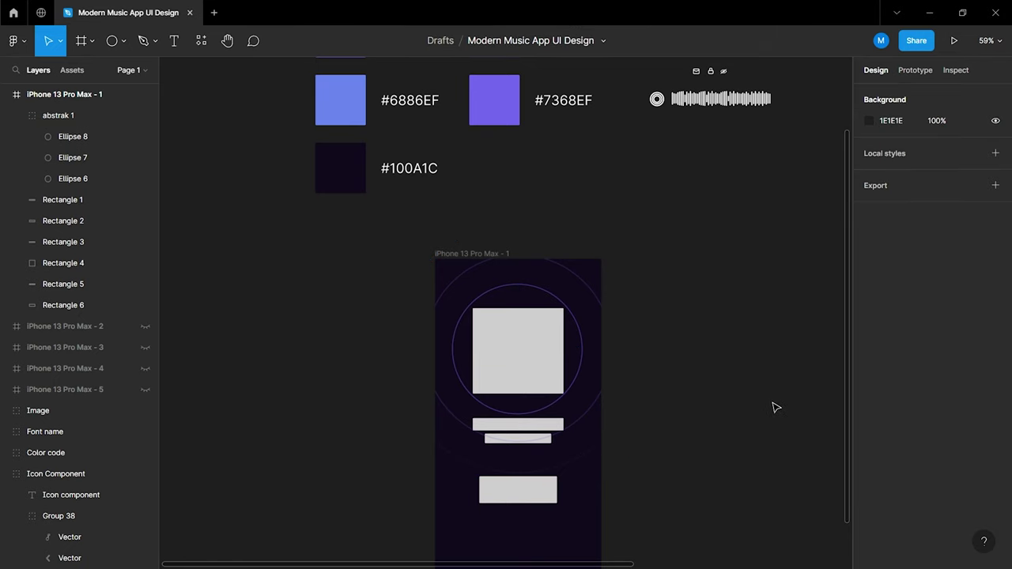
Draw a 272×272 circle over the album square in the first frame
scroll(493, 436, "up", 2, "ctrl")
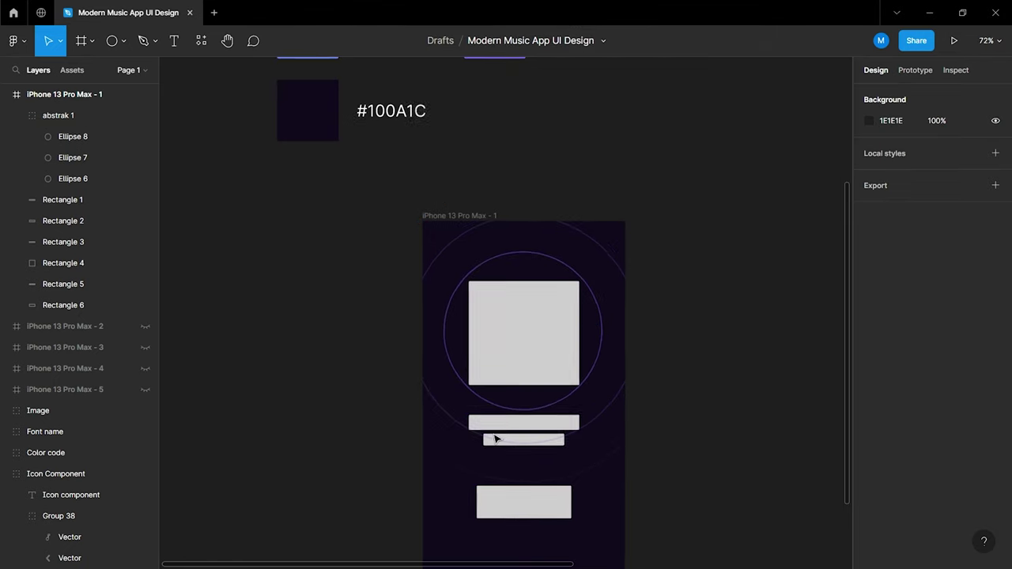
scroll(492, 431, "down", 1)
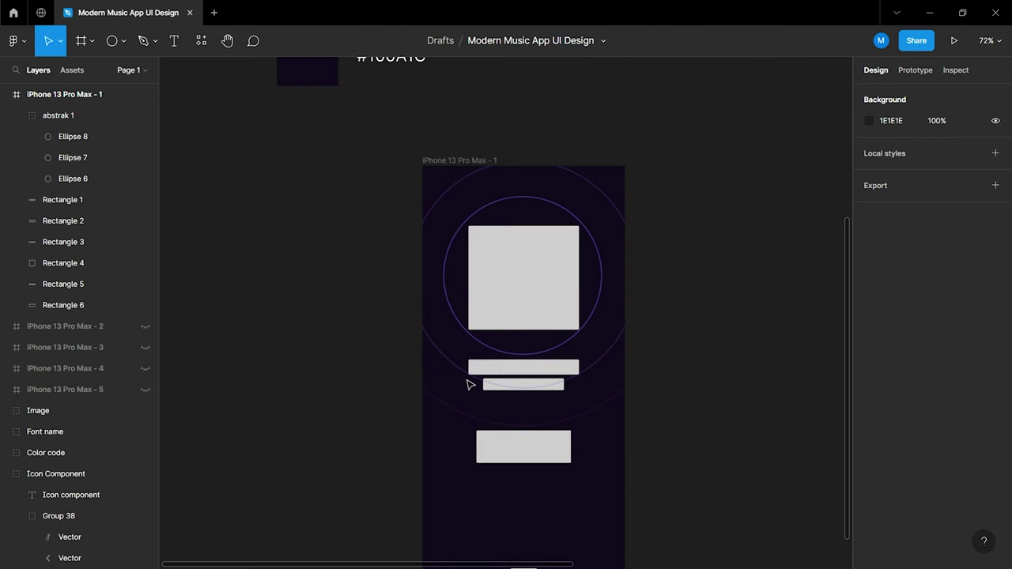
left_click(109, 43)
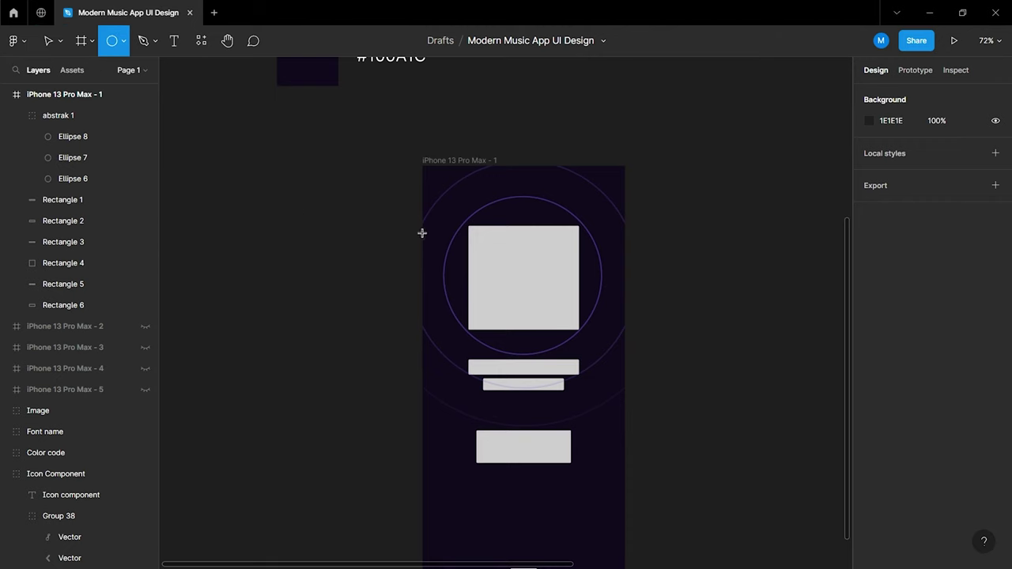
left_click_drag(437, 227, 566, 355)
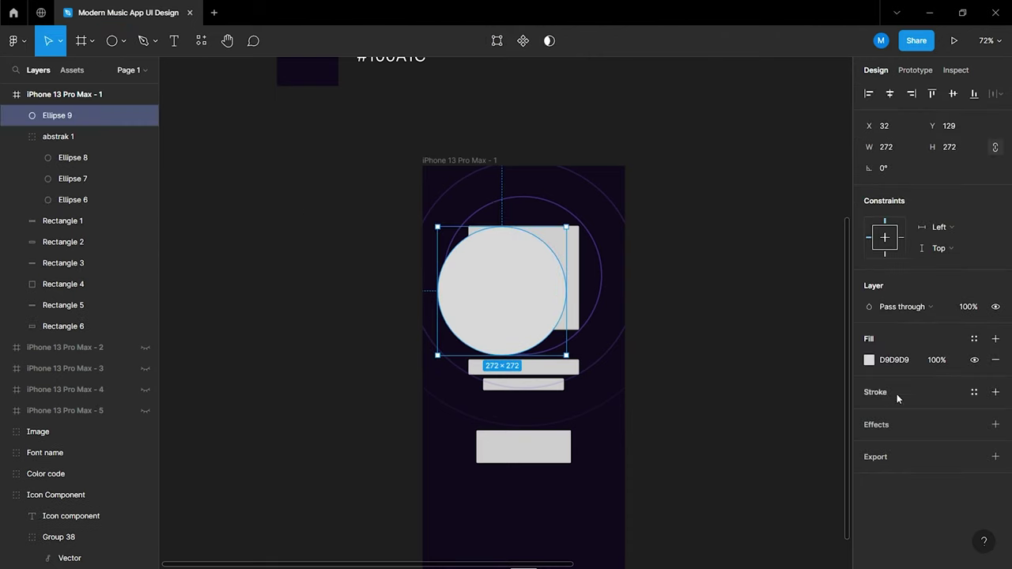
Add a Layer blur of 250 to the new circle
left_click(886, 426)
left_click(908, 446)
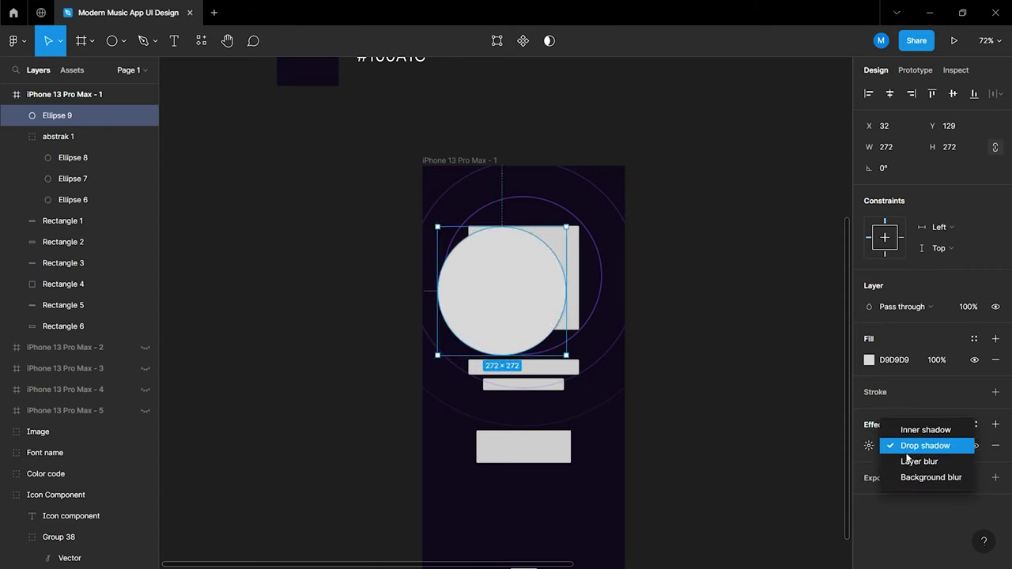
left_click(869, 446)
type("250")
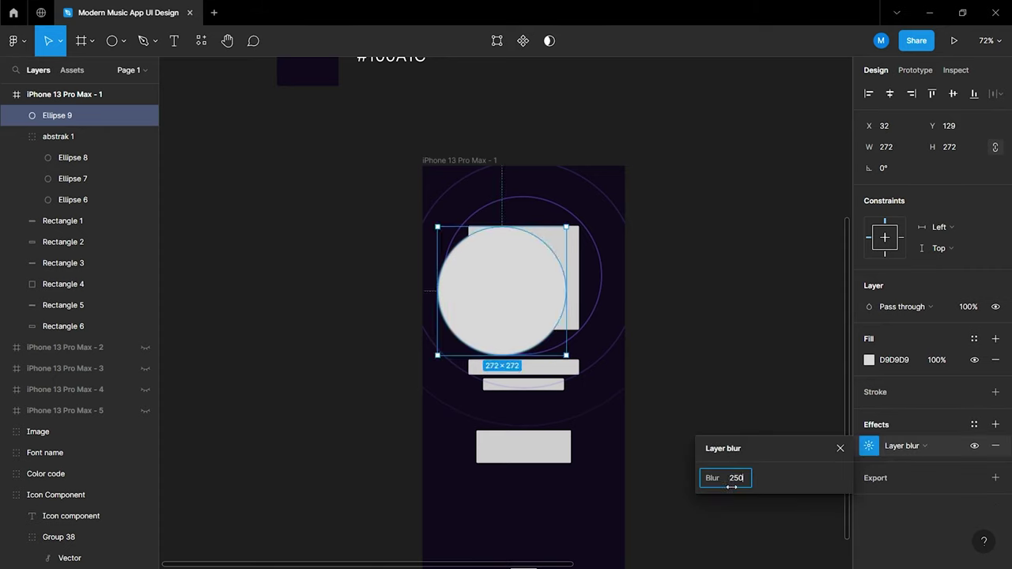
key("Return")
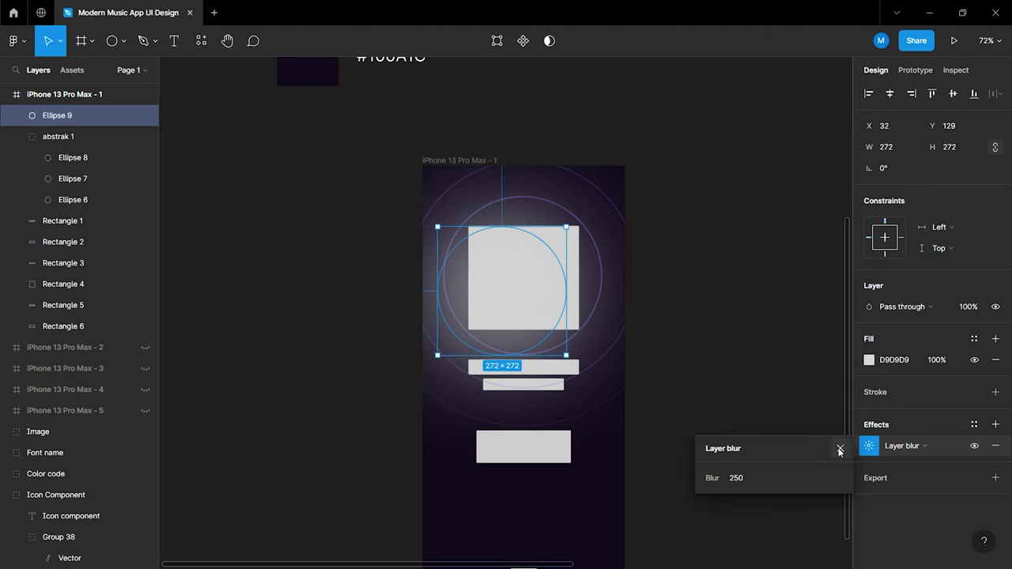
left_click(840, 449)
Fill the blurred circle with #6886EF at 50% opacity
left_click(870, 360)
left_click(713, 422)
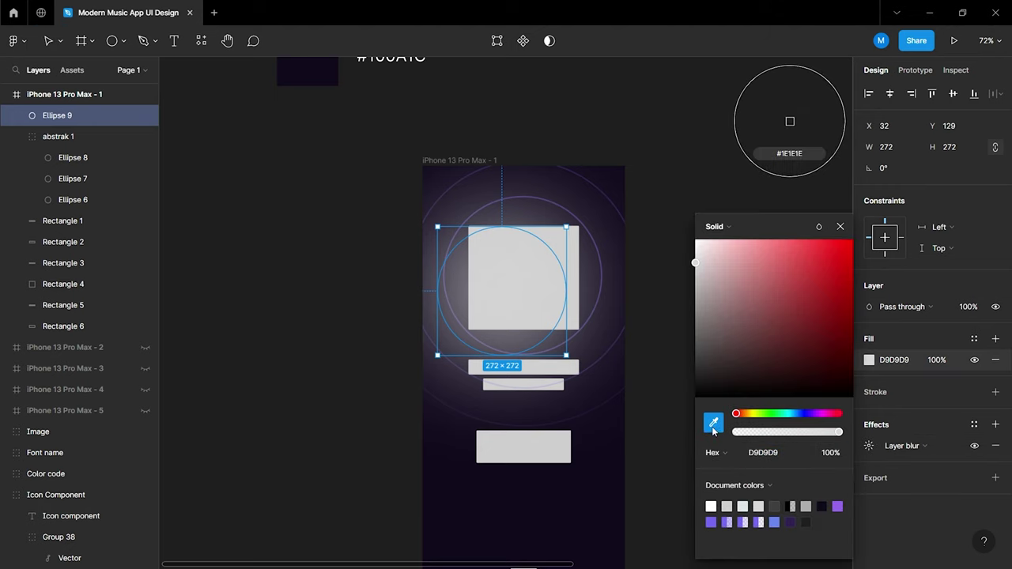
scroll(422, 355, "up", 5)
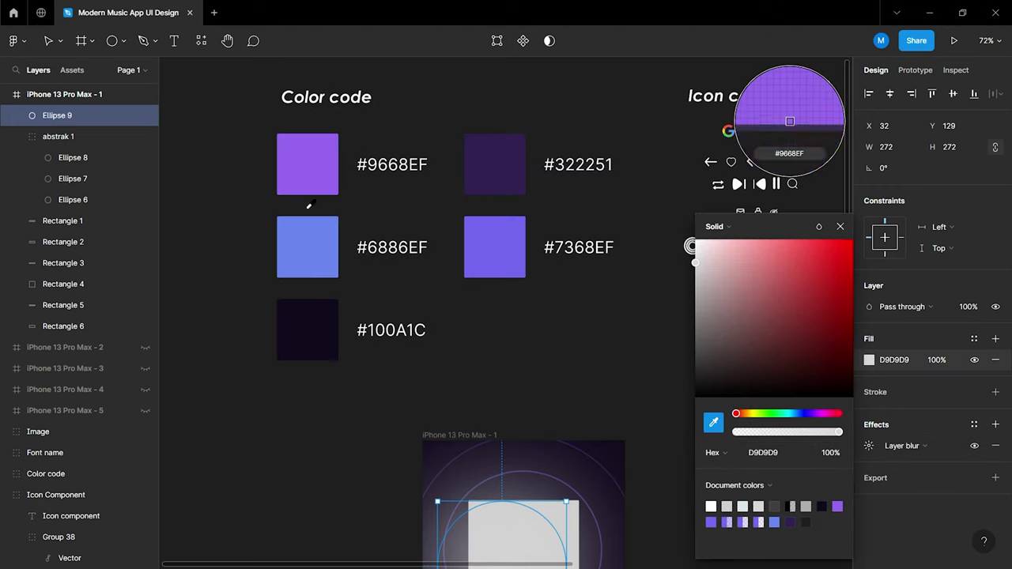
left_click(310, 245)
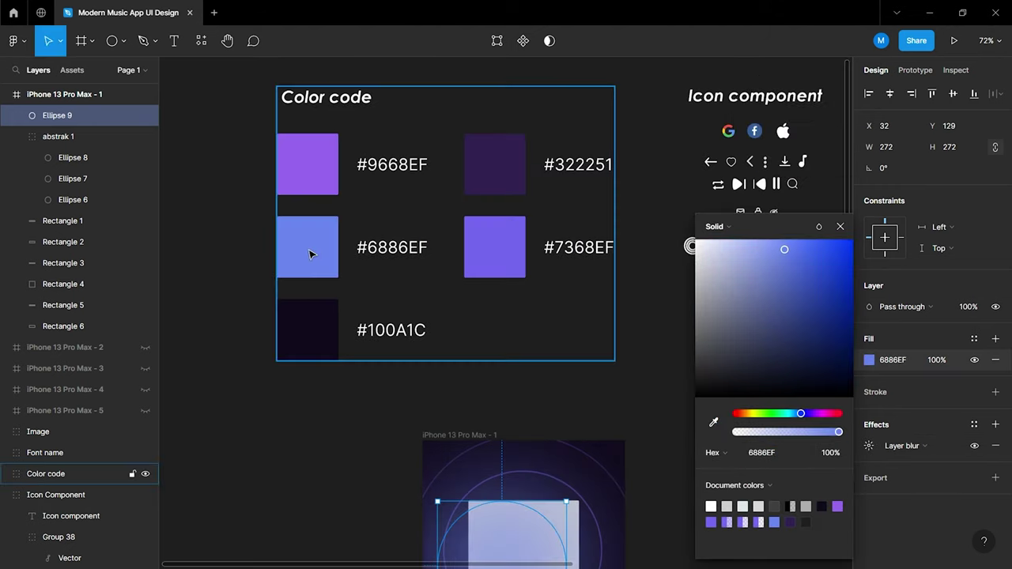
left_click(830, 452)
type("50")
key("Return")
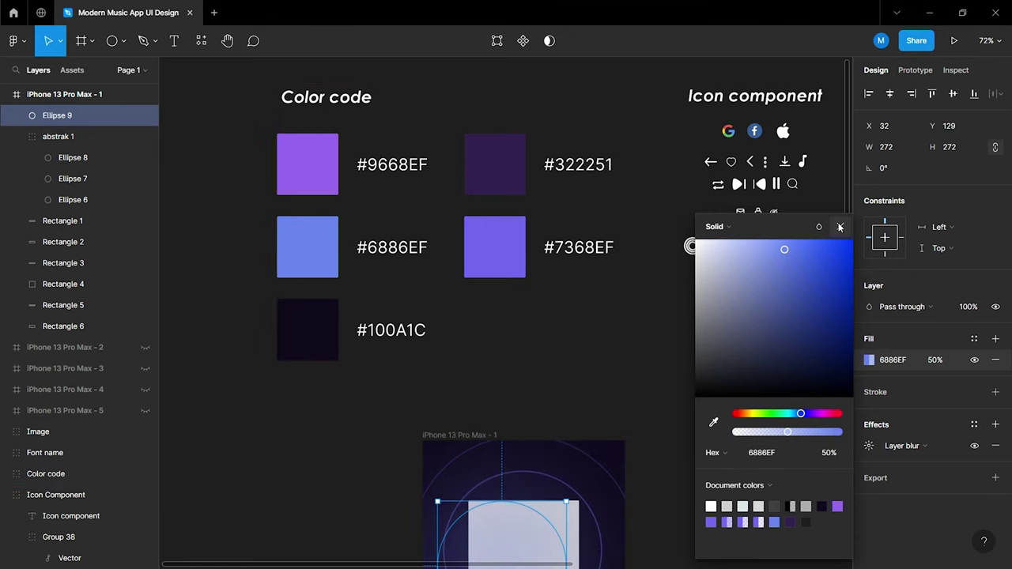
left_click(840, 227)
left_click(756, 366)
Move the blue glow toward the frame's top-left corner
scroll(476, 384, "up", 3)
scroll(477, 384, "up", 2)
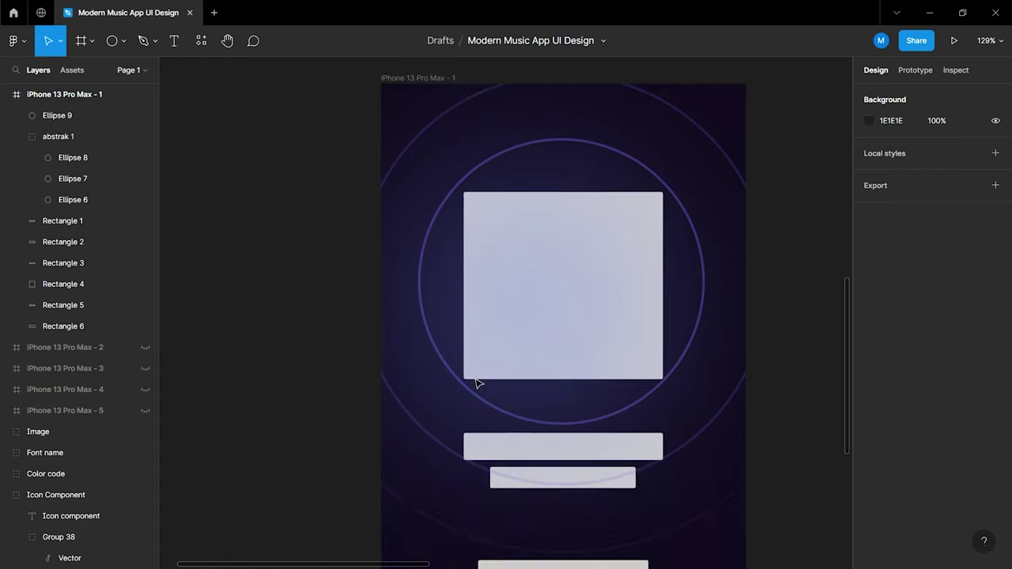
left_click(476, 385)
left_click_drag(463, 317, 405, 275)
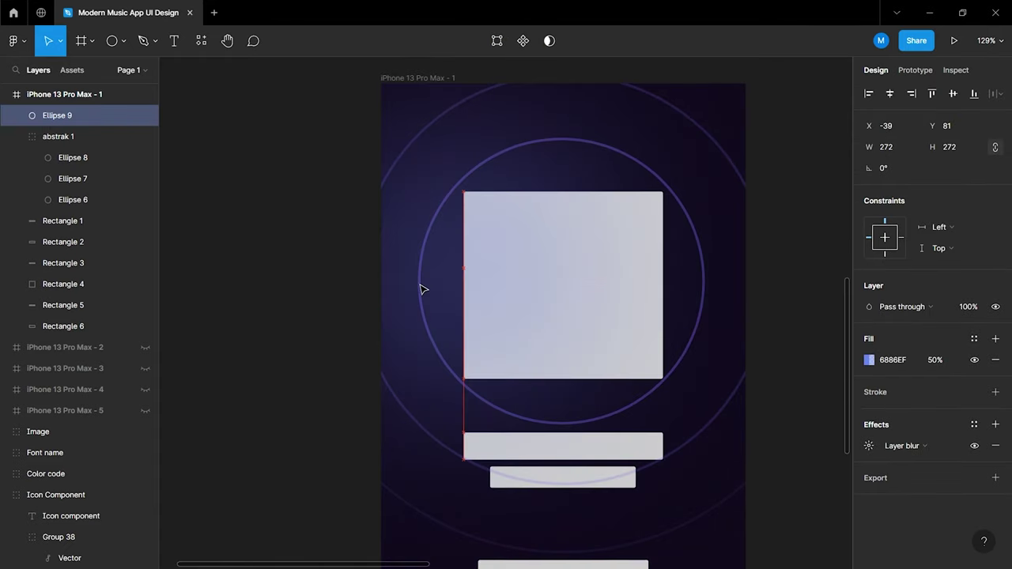
left_click(17, 136)
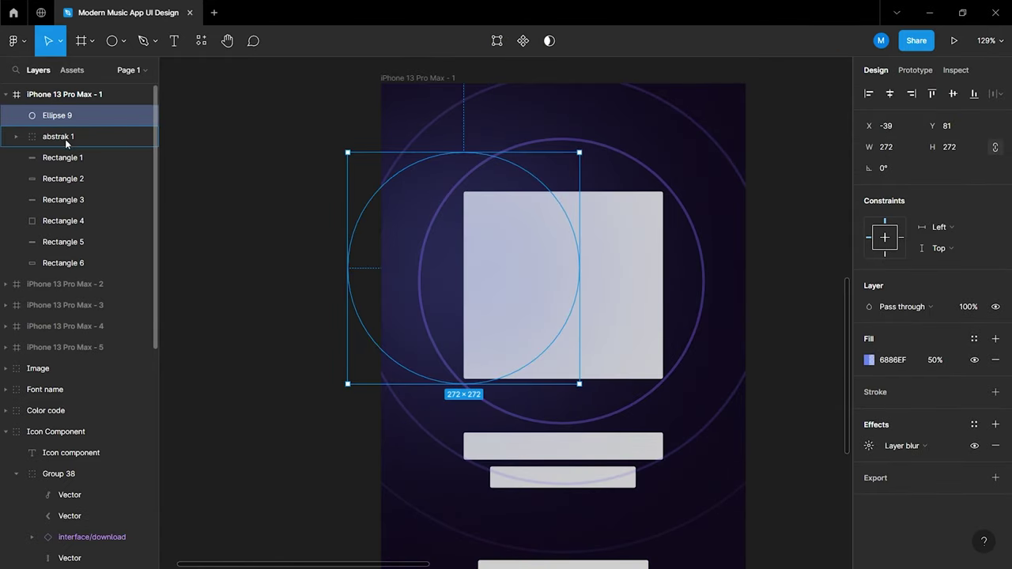
Place the new glow circle below the abstrak 1 group and reposition it up-left
left_click_drag(67, 143, 71, 151)
mouse_move(456, 280)
left_mouse_down()
mouse_move(433, 269)
mouse_move(434, 242)
mouse_move(442, 239)
mouse_move(554, 406)
left_mouse_up()
scroll(443, 240, "down", 3)
scroll(431, 233, "down", 2)
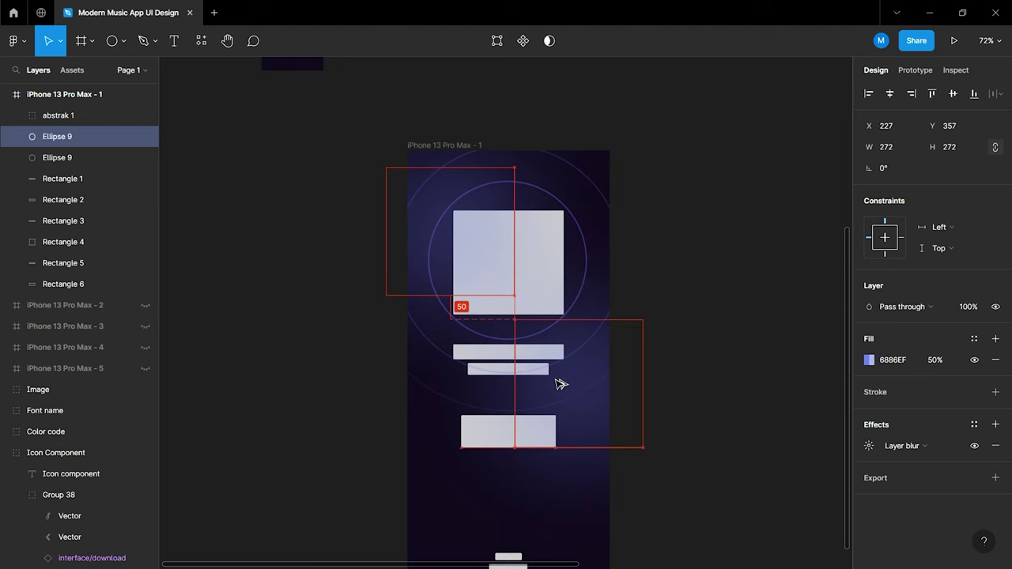
Fill the glow circle with #9668EF at 50% opacity
left_click(869, 360)
left_click(714, 422)
scroll(488, 305, "up", 5)
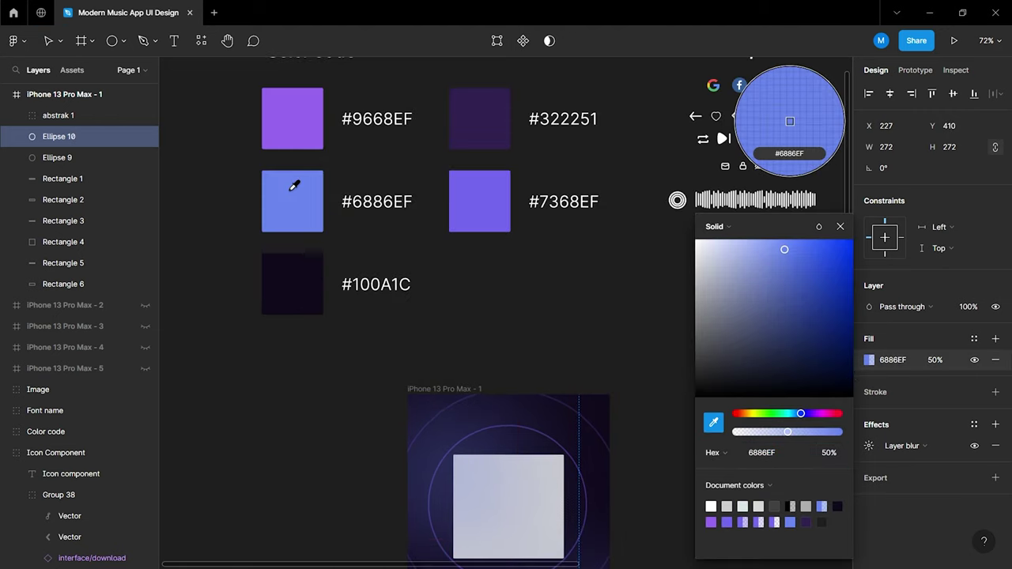
left_click(294, 128)
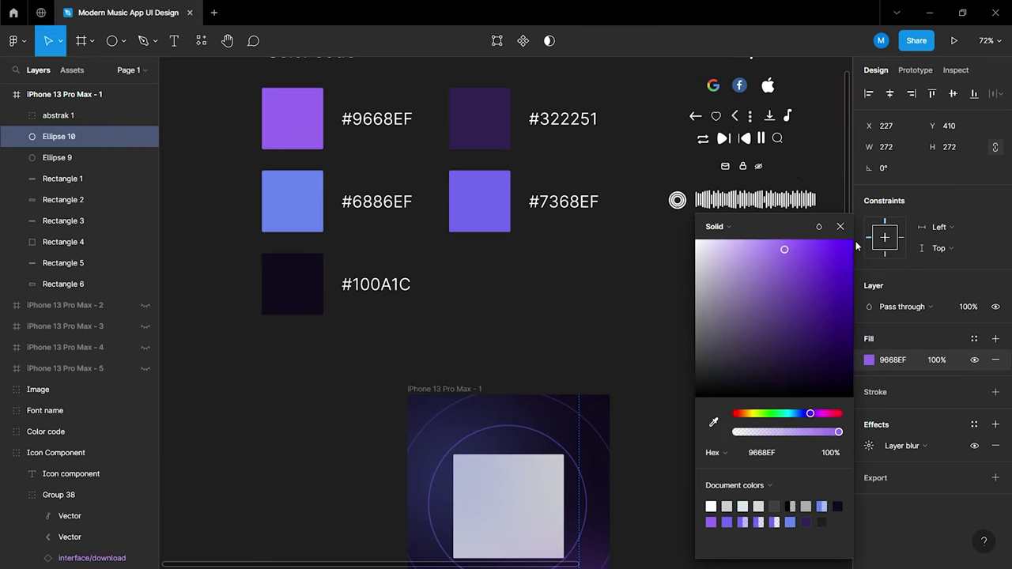
left_click(852, 258)
type("50")
key("Return")
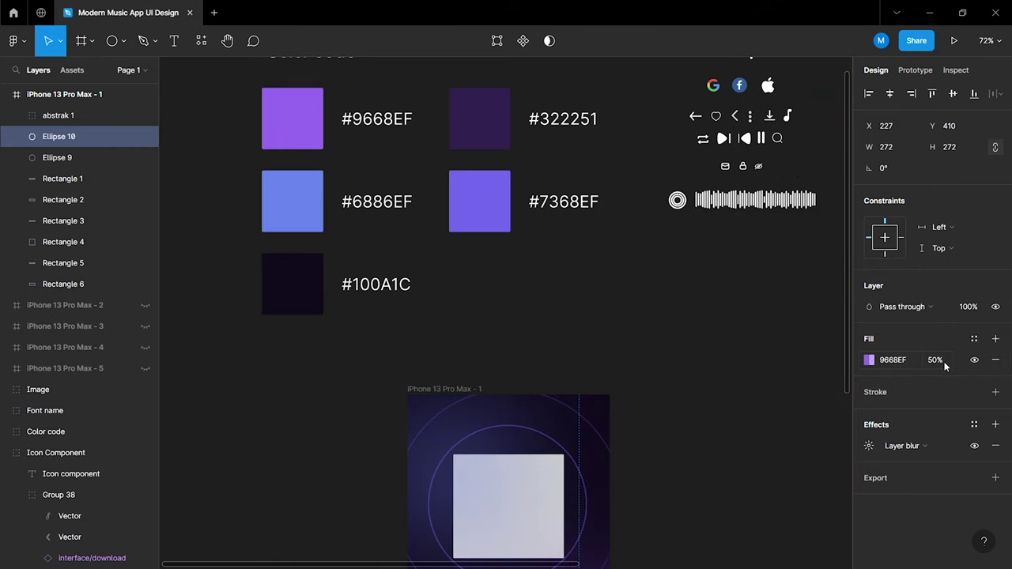
scroll(621, 384, "down", 5)
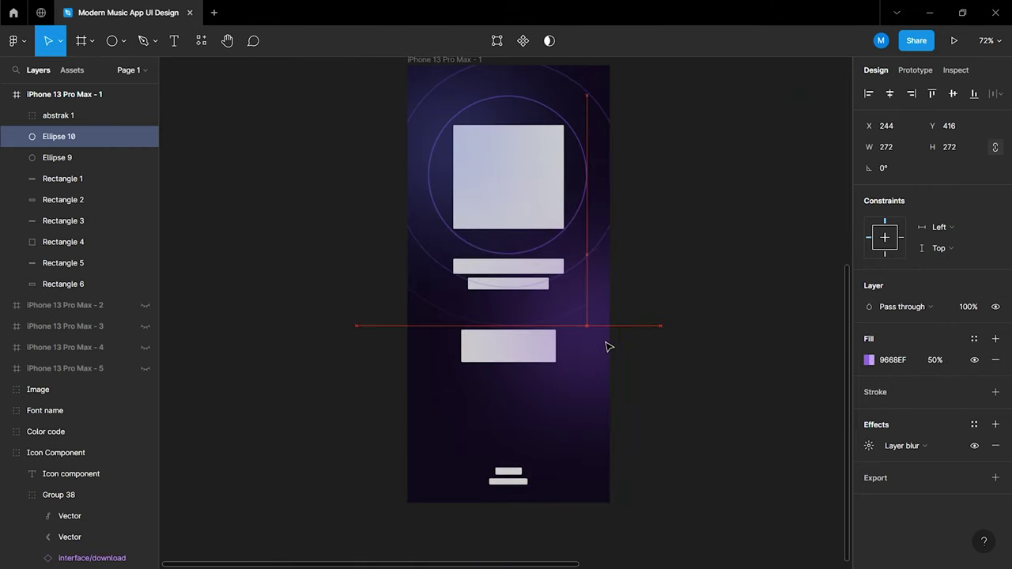
left_click(802, 398)
Paste a copy over the bottom buttons and refill it with #6886EF
key("ctrl+v")
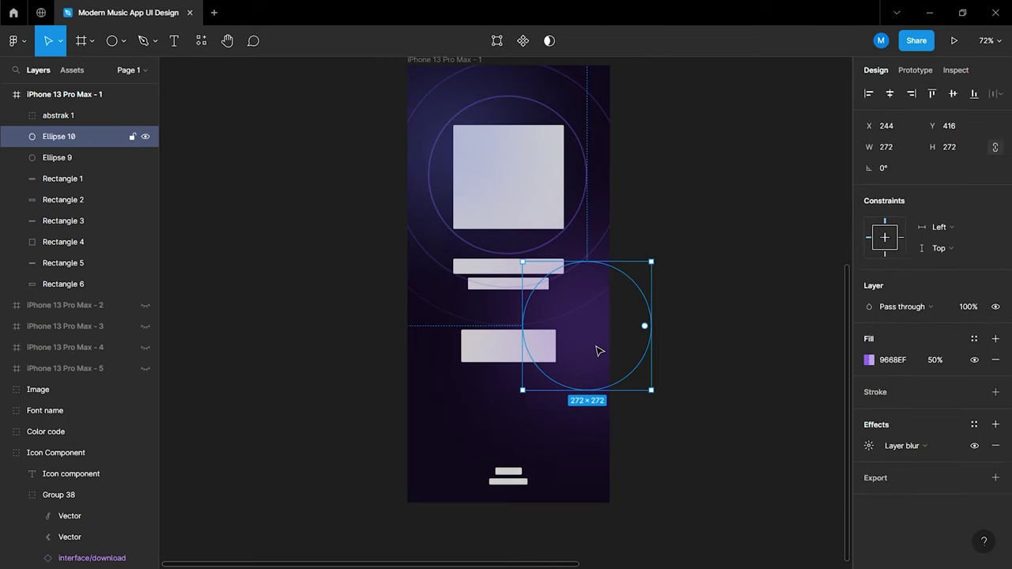
left_click_drag(599, 350, 553, 478)
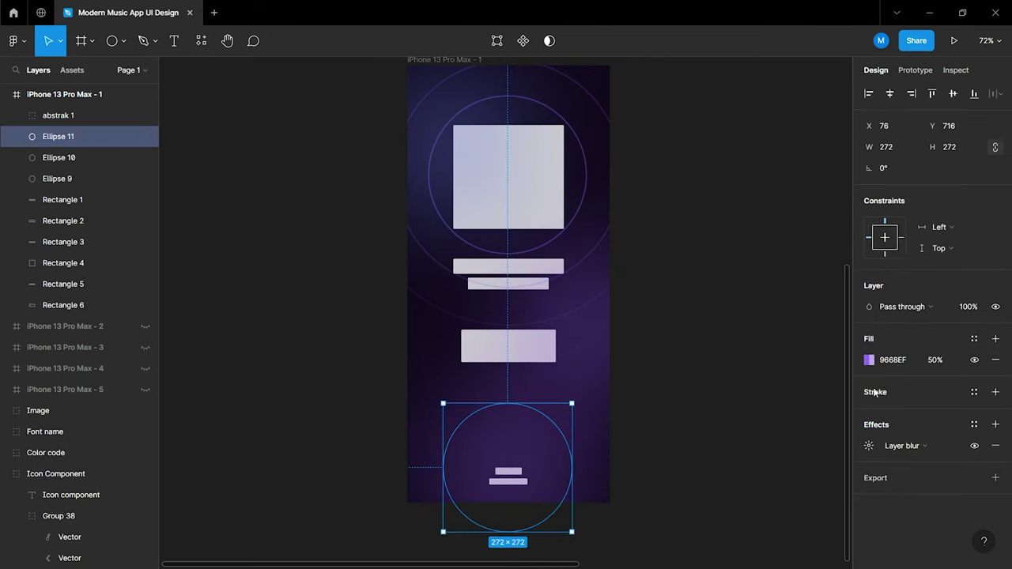
left_click(859, 368)
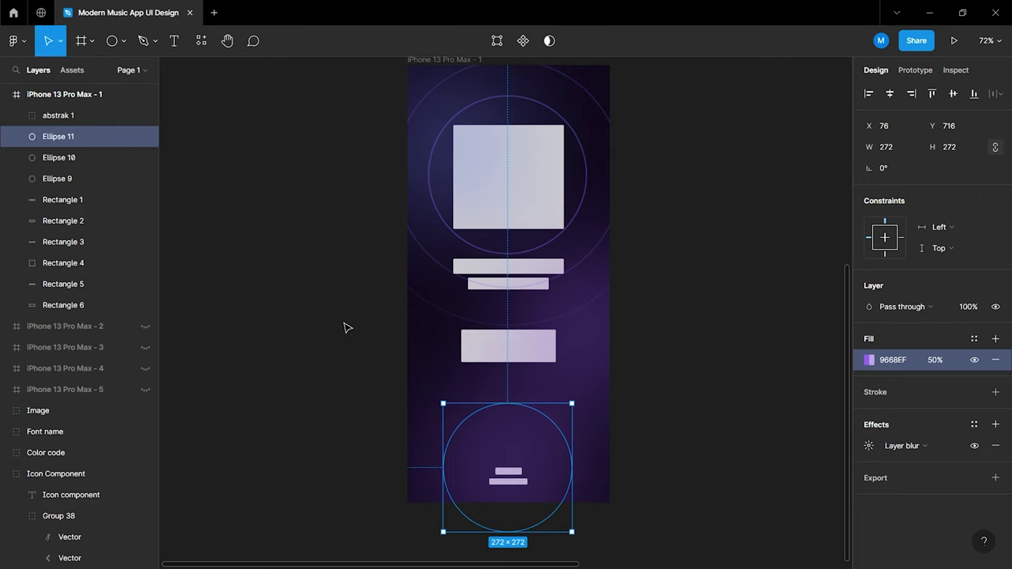
scroll(345, 326, "up", 5)
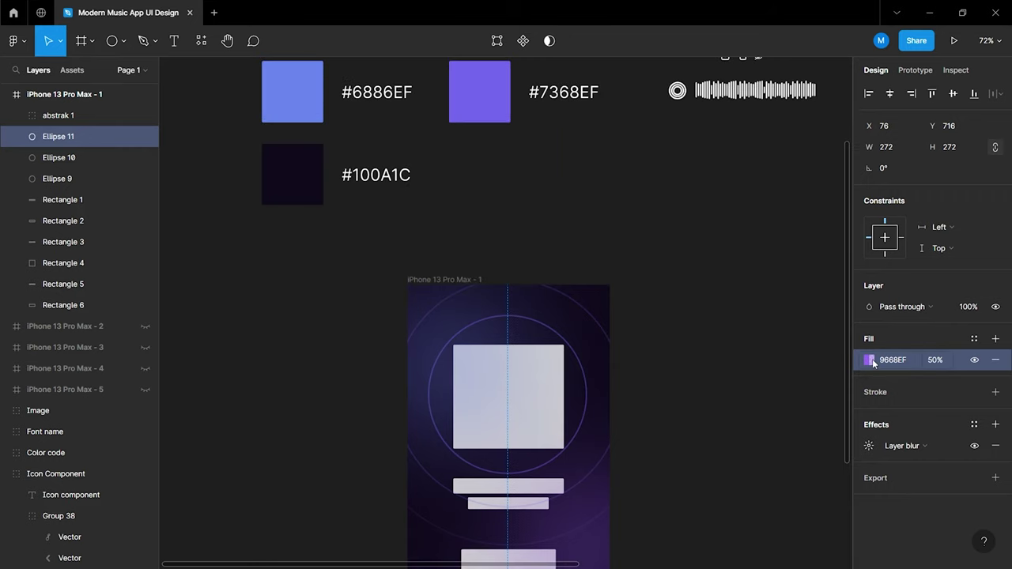
left_click(872, 363)
left_click(713, 422)
scroll(310, 246, "up", 4)
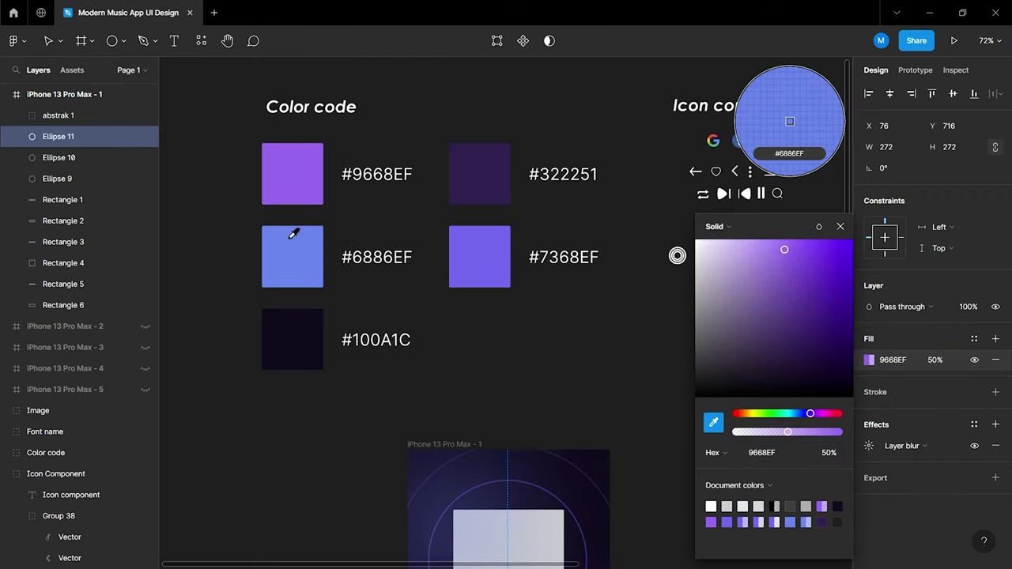
left_click(293, 234)
left_click(840, 226)
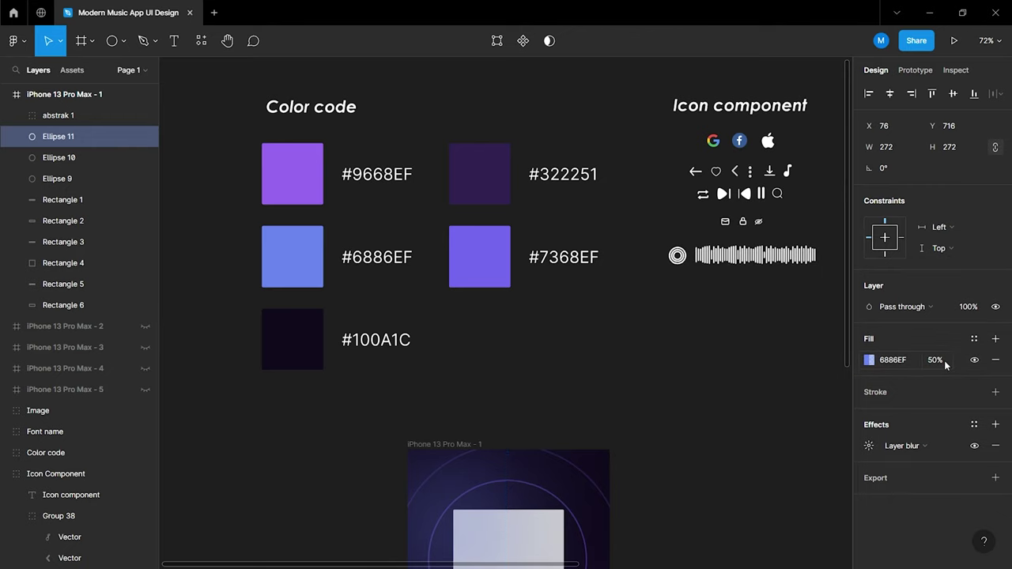
left_click(817, 390)
scroll(790, 413, "down", 6)
scroll(784, 427, "down", 1)
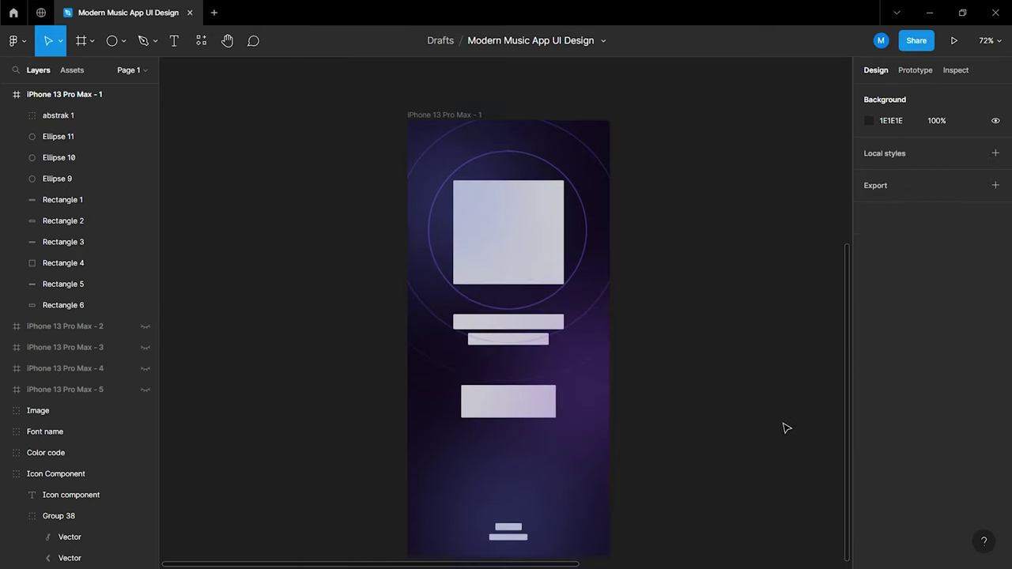
scroll(783, 427, "down", 3)
scroll(642, 444, "down", 2)
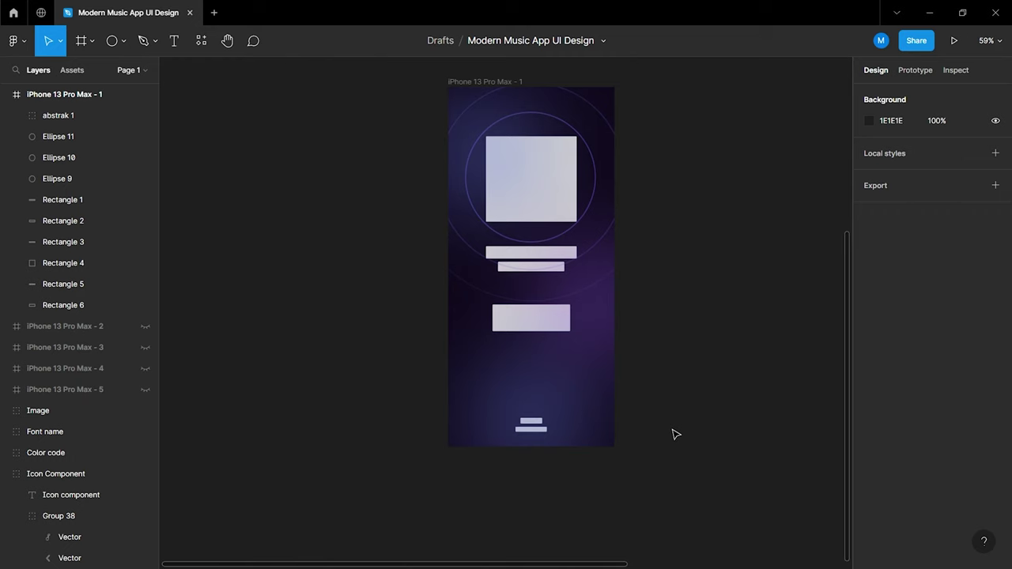
Select Ellipses 9–11 together with the abstrak 1 group, then deselect them
left_click(627, 333)
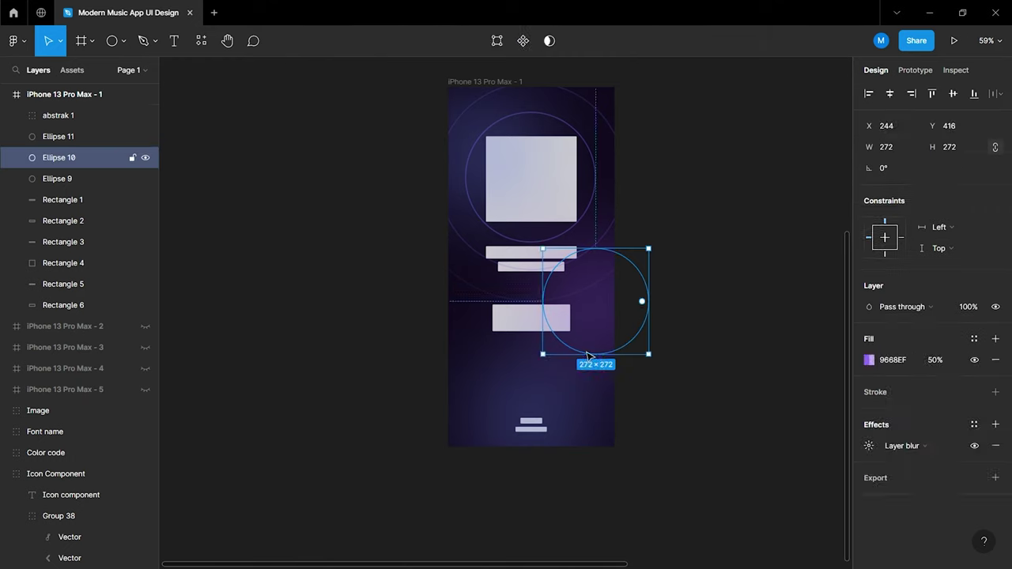
left_click(570, 397, "shift")
left_click(461, 168, "shift")
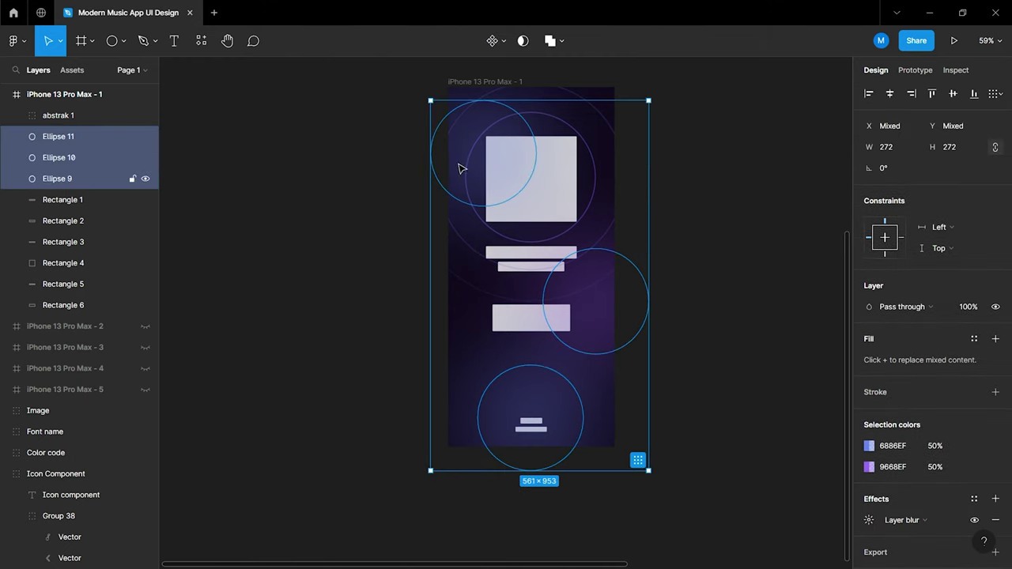
left_click(79, 115)
left_click(75, 179, "shift")
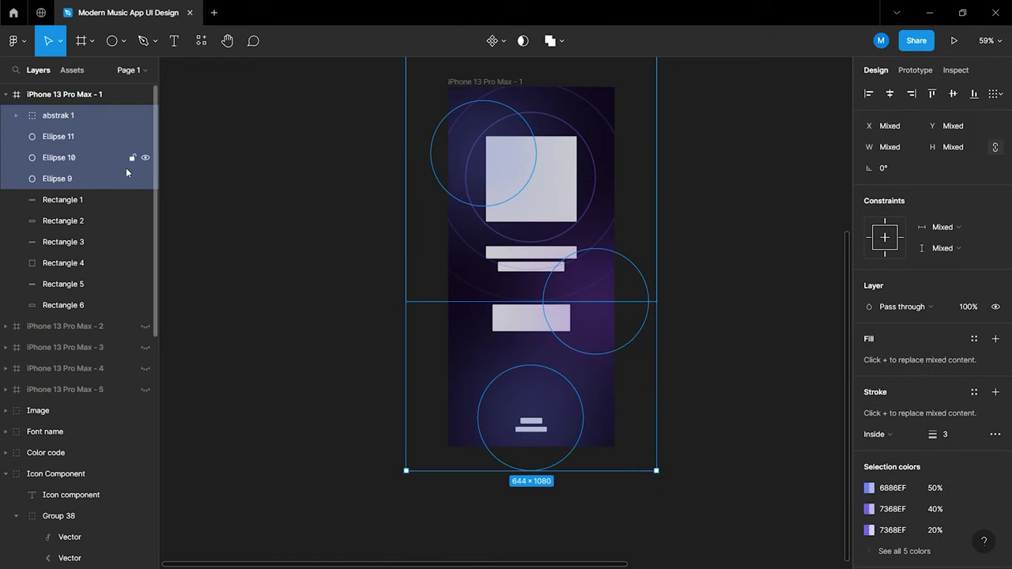
left_click(179, 195)
scroll(736, 348, "down", 5)
scroll(712, 340, "up", 3)
Drag the headphones photo into the frame, scale it to 285×237, centre it, and select the grey card behind it
left_click(692, 190)
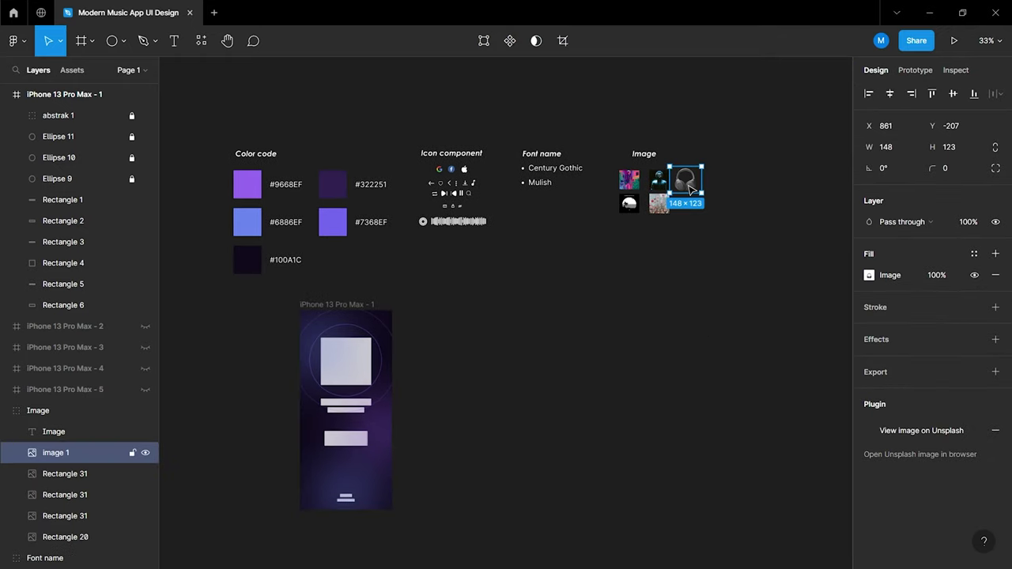
left_click_drag(687, 188, 354, 384)
scroll(334, 380, "up", 5)
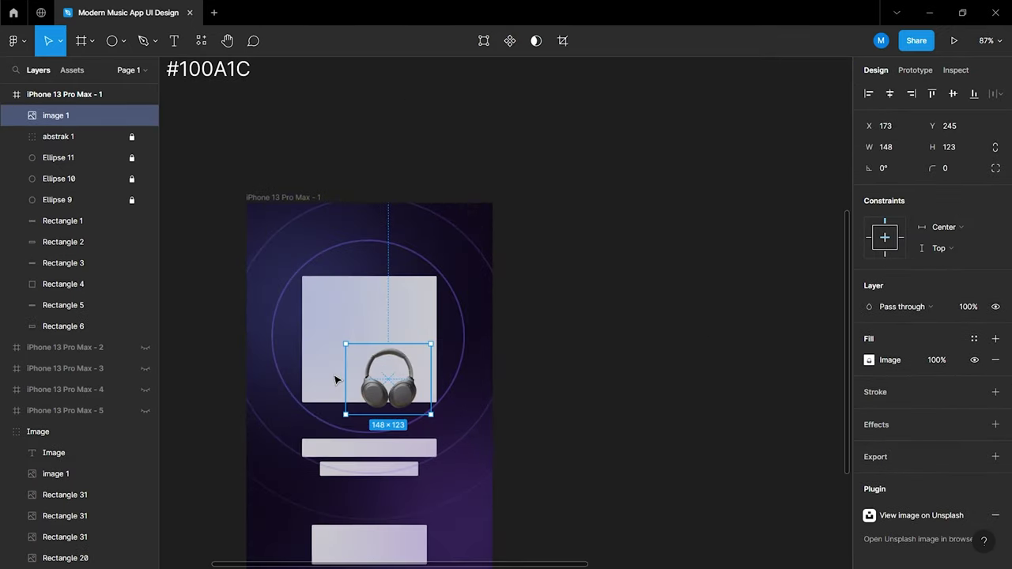
scroll(334, 380, "up", 3)
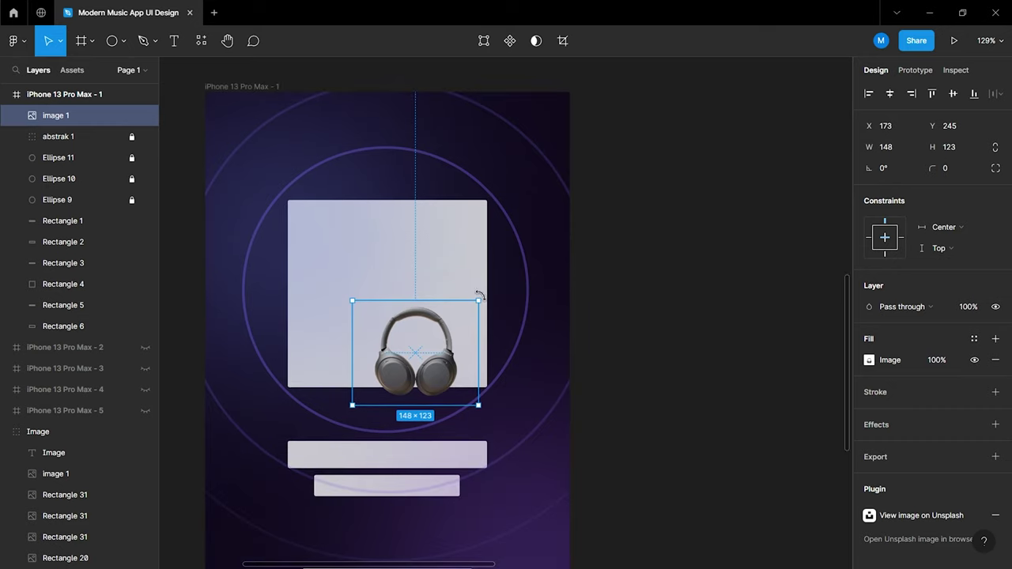
left_click_drag(477, 301, 595, 204)
left_click_drag(519, 340, 432, 328)
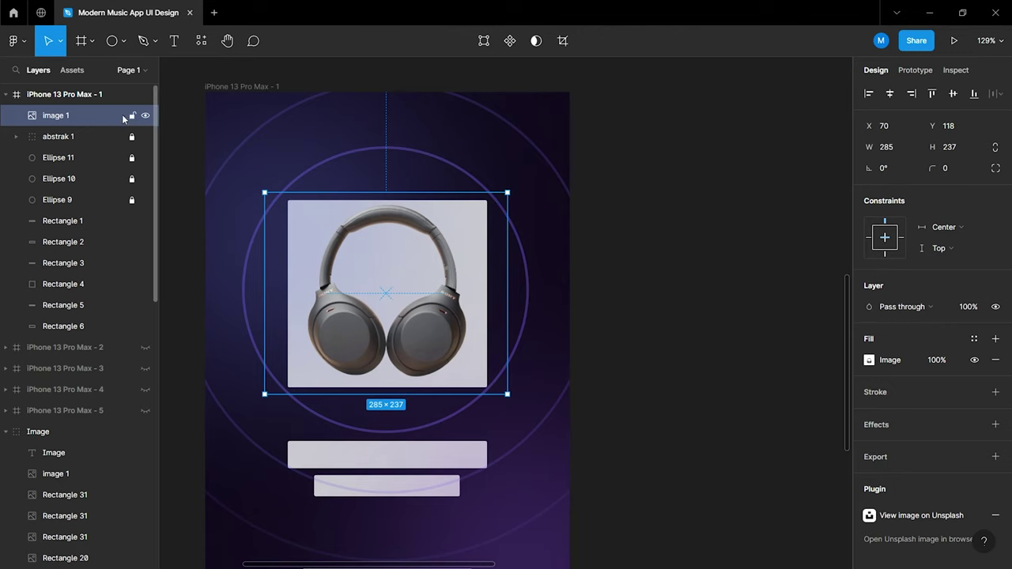
left_click(98, 222)
left_click(95, 262)
left_click(95, 284)
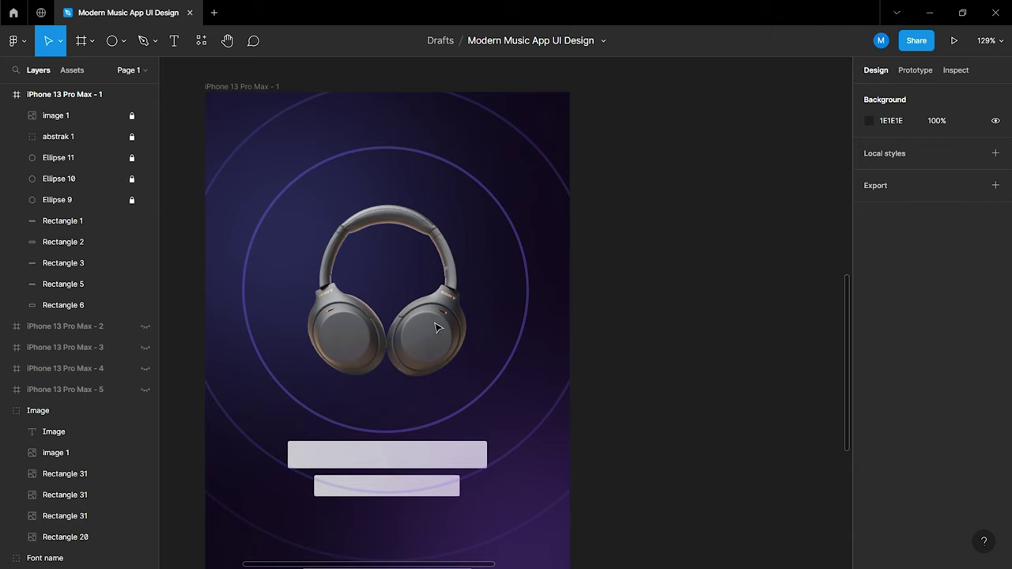
Unlock image 1 and Ellipses 9–11, then nudge the headphones to centre within the circles
left_click(131, 115)
left_click(131, 157)
left_click(131, 179)
left_click(131, 200)
left_click(378, 301)
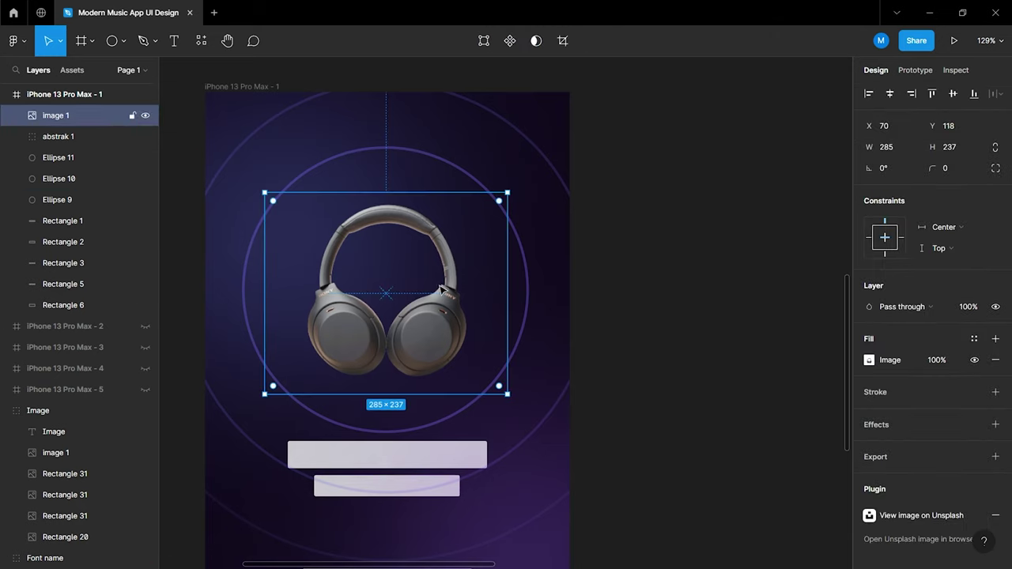
left_click_drag(434, 283, 440, 288)
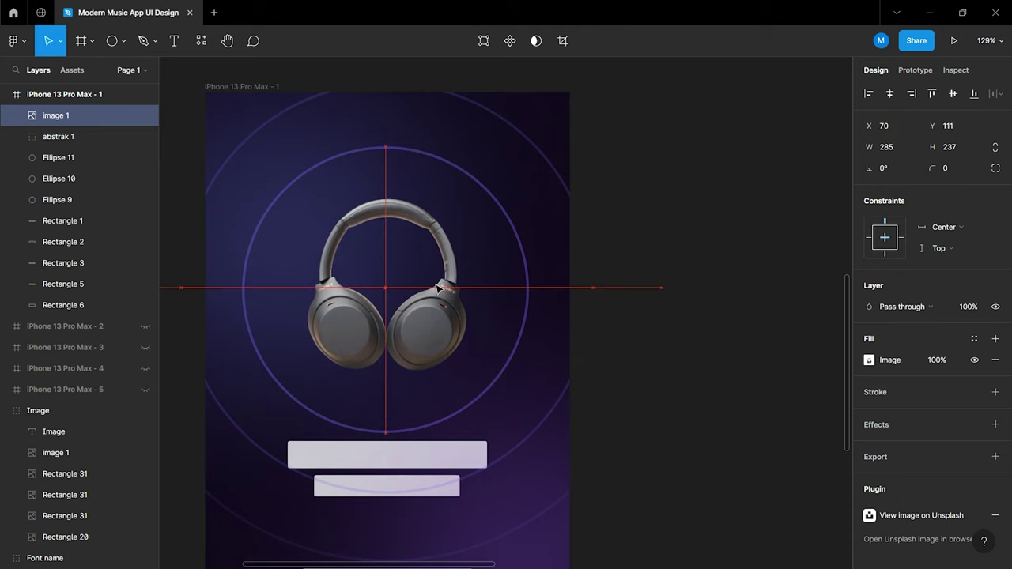
left_click(724, 348)
Lock image 1, abstrak 1 and Ellipses 9–11
scroll(724, 350, "down", 3)
scroll(672, 349, "right", 1)
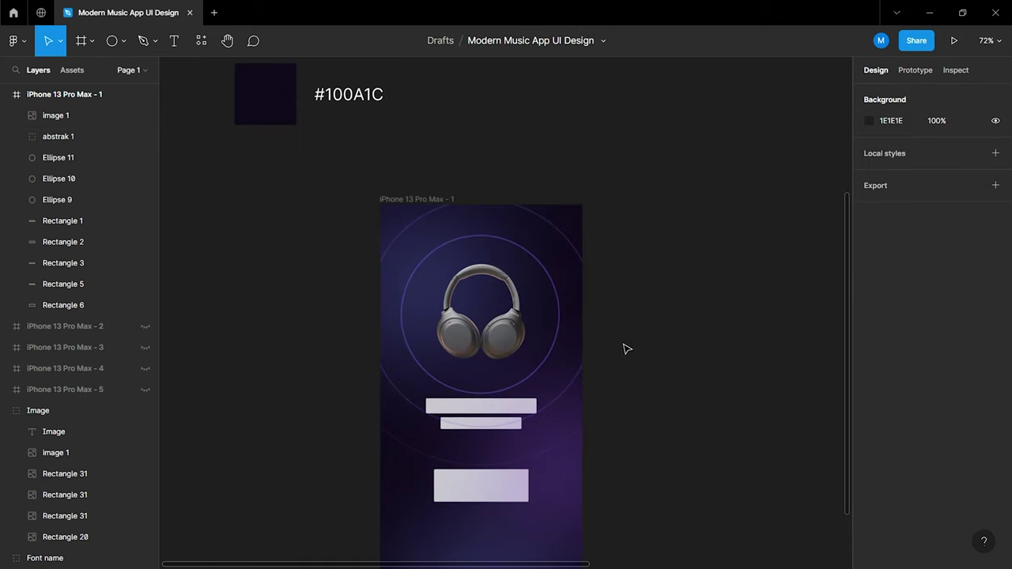
scroll(615, 340, "down", 2)
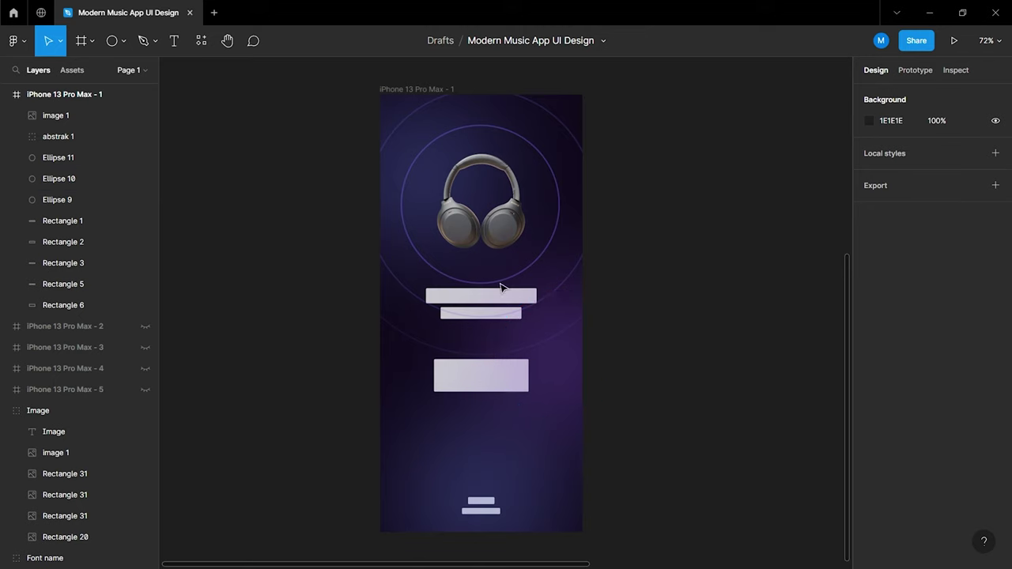
left_click(132, 116)
left_click(132, 136)
left_click(132, 157)
left_click(132, 178)
left_click(132, 199)
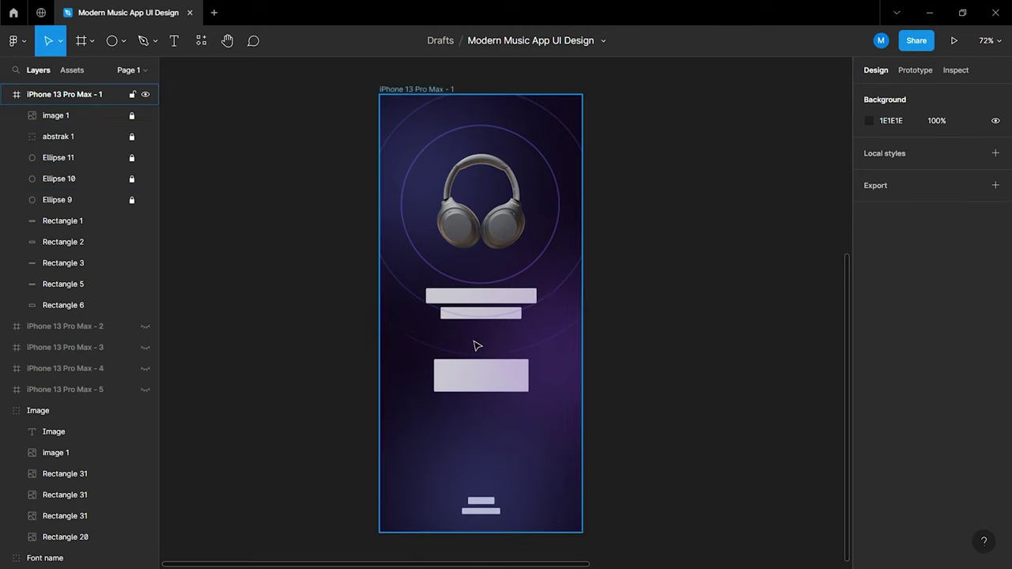
Add a 'Getting Started' text below the headphones at font size 32
scroll(491, 346, "up", 2)
scroll(506, 345, "up", 2)
key("t")
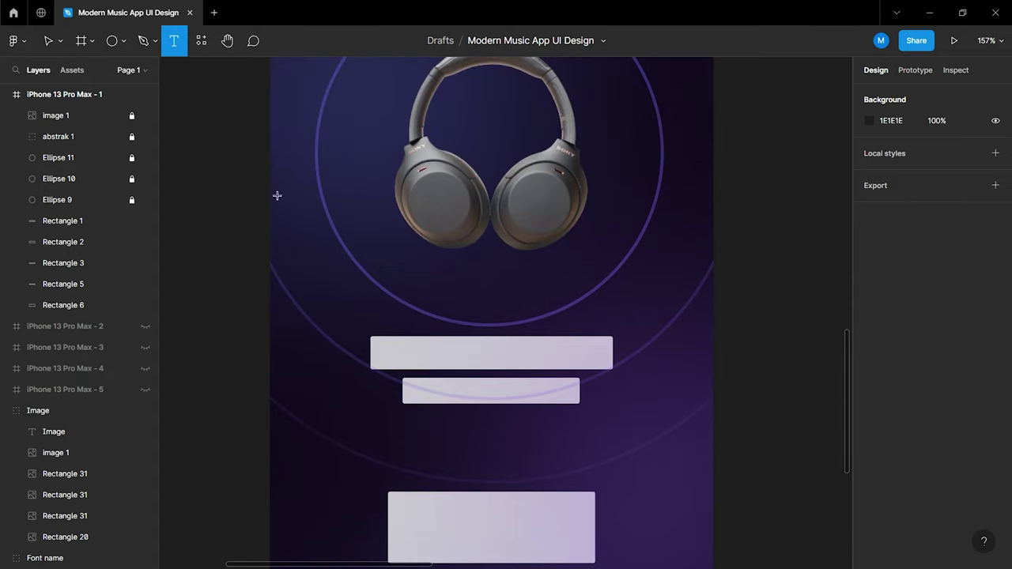
left_click(404, 307)
type("Getting Started")
left_click(952, 381)
type("32")
key("Return")
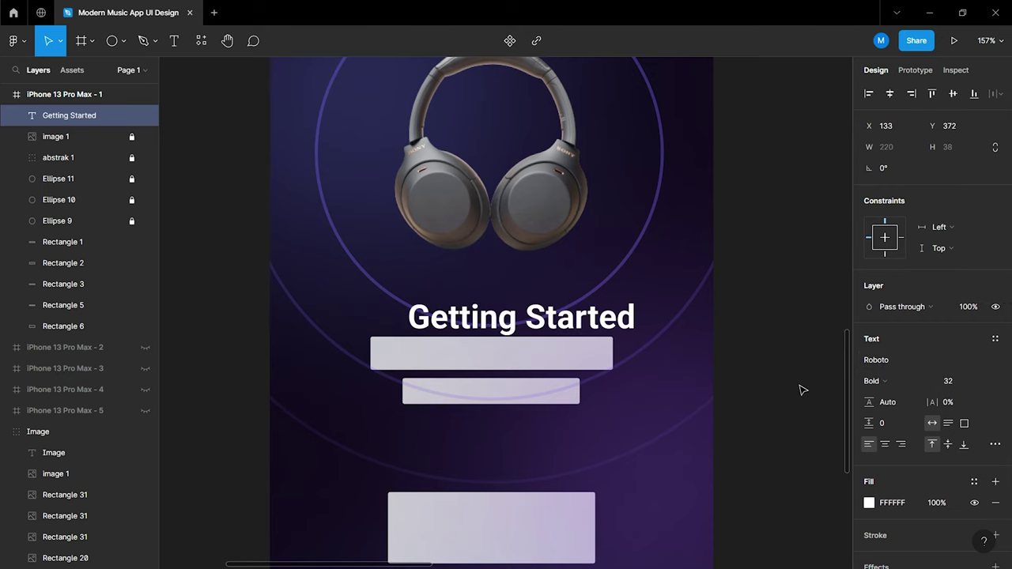
key("Escape")
Copy the Century Gothic font name from the Font name board's sample text
scroll(788, 381, "down", 5, "ctrl")
scroll(783, 380, "up", 2)
scroll(782, 380, "right", 3)
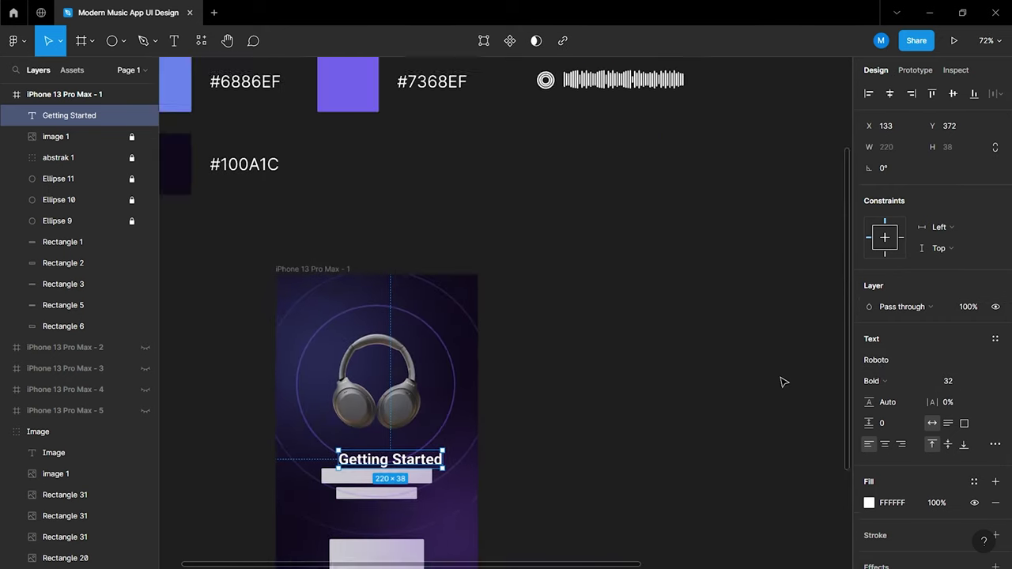
scroll(759, 324, "up", 3)
scroll(743, 277, "right", 2)
scroll(735, 273, "up", 3)
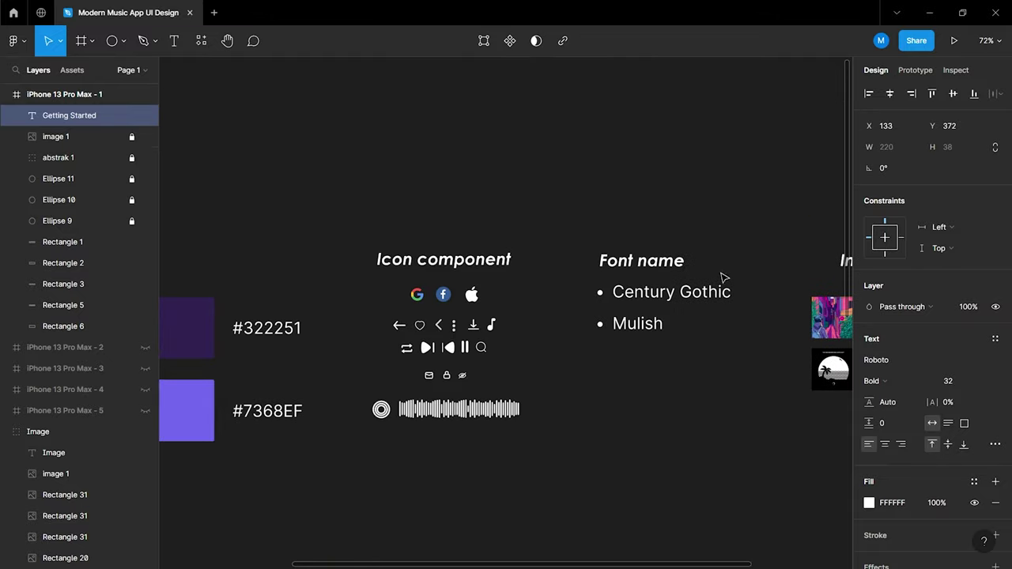
double_click(682, 297)
double_click(681, 296)
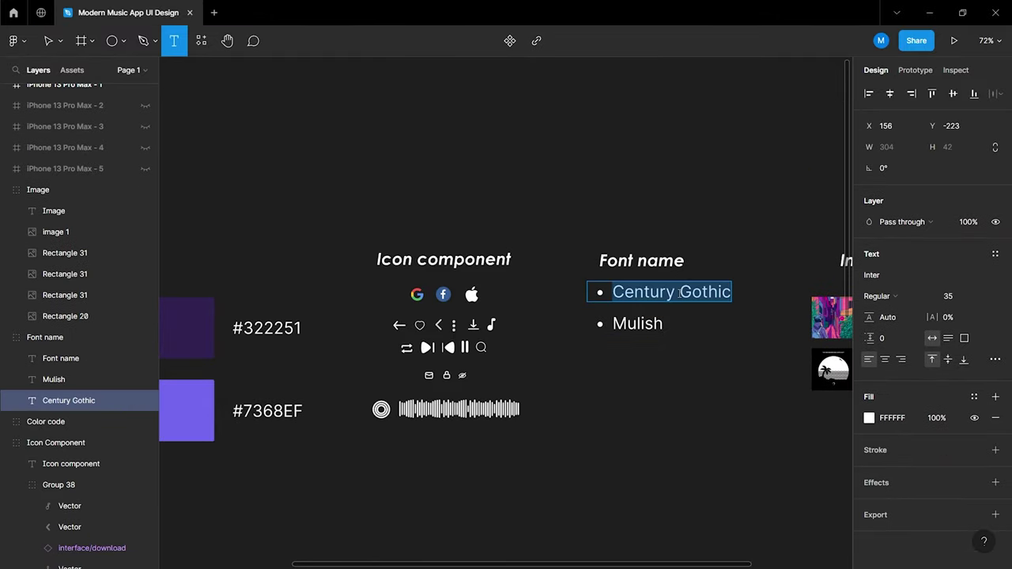
left_click(687, 444)
key("Escape")
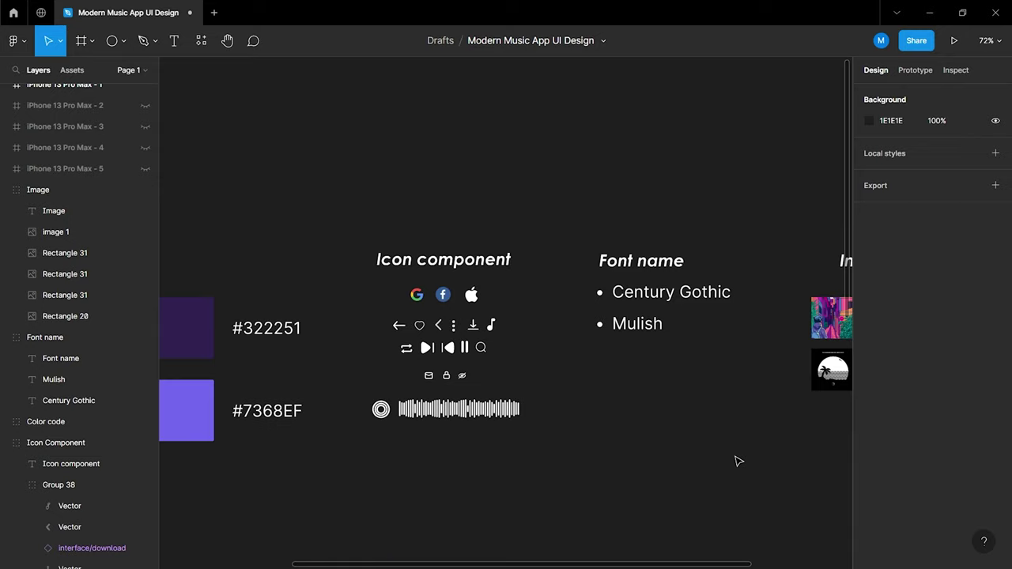
key("shift+1")
scroll(465, 467, "up", 3)
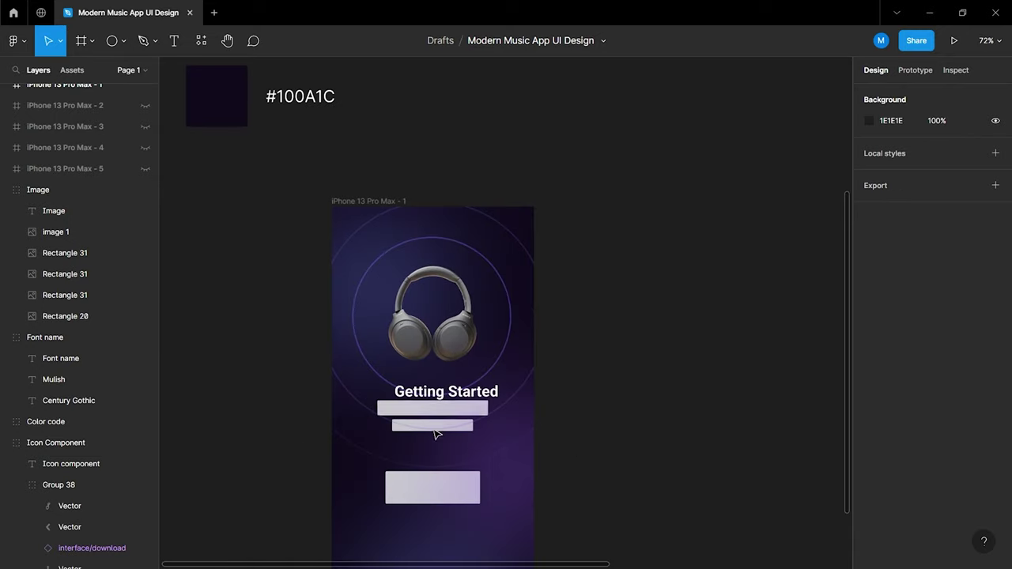
Change the Getting Started heading's font to Century Gothic
left_click(454, 395)
left_click(878, 360)
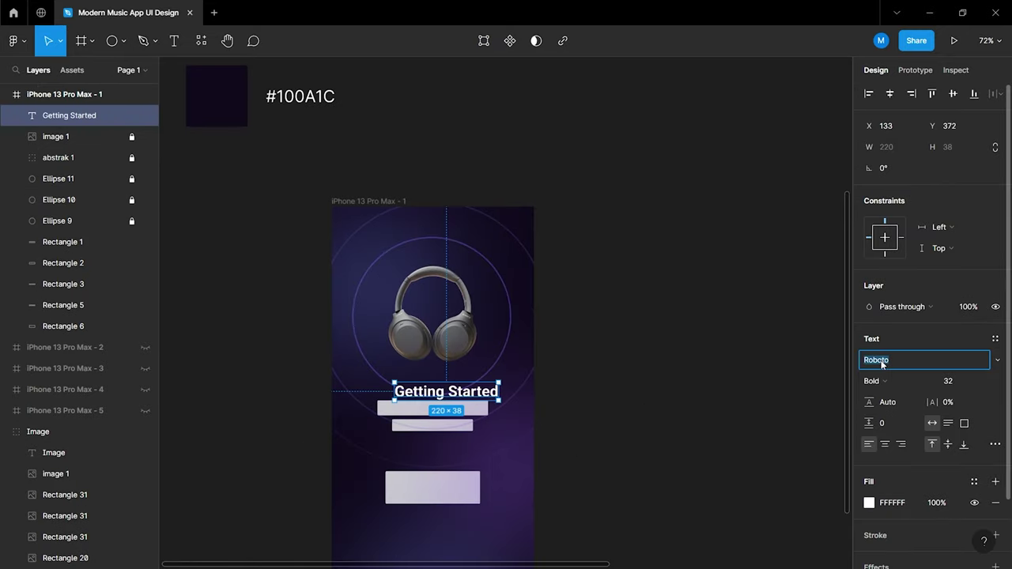
key("ctrl+v")
key("Return")
left_click(790, 387)
scroll(475, 411, "up", 3)
scroll(464, 405, "up", 1)
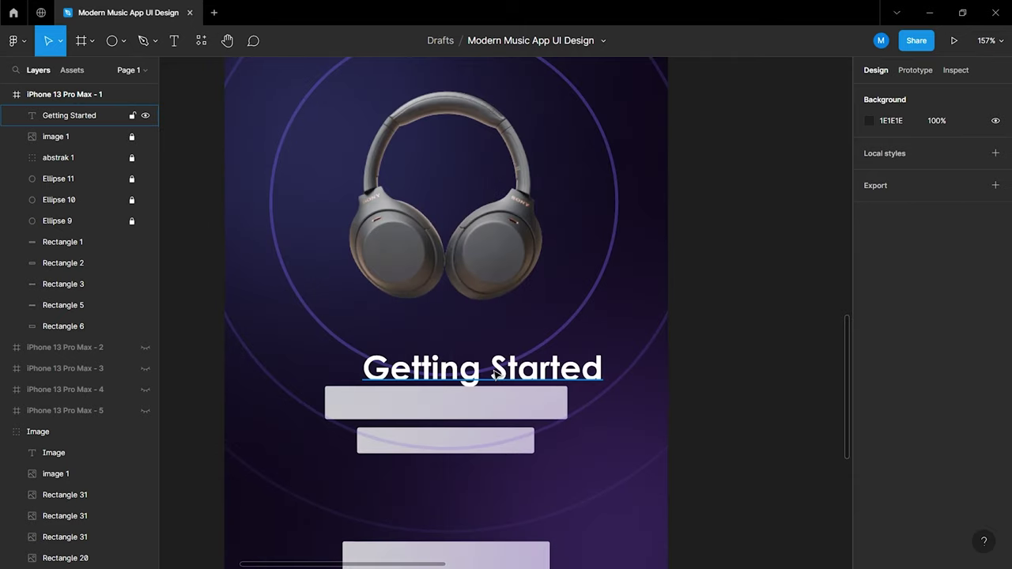
Nudge the heading into place and lock the Getting Started layer
left_click(465, 403)
scroll(465, 403, "up", 4)
scroll(465, 403, "down", 2)
left_click_drag(535, 347, 503, 355)
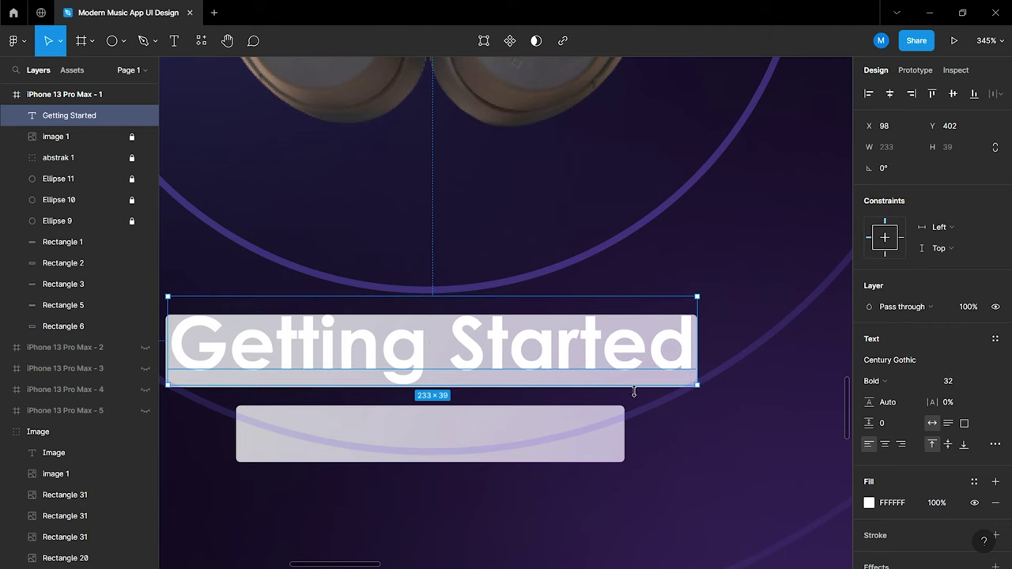
left_click(739, 429)
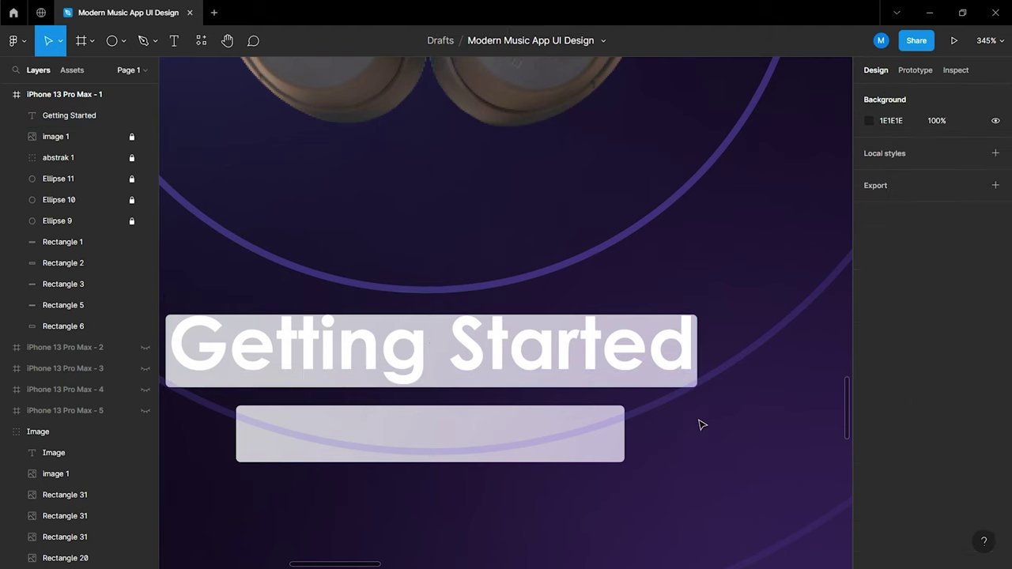
left_click_drag(644, 372, 646, 375)
left_click(760, 435)
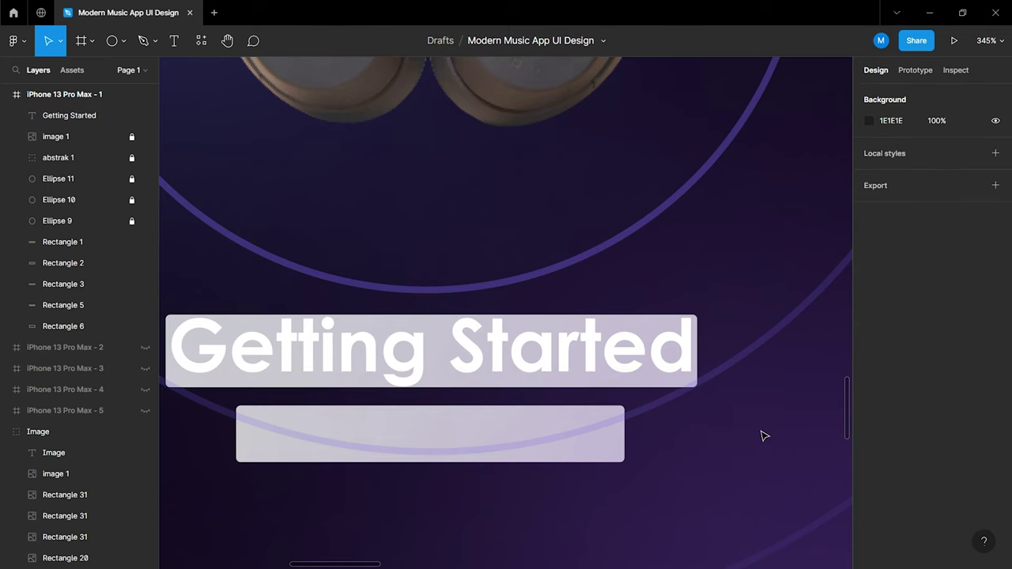
left_click(480, 350)
left_click(131, 116)
Delete the grey bar behind the heading and unlock the Getting Started layer
left_click(439, 358)
key("Delete")
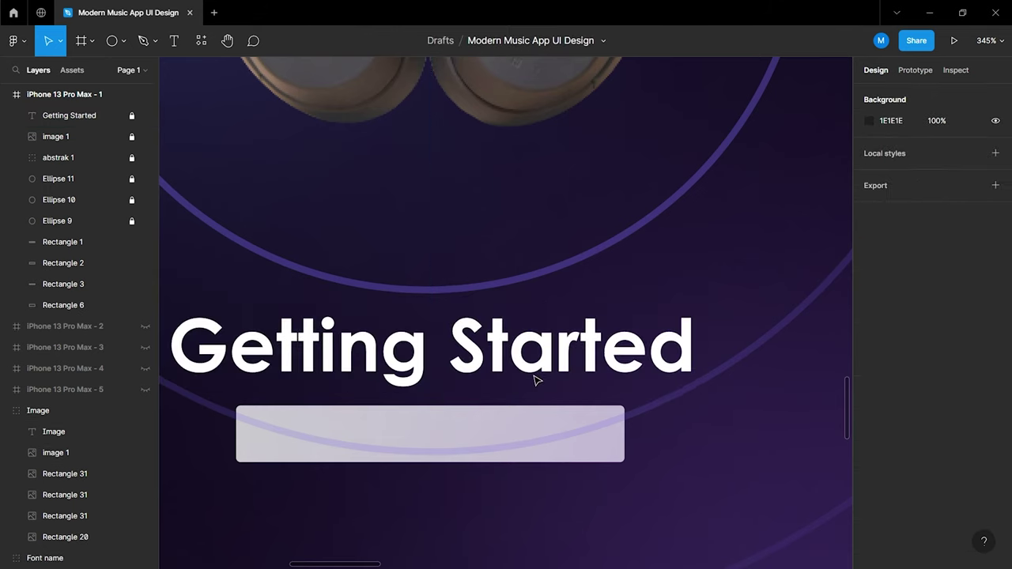
left_click(131, 115)
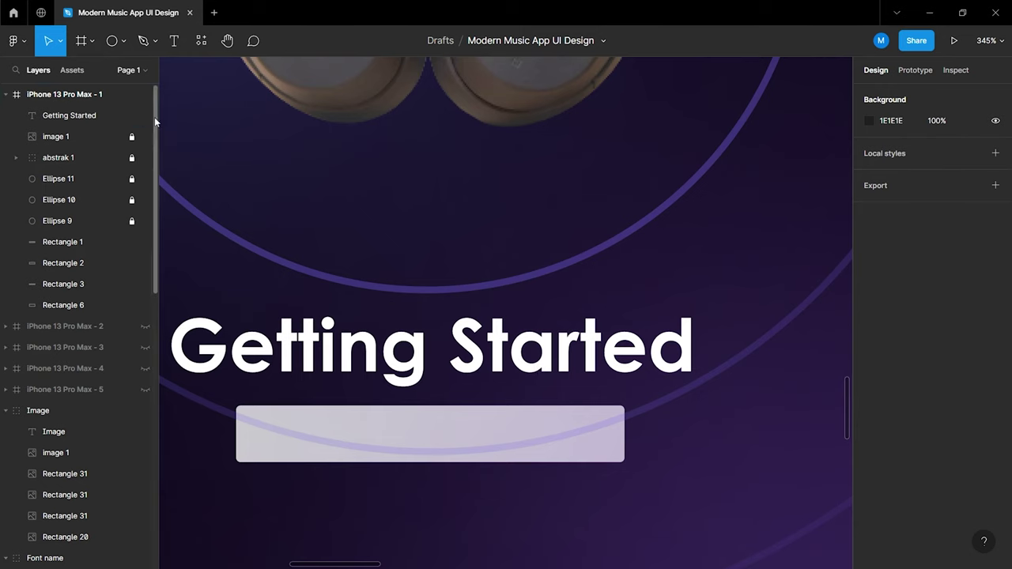
left_click(515, 360)
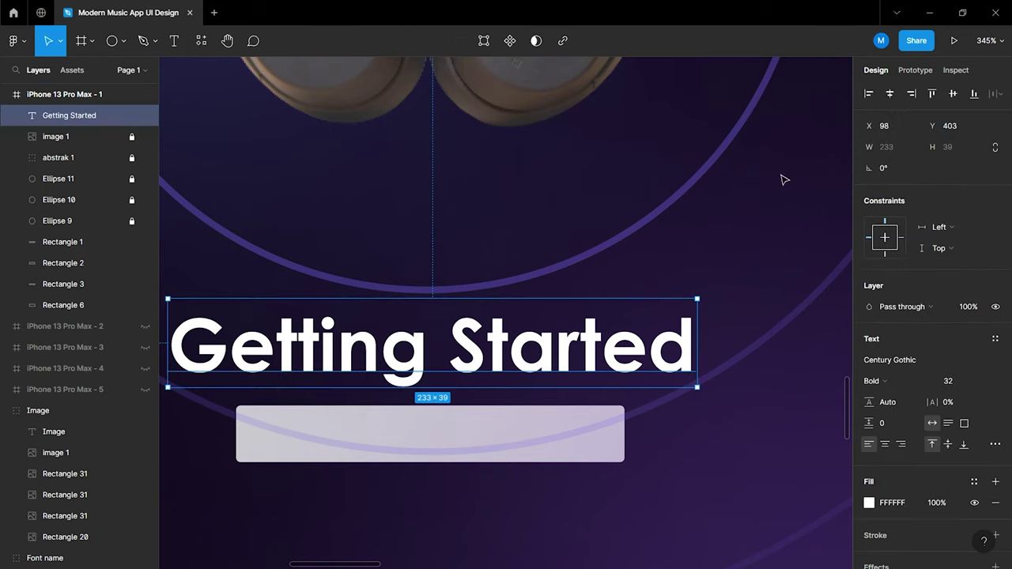
left_click(789, 272)
scroll(788, 278, "down", 5)
scroll(720, 299, "right", 3)
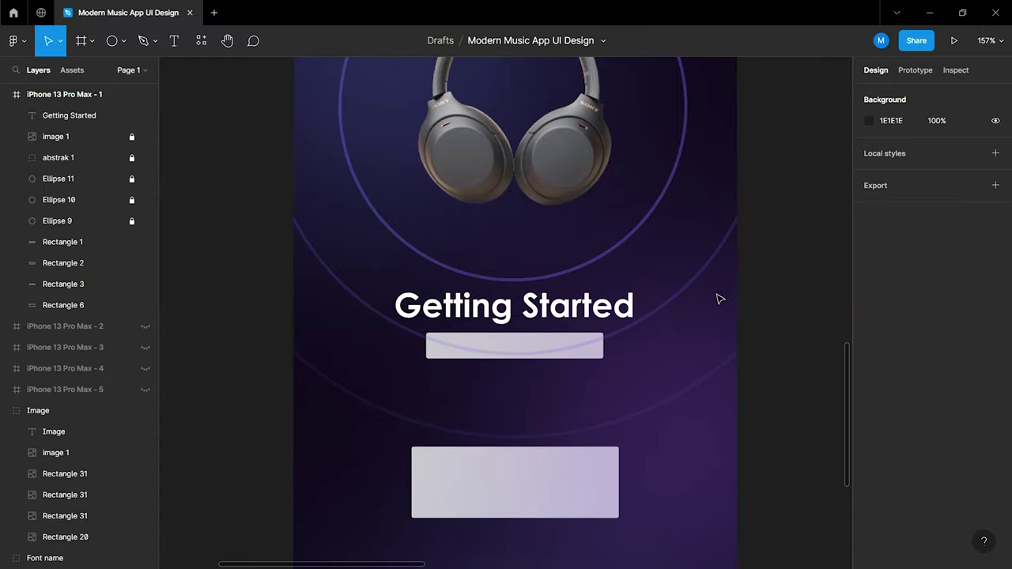
scroll(528, 357, "up", 3)
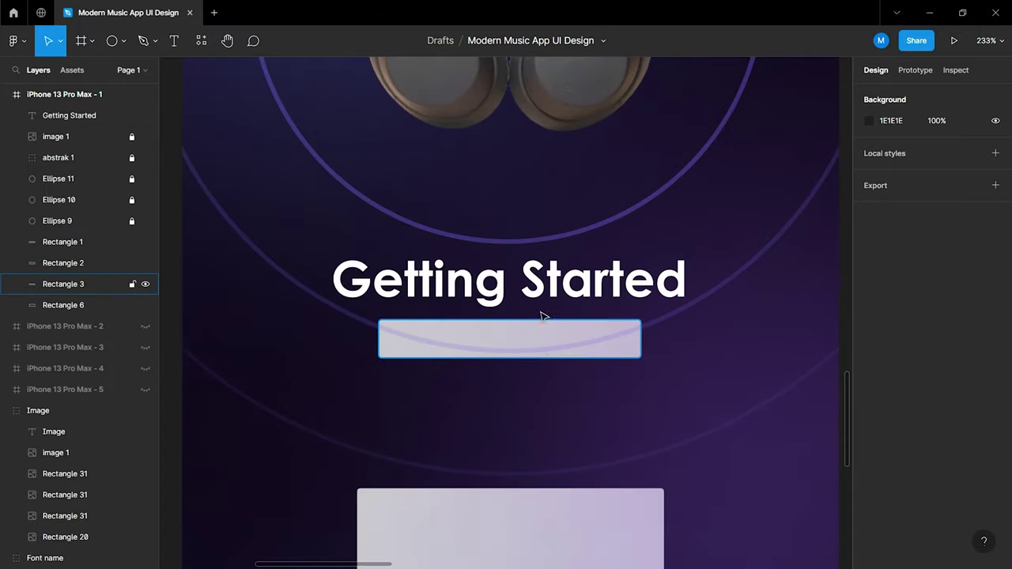
scroll(543, 316, "up", 2)
Copy the heading below it, add 'Getting' to its text, and set it to Regular 15
left_click(544, 285)
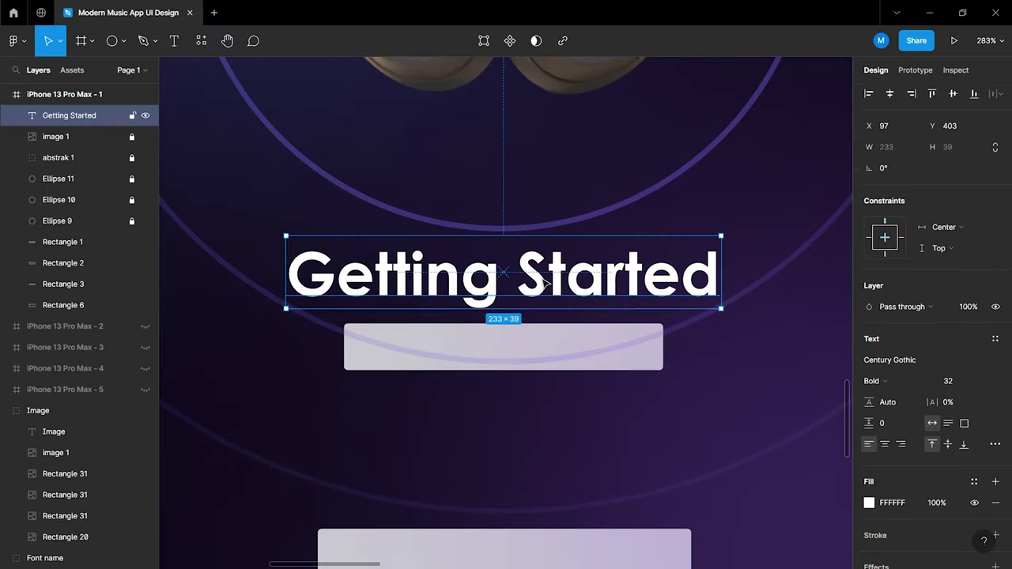
left_click_drag(544, 284, 546, 419)
double_click(545, 419)
type("Getting")
scroll(840, 363, "down", 5)
left_click(873, 380)
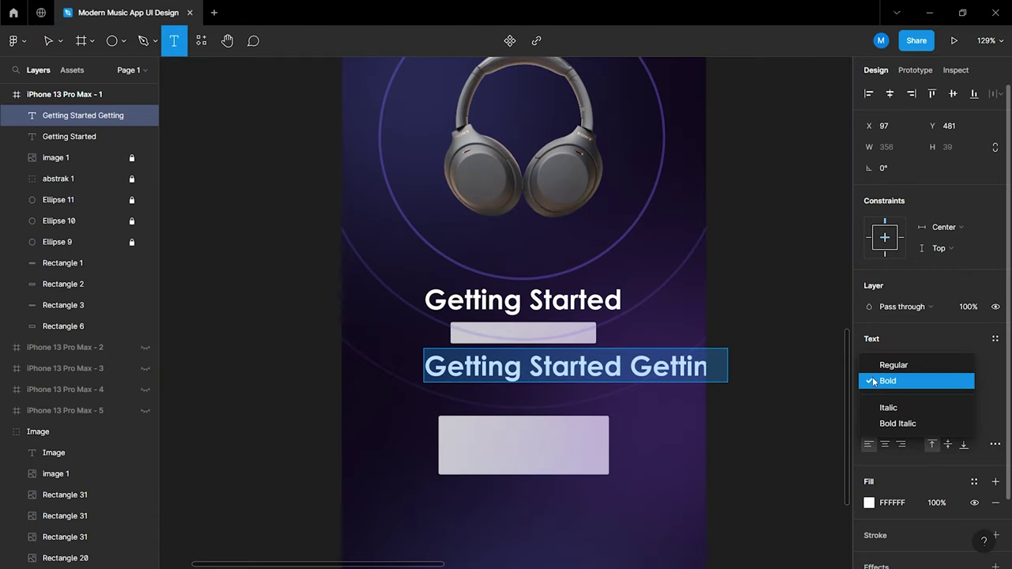
left_click(880, 364)
type("15")
key("Return")
key("Escape")
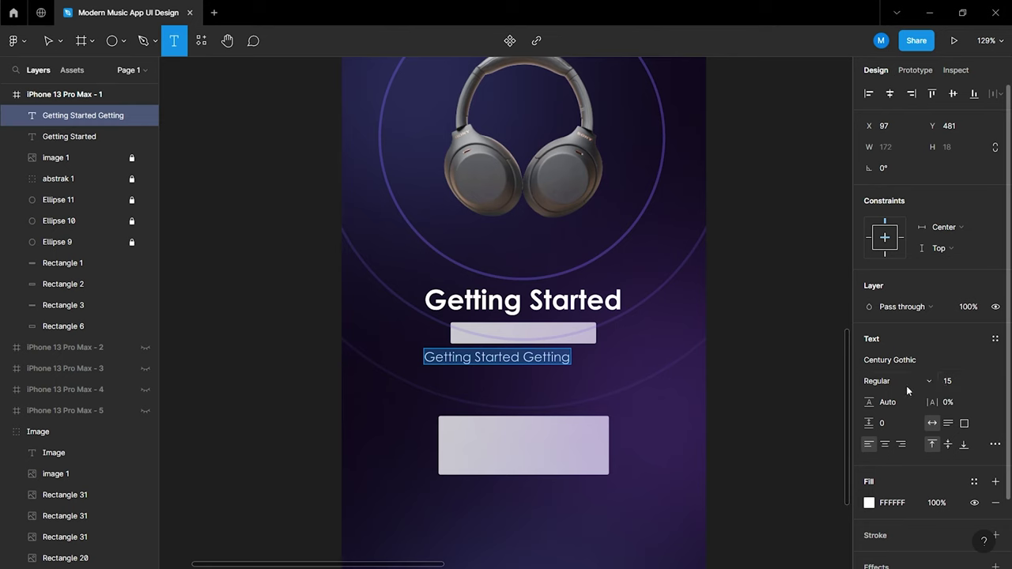
left_click(655, 380)
key("Escape")
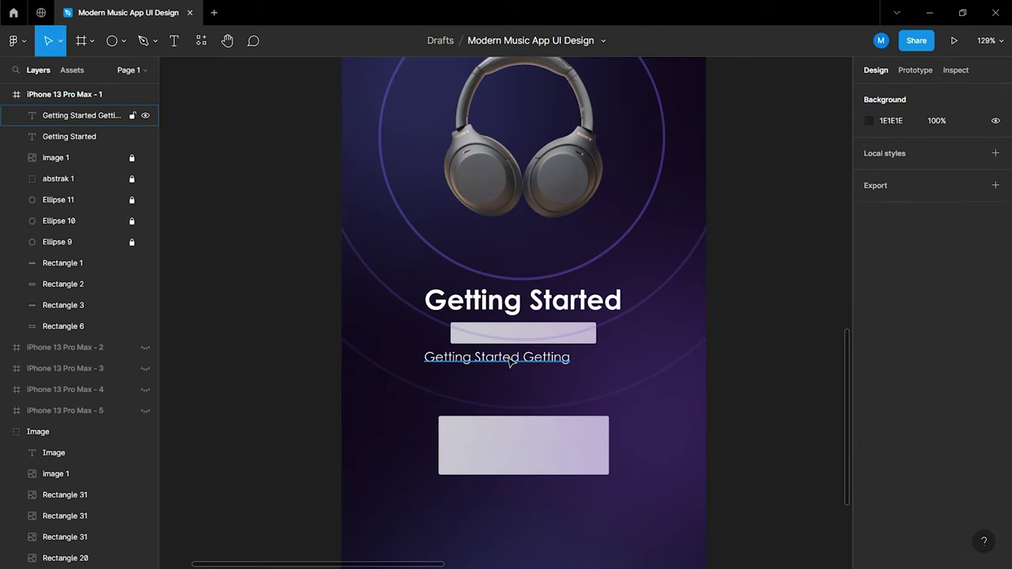
Move the subtitle onto the grey placeholder bar and delete the bar
scroll(521, 371, "up", 3)
left_click_drag(525, 353, 570, 317)
scroll(569, 310, "up", 3)
left_click(596, 337)
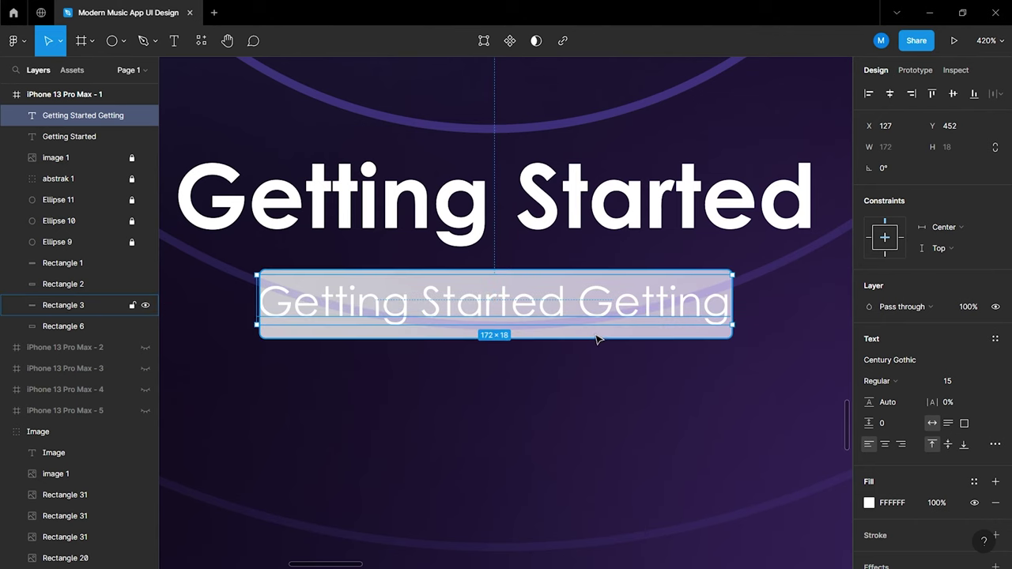
key("Delete")
left_click(83, 115)
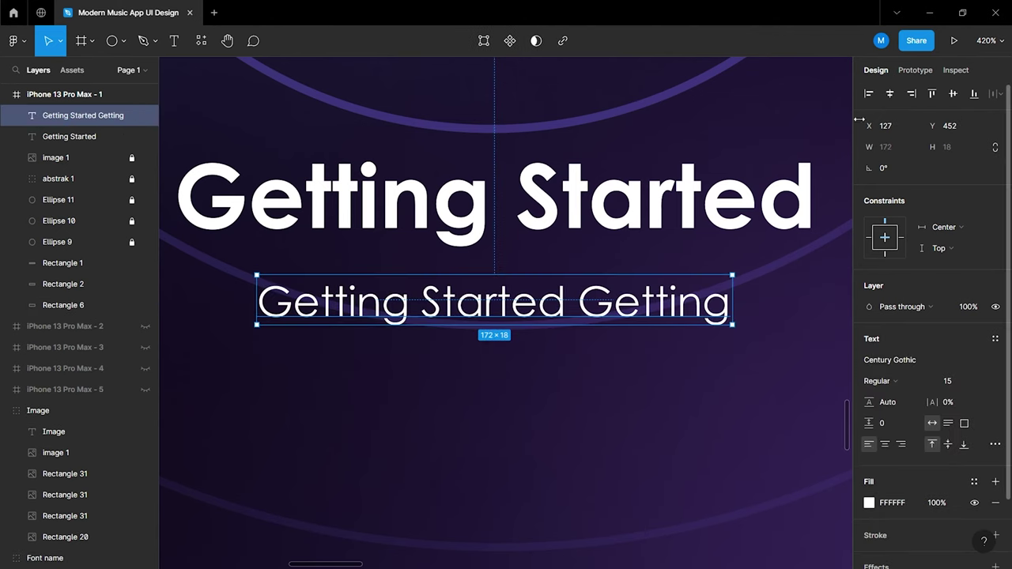
left_click(759, 400)
scroll(759, 400, "down", 3)
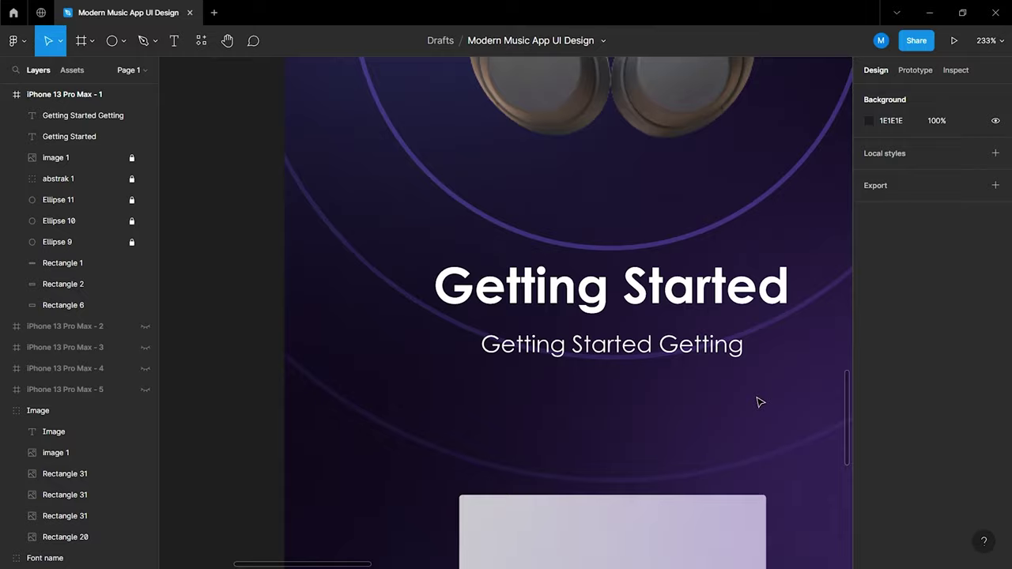
scroll(655, 417, "down", 2)
scroll(654, 418, "down", 2)
scroll(574, 431, "right", 3)
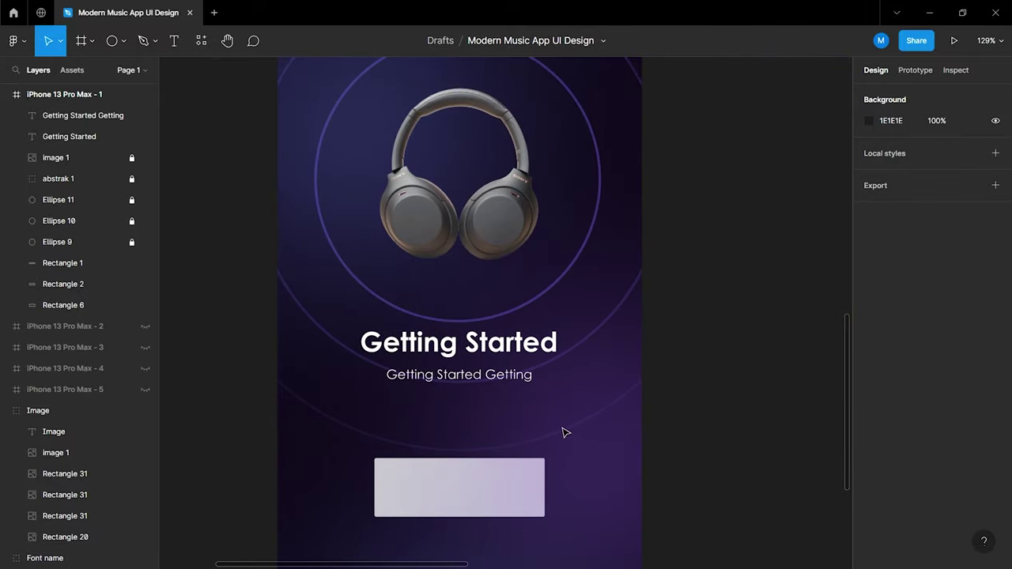
Give the lower rectangle corner radius 25 and an eyedropped #9668EF purple fill
left_click(541, 463)
type("5")
key("Return")
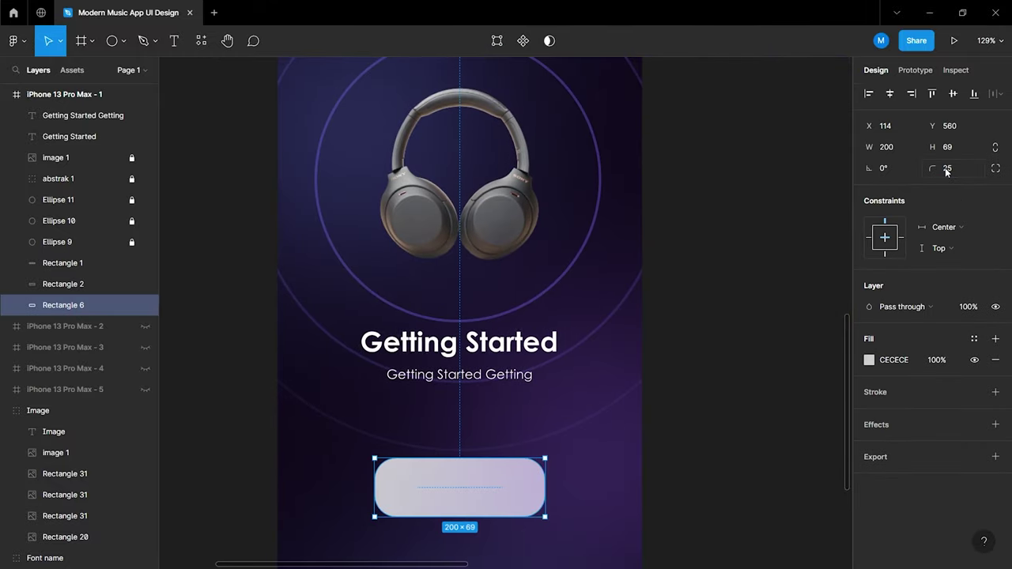
left_click(868, 360)
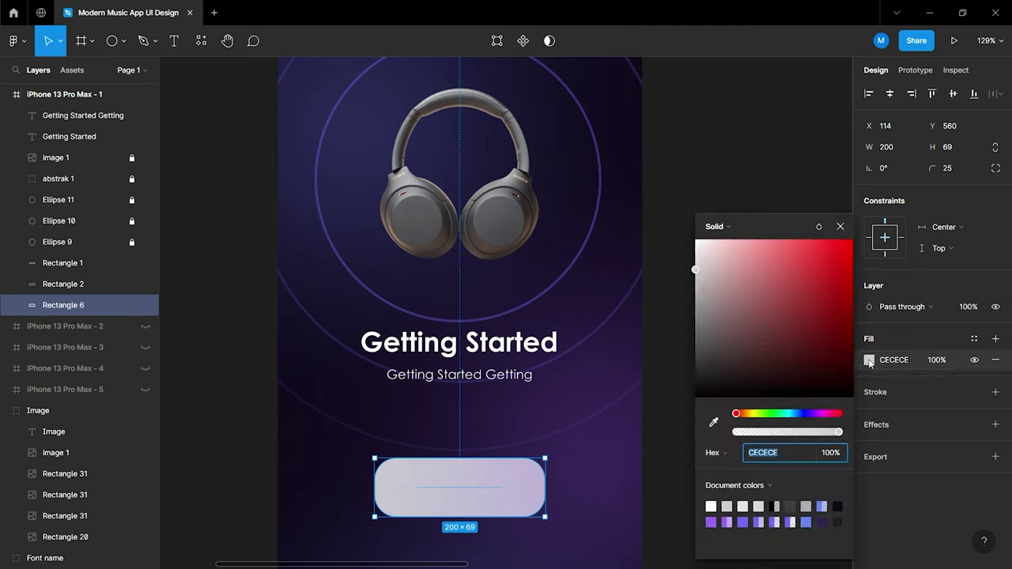
left_click(716, 421)
scroll(642, 368, "down", 5)
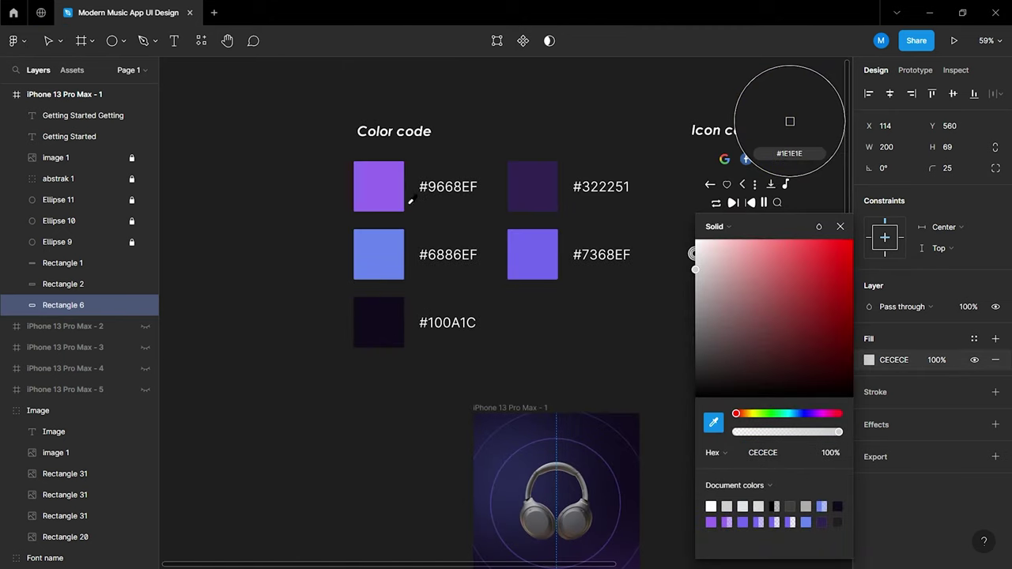
left_click(399, 193)
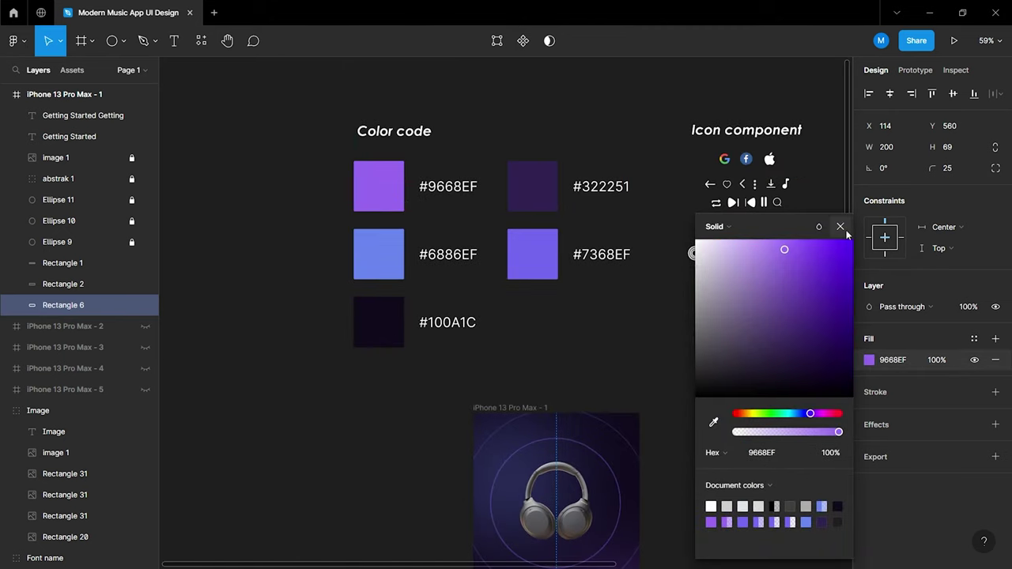
left_click(841, 226)
Add a white Inner shadow with 35% opacity and blur 20
left_click(895, 425)
scroll(765, 438, "down", 5)
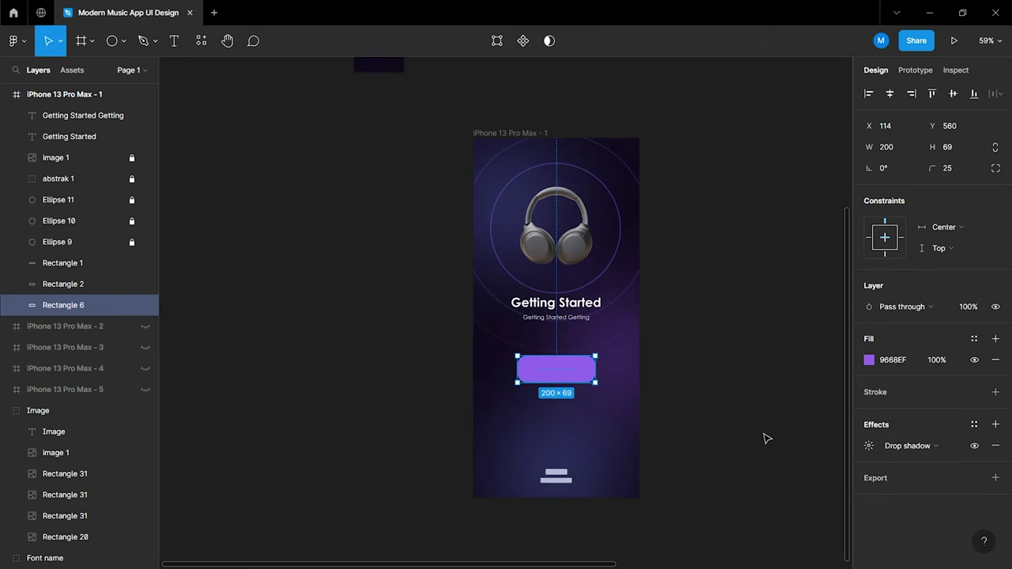
left_click(906, 446)
left_click(901, 427)
left_click(869, 445)
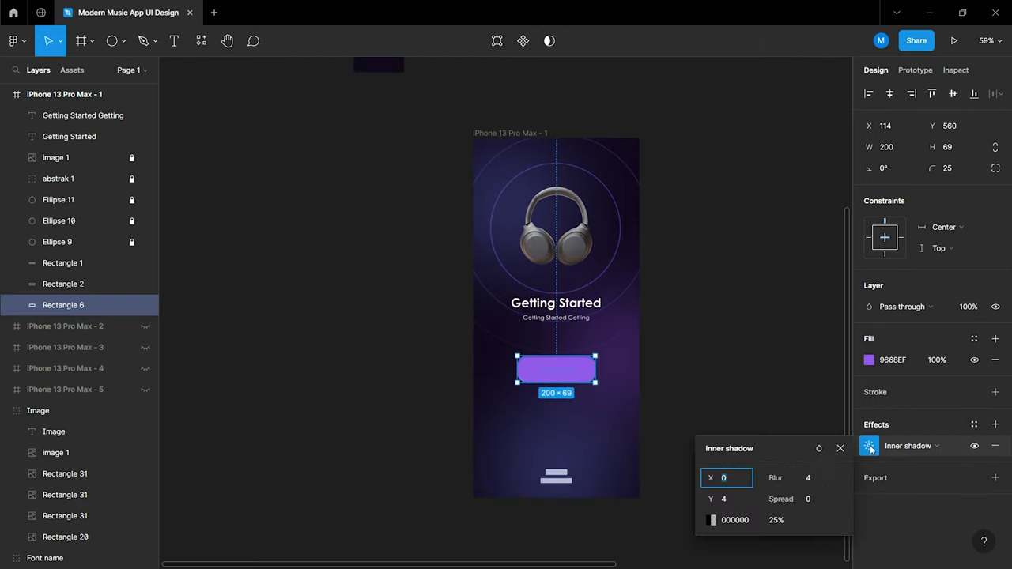
left_click(716, 522)
mouse_move(535, 395)
left_mouse_down()
mouse_move(545, 282)
mouse_move(528, 240)
left_mouse_up()
left_click(681, 227)
left_click(775, 523)
left_click(808, 479)
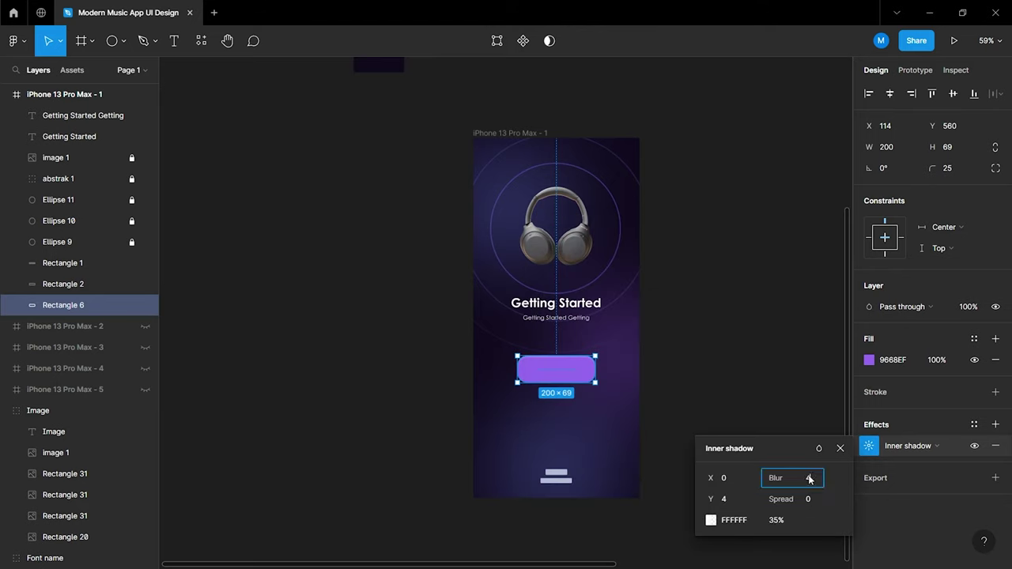
type("20")
key("Return")
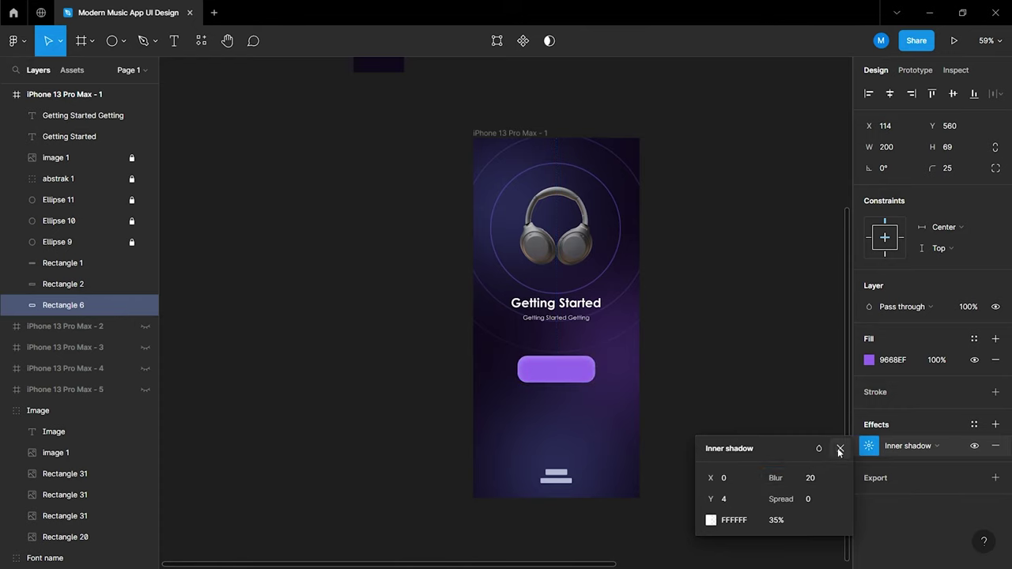
left_click(839, 449)
Add a Drop shadow with 35% opacity and blur 15
left_click(995, 425)
left_click(870, 467)
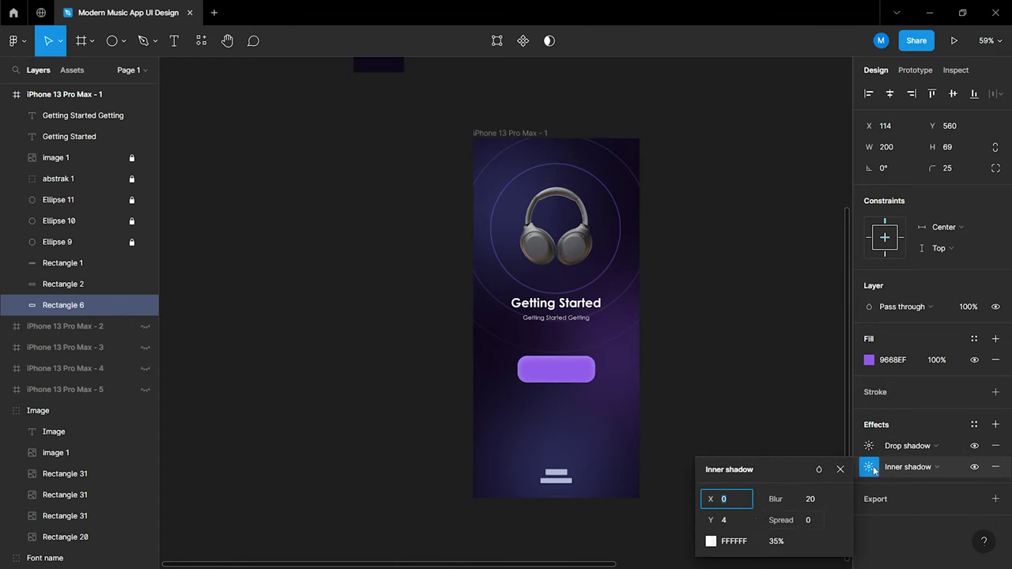
left_click(869, 445)
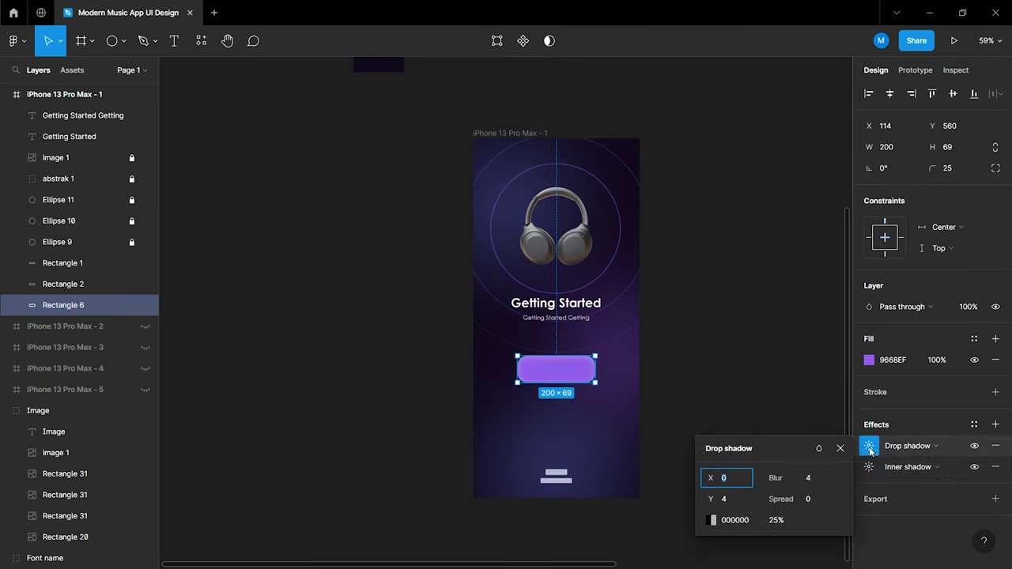
left_click(779, 523)
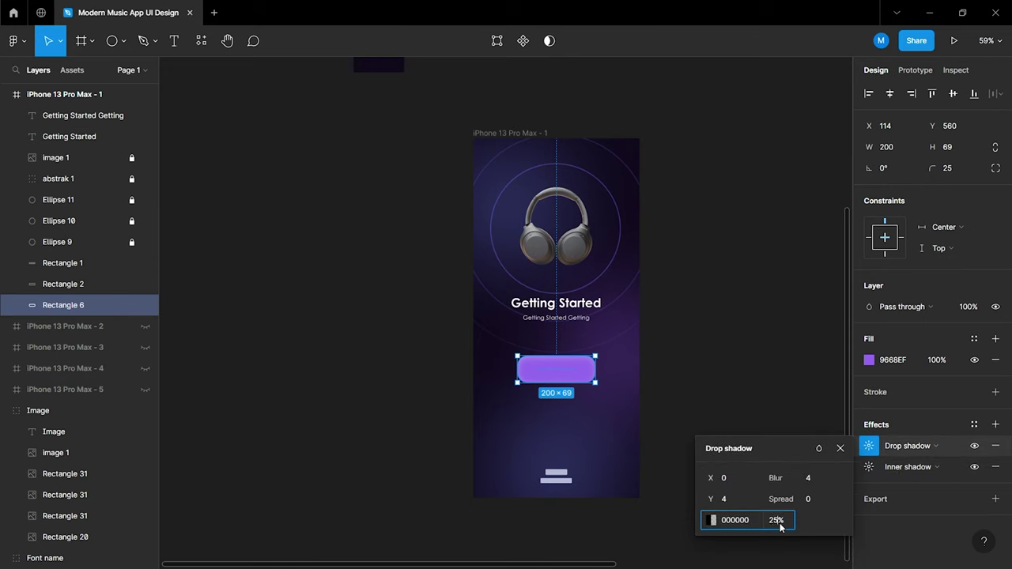
type("35")
key("Return")
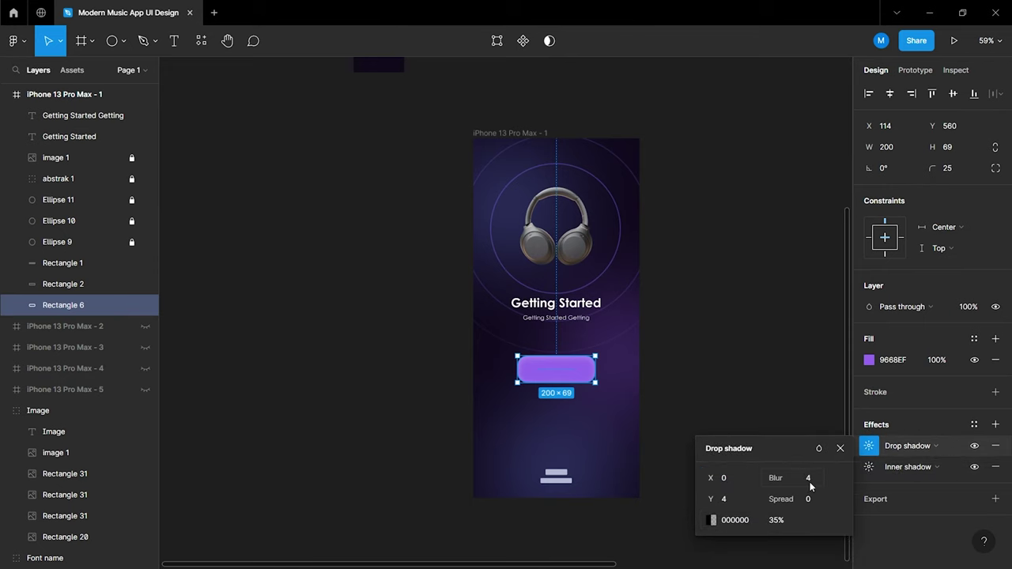
left_click(810, 479)
type("15")
key("Return")
left_click(839, 448)
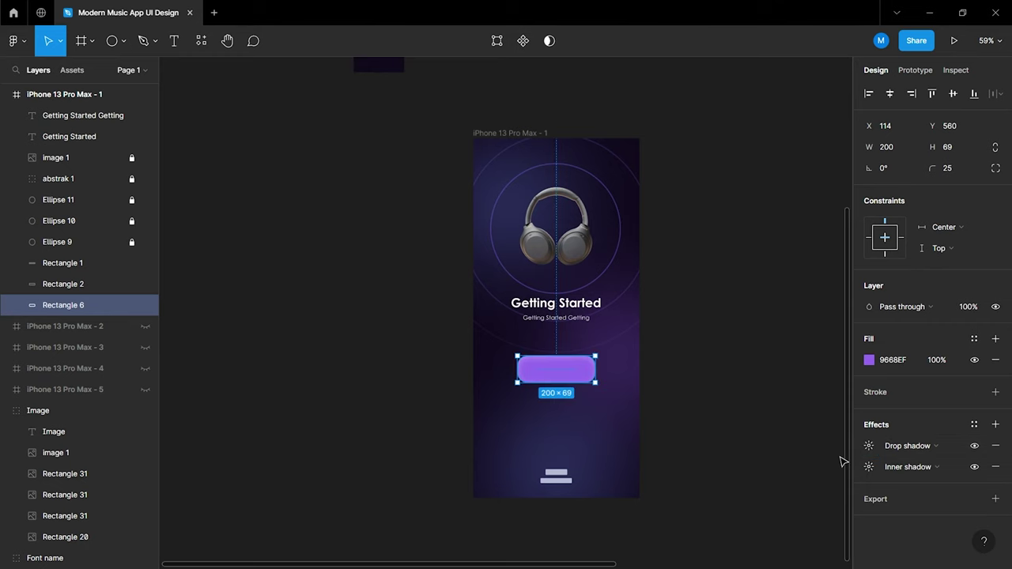
left_click(623, 420)
Duplicate the subtitle into the purple button and retype it as 'Let'go'
scroll(553, 417, "up", 5, "ctrl")
scroll(543, 419, "up", 2)
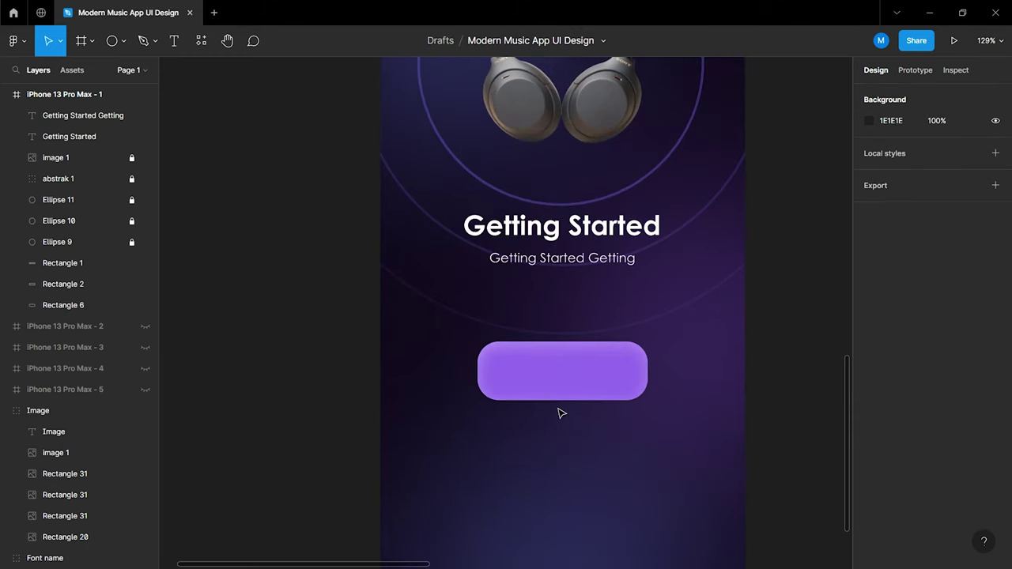
left_click(576, 265)
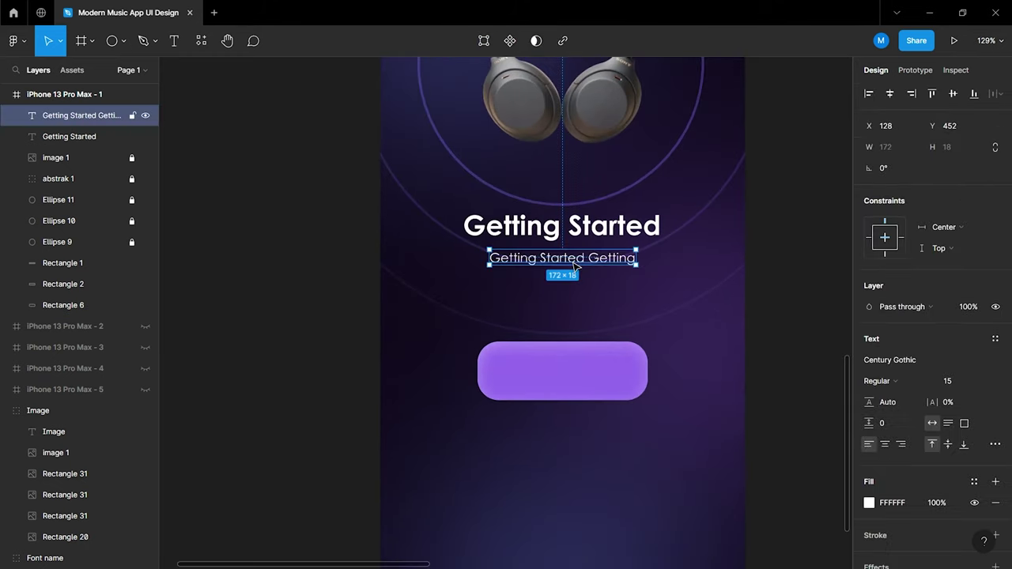
left_click_drag(575, 265, 571, 381)
double_click(571, 381)
type("Let'go")
Make the Let'go label Bold at font size 20
key("ctrl+a")
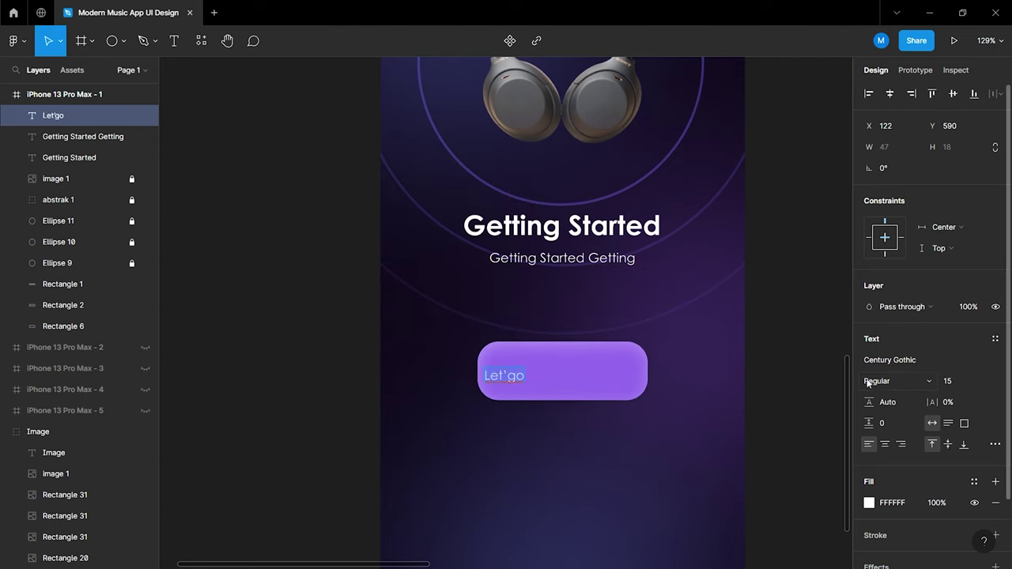
left_click(879, 381)
left_click(890, 400)
type("20")
key("Return")
key("Escape")
key("shift+1")
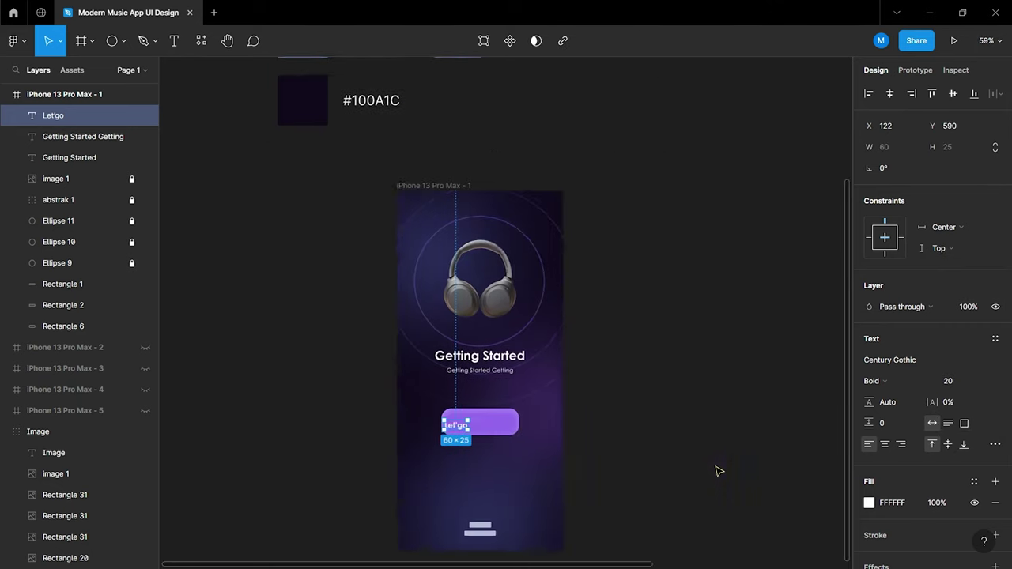
scroll(719, 471, "up", 5)
Move the music-note icon from the icon set into the Let'go button
left_click(656, 292, "ctrl")
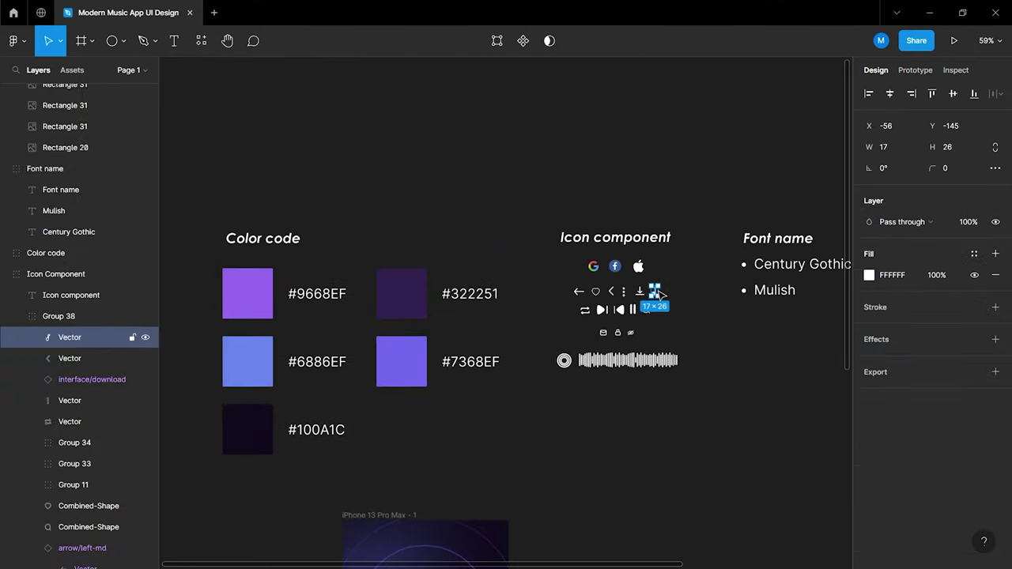
left_click_drag(656, 291, 473, 541)
scroll(391, 454, "down", 5)
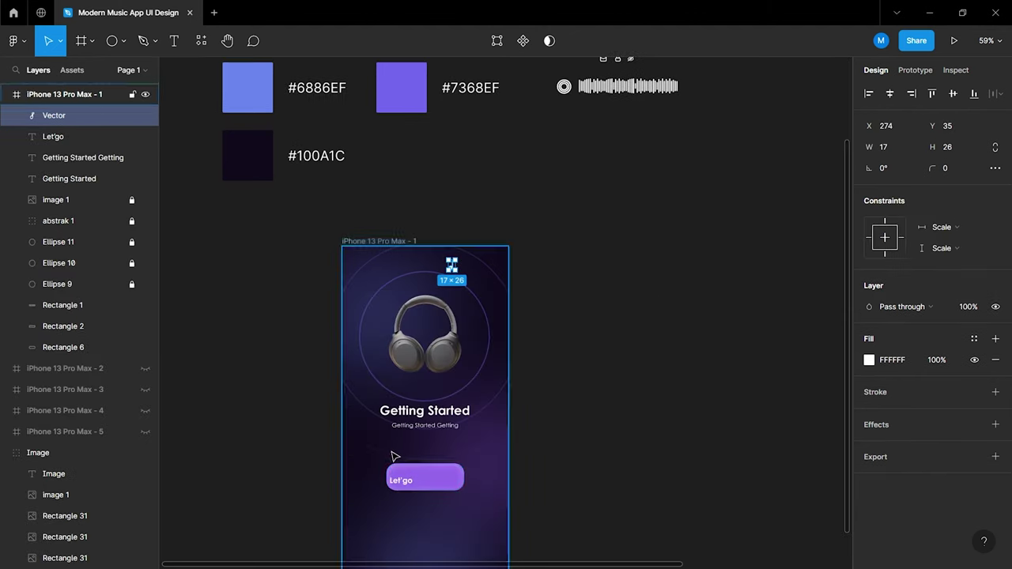
scroll(390, 454, "up", 5, "ctrl")
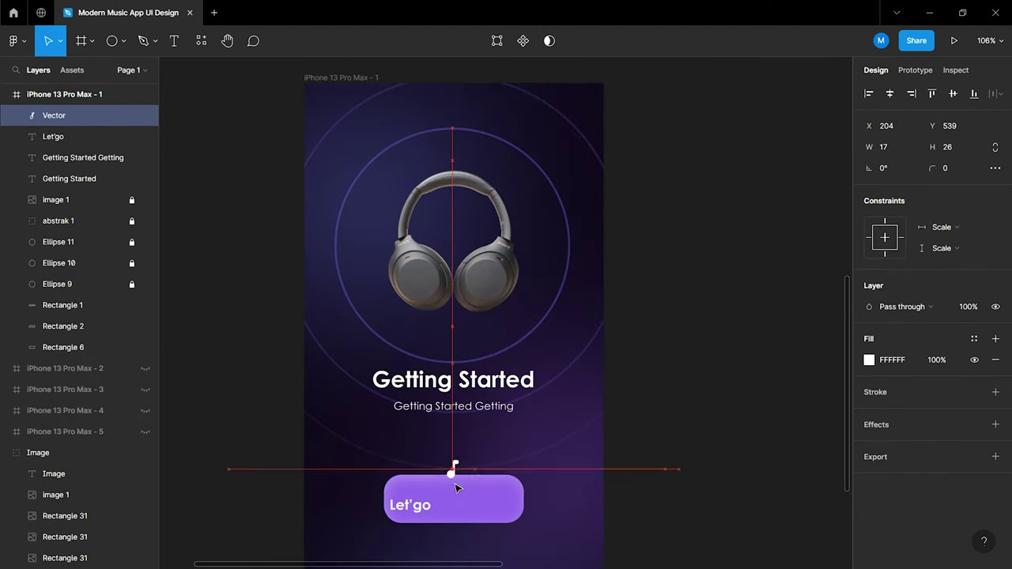
left_click_drag(506, 123, 453, 506)
scroll(419, 491, "up", 3, "ctrl")
scroll(419, 491, "down", 3)
scroll(420, 483, "up", 2, "ctrl")
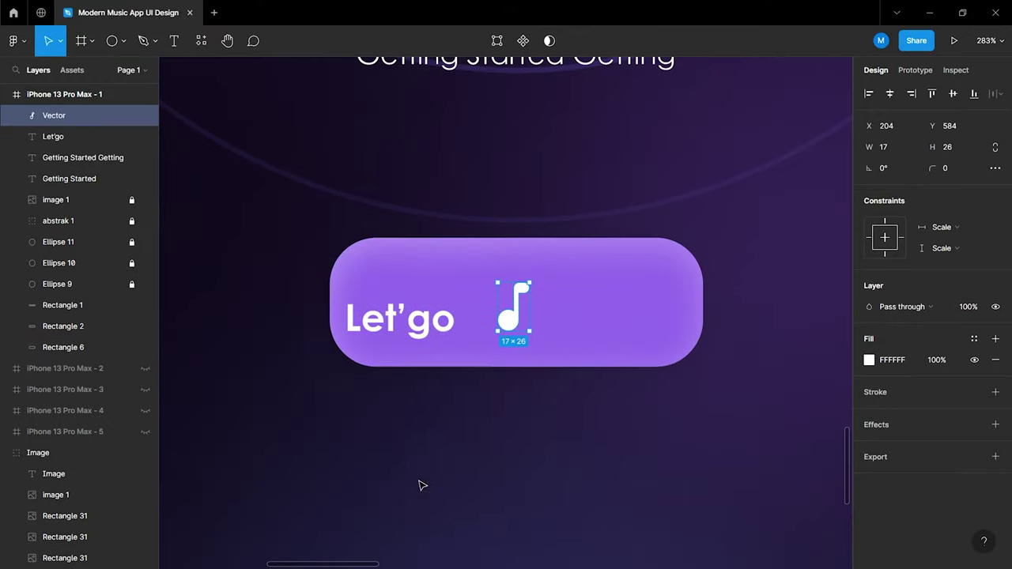
Shift Let'go left and group it with the music-note icon
left_click_drag(427, 328, 428, 316)
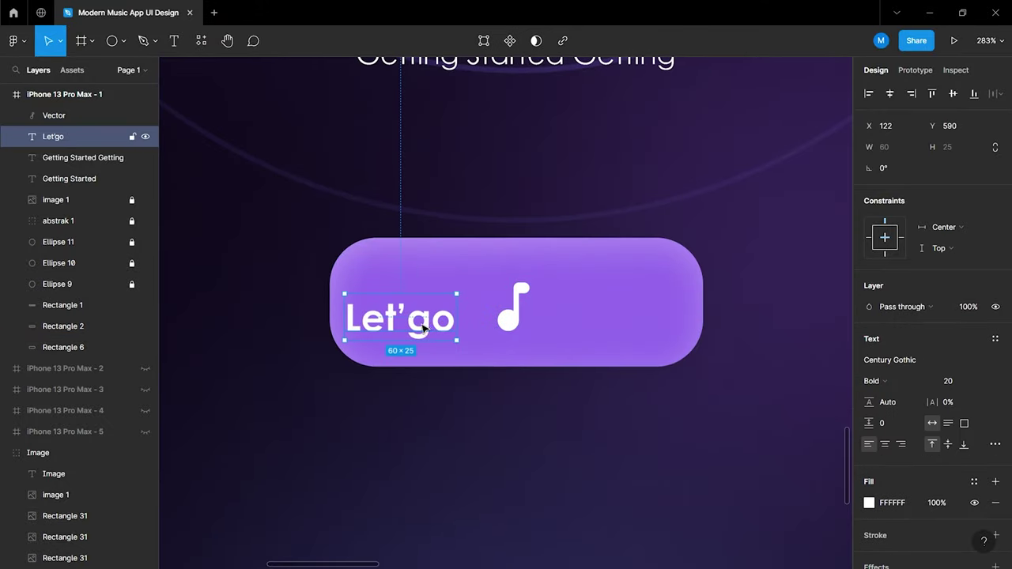
left_click(510, 320, "shift")
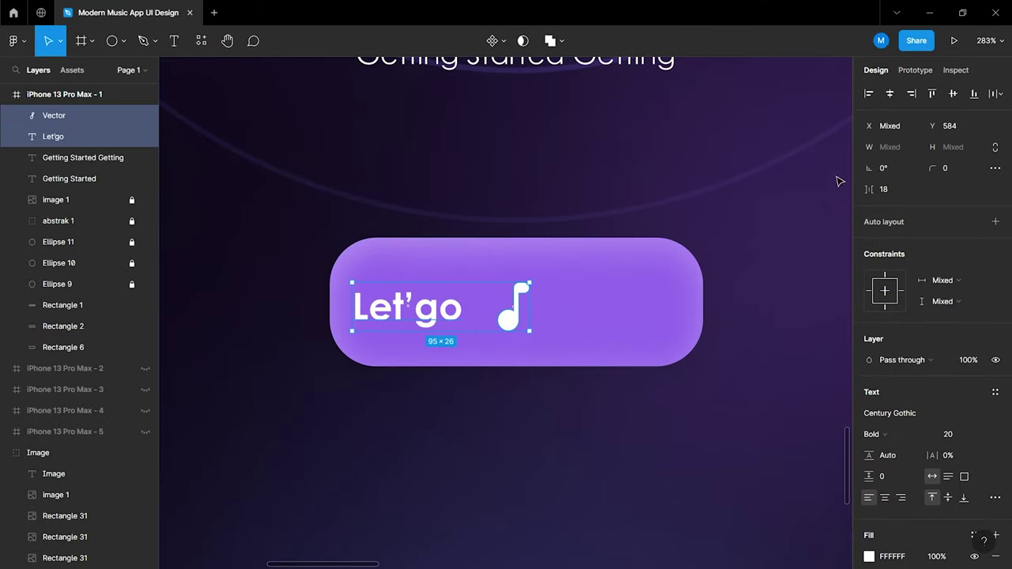
left_click(767, 382)
left_click(511, 317)
left_click(450, 318, "shift")
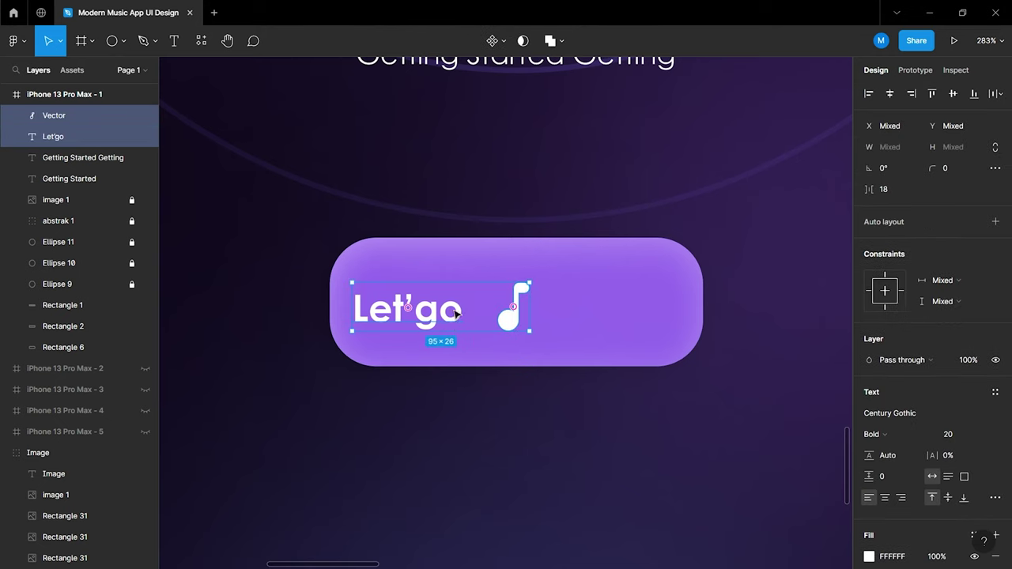
right_click(425, 312)
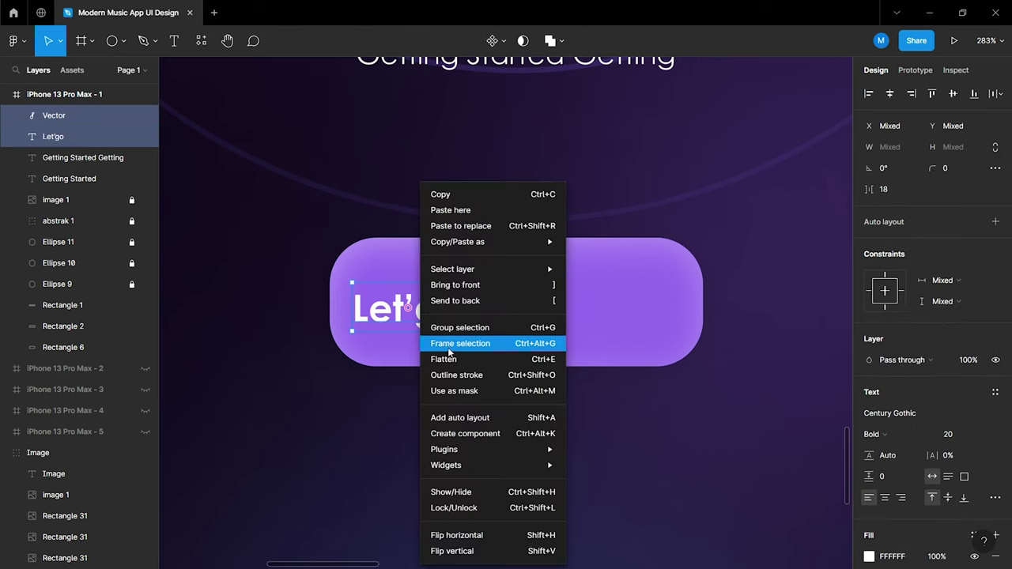
left_click(449, 327)
Centre the icon-and-text group horizontally and vertically in the purple button
left_click(648, 332, "shift")
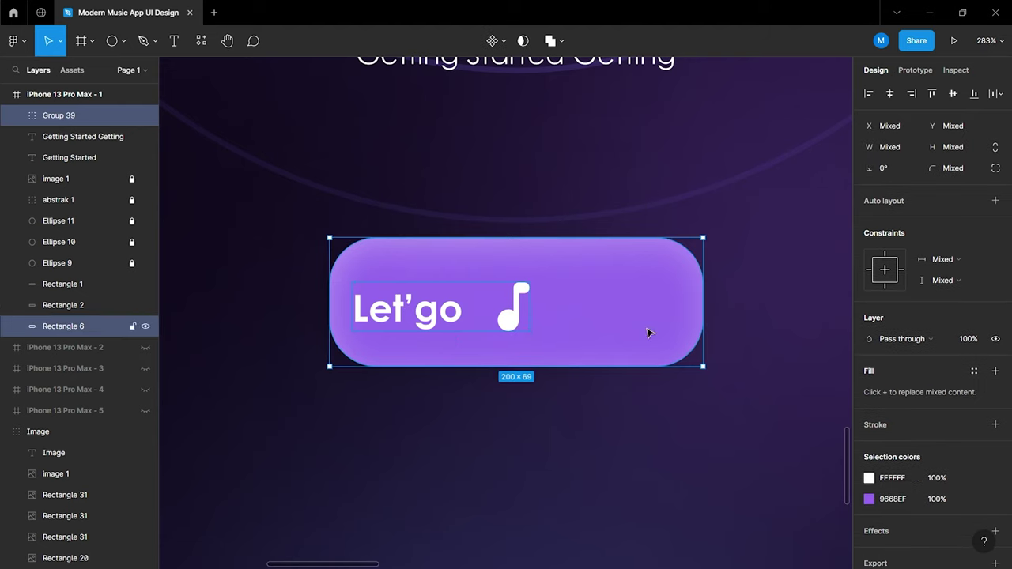
left_click(891, 94)
left_click(952, 94)
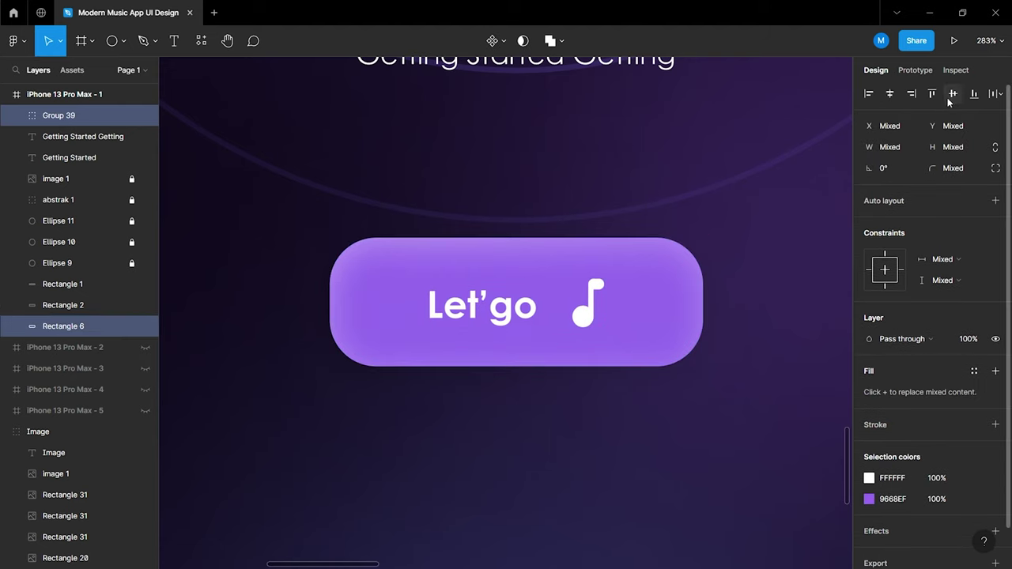
left_click(761, 422)
scroll(761, 422, "down", 5)
scroll(711, 427, "down", 1)
Duplicate the subtitle lower in the frame and retype it as 'Staca'
scroll(654, 429, "down", 1)
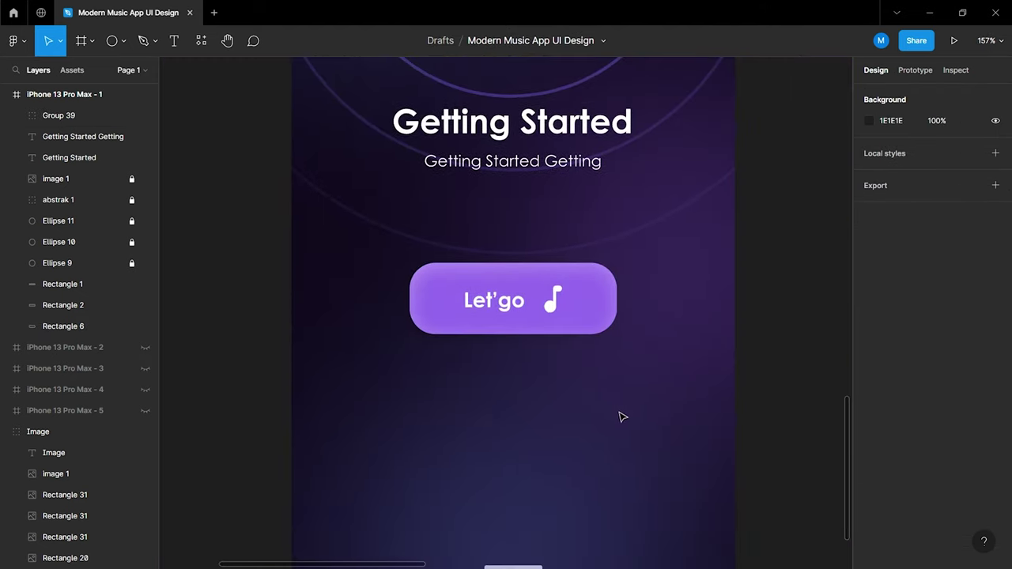
scroll(605, 409, "down", 2)
scroll(598, 398, "up", 3)
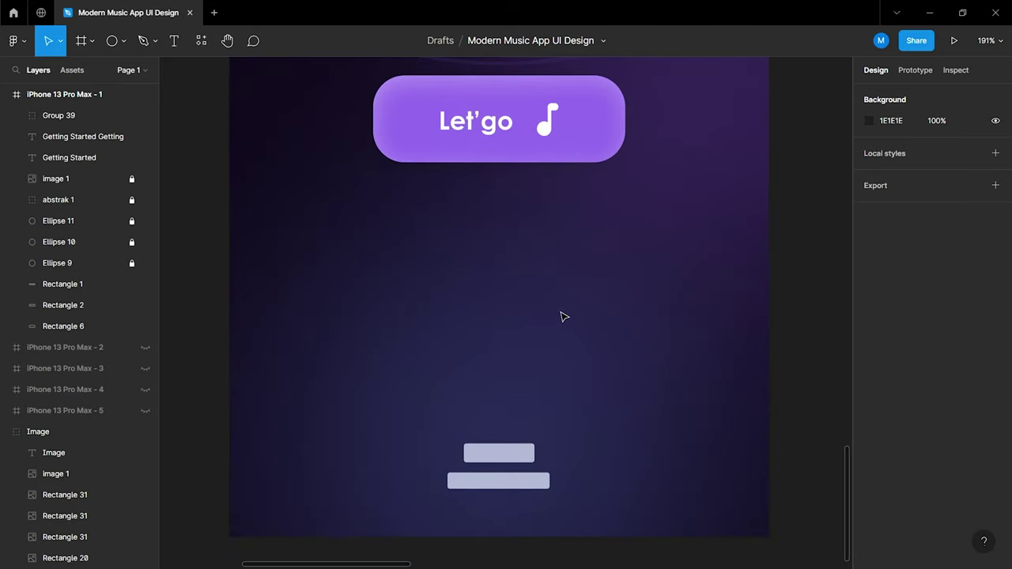
scroll(562, 318, "up", 3)
scroll(523, 110, "up", 1)
scroll(522, 89, "up", 1)
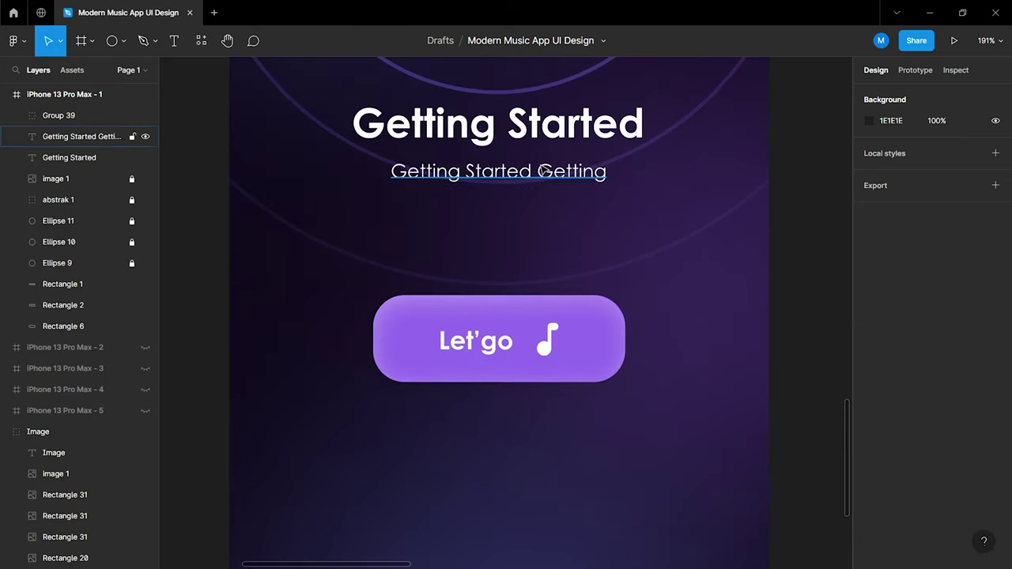
left_click(605, 176)
left_click_drag(605, 176, 601, 443)
scroll(529, 383, "down", 3)
key("Return")
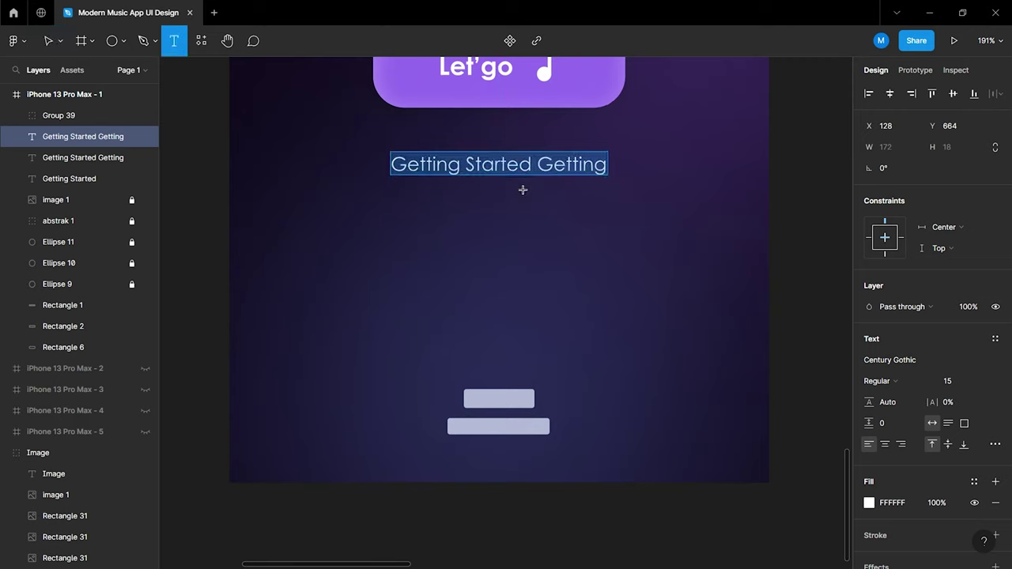
type("Staca")
Make Staca Bold and place it on the upper placeholder bar
left_click(883, 380)
left_click(885, 383)
left_click(887, 397)
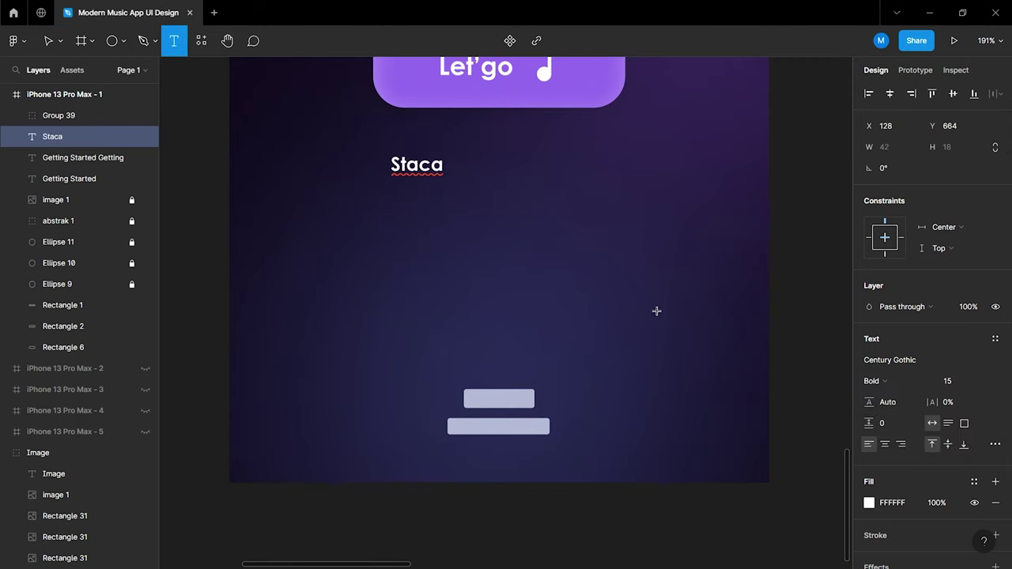
key("Escape")
key("Escape")
left_click_drag(419, 168, 507, 398)
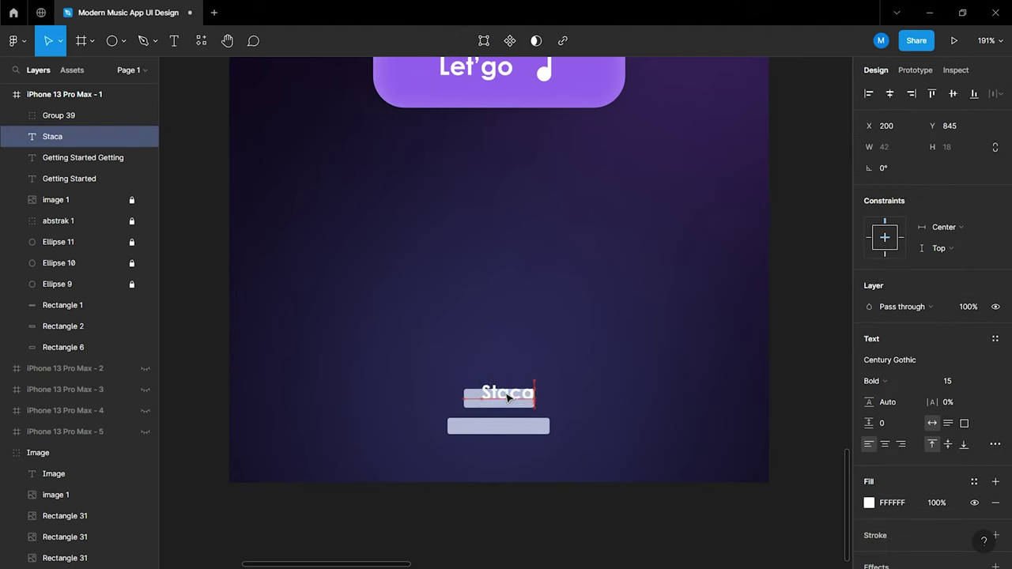
scroll(506, 398, "up", 3)
scroll(490, 255, "up", 2)
scroll(524, 140, "up", 3)
scroll(490, 164, "up", 2)
left_click_drag(490, 164, 495, 165)
Centre Staca horizontally on the bar, then delete the Rectangle 2 bar
left_click(624, 164, "shift")
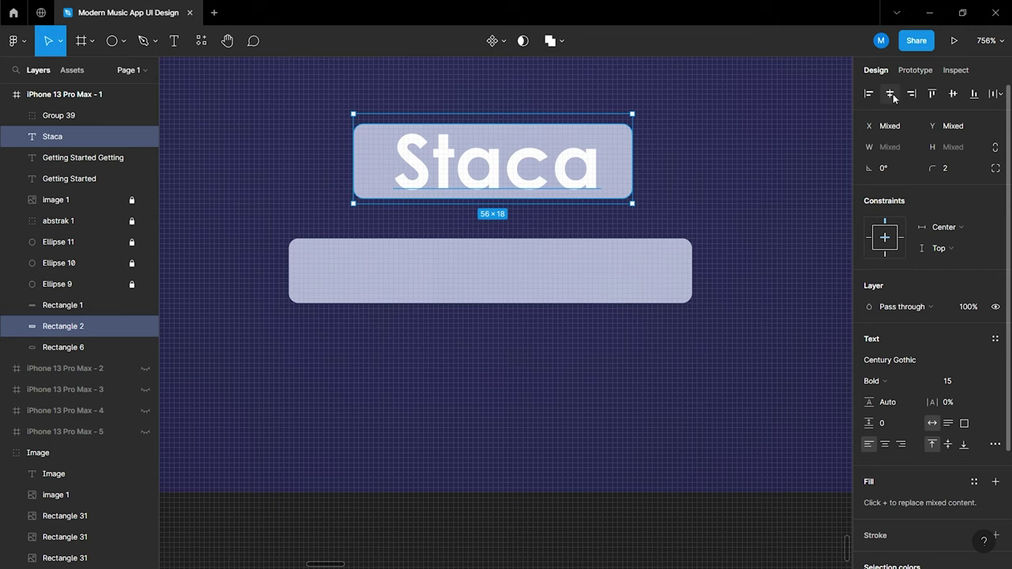
left_click(890, 94)
left_click(823, 162)
scroll(639, 211, "down", 2)
left_click(627, 176)
key("Delete")
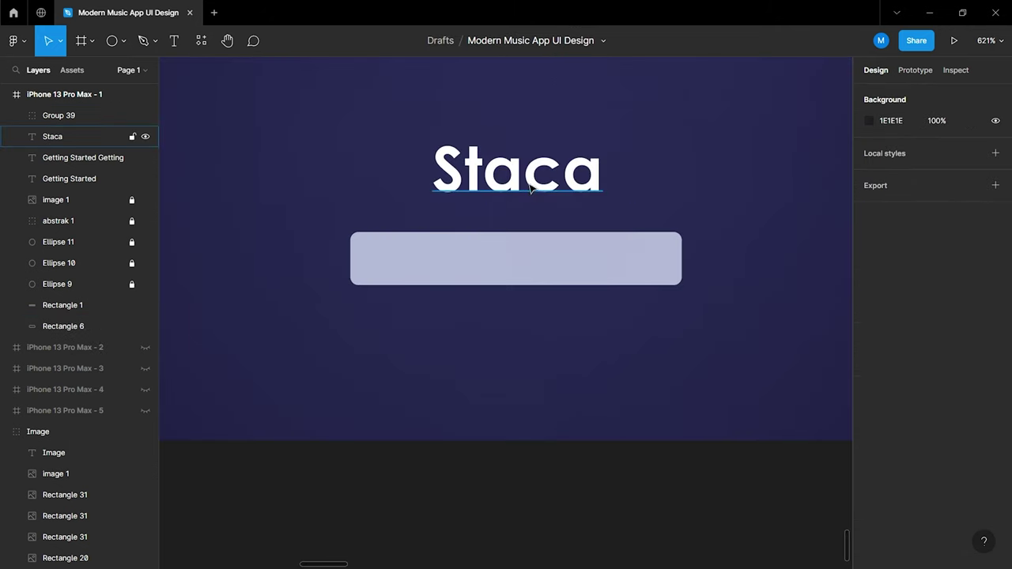
Duplicate Staca below as the 'Rest music app' caption in Regular weight, size 10
left_click_drag(514, 170, 513, 305)
double_click(513, 305)
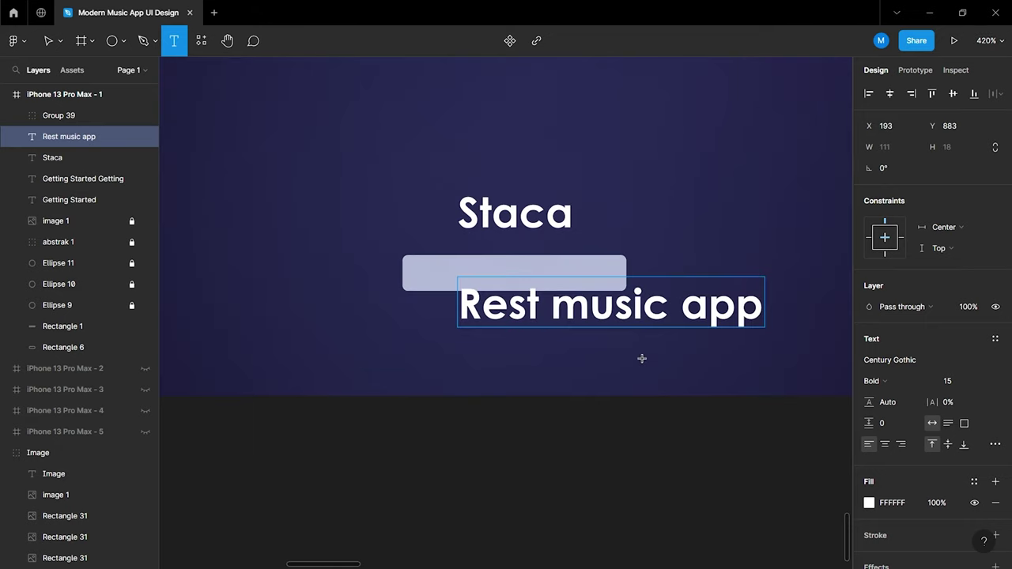
key("Return")
left_click(874, 380)
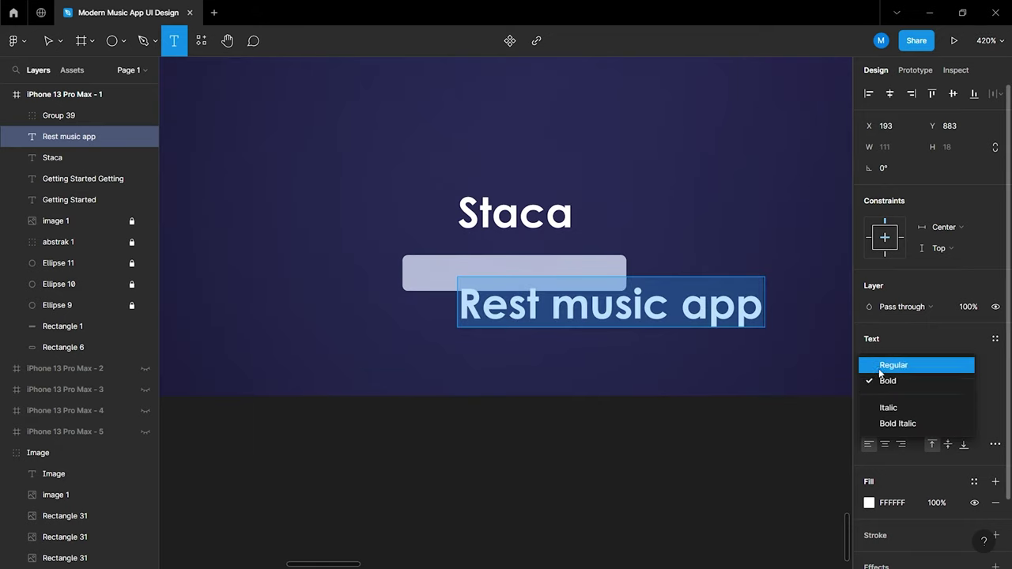
left_click(885, 363)
left_click(952, 384)
type("10")
key("Return")
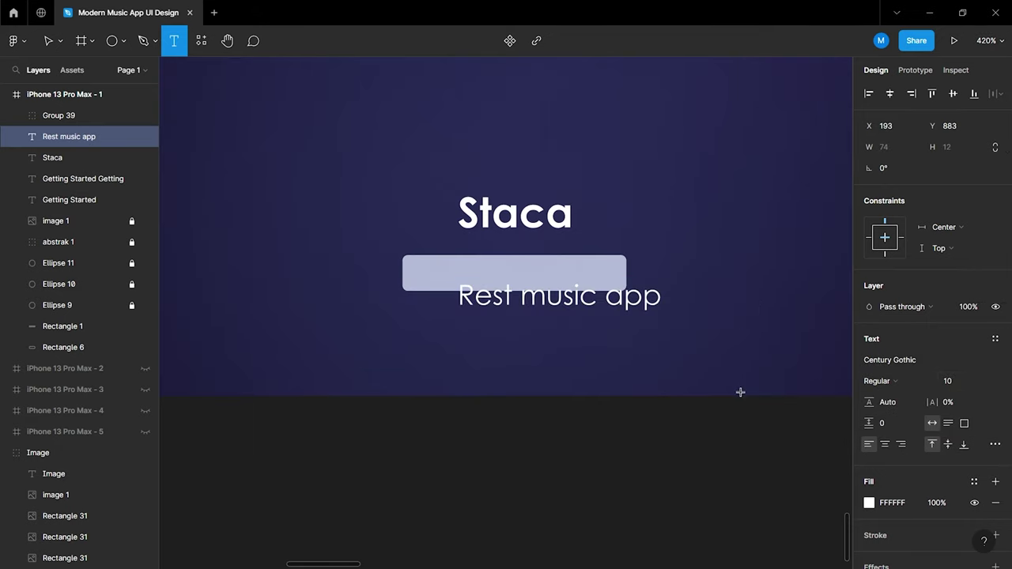
left_click(707, 410)
key("Escape")
Move the caption onto the lower placeholder bar and delete Rectangle 1
scroll(628, 369, "up", 5)
scroll(598, 274, "up", 2)
left_click_drag(605, 269, 515, 216)
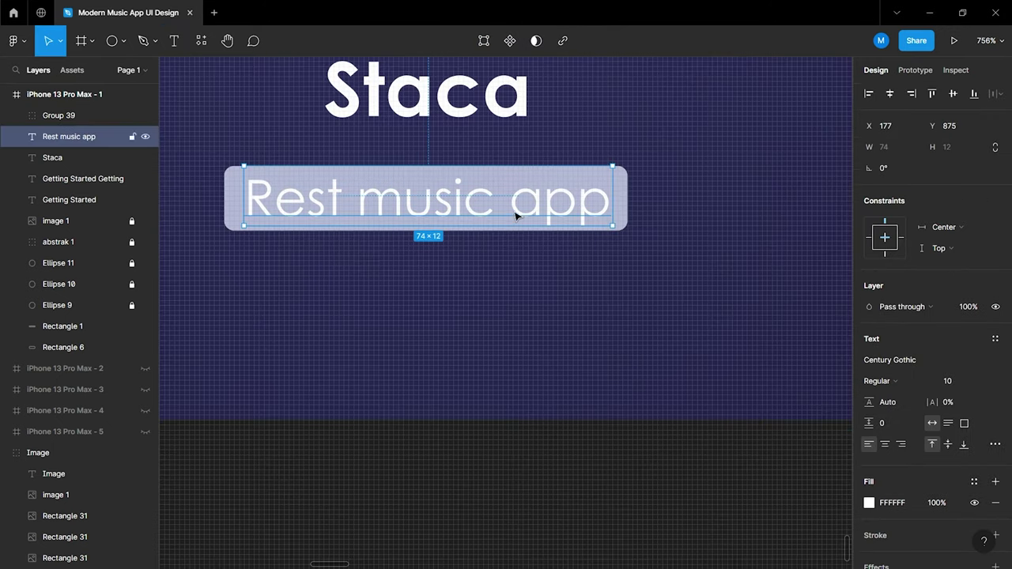
left_click(625, 197, "shift")
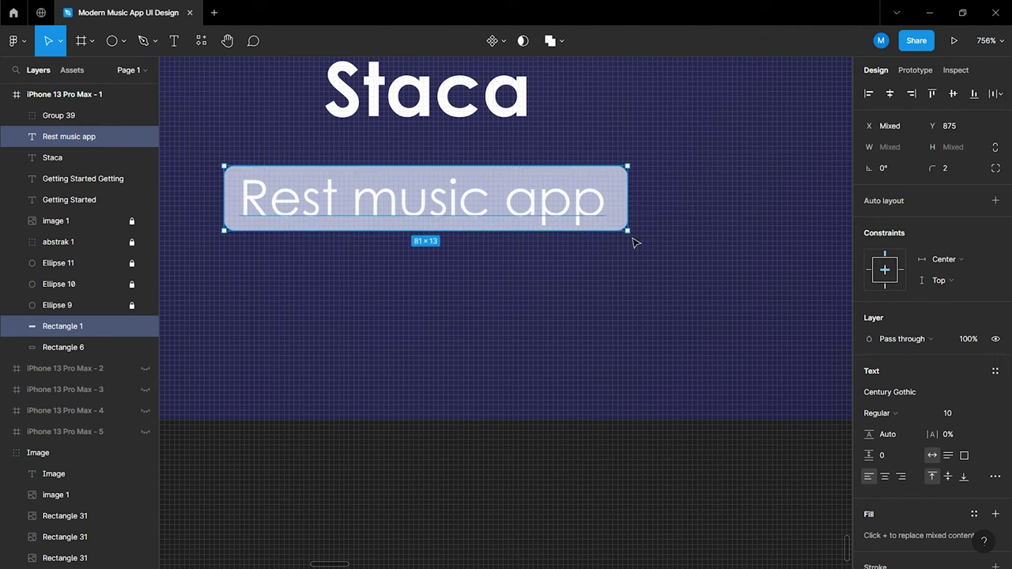
left_click(662, 214)
left_click(621, 193)
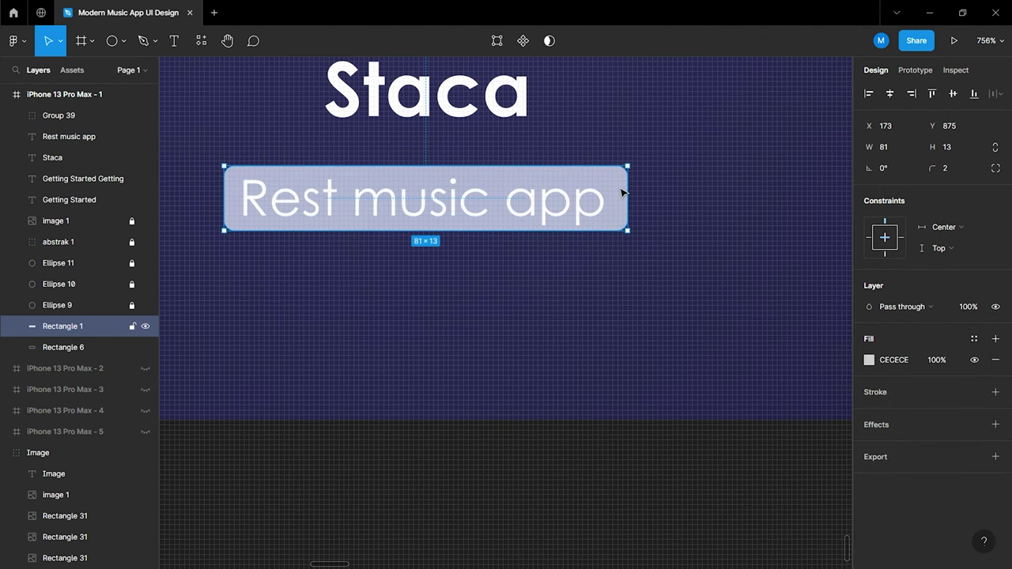
key("Delete")
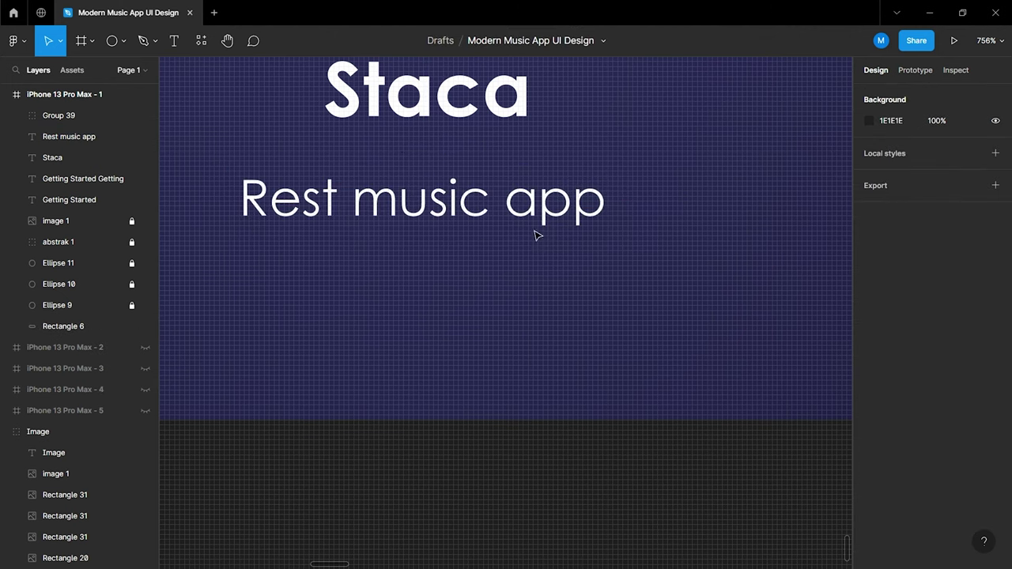
Centre the Rest music app caption horizontally in the frame
left_click(541, 215)
left_click(890, 93)
left_click(447, 110)
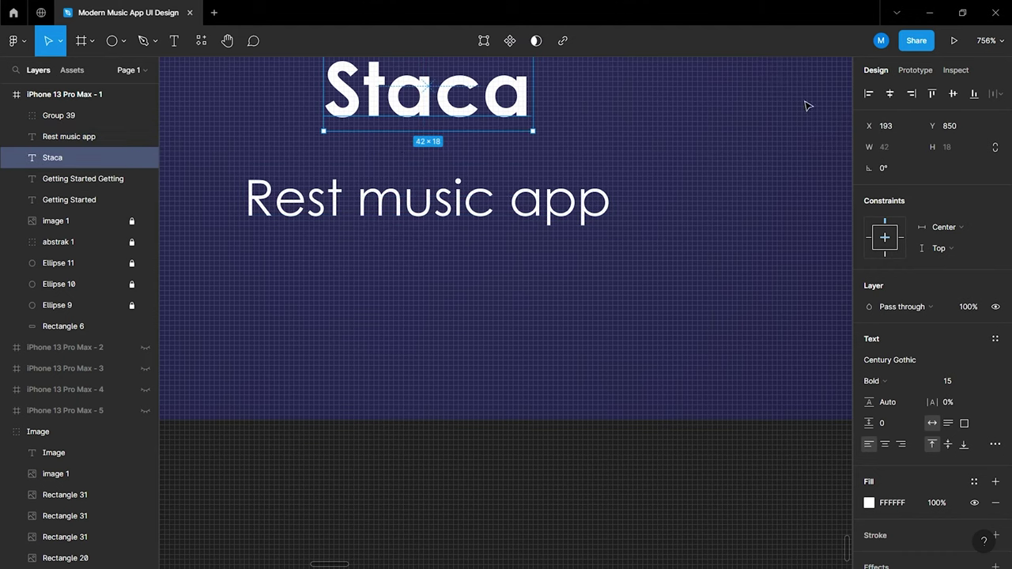
left_click(728, 445)
scroll(728, 448, "down", 5, "ctrl")
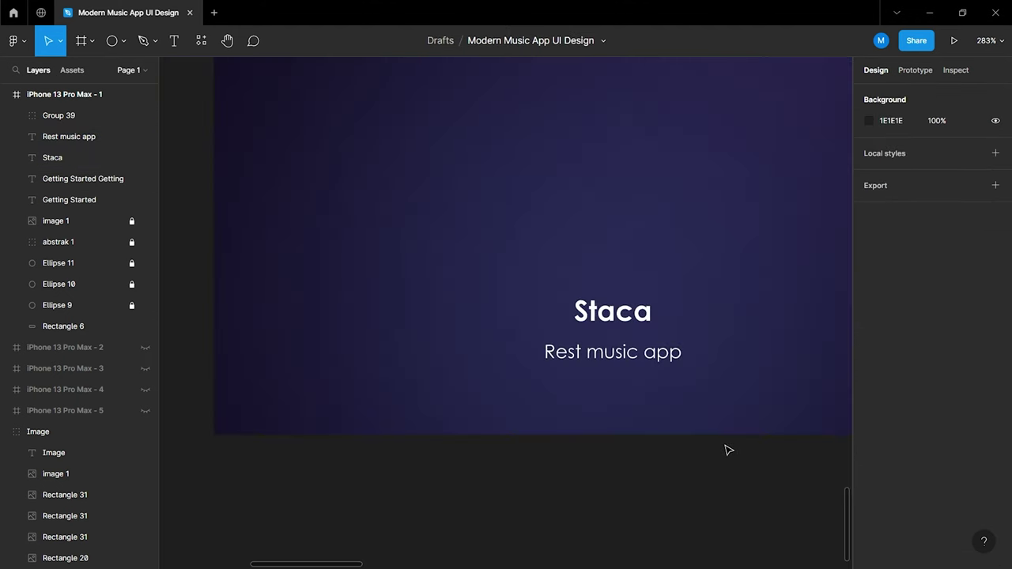
scroll(727, 450, "up", 3)
scroll(725, 450, "down", 2, "ctrl")
scroll(725, 450, "down", 2, "ctrl")
scroll(719, 450, "down", 1, "ctrl")
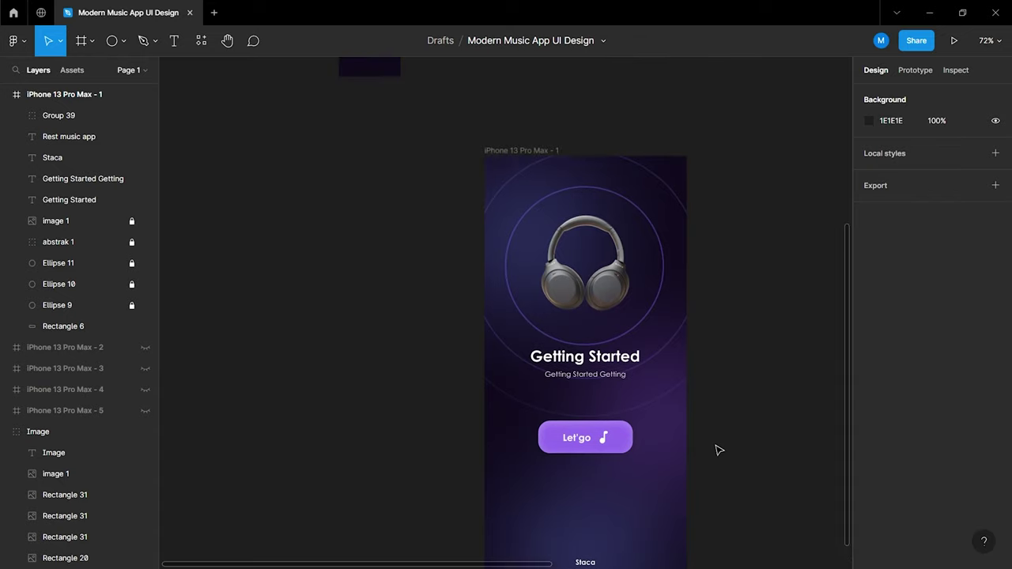
scroll(719, 449, "down", 1, "ctrl")
scroll(719, 450, "right", 2)
scroll(718, 450, "right", 1)
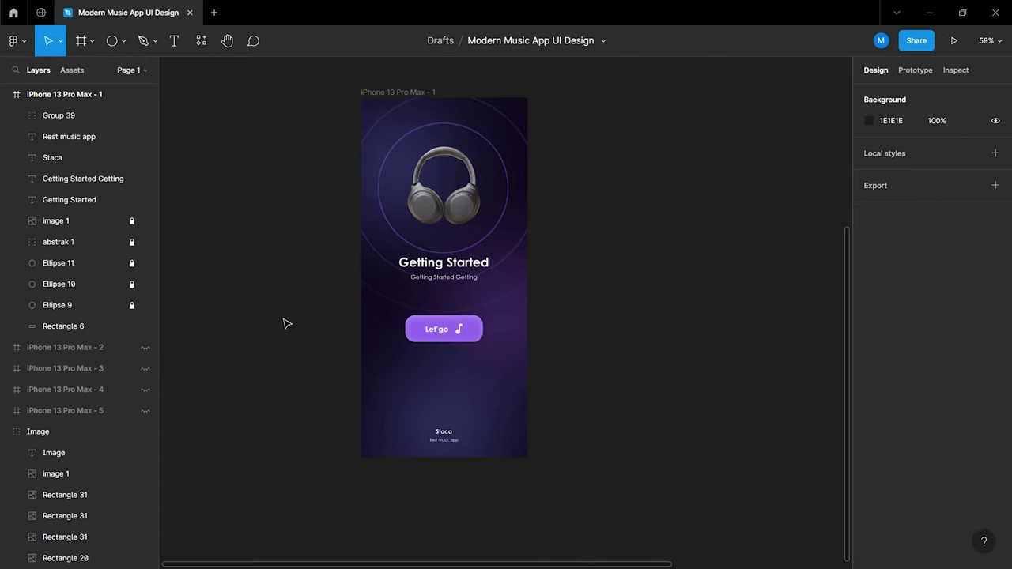
Unhide the second phone frame and fill it with #100A1C sampled from the swatch
left_click(7, 94)
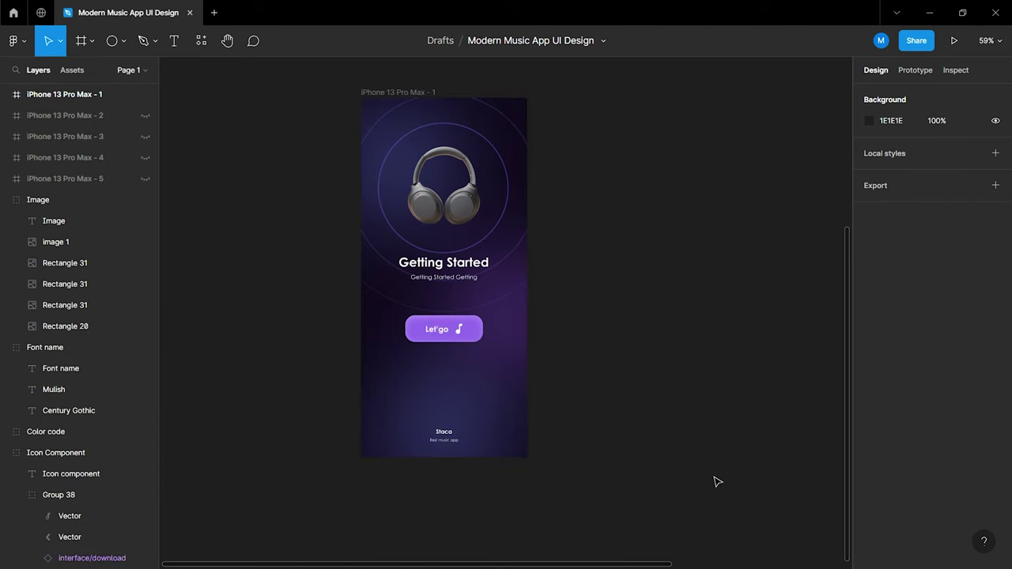
left_click(145, 115)
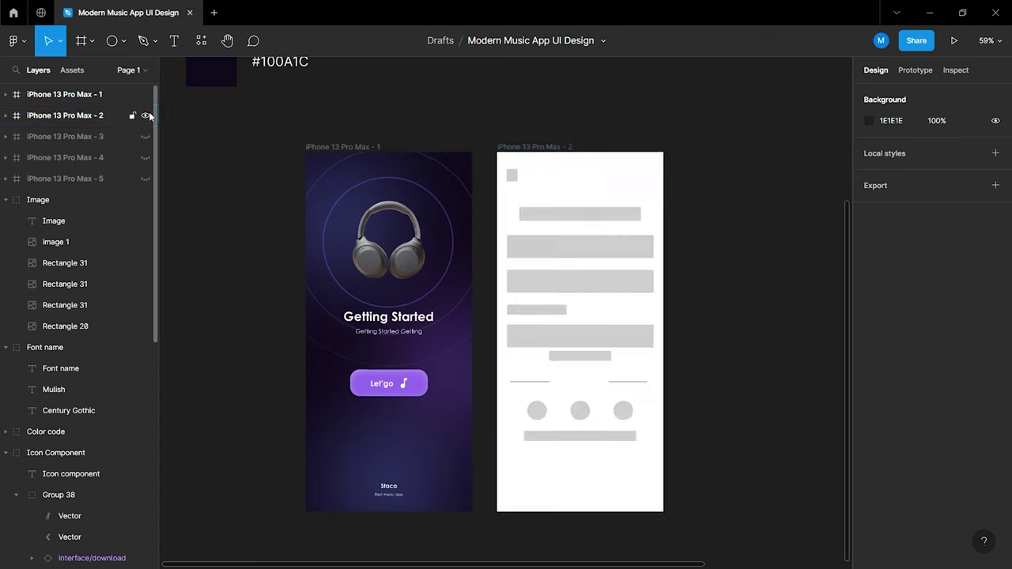
left_click(533, 148)
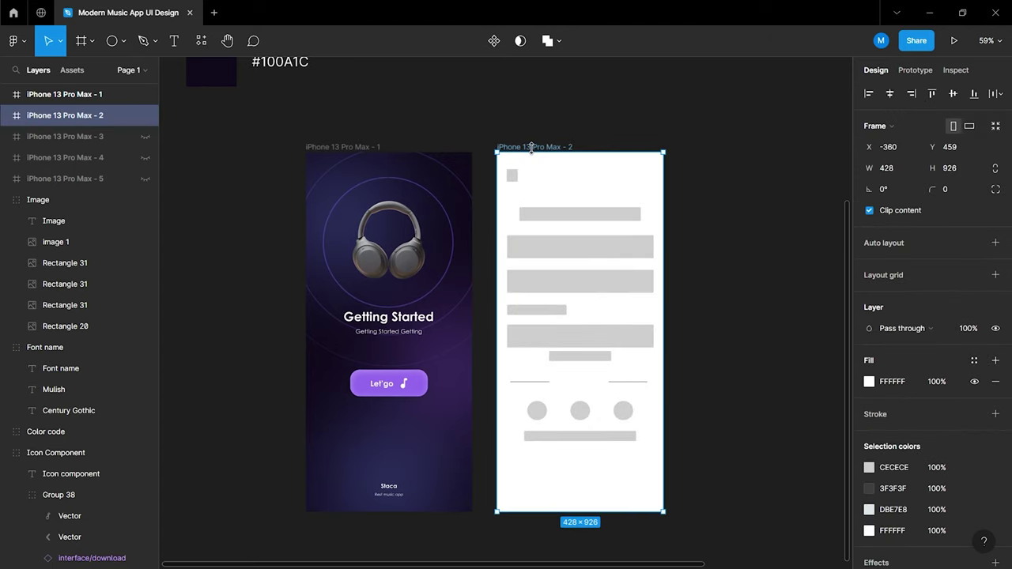
left_click(869, 382)
left_click(713, 422)
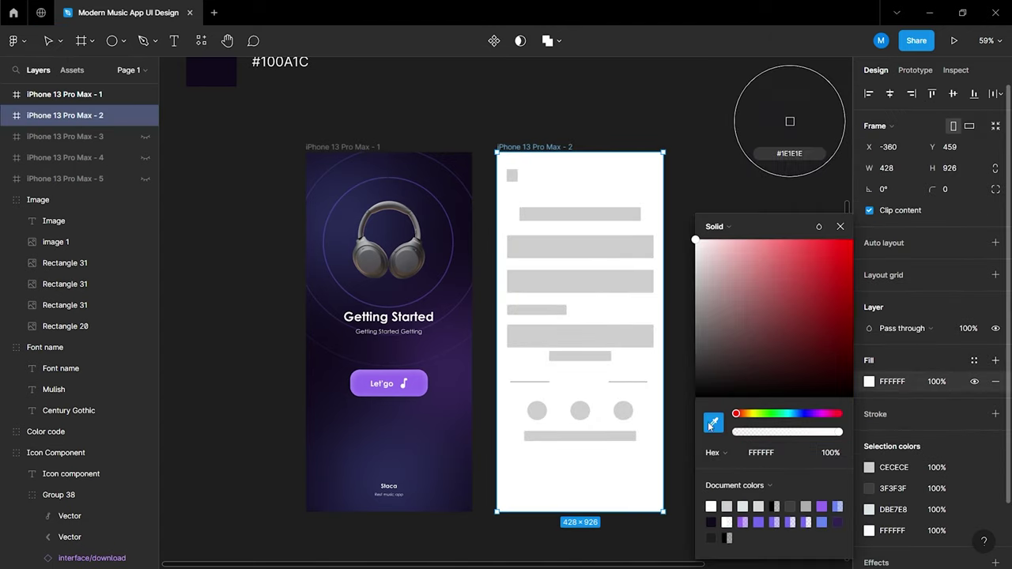
scroll(261, 238, "up", 4)
left_click(222, 230)
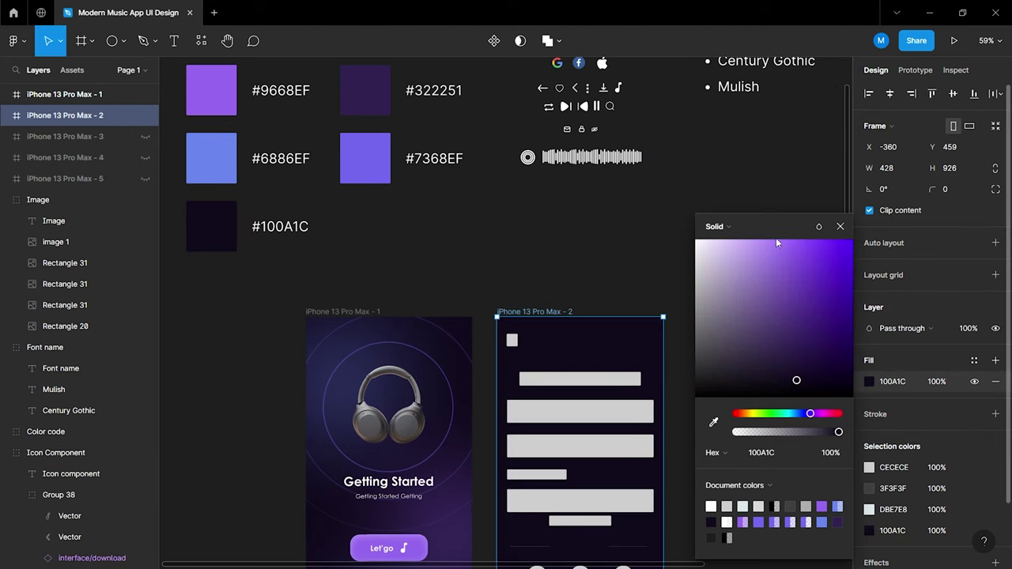
left_click(841, 226)
left_click(702, 366)
scroll(589, 368, "up", 2)
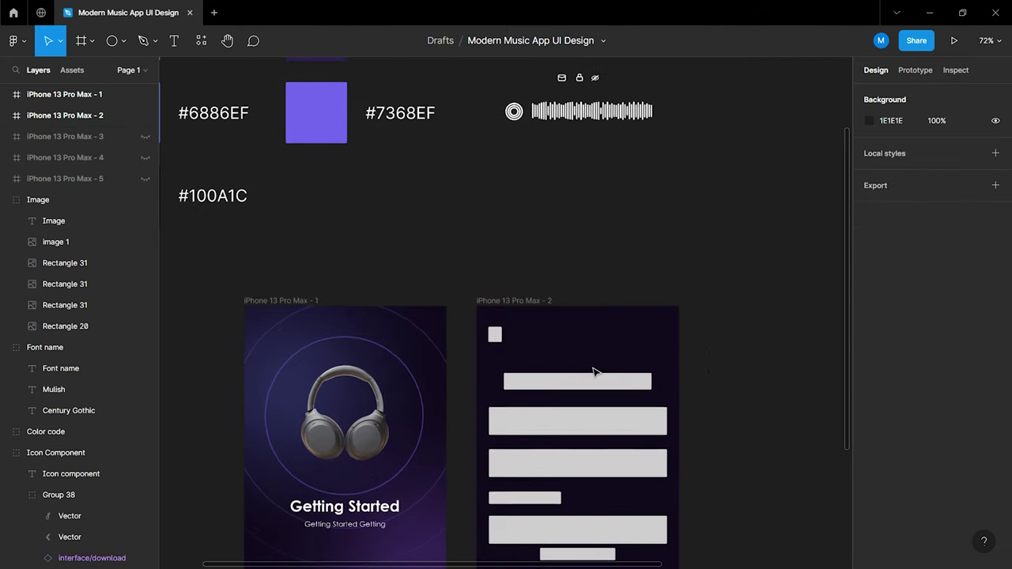
Add a 10-column layout grid to the second phone frame
left_click(511, 302)
left_click(995, 275)
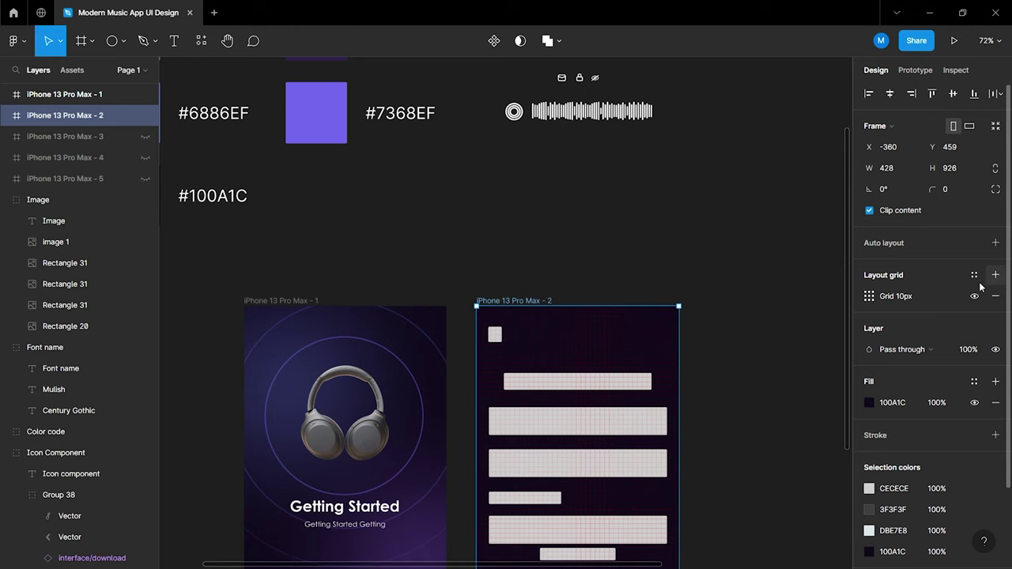
left_click(870, 296)
left_click(727, 299)
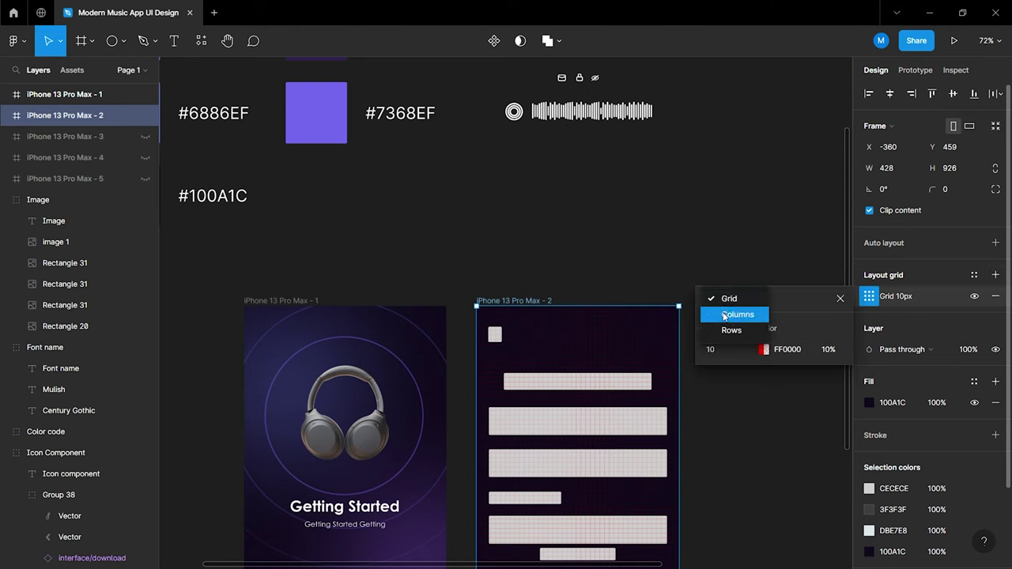
left_click(727, 314)
type("10")
key("Return")
left_click(840, 298)
left_click(603, 282)
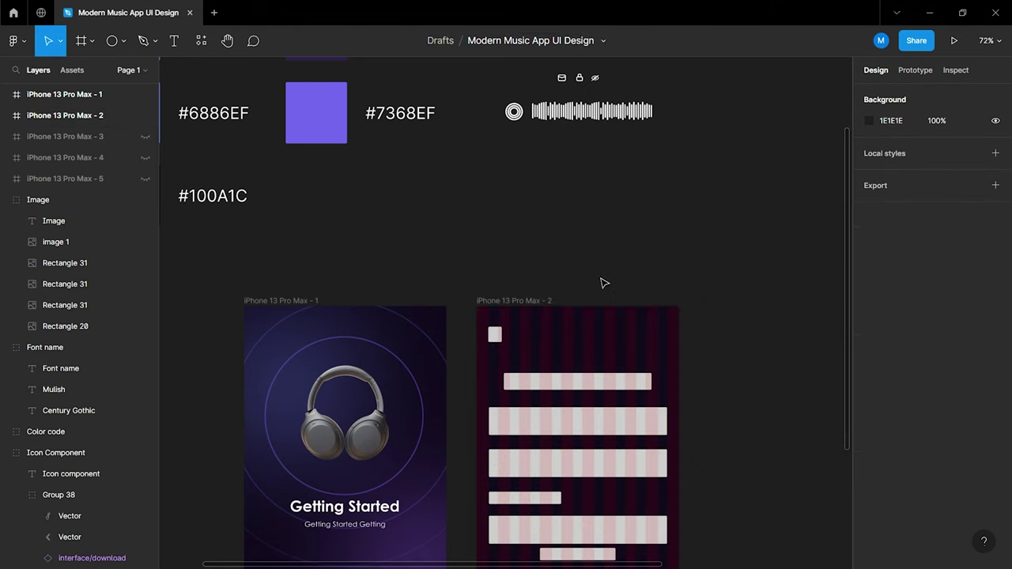
scroll(540, 282, "up", 3)
scroll(556, 238, "up", 1)
scroll(555, 238, "up", 4, "ctrl")
Copy the arrow/left-md icon into the second phone frame
left_click(519, 184)
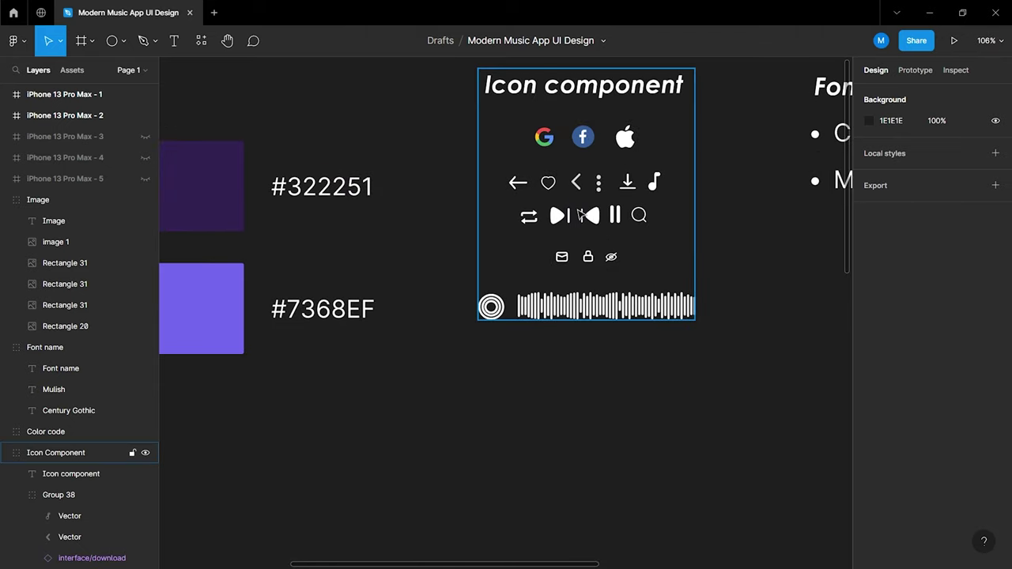
double_click(517, 184)
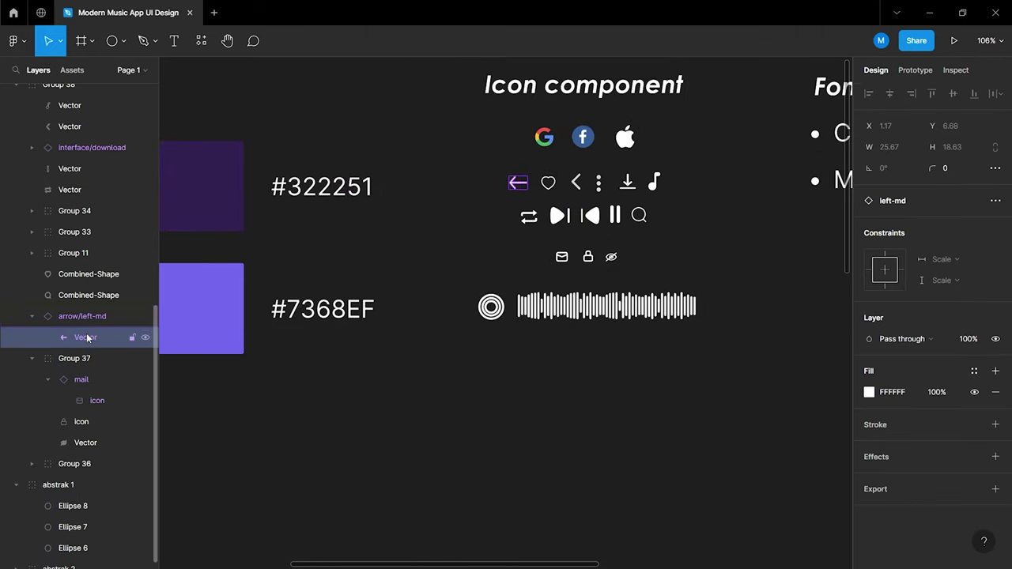
left_click(147, 316)
left_click_drag(518, 186, 494, 541, "alt")
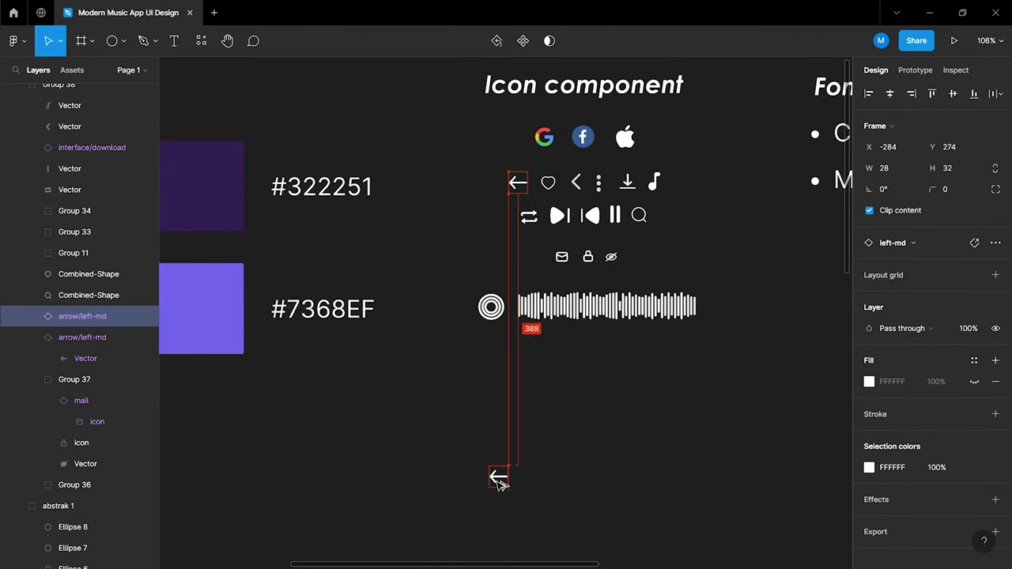
scroll(510, 277, "down", 5)
left_click_drag(501, 209, 508, 386)
scroll(506, 385, "up", 5, "ctrl")
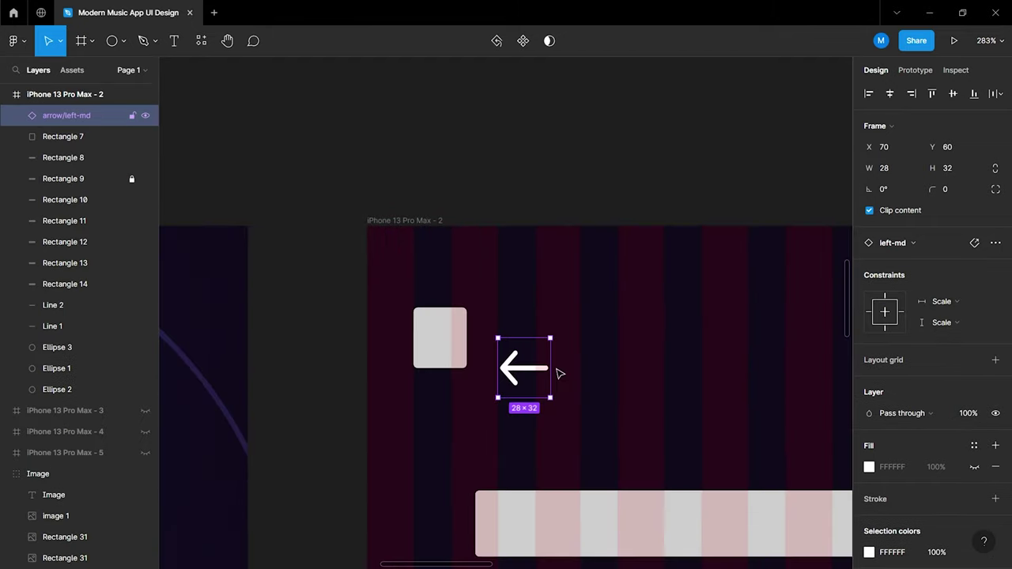
scroll(866, 471, "down", 1)
scroll(865, 470, "down", 3)
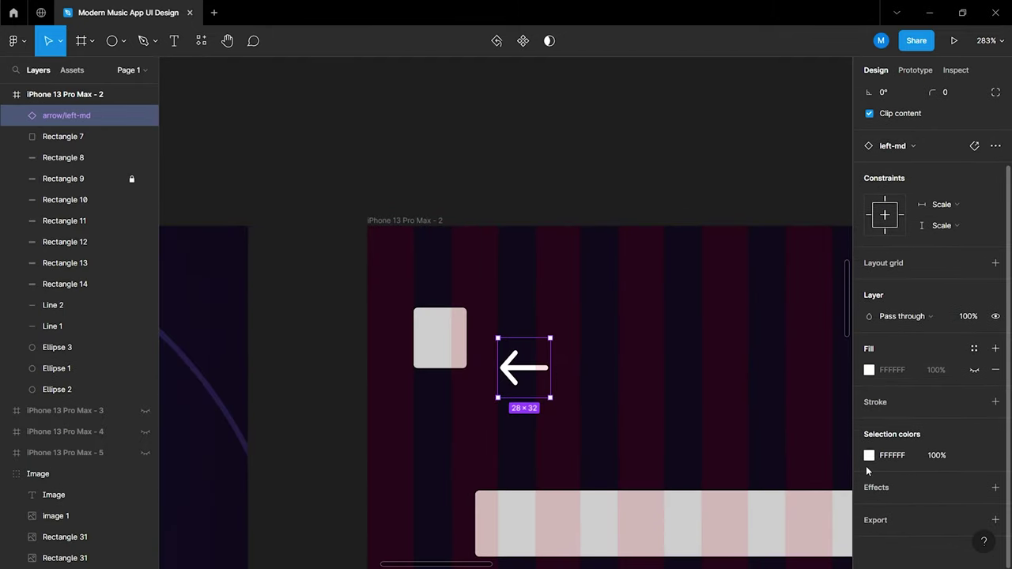
Temporarily tint the arrow copy and position it over the grey placeholder Rectangle 7
left_click(869, 455)
left_click(756, 309)
left_click(840, 226)
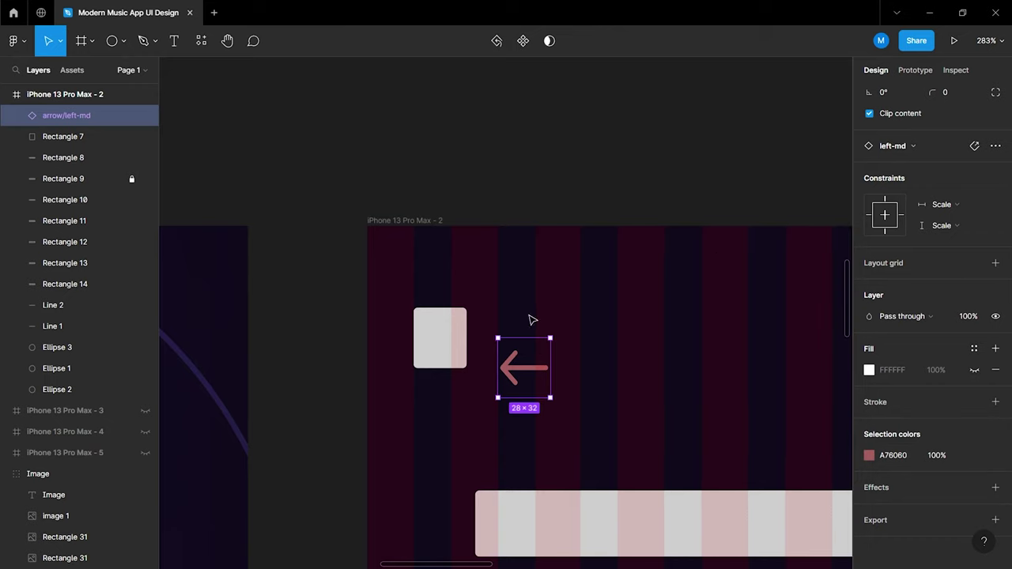
scroll(408, 349, "up", 4, "ctrl")
mouse_move(690, 413)
left_mouse_down()
mouse_move(506, 349)
mouse_move(523, 329)
left_mouse_up()
left_click(531, 340, "shift")
key("Escape")
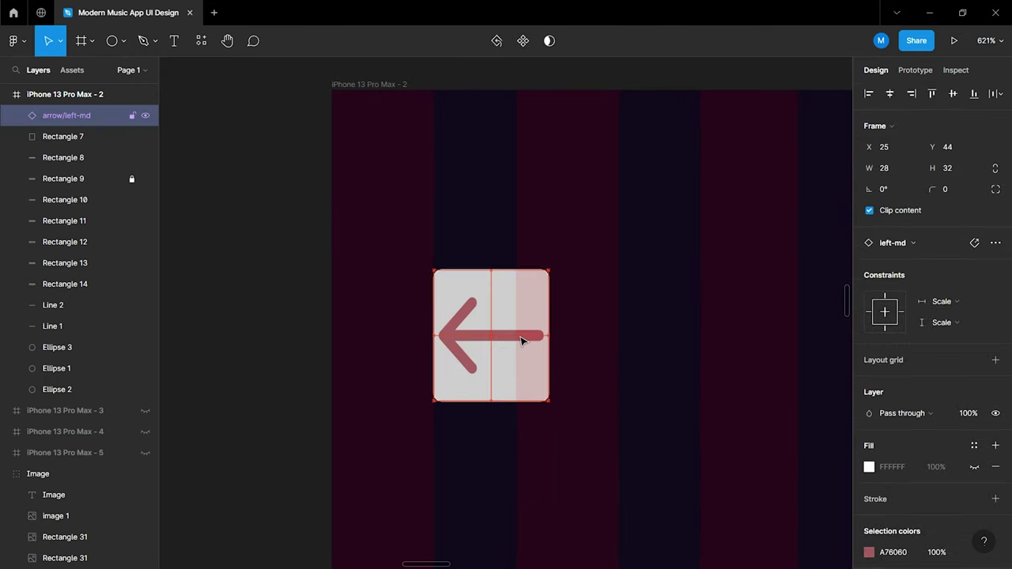
key("Escape")
Delete placeholder Rectangle 7 and recolour the arrow to white FFFFFF
left_click(61, 141)
key("Delete")
left_click(526, 346)
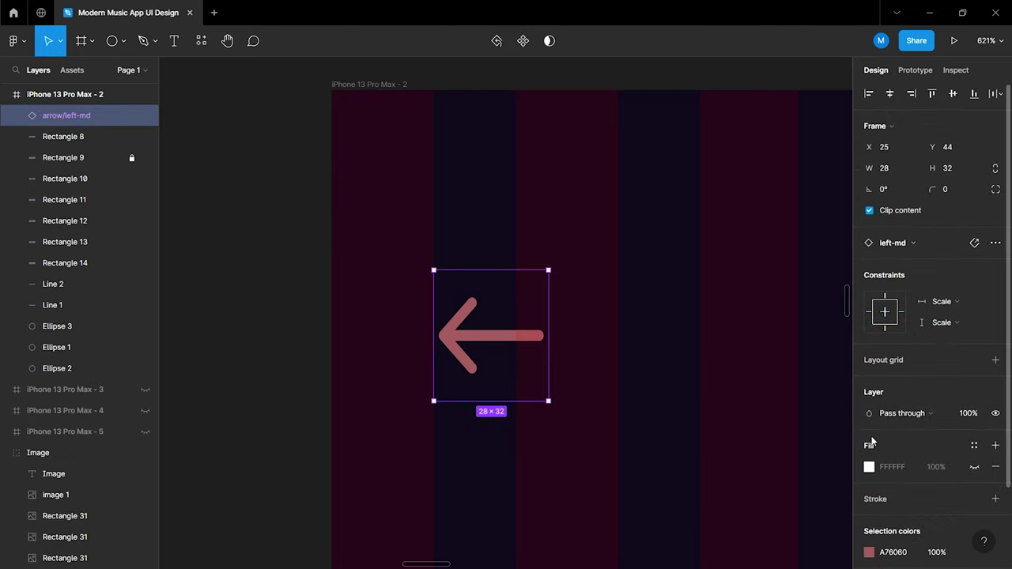
scroll(871, 477, "down", 2)
left_click(869, 454)
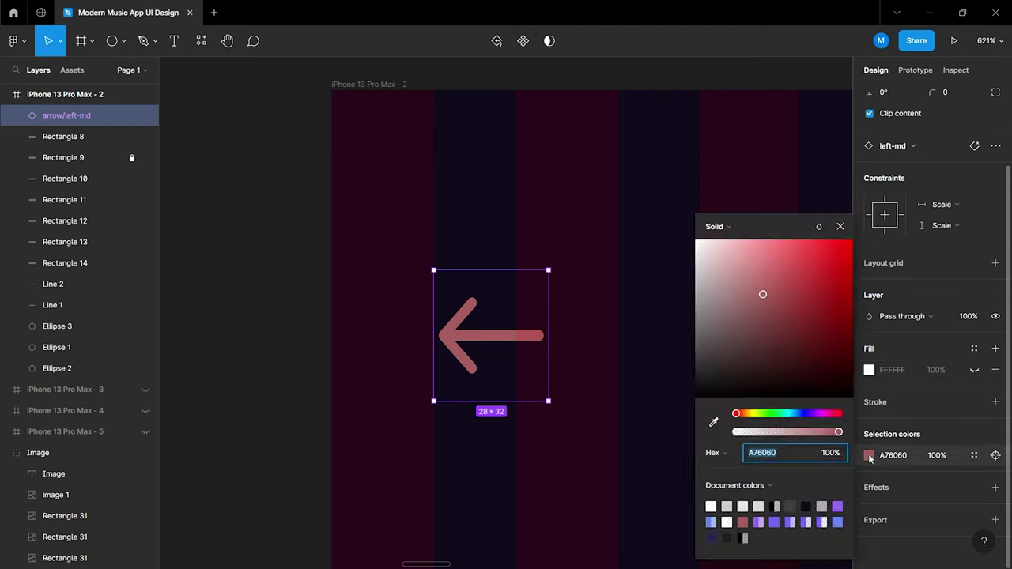
left_click_drag(743, 312, 695, 240)
key("Escape")
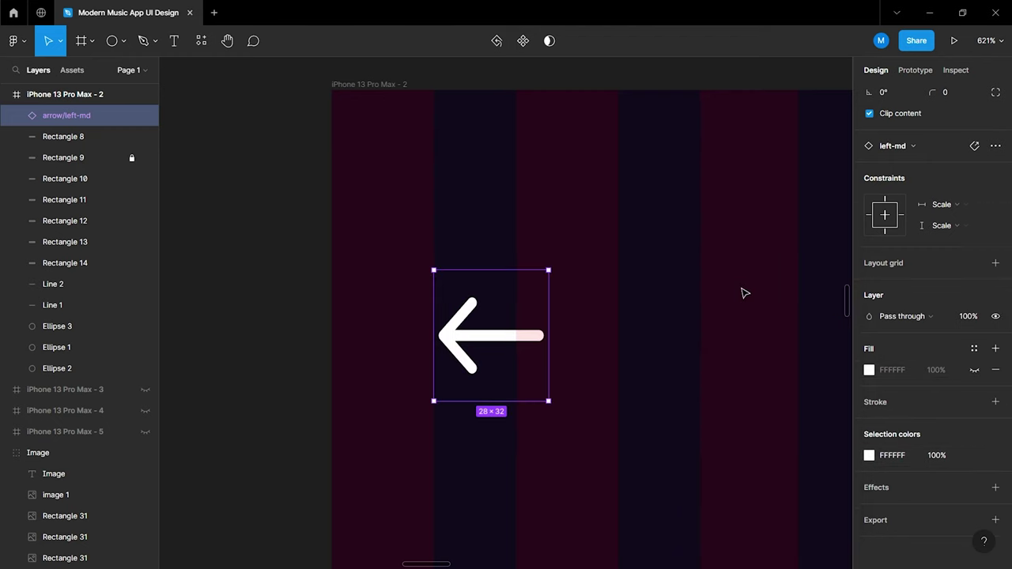
key("Escape")
Hide the column layout grid on the second phone frame
scroll(743, 291, "down", 5)
scroll(743, 293, "down", 3)
scroll(743, 294, "right", 3)
left_click(603, 267)
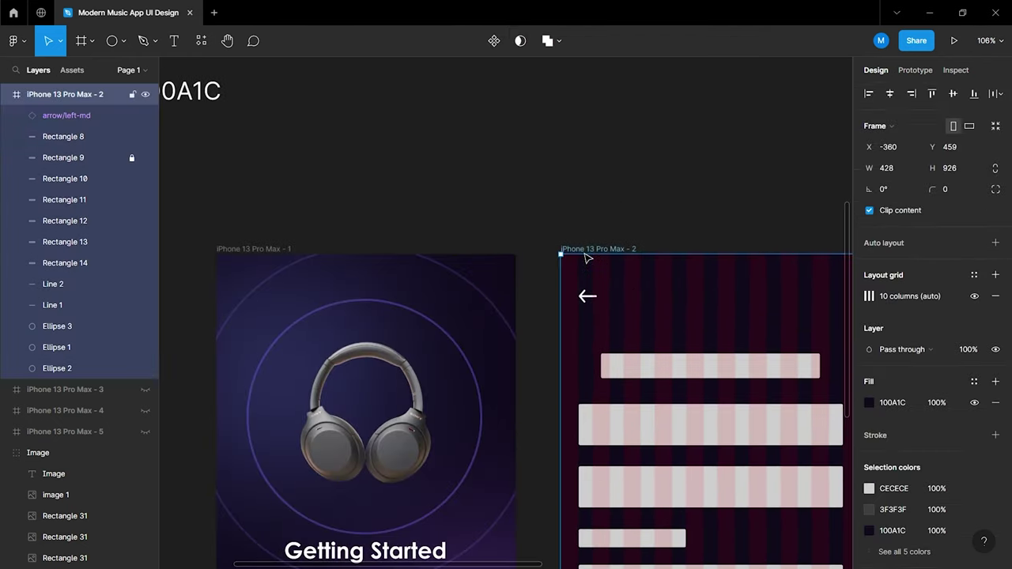
left_click(974, 296)
scroll(673, 336, "down", 3)
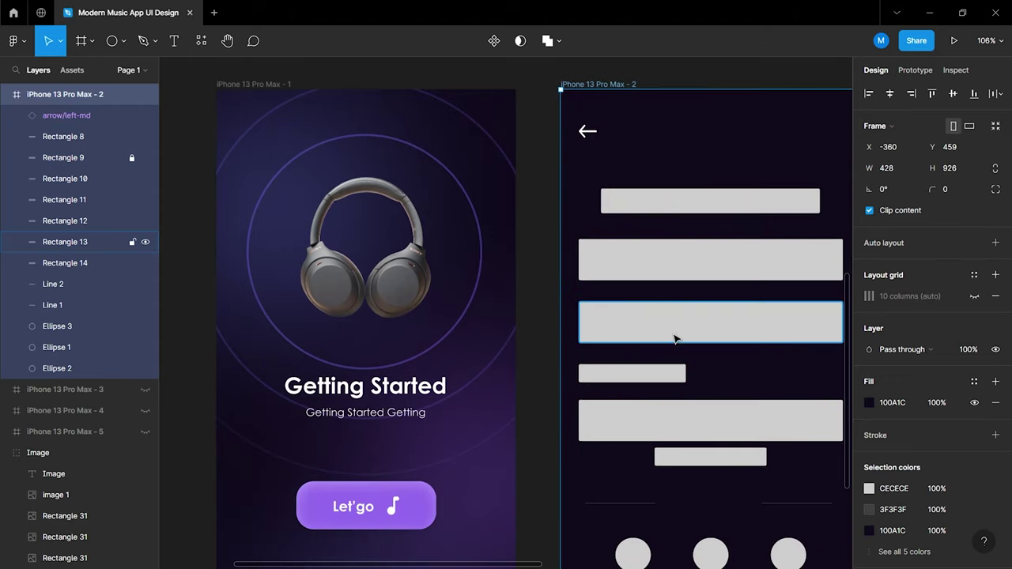
scroll(612, 325, "up", 2)
scroll(540, 309, "up", 2)
scroll(540, 309, "up", 3)
Check the white arrow, then zoom out to fit both phone frames
left_click(449, 240)
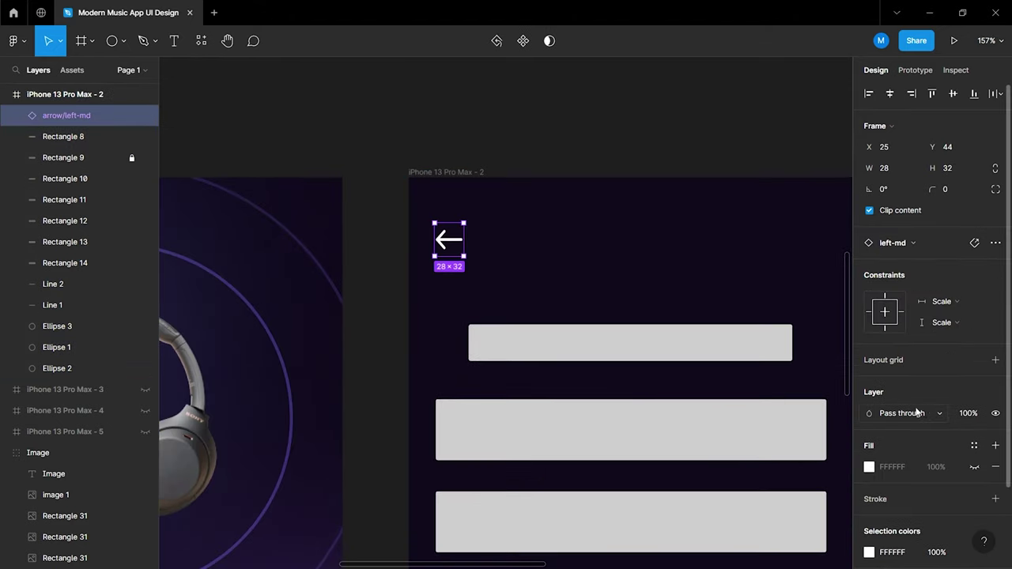
key("Escape")
key("shift+1")
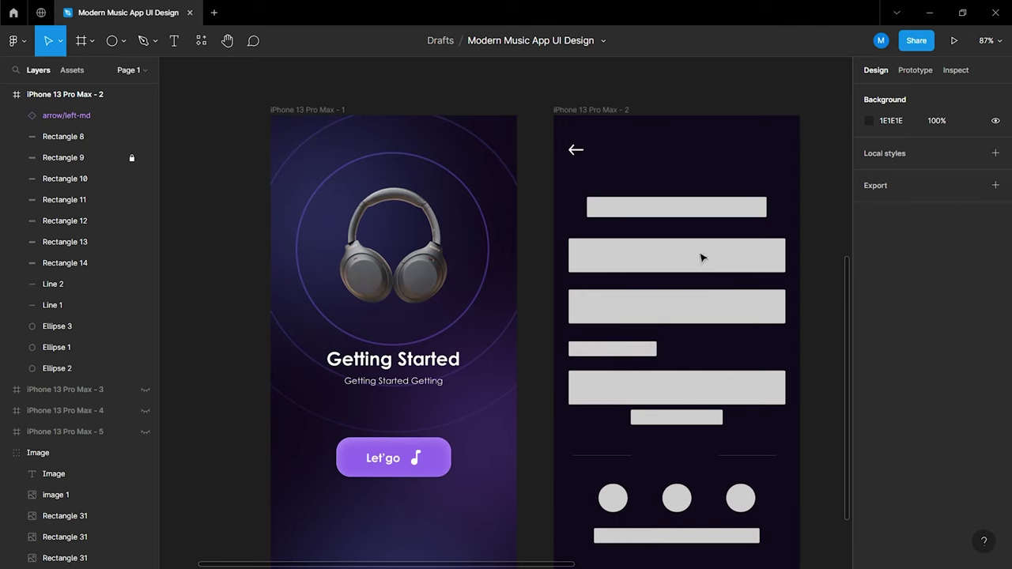
scroll(625, 298, "right", 2)
scroll(517, 285, "right", 2)
scroll(517, 287, "up", 2)
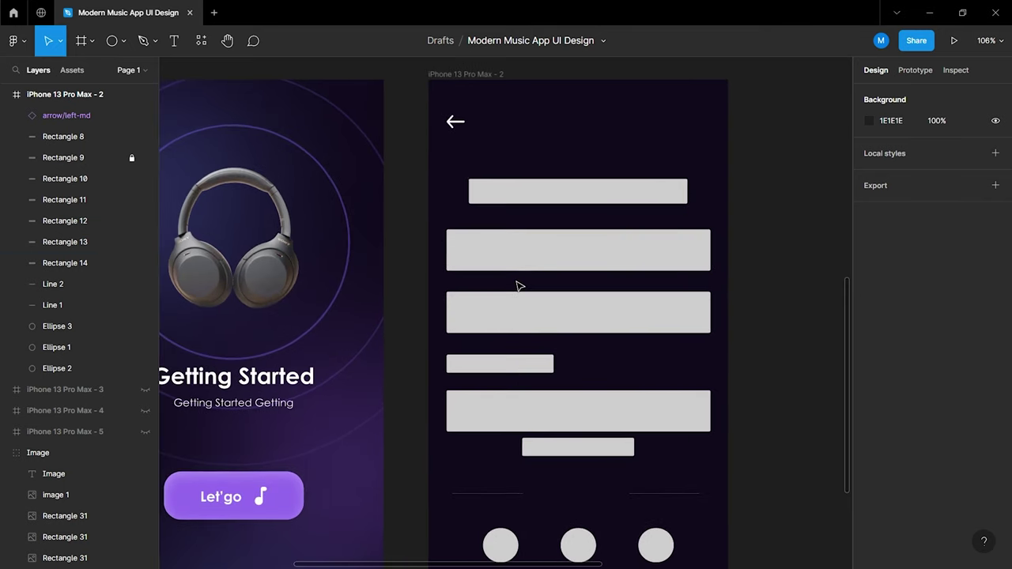
scroll(519, 286, "up", 2)
scroll(518, 285, "up", 1)
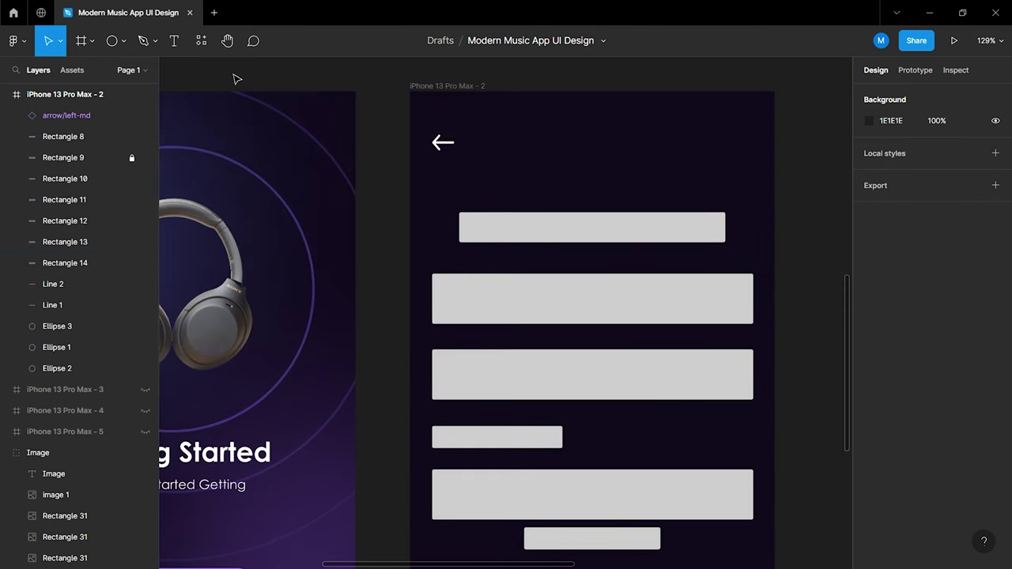
Add a 'Login your account' heading at size 26, centred horizontally on the screen
left_click(185, 49)
left_click(516, 190)
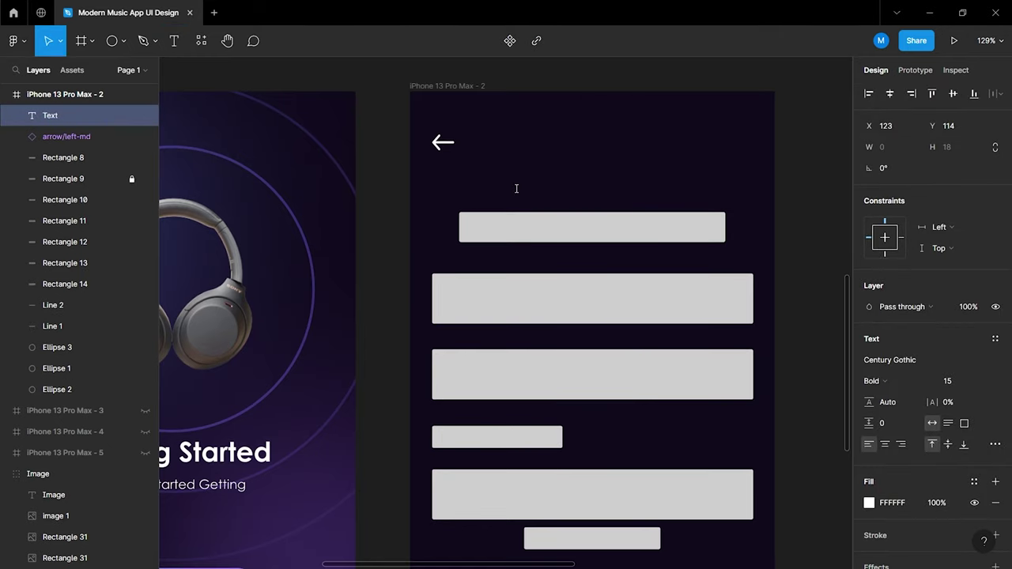
type("Login your account")
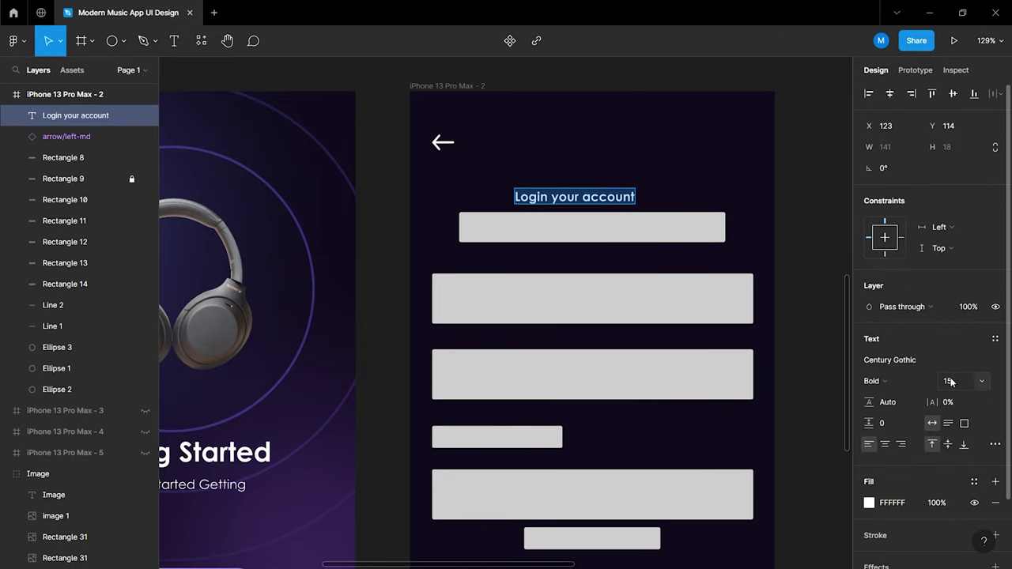
type("26")
key("Return")
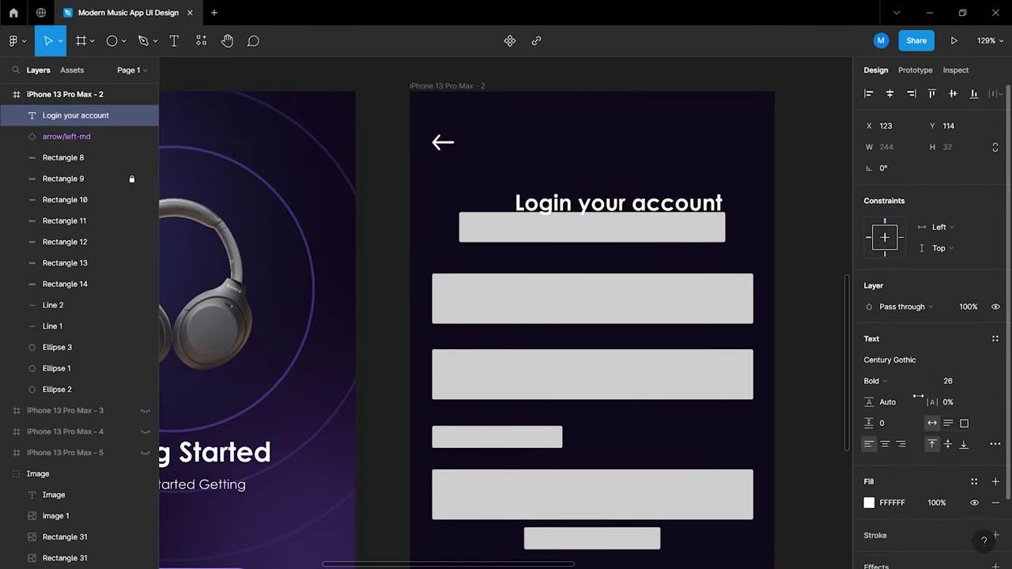
key("Escape")
mouse_move(693, 207)
left_mouse_down()
mouse_move(660, 203)
mouse_move(599, 221)
left_mouse_up()
Align the heading vertically with Rectangle 8, then delete Rectangle 8
scroll(635, 242, "up", 5, "ctrl")
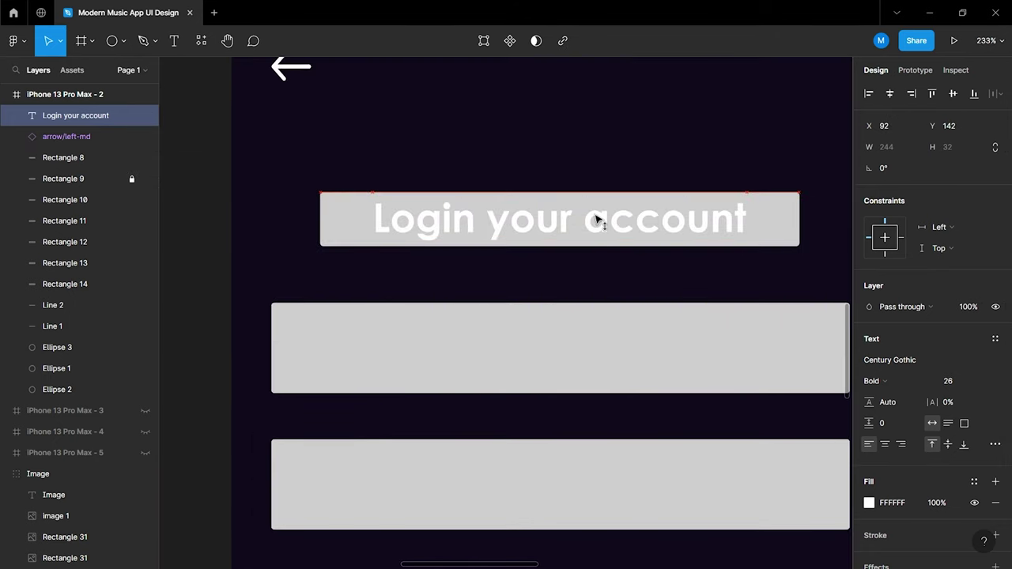
left_click(770, 222, "shift")
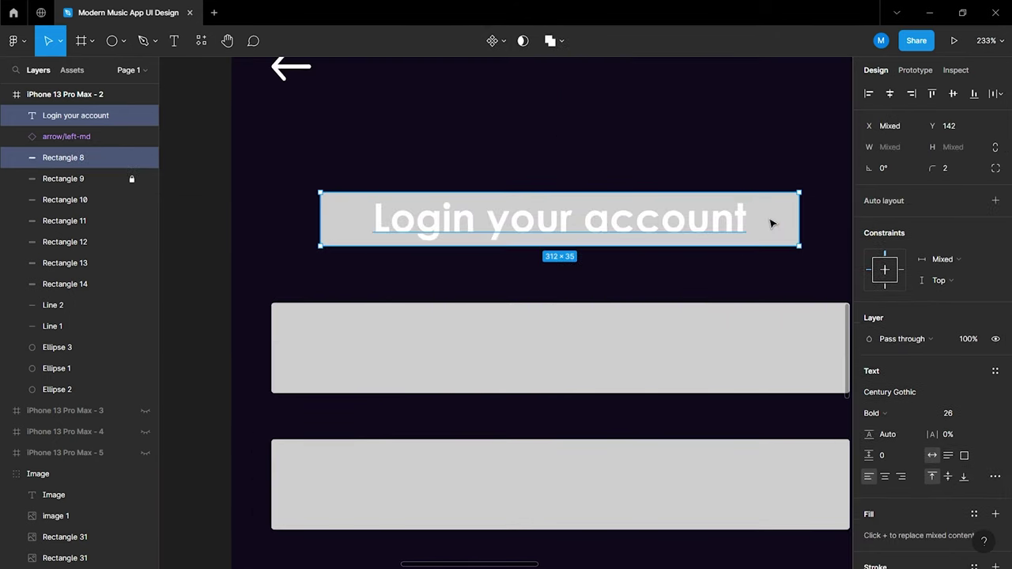
left_click(951, 94)
left_click(786, 145)
left_click(788, 220)
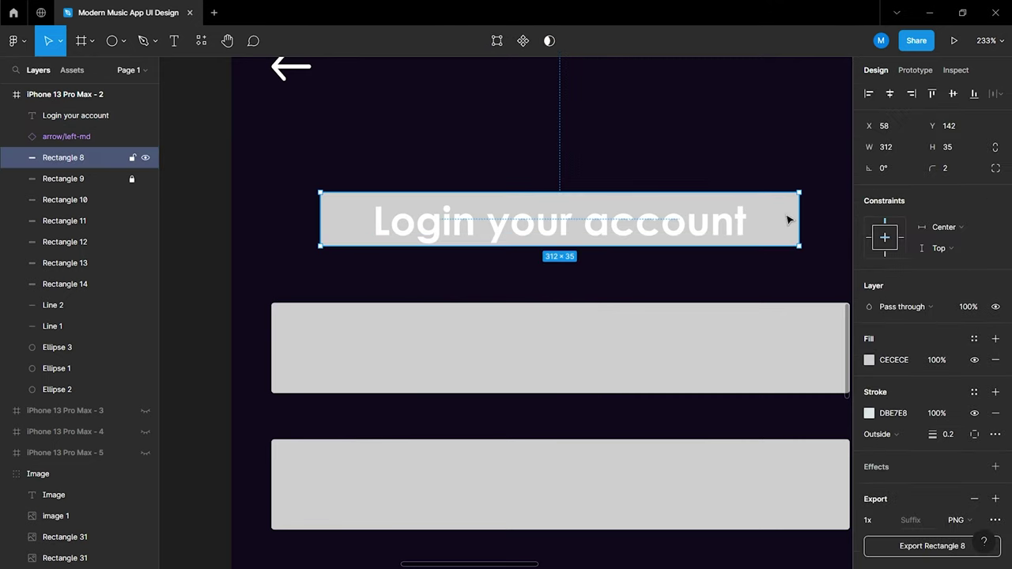
key("Delete")
scroll(759, 156, "down", 5, "ctrl")
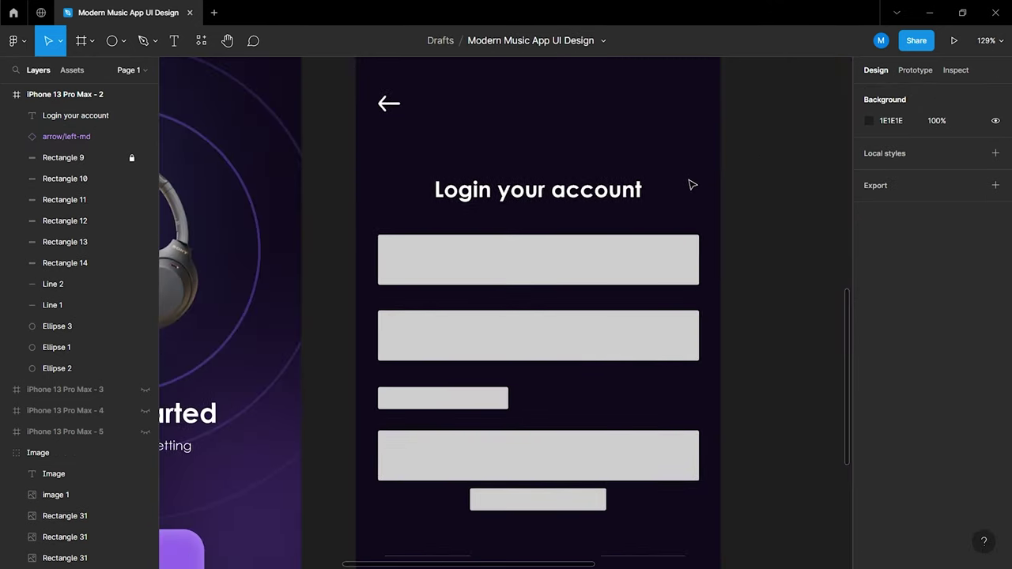
Give the first login input field a corner radius of 8
scroll(573, 204, "down", 3, "ctrl")
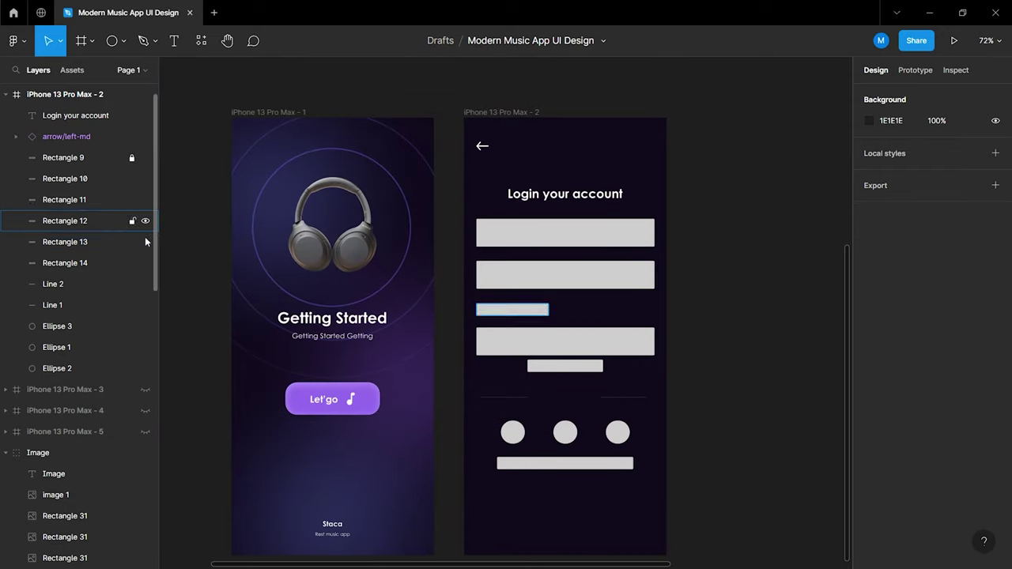
scroll(609, 250, "up", 2, "ctrl")
left_click(625, 235)
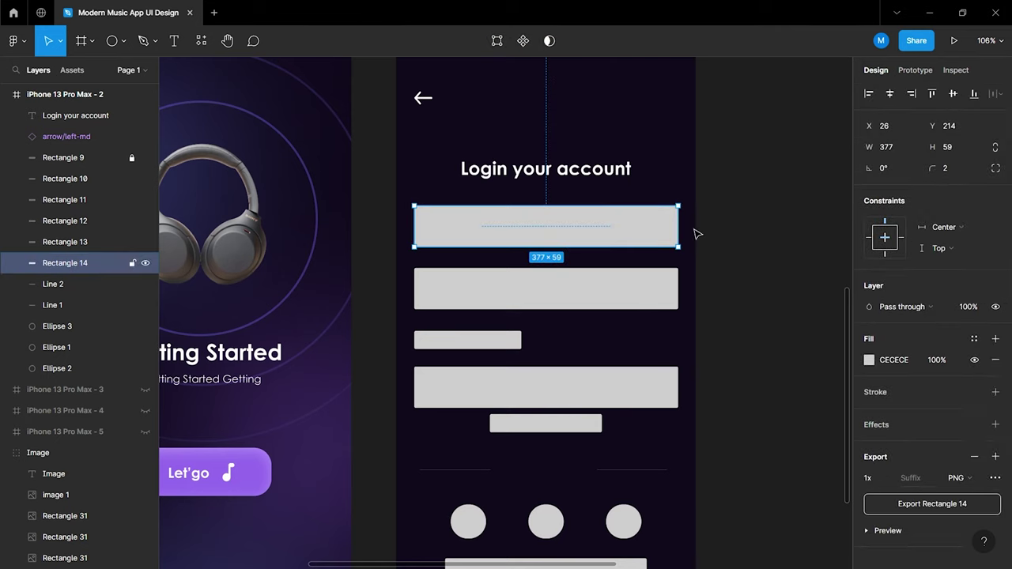
type("8")
key("Return")
scroll(575, 273, "up", 2, "ctrl")
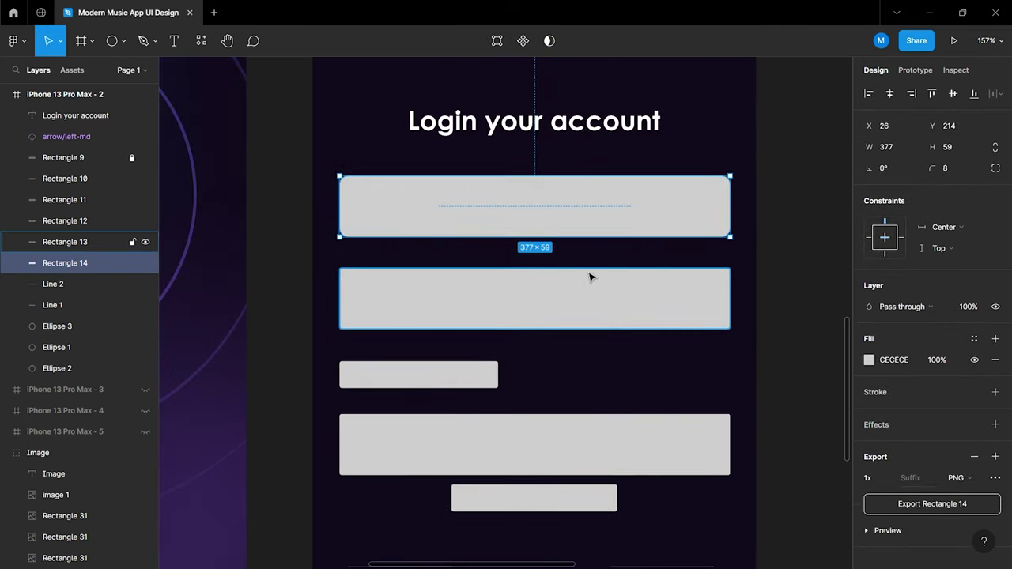
left_click(709, 299)
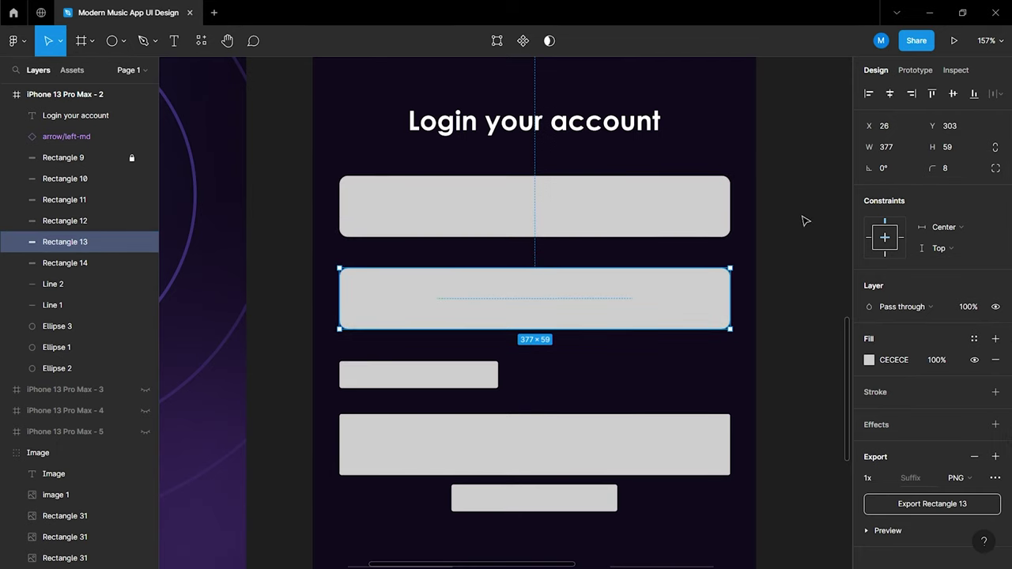
Fill both input fields with dark purple #322251, sampled from the palette swatch
left_click(803, 221)
left_click(642, 229)
left_click(643, 286, "shift")
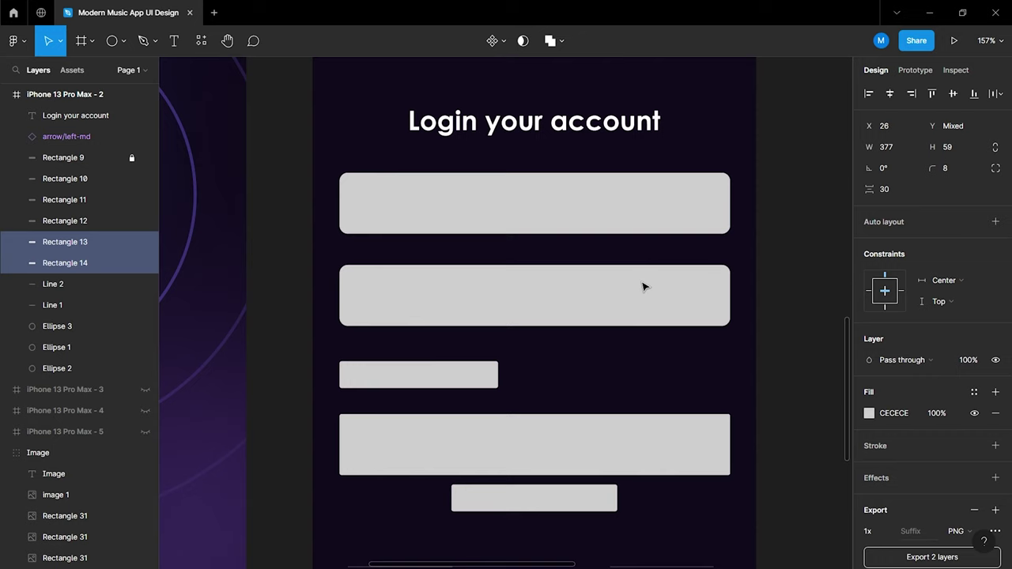
left_click(643, 282, "shift")
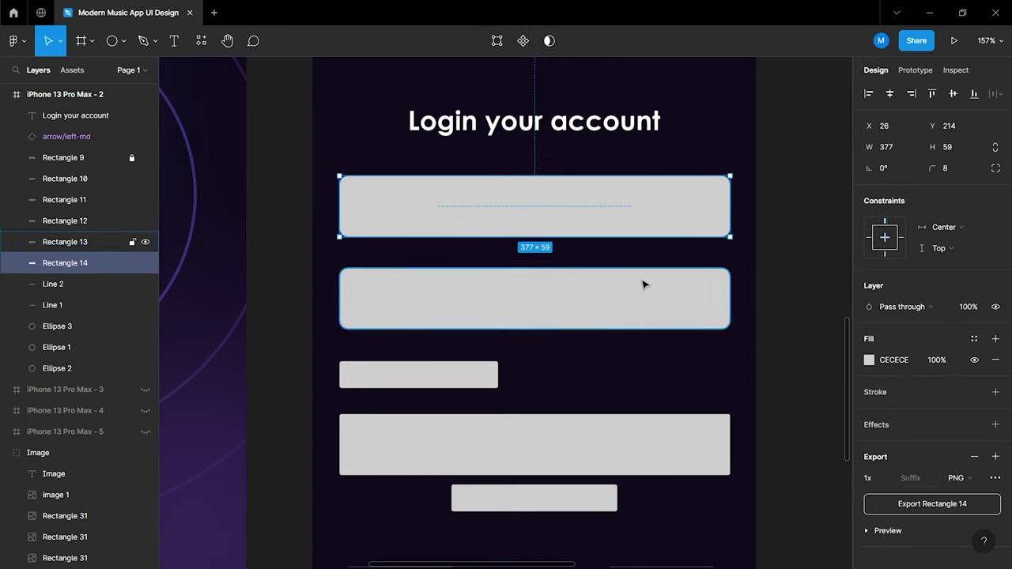
left_click(786, 313)
left_click(715, 316)
left_click(689, 212, "shift")
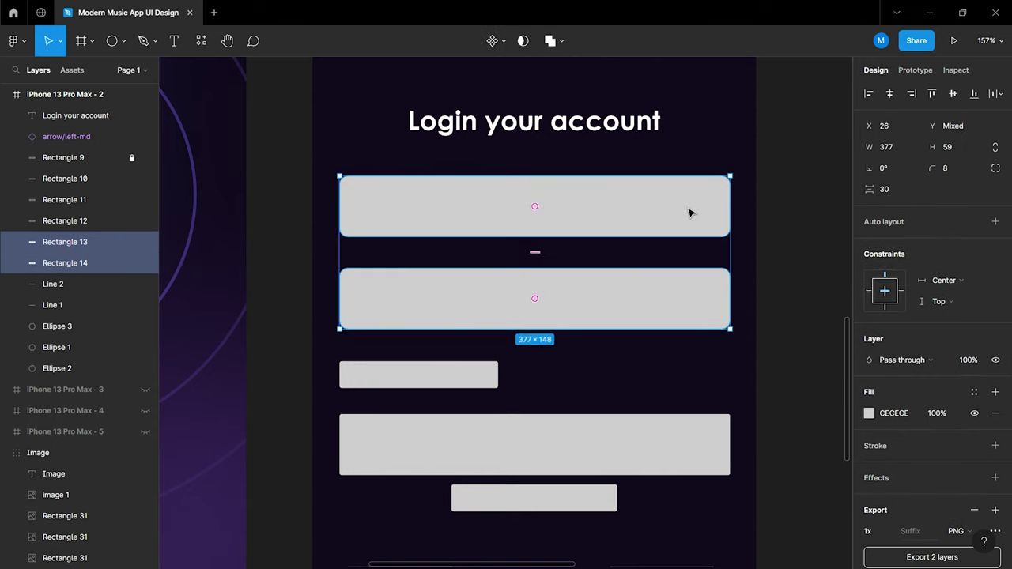
left_click(869, 413)
left_click(713, 422)
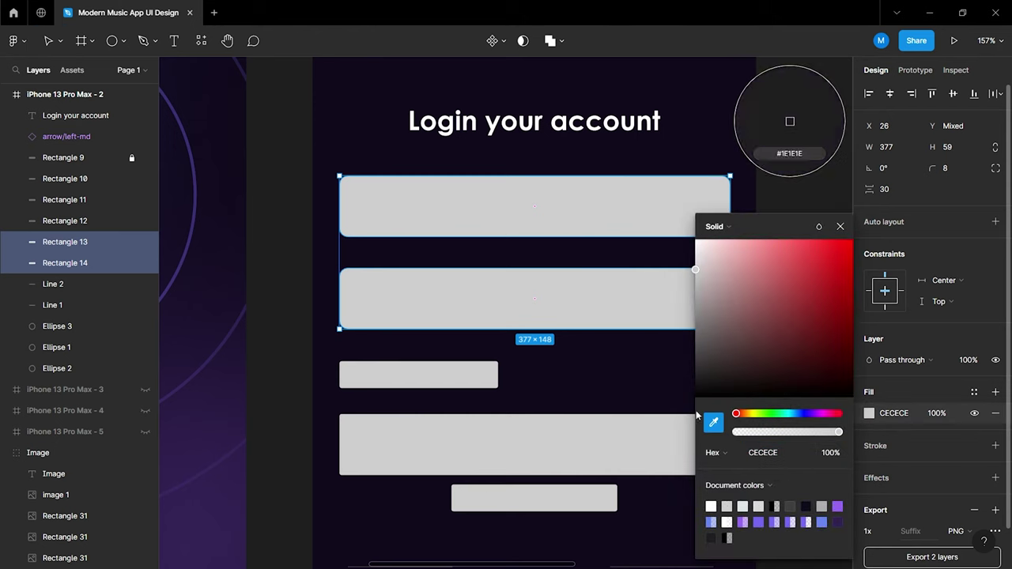
scroll(534, 327, "down", 5)
scroll(490, 316, "up", 5)
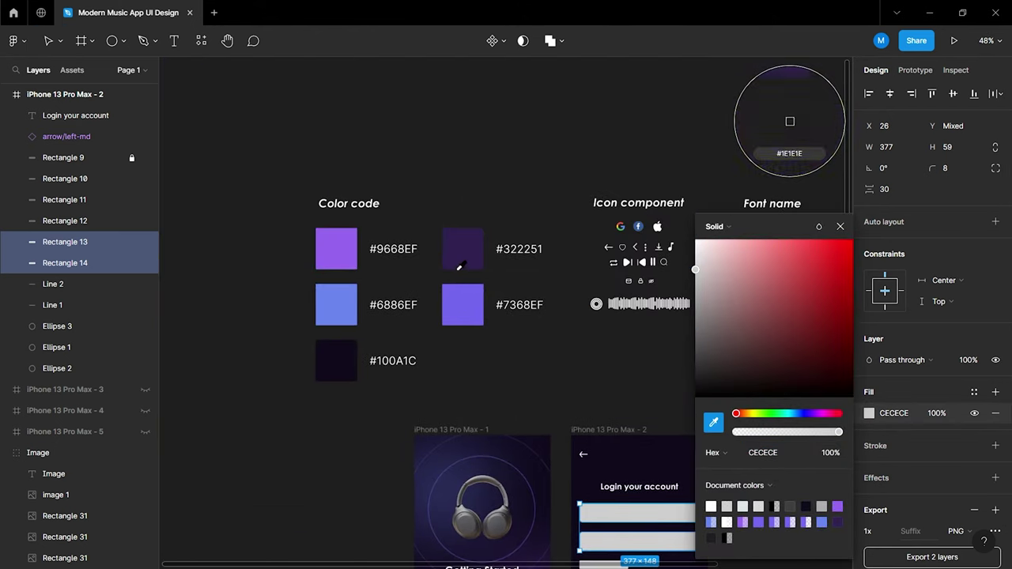
left_click(458, 267)
left_click(840, 226)
Add a 0.2-weight white FFFFFF stroke to both purple input fields
scroll(717, 357, "down", 3)
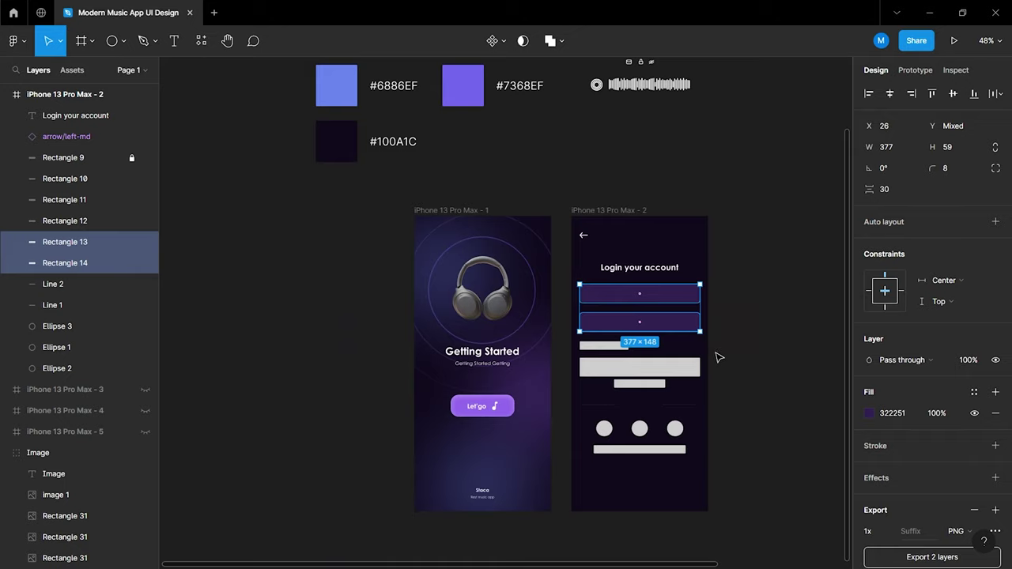
scroll(718, 357, "up", 5)
left_click(995, 445)
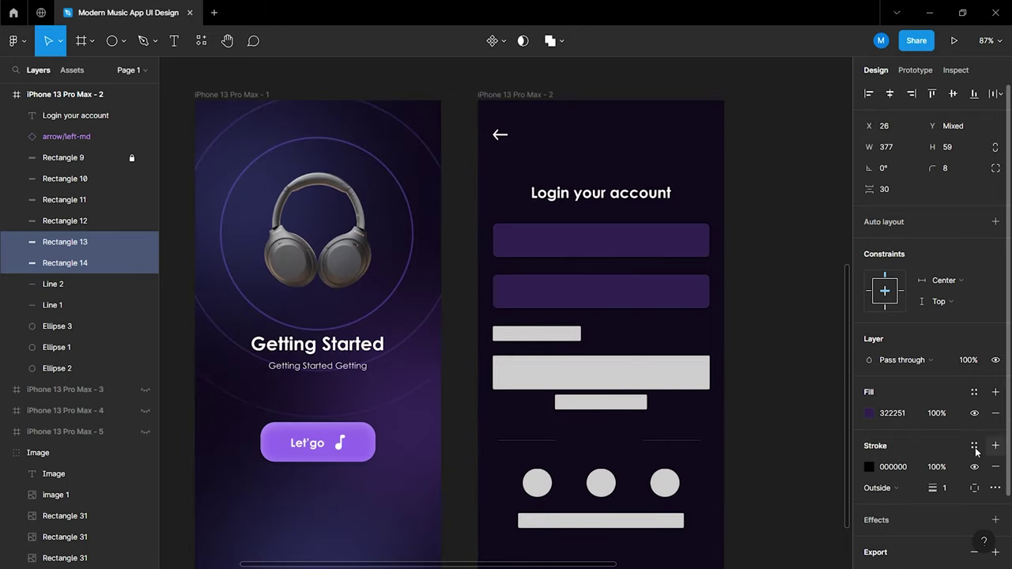
type("0.2")
key("Return")
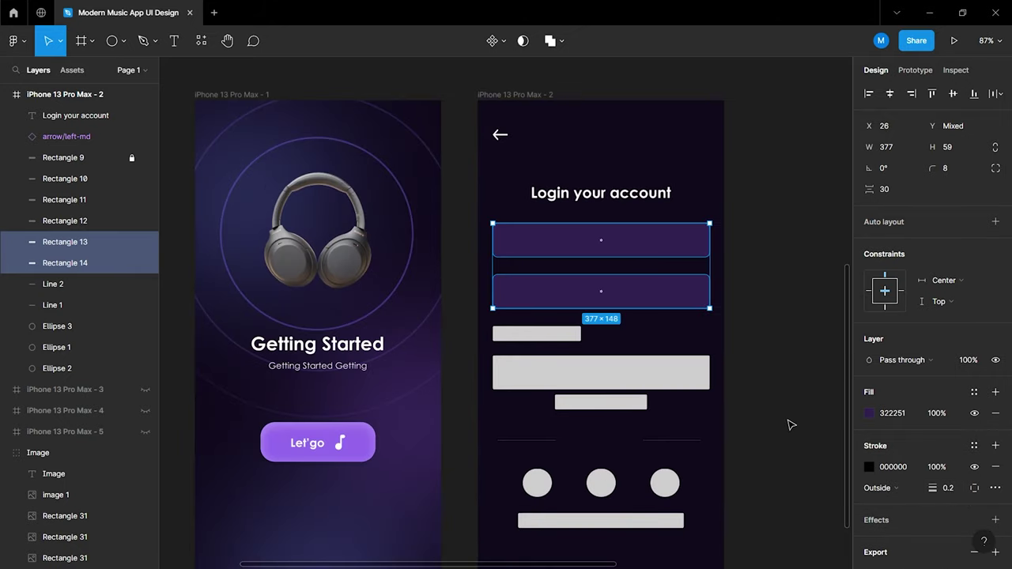
left_click(869, 467)
mouse_move(712, 348)
left_mouse_down()
mouse_move(684, 267)
mouse_move(696, 235)
left_mouse_up()
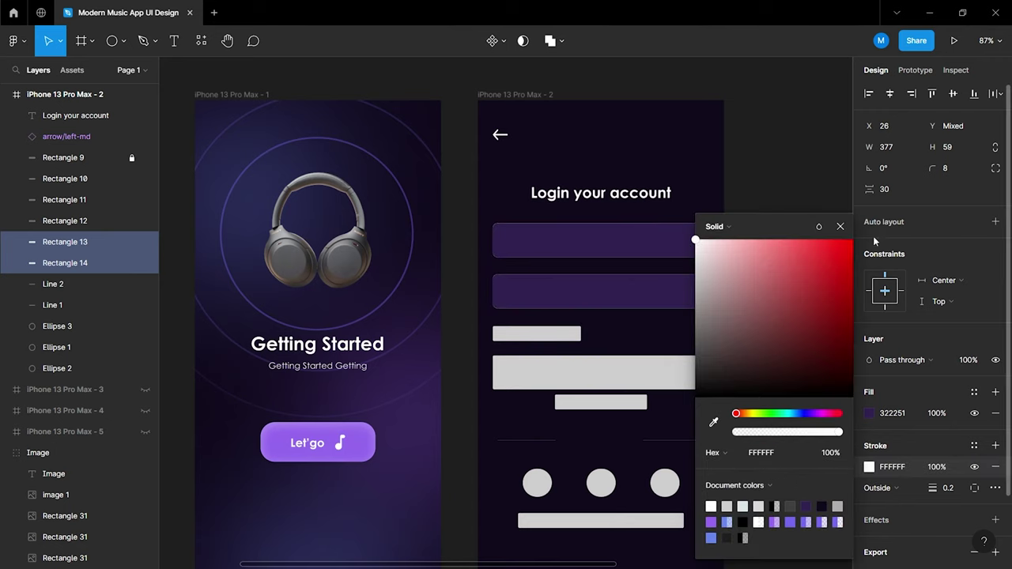
left_click(791, 253)
scroll(592, 288, "up", 5)
scroll(554, 285, "up", 2)
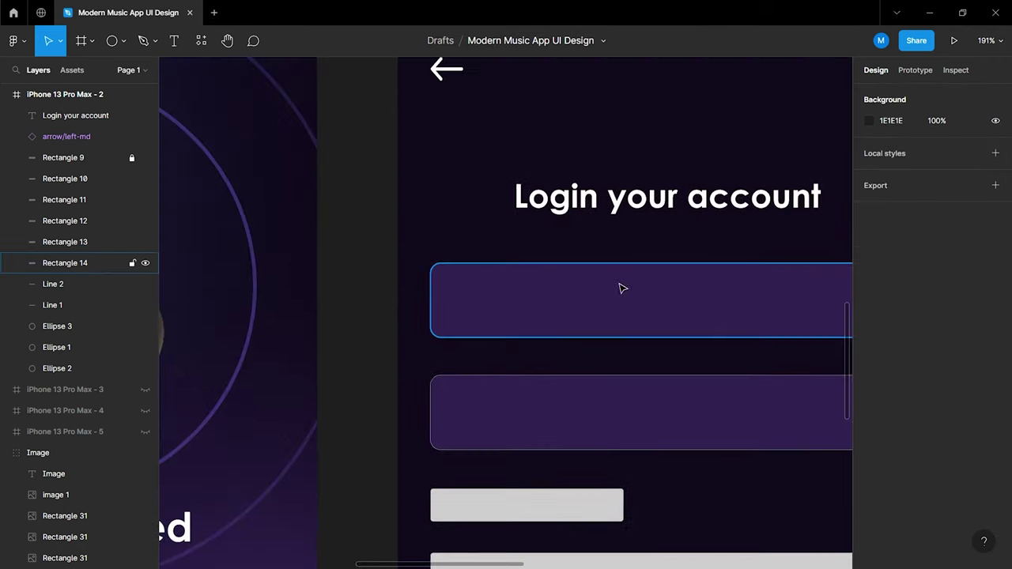
scroll(621, 287, "down", 2)
scroll(545, 284, "right", 1)
scroll(466, 283, "down", 5)
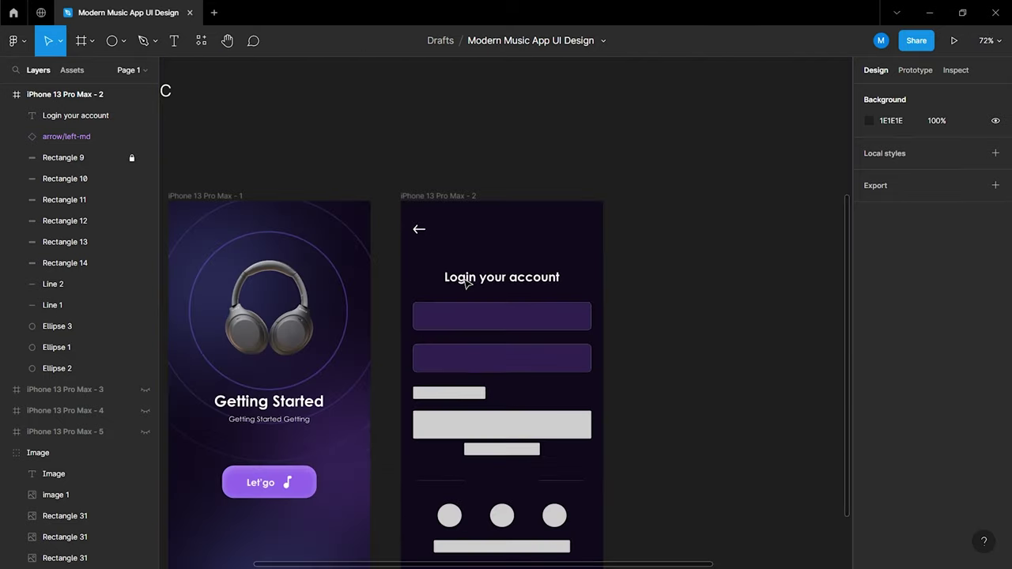
scroll(475, 277, "up", 1)
scroll(442, 277, "up", 3)
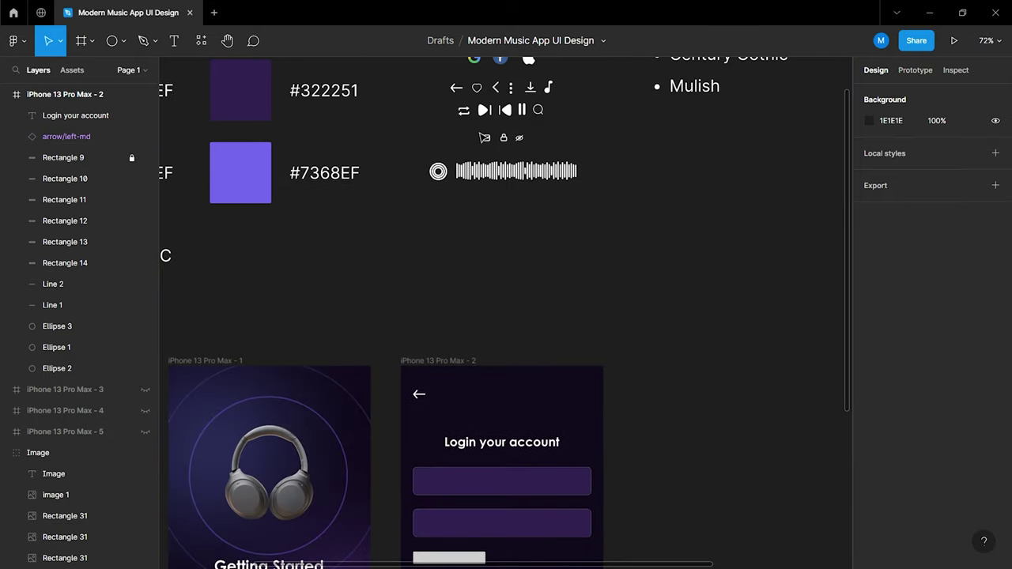
Bring the mail icon into the login screen at 20% stroke opacity, inside the email field
double_click(486, 139)
left_click_drag(486, 139, 480, 418)
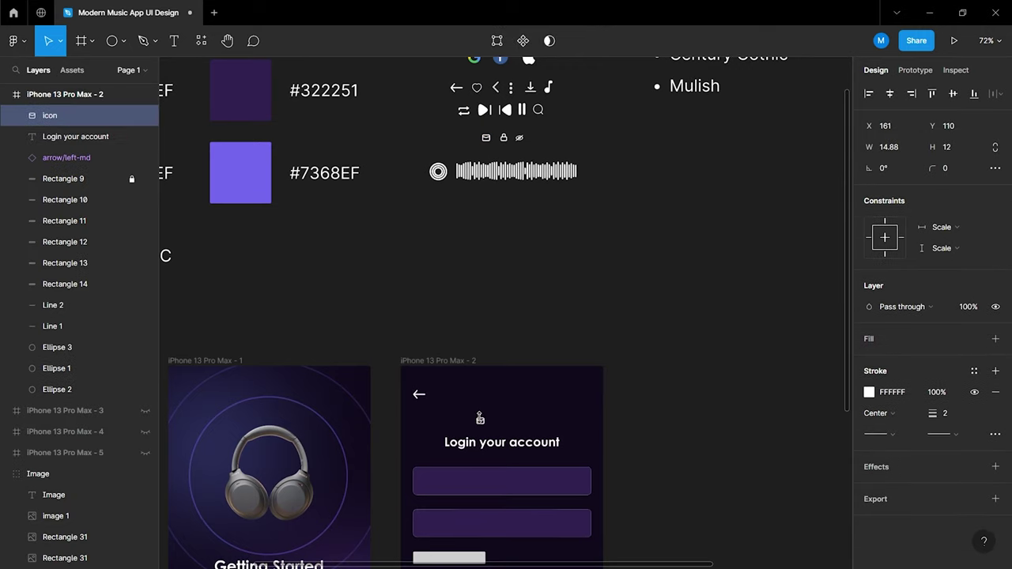
scroll(461, 435, "up", 5)
scroll(733, 343, "down", 1)
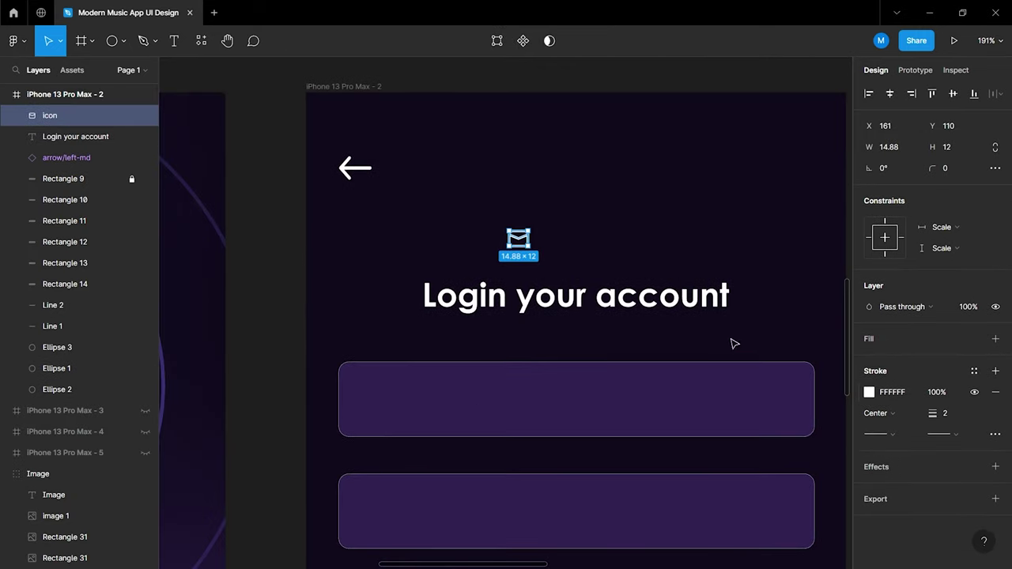
left_click(937, 392)
type("20")
key("Return")
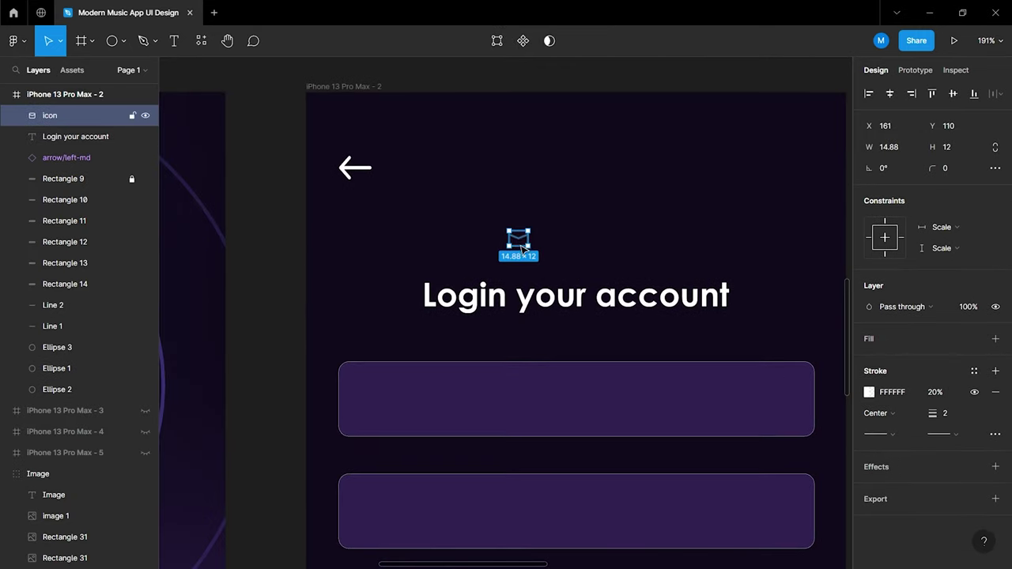
left_click_drag(522, 248, 390, 402)
scroll(369, 411, "up", 3, "ctrl")
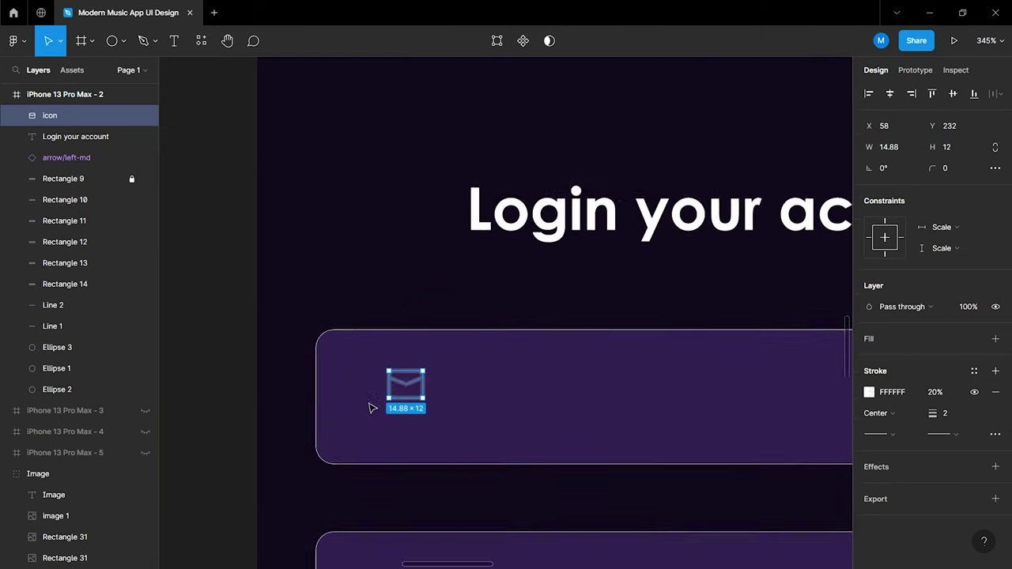
scroll(371, 408, "down", 3)
Vertically centre the mail icon within the email input field
left_click(490, 291, "shift")
left_click(954, 95)
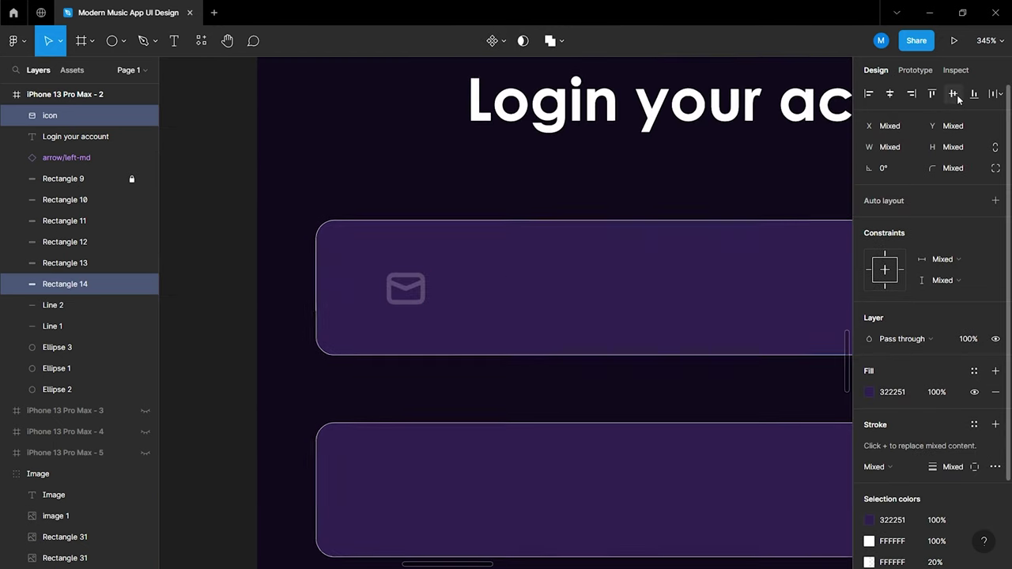
left_click(720, 276)
left_click(644, 203)
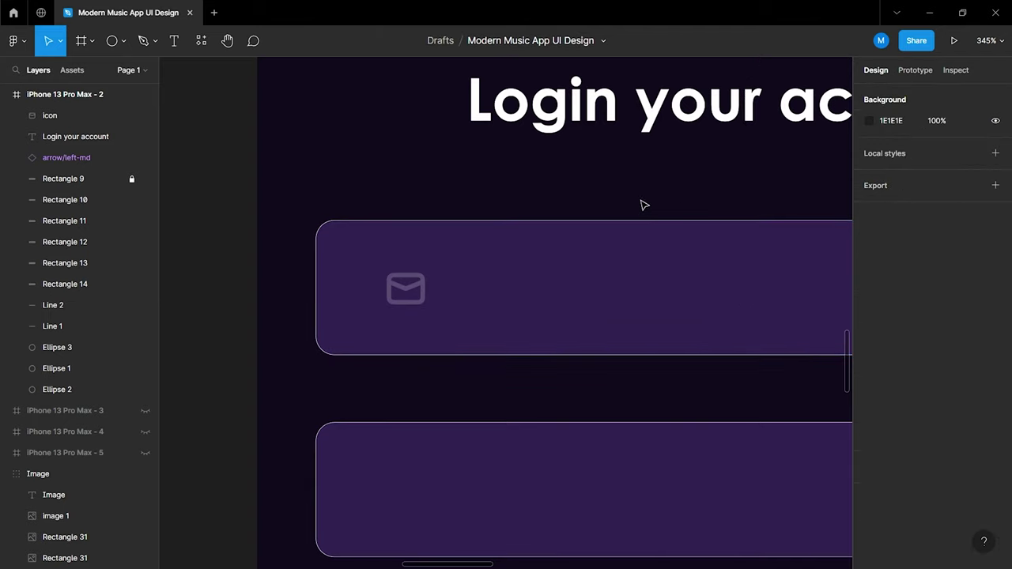
Show the frame's column layout grid and shift the mail icon left onto a column
scroll(569, 208, "down", 3, "ctrl")
left_click(63, 94)
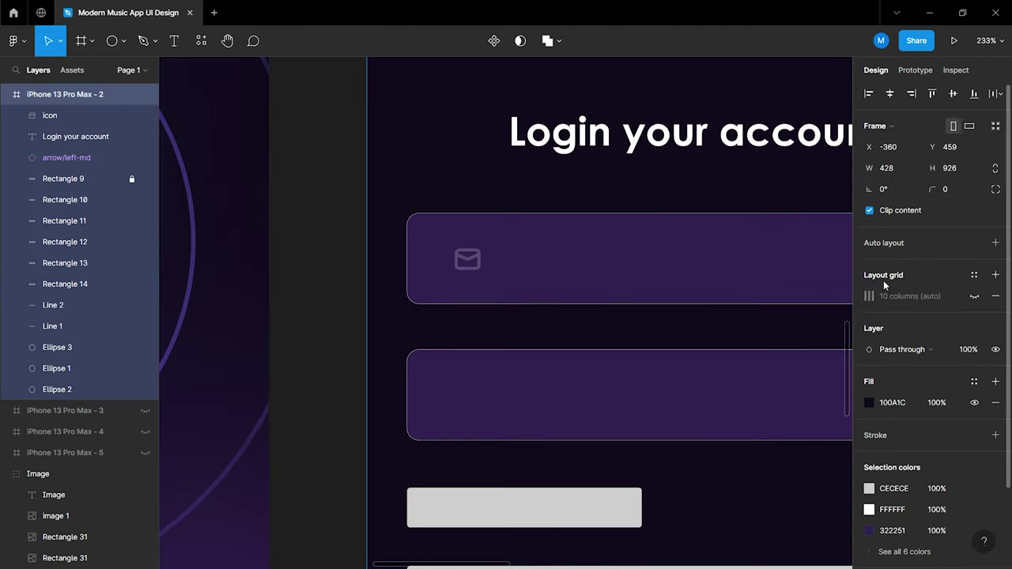
left_click(975, 297)
scroll(483, 308, "up", 3, "ctrl")
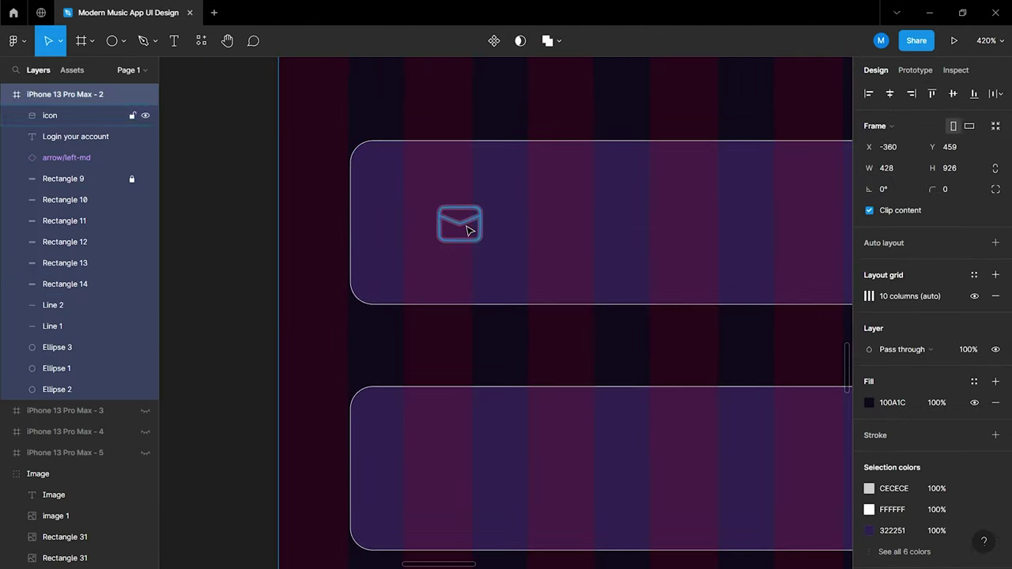
left_click(457, 227)
left_click_drag(457, 227, 444, 227)
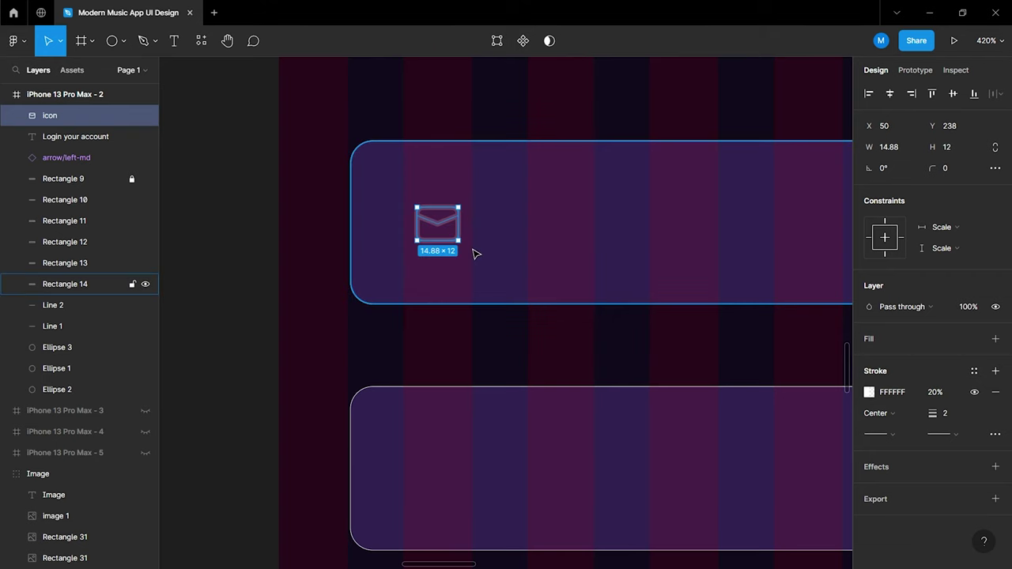
scroll(476, 254, "down", 5, "ctrl")
scroll(476, 254, "down", 2, "ctrl")
scroll(476, 254, "up", 1)
scroll(476, 254, "right", 3)
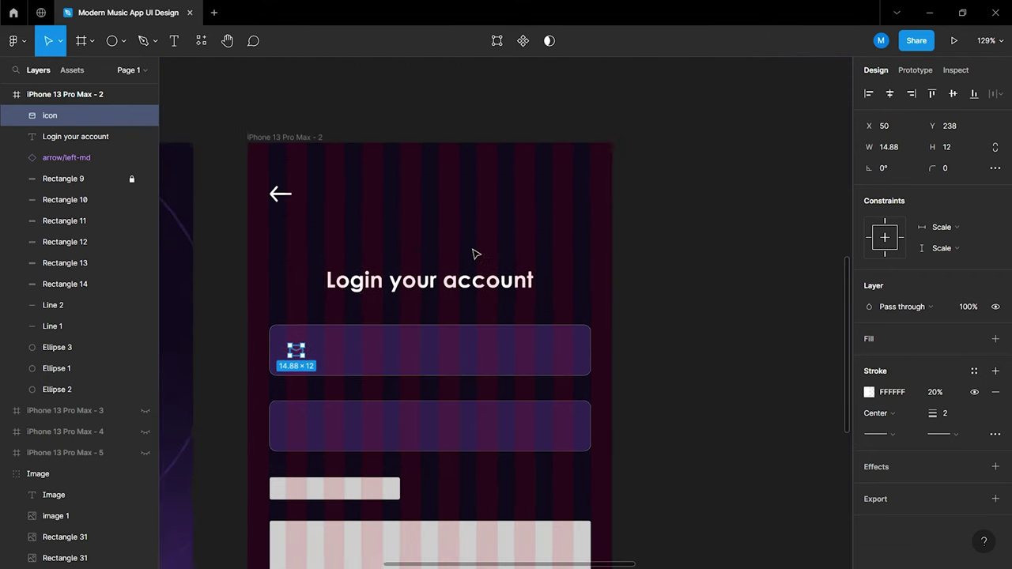
scroll(476, 254, "up", 5)
scroll(476, 254, "down", 3, "ctrl")
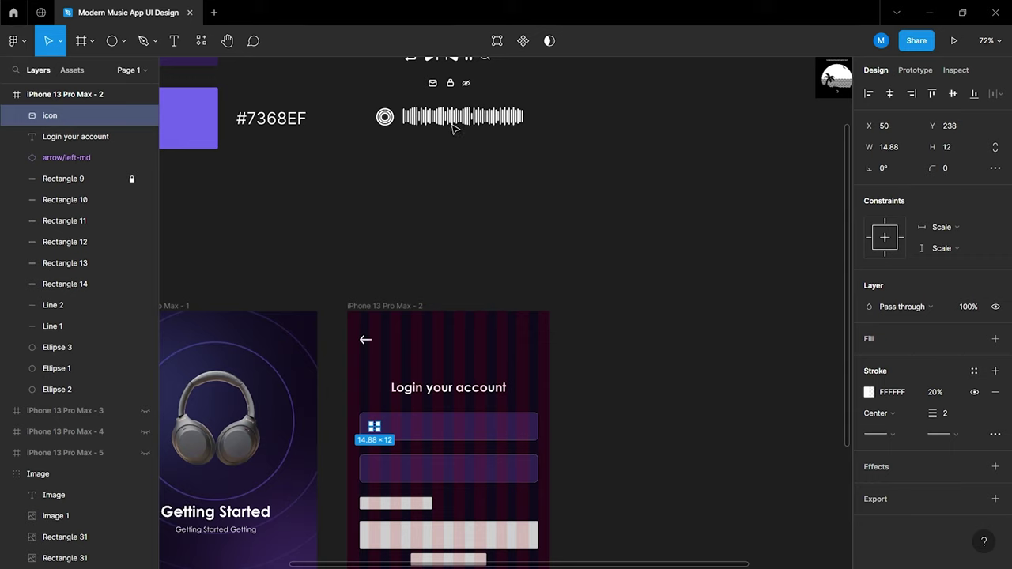
scroll(454, 126, "up", 4, "ctrl")
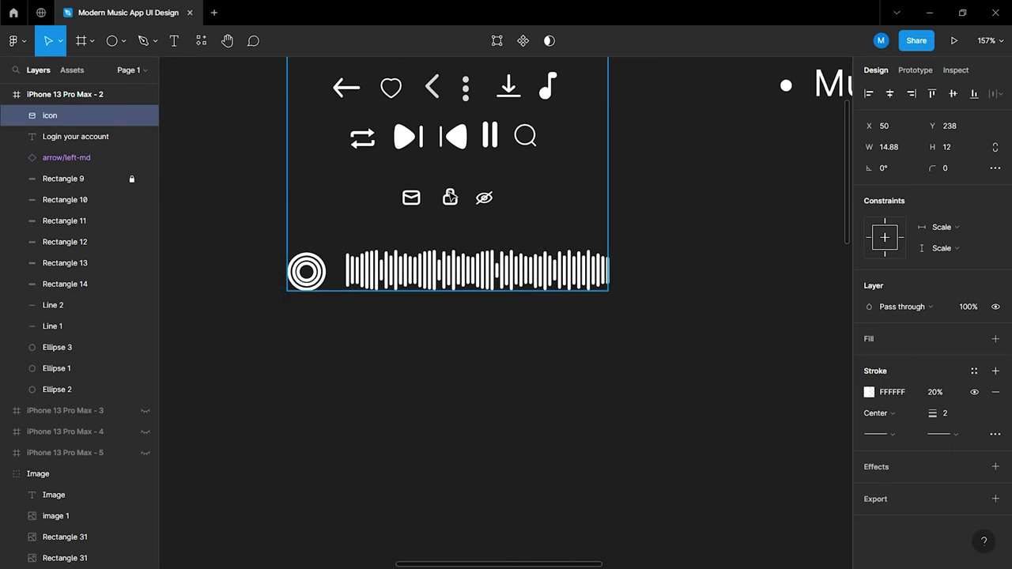
Place the lock icon inside the password field with 20% stroke opacity
left_click(450, 197)
scroll(450, 198, "down", 4)
left_click_drag(450, 198, 396, 470)
scroll(365, 449, "up", 3)
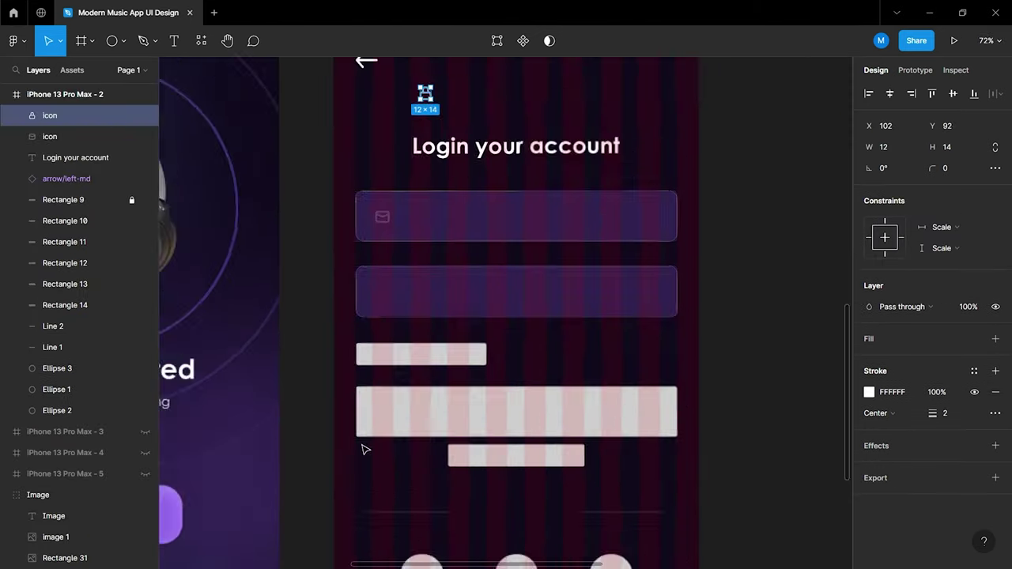
scroll(688, 395, "up", 3)
type("20")
key("Return")
left_click_drag(437, 243, 385, 482)
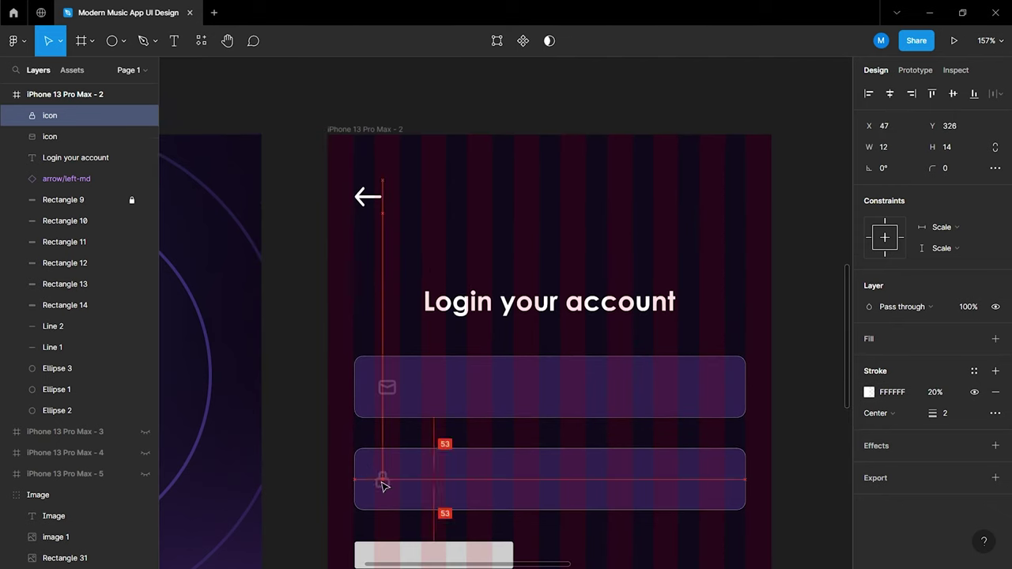
scroll(386, 481, "up", 3)
scroll(390, 469, "up", 2)
Check the lock icon's position relative to the password field box
left_click(472, 375, "shift")
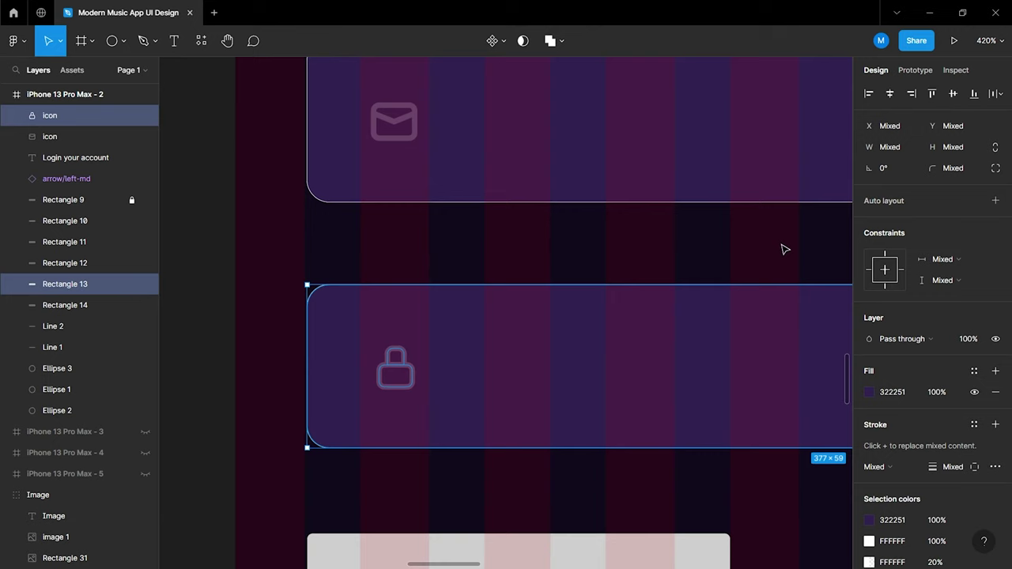
key("Escape")
scroll(795, 266, "down", 3)
left_click(756, 276)
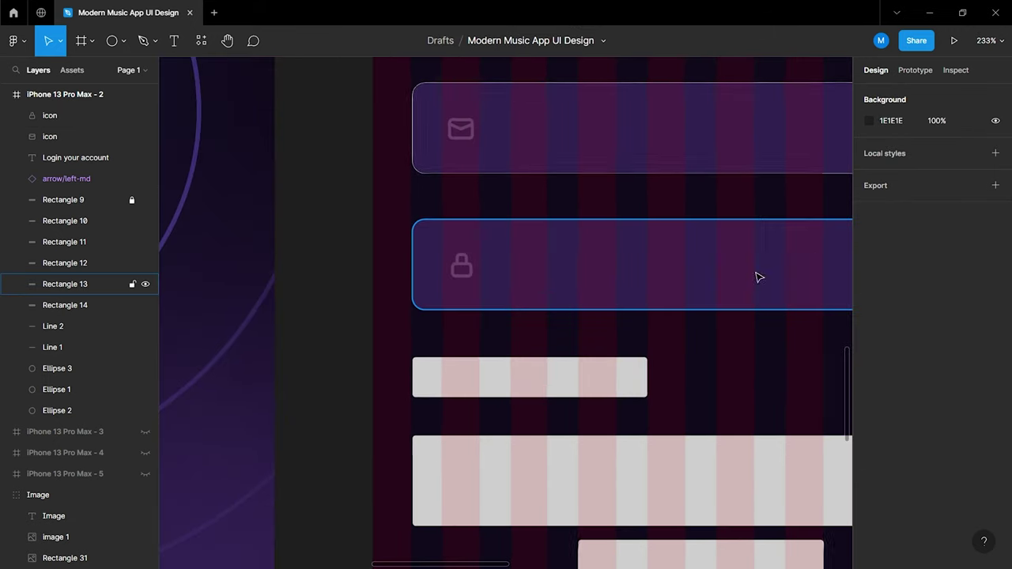
scroll(506, 295, "up", 3)
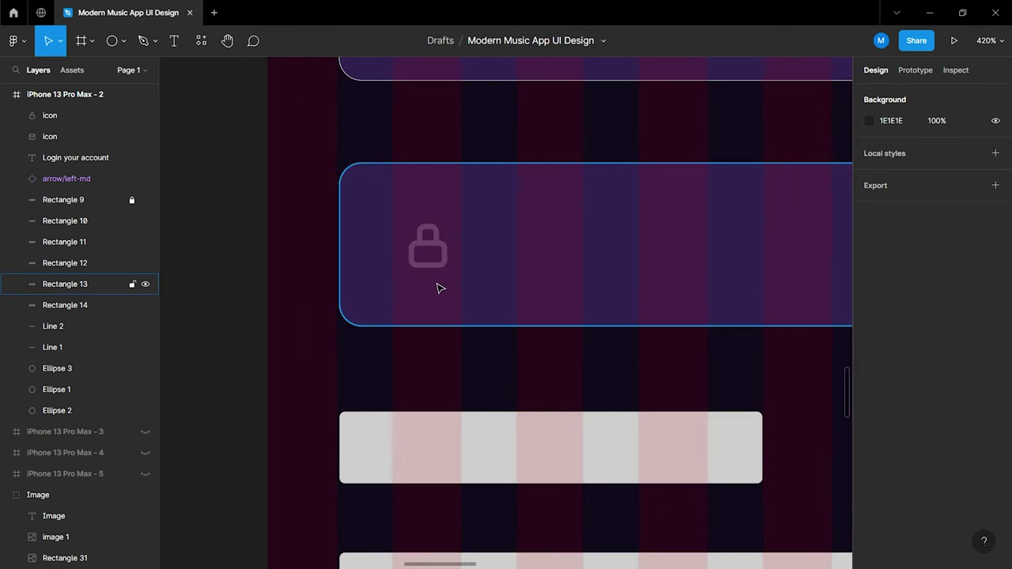
scroll(441, 288, "up", 2)
scroll(430, 291, "up", 2)
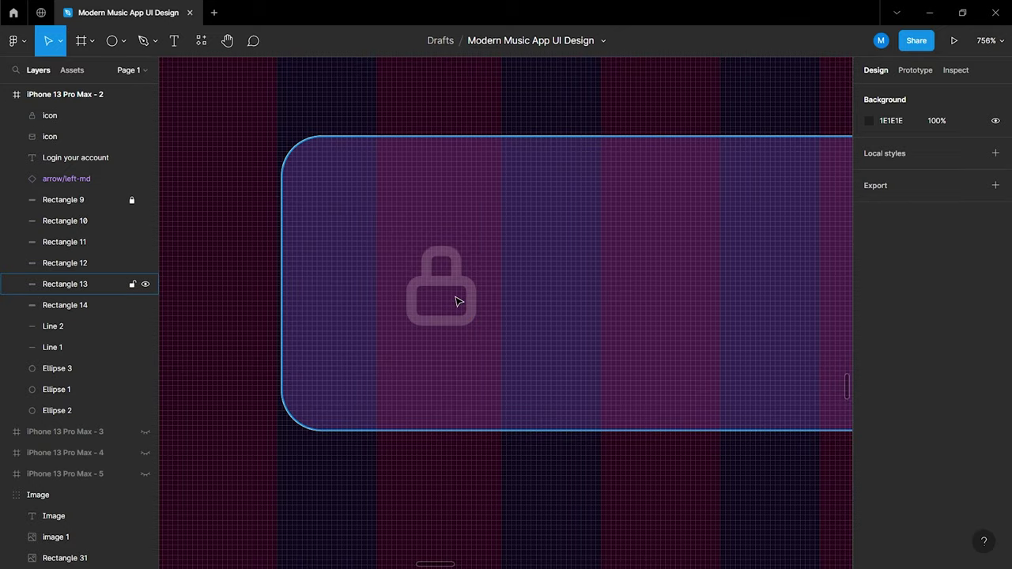
left_click(458, 300)
scroll(459, 300, "up", 3)
left_click(476, 291)
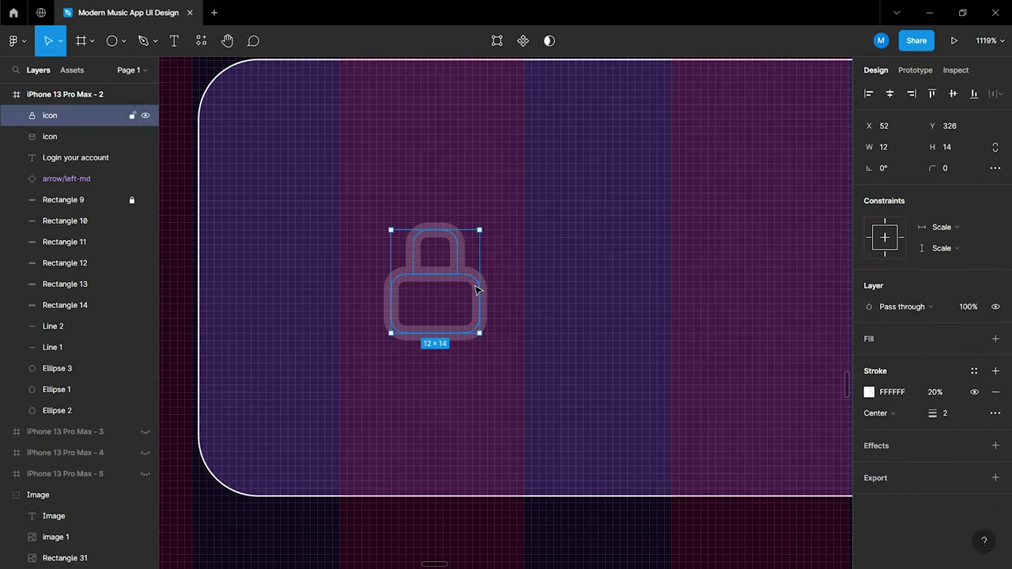
left_click(578, 362)
scroll(576, 363, "down", 3)
scroll(578, 364, "left", 3)
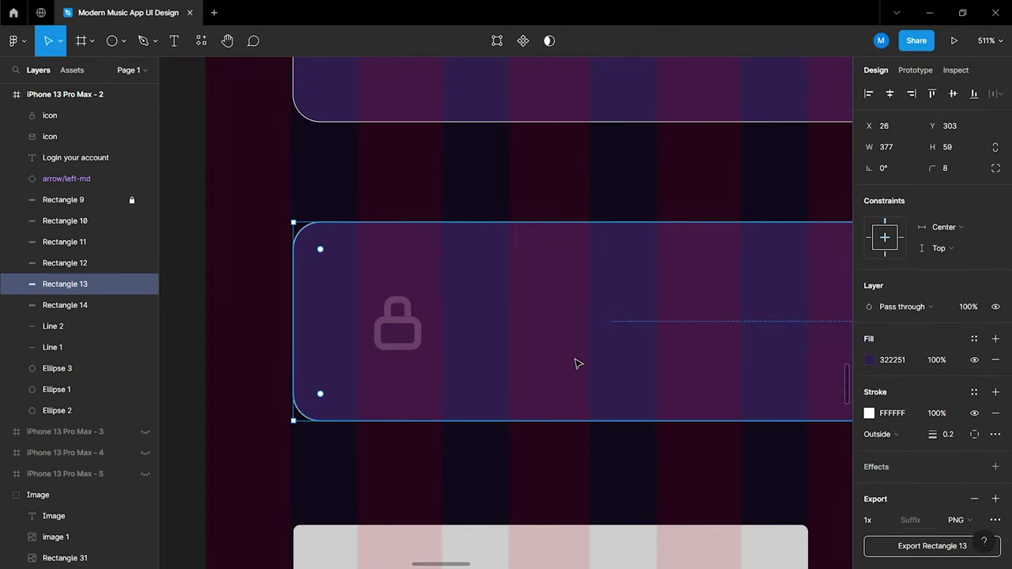
scroll(492, 365, "up", 3)
scroll(501, 361, "down", 2)
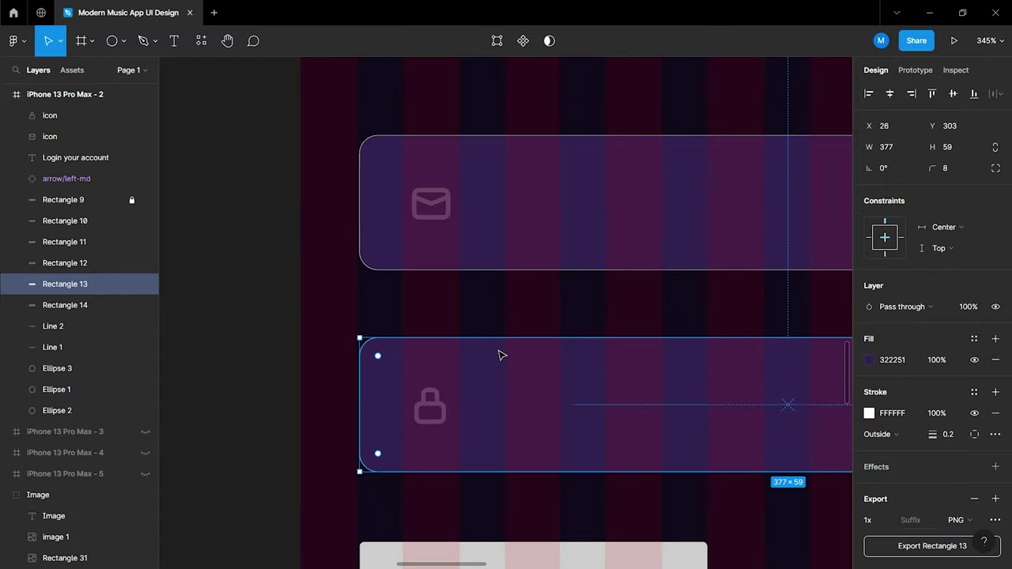
left_click(550, 318)
scroll(528, 310, "right", 2)
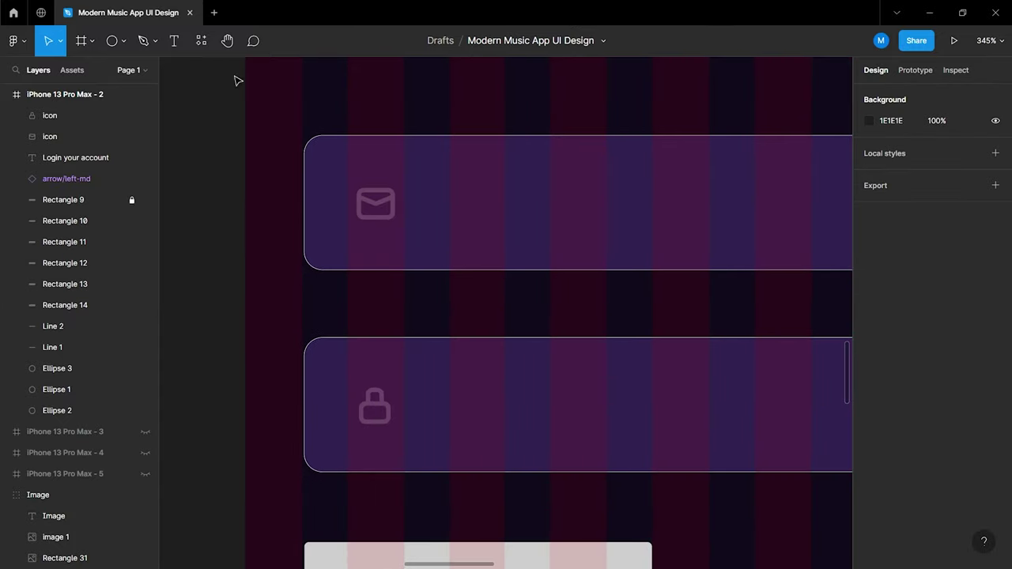
Add an 'Email' text label at size 13 with a slightly off-white fill
left_click(177, 41)
left_click(468, 188)
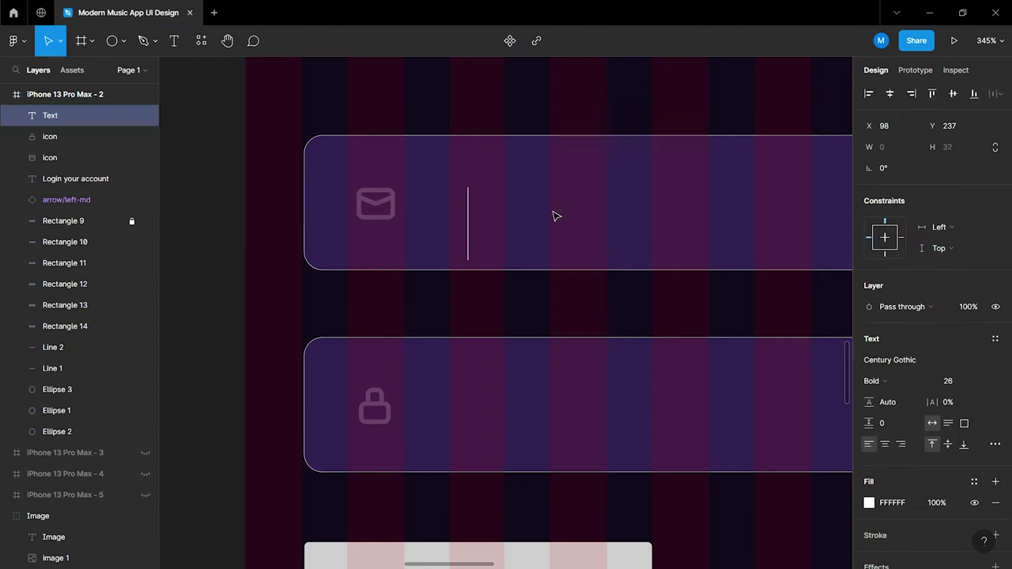
type("Email")
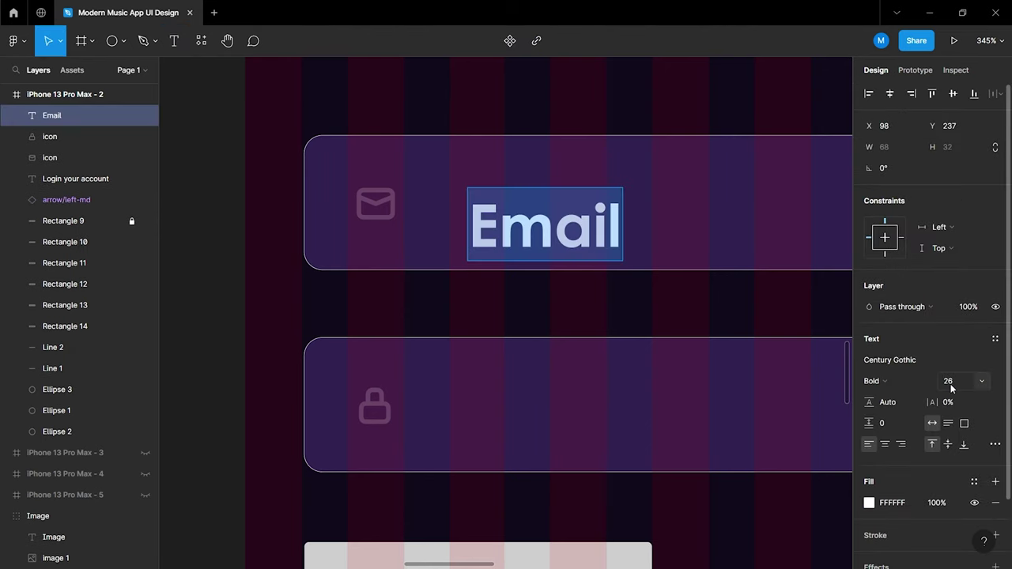
key("Tab")
type("13")
key("Return")
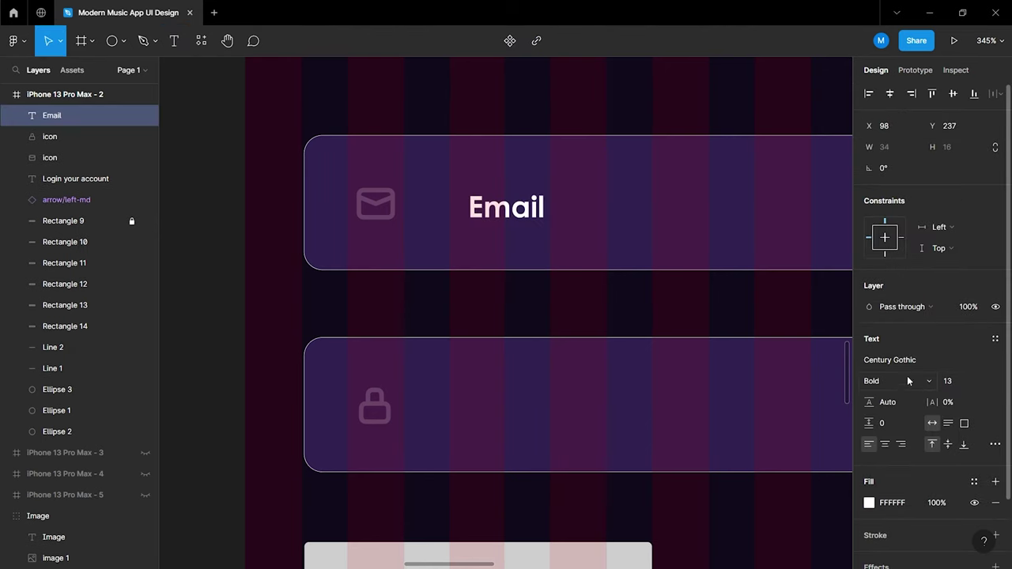
left_click(868, 504)
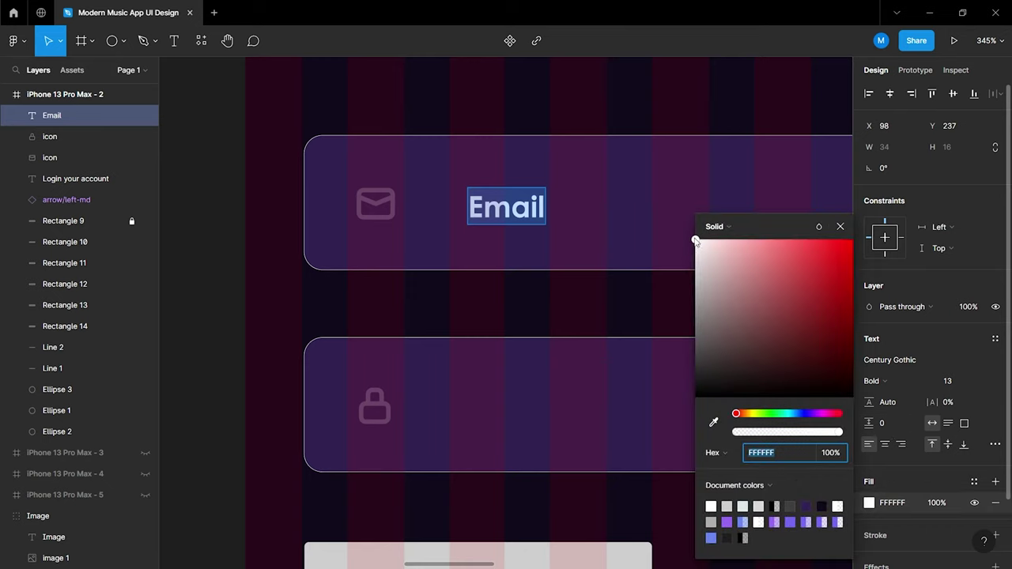
left_click_drag(694, 240, 693, 253)
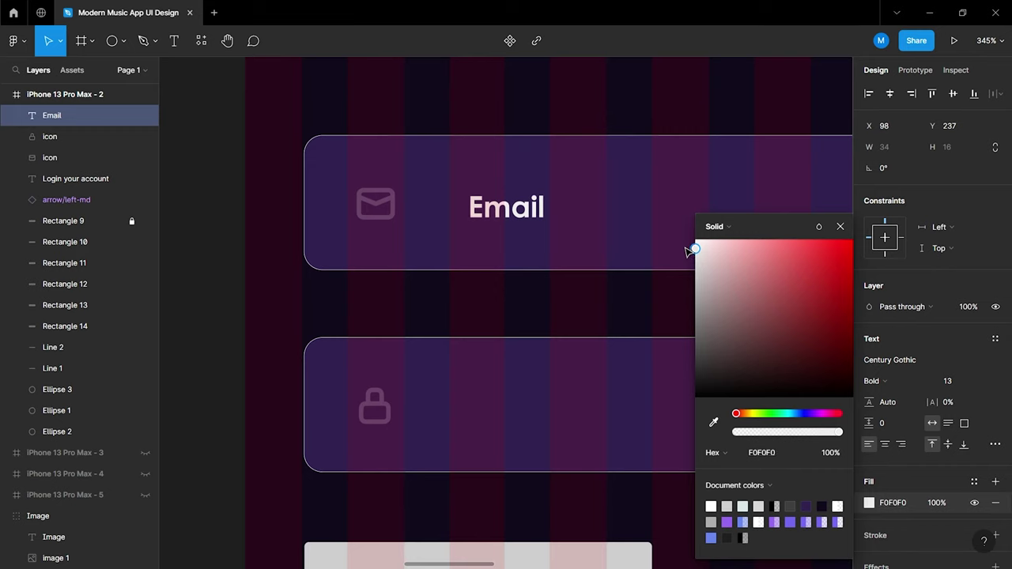
left_click(840, 226)
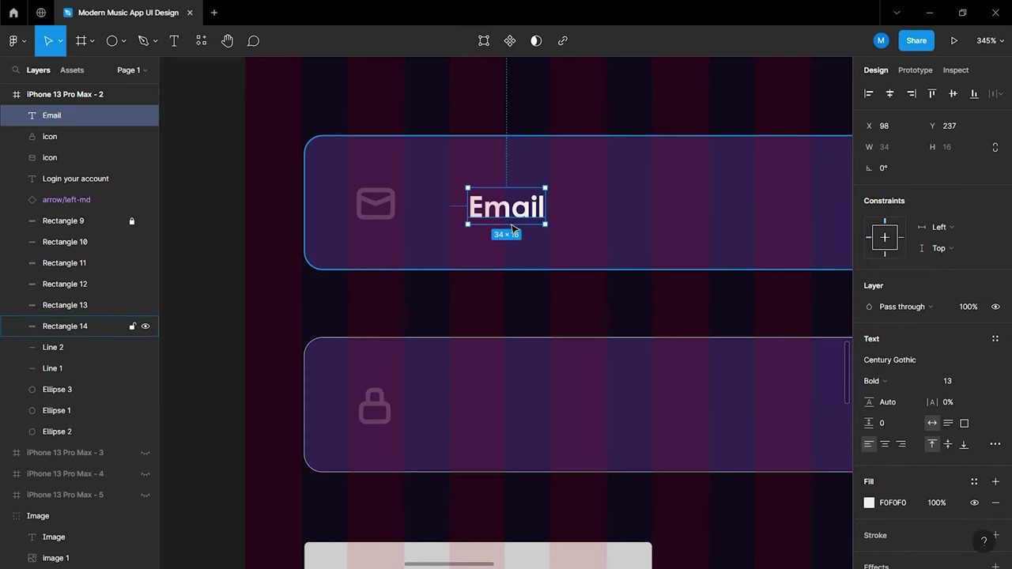
Centre the Email label vertically in its field and move it beside the mail icon
left_click(716, 232, "shift")
left_click(953, 93)
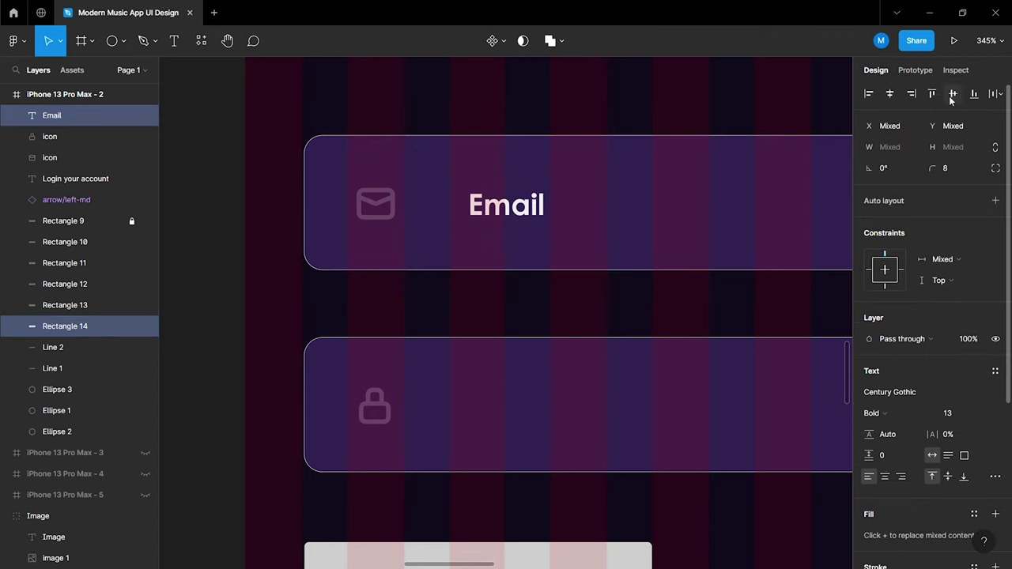
left_click(542, 212)
left_click_drag(527, 212, 494, 212)
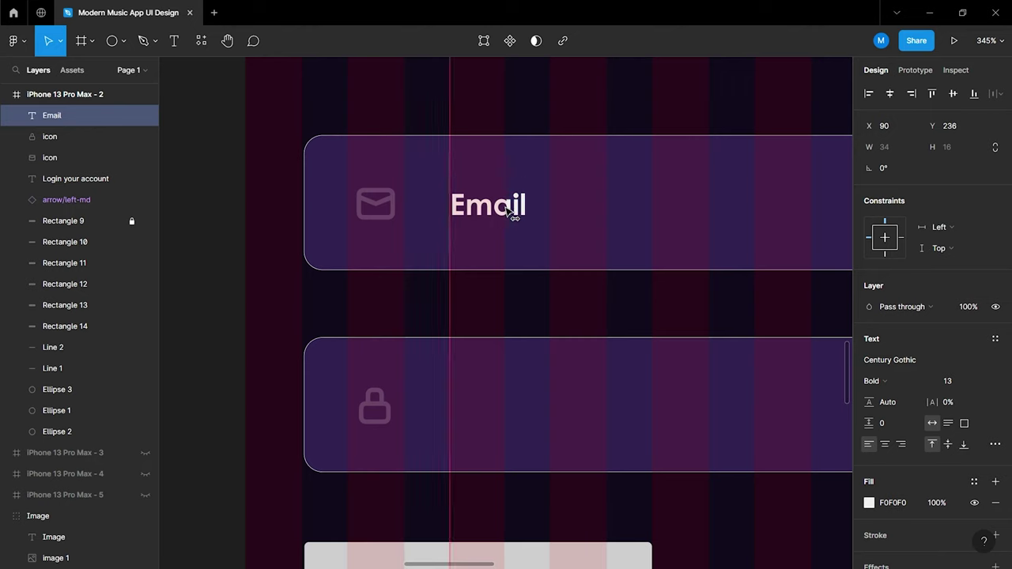
Duplicate the label as 'Password' and centre it vertically in the password field
left_click_drag(497, 232, 503, 419)
double_click(501, 410)
key("ctrl+a")
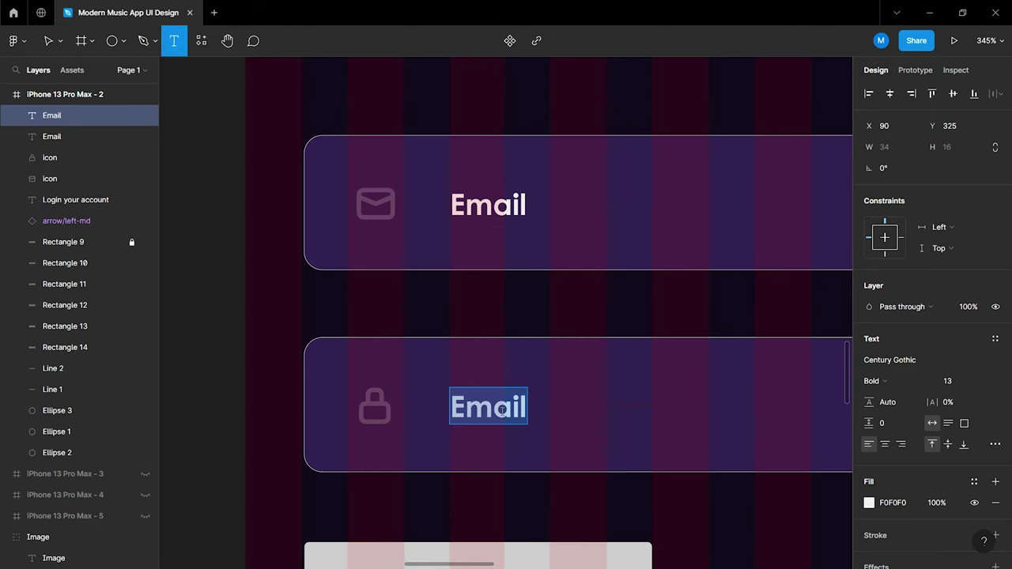
type("Password")
left_click(607, 498)
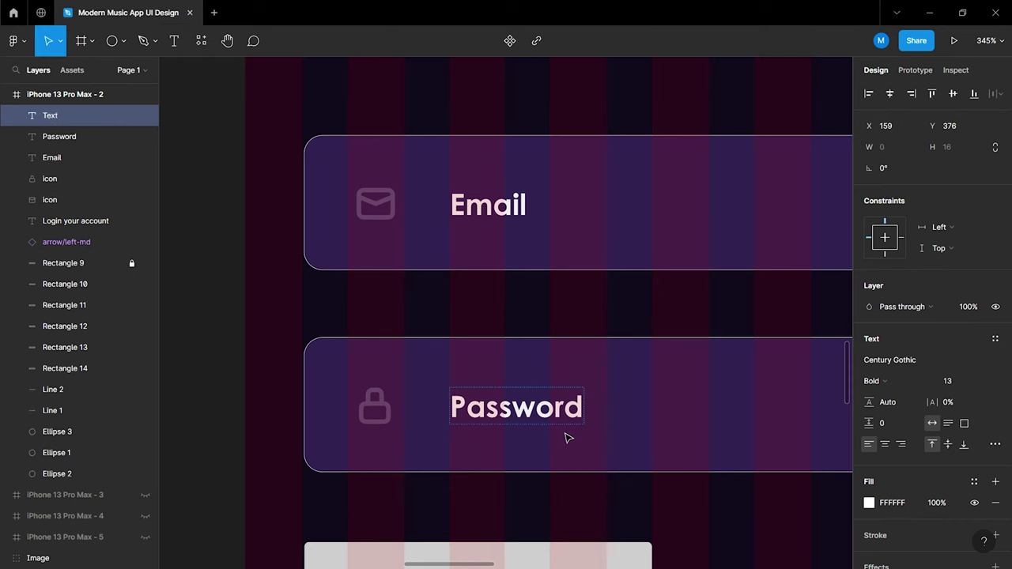
left_click(573, 492)
left_click(514, 411)
left_click(656, 422, "shift")
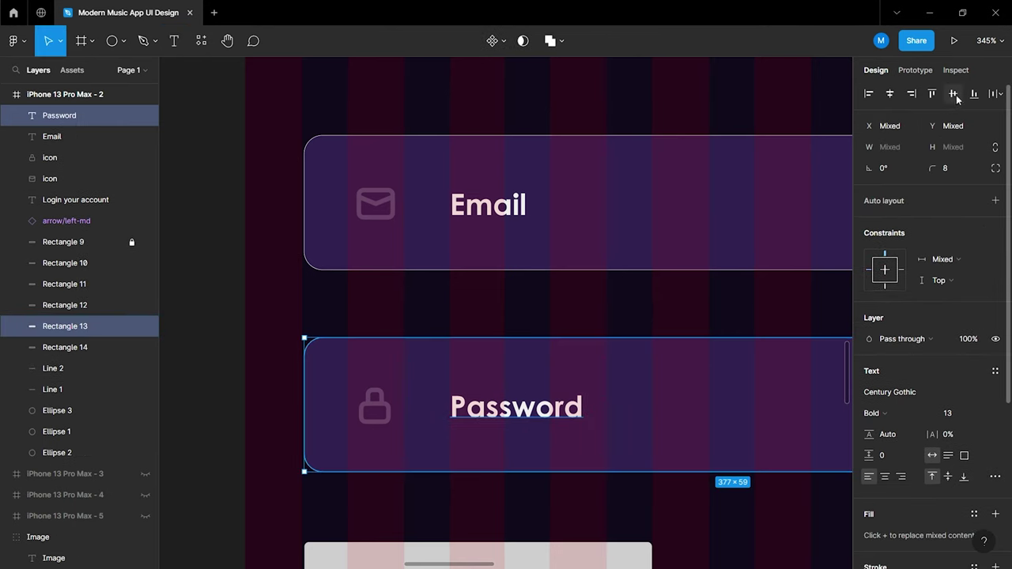
left_click(787, 314)
scroll(787, 315, "down", 2)
scroll(779, 315, "down", 3)
Copy the eye-slash icon from the icon sheet into the login screen
scroll(771, 316, "down", 2)
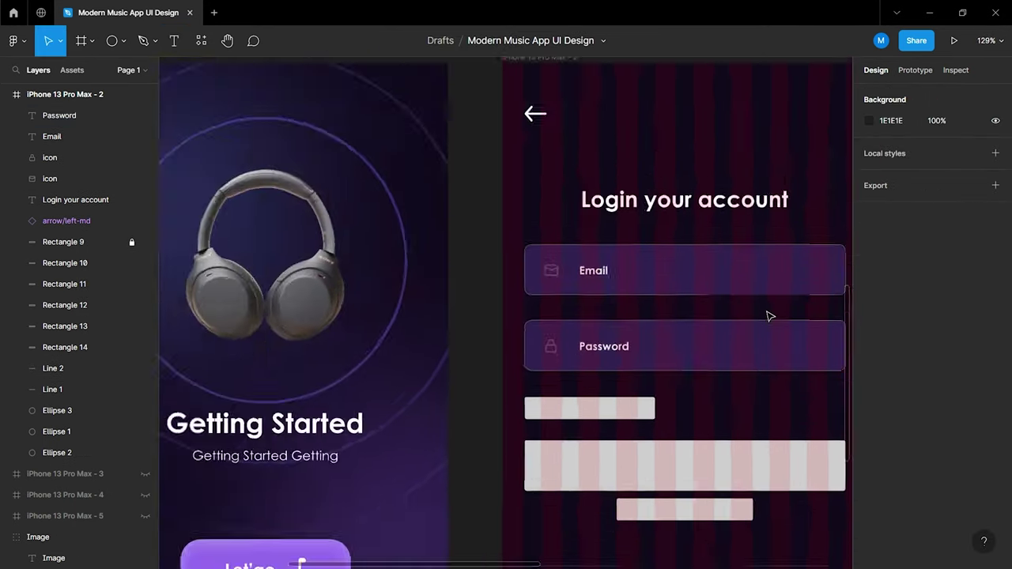
scroll(769, 316, "down", 1)
scroll(751, 316, "up", 3)
scroll(749, 316, "down", 2)
scroll(747, 312, "up", 2)
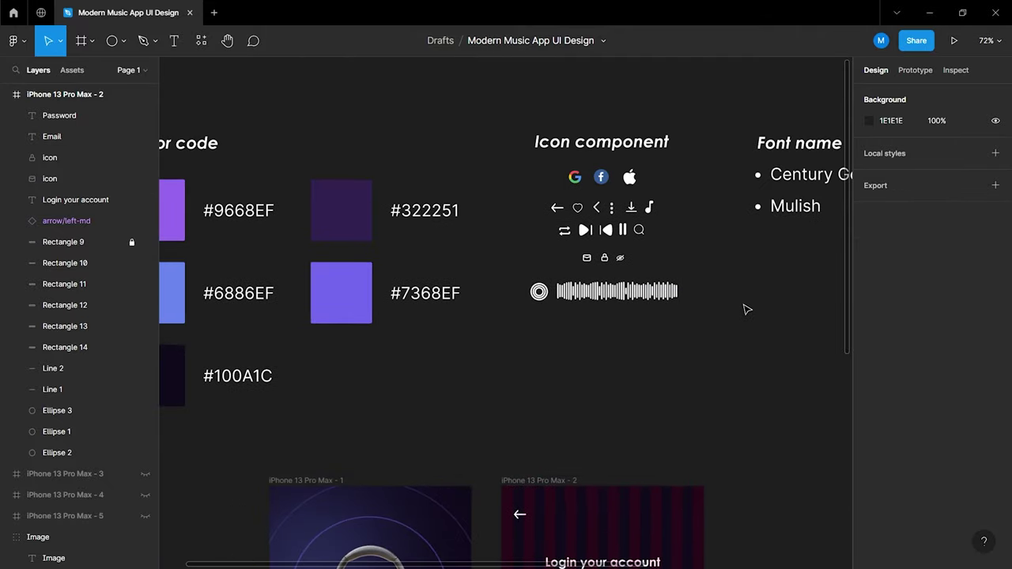
left_click(620, 258, "ctrl")
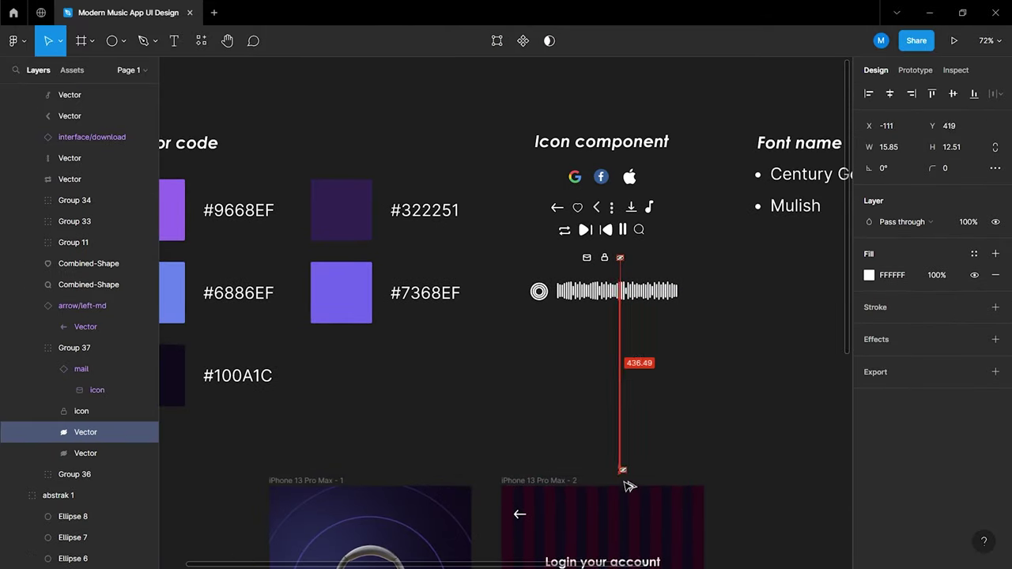
left_click_drag(621, 258, 612, 533)
Position the eye-slash icon at the right end of the password field
scroll(632, 475, "down", 2)
scroll(662, 384, "up", 1)
scroll(660, 332, "up", 3)
left_click_drag(607, 282, 705, 517)
scroll(711, 409, "down", 2)
scroll(712, 409, "up", 5)
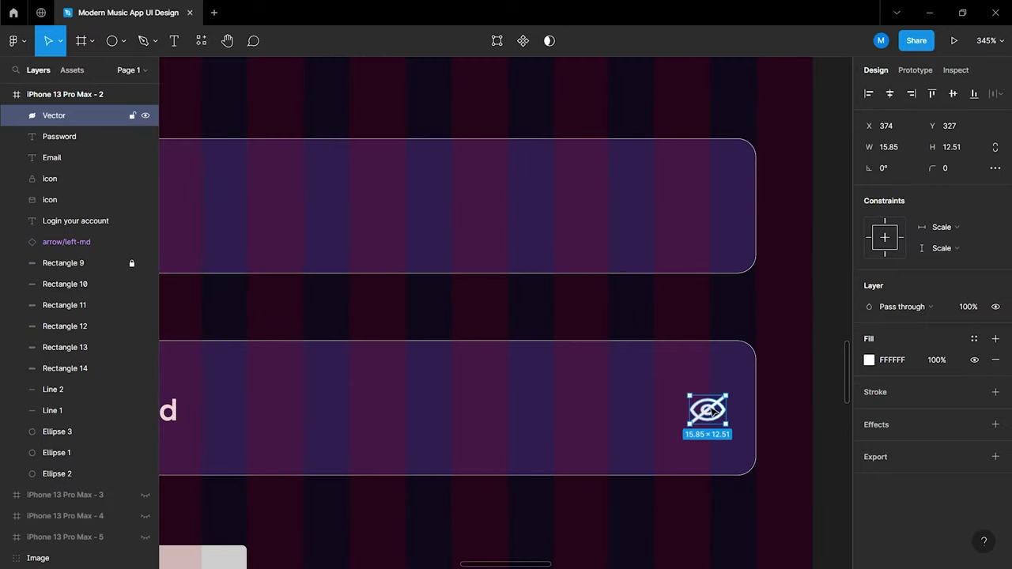
scroll(712, 411, "up", 1)
left_click_drag(707, 478, 687, 480)
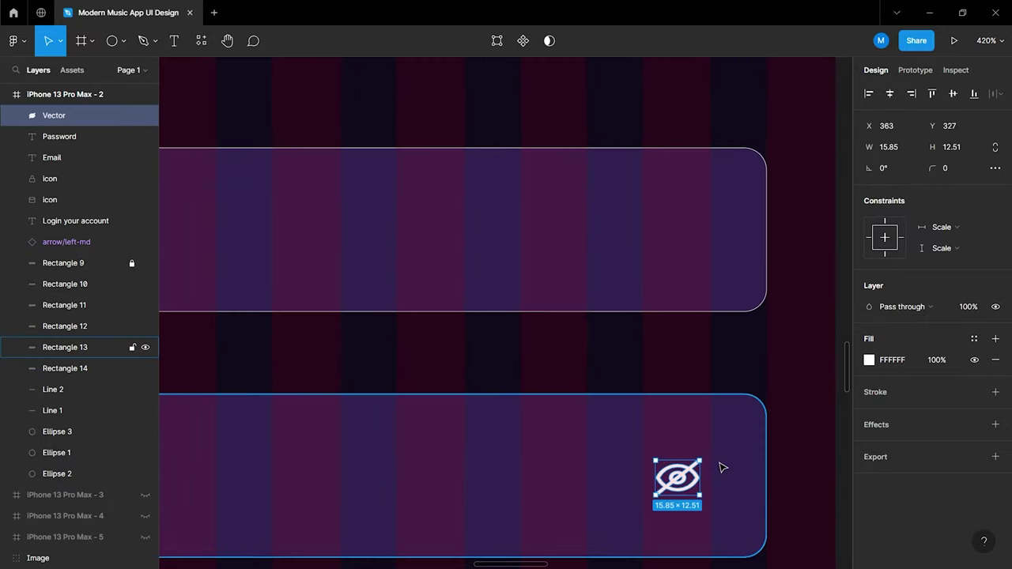
Select the Password field's eye icon and box, then clear the selection
left_click(810, 418)
left_click(669, 474)
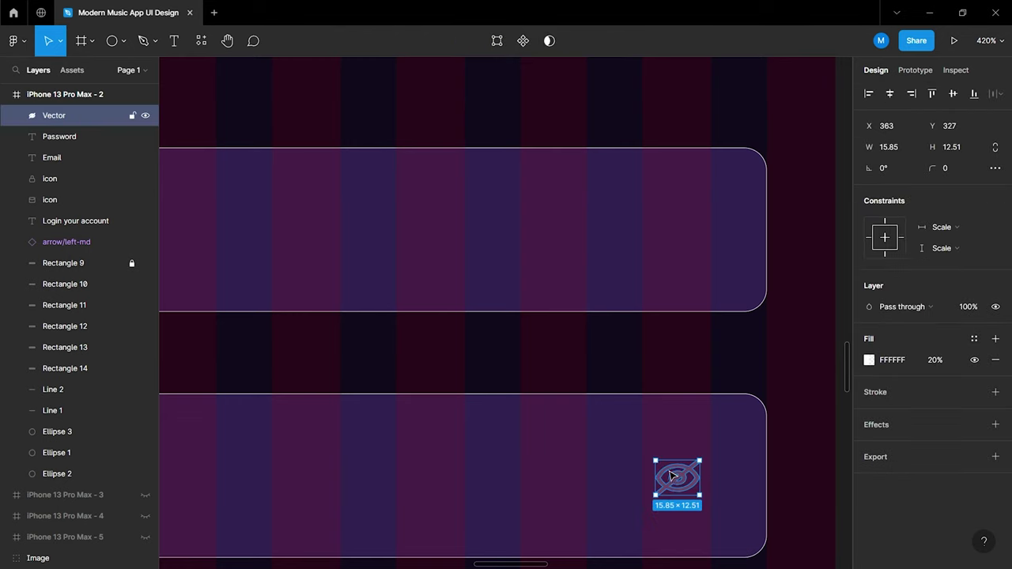
left_click(757, 466, "shift")
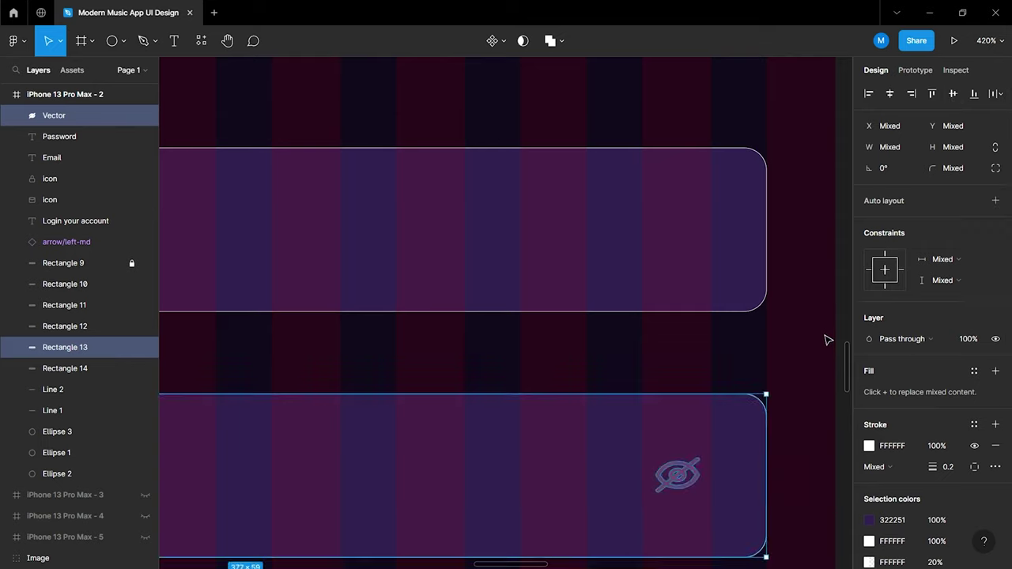
left_click(826, 340)
scroll(827, 342, "down", 5, "ctrl")
scroll(827, 342, "down", 2, "ctrl")
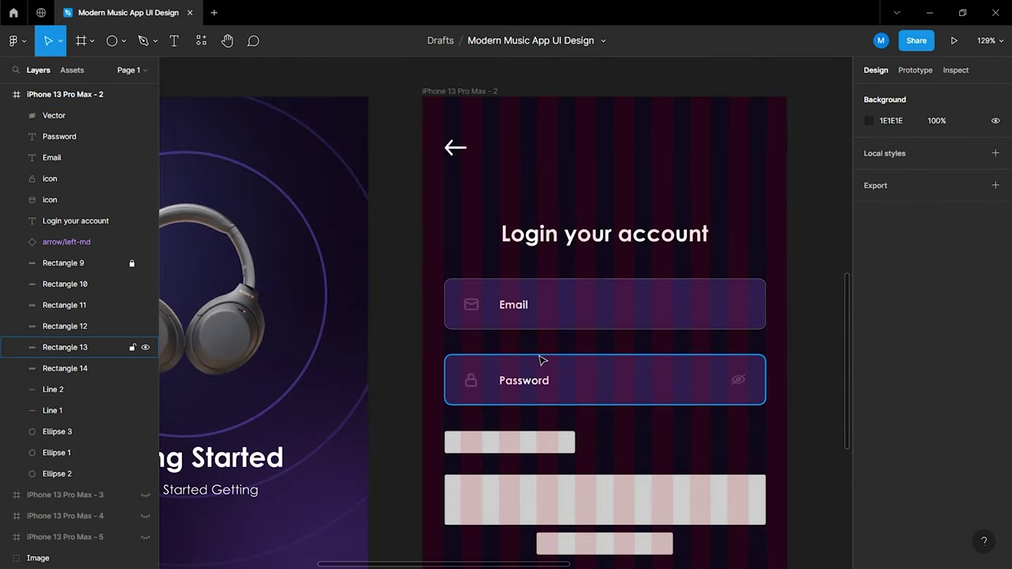
scroll(443, 435, "up", 1, "ctrl")
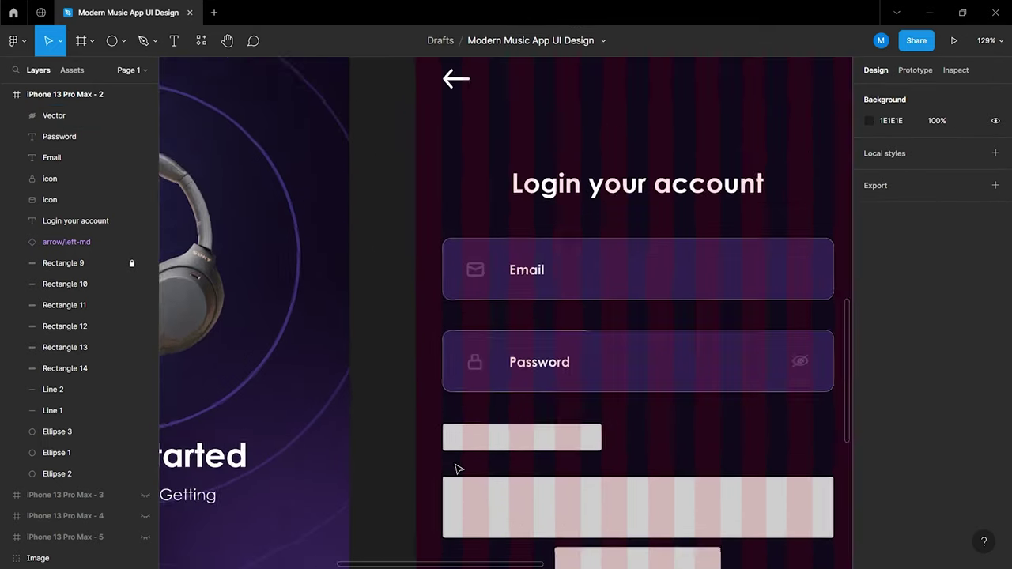
scroll(456, 466, "up", 1, "ctrl")
scroll(477, 456, "up", 2, "ctrl")
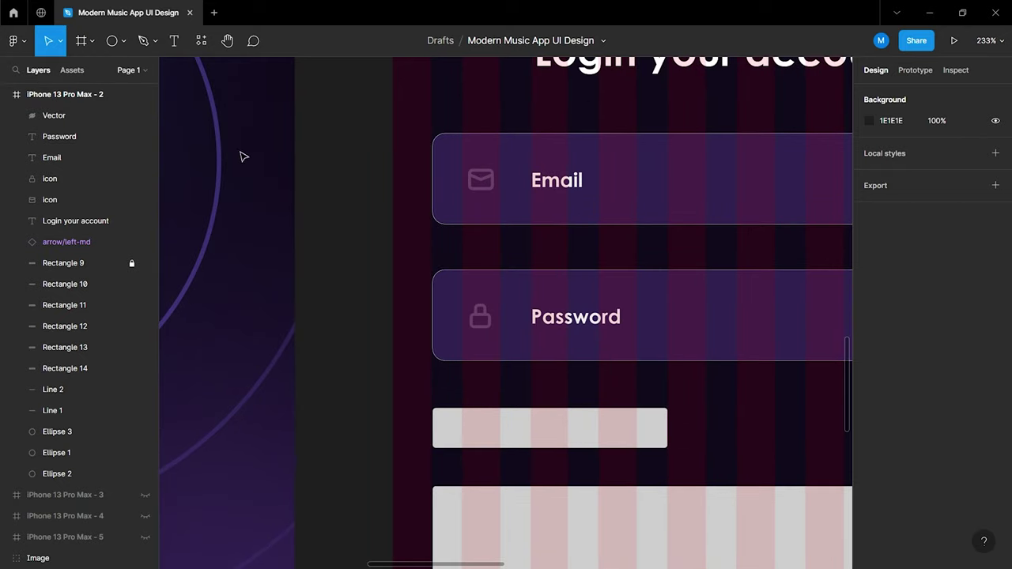
Add a 'Remember me' text label below the Password field at font size 11
left_click(174, 40)
left_click(538, 387)
type("Remember me")
key("ctrl+a")
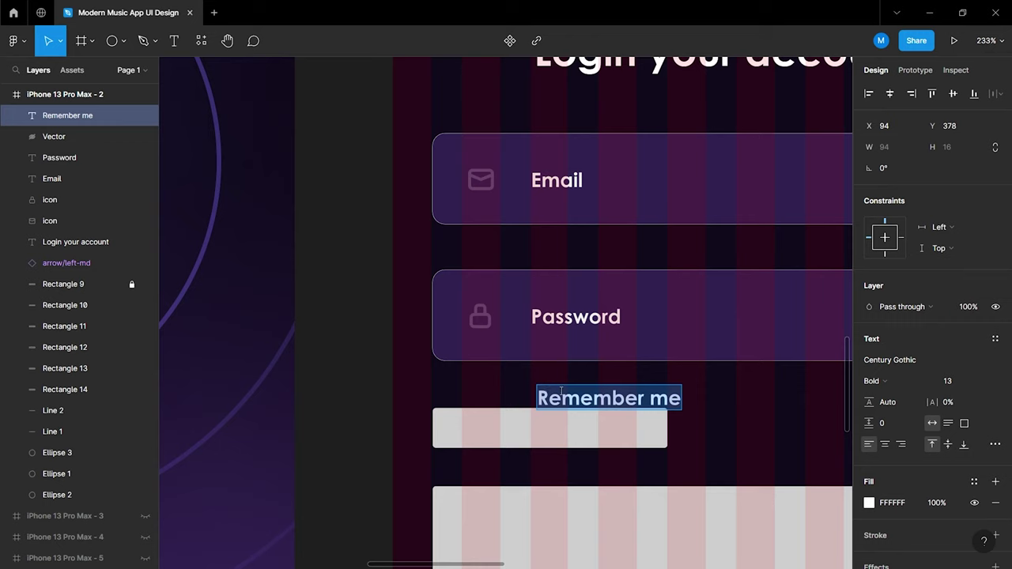
type("11")
key("Return")
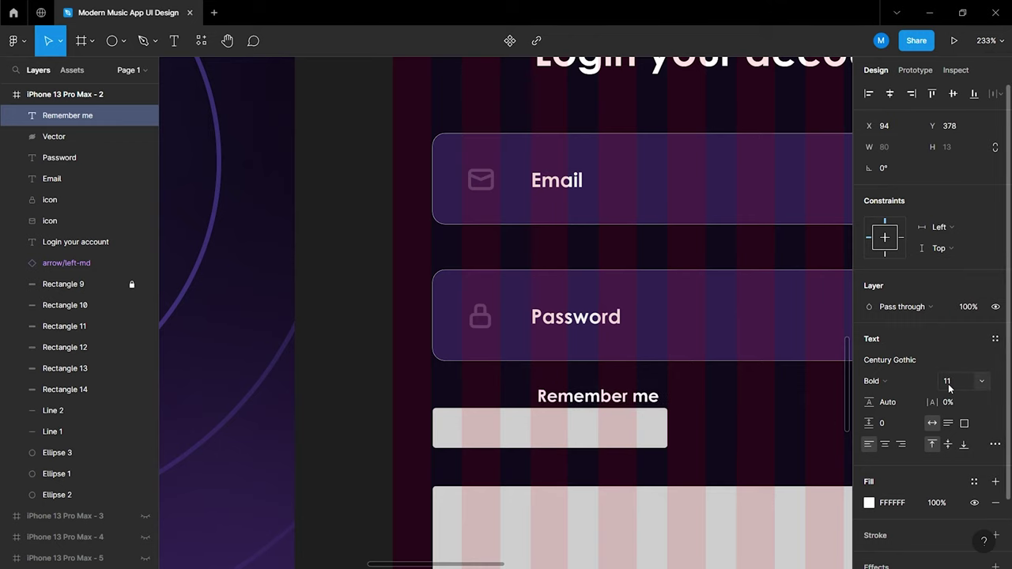
Move the 'Remember me' label onto the grey bar below the Password field
scroll(624, 420, "up", 2)
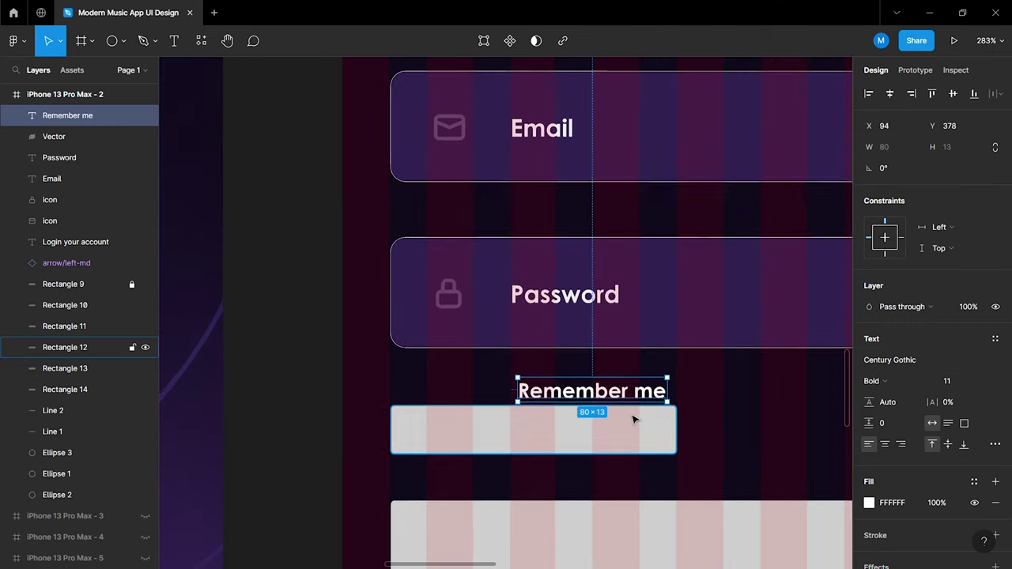
mouse_move(611, 402)
left_mouse_down()
mouse_move(540, 435)
mouse_move(548, 456)
left_mouse_up()
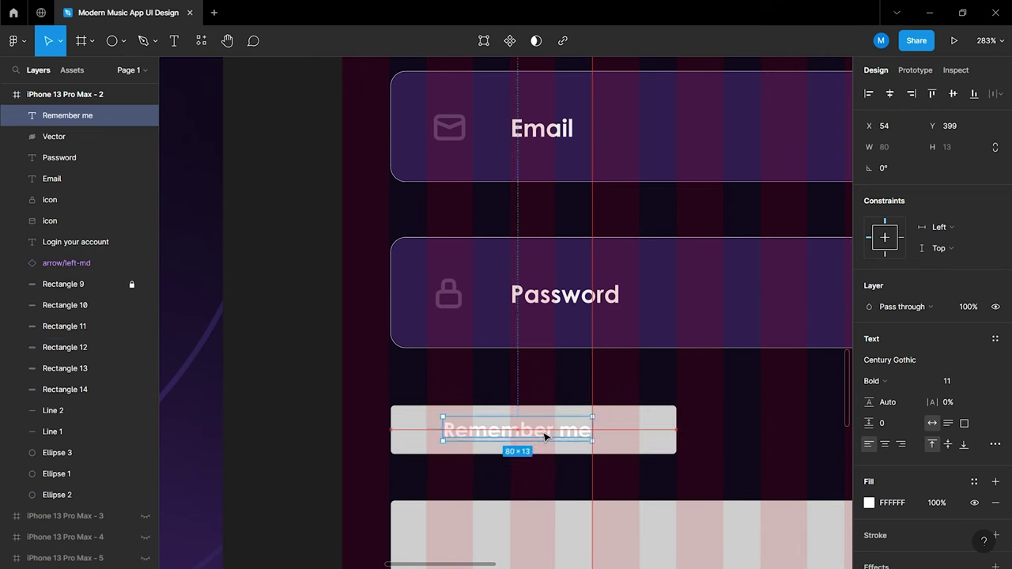
scroll(388, 470, "up", 5)
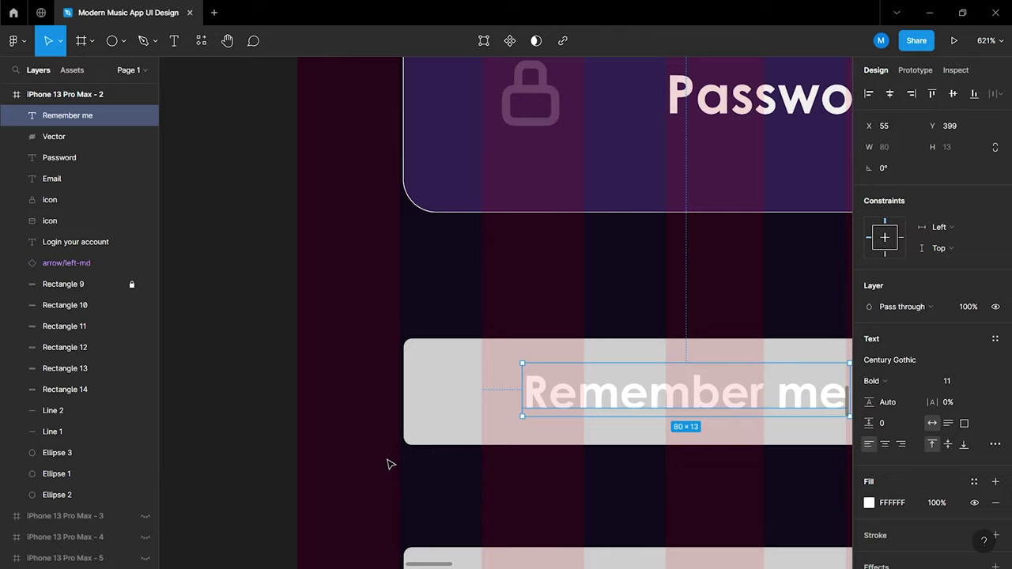
scroll(514, 425, "down", 3)
left_click(493, 459)
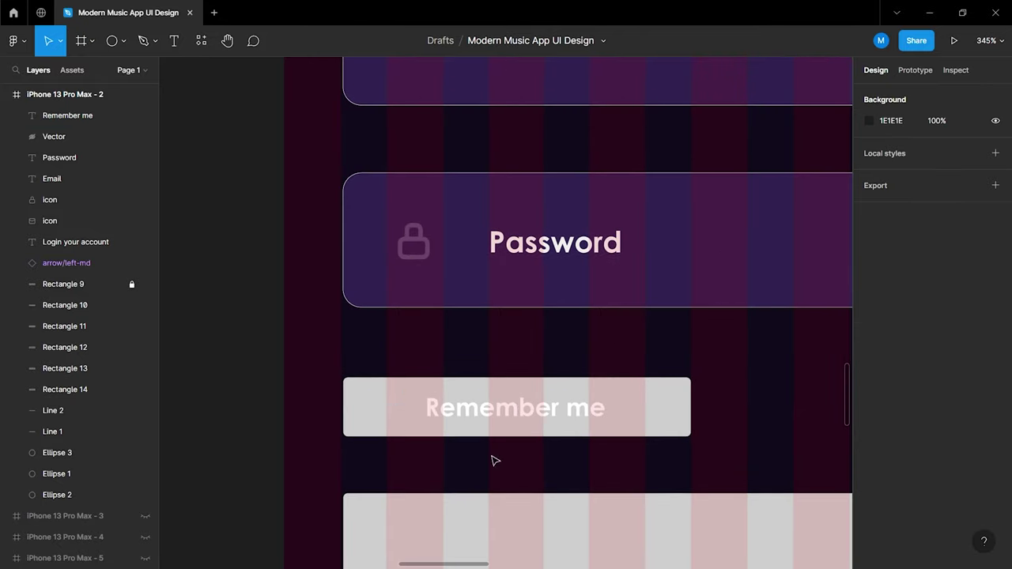
scroll(368, 440, "left", 3)
scroll(516, 450, "up", 3)
scroll(516, 449, "right", 3)
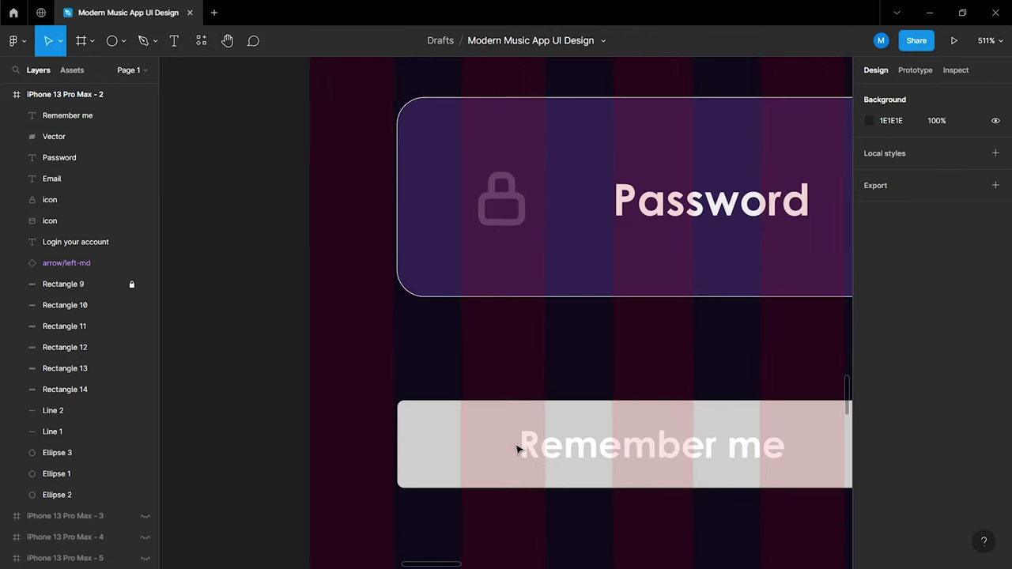
left_click(124, 40)
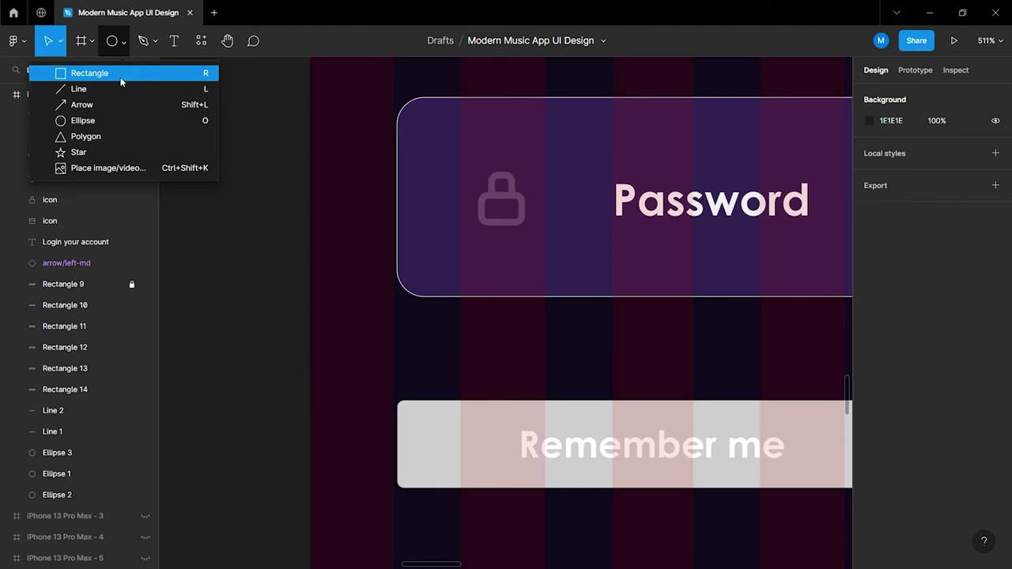
Draw a small square left of the label with corner radius 2
left_click(121, 77)
scroll(447, 462, "up", 3)
scroll(451, 463, "up", 2)
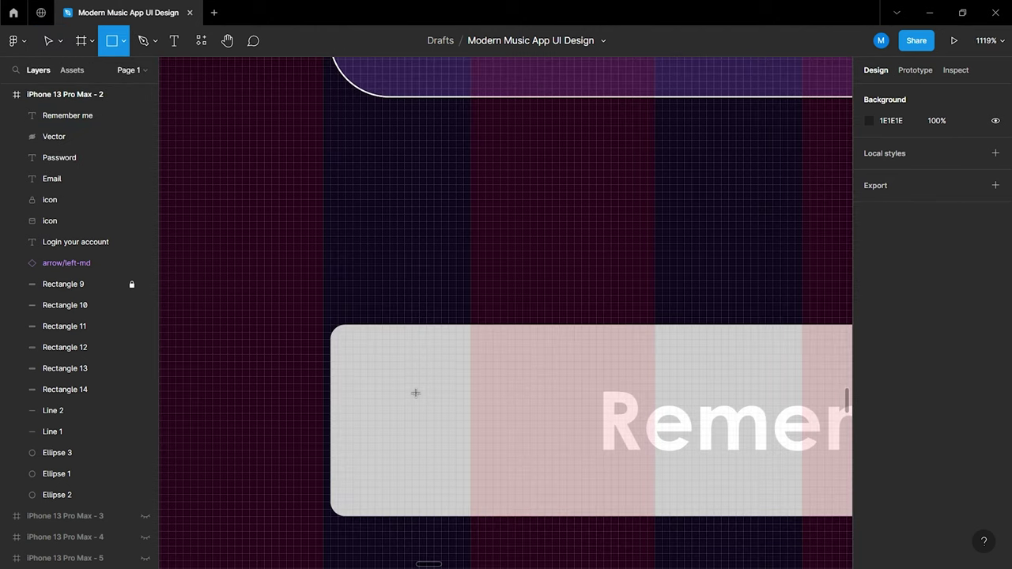
left_click_drag(416, 391, 500, 465)
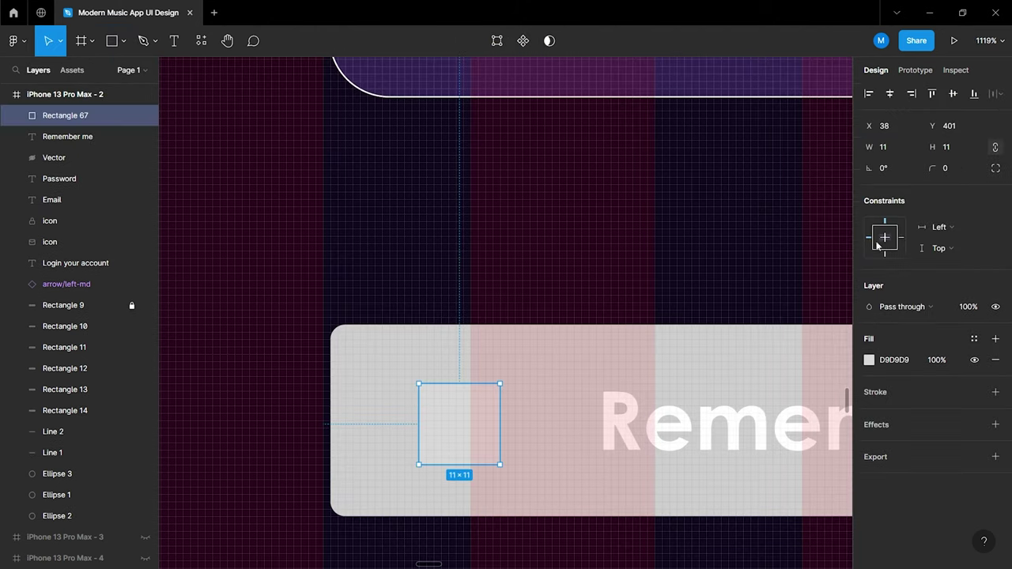
key("Return")
Give the square a stroke sampled to purple #9668EF
left_click(904, 396)
left_click(869, 413)
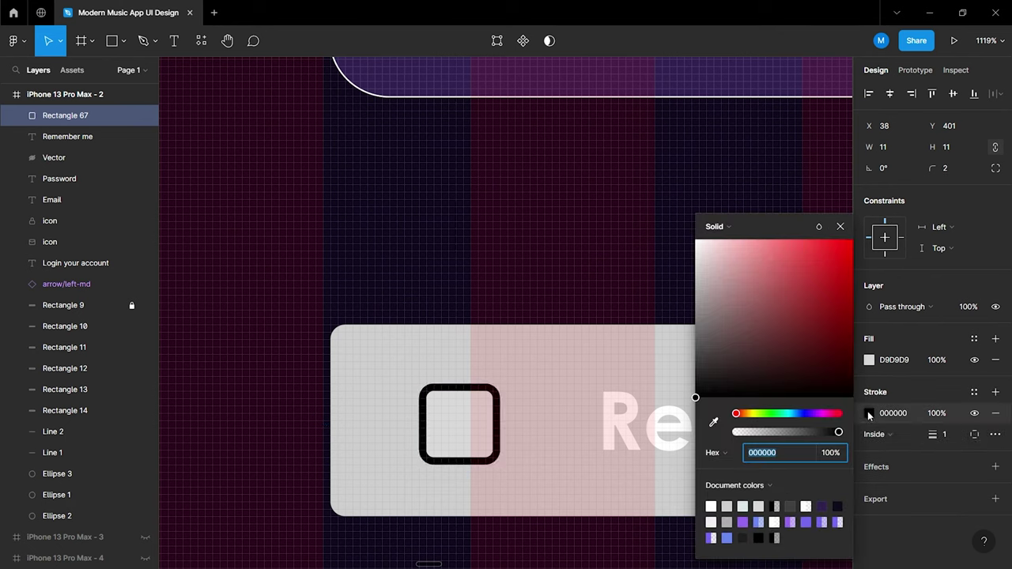
left_click(713, 423)
scroll(540, 321, "down", 5)
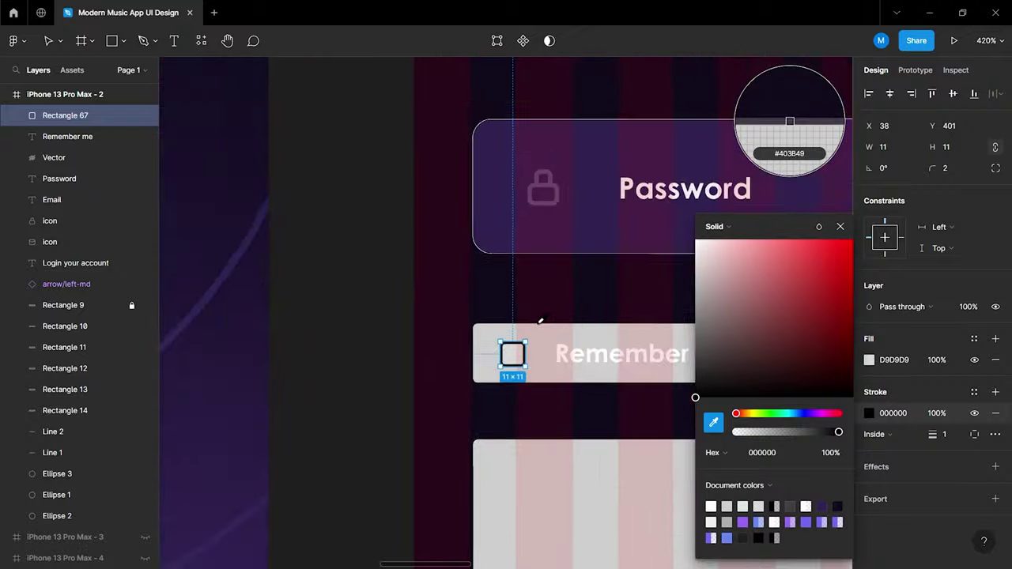
scroll(530, 318, "down", 5)
scroll(517, 318, "down", 5)
scroll(502, 316, "up", 3)
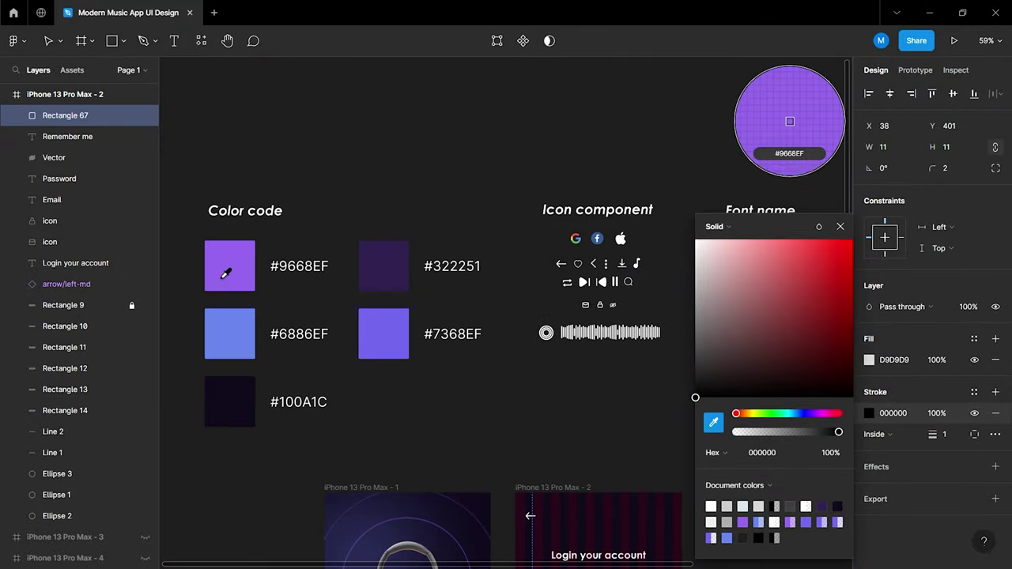
left_click(226, 271)
scroll(497, 382, "down", 3)
left_click(839, 226)
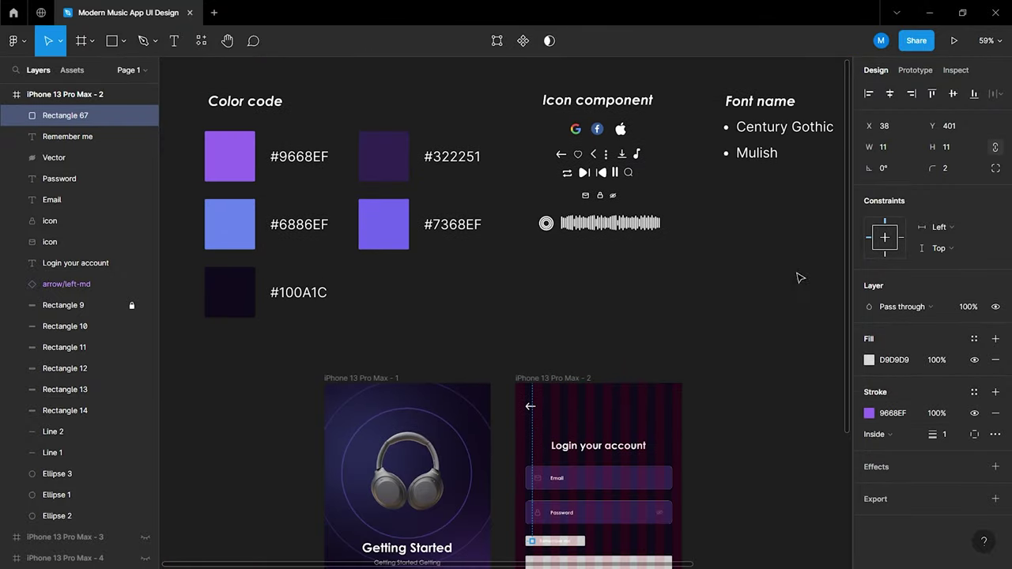
Delete the grey placeholder bar behind the 'Remember me' label
scroll(614, 406, "down", 3)
scroll(506, 369, "up", 3)
scroll(555, 379, "up", 3)
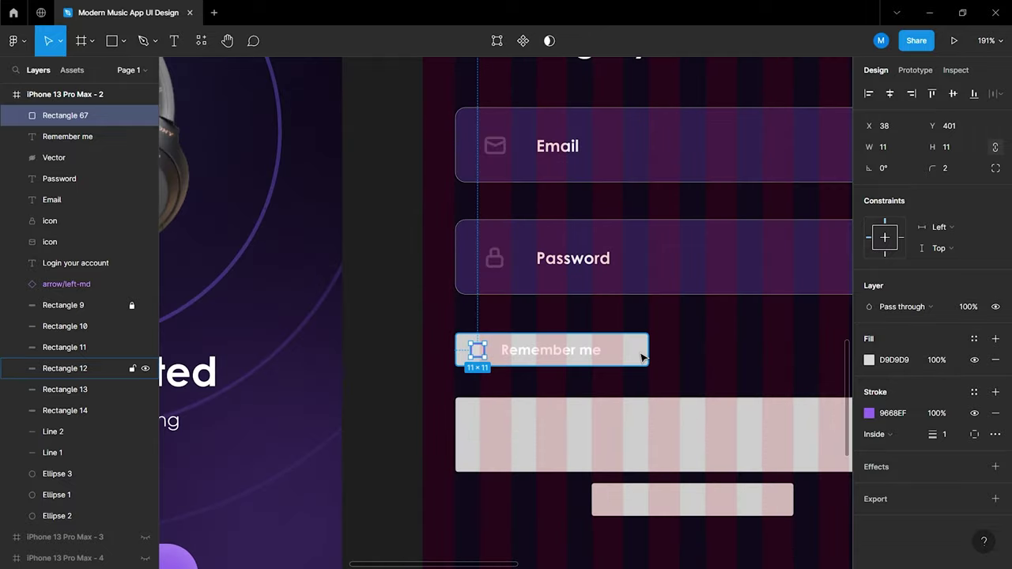
left_click(642, 357)
key("Delete")
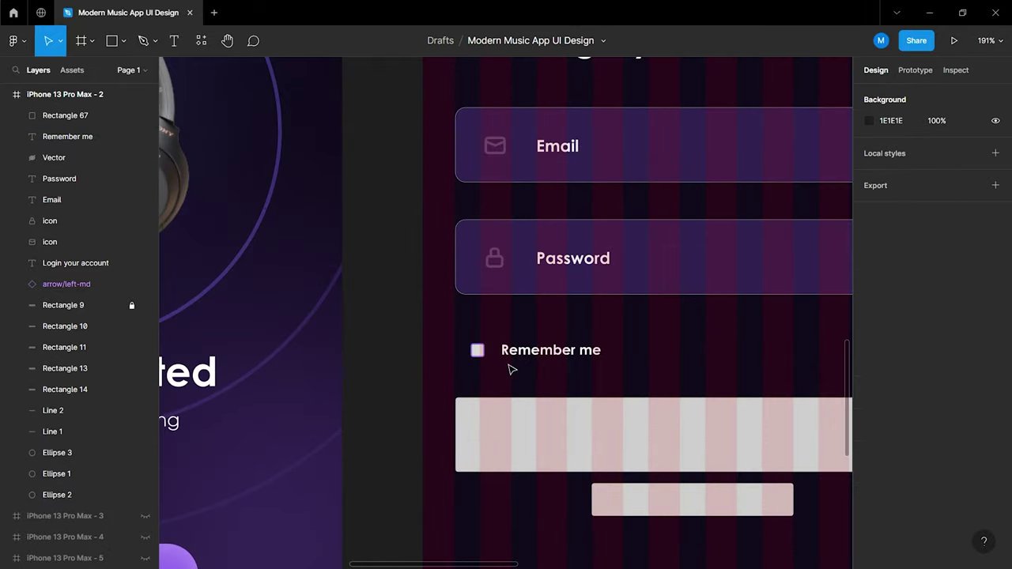
Remove the square's fill so only the purple outline remains
scroll(474, 362, "up", 2)
left_click(492, 346)
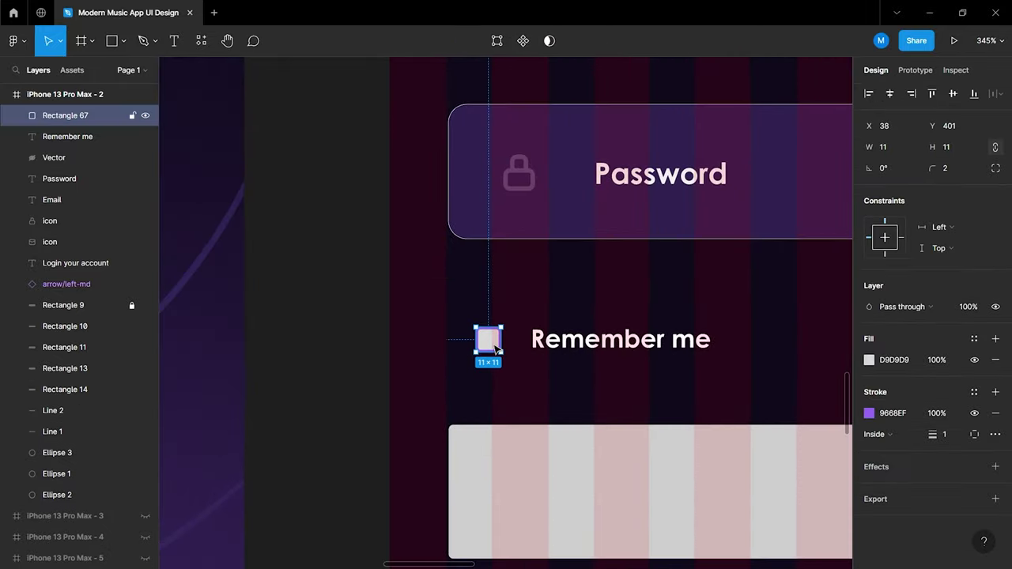
left_click(995, 361)
left_click(745, 356)
Check that the 'Remember me' label's font style stays Bold
left_click(592, 350)
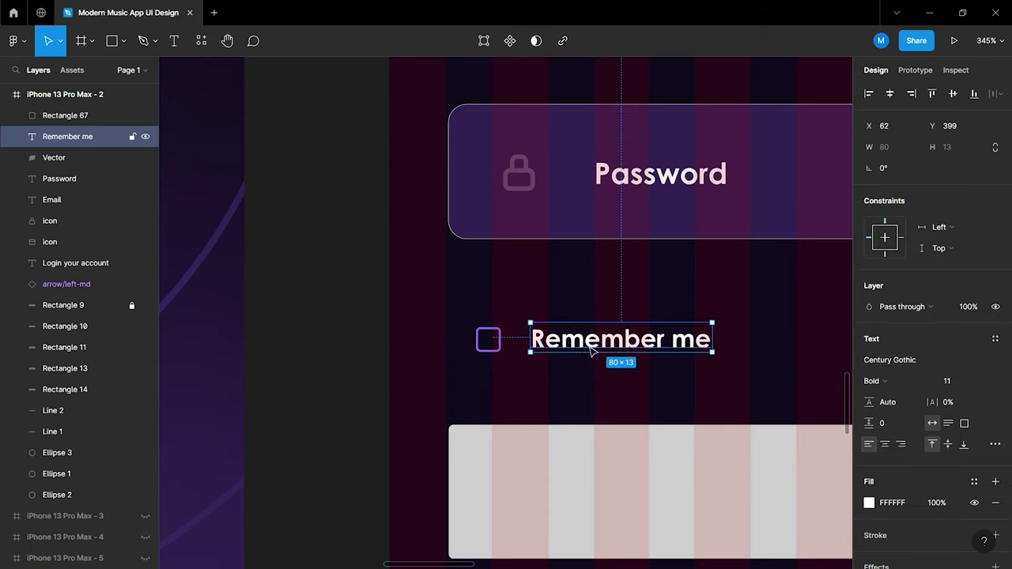
scroll(592, 350, "up", 2)
scroll(547, 361, "up", 2)
left_click(666, 364)
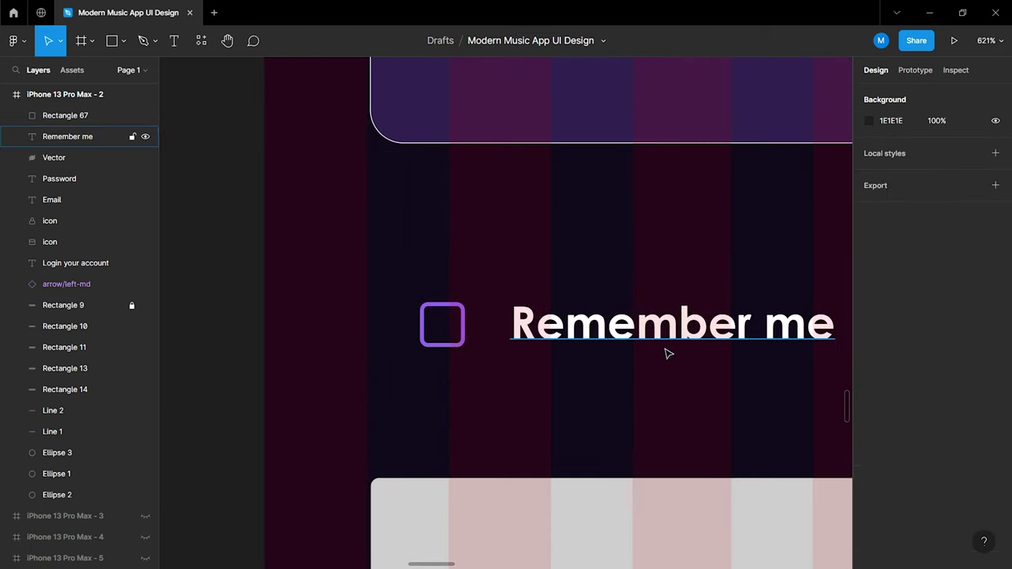
left_click(779, 346)
left_click(898, 388)
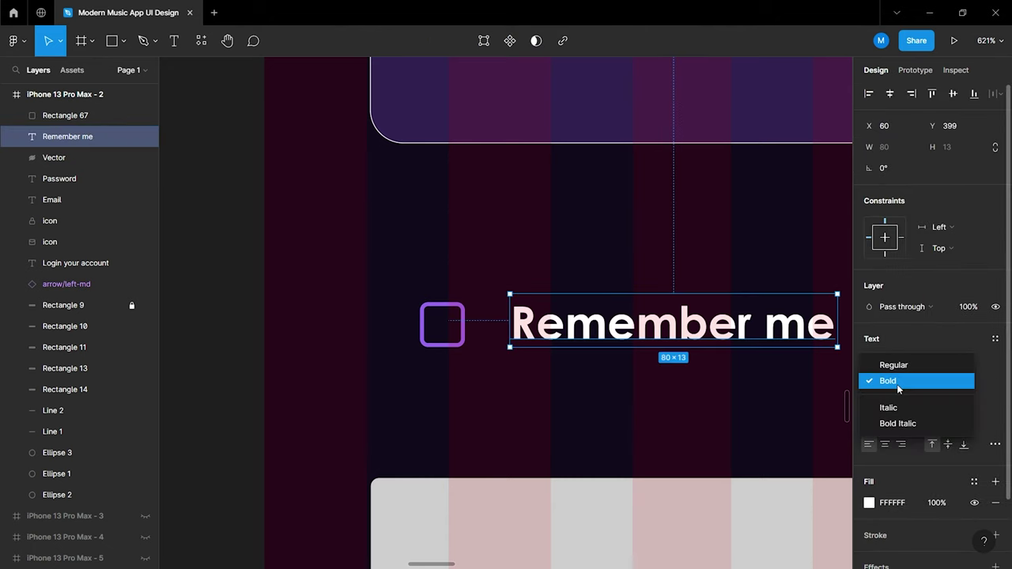
key("Escape")
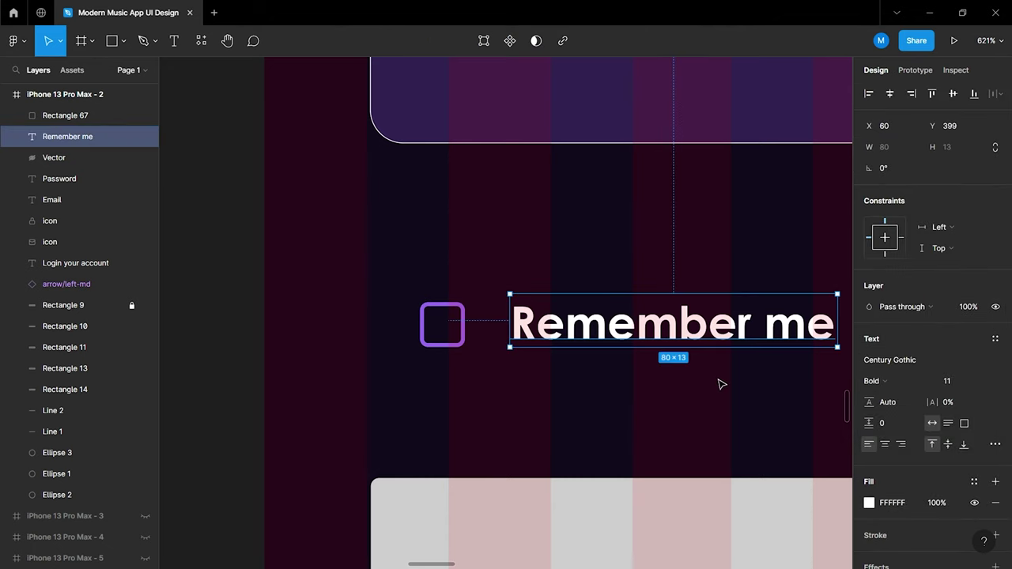
scroll(719, 385, "down", 2)
scroll(735, 386, "down", 3)
left_click(753, 387)
scroll(767, 388, "right", 3)
Unlock the grey button placeholder and round its corners to radius 15
scroll(736, 396, "down", 2)
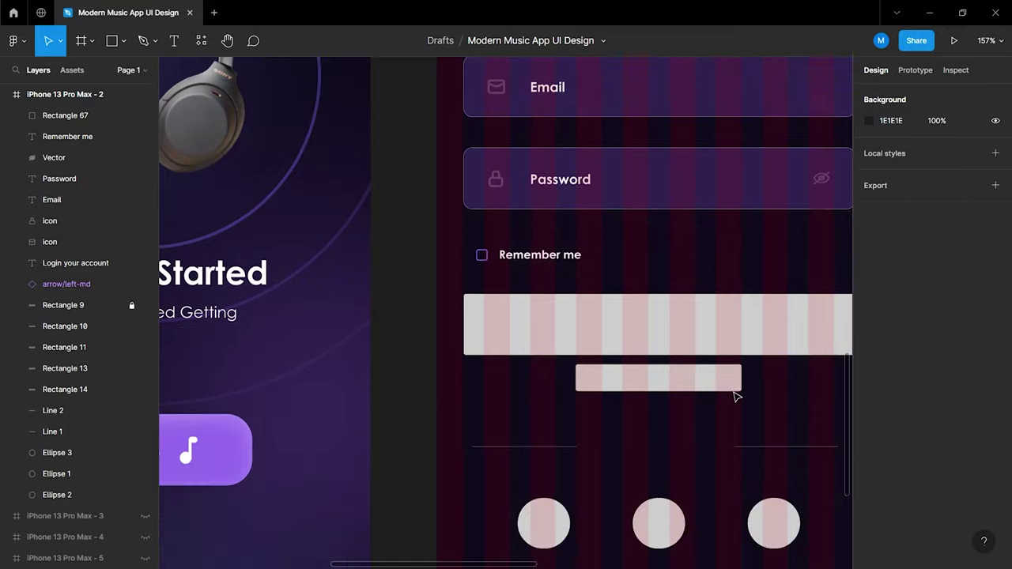
scroll(601, 357, "right", 3)
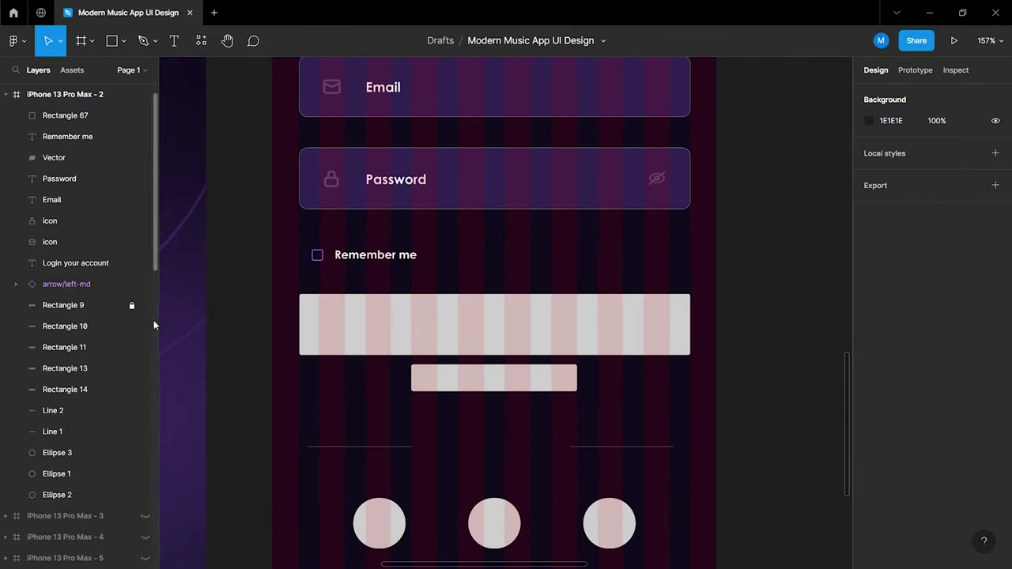
left_click(131, 305)
left_click(445, 336)
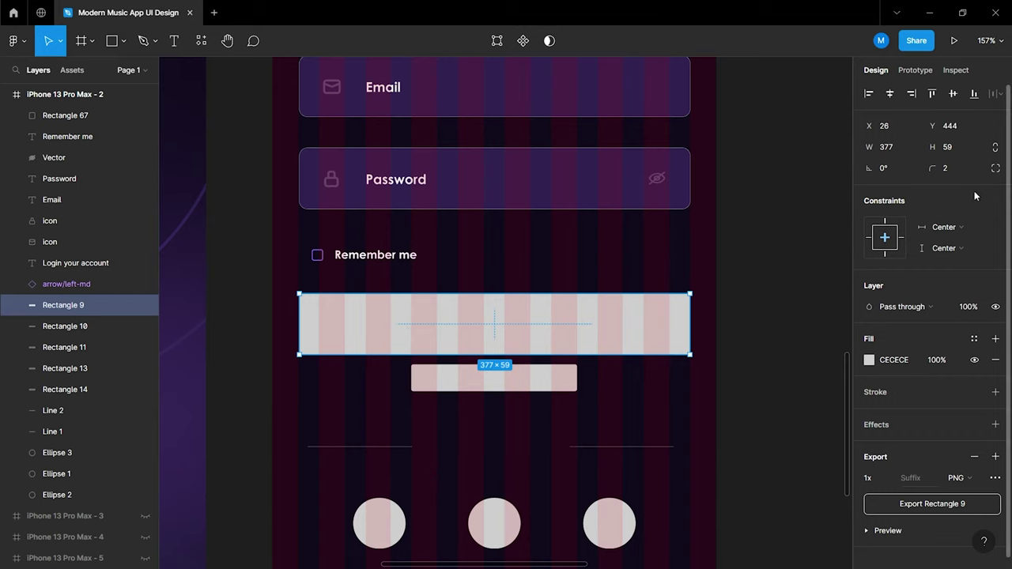
type("15")
key("Return")
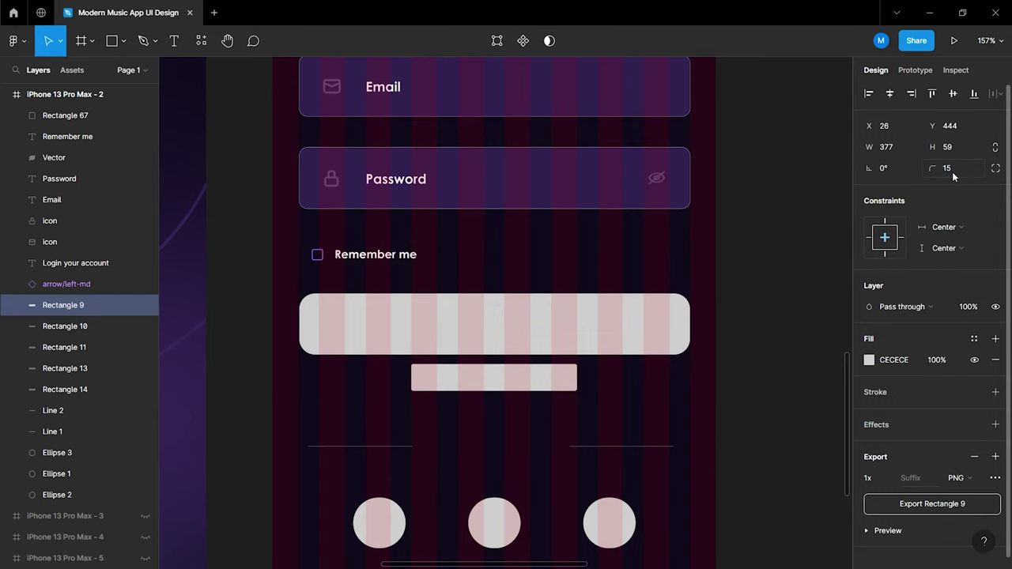
Fill the button bar with purple #9668EF sampled from the colour swatches
left_click(869, 360)
left_click(713, 421)
scroll(575, 340, "down", 3)
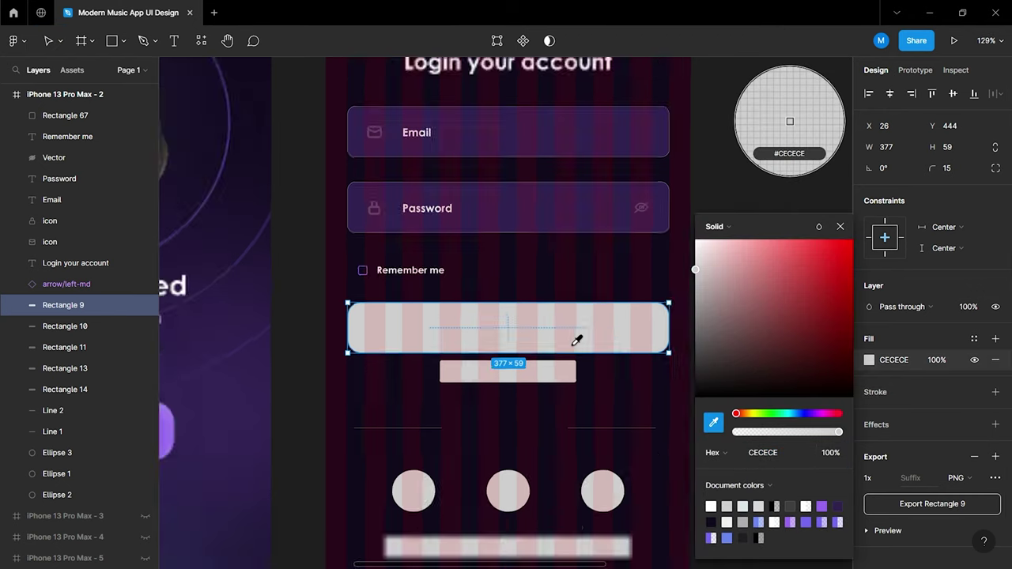
scroll(575, 342, "down", 3)
scroll(574, 341, "up", 3)
scroll(574, 341, "left", 4)
scroll(514, 287, "left", 2)
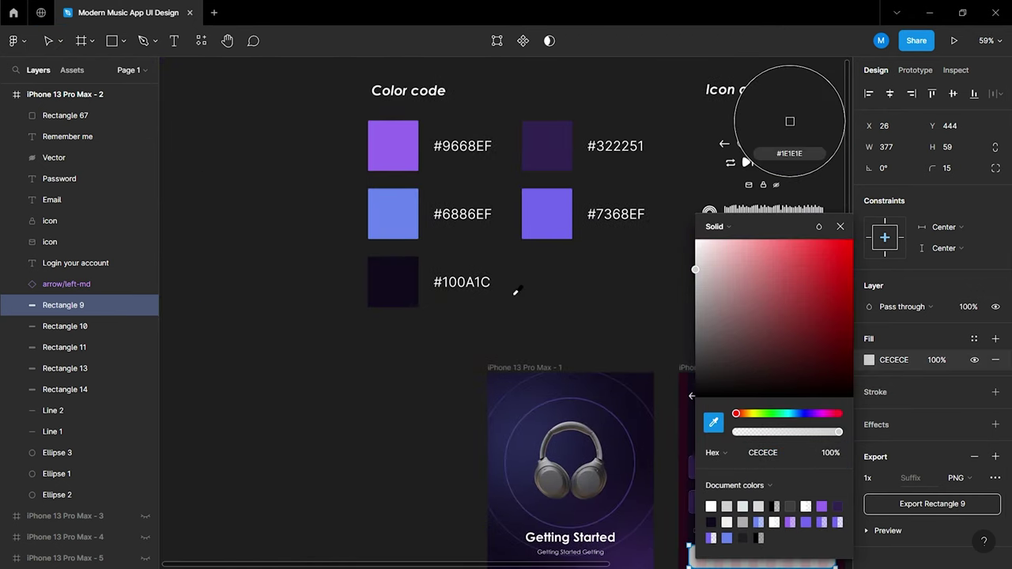
left_click(405, 143)
left_click(840, 227)
scroll(763, 310, "down", 3)
scroll(763, 310, "right", 3)
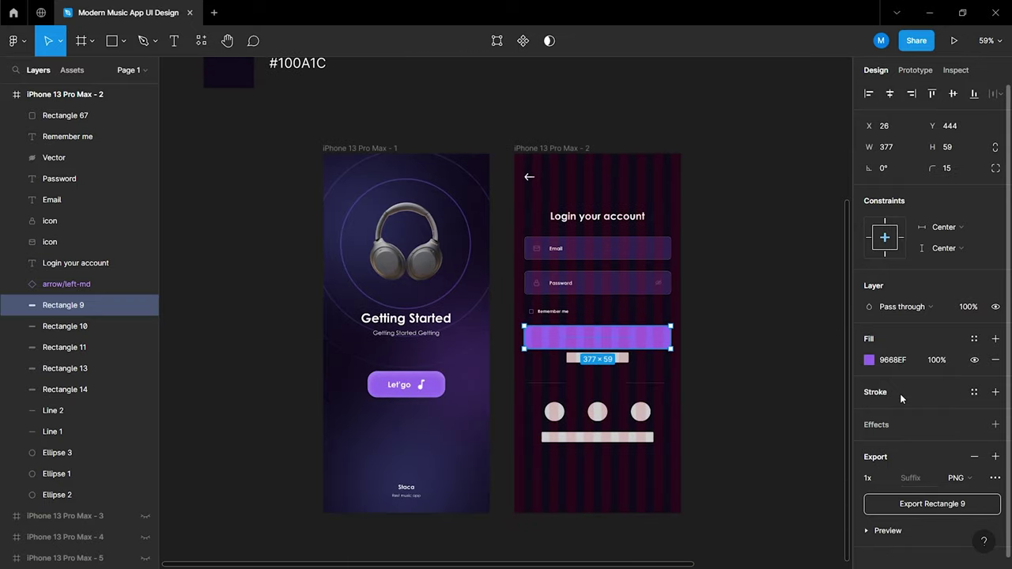
Add a white inner shadow (25%, blur 20) to the button bar
left_click(899, 426)
left_click(917, 446)
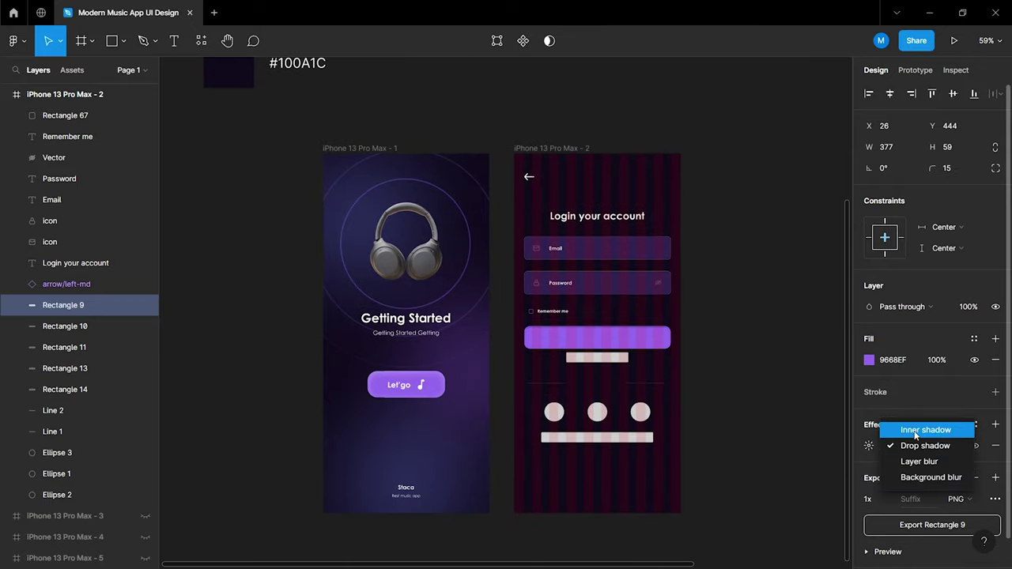
left_click(898, 427)
left_click(869, 445)
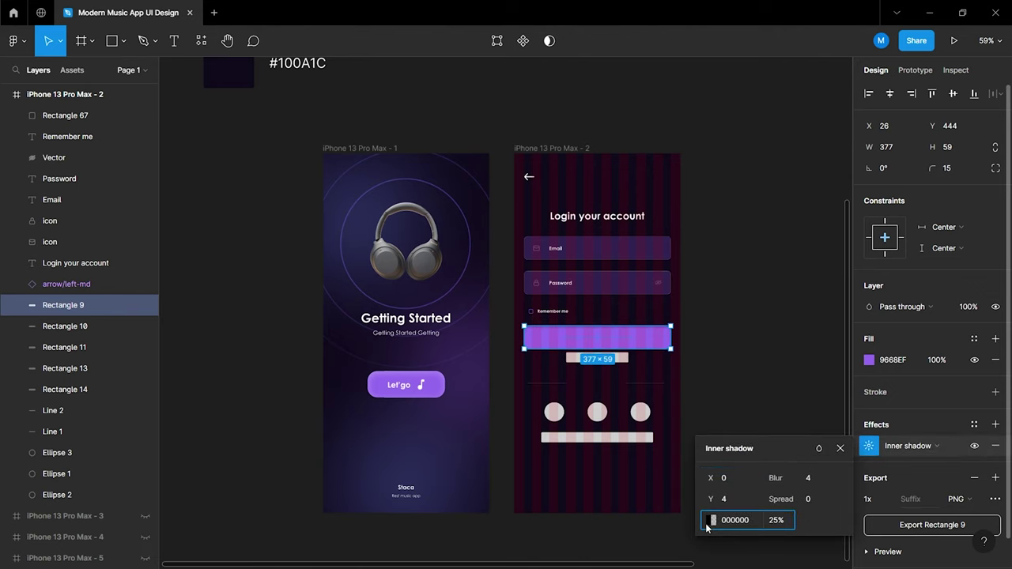
left_click(710, 520)
left_click_drag(607, 346, 537, 240)
left_click(681, 226)
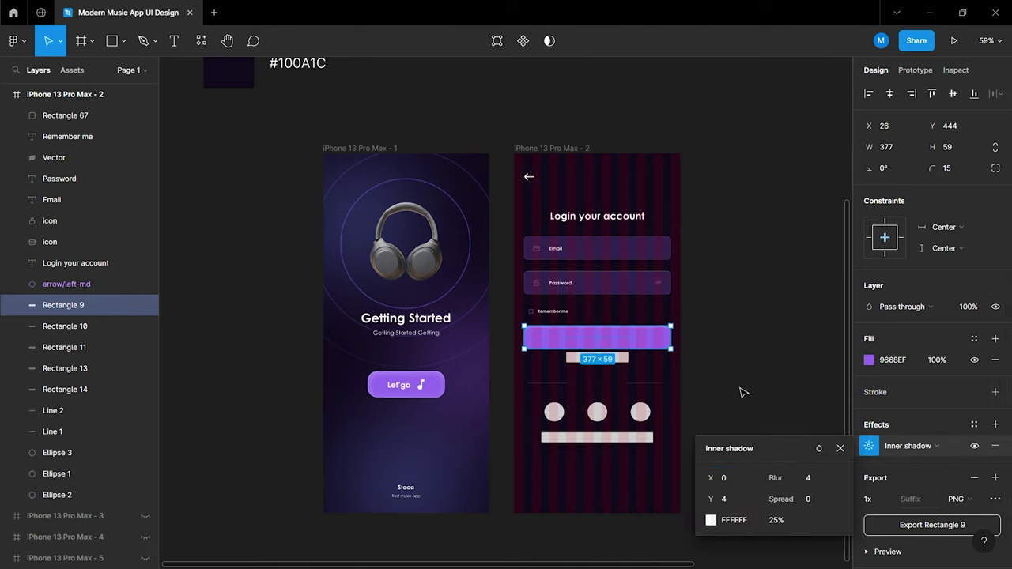
left_click(792, 478)
type("20")
left_click(781, 519)
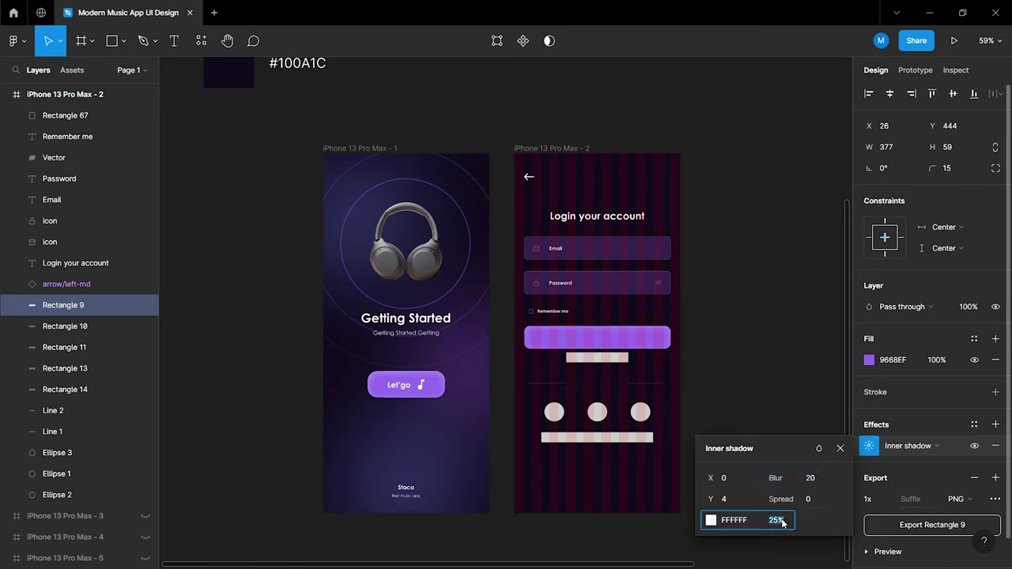
type("35")
left_click(841, 448)
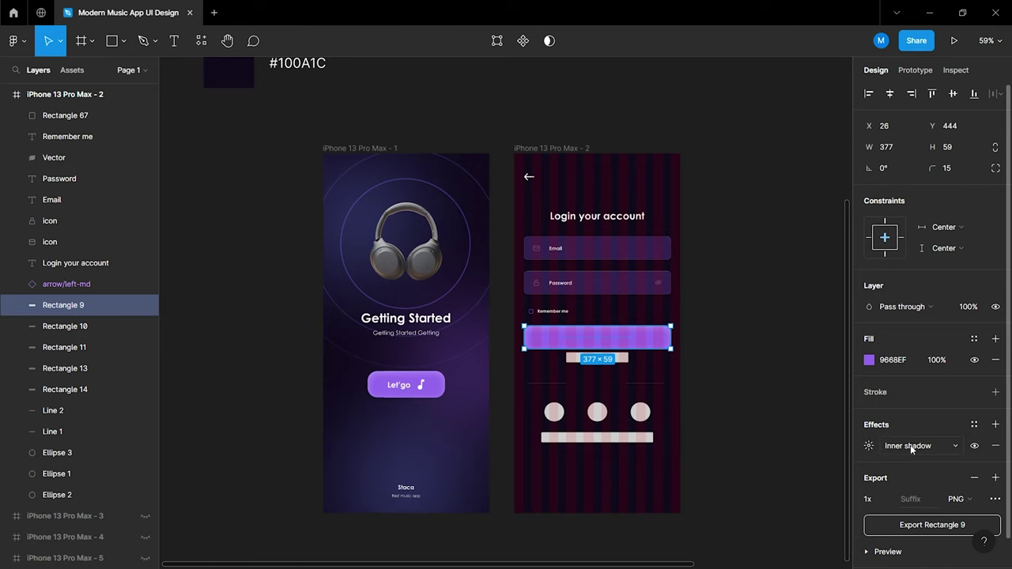
Add a drop shadow with blur 20 to the button bar
left_click(994, 424)
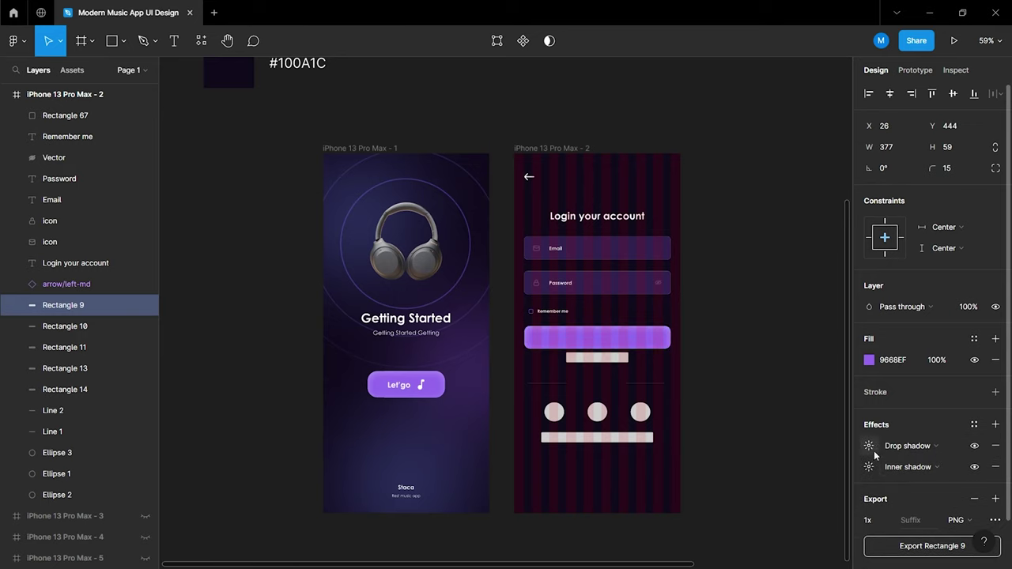
left_click(869, 447)
type("20")
left_click(772, 522)
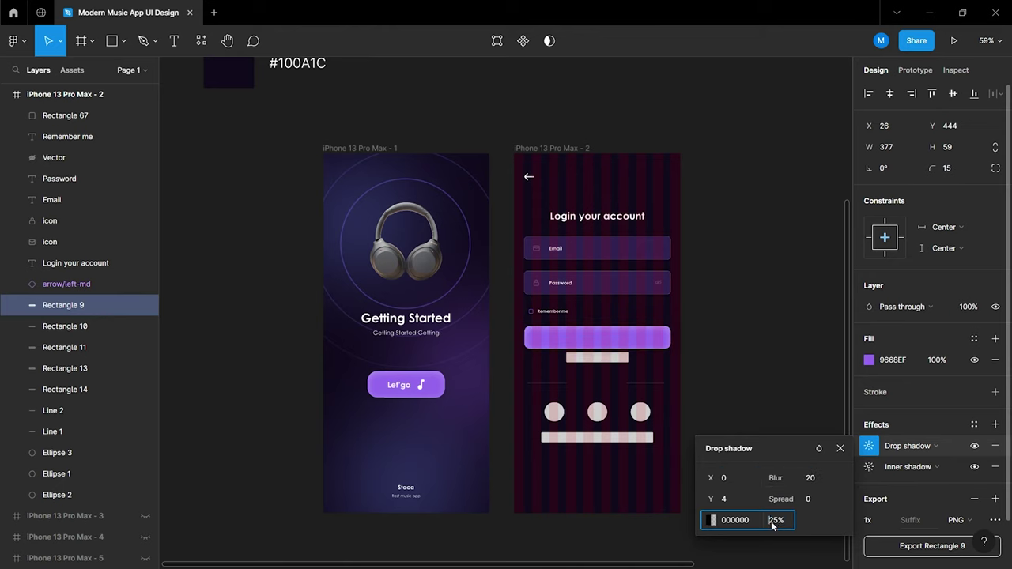
left_click(731, 401)
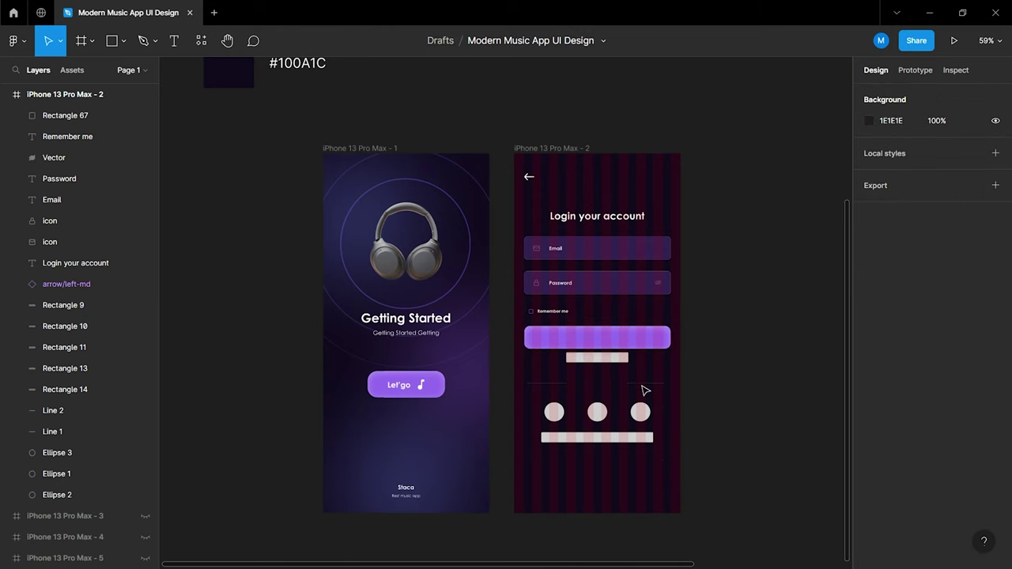
scroll(596, 375, "up", 3, "ctrl")
scroll(599, 375, "up", 3, "ctrl")
Add a 'Login' label at font size 14 on the purple button
scroll(609, 369, "up", 2, "ctrl")
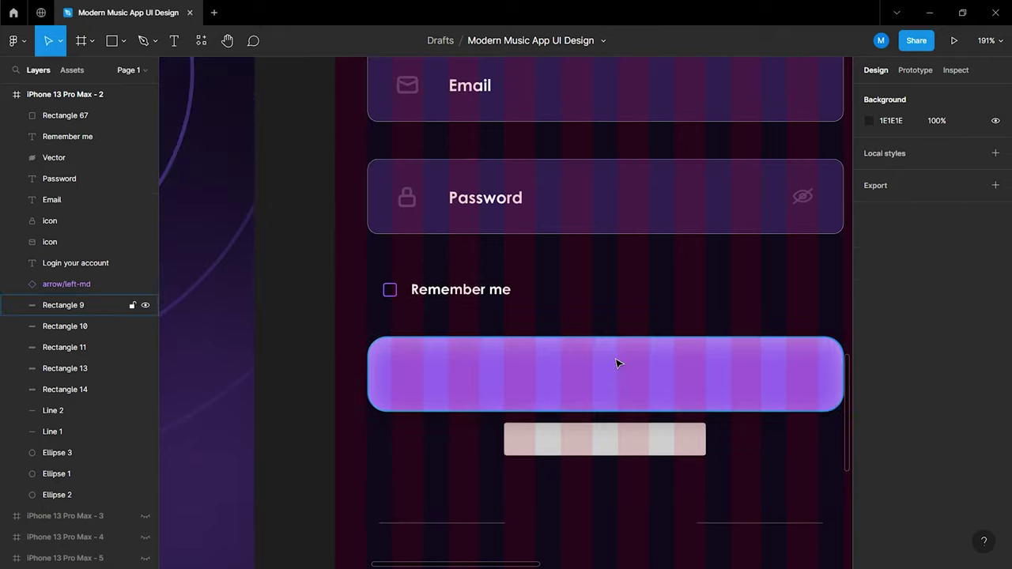
left_click(181, 49)
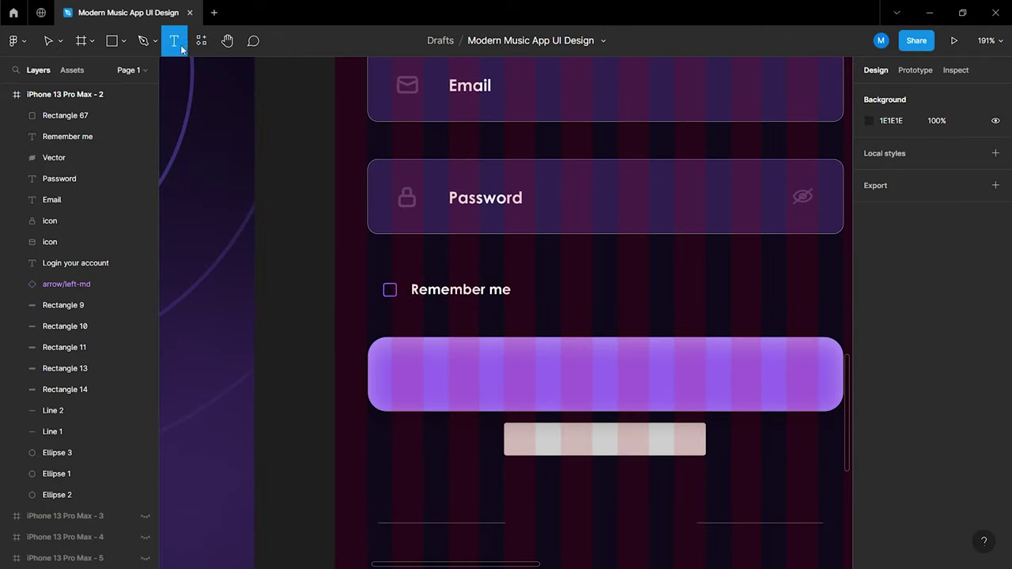
left_click(513, 371)
type("Login")
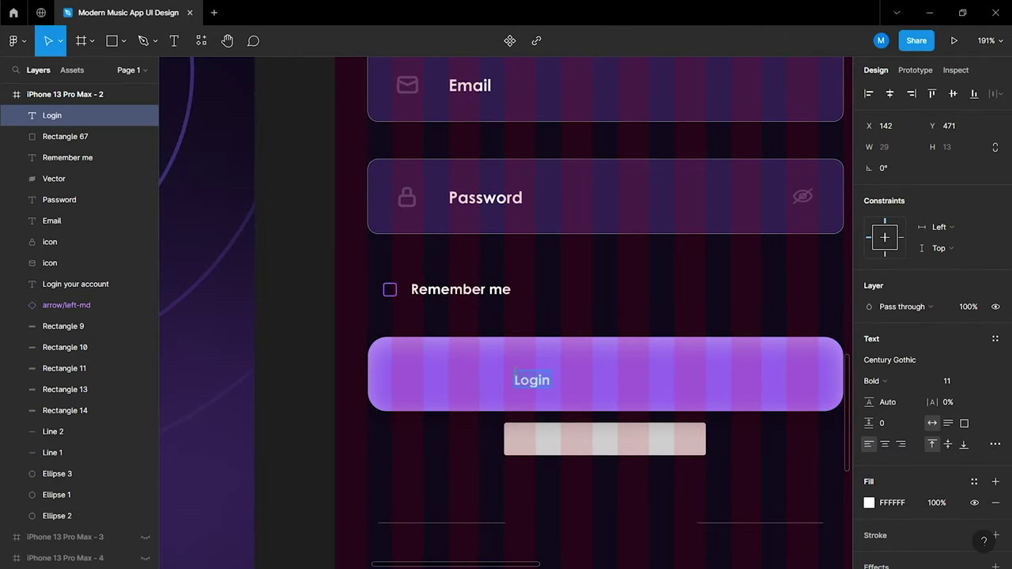
type("14")
key("Return")
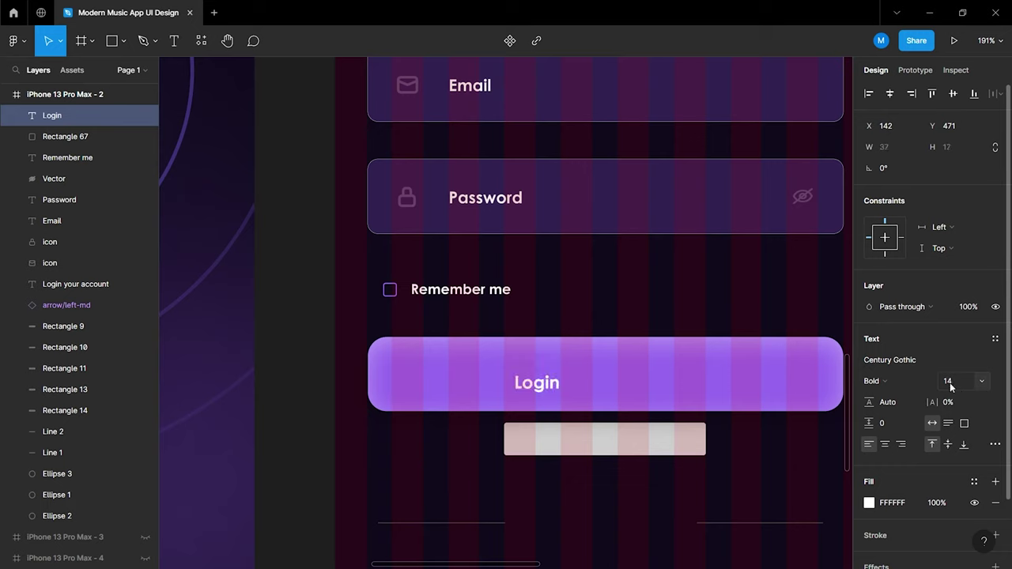
Centre the Login label horizontally and vertically on the button
left_click(687, 343, "shift")
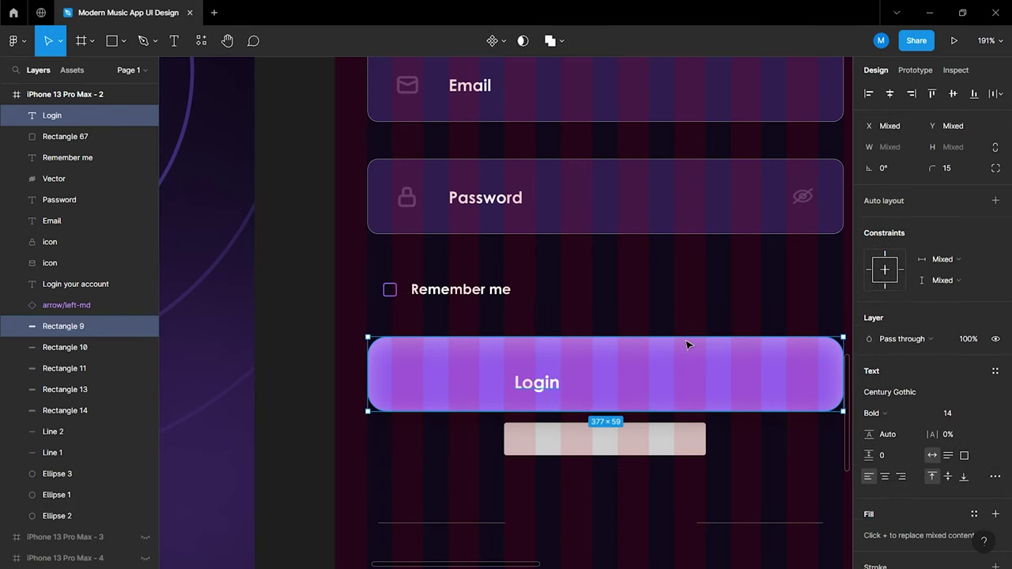
left_click(892, 94)
left_click(952, 93)
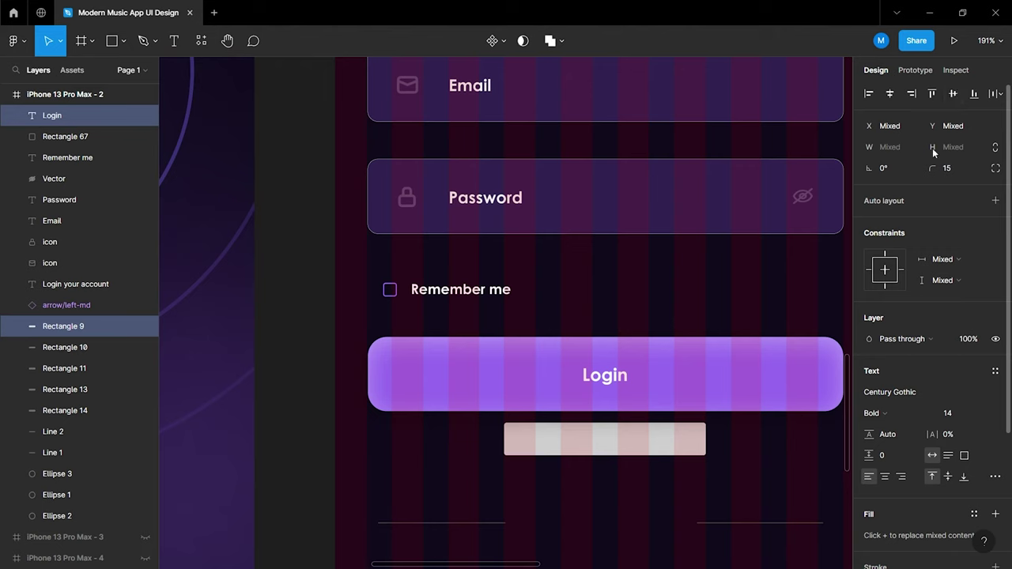
left_click(785, 455)
scroll(763, 449, "right", 3)
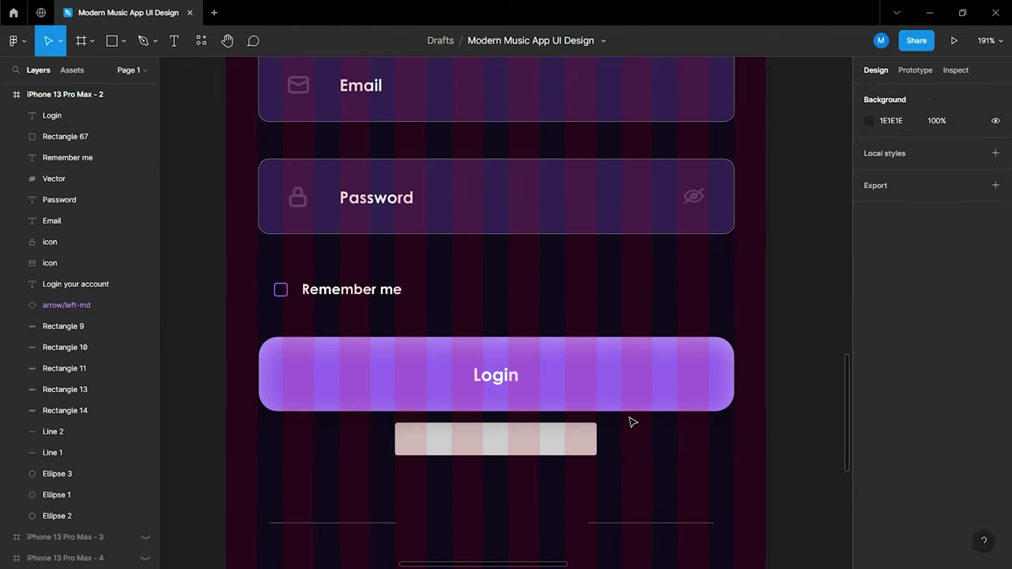
scroll(546, 420, "down", 2)
scroll(471, 364, "down", 3)
scroll(479, 355, "up", 4)
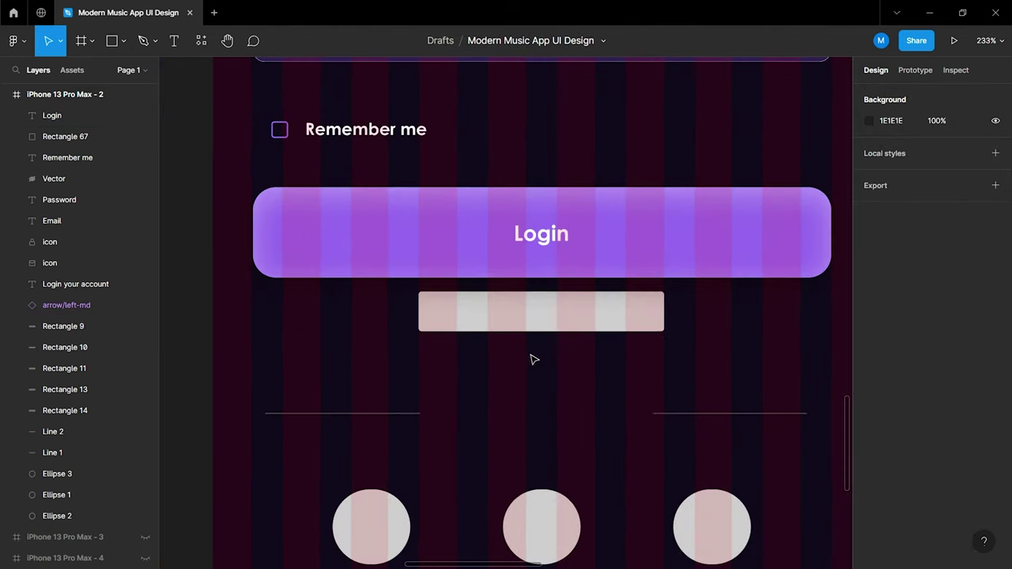
Duplicate the Login label below and retype it as 'Forgot the password'
left_click(541, 234)
left_click_drag(541, 234, 534, 374)
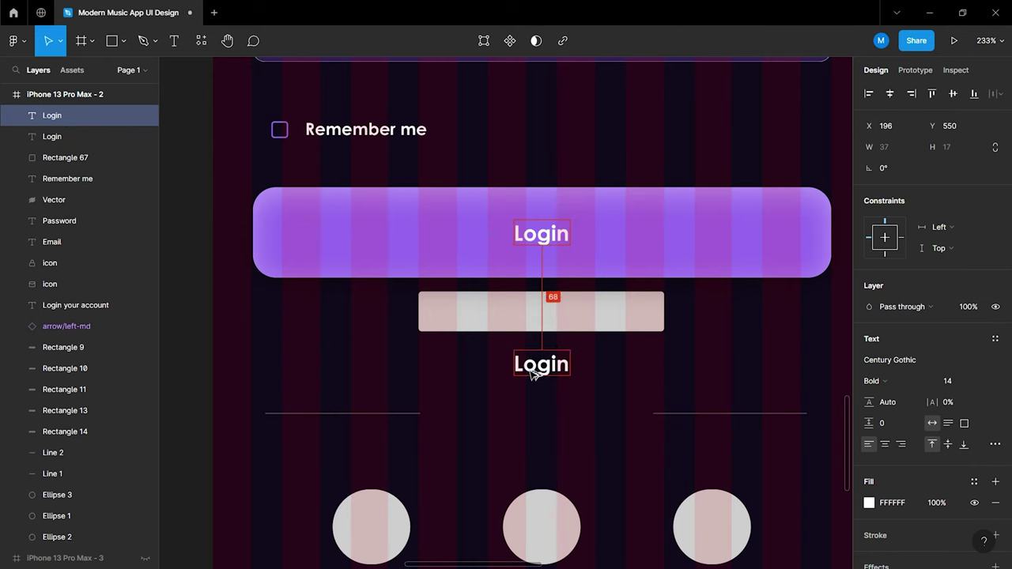
double_click(532, 370)
type("Forgot the password")
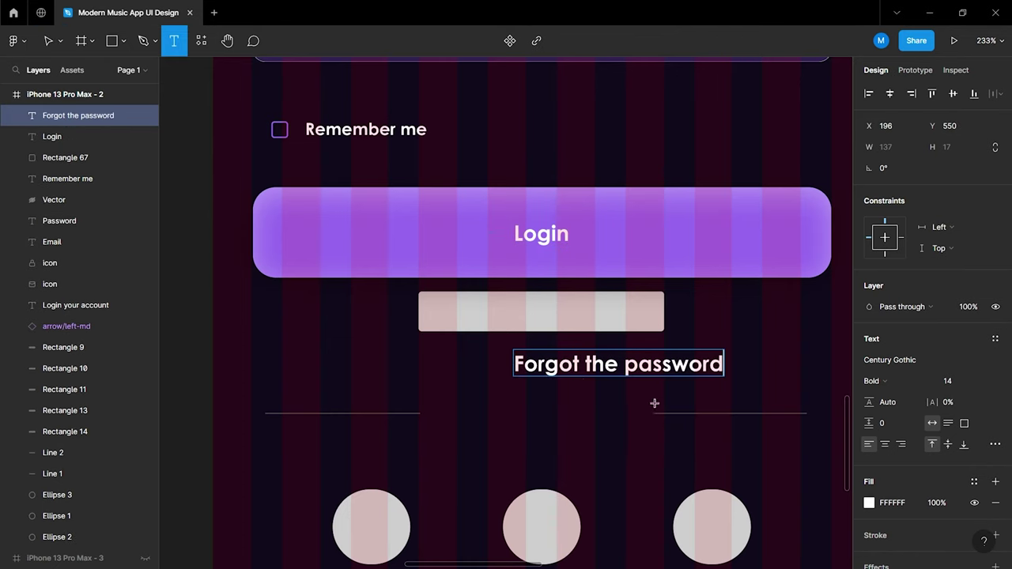
key("ctrl+a")
Colour the 'Forgot the password' text purple #9668EF
left_click(869, 502)
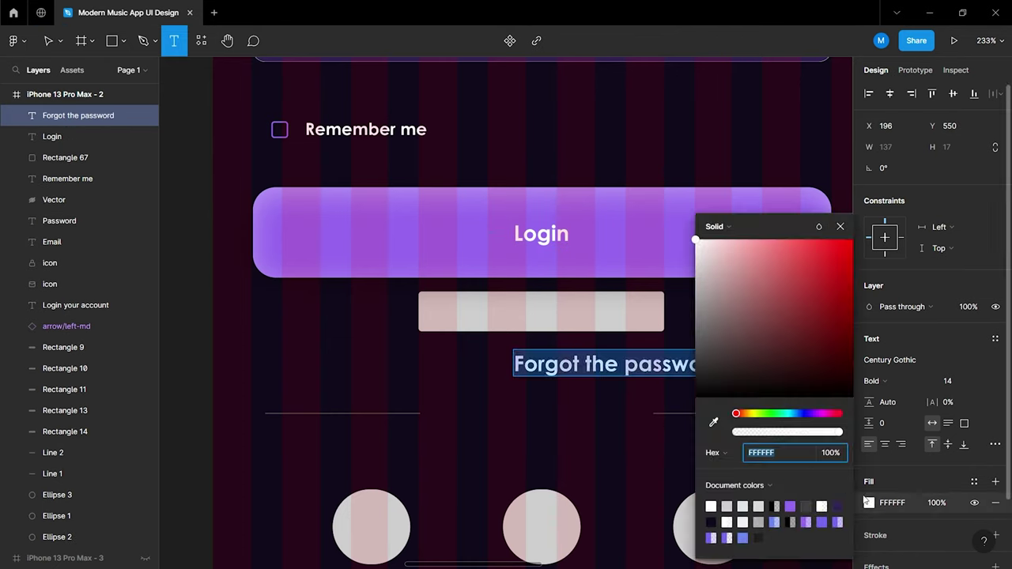
left_click(713, 422)
scroll(547, 376, "down", 5)
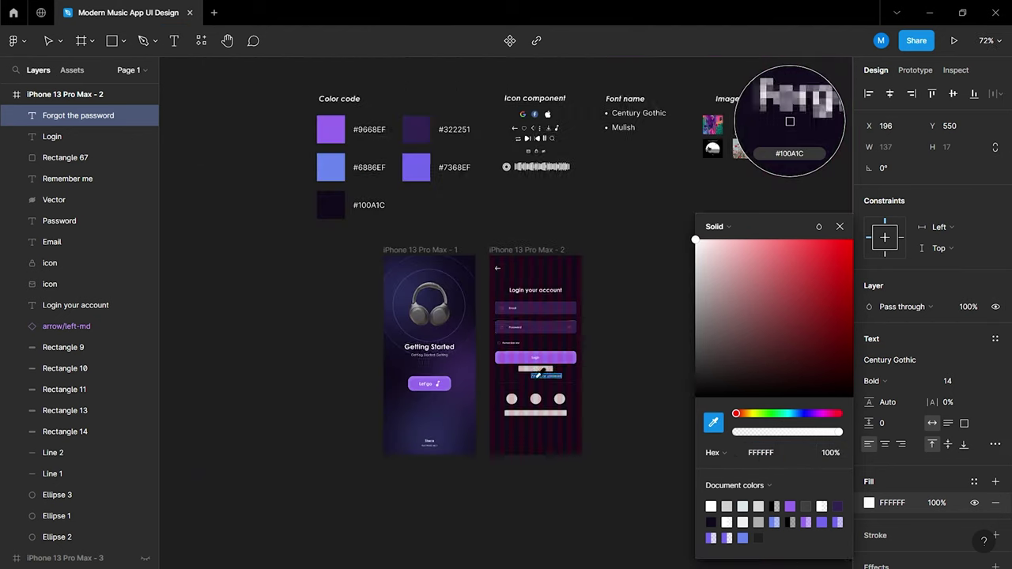
left_click(340, 132)
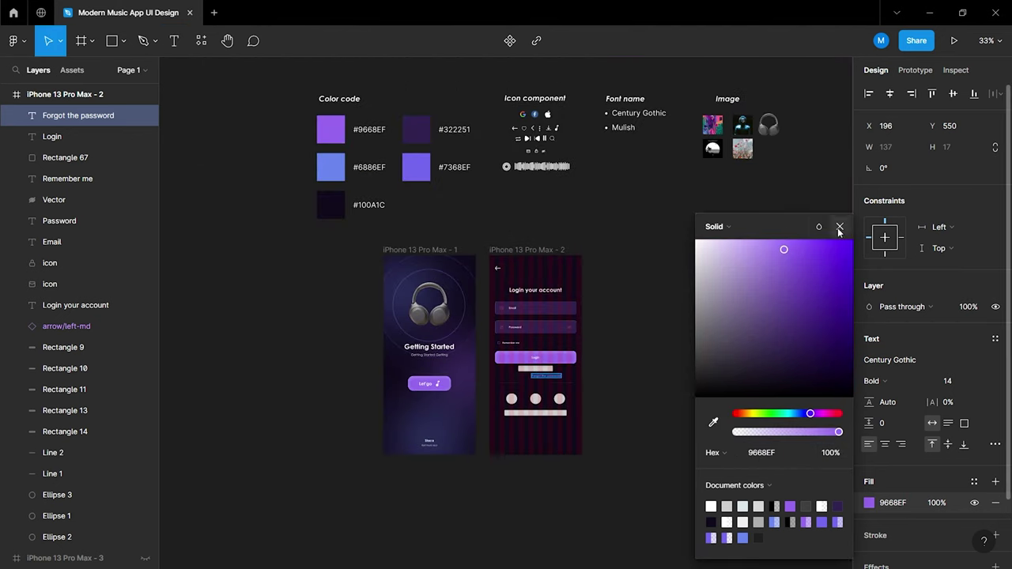
left_click(840, 227)
scroll(538, 390, "up", 3)
scroll(554, 371, "up", 2)
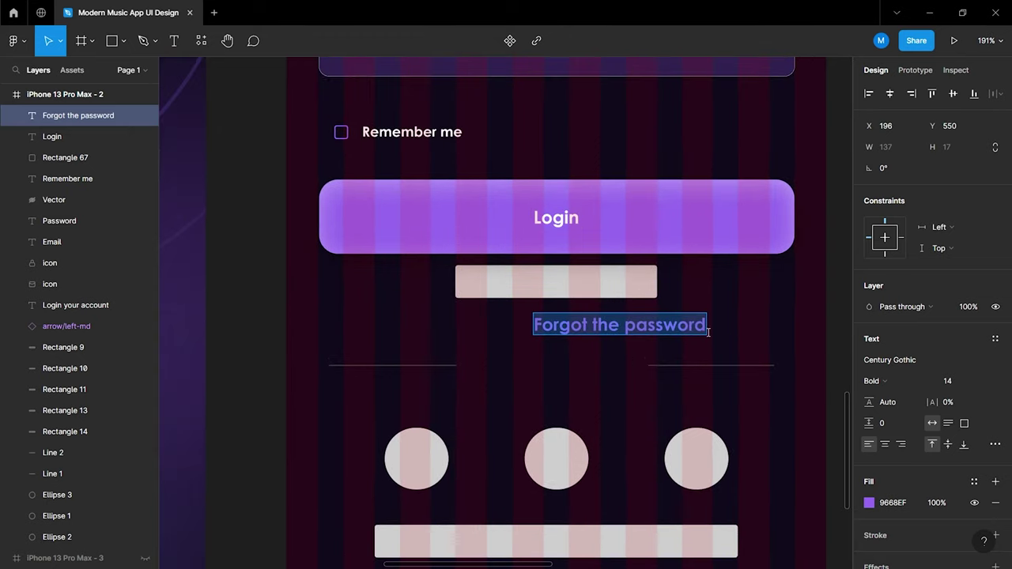
Set the text to size 13, place it on the pink placeholder, and delete the placeholder
left_click(947, 381)
type("13")
key("Return")
left_click_drag(661, 336, 603, 291)
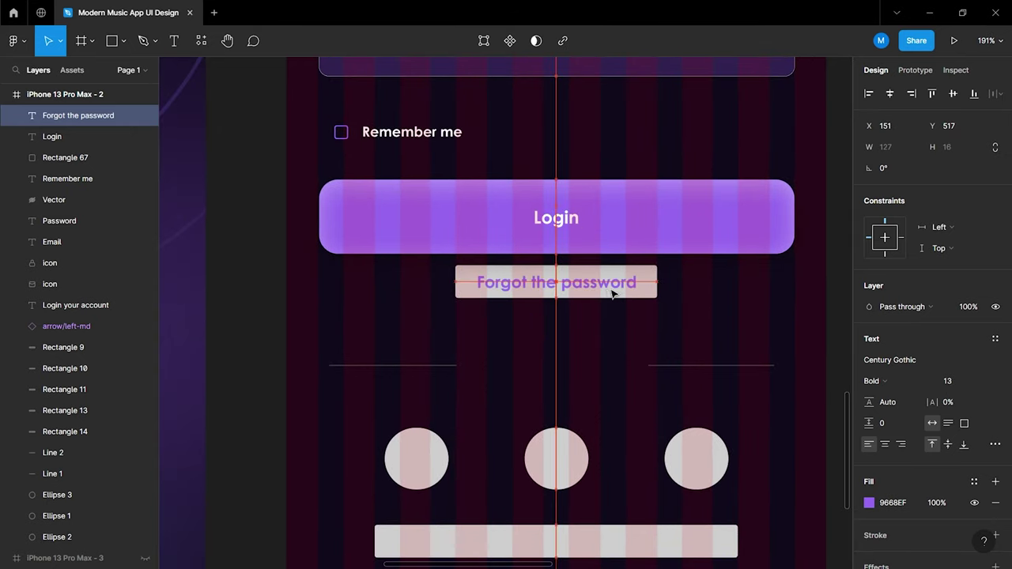
left_click(656, 287)
key("Delete")
scroll(622, 336, "down", 3)
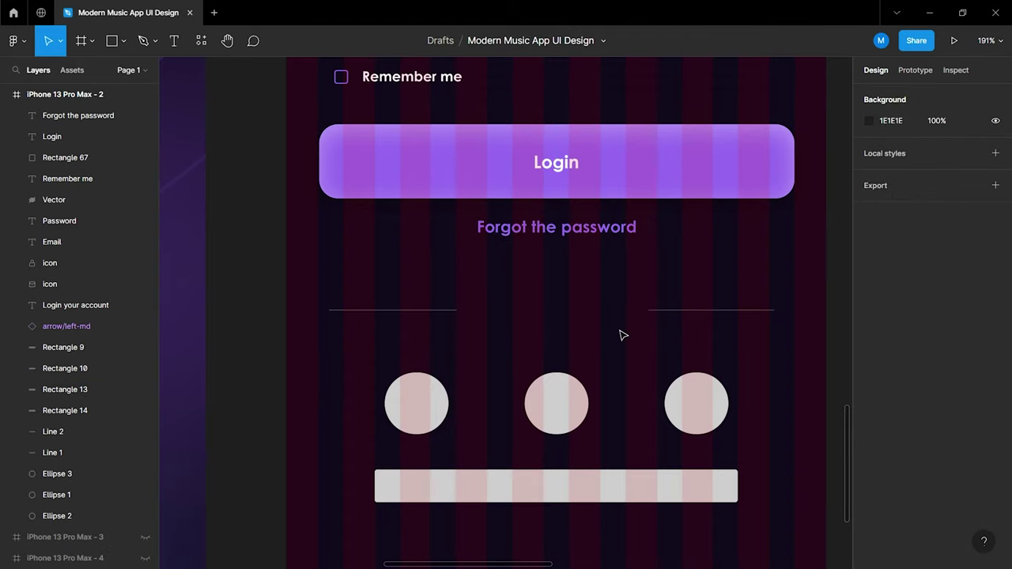
Duplicate the 'Forgot the password' text below it and retype the copy as 'or continue with'
scroll(557, 310, "up", 2)
scroll(557, 311, "up", 2)
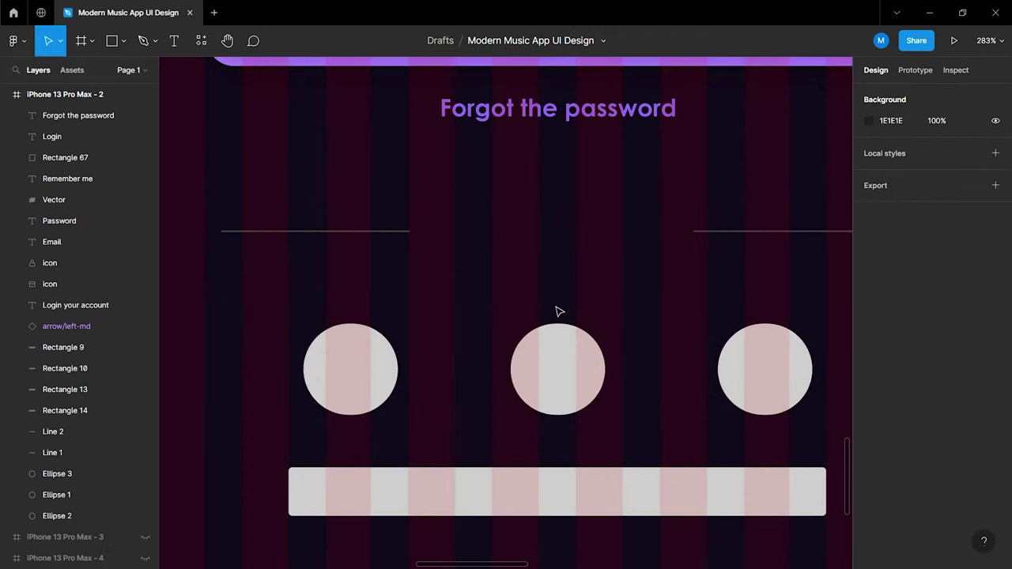
scroll(556, 311, "up", 2)
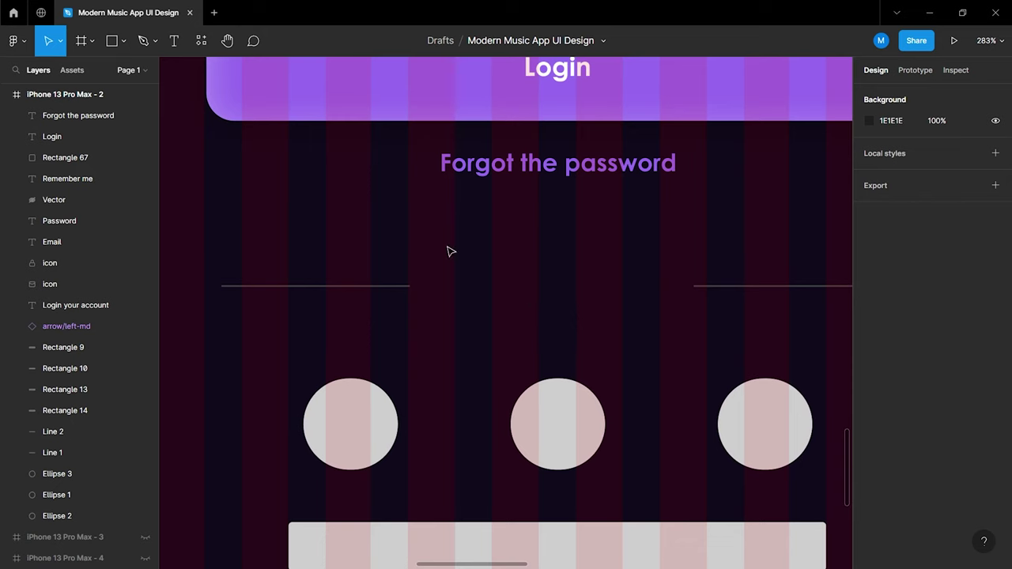
left_click(514, 174)
left_click_drag(519, 177, 515, 292)
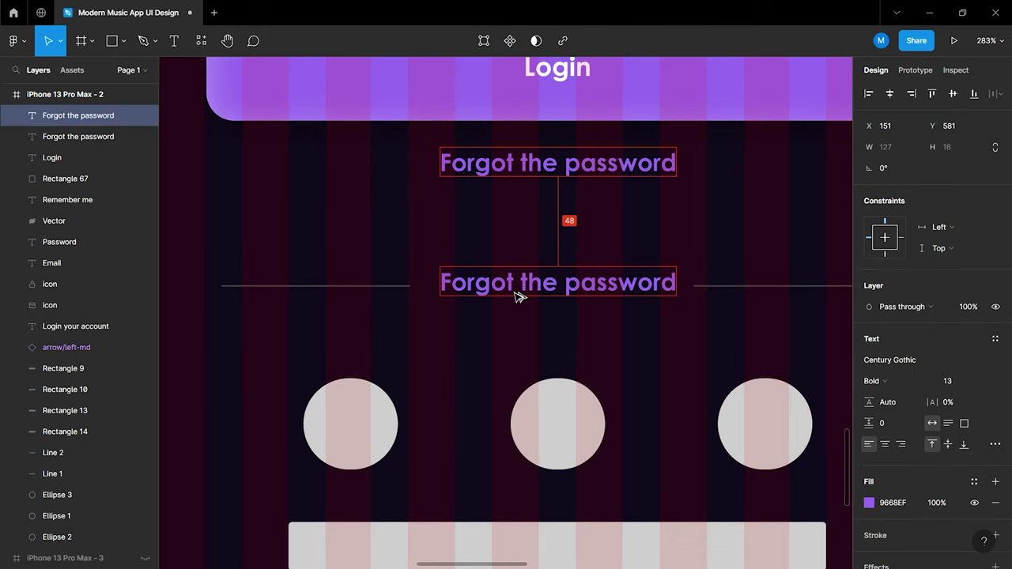
key("Return")
type("or continue with")
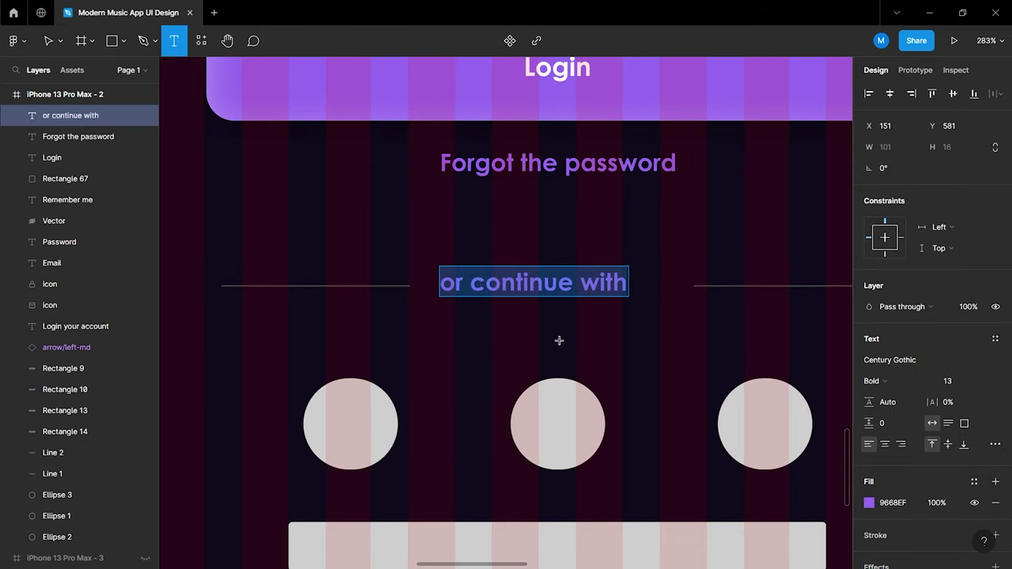
Make the 'or continue with' label white and centre it horizontally in the frame
left_click(869, 502)
left_click_drag(752, 355, 685, 228)
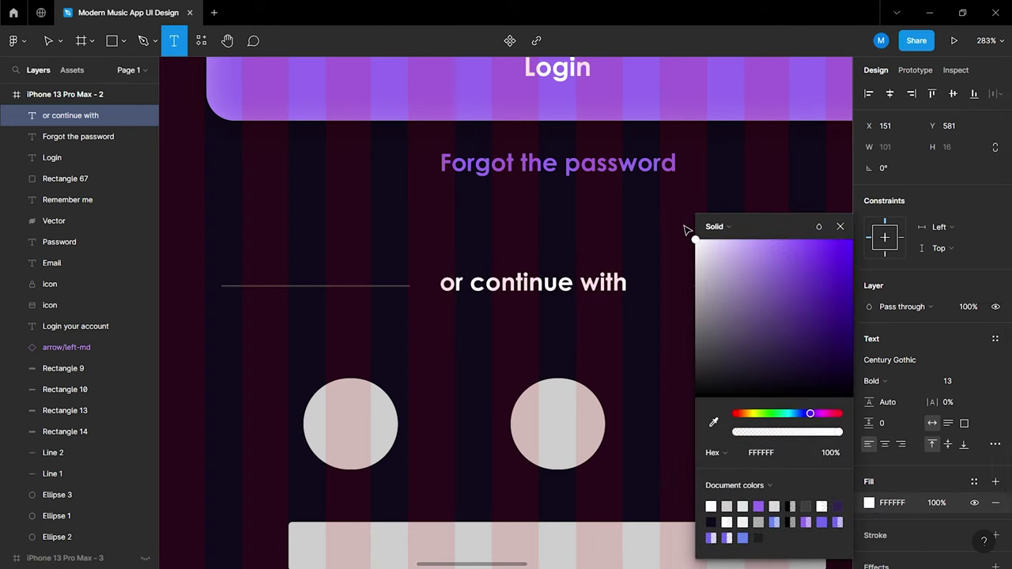
left_click(840, 226)
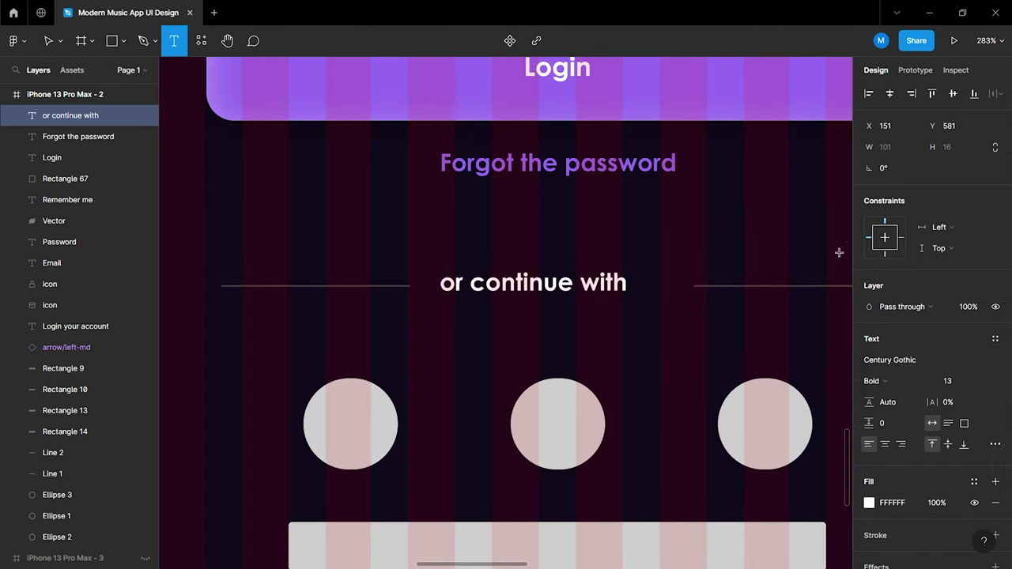
left_click(691, 392)
left_click(621, 337)
left_click(585, 286)
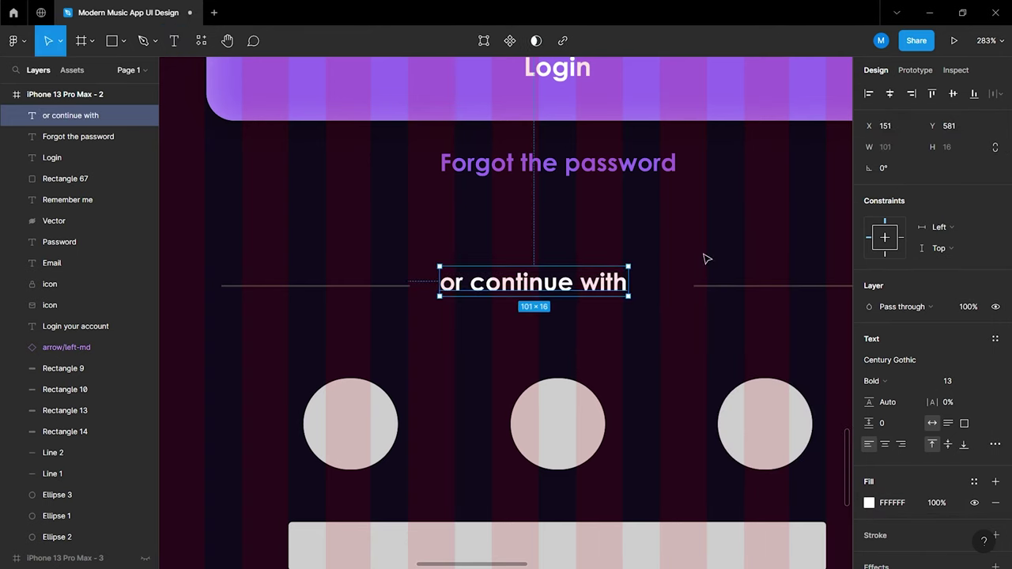
left_click(889, 94)
left_click(788, 212)
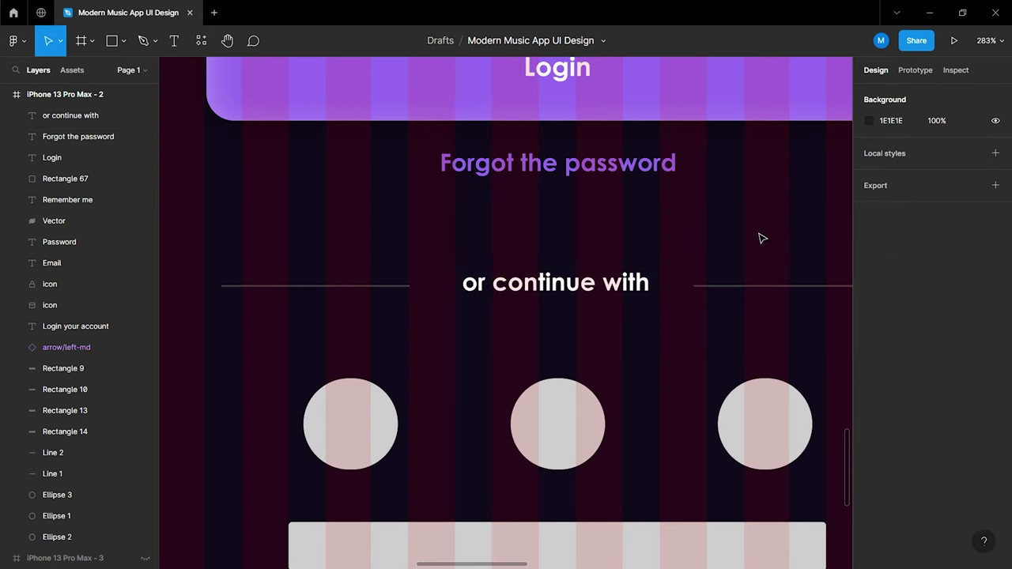
Set the stroke of both divider lines to FFFFFF
left_click(731, 298)
left_click(370, 285, "shift")
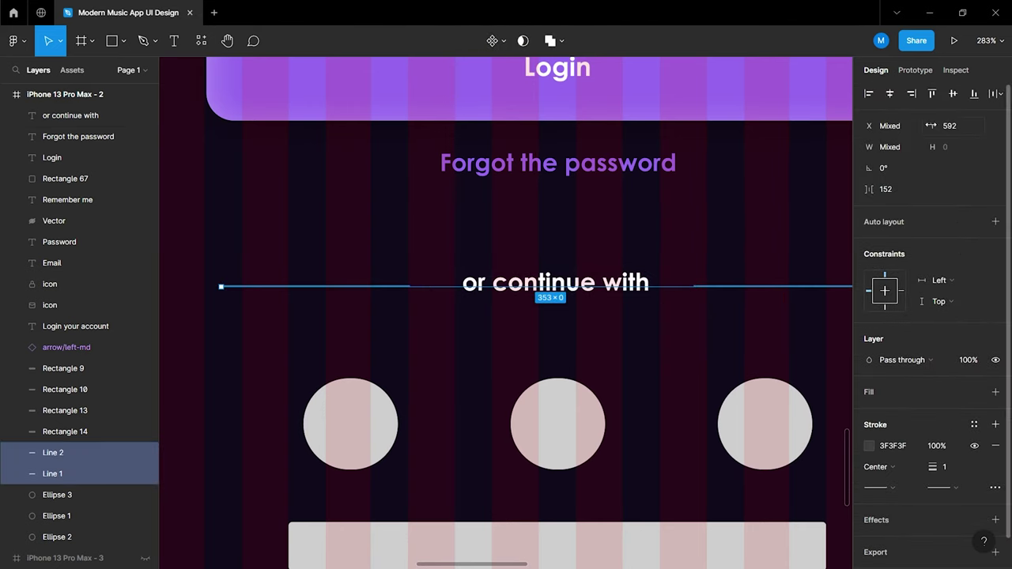
left_click(870, 446)
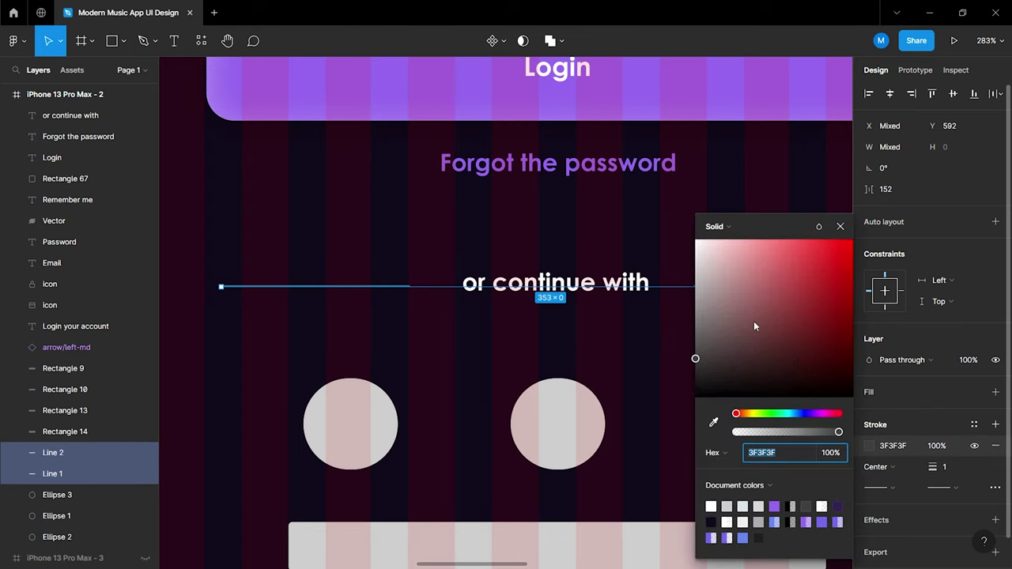
type("FFFFFF")
key("Return")
left_click(840, 227)
key("Escape")
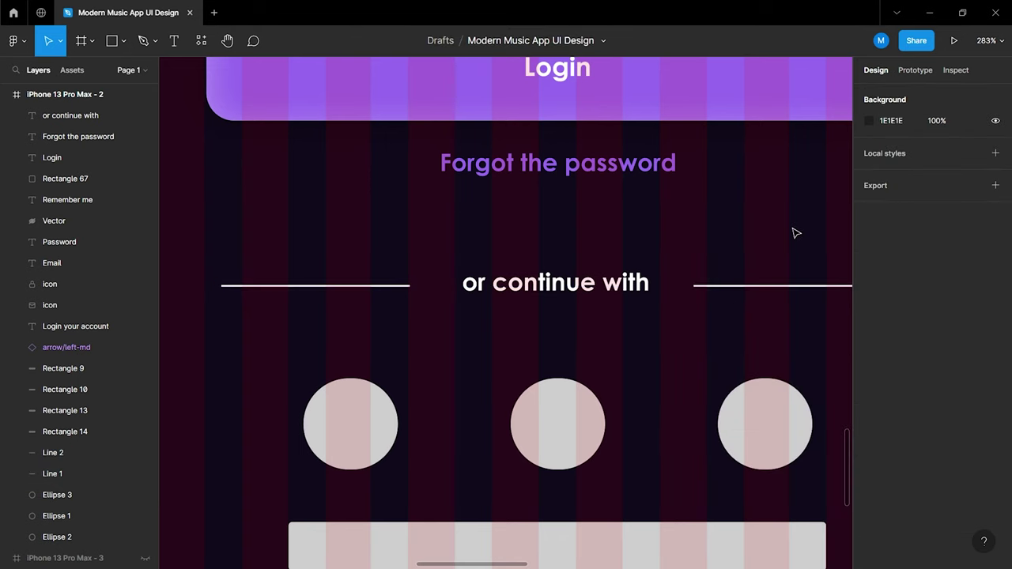
scroll(793, 233, "down", 3)
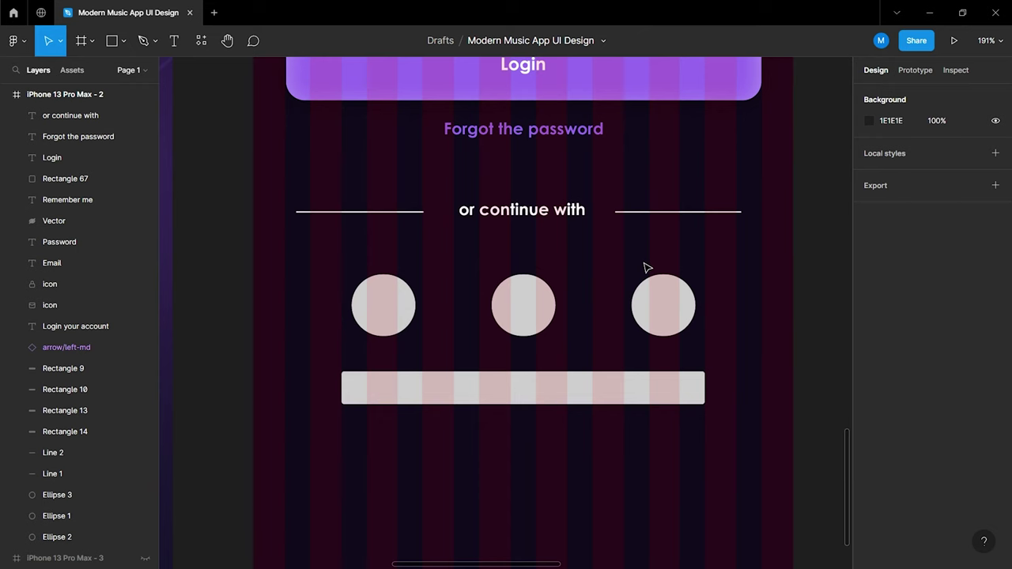
Give all three social circles a 20% fill opacity
left_click(668, 308)
left_click(522, 310, "shift")
left_click(407, 310, "shift")
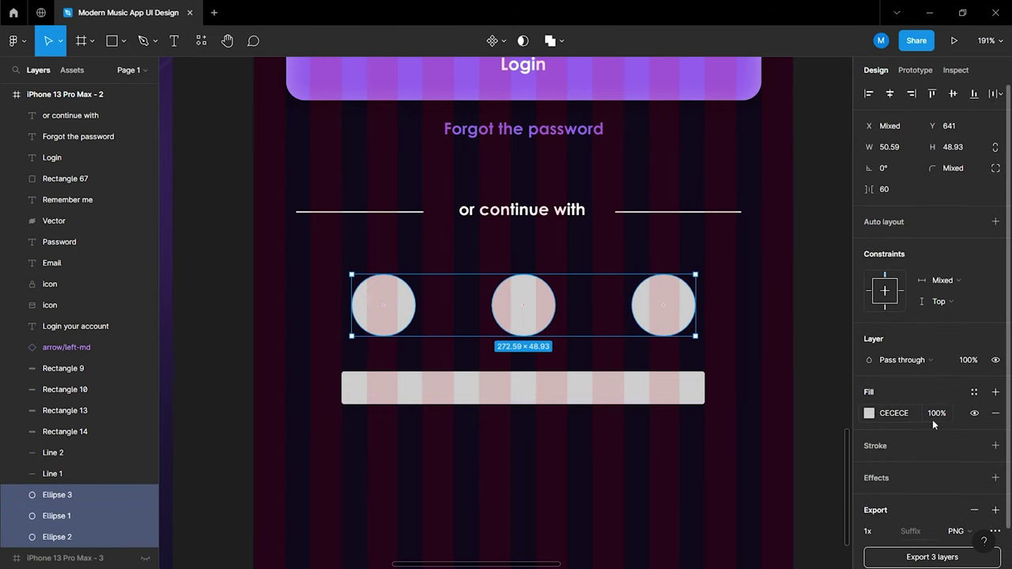
scroll(949, 414, "down", 2)
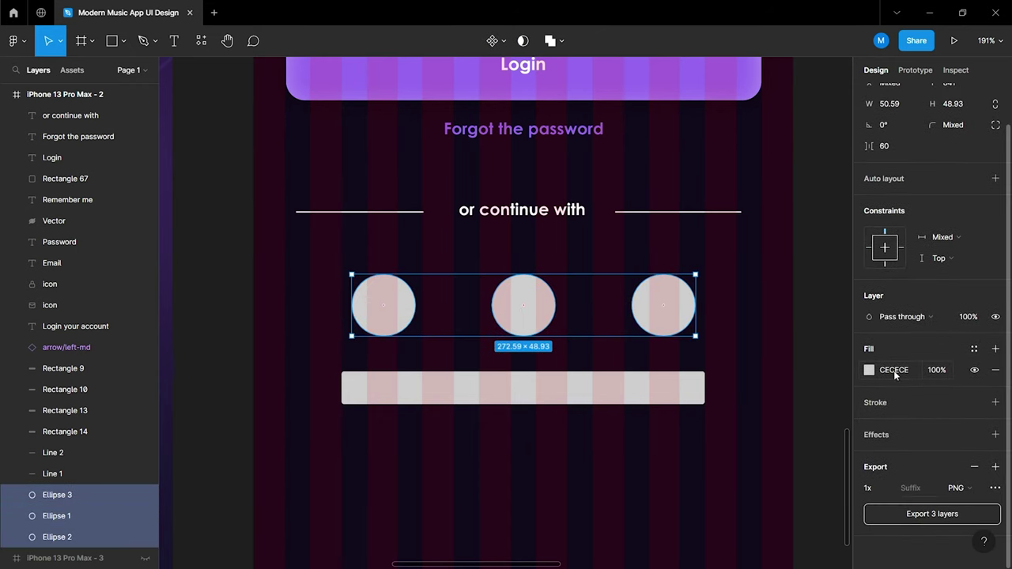
type("20")
key("Return")
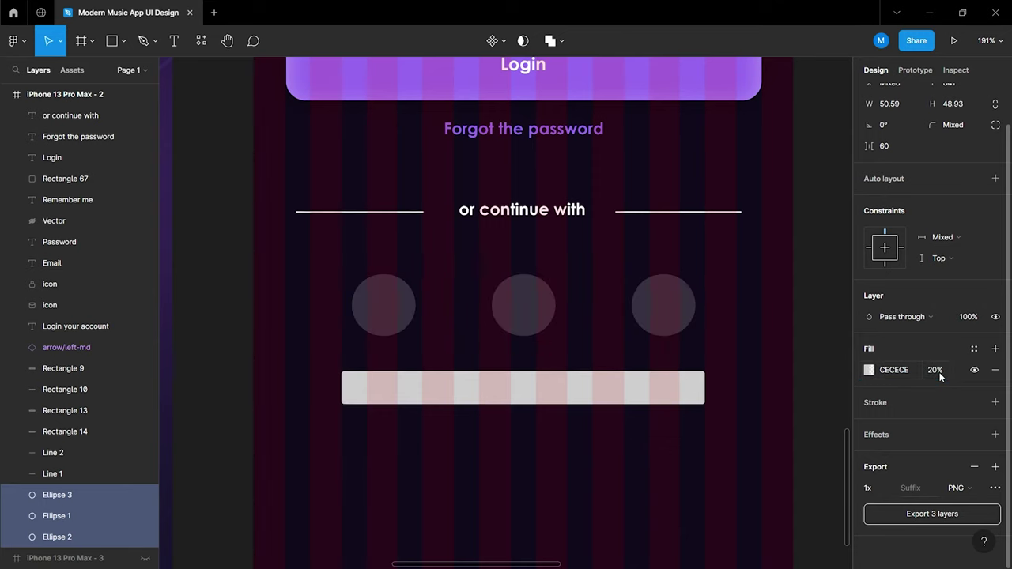
Add a thin white outline to the three circles
left_click(994, 402)
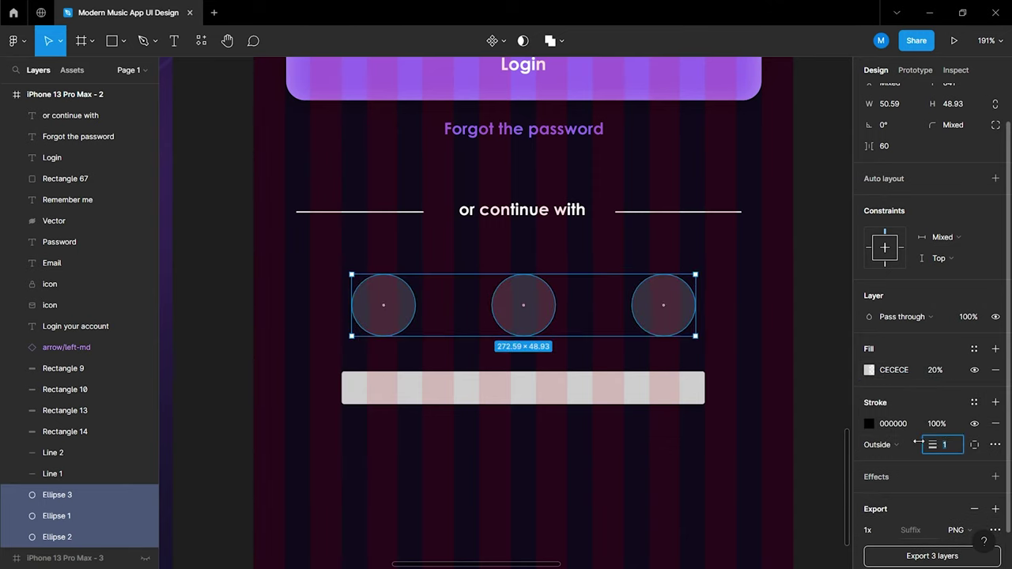
left_click(869, 424)
left_click_drag(784, 375, 650, 237)
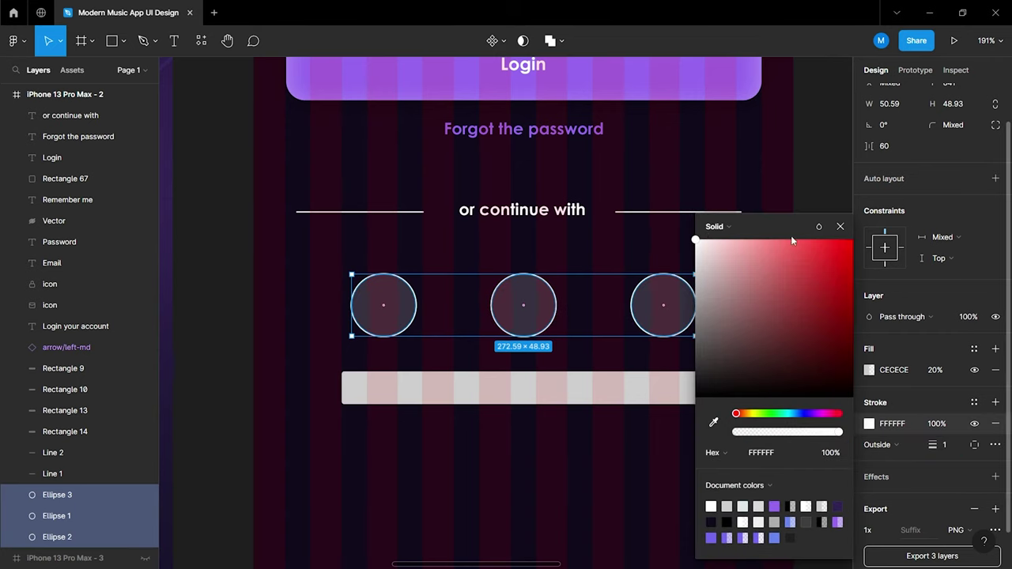
left_click(841, 227)
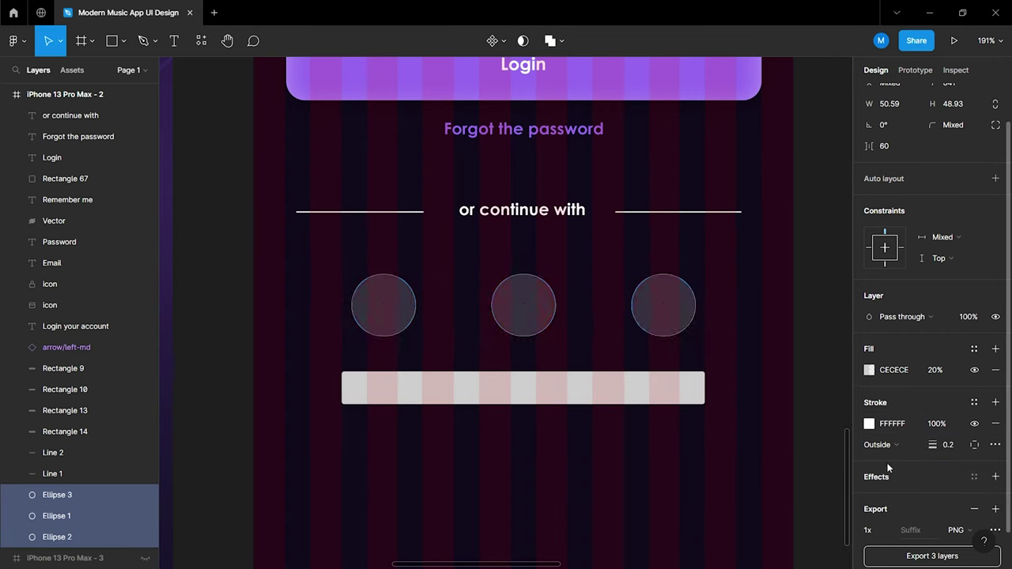
left_click(770, 434)
scroll(765, 427, "down", 3, "ctrl")
Duplicate the Google icon from the icon set into the login frame
scroll(765, 428, "up", 3)
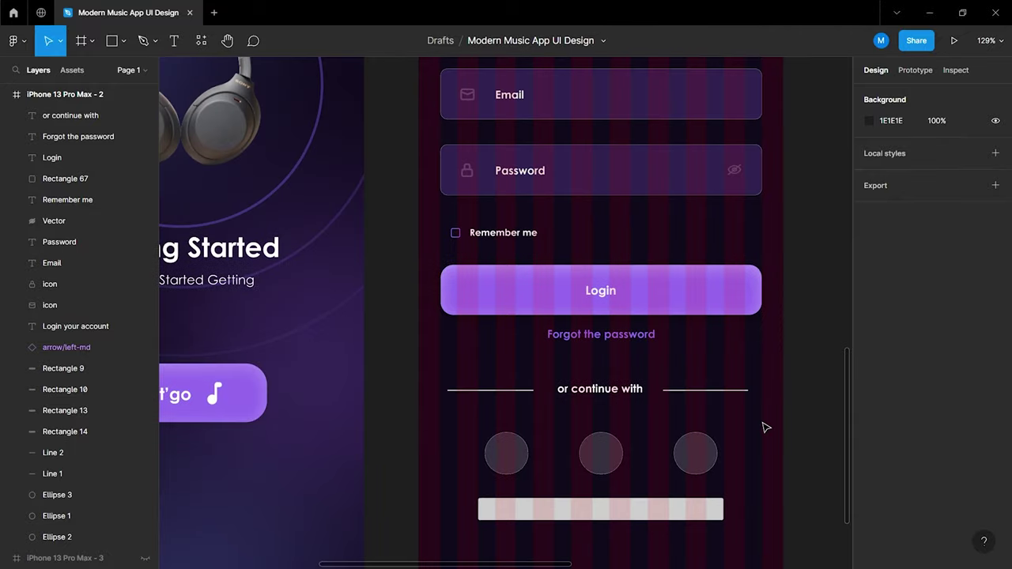
scroll(763, 427, "down", 3, "ctrl")
scroll(762, 427, "right", 3)
scroll(757, 426, "up", 4)
scroll(757, 426, "up", 5)
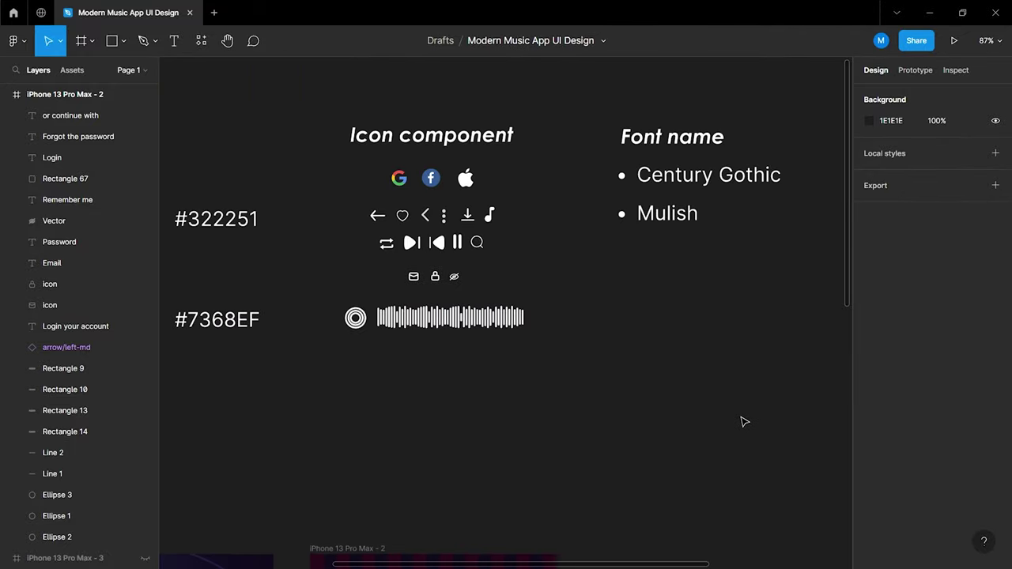
double_click(400, 180)
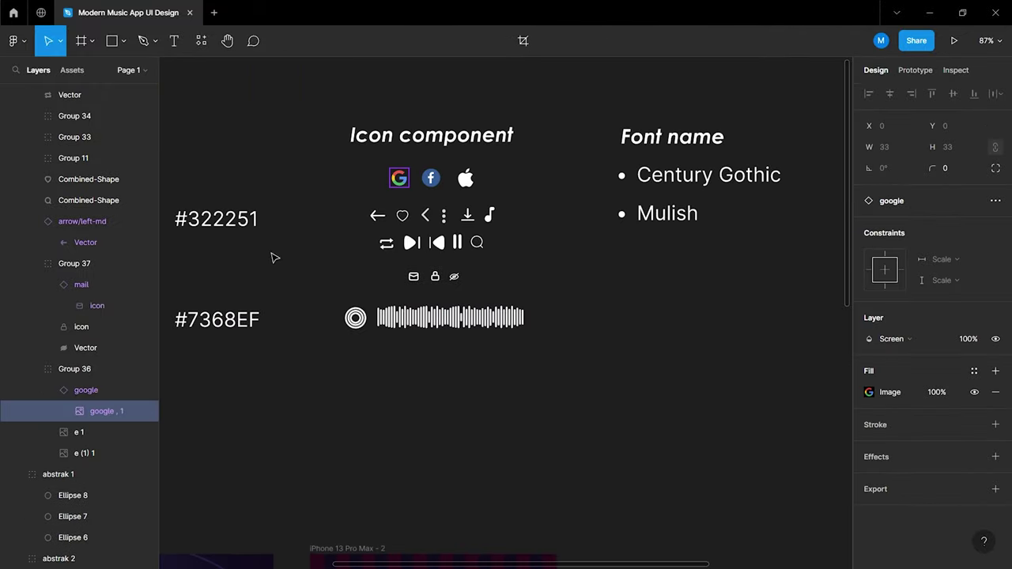
left_click(90, 399)
left_click_drag(400, 180, 409, 438)
scroll(410, 439, "down", 5)
left_click_drag(405, 163, 418, 451)
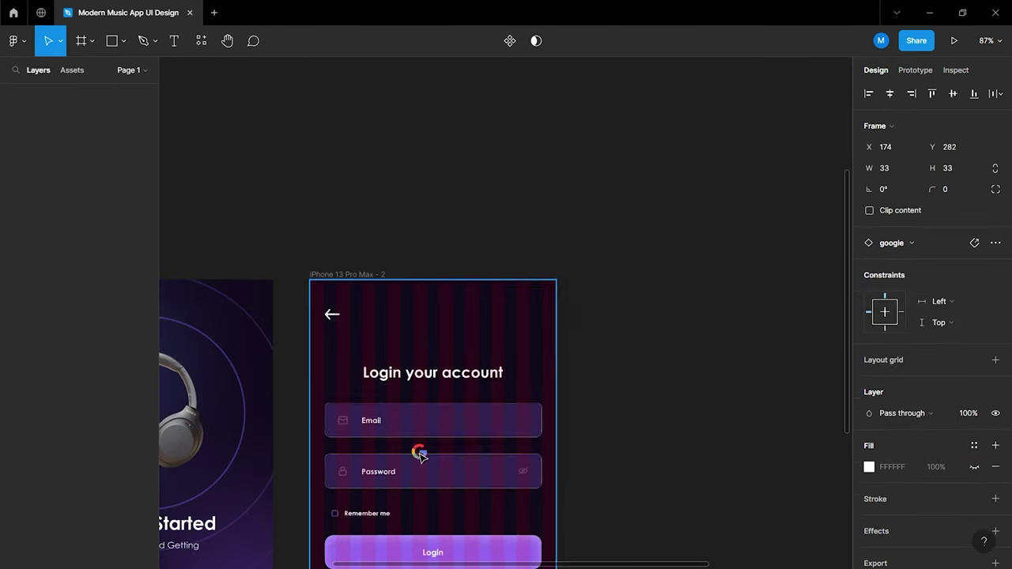
Place the Google icon over the first circle and centre it both ways
scroll(409, 437, "down", 5)
scroll(388, 414, "up", 5)
scroll(422, 237, "up", 3)
left_click_drag(438, 164, 341, 549)
scroll(346, 545, "down", 3)
scroll(345, 390, "up", 5)
scroll(347, 390, "up", 4)
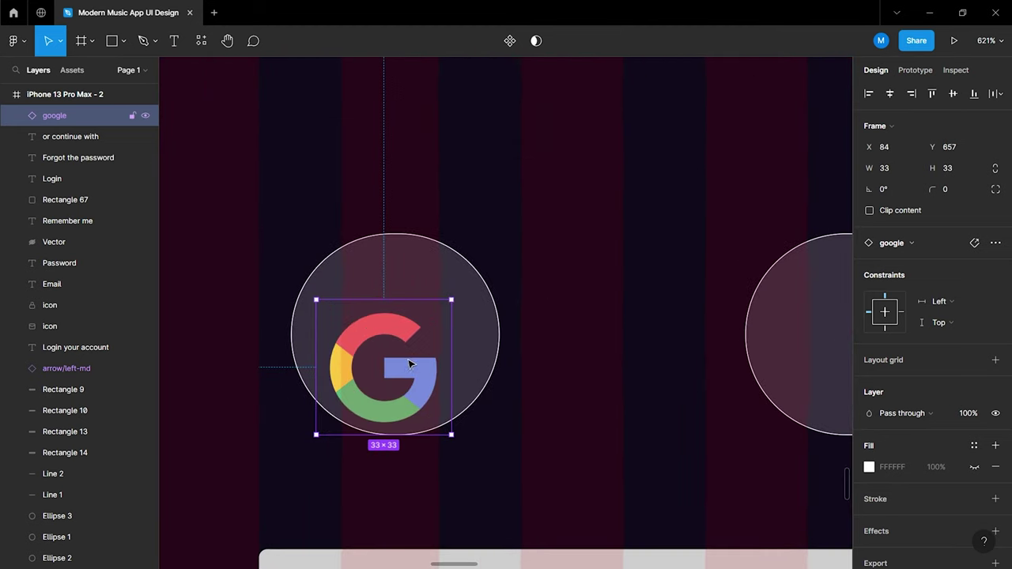
left_click_drag(397, 365, 398, 339)
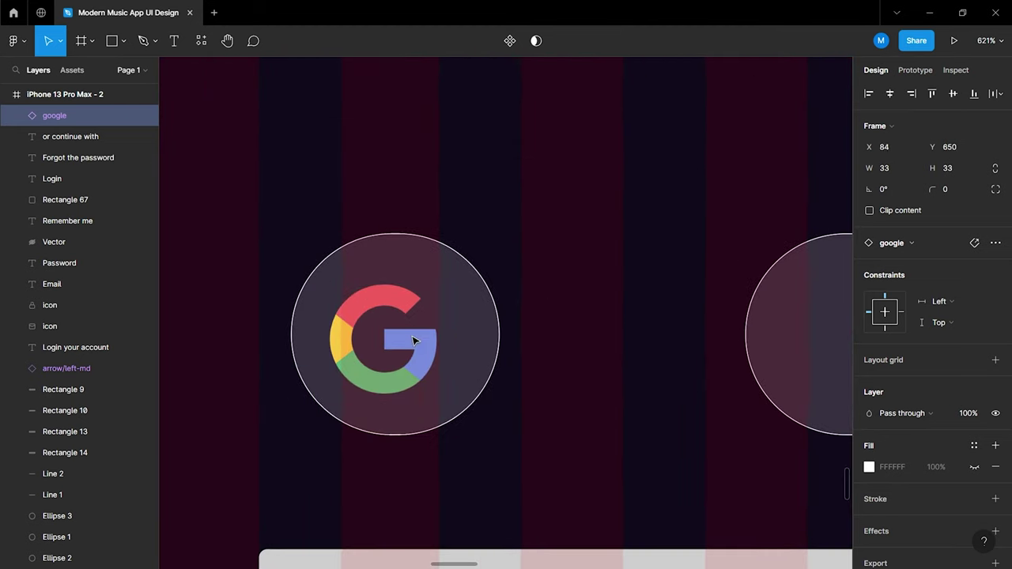
left_click(486, 342, "shift")
left_click(953, 94)
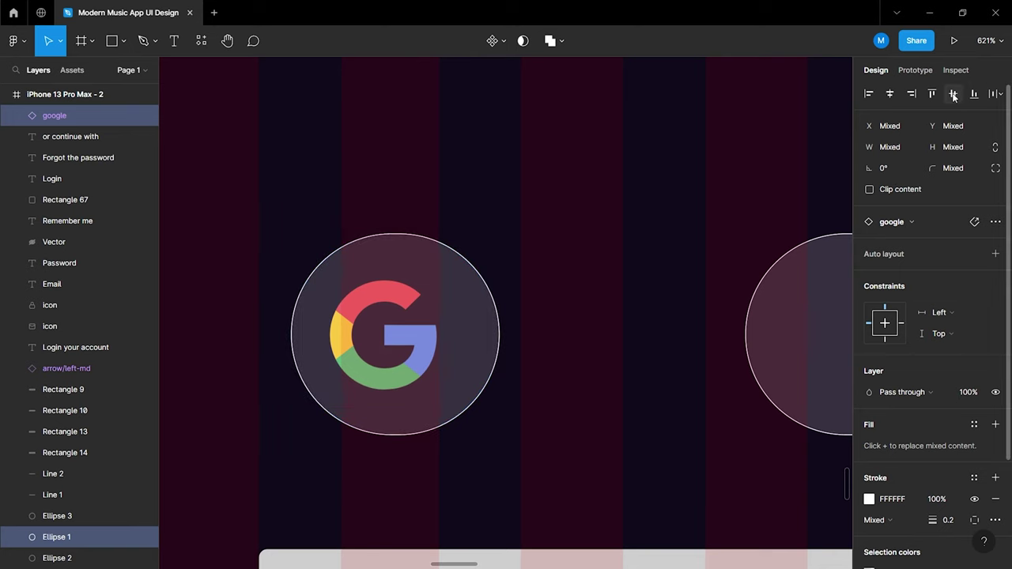
left_click(911, 94)
left_click(657, 246)
Duplicate the Facebook icon from the icon set into the login frame
scroll(657, 246, "down", 2)
scroll(611, 288, "down", 3)
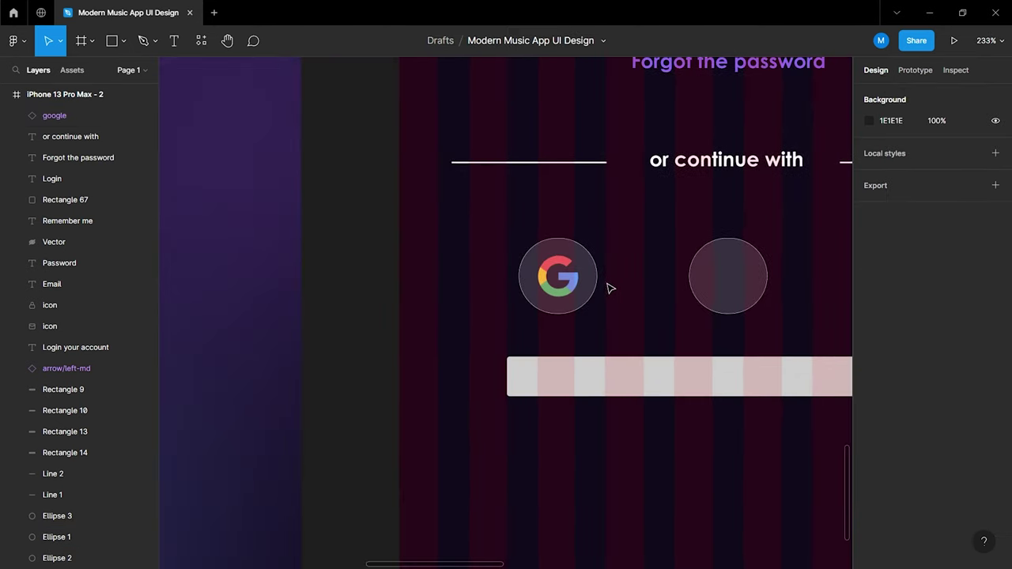
scroll(610, 288, "down", 2)
scroll(610, 288, "down", 1)
scroll(611, 290, "down", 3)
scroll(610, 291, "up", 2)
scroll(610, 294, "up", 4)
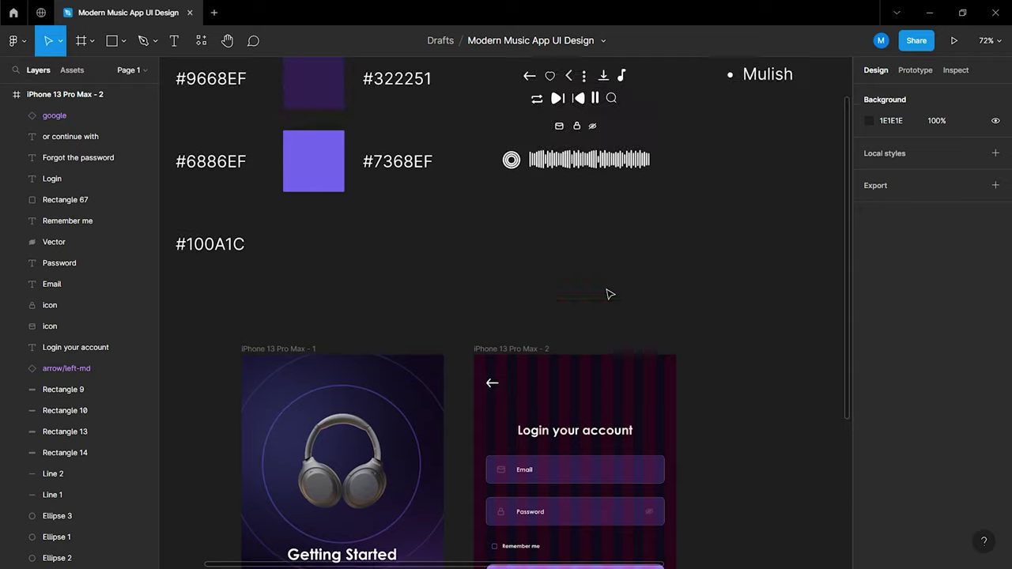
scroll(610, 294, "up", 5)
left_click(573, 319)
left_click_drag(573, 319, 564, 501)
scroll(564, 501, "down", 4)
scroll(569, 316, "down", 2)
scroll(568, 149, "up", 1)
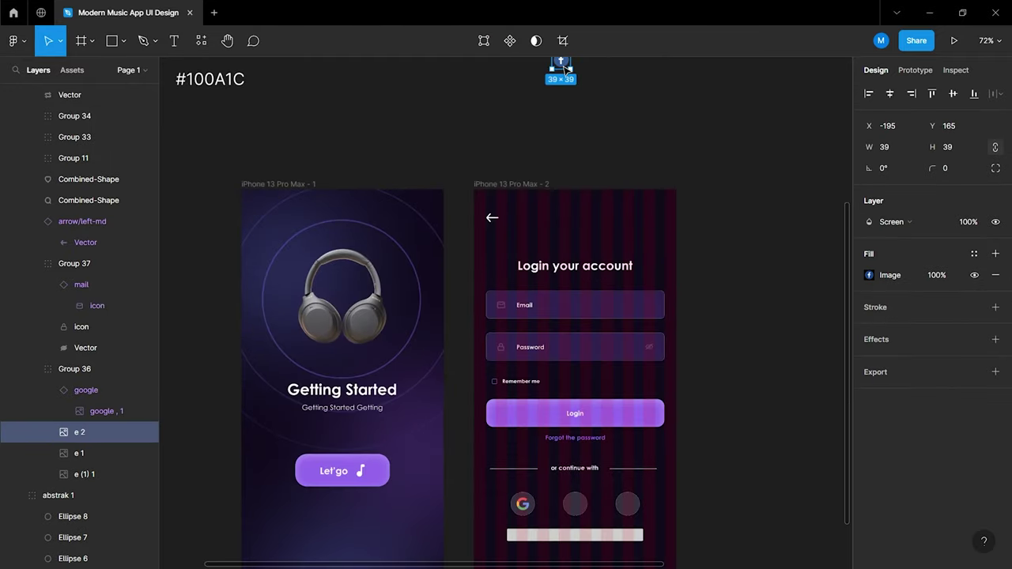
left_click_drag(564, 70, 564, 501)
Position the Facebook icon on the middle circle
scroll(581, 511, "up", 3)
scroll(581, 511, "down", 5)
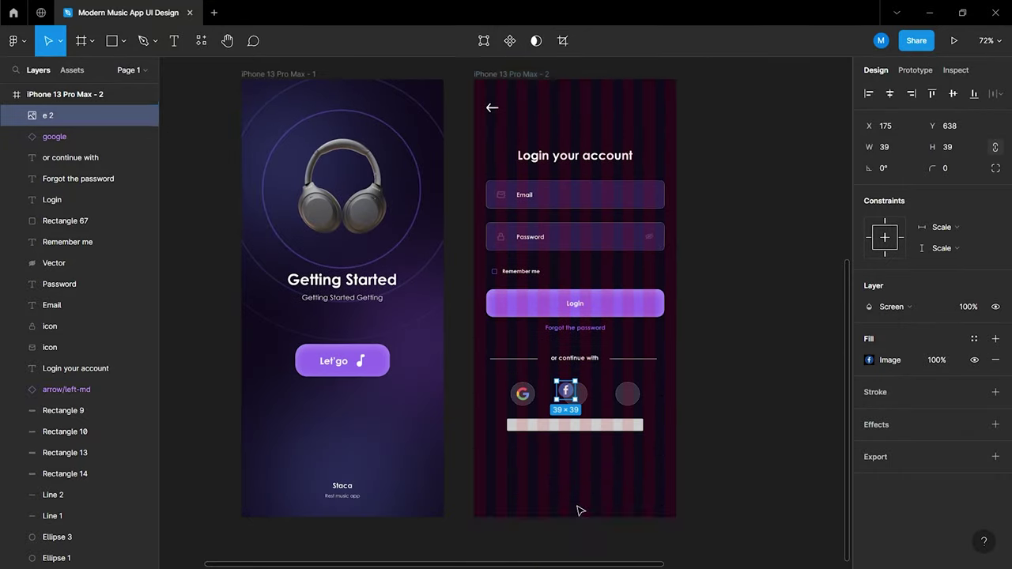
scroll(578, 469, "up", 3, "ctrl")
scroll(578, 460, "up", 3, "ctrl")
scroll(578, 461, "up", 2)
left_click_drag(538, 329, 582, 346)
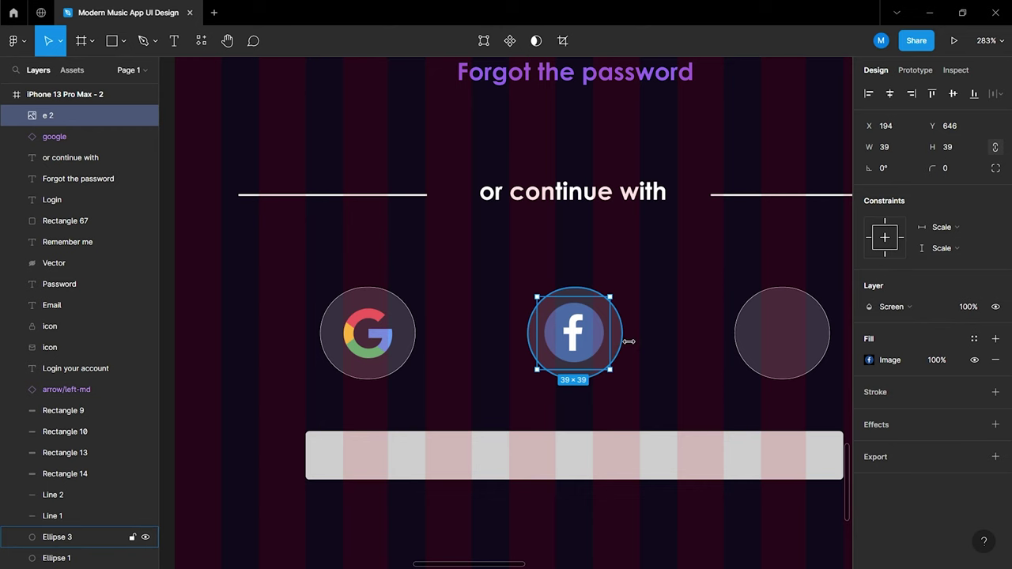
left_click(620, 334, "shift")
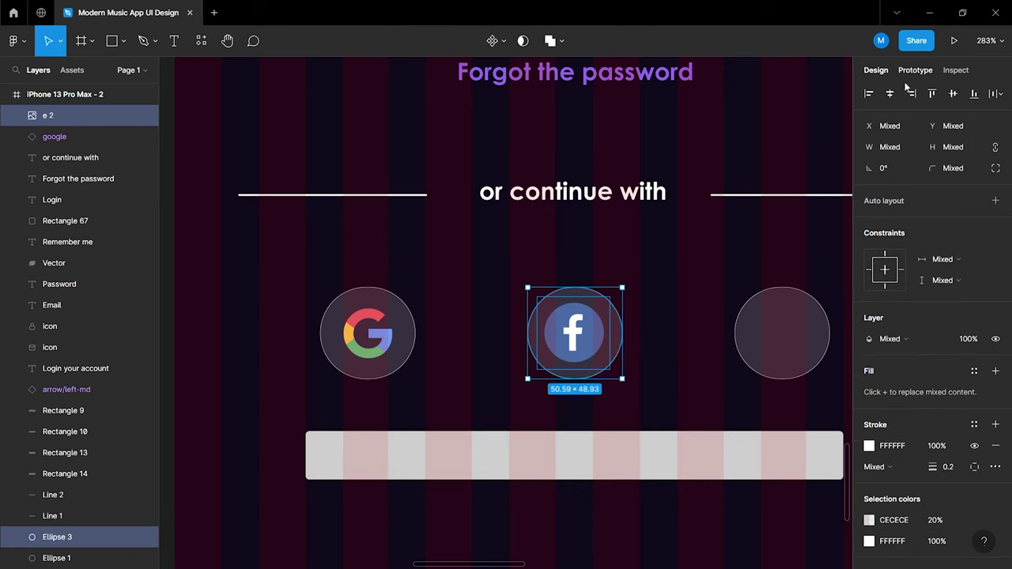
left_click(775, 261)
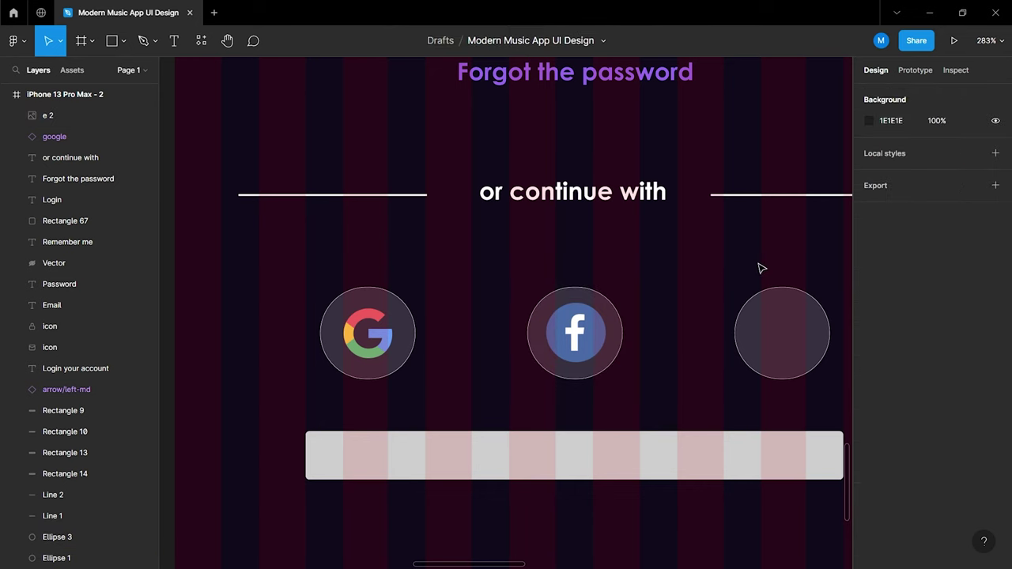
Copy the Apple logo from the icon set into the third circle
key("shift+1")
scroll(760, 267, "up", 5)
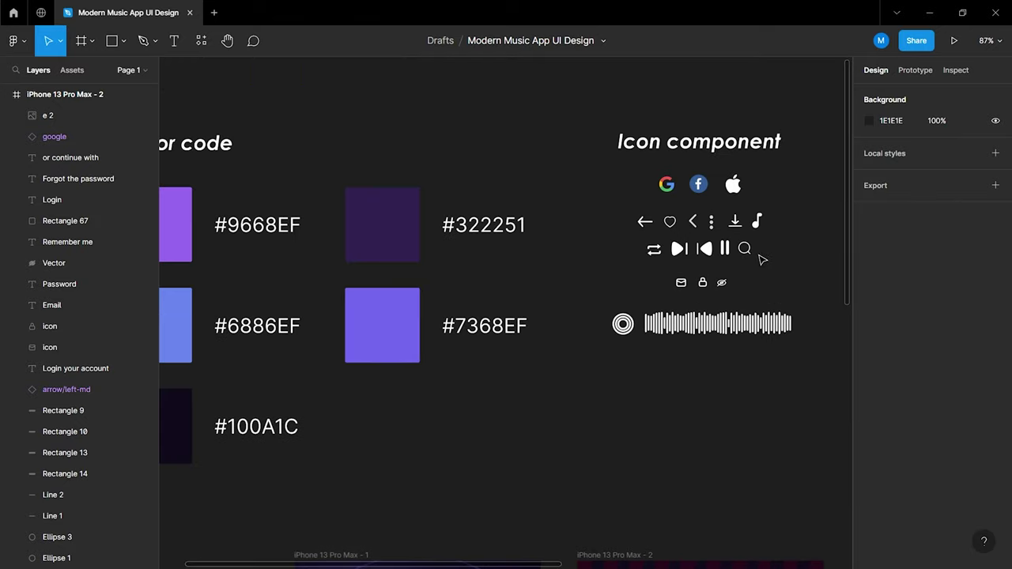
left_click(734, 187)
left_click_drag(735, 189, 715, 463)
scroll(741, 279, "down", 5)
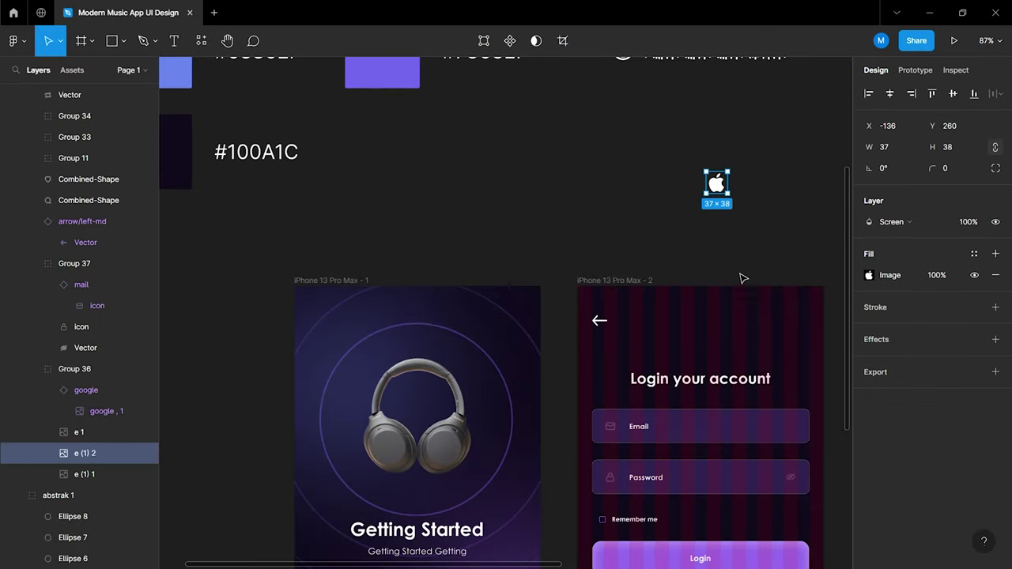
scroll(719, 411, "down", 5)
left_click_drag(722, 190, 768, 448)
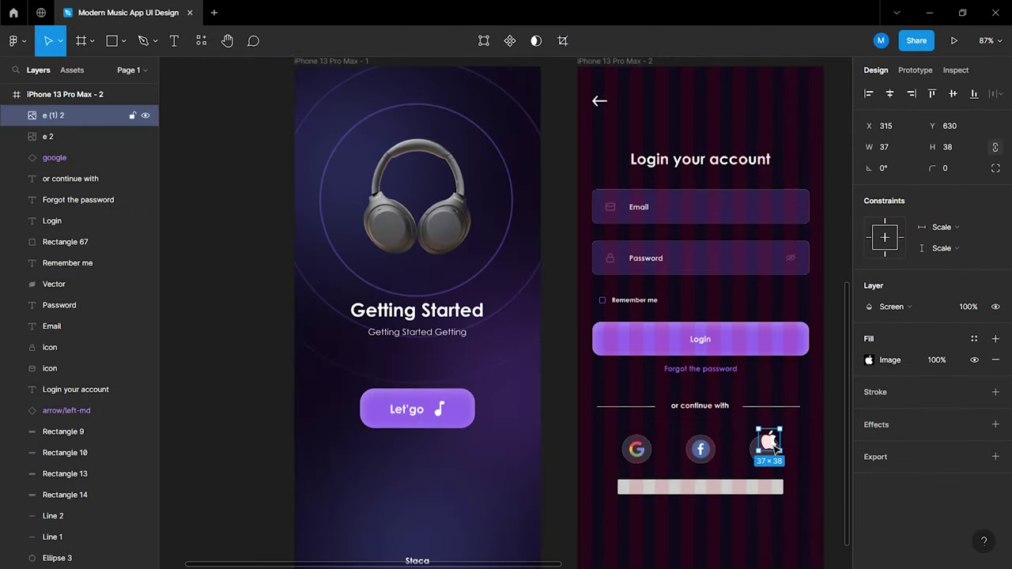
Align the Apple logo to its circle so it sits centred
scroll(778, 443, "up", 5)
scroll(779, 444, "up", 3)
left_click(803, 474, "shift")
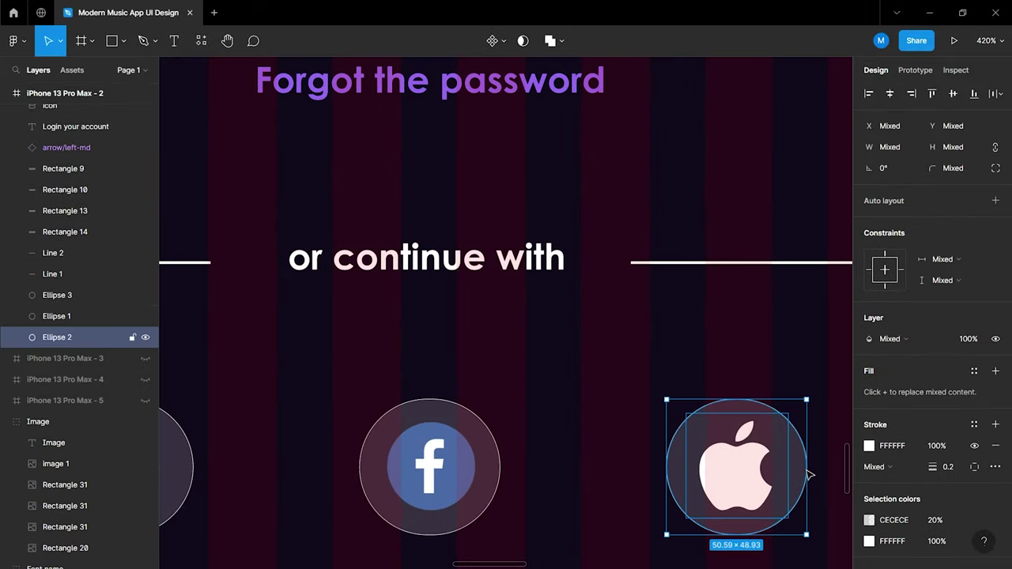
left_click(973, 94)
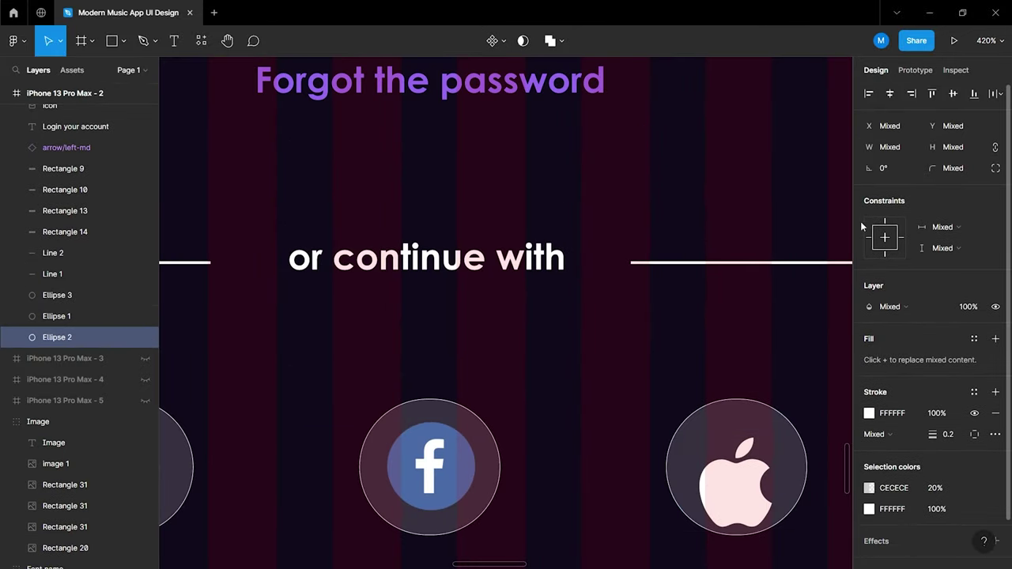
left_click(952, 94)
left_click(795, 350)
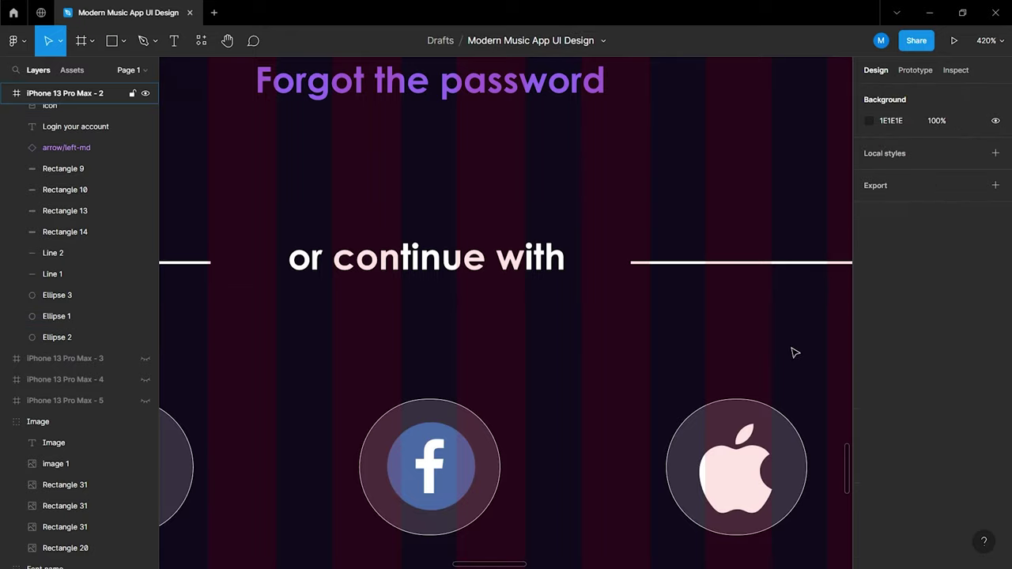
scroll(795, 350, "down", 5)
scroll(795, 352, "down", 3)
scroll(712, 362, "up", 3)
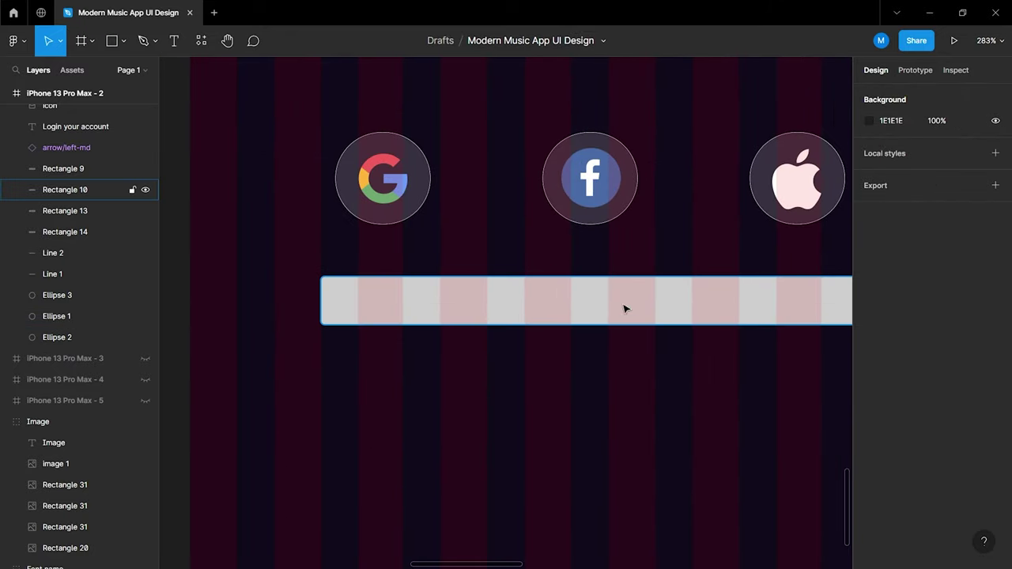
Add a 'Don't have an account? Sign Up' text line below the social buttons
scroll(587, 378, "right", 3)
key("t")
left_click(448, 370)
type("Don’t have an account? Sign Up")
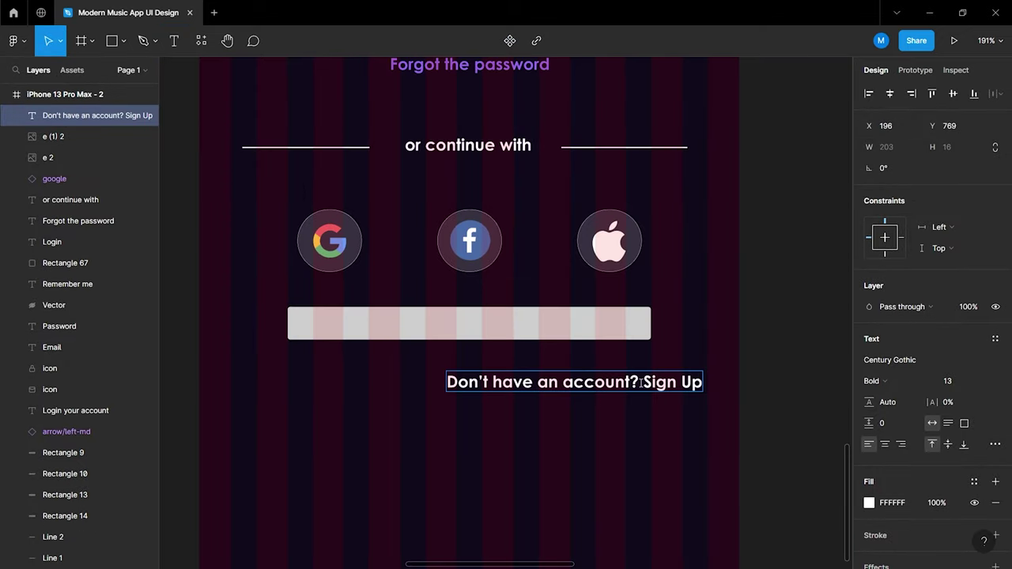
left_click_drag(627, 382, 472, 381)
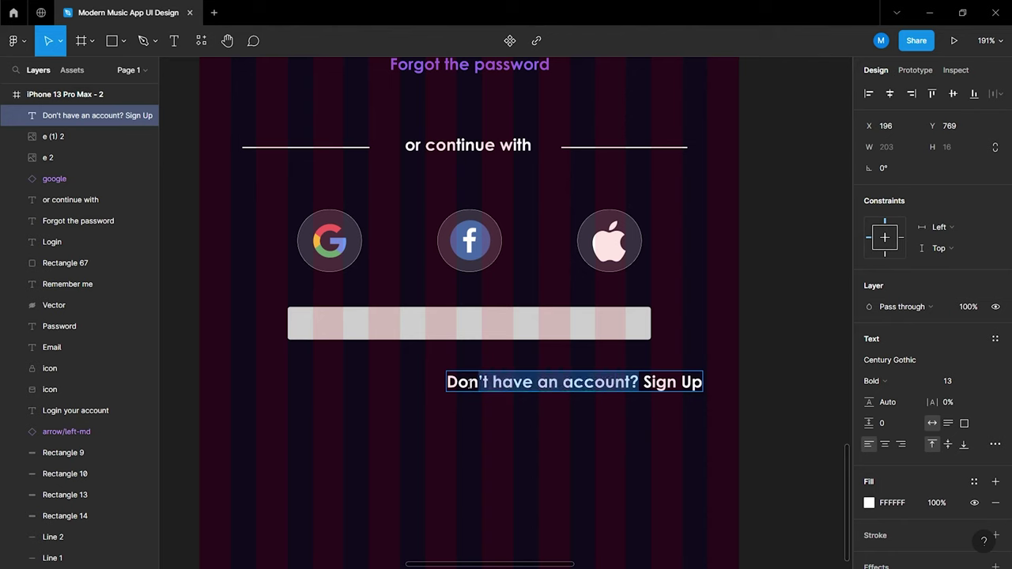
key("Escape")
left_click(889, 360)
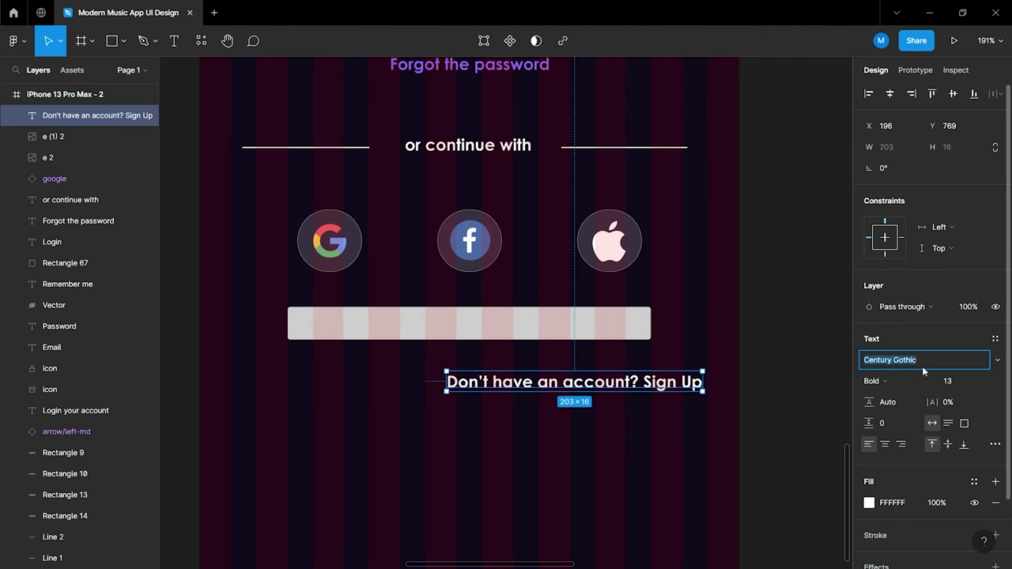
left_click(810, 371)
Set the whole sign-up line's font to Mulish
scroll(810, 372, "down", 5)
scroll(810, 371, "up", 3)
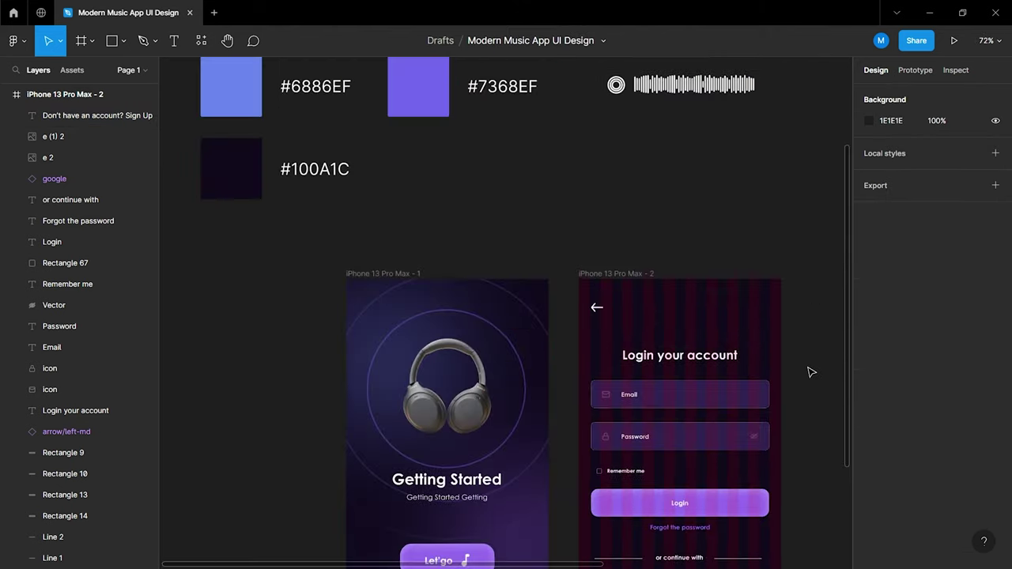
scroll(798, 360, "up", 5)
scroll(779, 344, "up", 2)
scroll(770, 340, "right", 3)
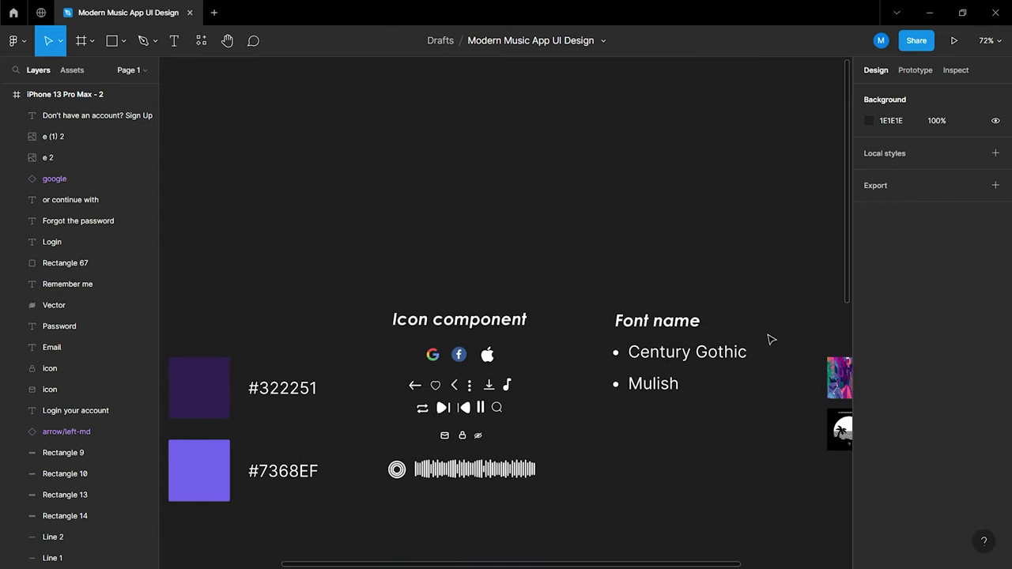
double_click(662, 382)
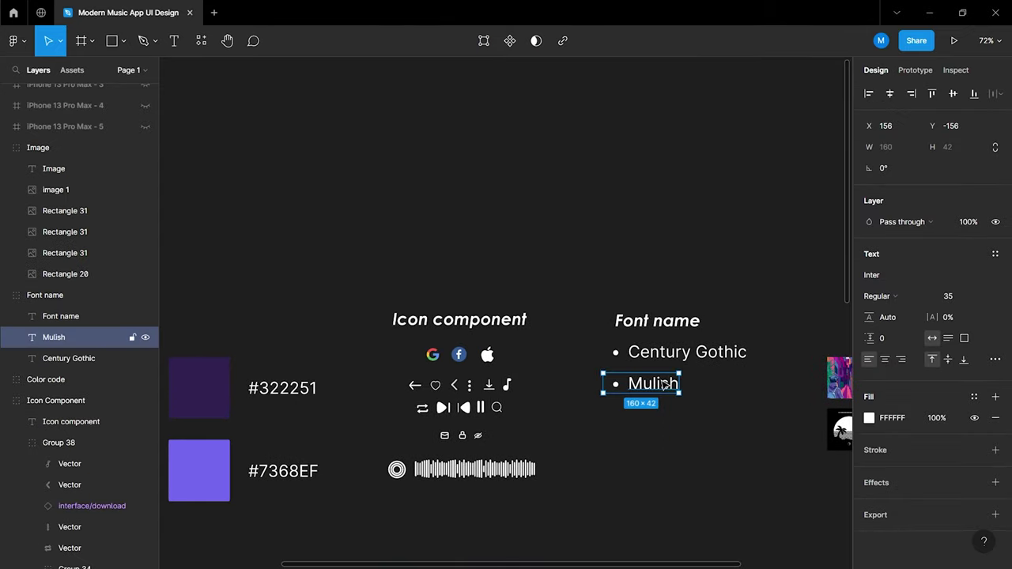
scroll(661, 381, "down", 2)
scroll(660, 380, "down", 4)
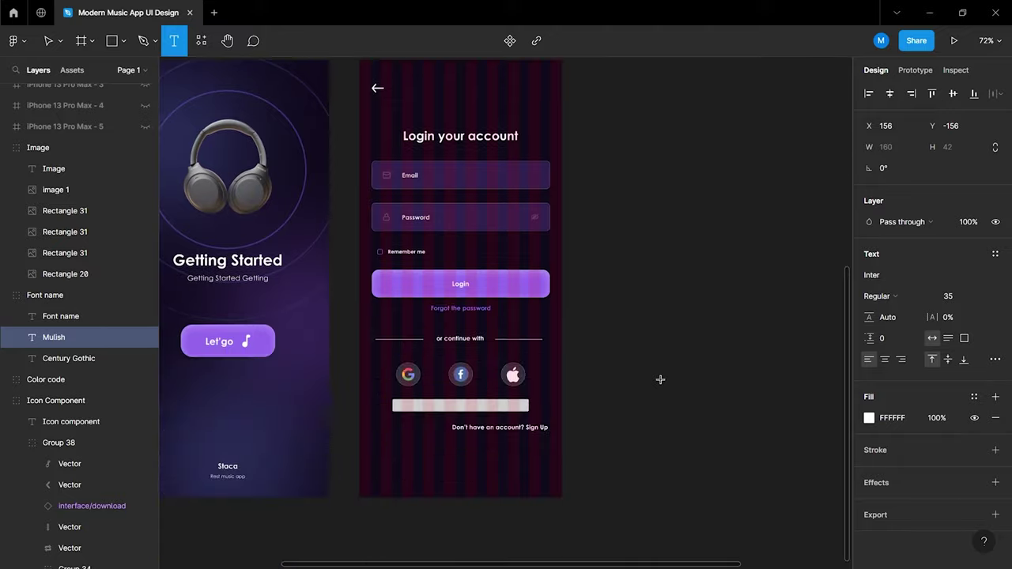
scroll(462, 388, "up", 5)
scroll(483, 400, "up", 2)
left_click(575, 263)
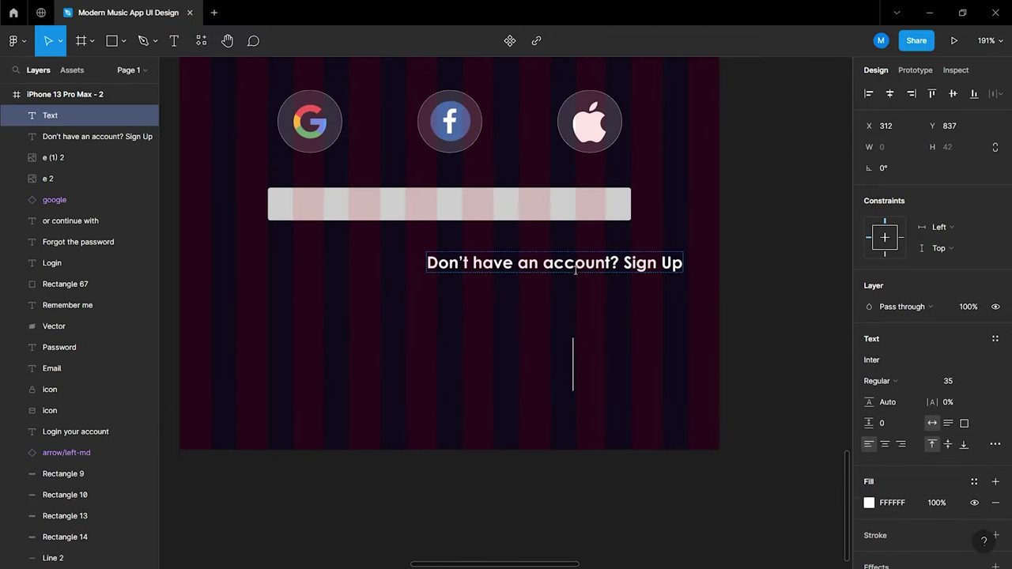
key("ctrl+a")
left_click(886, 359)
type("Mulish")
key("Return")
Make 'Don't have an account?' Light weight, then select 'Sign Up' to recolour it
double_click(614, 262)
left_click_drag(614, 262, 427, 263)
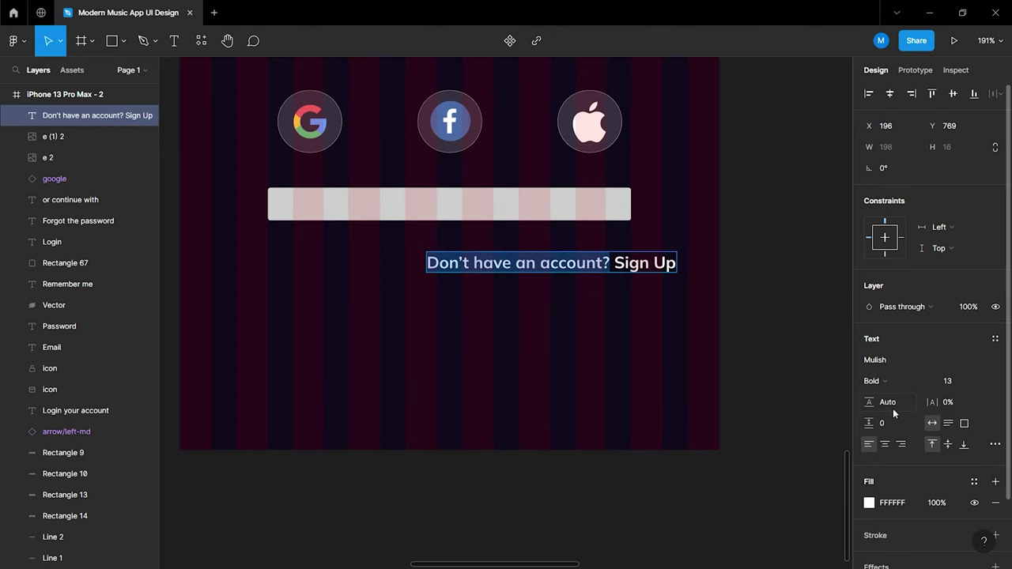
left_click(887, 381)
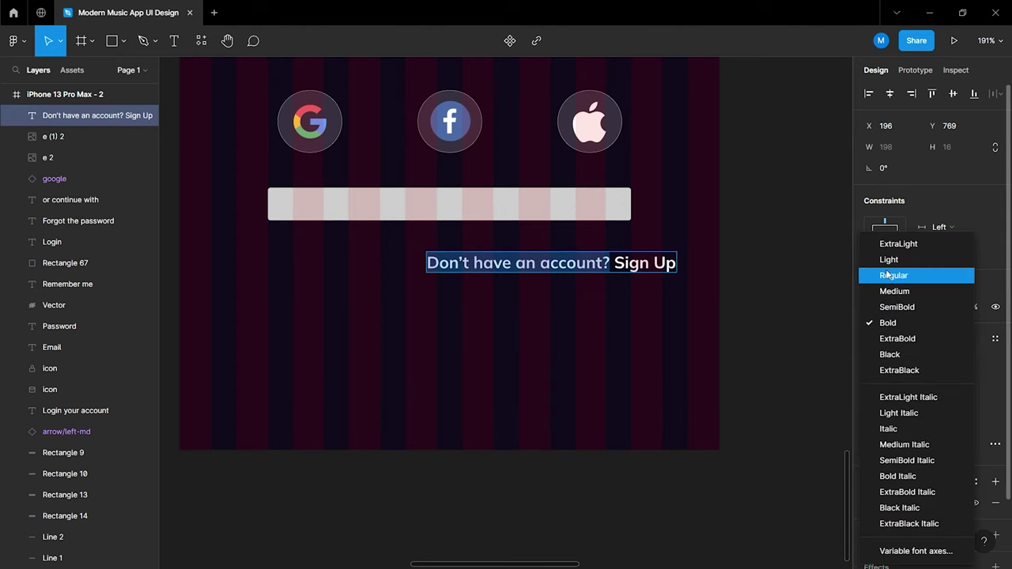
left_click(887, 273)
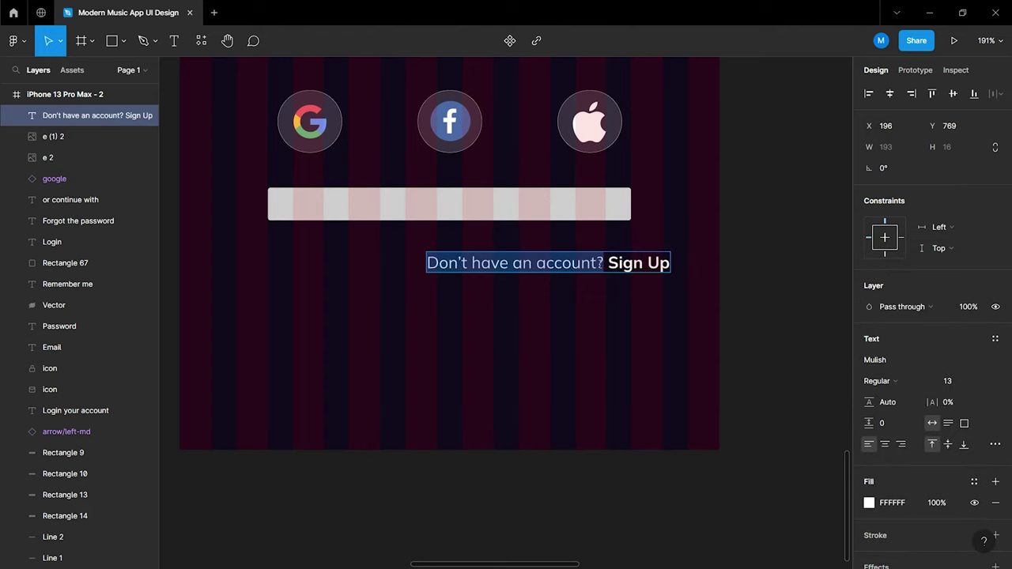
left_click(887, 381)
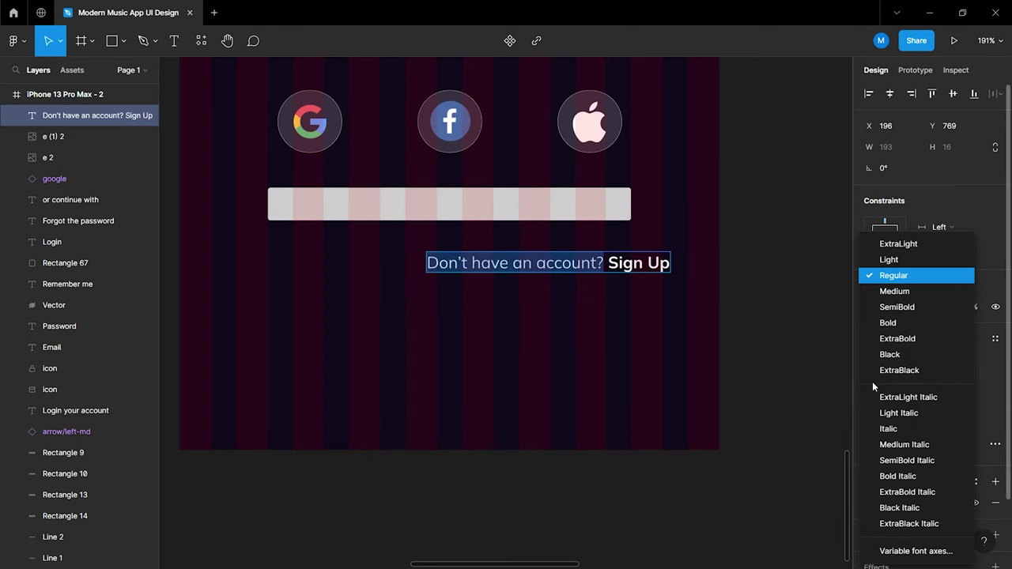
left_click(873, 259)
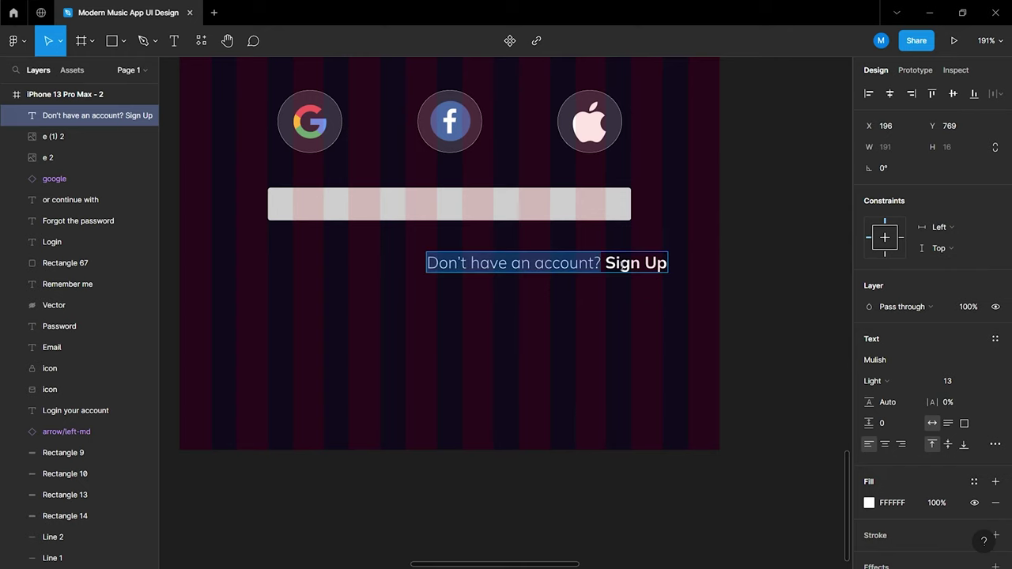
left_click_drag(605, 262, 640, 263)
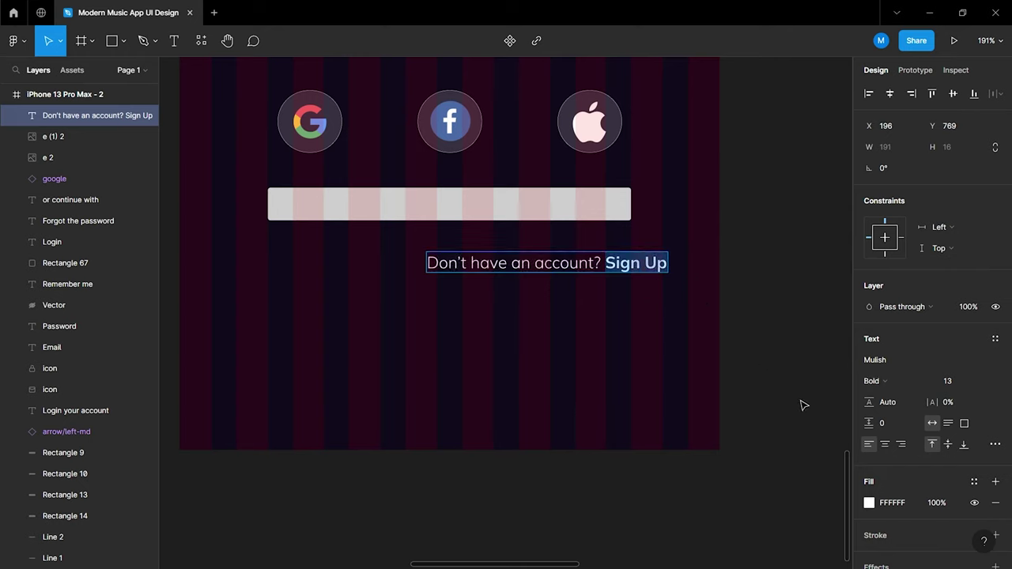
left_click(869, 503)
Colour the Sign Up text purple #9668EF by sampling the swatch with the eyedropper
left_click(713, 422)
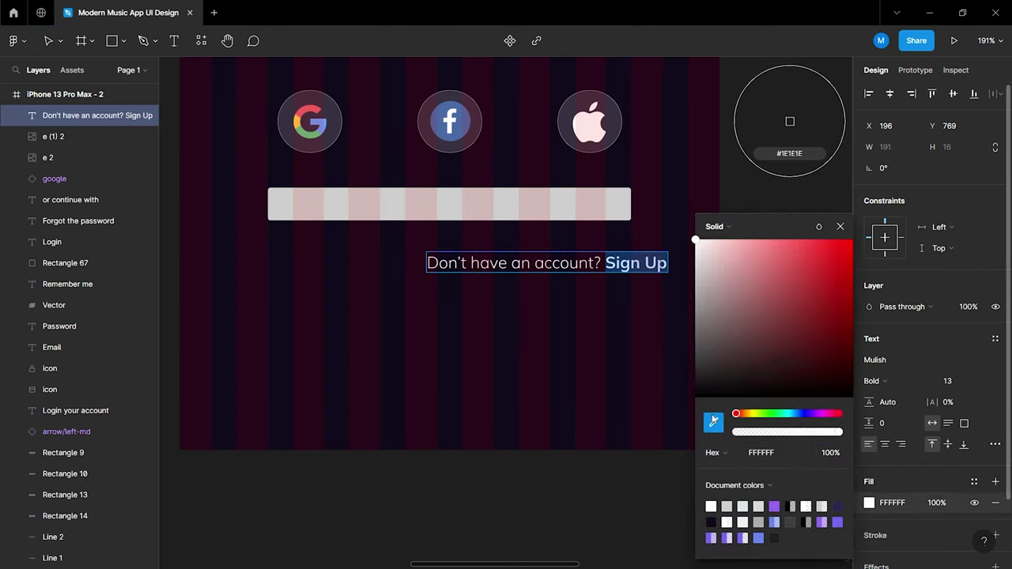
scroll(548, 278, "down", 2)
scroll(546, 277, "down", 5)
scroll(545, 276, "up", 5)
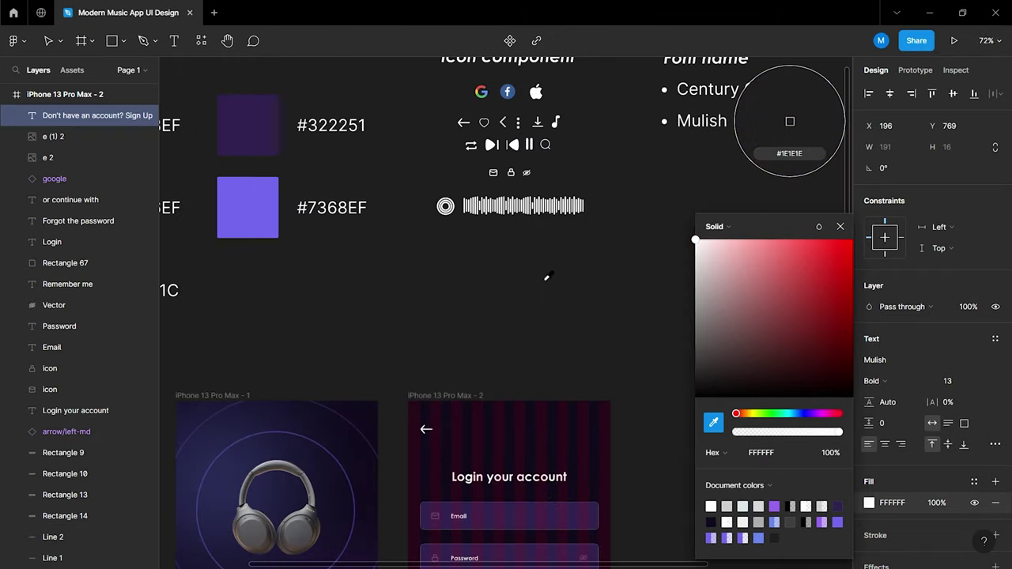
scroll(475, 253, "up", 3)
left_click(280, 136)
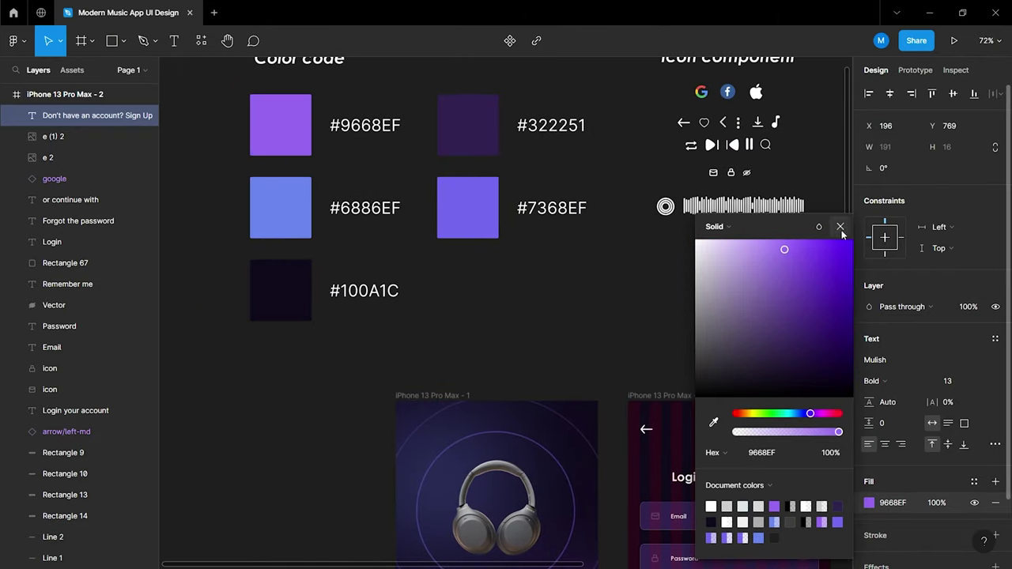
left_click(840, 226)
scroll(741, 365, "down", 3)
scroll(741, 365, "down", 3)
scroll(542, 393, "up", 5)
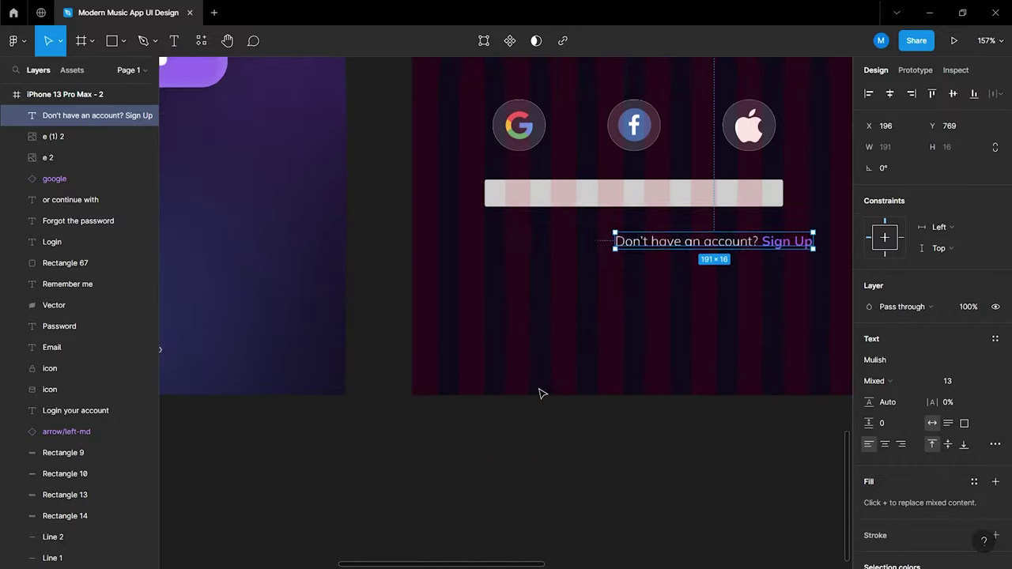
scroll(571, 386, "up", 2)
scroll(698, 396, "up", 2)
Centre the sign-up line horizontally on the grey bar, then delete the bar
left_click_drag(718, 414, 634, 357)
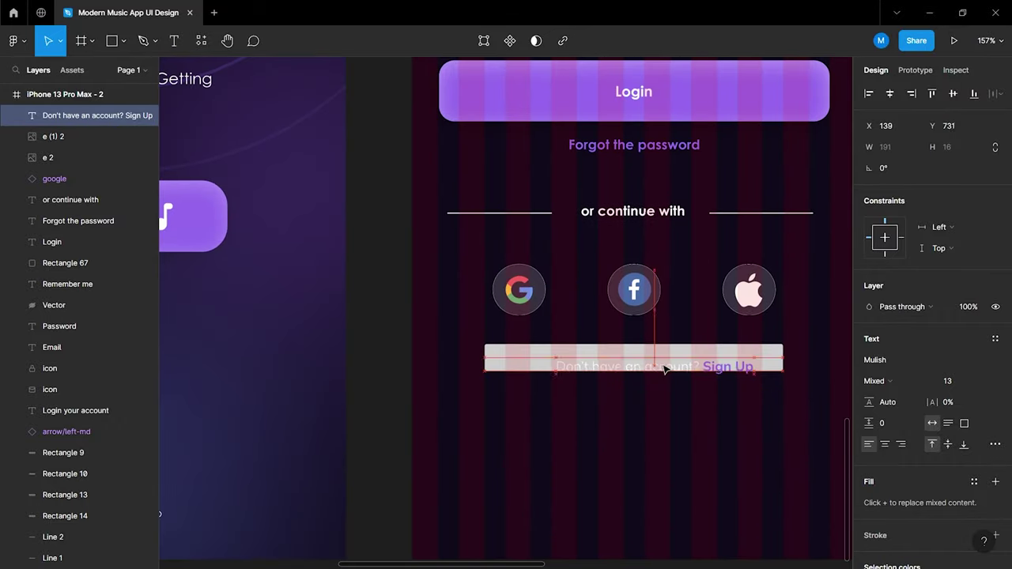
scroll(634, 358, "up", 3)
left_click(825, 417, "shift")
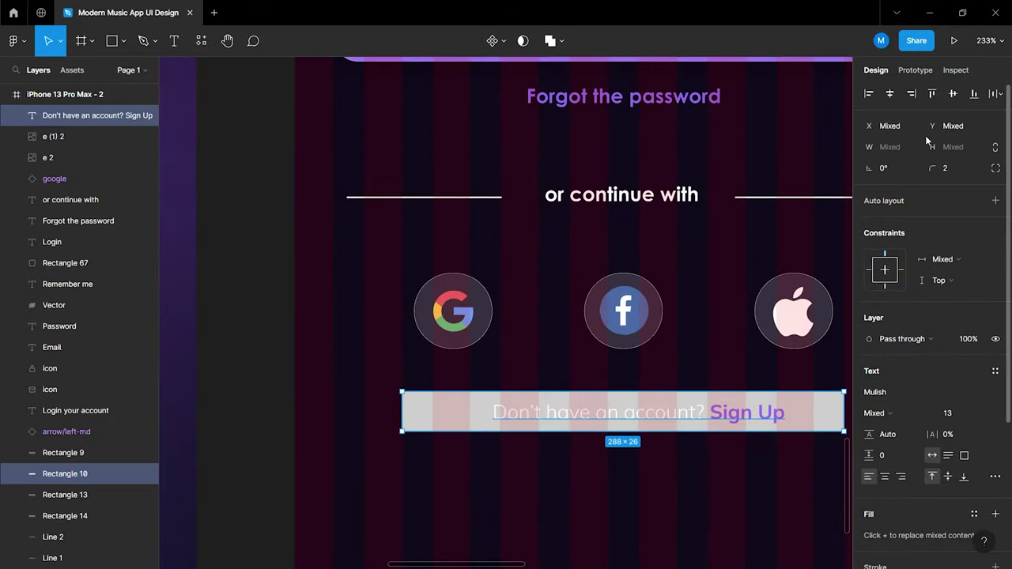
left_click(890, 94)
left_click(748, 494)
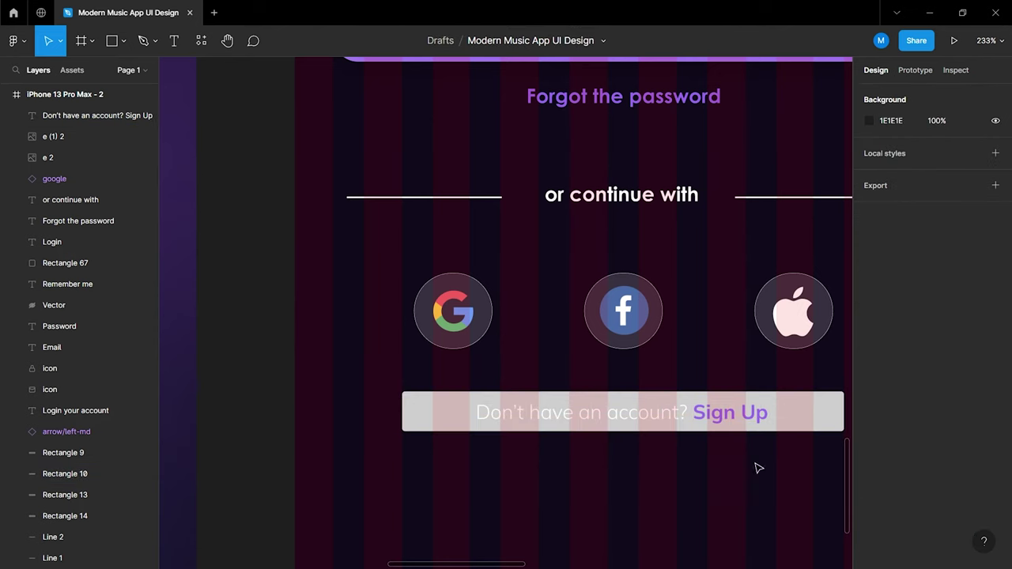
left_click(743, 419)
left_click(819, 425, "shift")
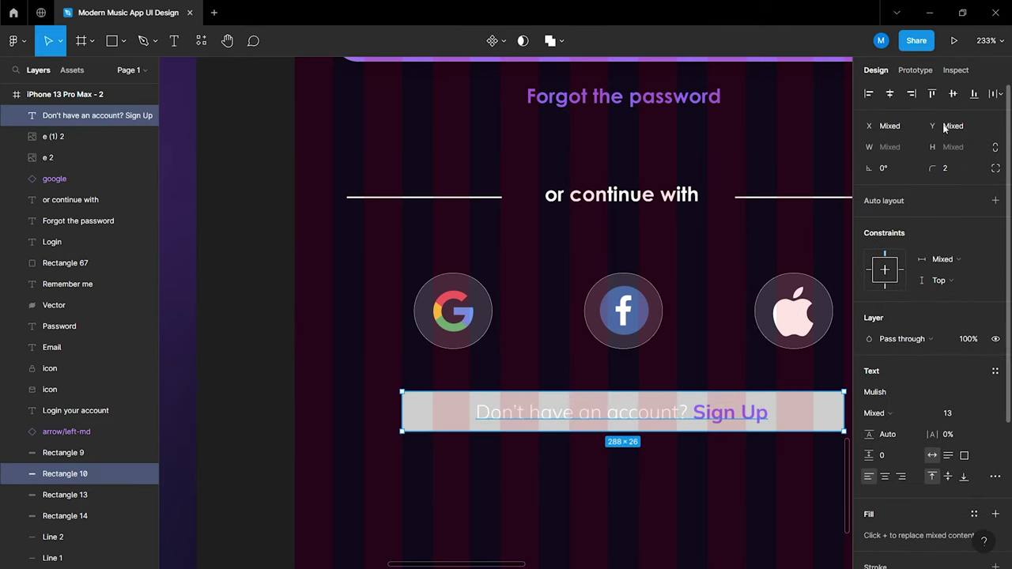
left_click(783, 481)
left_click(803, 431)
key("Delete")
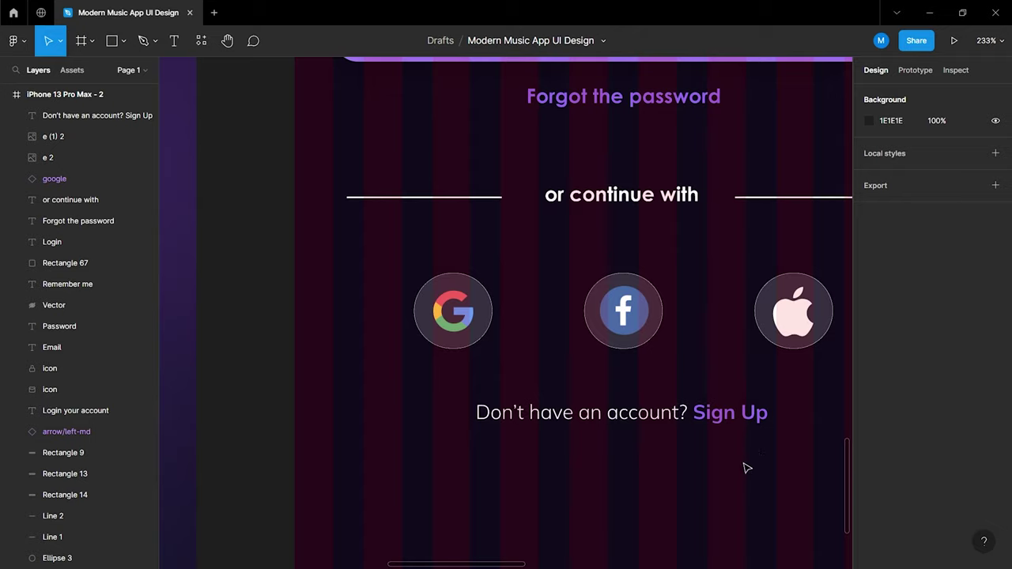
Zoom out and hide the column layout grid on the iPhone 13 Pro Max - 2 login frame
scroll(747, 468, "down", 5)
scroll(745, 467, "down", 2)
scroll(754, 464, "down", 2)
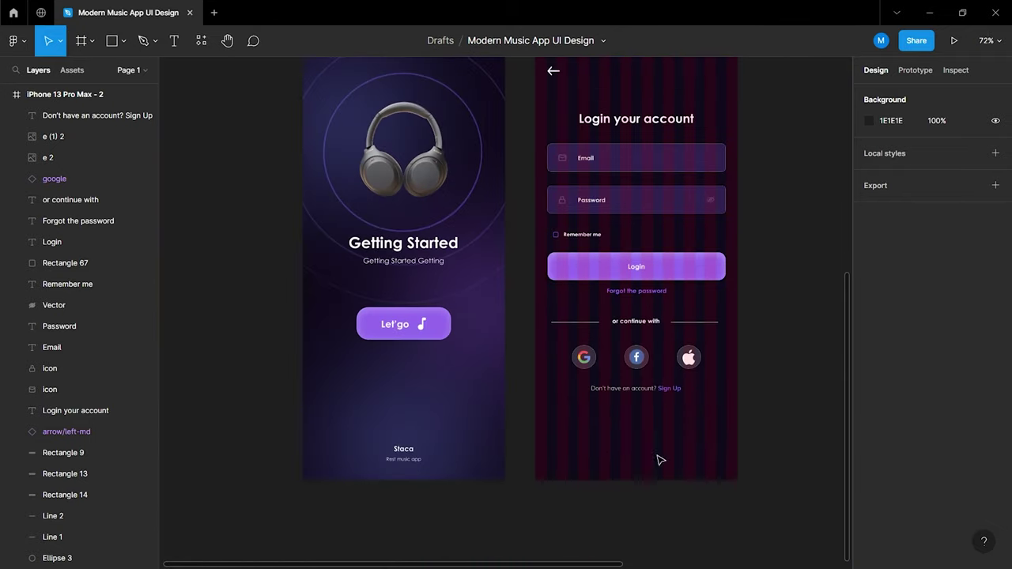
scroll(596, 434, "down", 1)
scroll(596, 434, "down", 2)
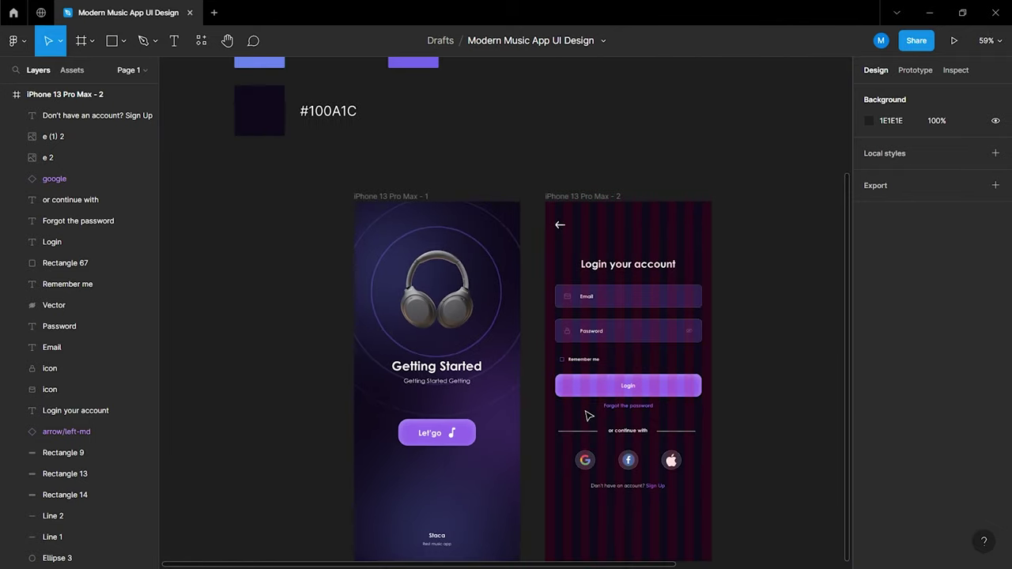
scroll(588, 415, "down", 3)
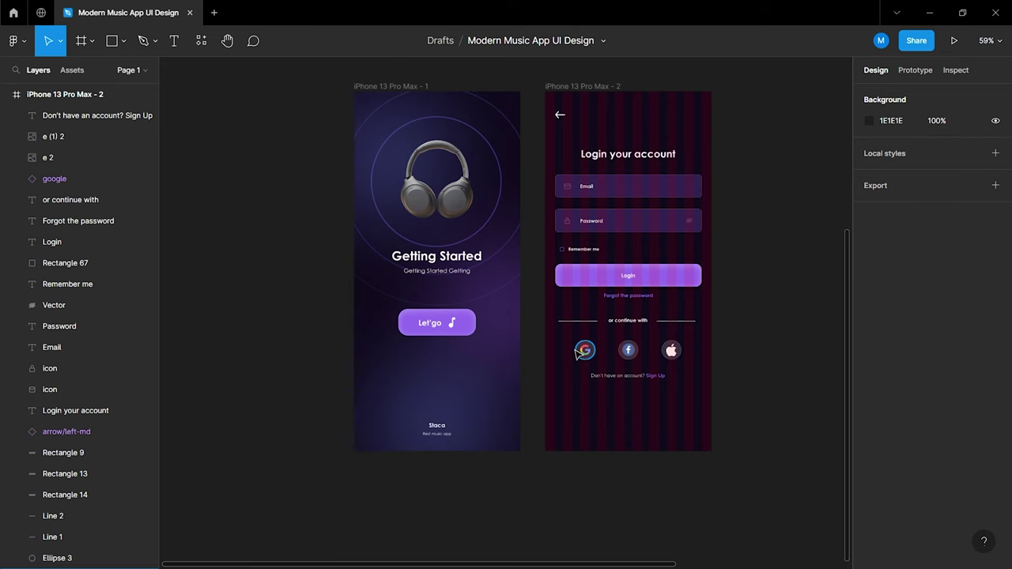
left_click(585, 88)
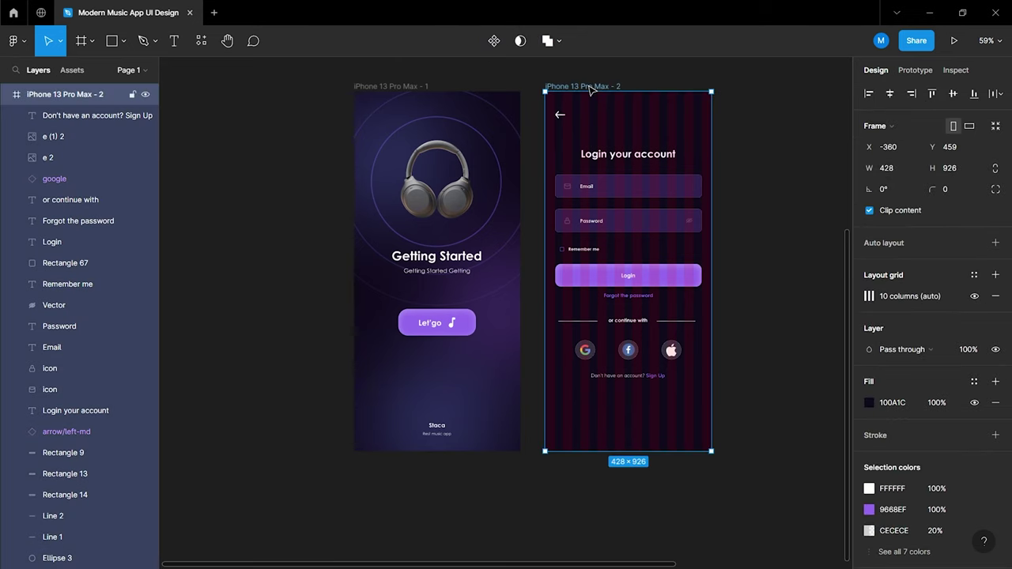
left_click(974, 295)
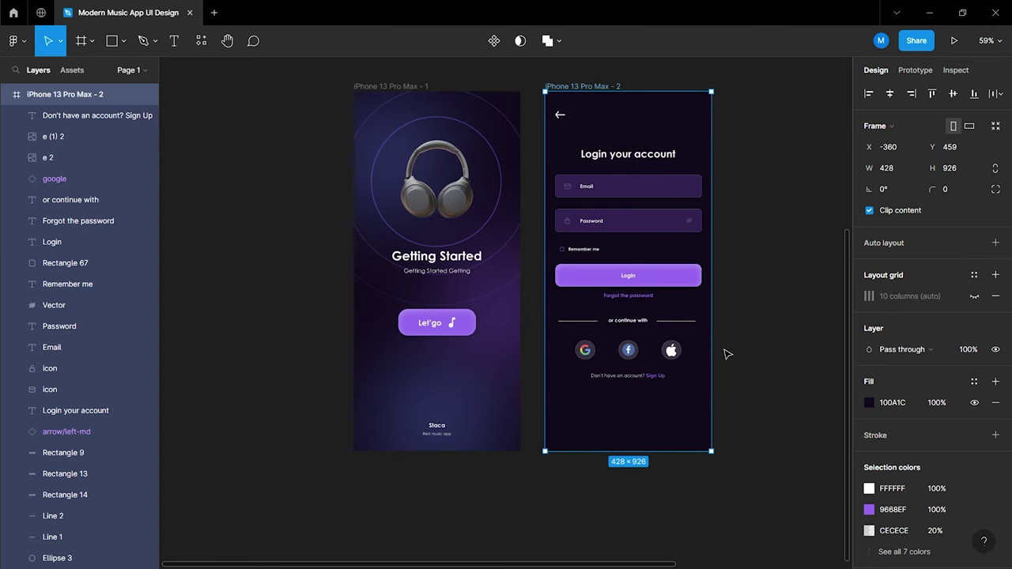
left_click(8, 94)
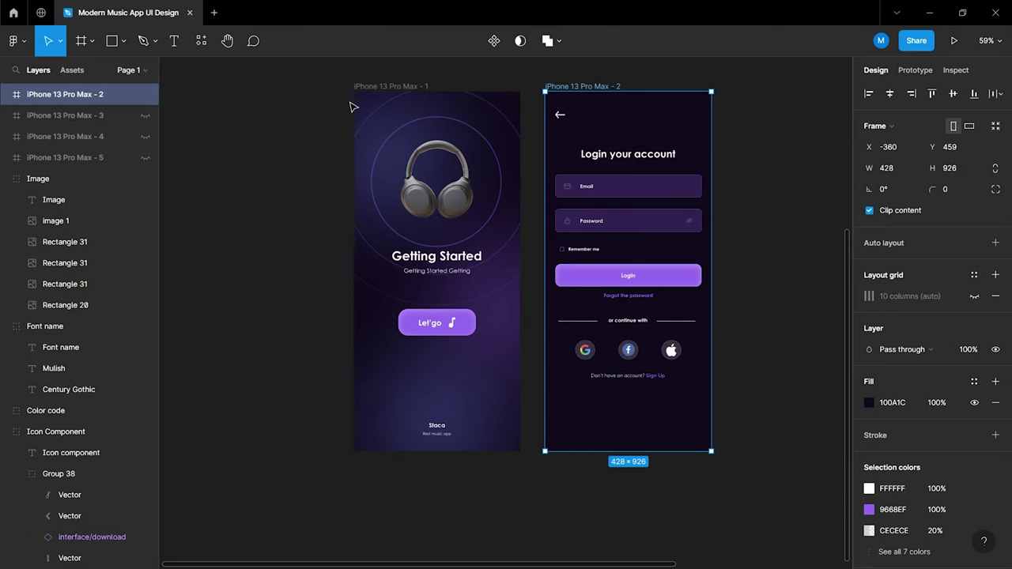
left_click(361, 90)
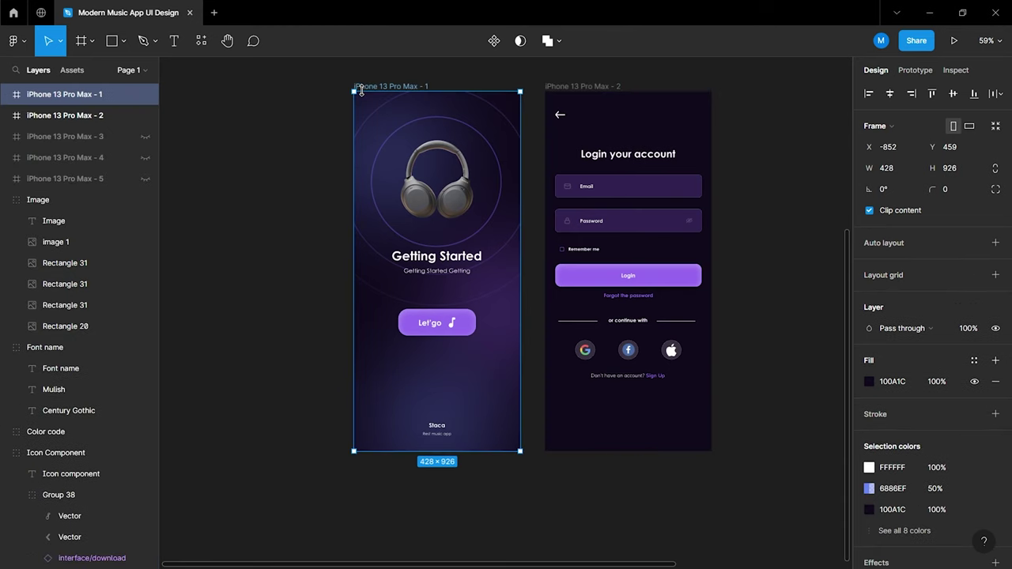
Unlock abstrak 1 and copy it with Ellipse 11 and Ellipse 10 into the Login frame
left_click(7, 94)
left_click(50, 119)
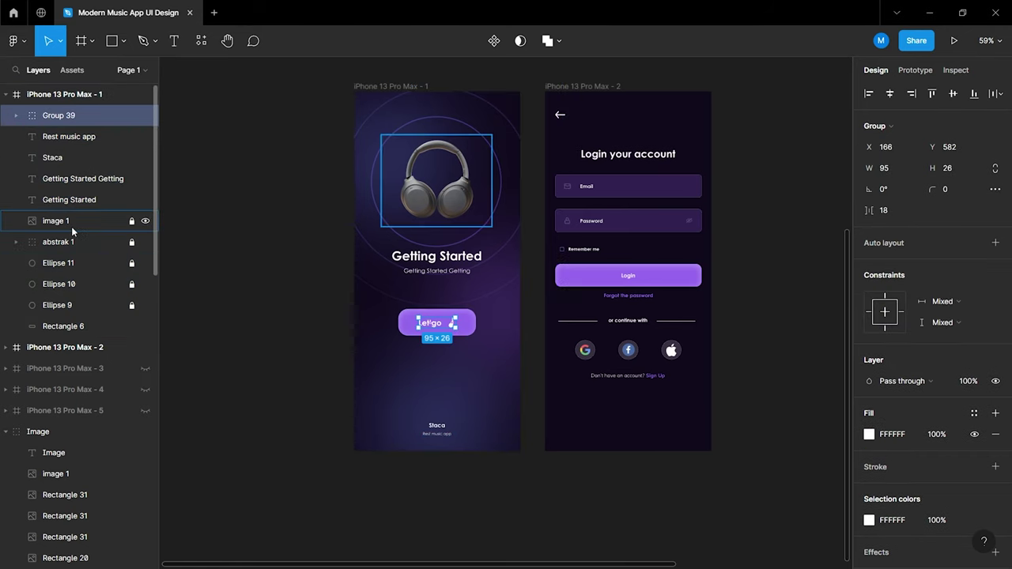
left_click(132, 243)
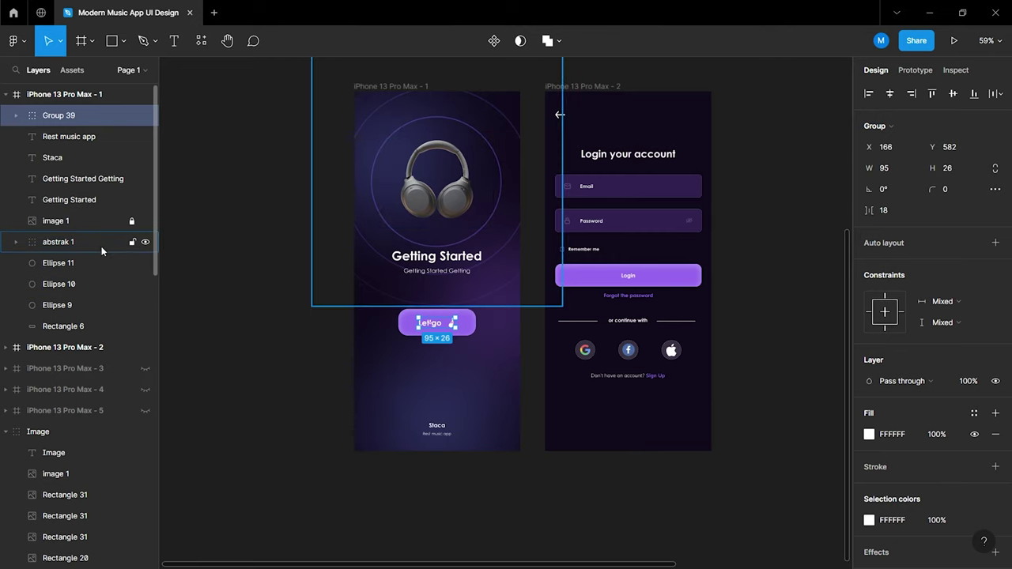
left_click(100, 244)
left_click(113, 284, "shift")
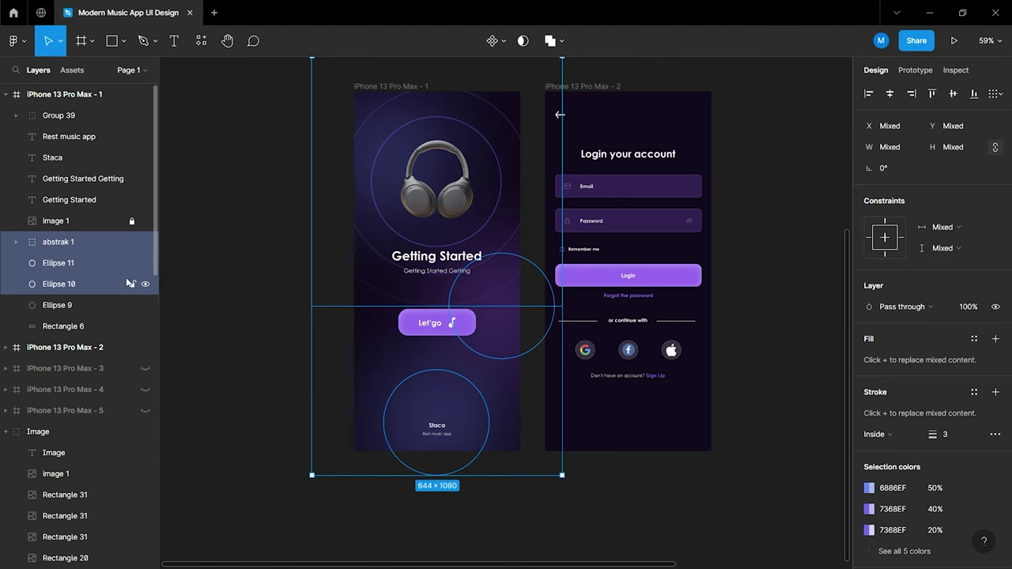
left_click_drag(464, 261, 685, 295)
left_click(791, 346)
scroll(798, 356, "right", 3)
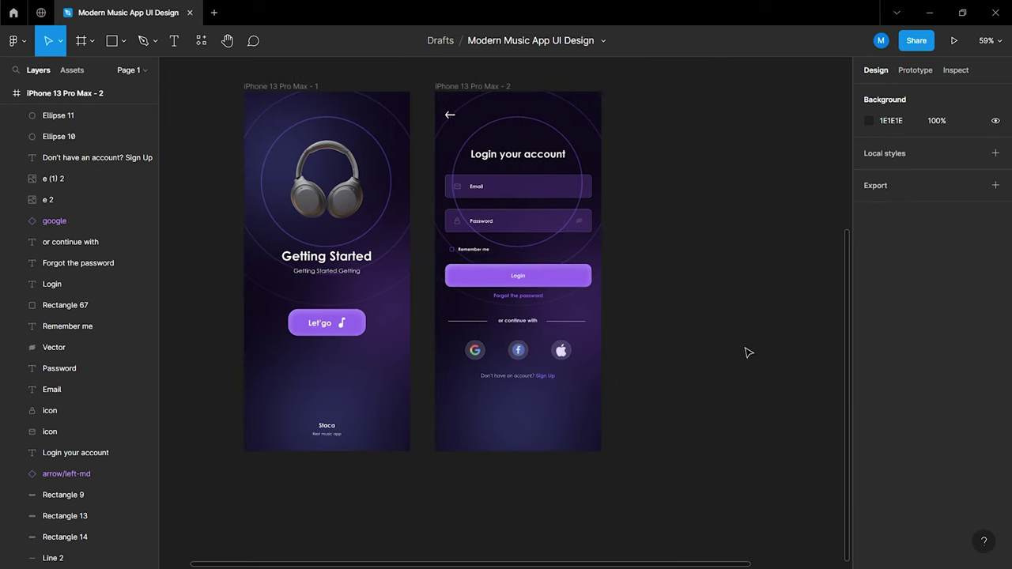
Group the copied abstrak 1 and two ellipses as Group 40 and move it lower in the layers
left_click(70, 117)
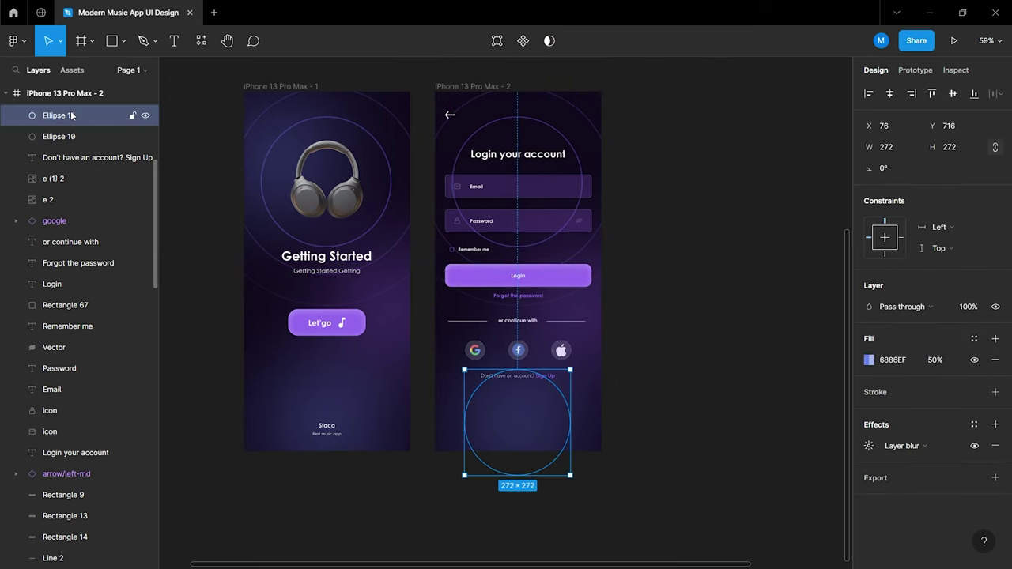
scroll(71, 174, "up", 3)
left_click(59, 226)
left_click(79, 268, "shift")
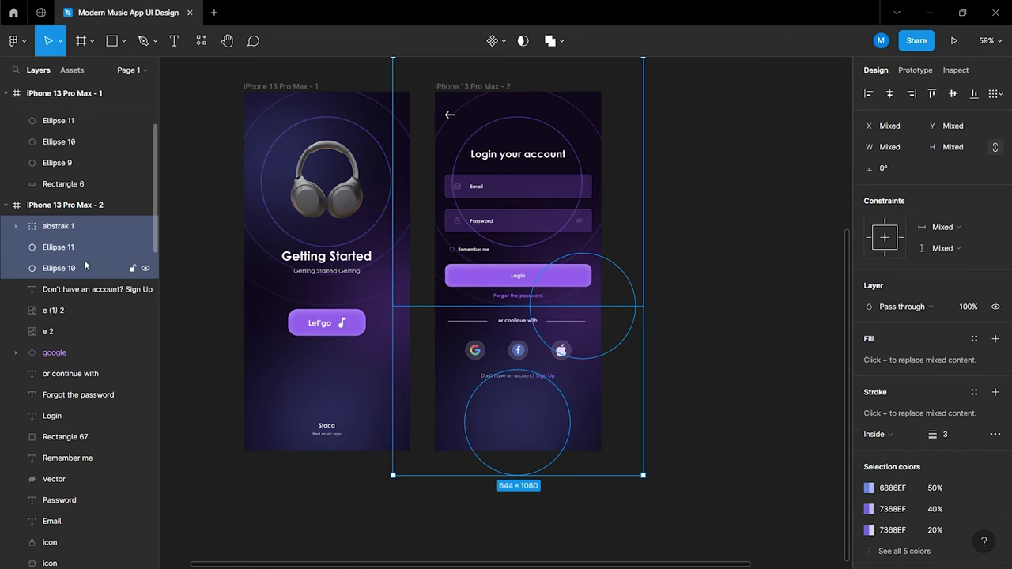
right_click(635, 318)
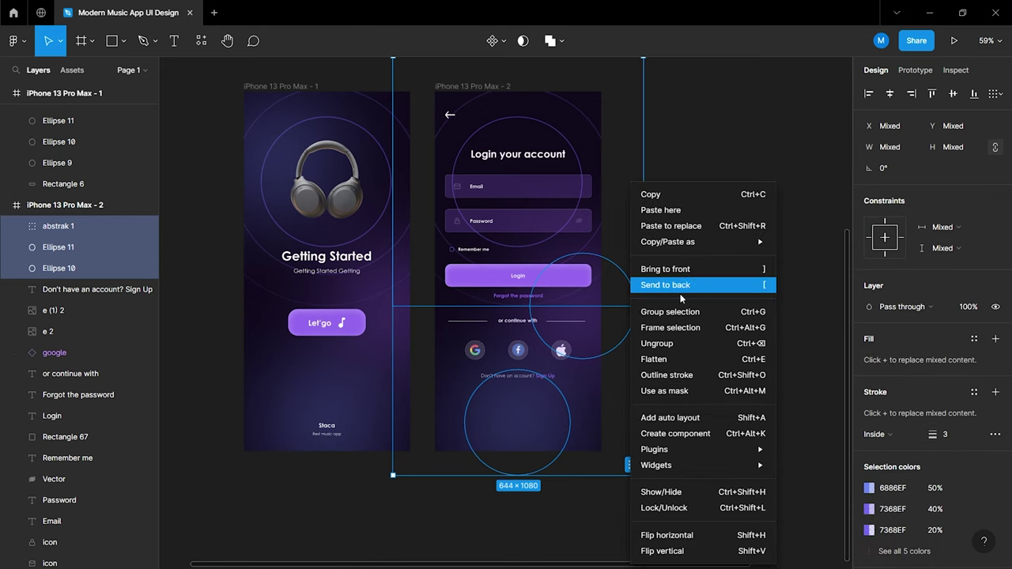
left_click(680, 312)
left_click_drag(54, 229, 65, 371)
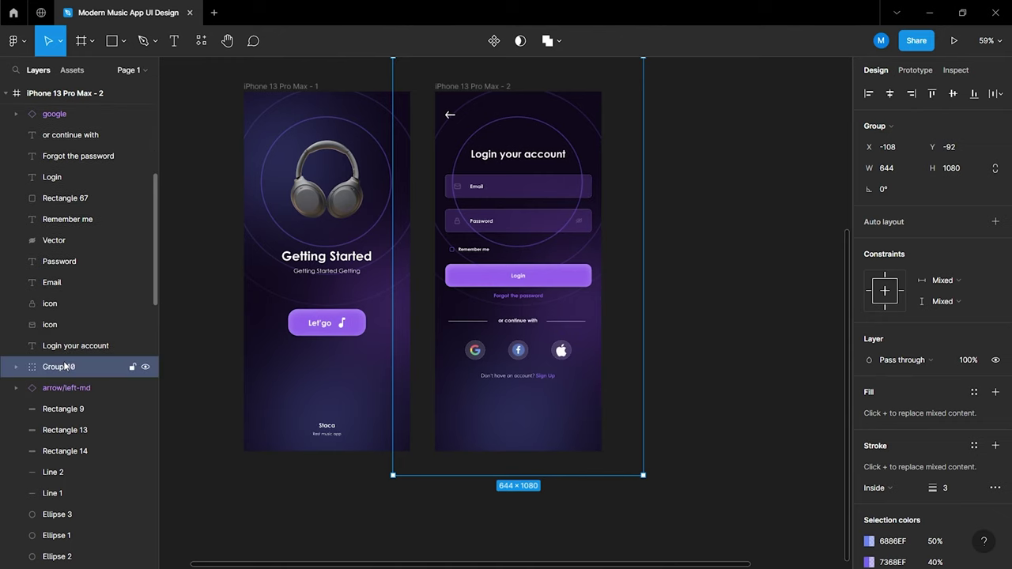
left_click(756, 342)
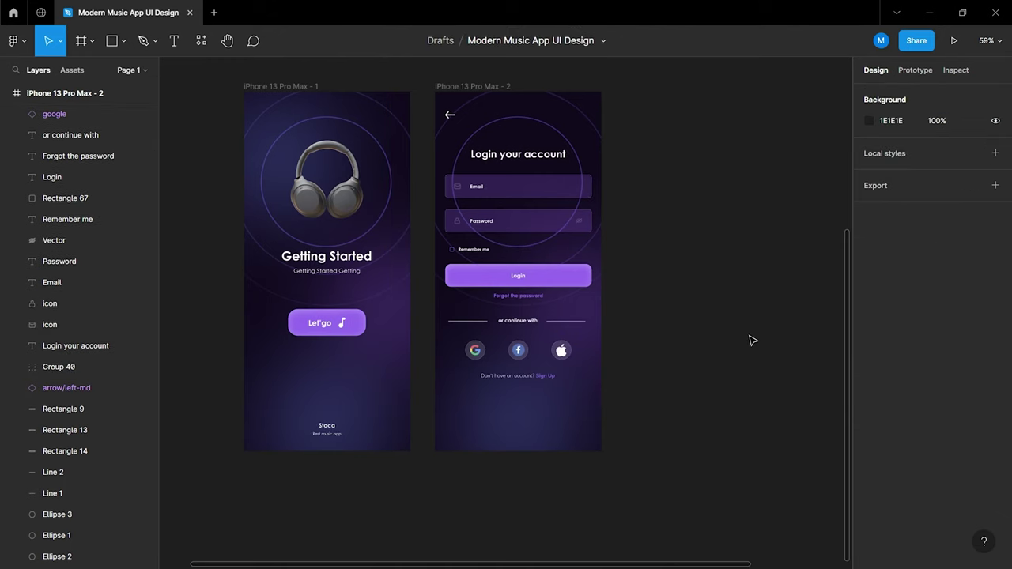
Select and inspect the Email field box and the whole Login frame
scroll(557, 196, "up", 5, "ctrl")
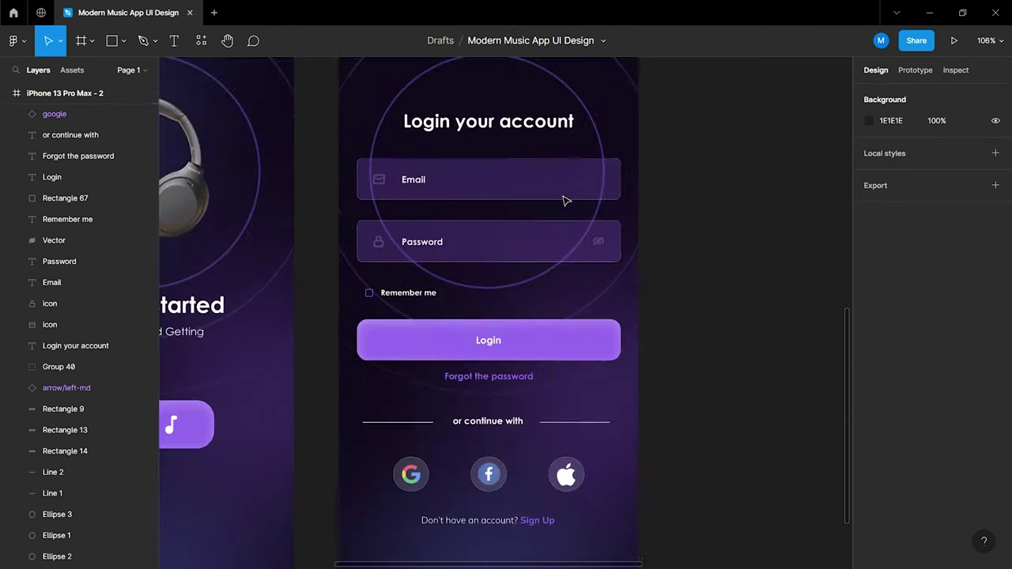
left_click(617, 188)
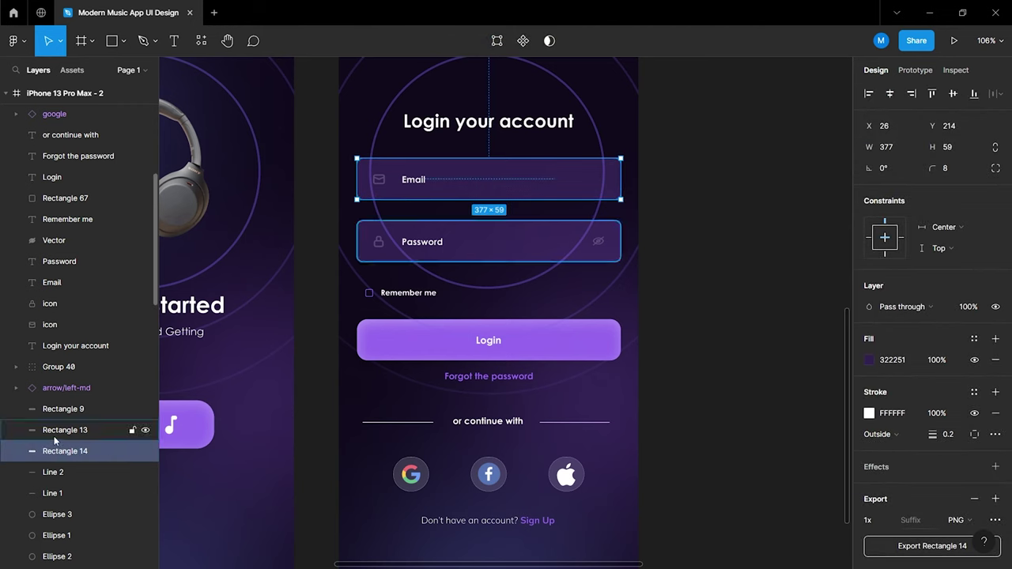
scroll(55, 204, "up", 3)
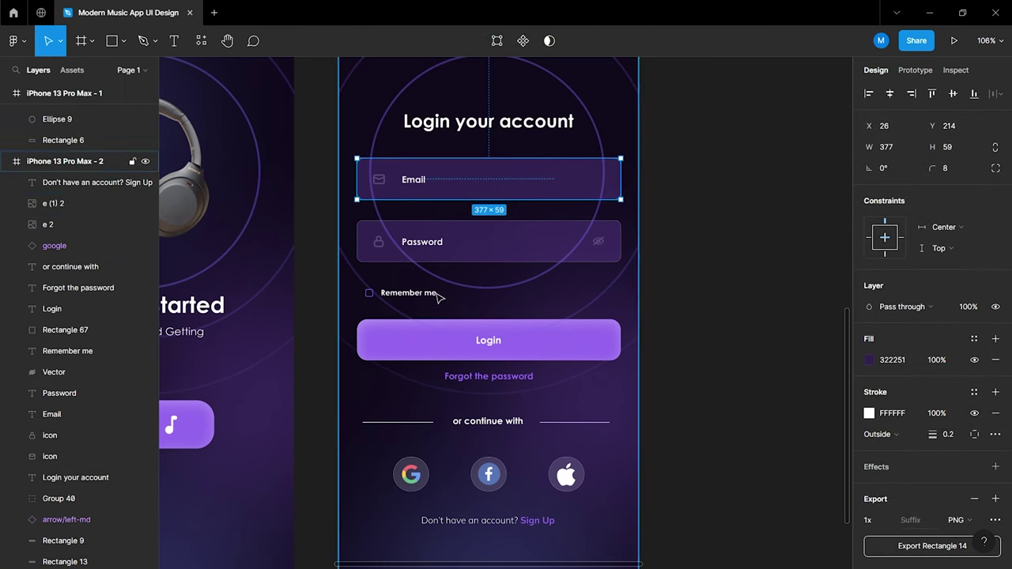
left_click(757, 343)
scroll(752, 341, "down", 3, "ctrl")
scroll(731, 332, "up", 2, "ctrl")
scroll(731, 332, "up", 2, "ctrl")
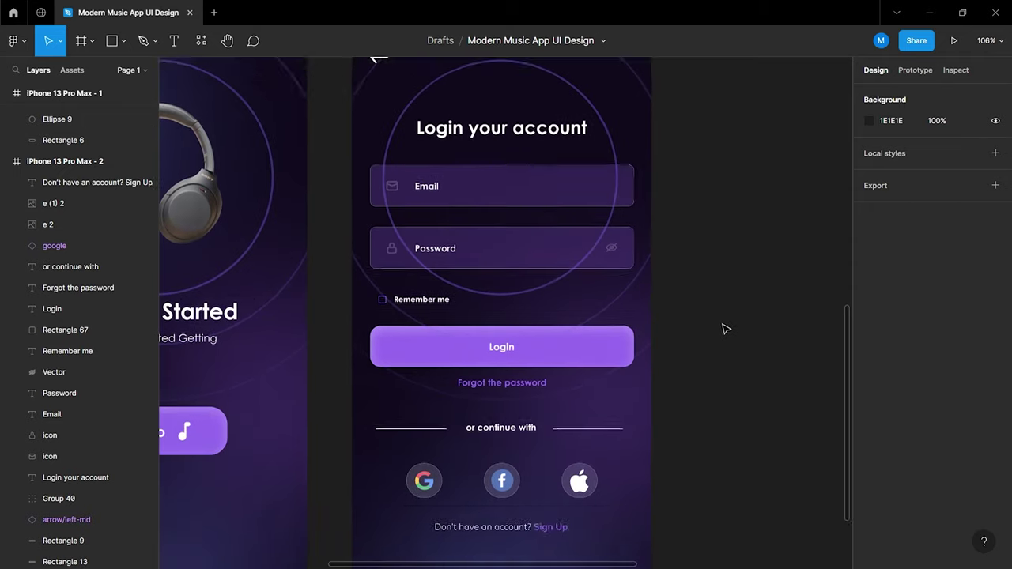
scroll(723, 324, "up", 1)
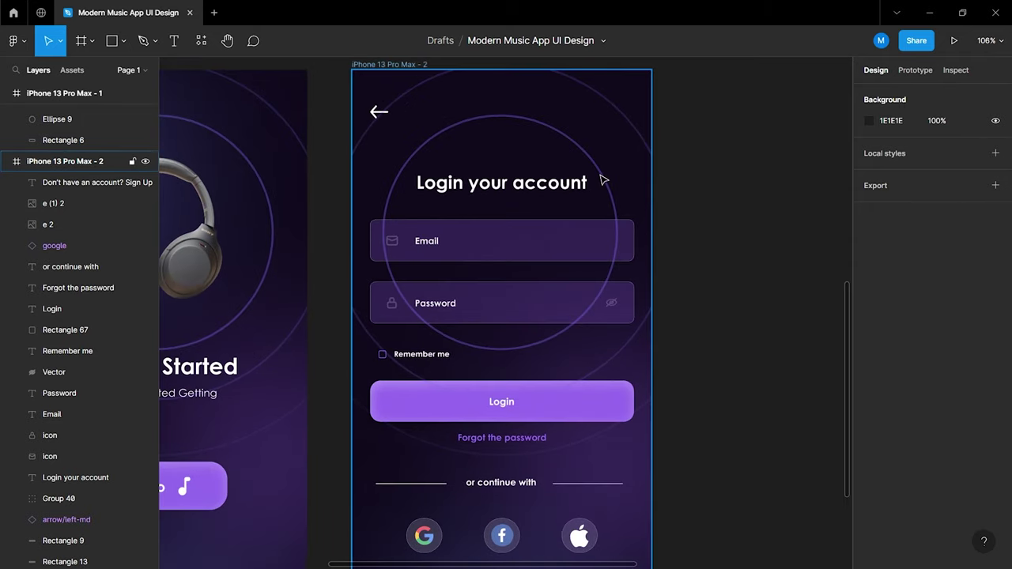
left_click(603, 180)
left_click(463, 248)
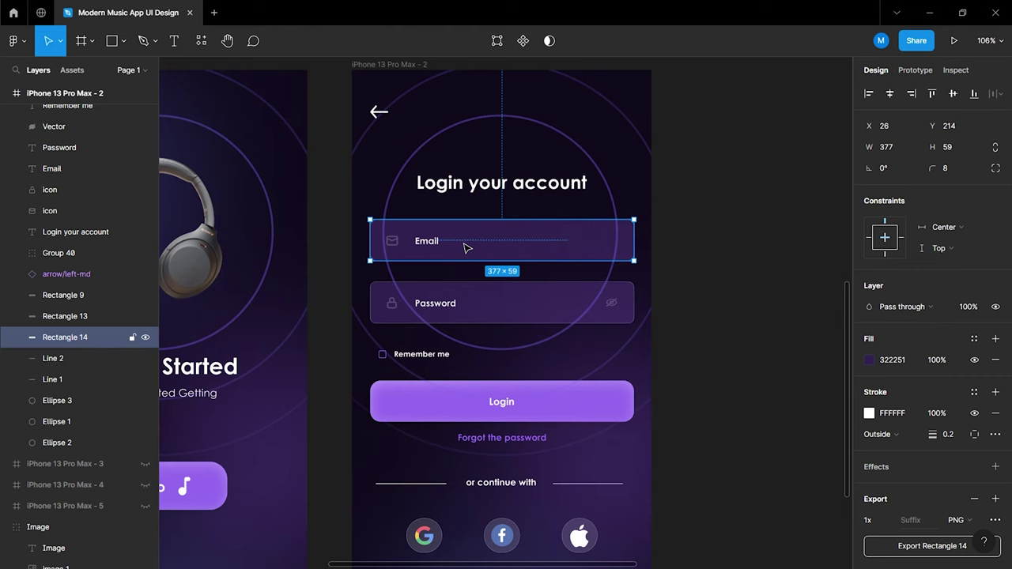
left_click(420, 158)
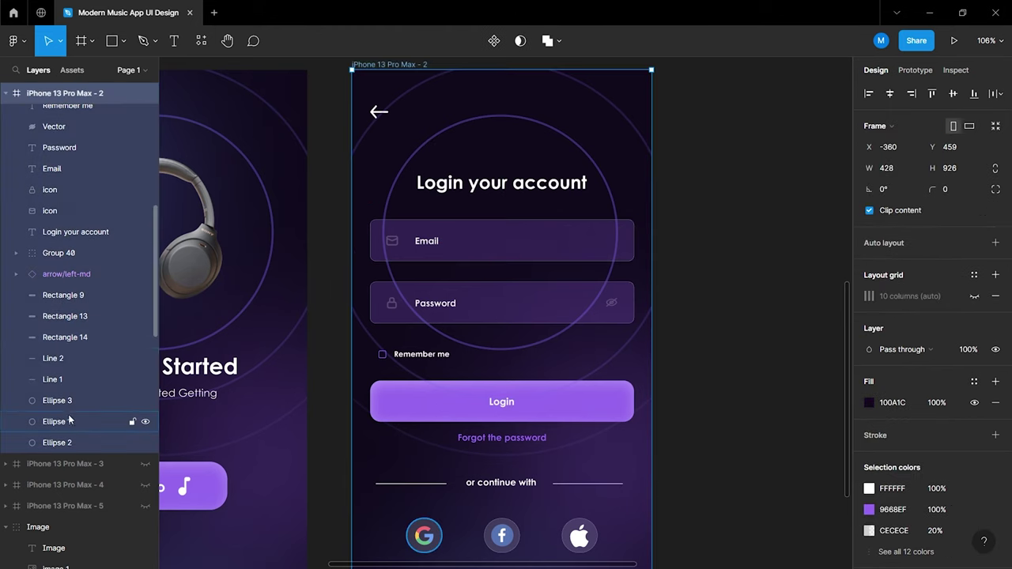
scroll(69, 419, "down", 5)
scroll(71, 407, "up", 3)
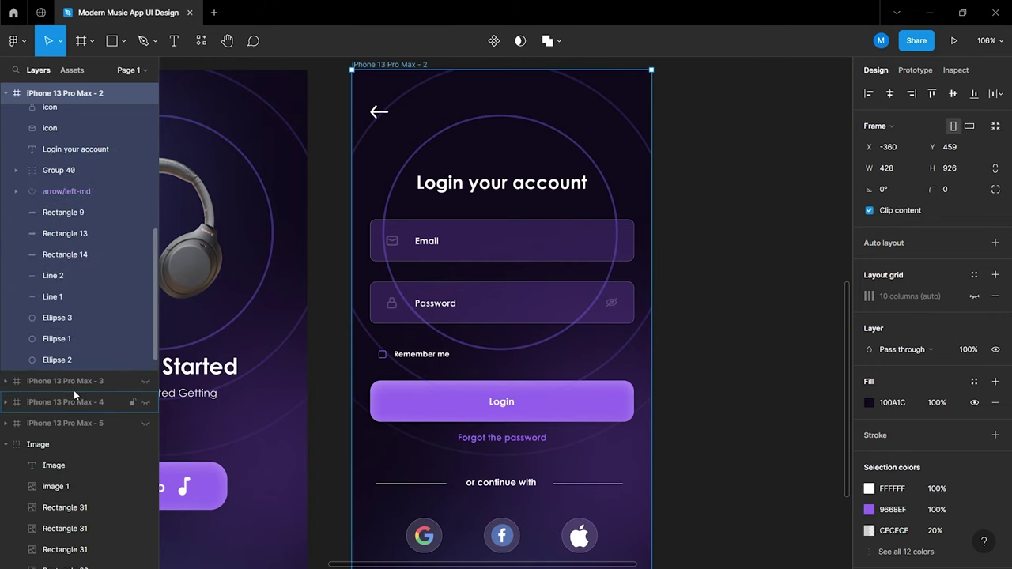
scroll(75, 395, "up", 3)
scroll(74, 340, "up", 2)
scroll(73, 300, "up", 2)
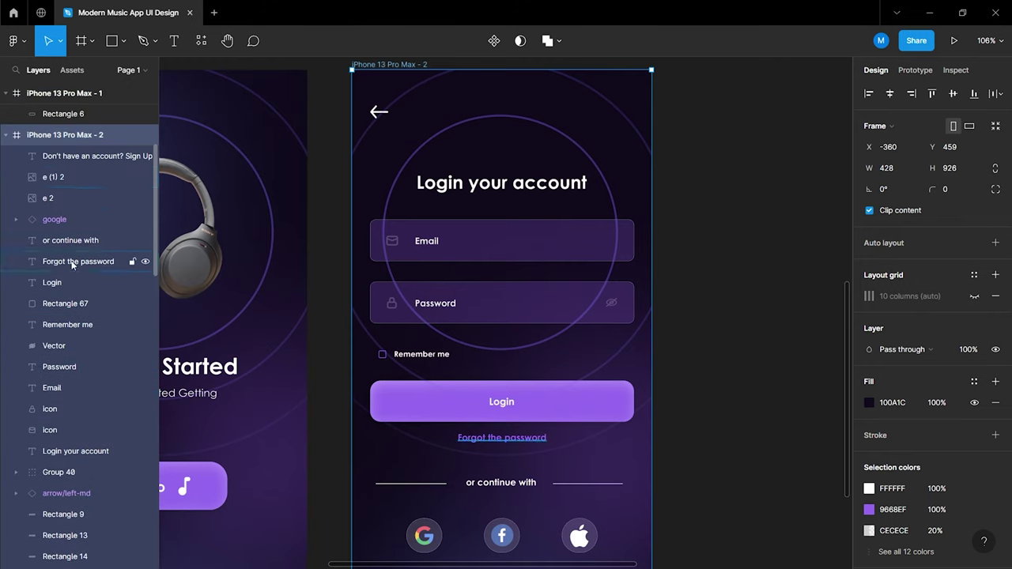
scroll(72, 356, "down", 2)
Move Group 40 below Ellipse 1 in the Login frame's layer stack, just above Ellipse 2
left_click(75, 387)
scroll(79, 273, "down", 4)
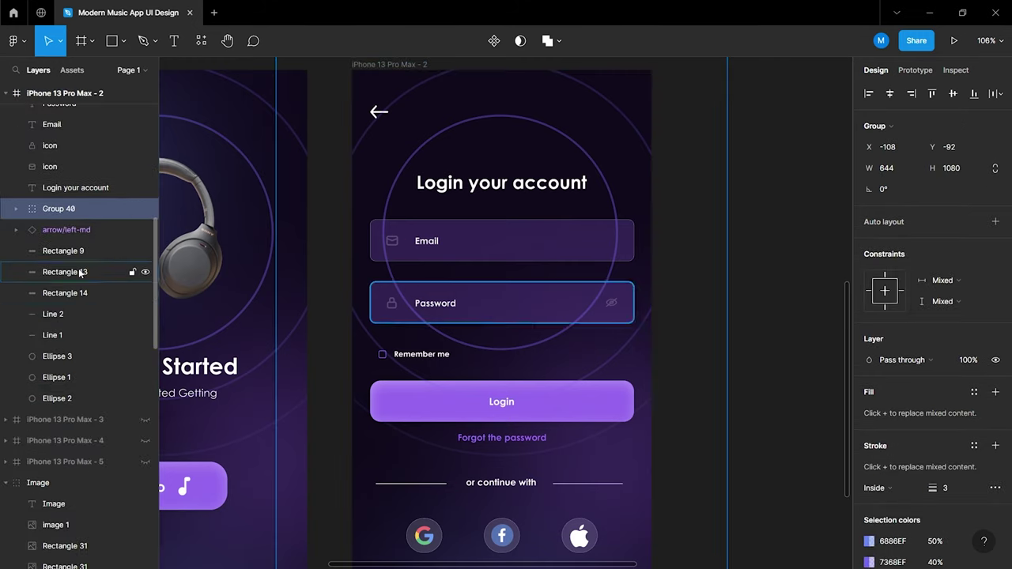
left_click_drag(77, 212, 75, 398)
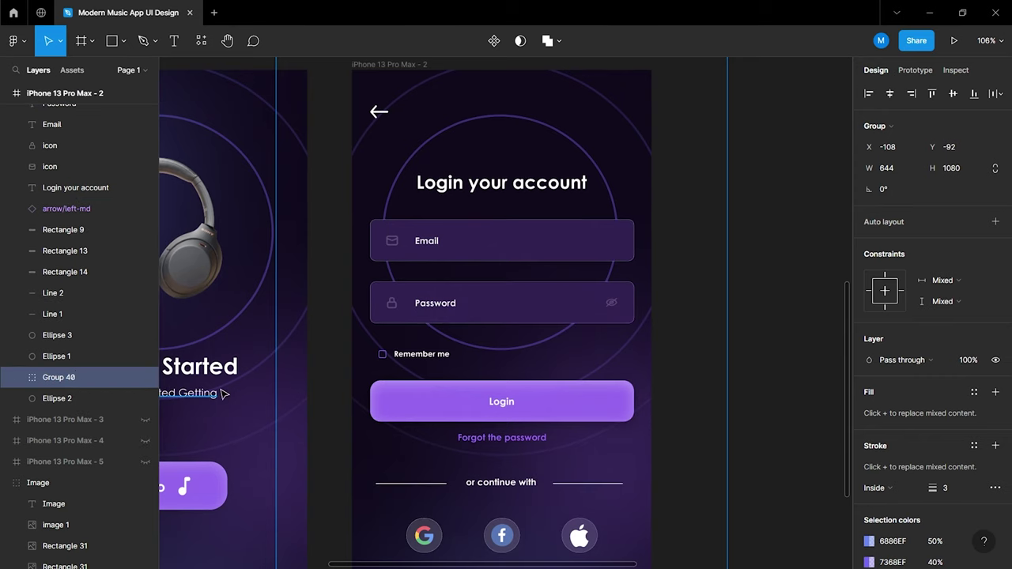
scroll(578, 463, "down", 3)
left_click(711, 463)
scroll(712, 463, "down", 3)
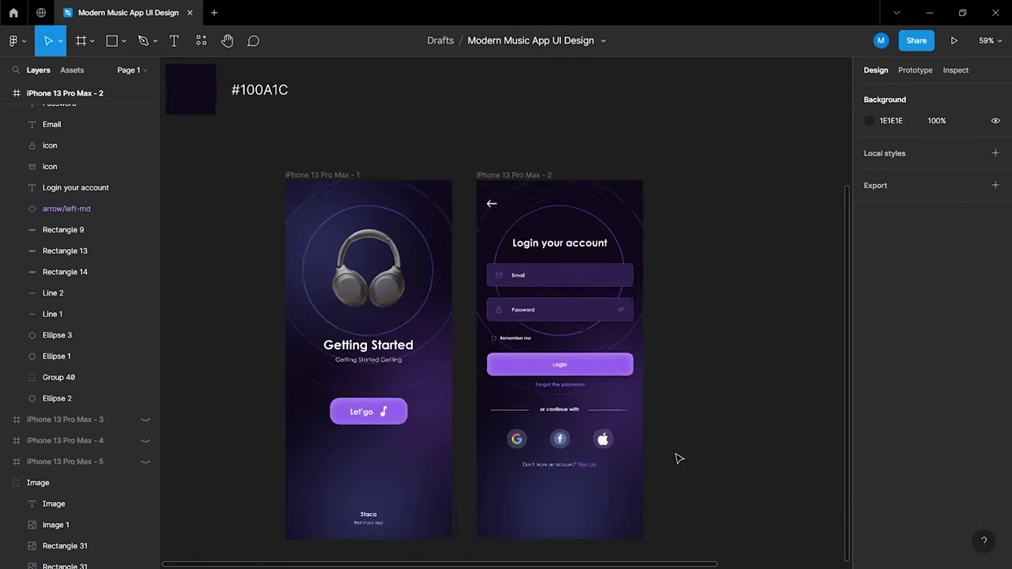
scroll(677, 456, "down", 2)
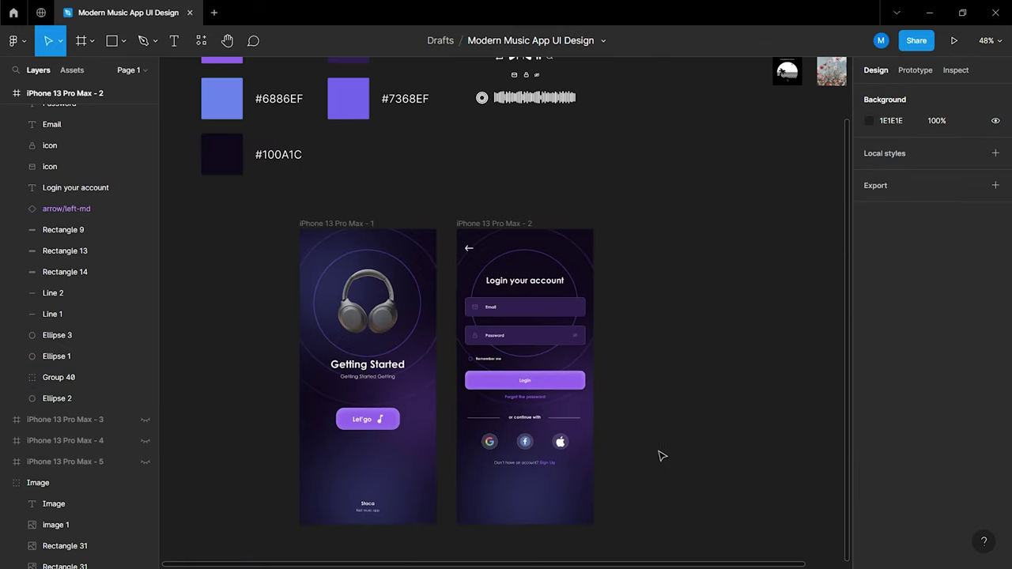
left_click(72, 377)
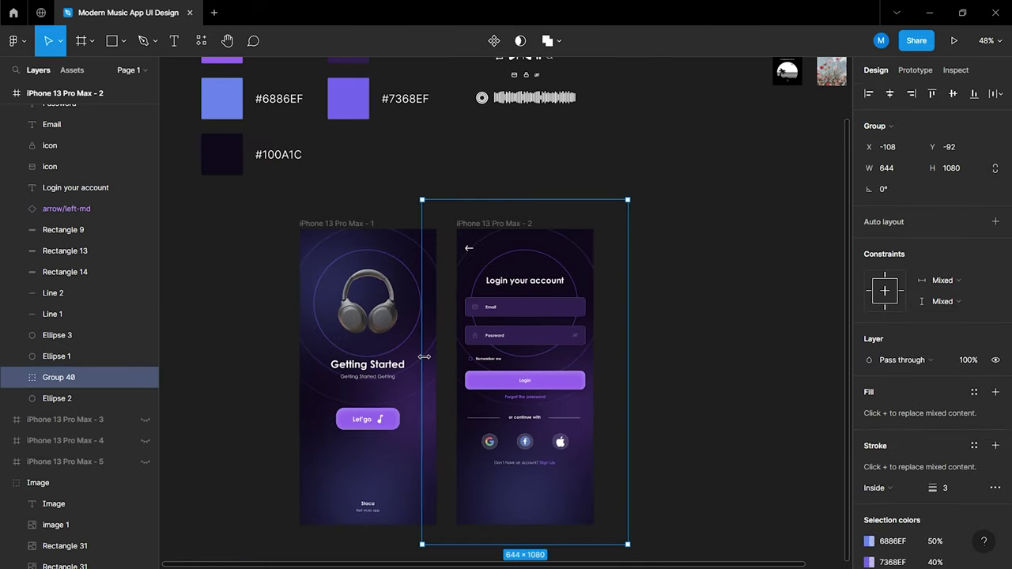
left_click(788, 367)
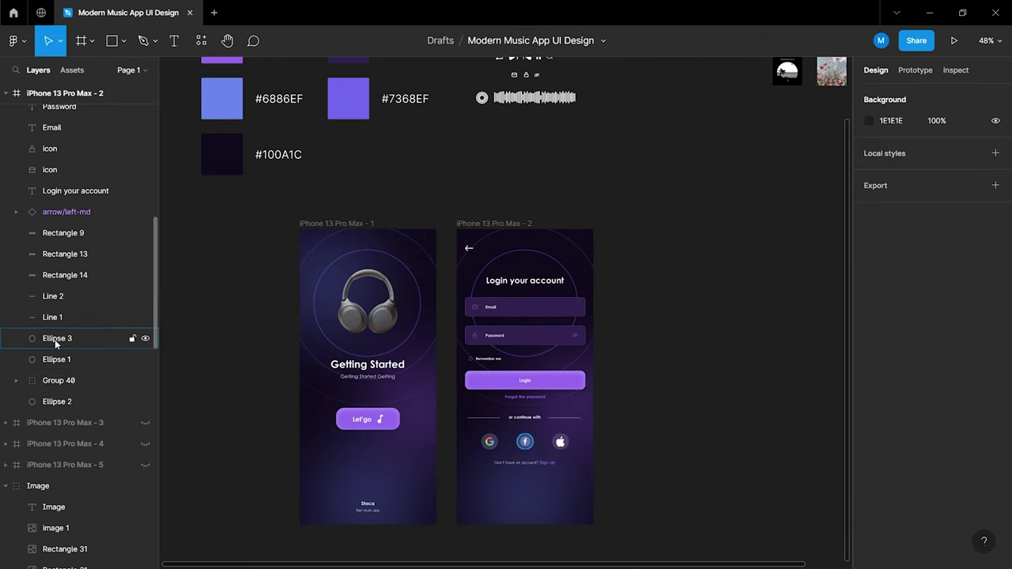
scroll(55, 339, "up", 3)
Unhide iPhone 13 Pro Max - 3 and fill it with #100A1C sampled from the swatch
left_click(7, 94)
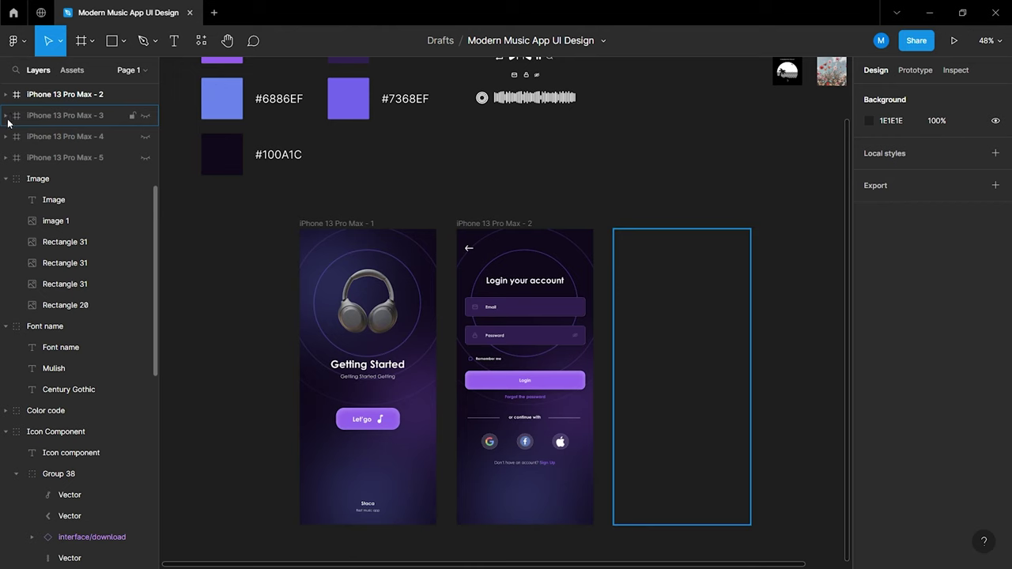
left_click(147, 117)
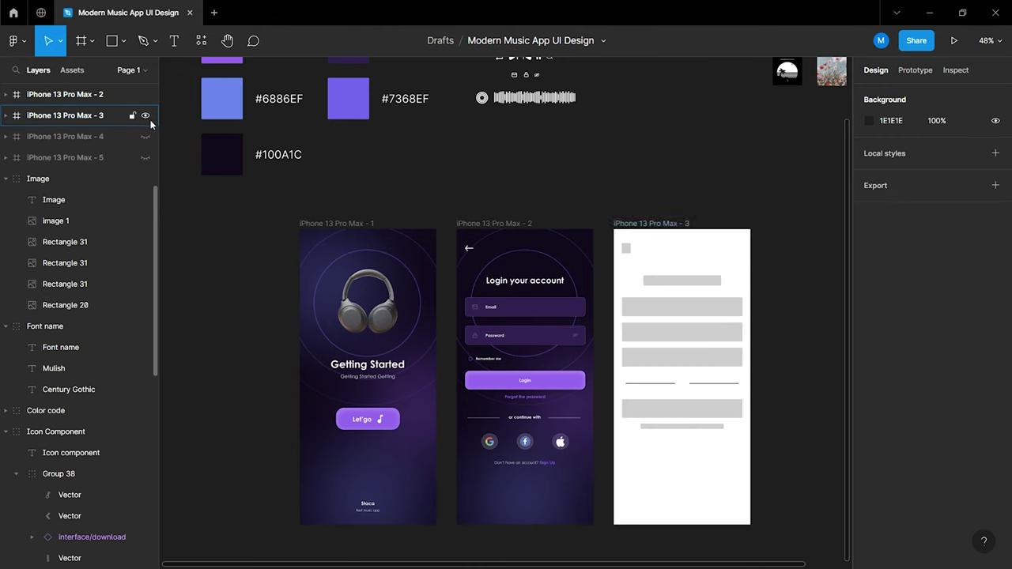
scroll(402, 255, "right", 5)
left_click(477, 235)
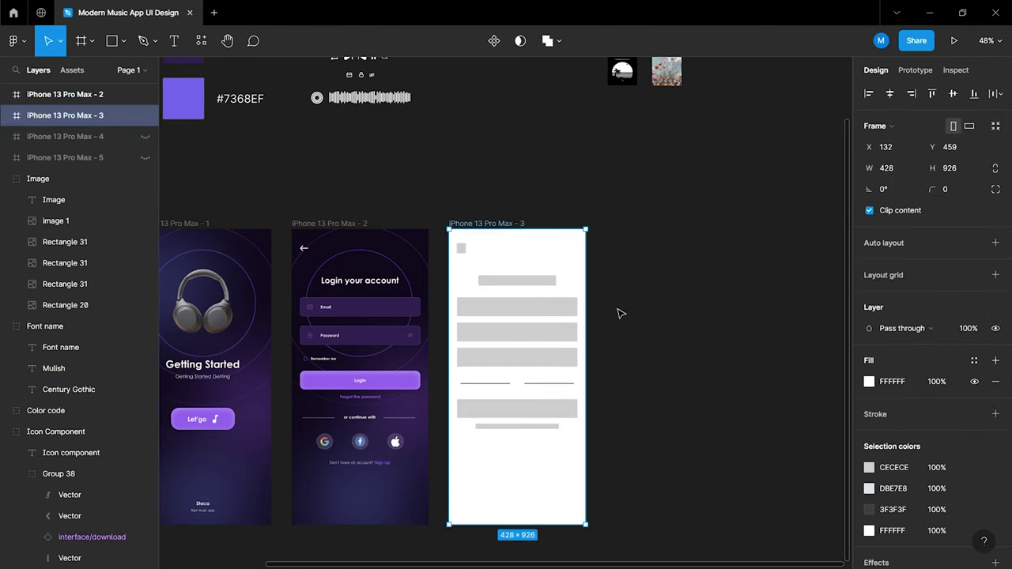
left_click(870, 382)
left_click(713, 422)
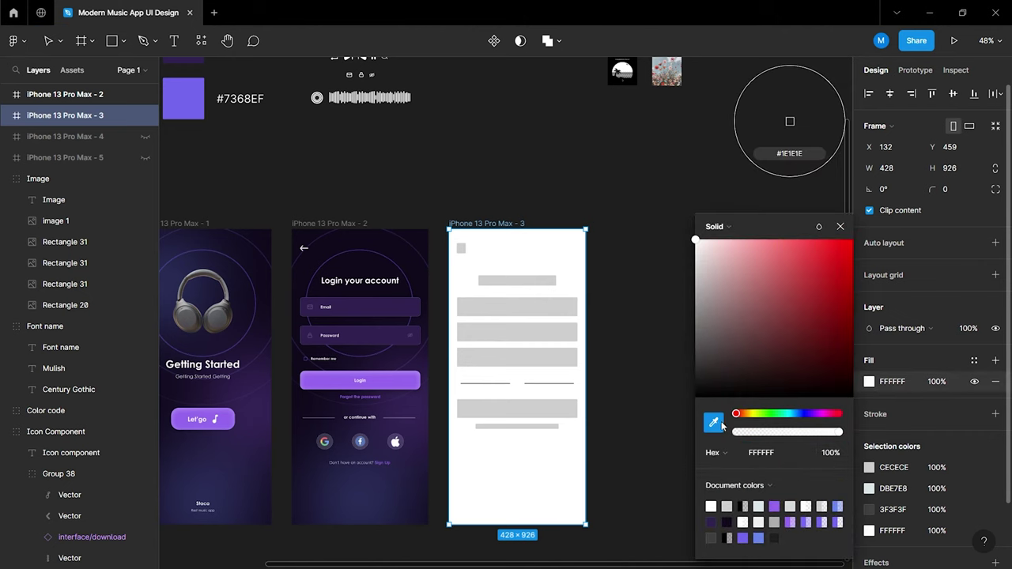
scroll(278, 200, "left", 5)
scroll(277, 200, "up", 2)
left_click(278, 200)
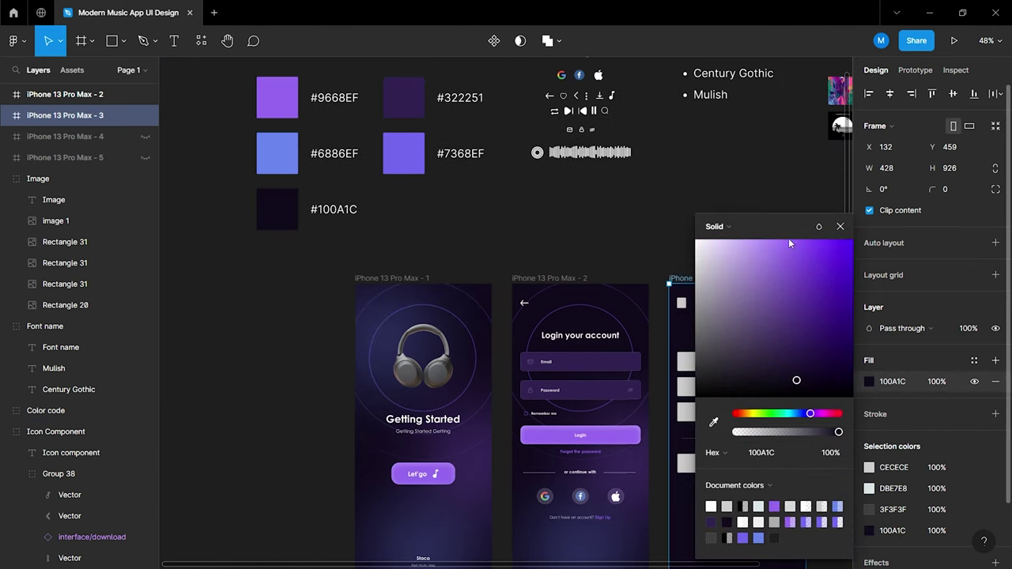
left_click(840, 226)
left_click(720, 255)
scroll(583, 288, "right", 5)
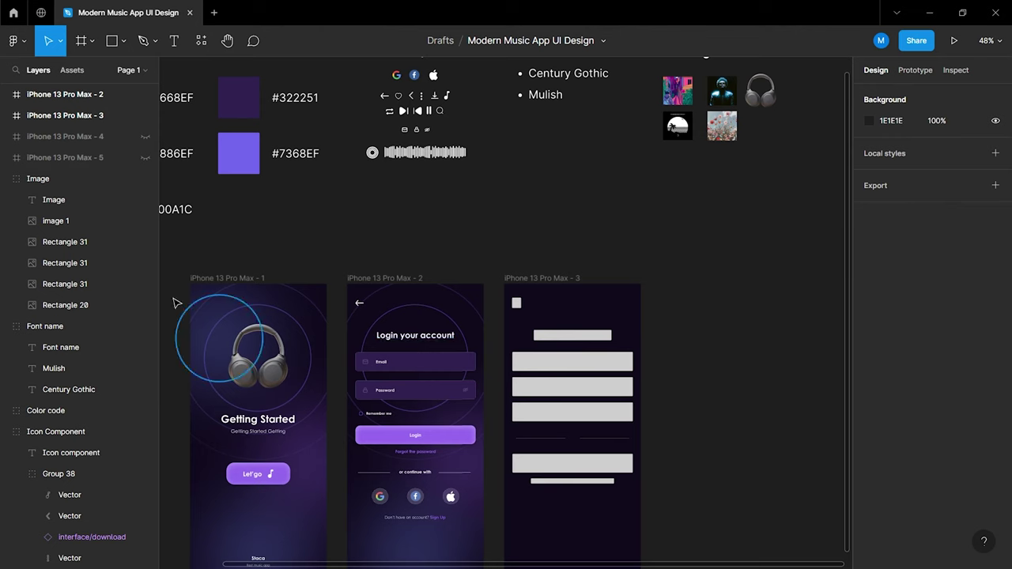
Paste a copy of frame 2's Group 40 into iPhone 13 Pro Max - 3 and lock it
left_click(5, 95)
scroll(6, 112, "down", 2)
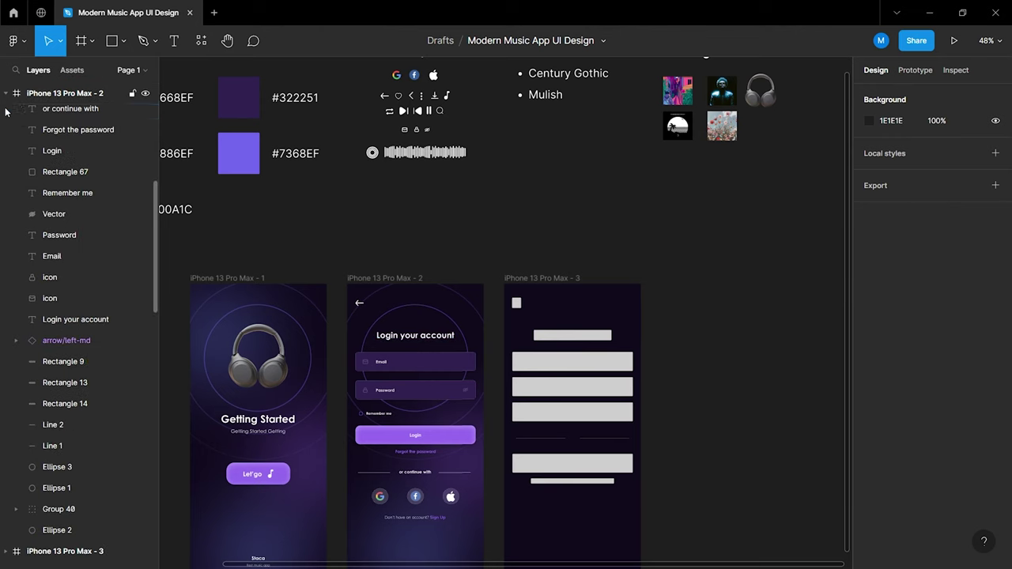
scroll(59, 308, "down", 2)
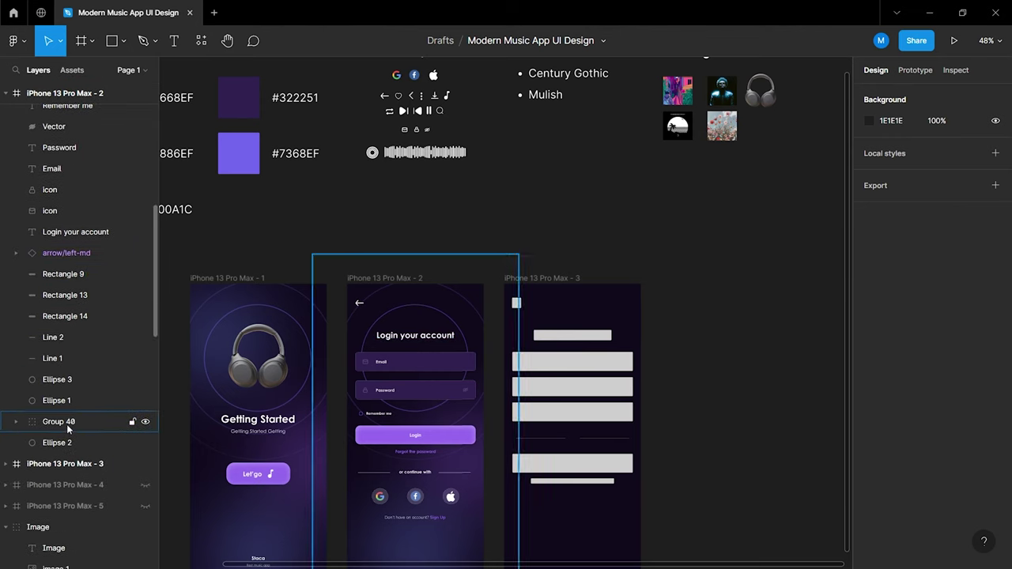
left_click(59, 421)
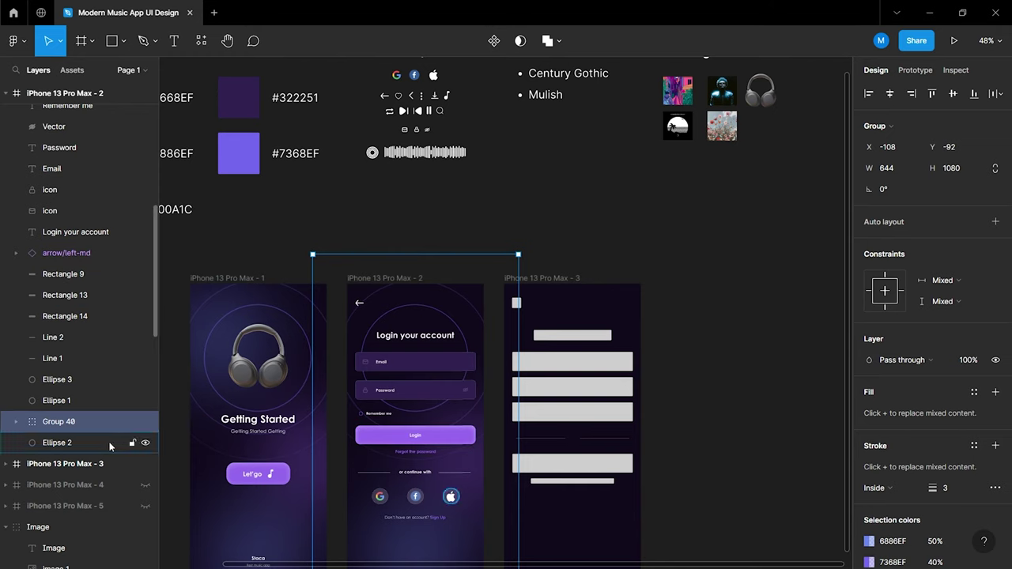
left_click(109, 464)
key("ctrl+v")
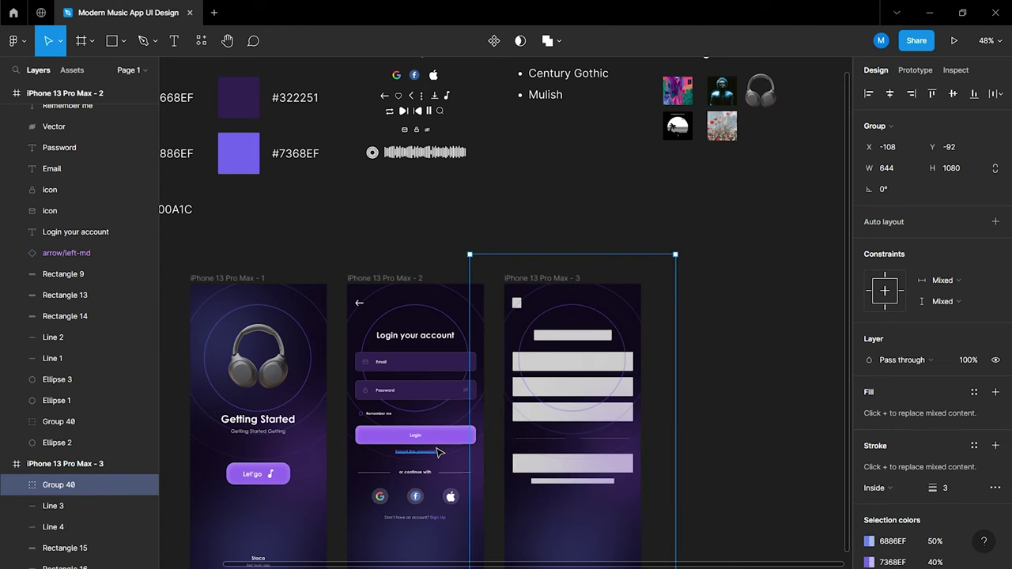
scroll(435, 451, "down", 4)
left_click(701, 397)
scroll(700, 398, "up", 3, "ctrl")
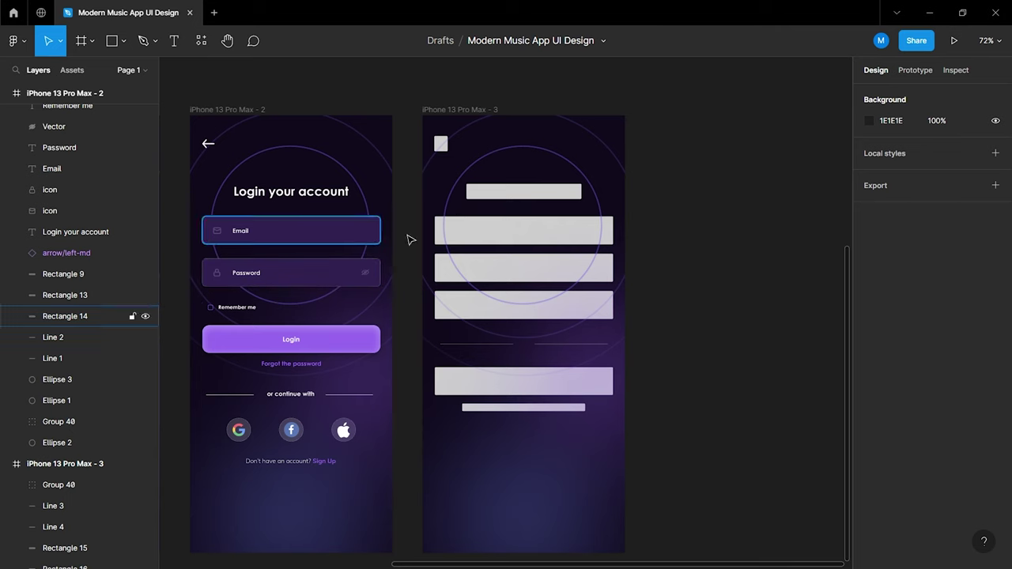
left_click(521, 473)
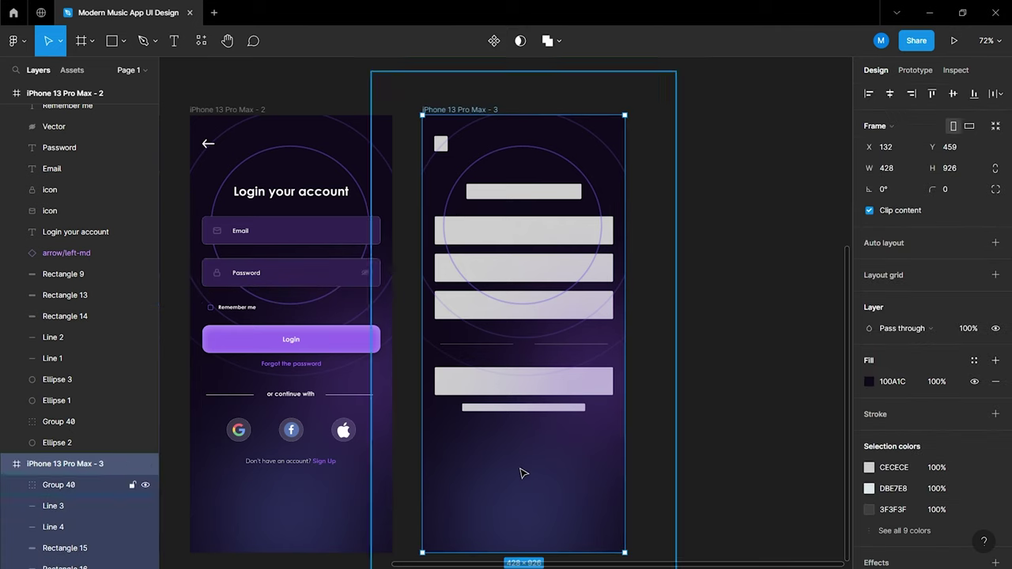
left_click(79, 484)
left_click(132, 484)
Add a Columns layout grid with count 10 to the iPhone 13 Pro Max - 3 frame
left_click(724, 482)
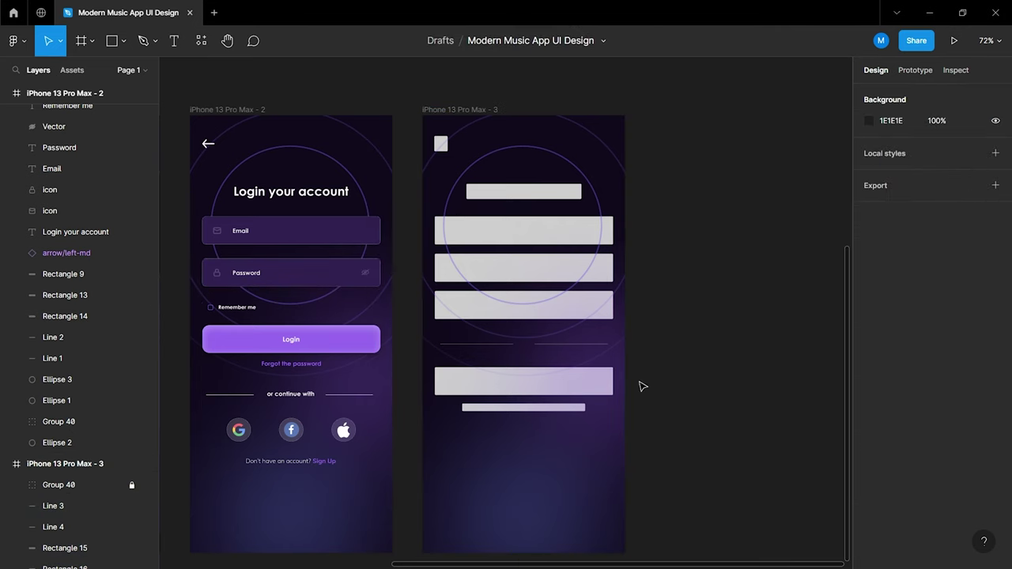
scroll(533, 319, "up", 2, "ctrl")
scroll(417, 319, "up", 2)
scroll(418, 318, "up", 2, "ctrl")
left_click(380, 121)
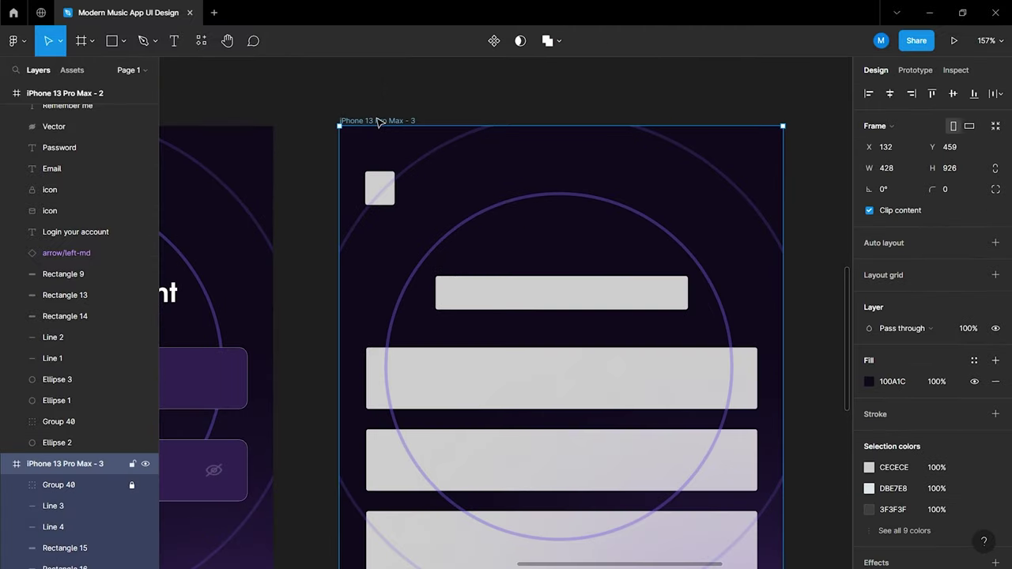
left_click(994, 274)
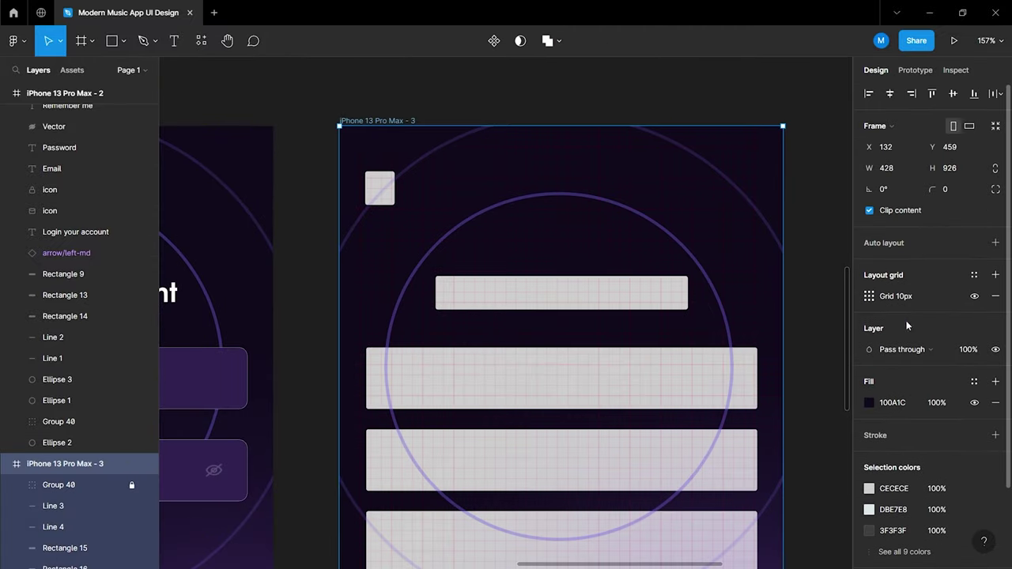
left_click(869, 297)
left_click(714, 299)
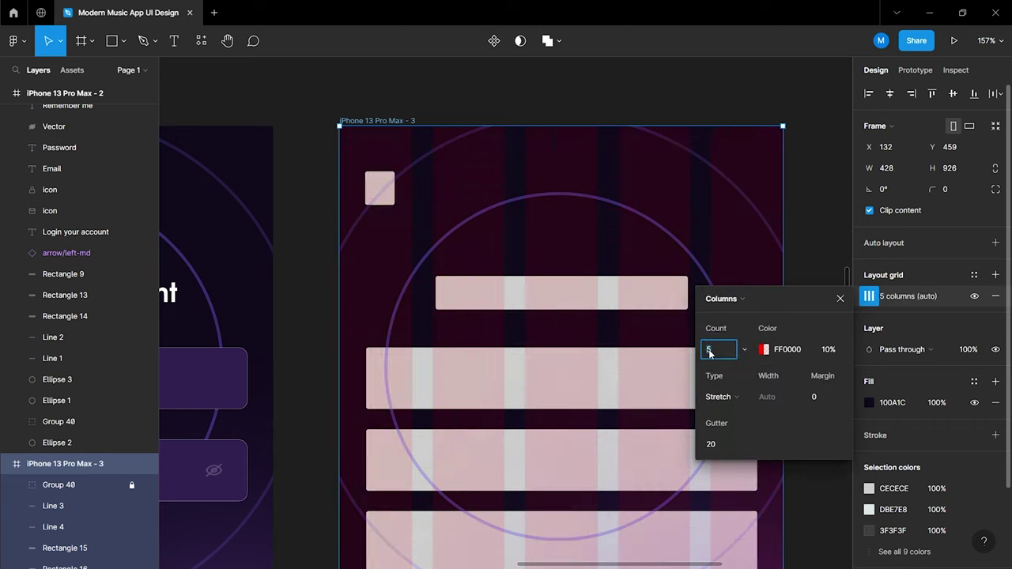
type("10")
key("Return")
left_click(841, 299)
left_click(810, 303)
scroll(791, 306, "down", 5)
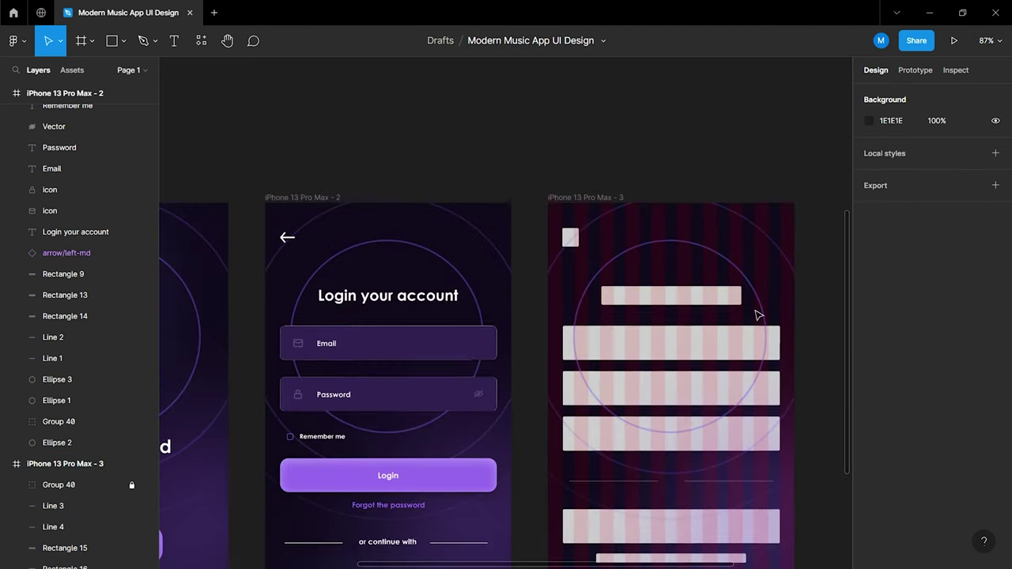
Copy the arrow/left-md icon into frame 3's top area and colour it red A73939
scroll(530, 315, "down", 3)
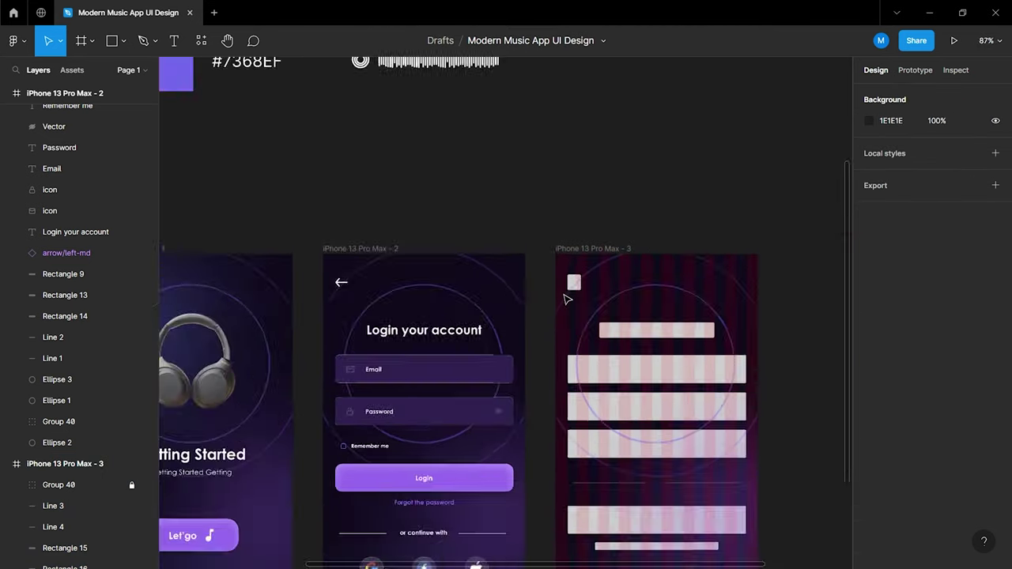
scroll(474, 269, "up", 5)
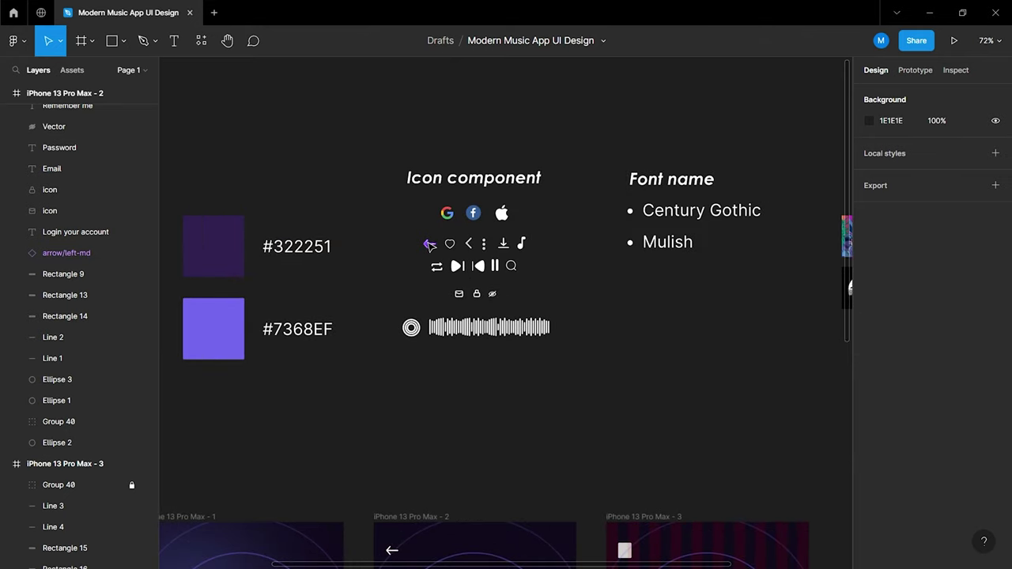
left_click(427, 245, "ctrl")
left_click(93, 317)
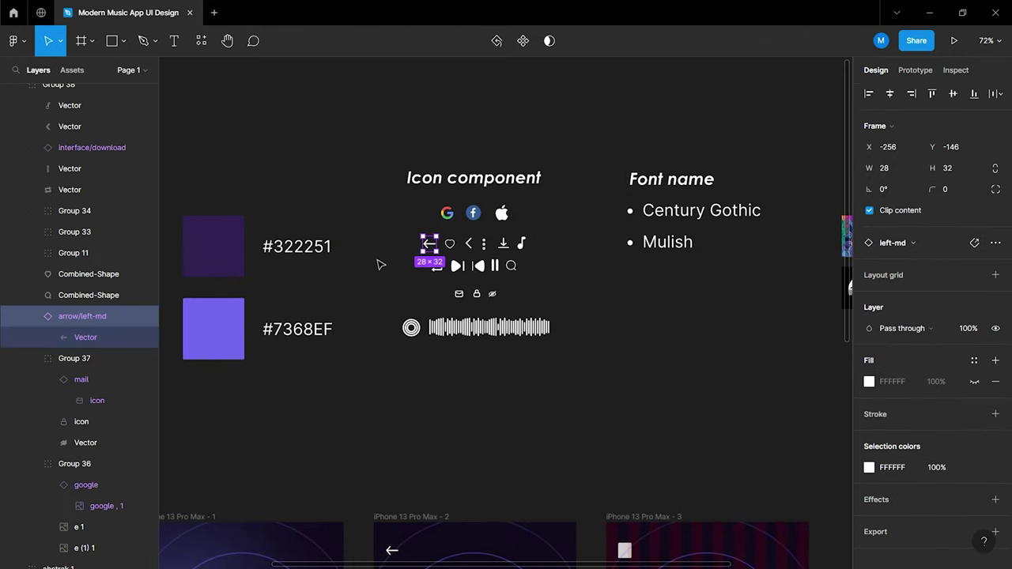
left_click_drag(434, 248, 671, 544)
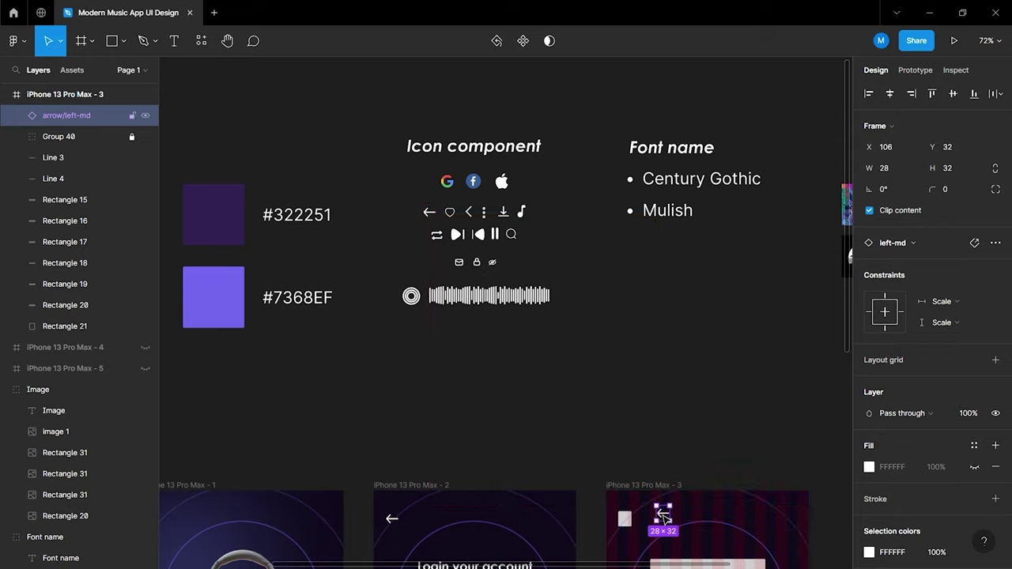
scroll(668, 554, "up", 5)
scroll(711, 396, "down", 3)
left_click(869, 552)
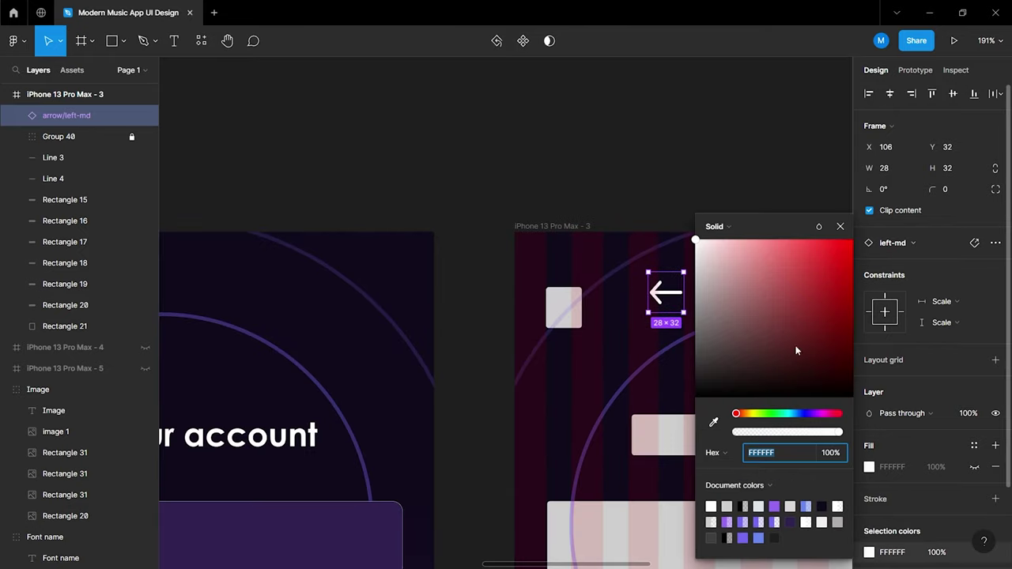
left_click(800, 294)
left_click(841, 227)
scroll(601, 330, "up", 3)
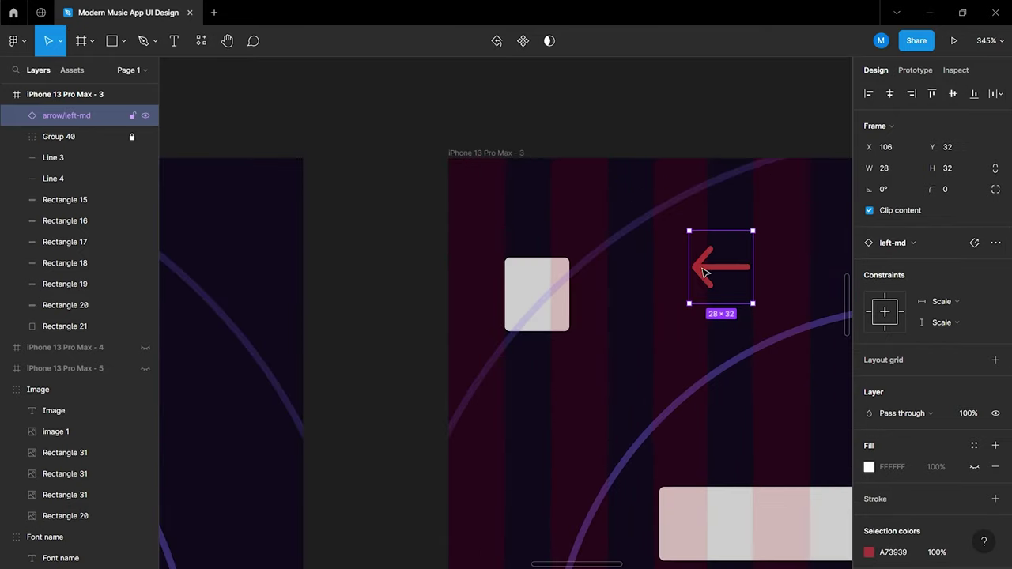
Position the arrow in frame 3 and delete the white square behind it
left_click_drag(705, 273, 521, 300)
left_click(653, 322)
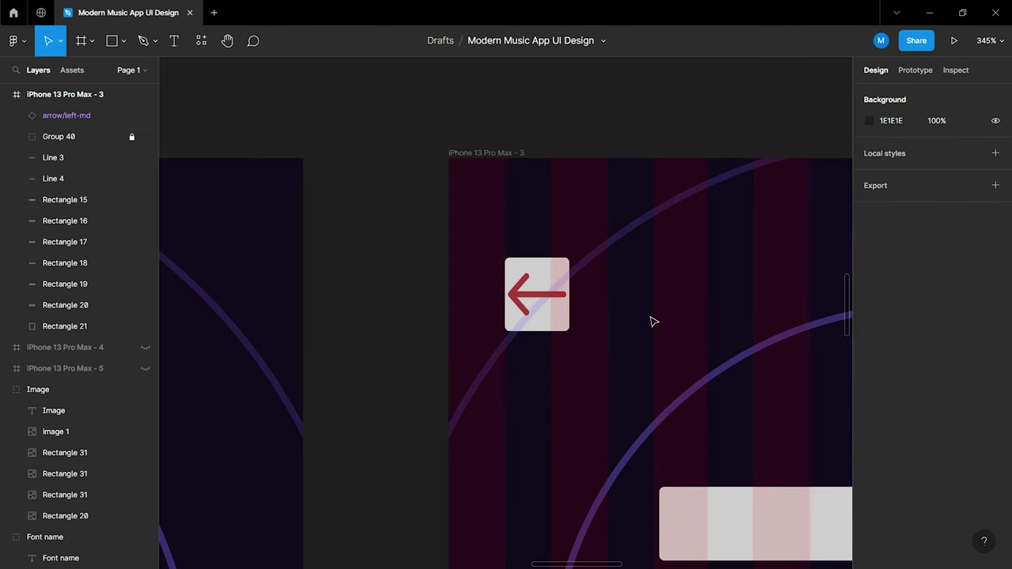
left_click(565, 267)
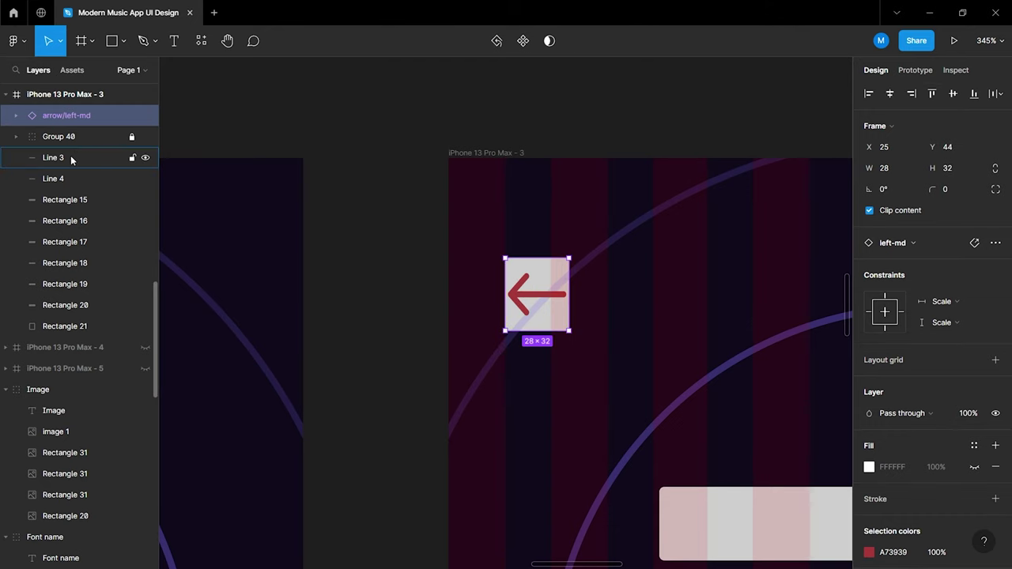
left_click(58, 199)
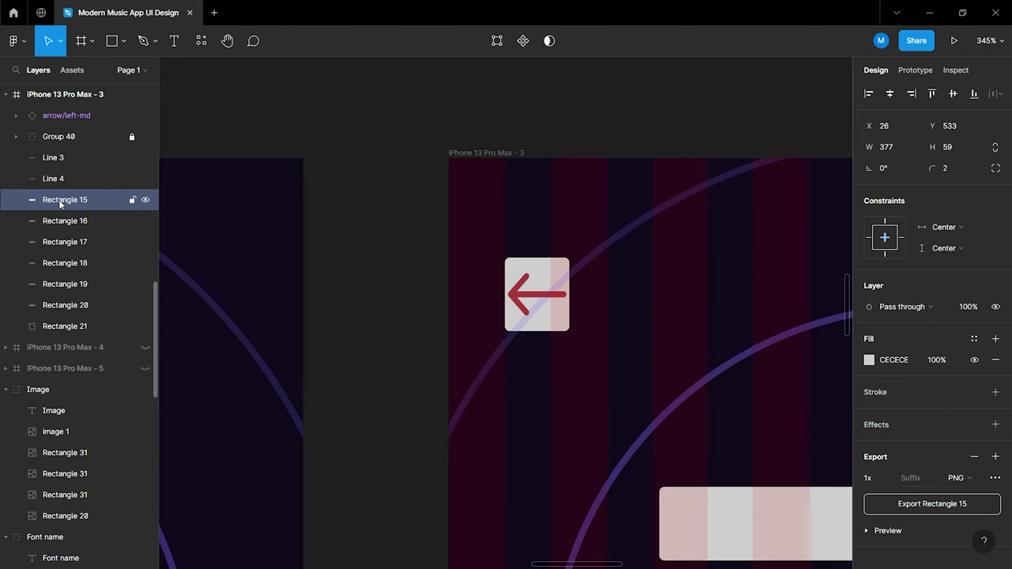
left_click(524, 294)
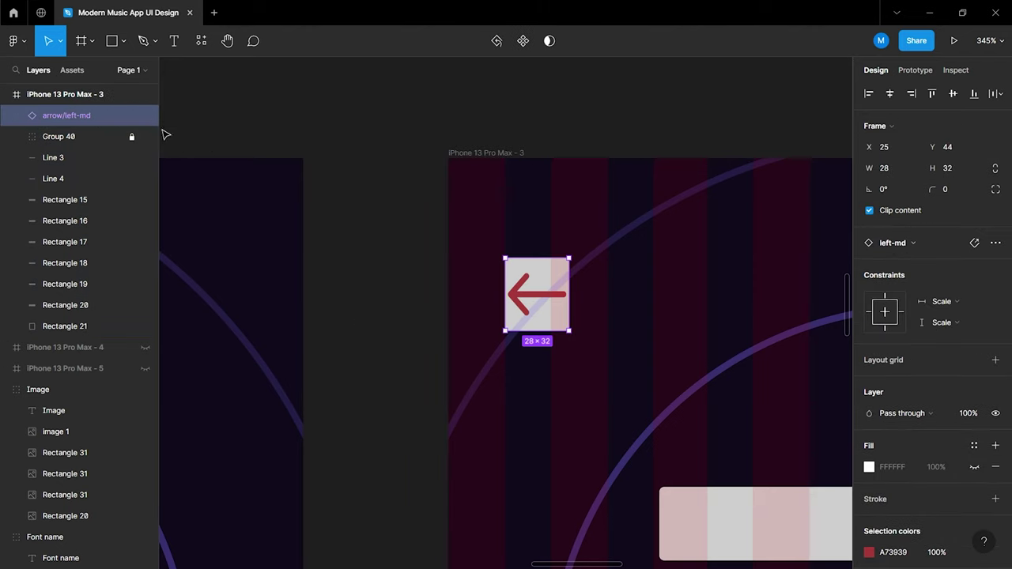
left_click(538, 315)
key("Delete")
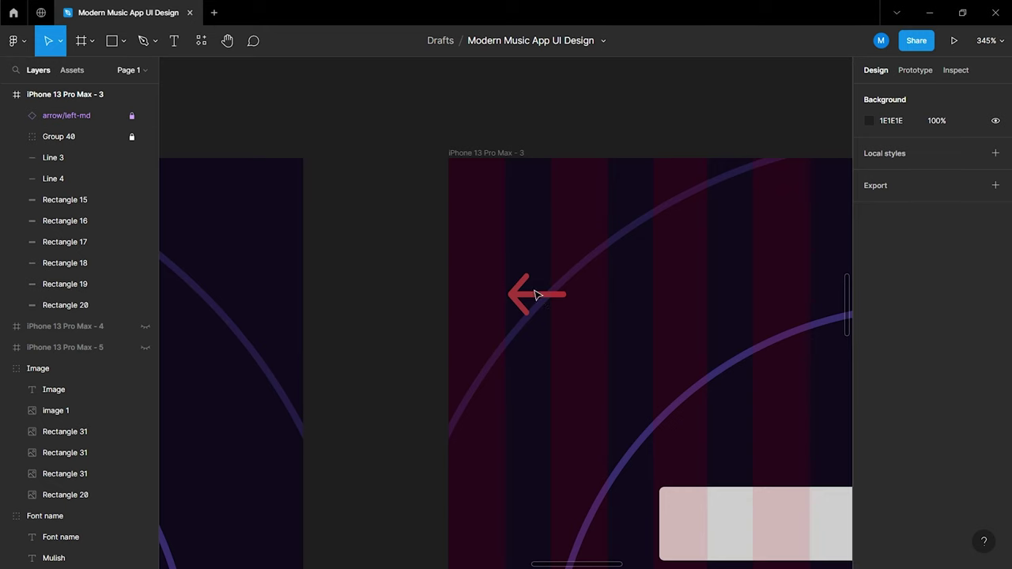
Unlock the arrow/left-md layer and change its colour to white FFFFFF
left_click(131, 115)
left_click(552, 303)
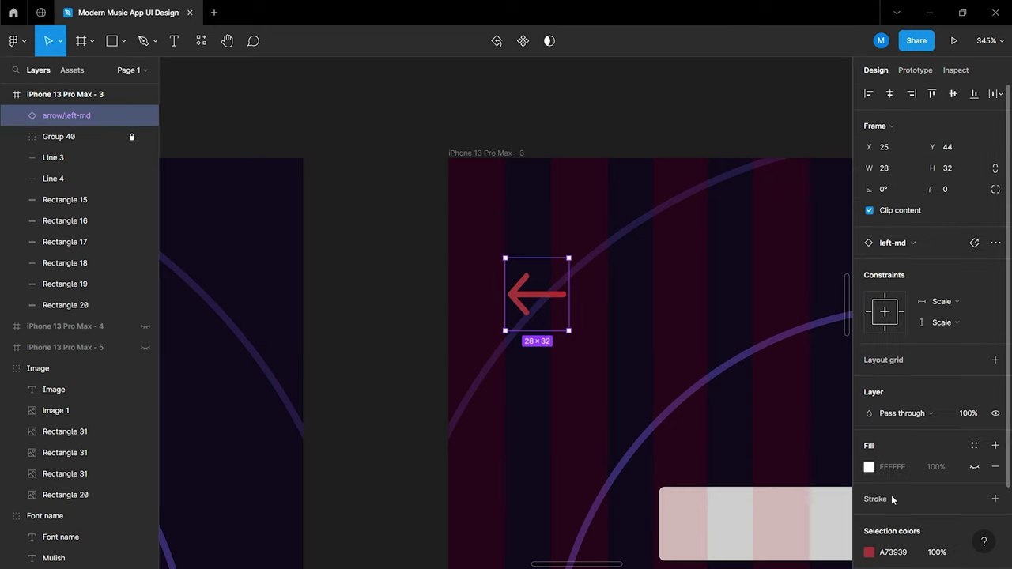
scroll(928, 503, "down", 3)
left_click(871, 458)
left_click_drag(752, 280, 694, 241)
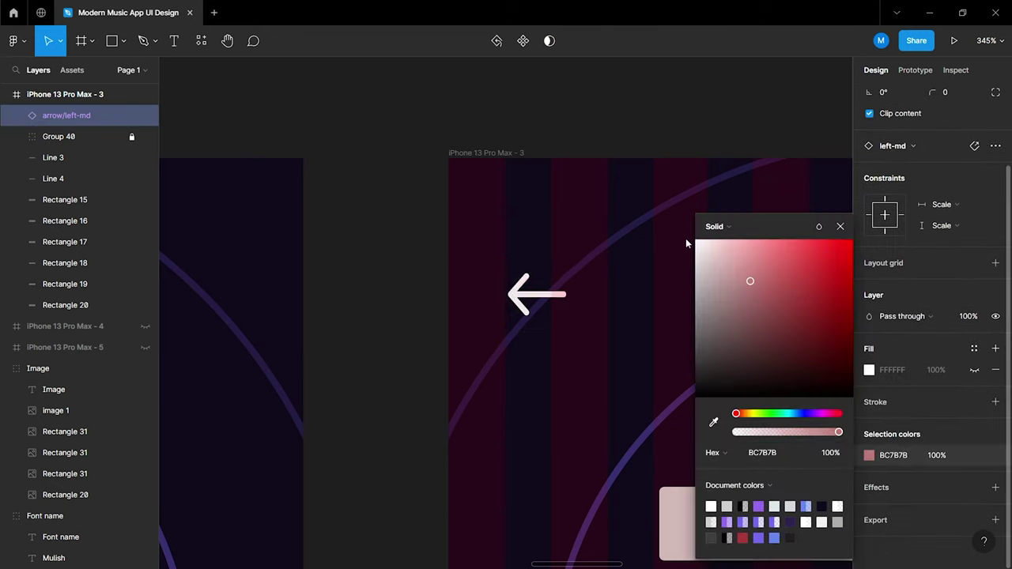
left_click(840, 226)
key("Escape")
scroll(720, 361, "down", 3)
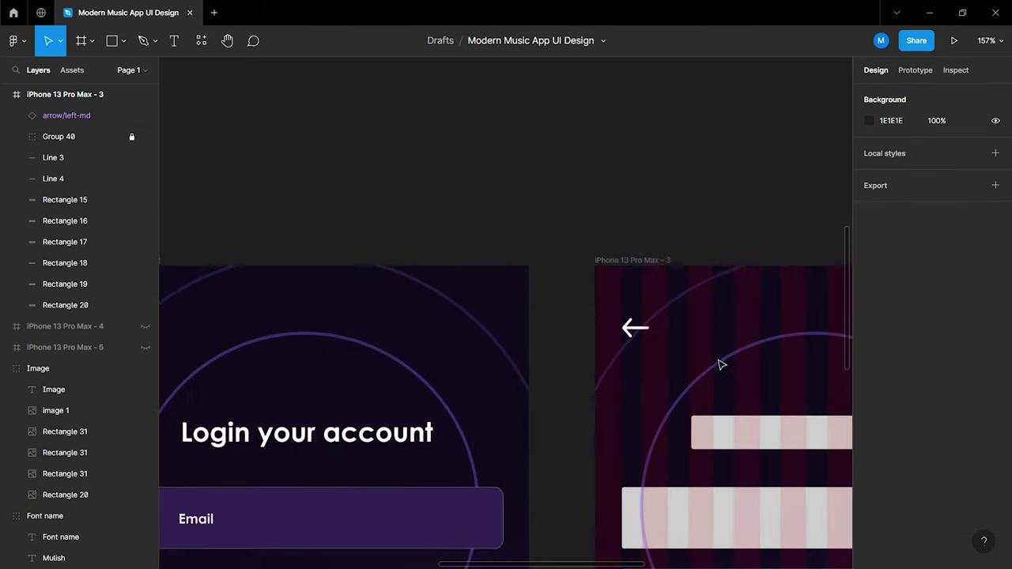
scroll(649, 372, "down", 2)
scroll(654, 363, "down", 1)
Paste a 'Let's get you in' heading onto the third screen, centred horizontally
left_click(174, 40)
left_click(591, 222)
type("Let’s get you in")
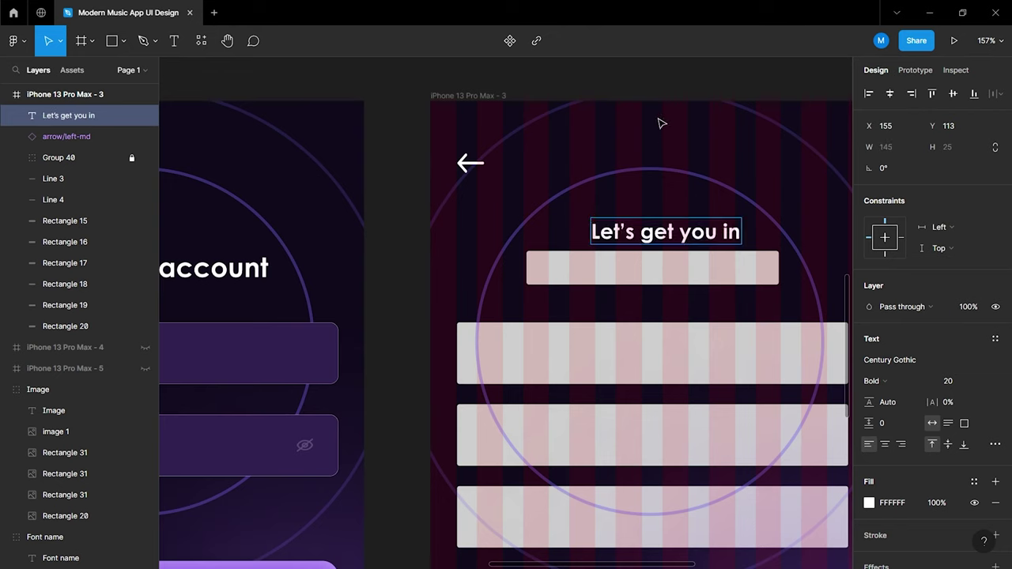
key("Escape")
key("alt+h")
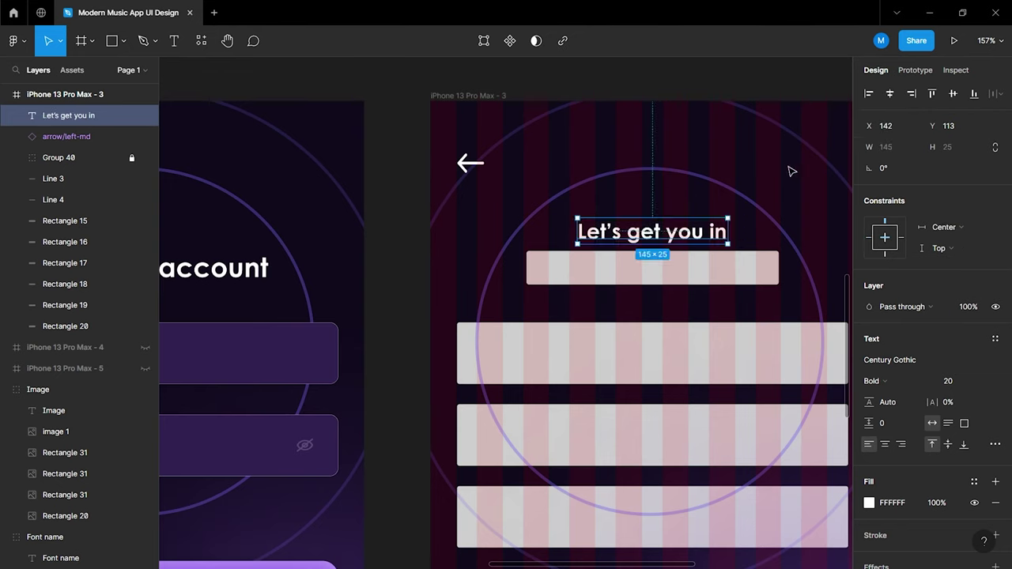
left_click(787, 172)
Set the heading to font size 26 and move it over the striped placeholder bar
scroll(711, 198, "right", 3)
left_click(610, 232)
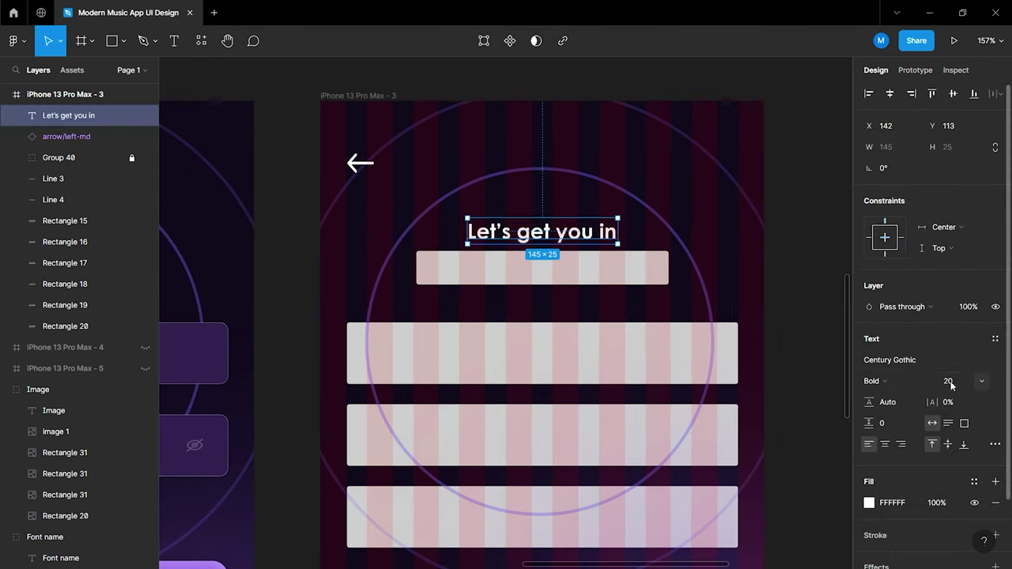
type("26")
key("Return")
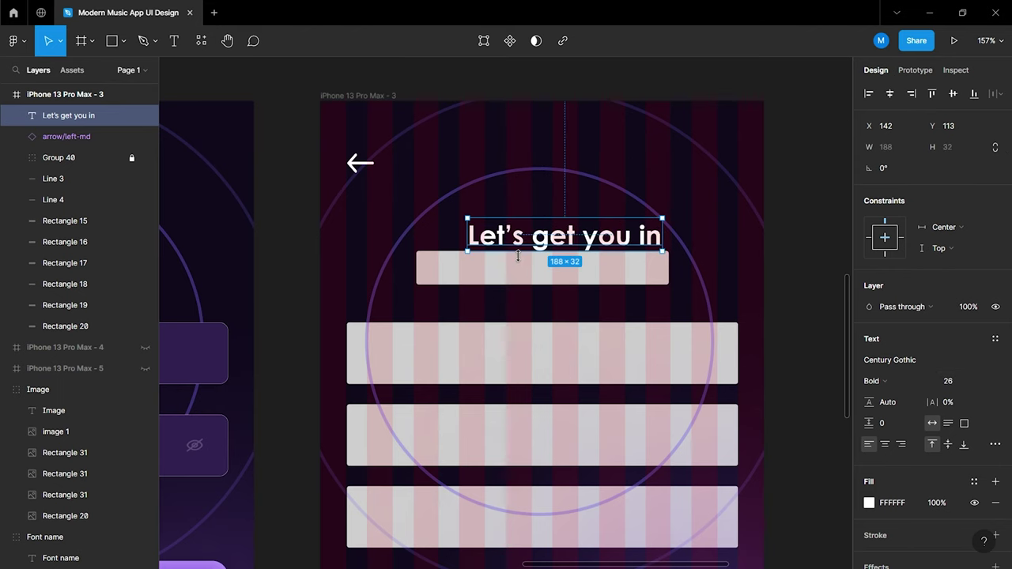
scroll(514, 255, "up", 5)
mouse_move(743, 213)
left_mouse_down()
mouse_move(698, 214)
mouse_move(792, 284)
left_mouse_up()
Align the heading with the striped placeholder bar
left_click(788, 289)
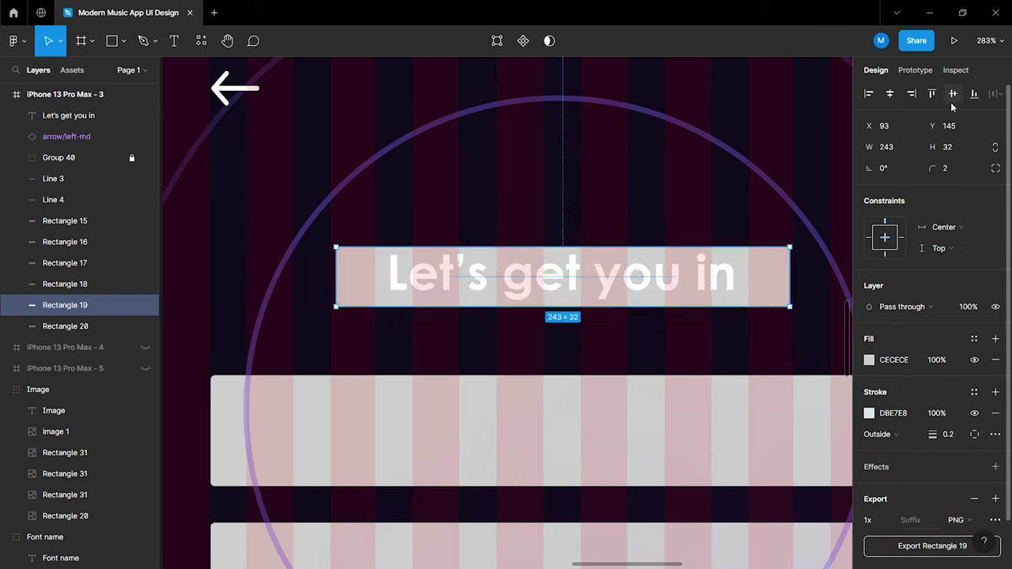
left_click(734, 290)
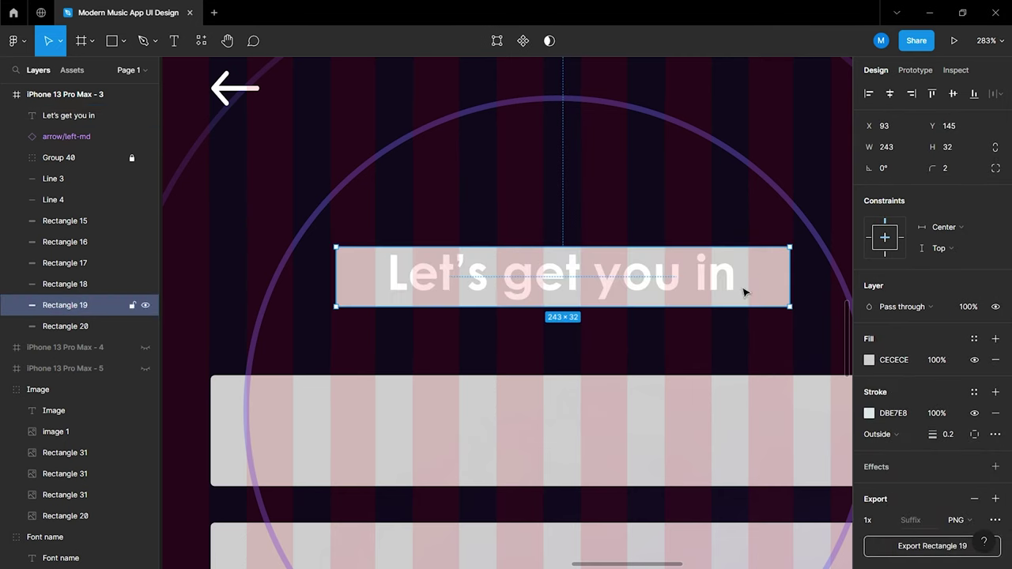
left_click(714, 313)
left_click(715, 292)
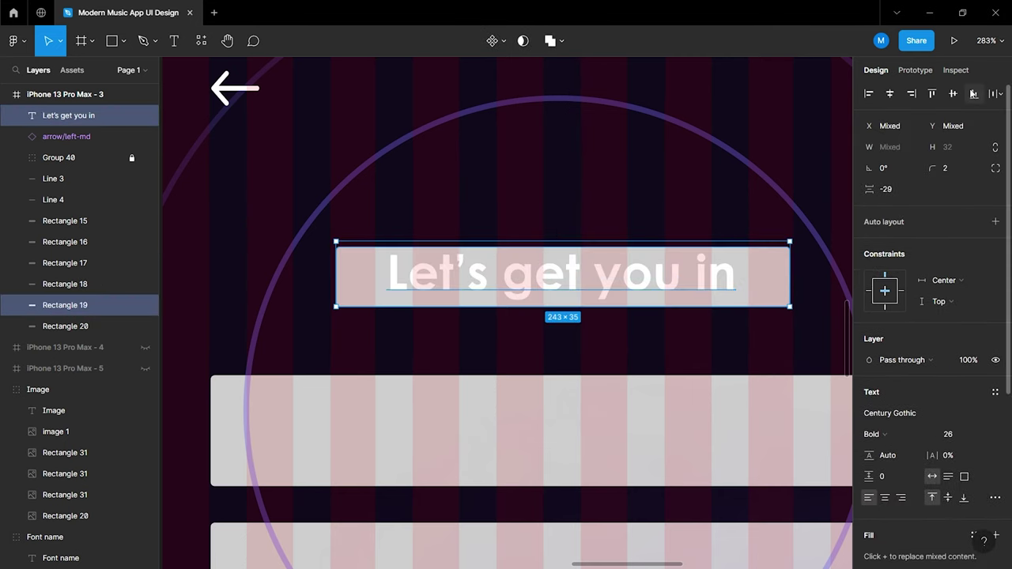
left_click(934, 94)
left_click(891, 95)
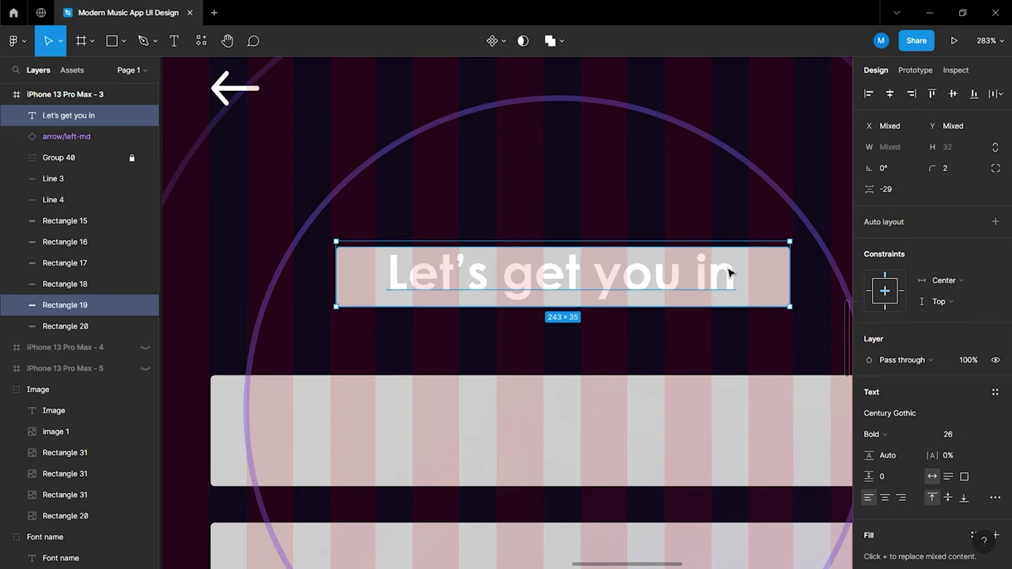
key("Escape")
Delete the striped placeholder bar, leaving the heading in its place
left_click(701, 280)
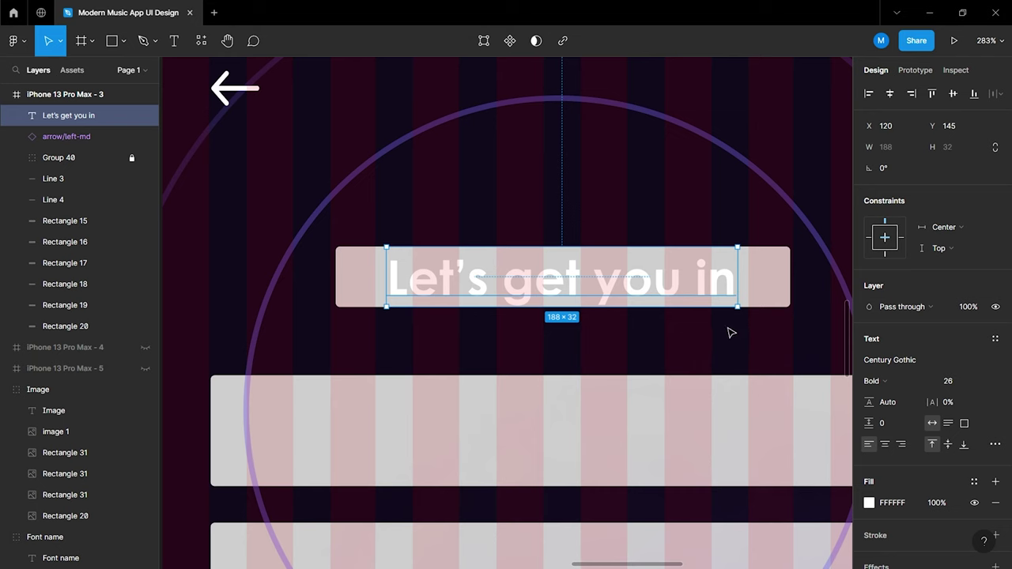
left_click(758, 298)
key("Delete")
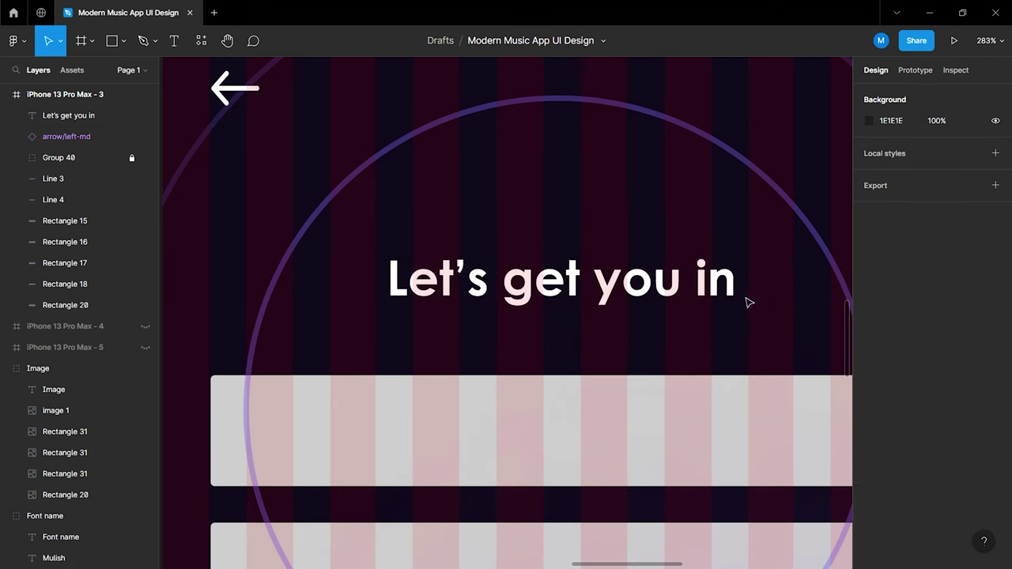
left_click(731, 287)
key("Escape")
scroll(767, 238, "down", 3)
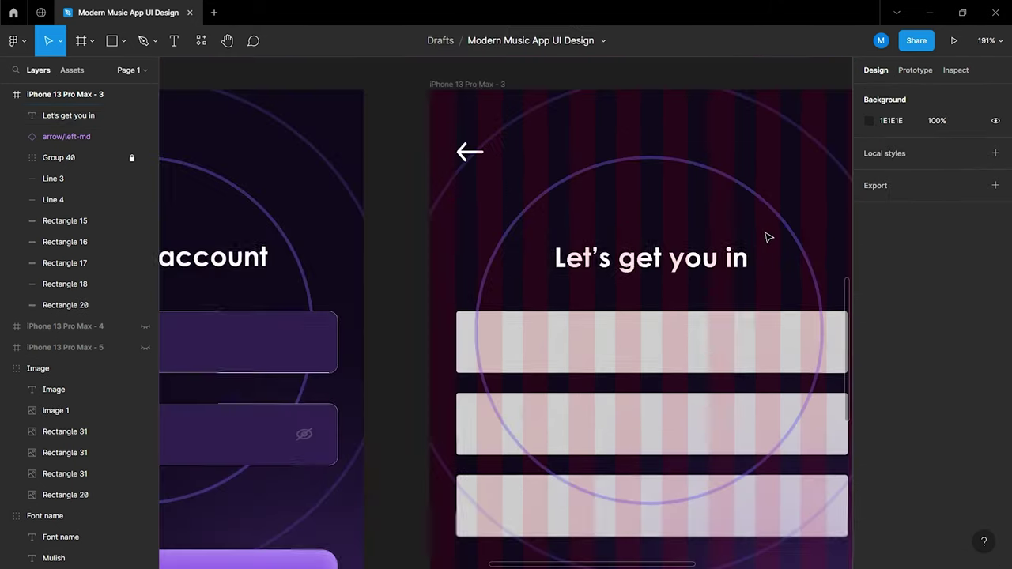
scroll(693, 298, "down", 3)
scroll(595, 316, "down", 1)
Select all three striped input boxes on the 'Let's get you in' screen
left_click(623, 276)
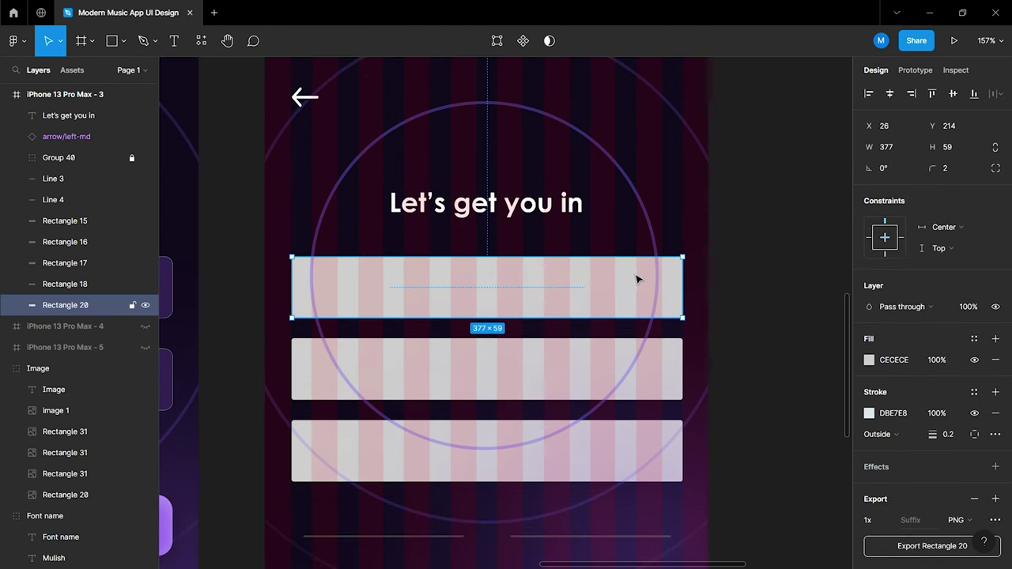
left_click(651, 360, "shift")
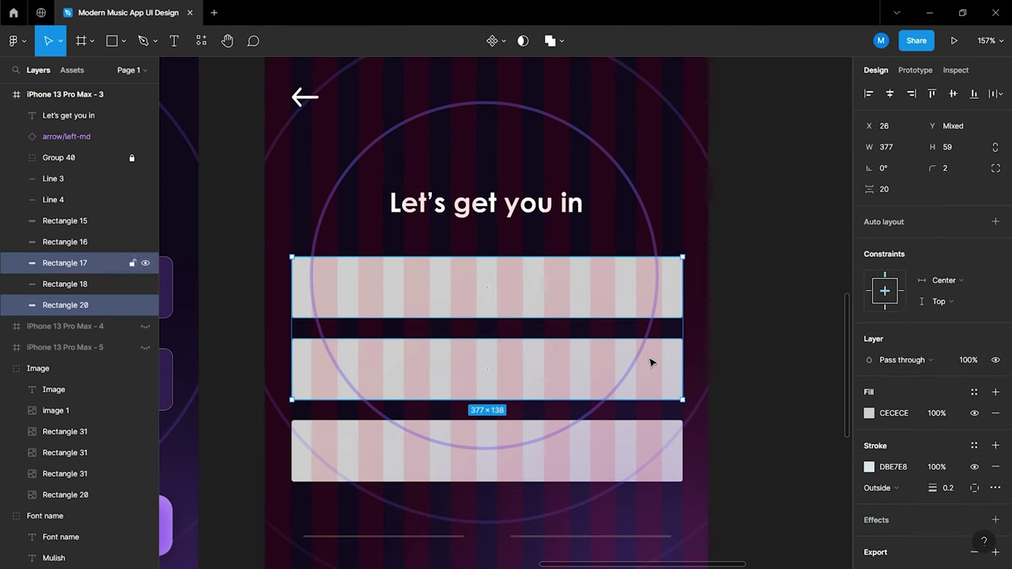
left_click(651, 432, "shift")
scroll(628, 429, "down", 3)
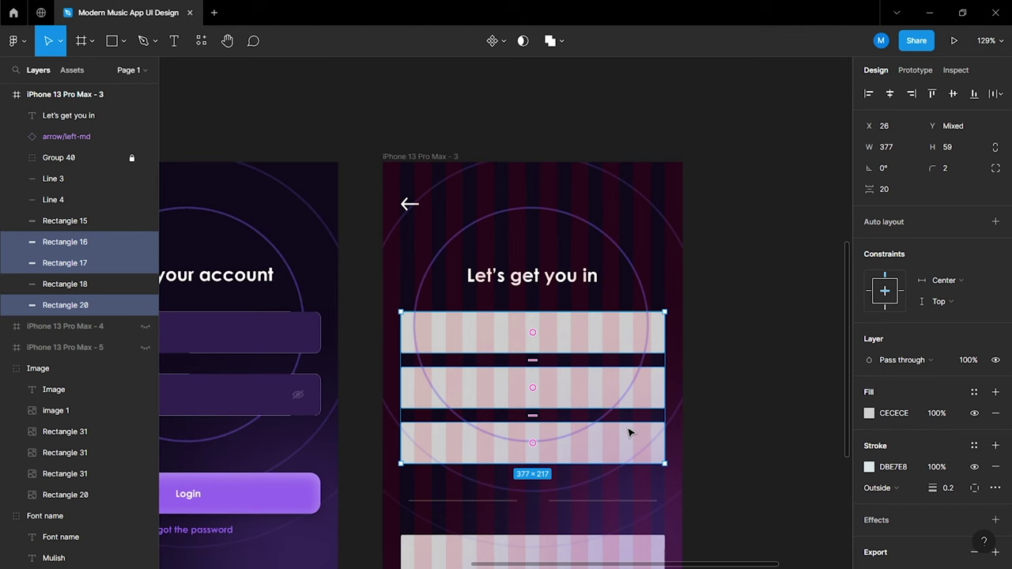
scroll(628, 430, "down", 2)
Fill the three boxes with #322251 sampled from the colour-code swatch
left_click(869, 413)
left_click(713, 423)
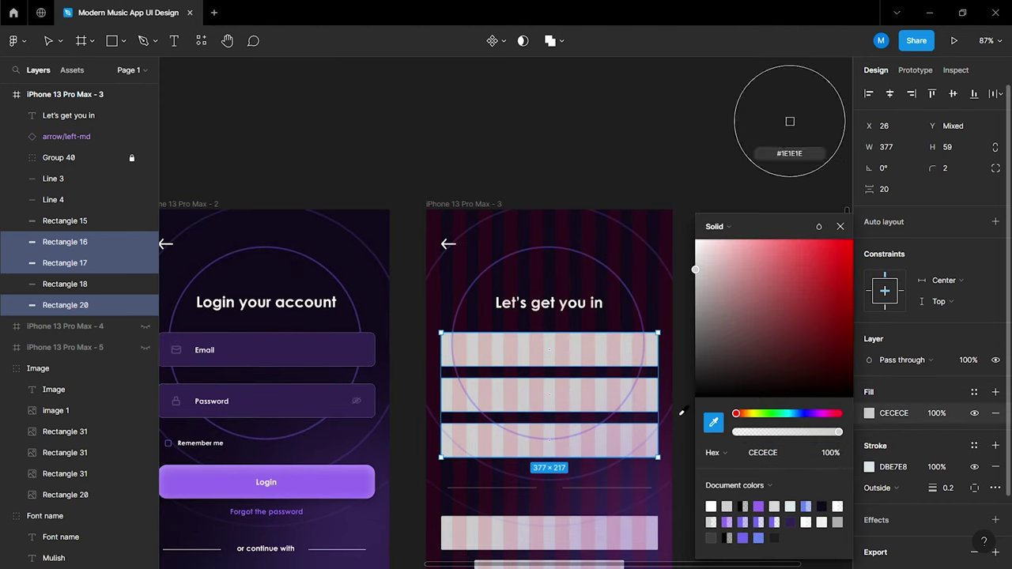
scroll(677, 414, "down", 5)
scroll(455, 240, "up", 3)
left_click(383, 196)
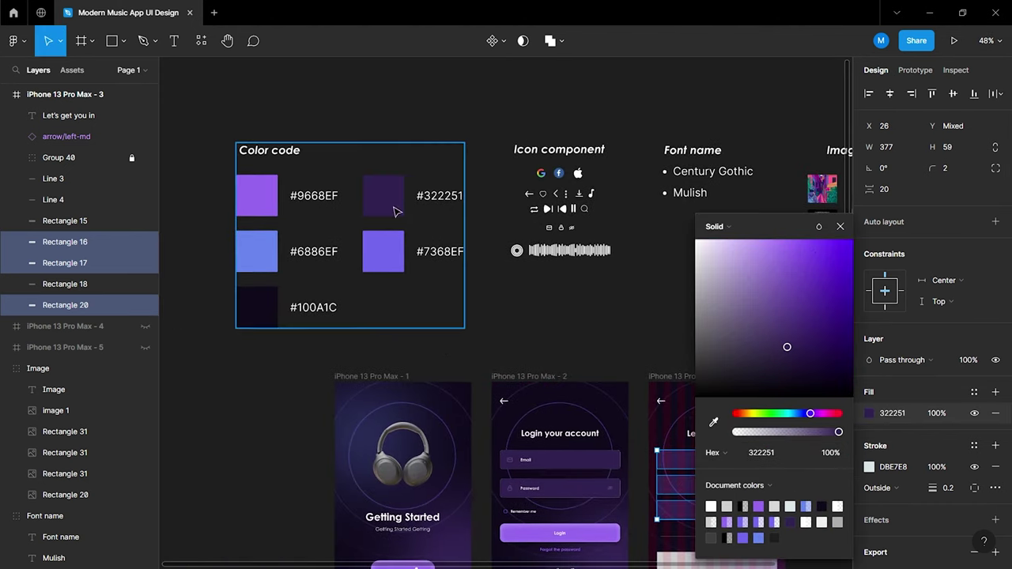
left_click(840, 226)
scroll(793, 282, "down", 3)
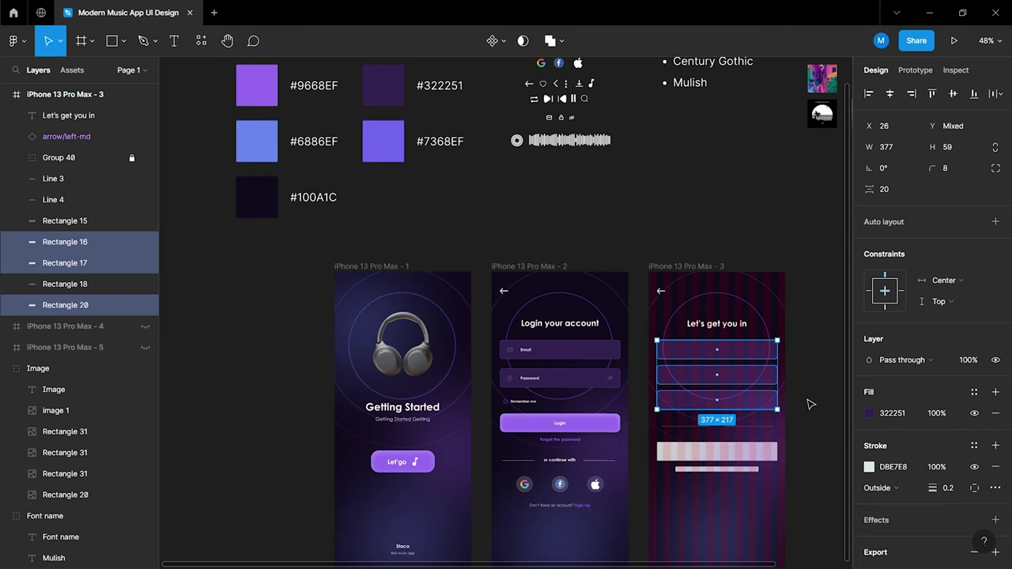
left_click(806, 400)
scroll(807, 400, "up", 3)
scroll(783, 391, "up", 3)
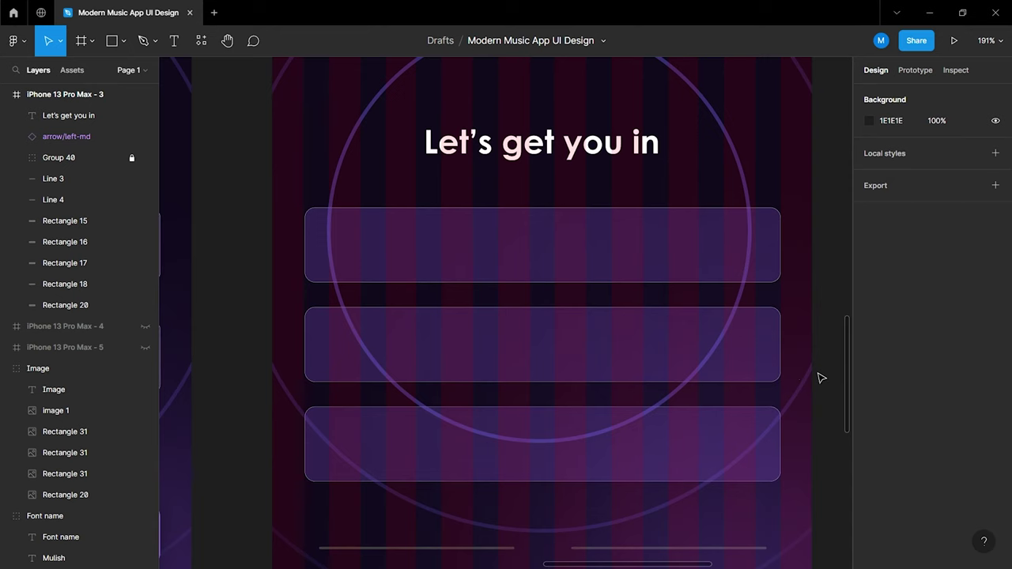
scroll(783, 376, "left", 3)
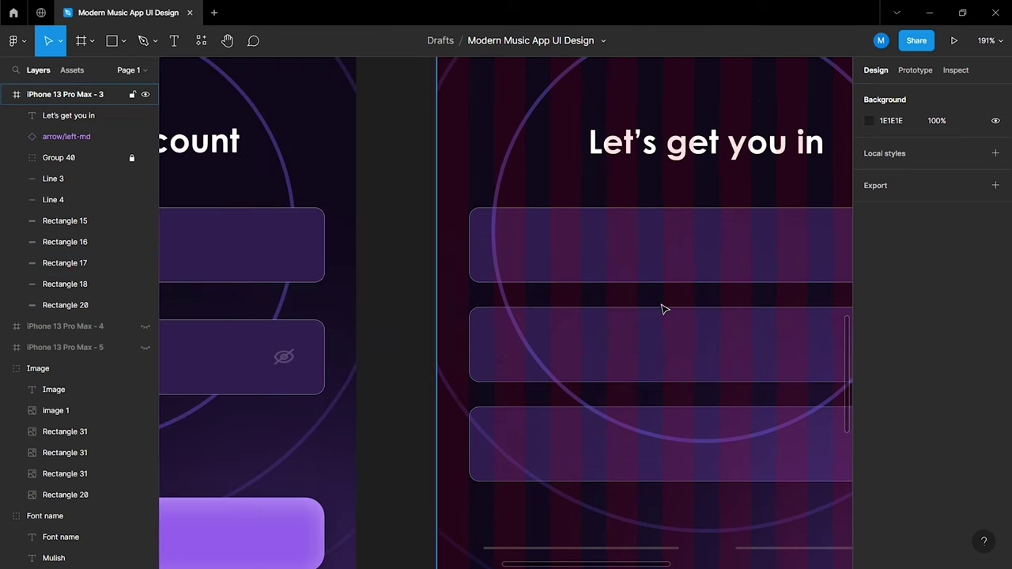
scroll(663, 314, "down", 5)
scroll(395, 241, "up", 2)
Copy the Google, Facebook and Apple icons from the icon area into the third screen
scroll(396, 239, "up", 3)
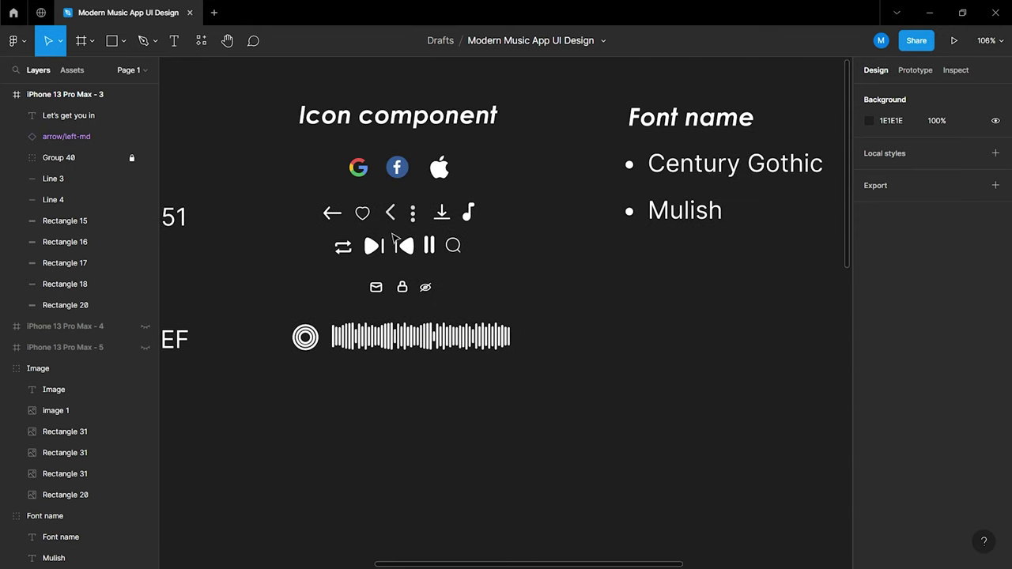
left_click(364, 174)
left_click(397, 168, "shift")
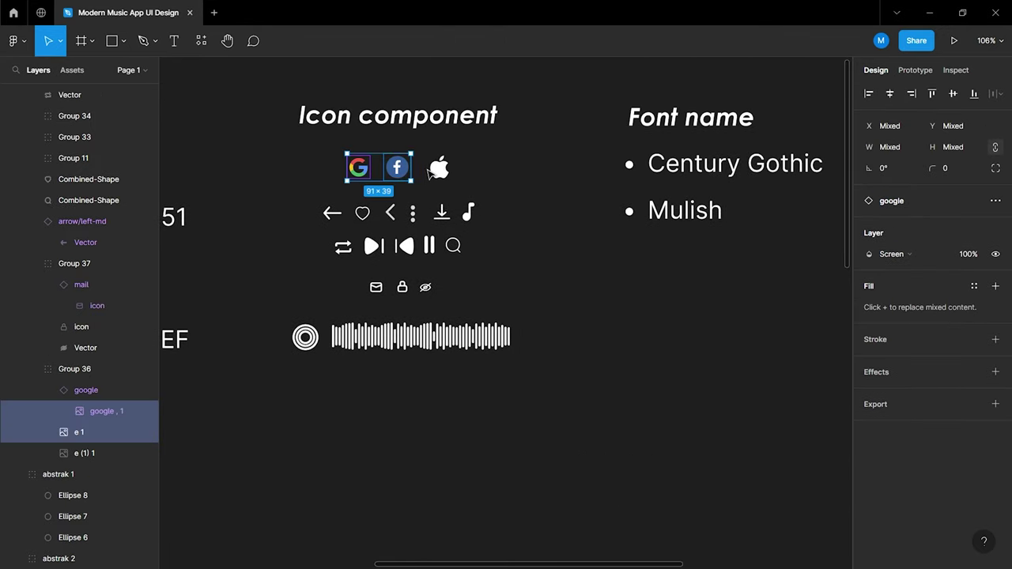
left_click(438, 168, "shift")
scroll(436, 170, "down", 3)
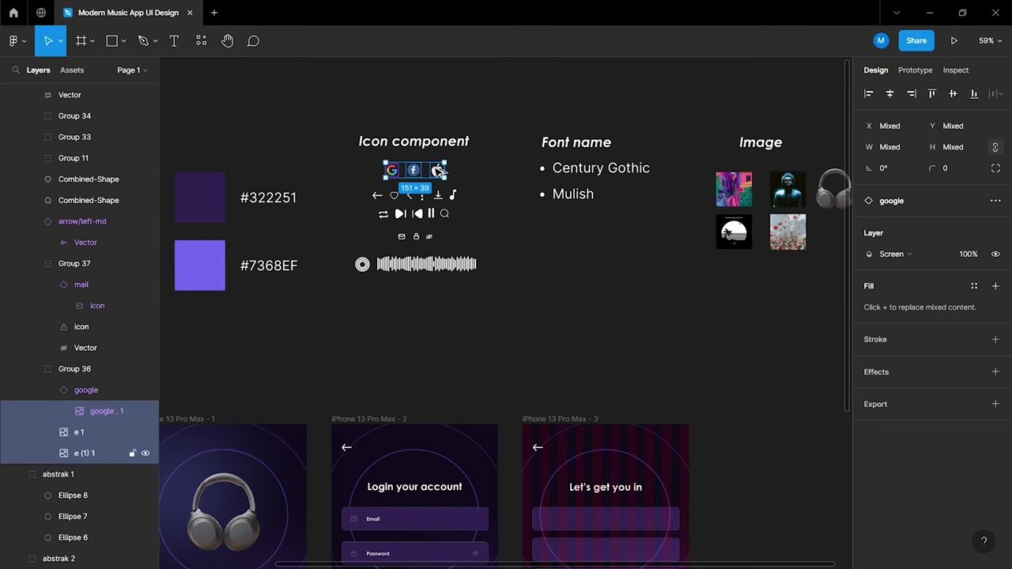
left_click_drag(440, 170, 615, 411)
scroll(603, 395, "up", 5)
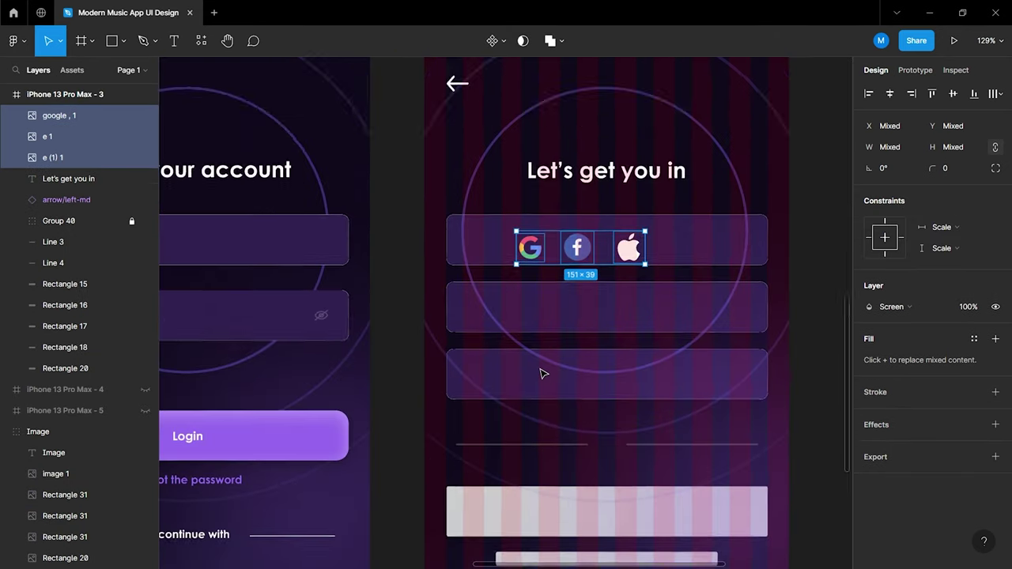
scroll(542, 373, "up", 3)
key("Escape")
Place Google, Facebook and Apple icons at the left of the first, second and third boxes
left_click(530, 205)
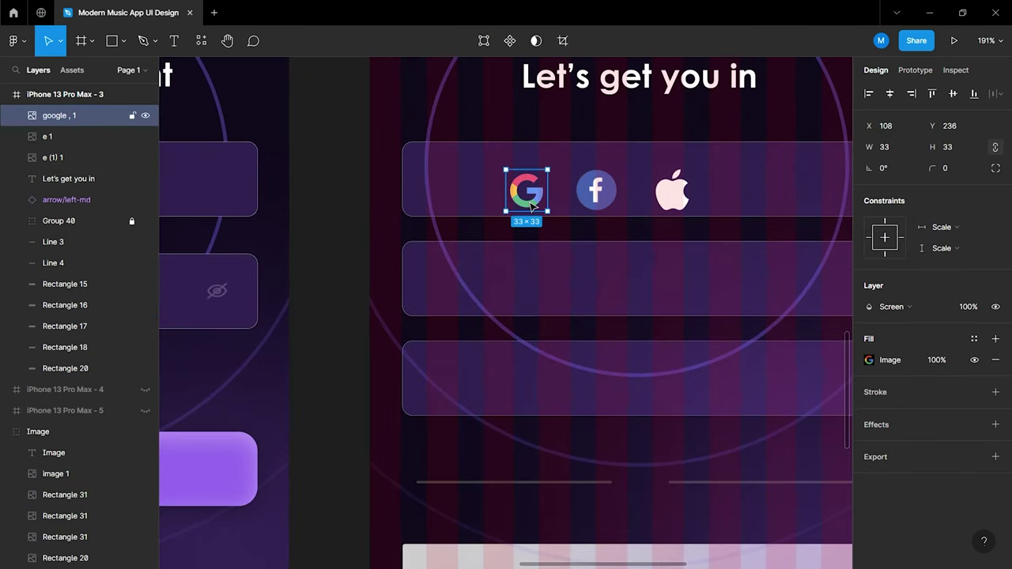
left_click_drag(531, 205, 475, 196)
left_click(601, 196)
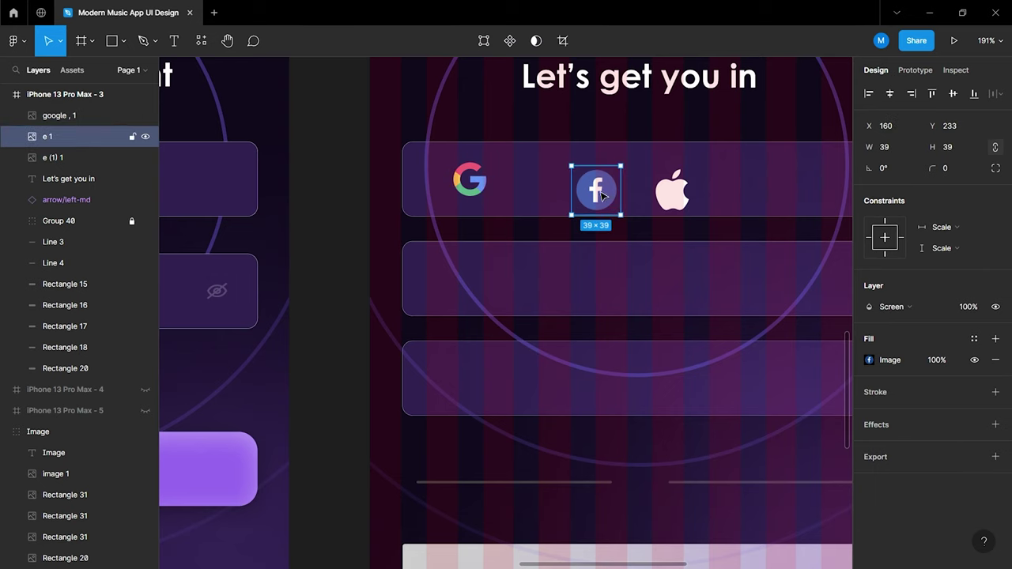
left_click_drag(594, 196, 468, 285)
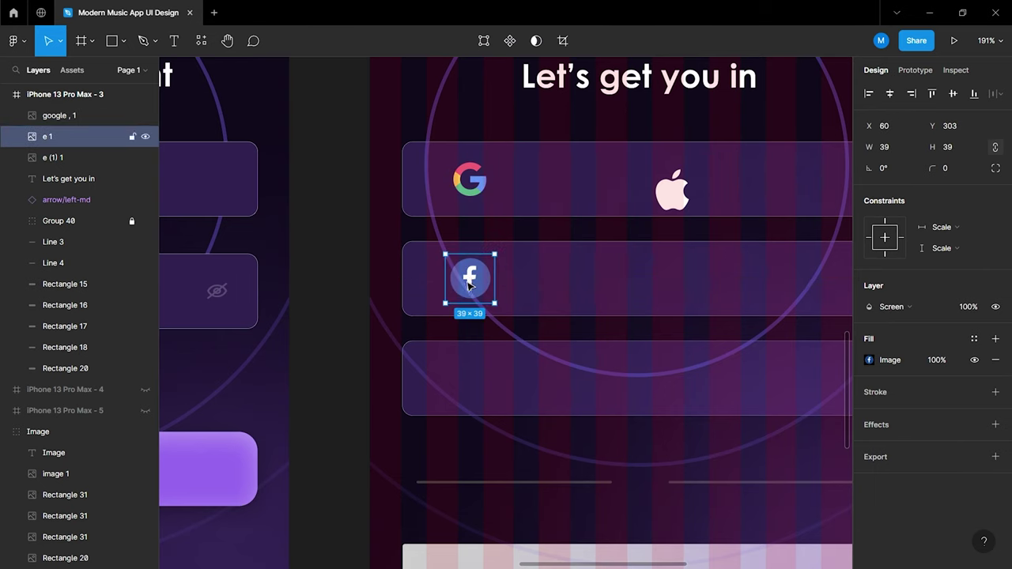
left_click_drag(690, 199, 488, 389)
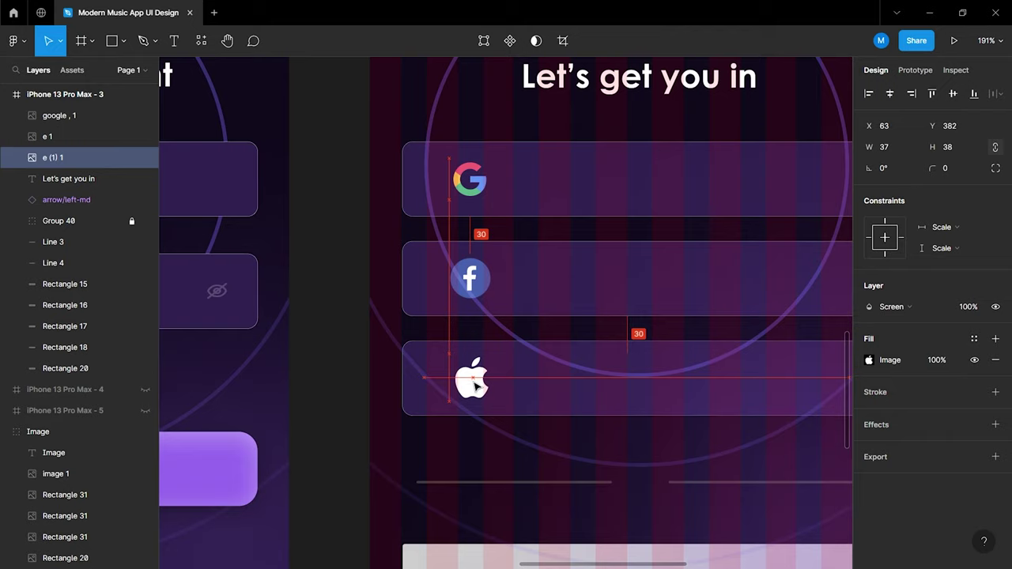
left_click(531, 441)
scroll(506, 399, "right", 3)
scroll(515, 395, "up", 2)
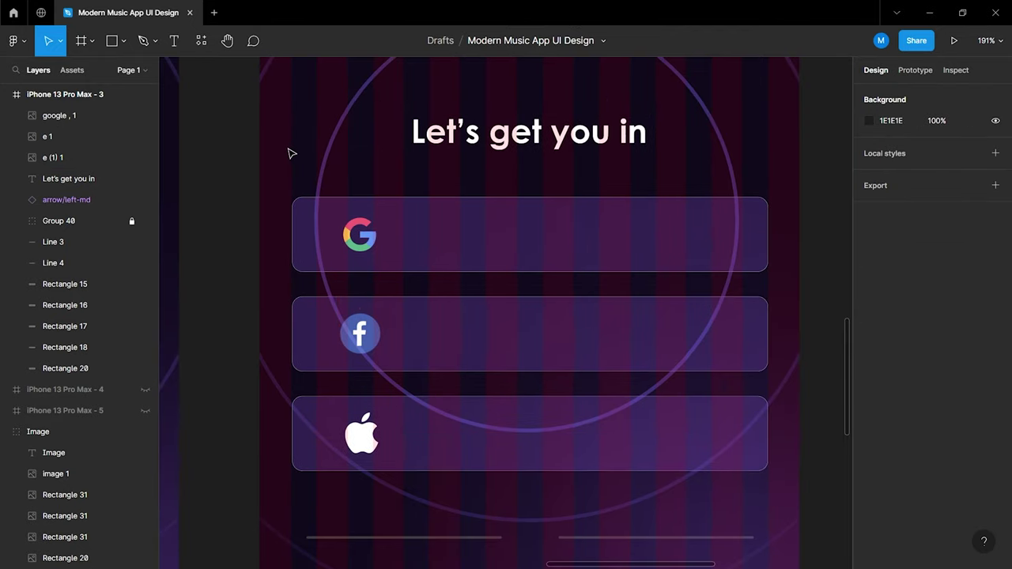
Add a 'Continue with Google' label at font size 13 on the Google button
key("t")
left_click(445, 229)
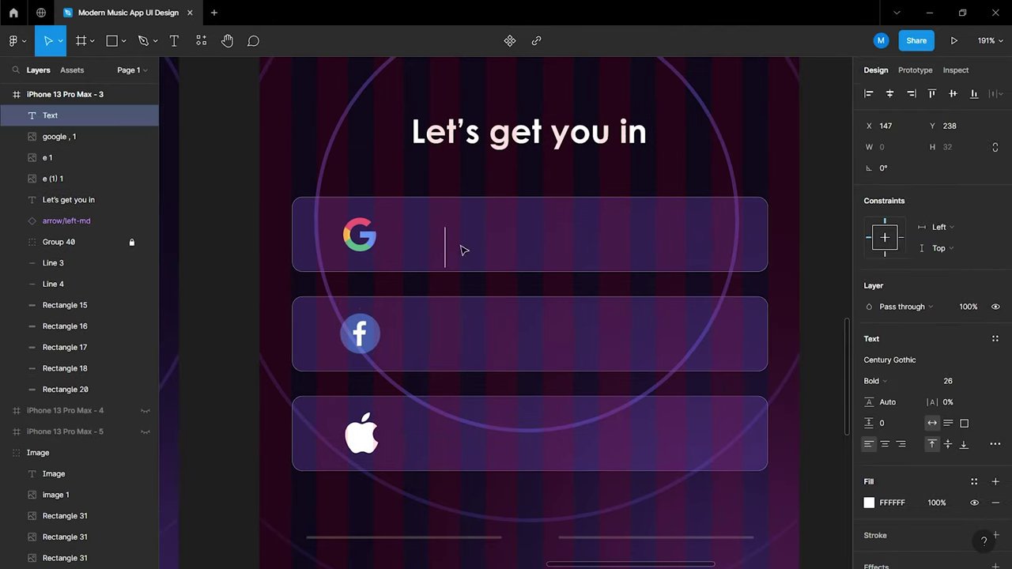
type("Continue with Google")
key("ctrl+a")
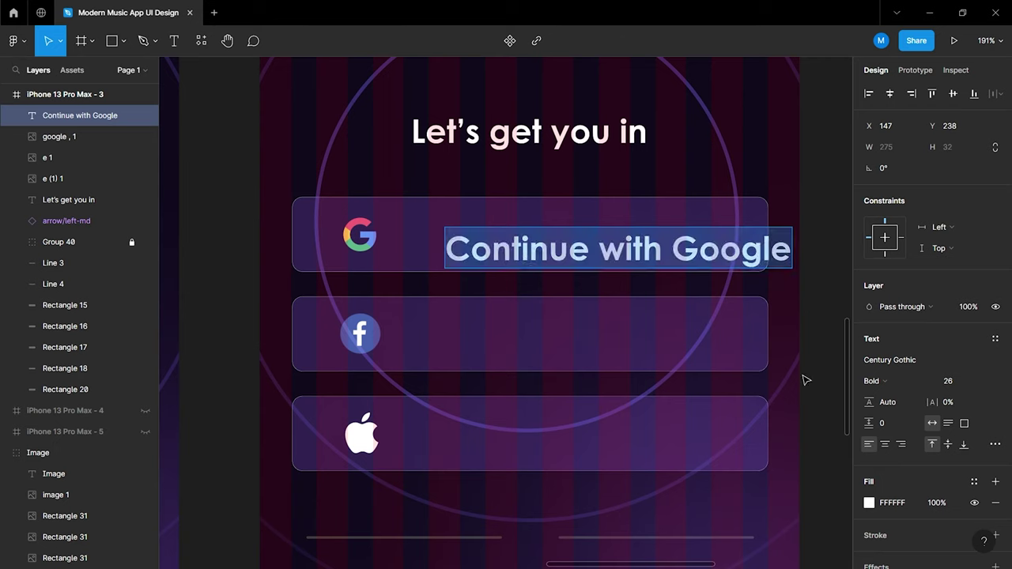
mouse_move(954, 381)
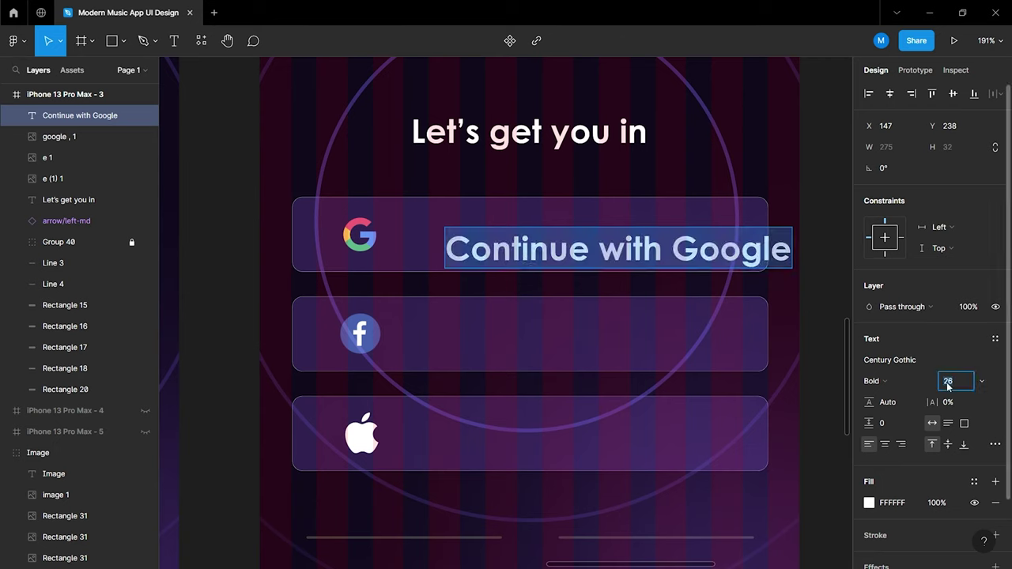
type("13")
key("Return")
key("Escape")
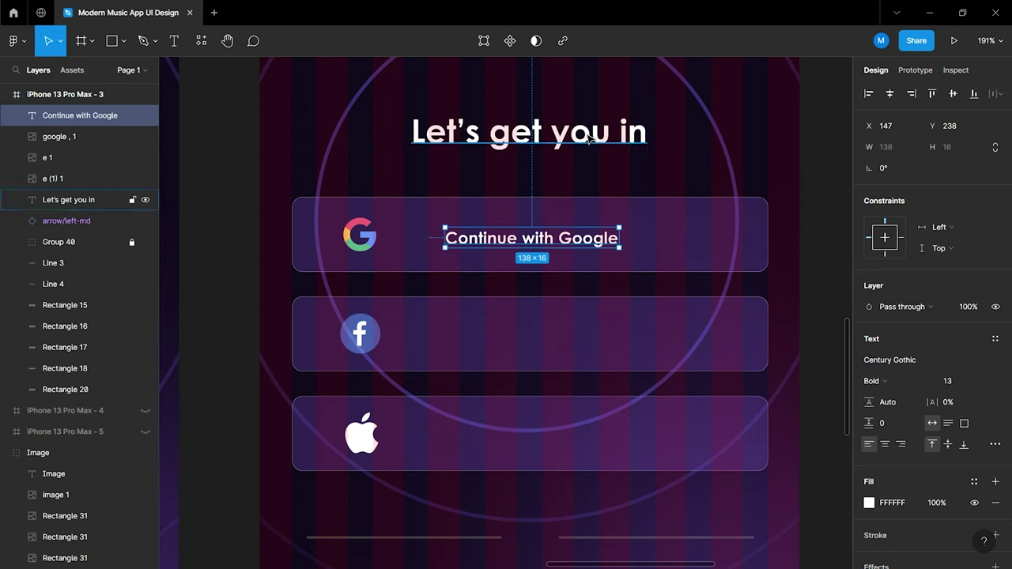
Centre the 'Continue with Google' label vertically within its button
left_click(589, 138)
left_click(590, 248)
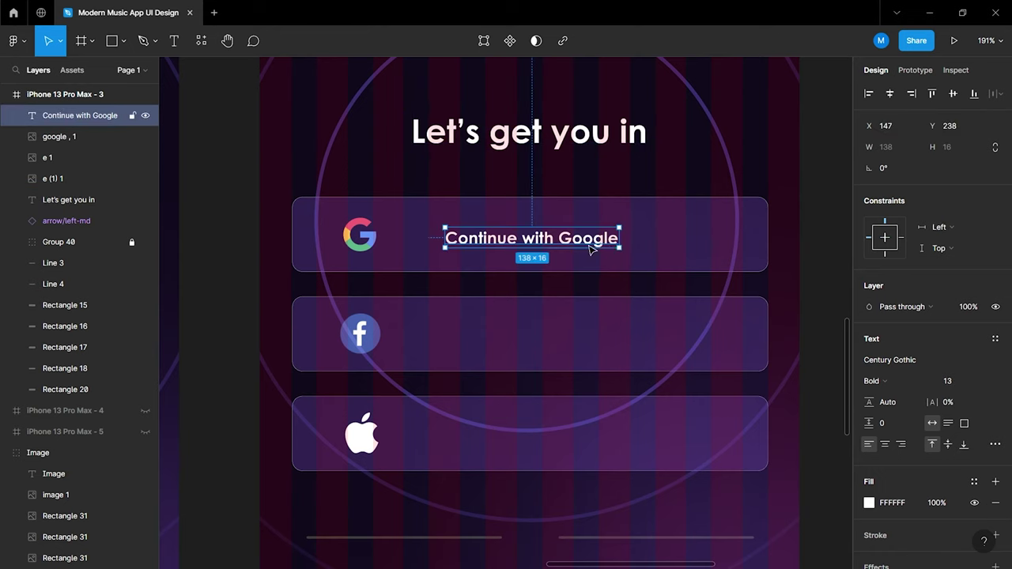
left_click(669, 255, "shift")
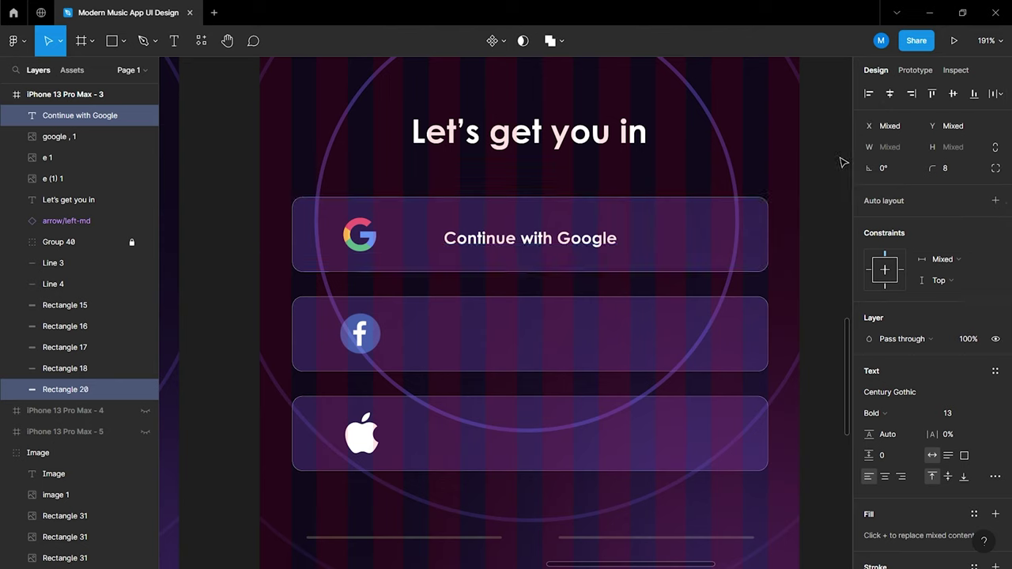
key("Escape")
left_click(533, 250)
left_click(653, 245, "shift")
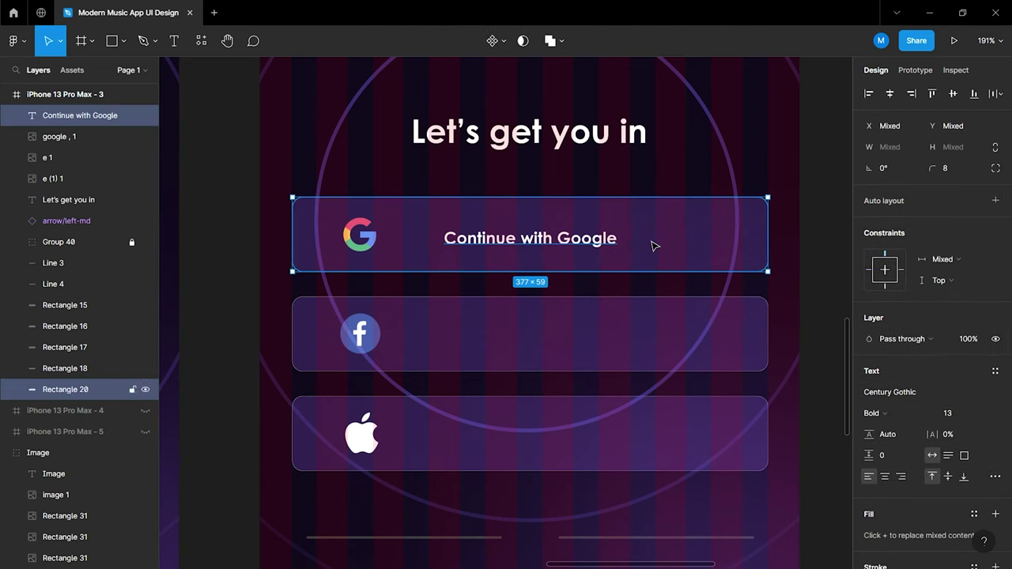
left_click(953, 94)
key("Escape")
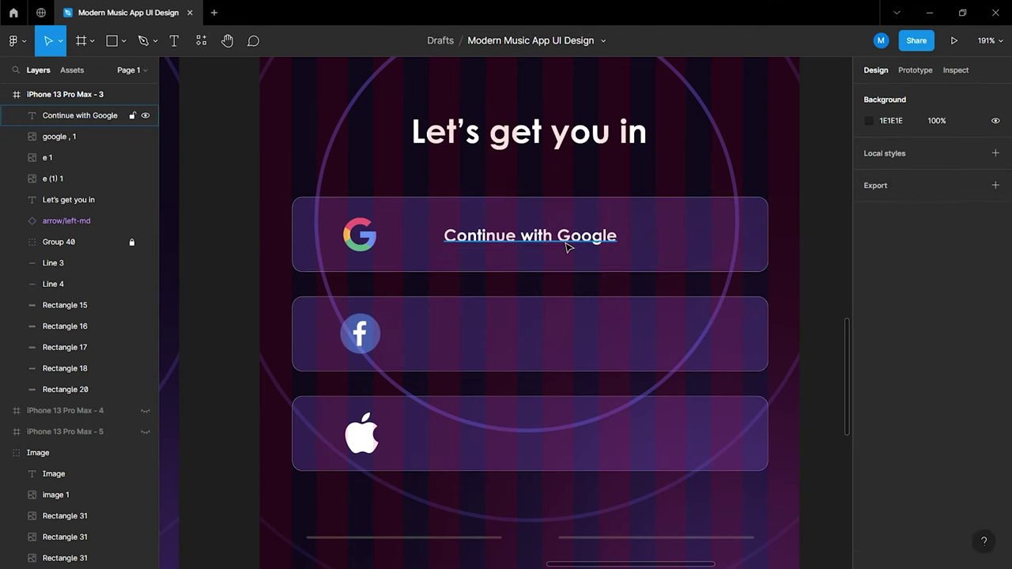
Copy the label onto the Facebook button as 'Continue with Facebook', centred horizontally
left_click(566, 242)
left_click_drag(566, 242, 566, 342, "alt")
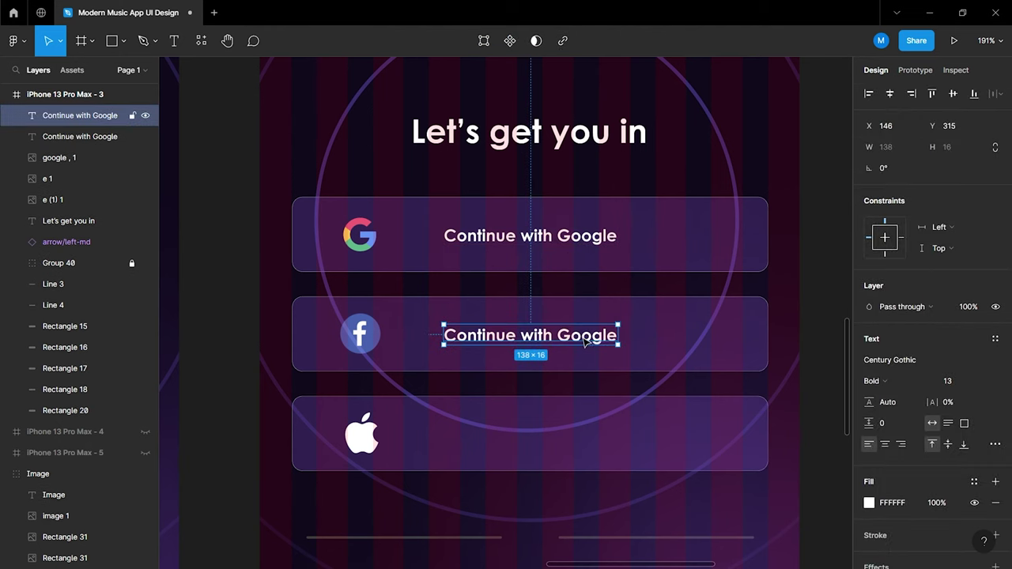
double_click(585, 338)
type("Facebook")
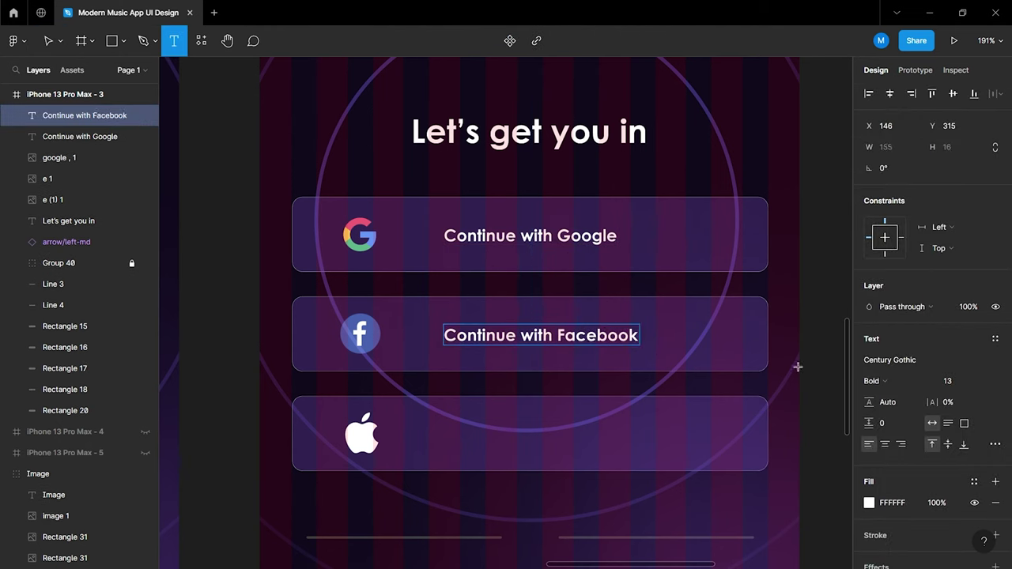
key("Escape")
key("Escape")
left_click(87, 116)
left_click(714, 346, "shift")
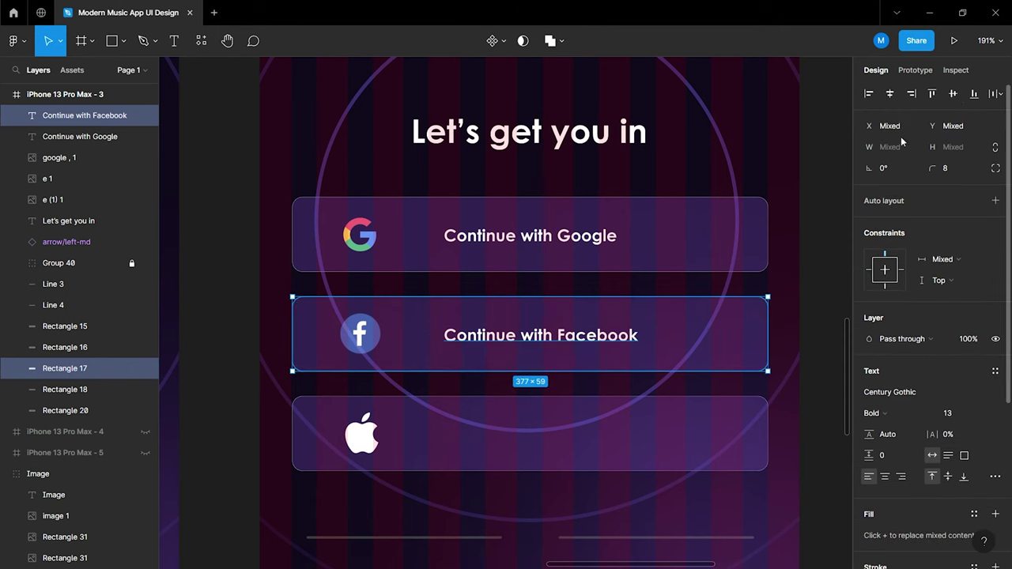
left_click(890, 95)
left_click(836, 316)
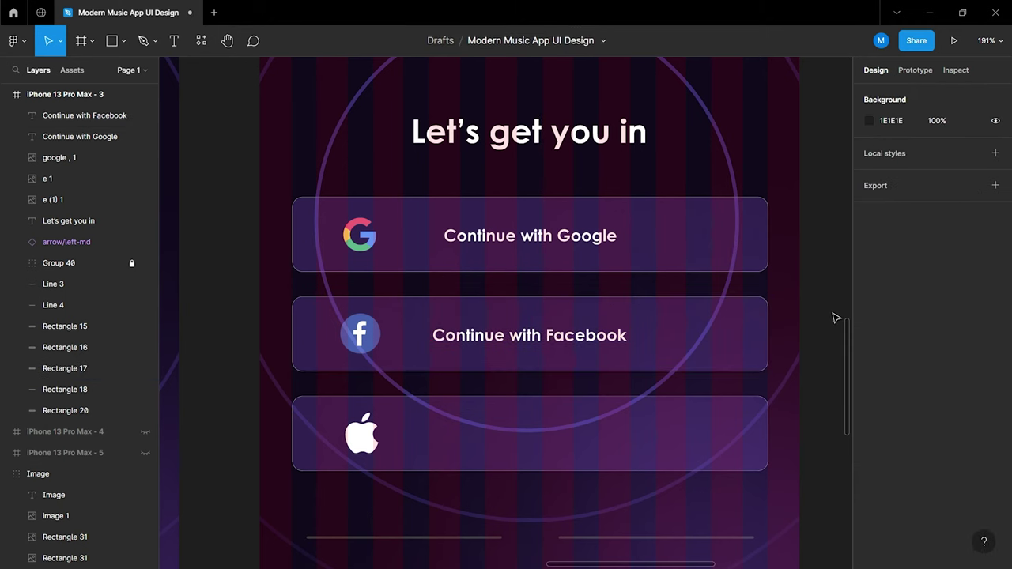
scroll(704, 298, "down", 2)
Copy it onto the Apple button as 'Continue with IOS', centred both ways
left_click(581, 286)
left_click_drag(581, 286, 587, 378)
left_click(593, 378)
double_click(600, 378)
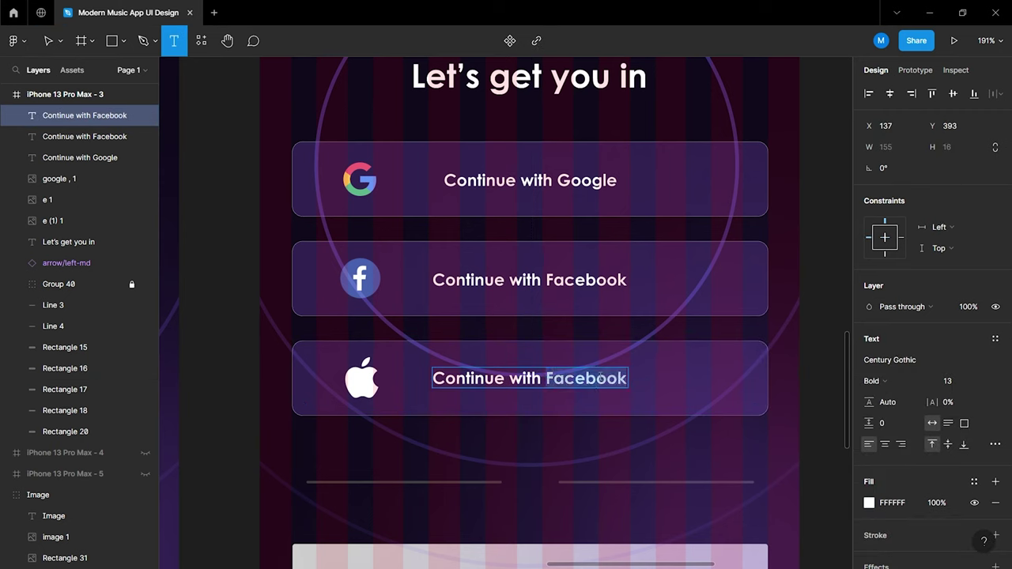
type("IOS")
key("Escape")
left_click(694, 448)
left_click(520, 380)
left_click(666, 401, "shift")
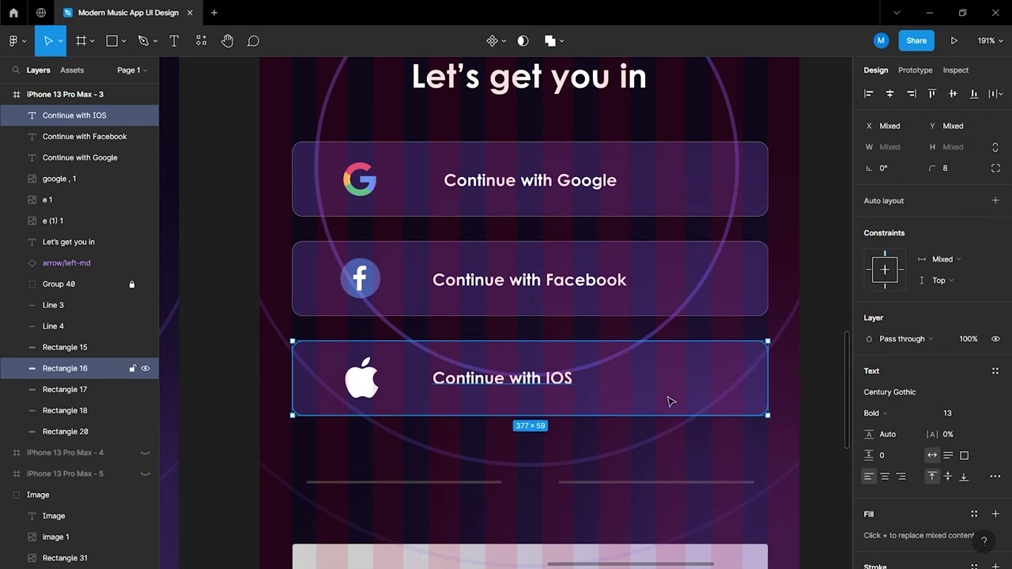
left_click(889, 93)
left_click(952, 93)
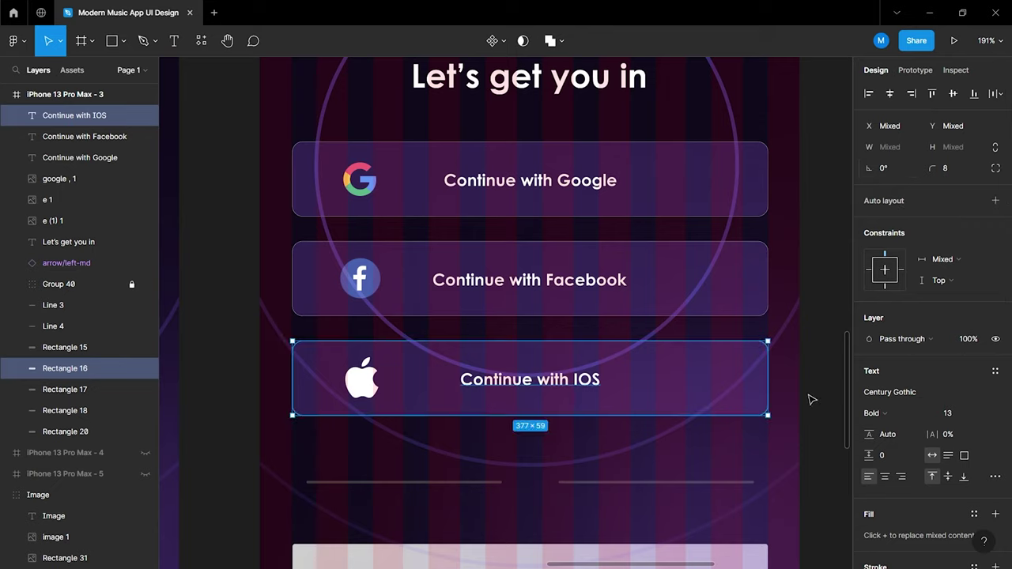
left_click(806, 401)
scroll(783, 418, "down", 3)
Set both divider lines' stroke colour to FFFFFF
scroll(732, 410, "down", 2)
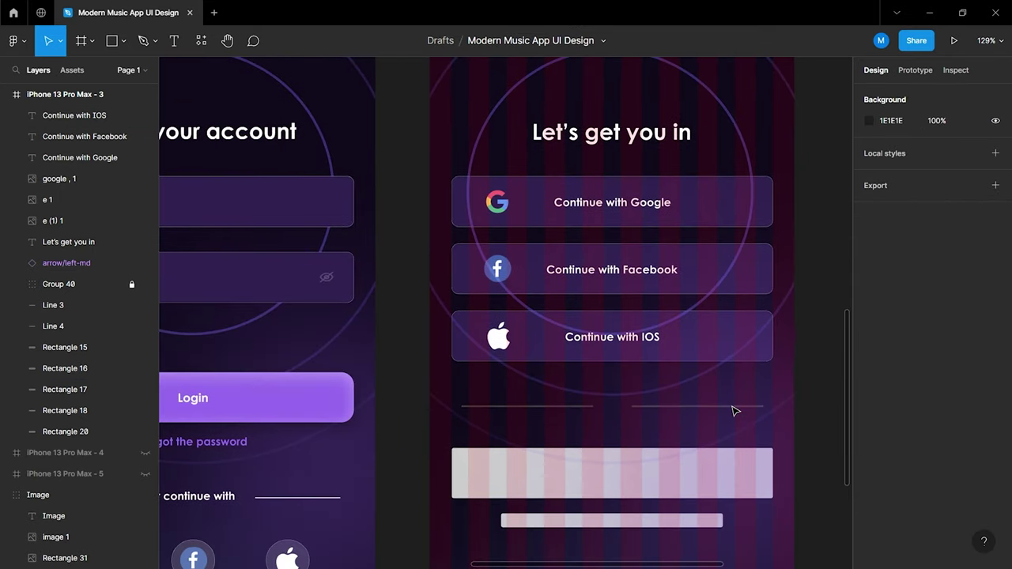
left_click(664, 406)
left_click(581, 406, "shift")
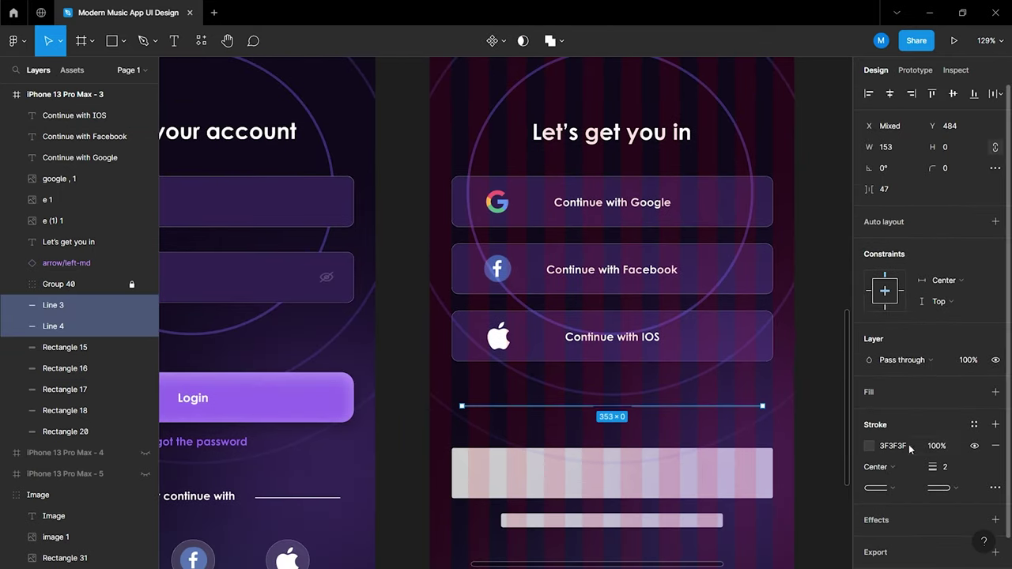
left_click(868, 446)
type("FFFFFF")
key("Return")
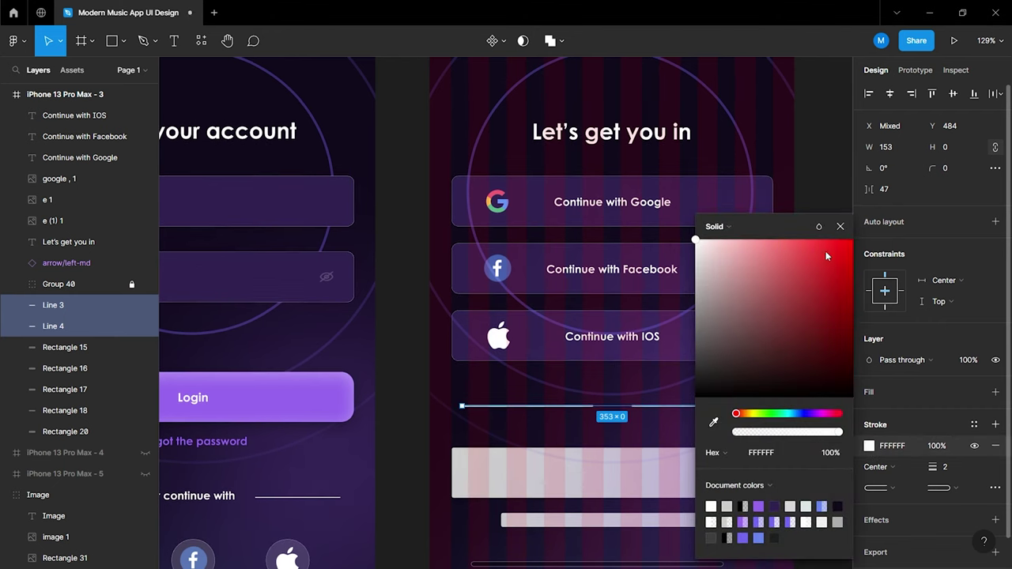
key("Escape")
Copy the 'Continue with IOS' label down to the divider and rewrite it as 'or'
scroll(600, 390, "up", 5)
scroll(641, 325, "up", 2)
left_click(656, 285)
left_click_drag(656, 284, 645, 435)
key("Return")
type("or")
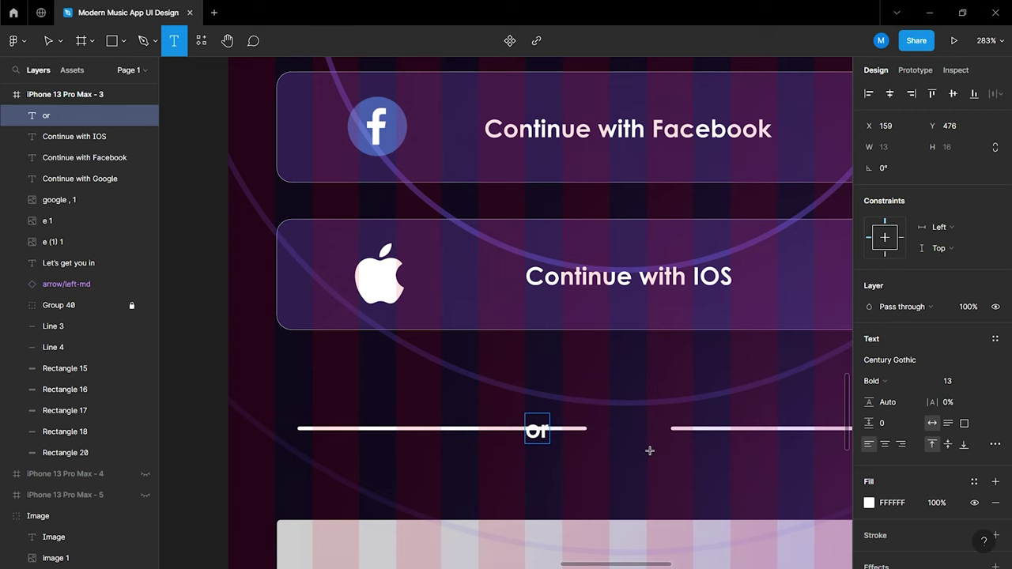
key("Escape")
Position the 'or' label centred in the gap between the two divider lines
left_click_drag(545, 441, 634, 445)
scroll(661, 455, "up", 2)
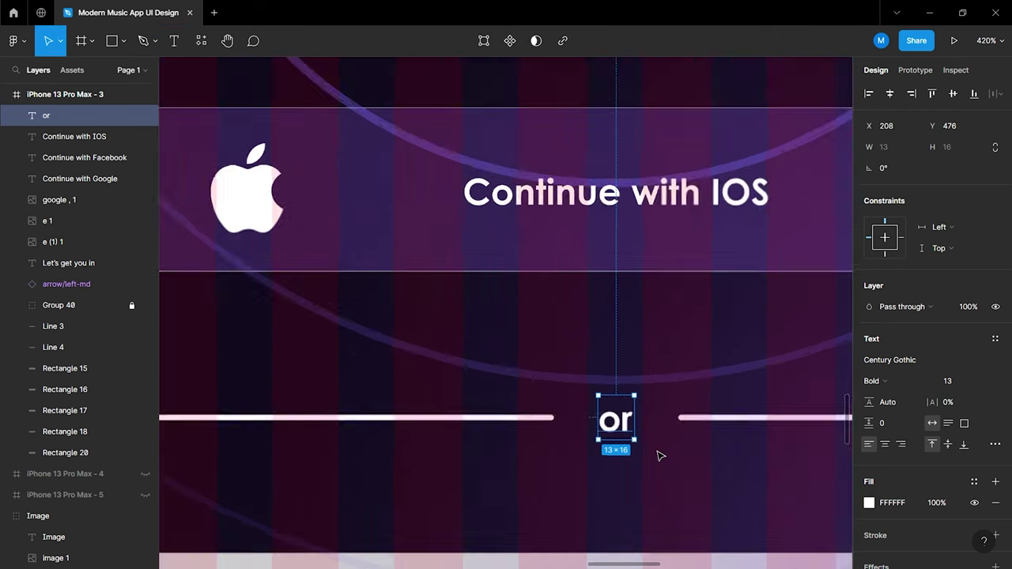
scroll(661, 455, "up", 2)
key("Up")
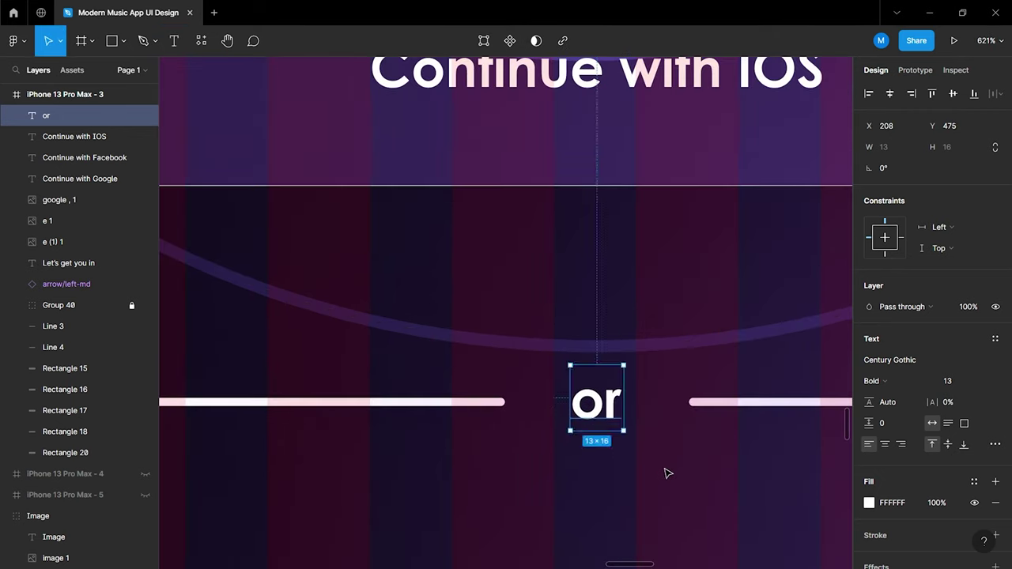
left_click(664, 472)
scroll(682, 483, "down", 2)
left_click(649, 455)
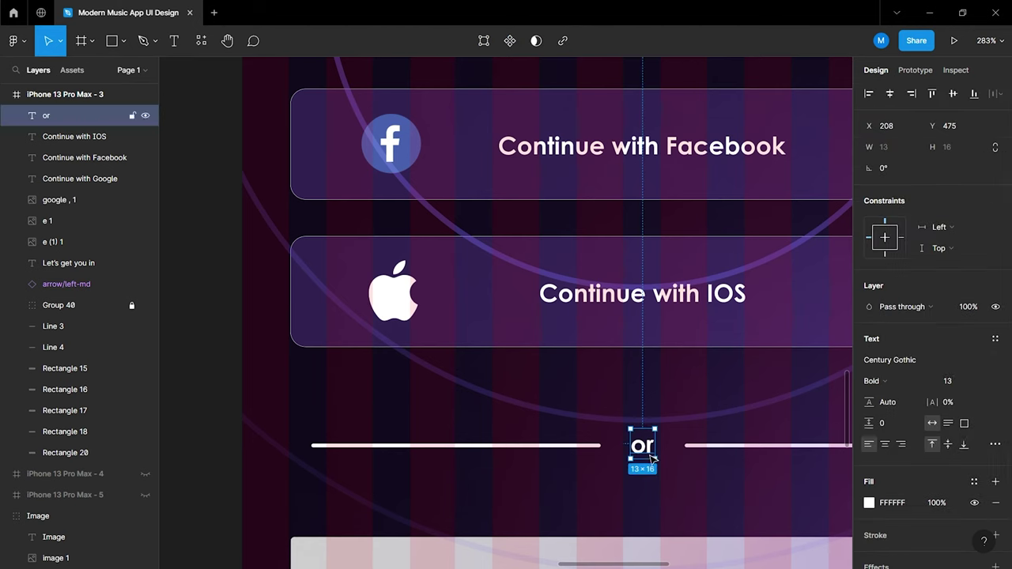
left_click(701, 415)
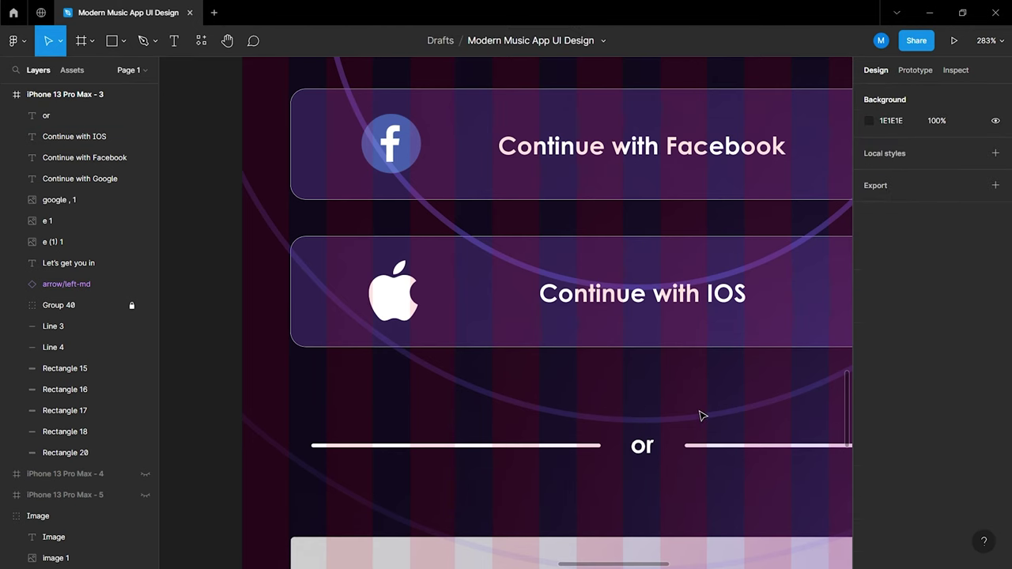
scroll(701, 415, "down", 3)
scroll(700, 415, "right", 2)
scroll(639, 413, "down", 3)
Round the corners of the grey bar below the divider to radius 15
left_click(630, 403)
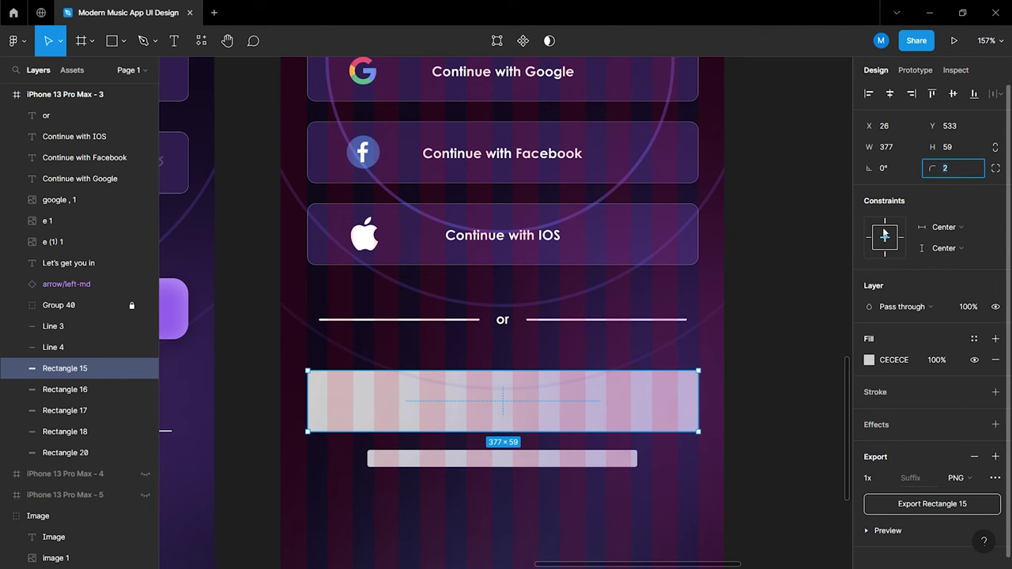
scroll(707, 316, "down", 3)
scroll(601, 317, "left", 3)
left_click(500, 318)
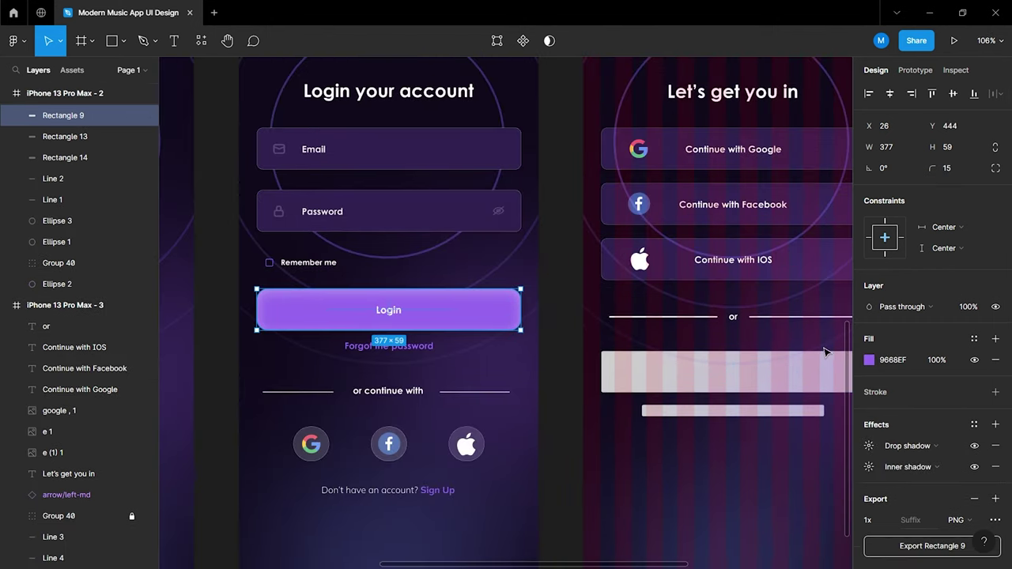
left_click(783, 362)
scroll(781, 362, "right", 3)
key("Return")
mouse_move(910, 360)
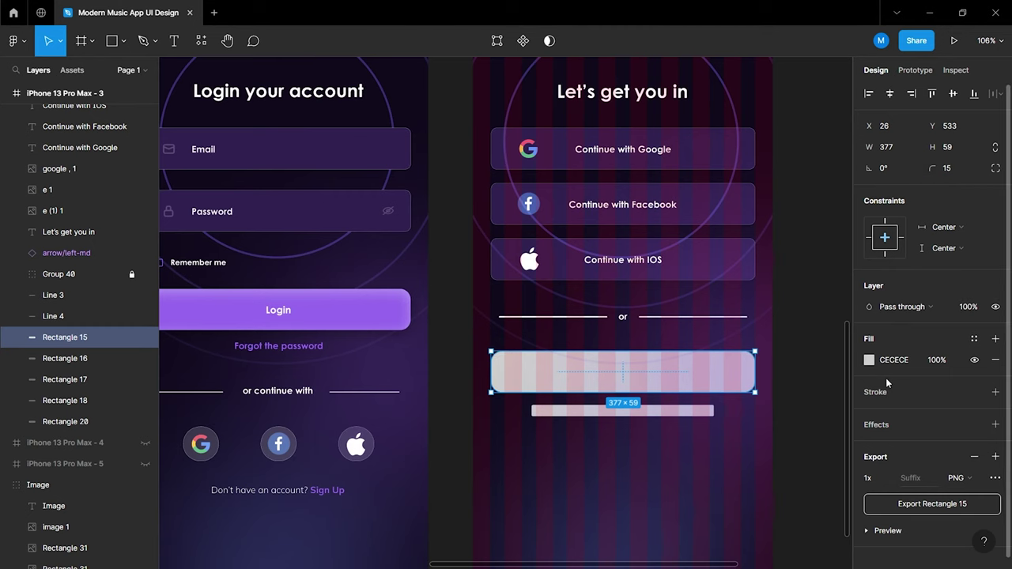
Add a white inner shadow at 35% opacity to the bar
left_click(892, 424)
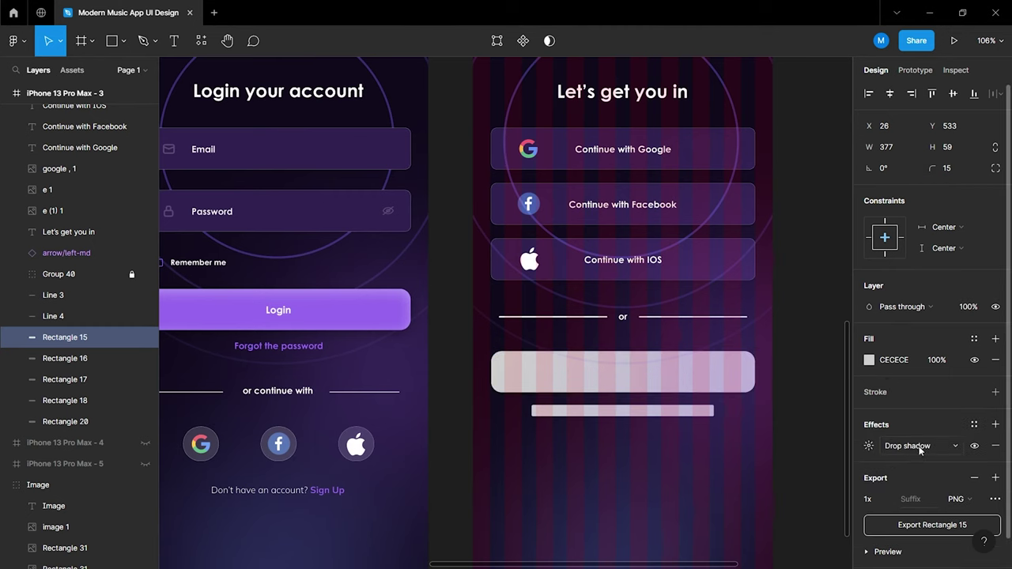
left_click(917, 445)
left_click(918, 437)
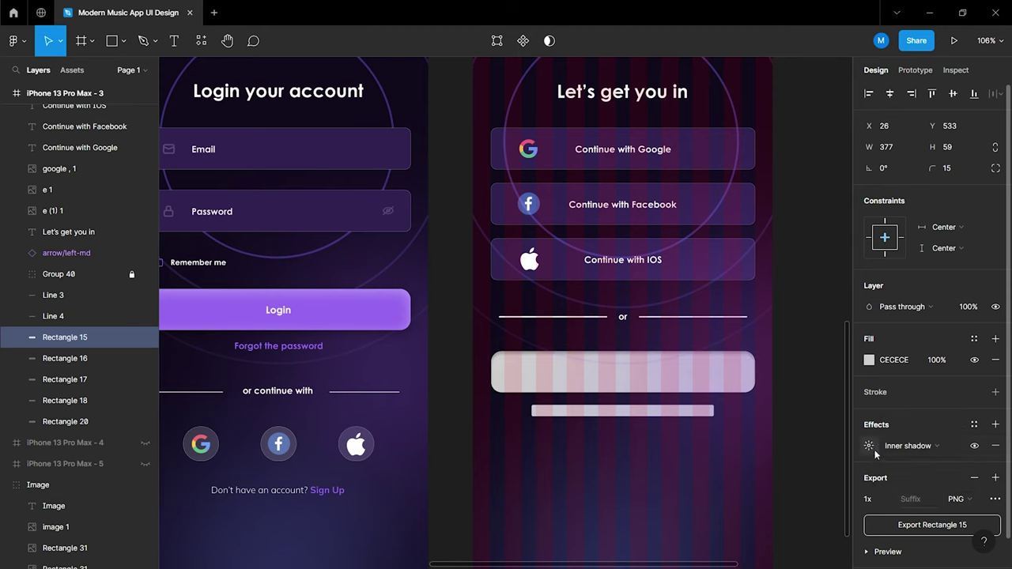
left_click(869, 445)
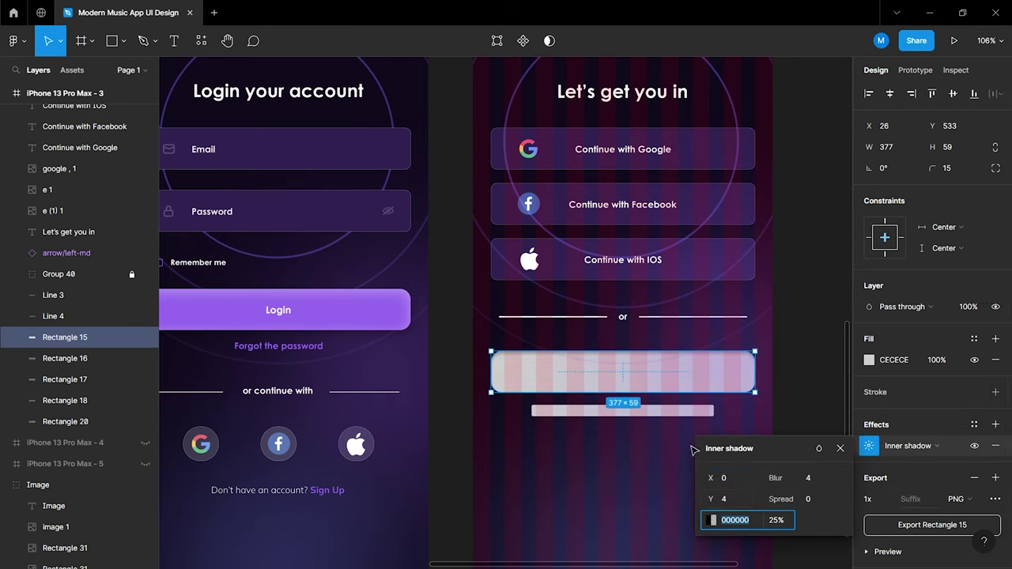
left_click(711, 520)
left_click_drag(617, 372, 537, 242)
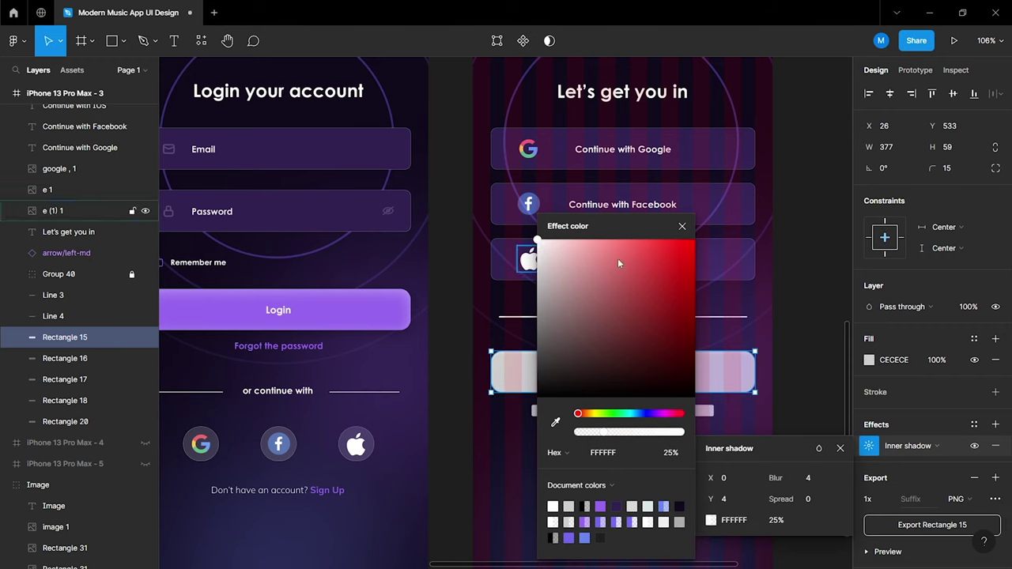
left_click(682, 226)
type("20")
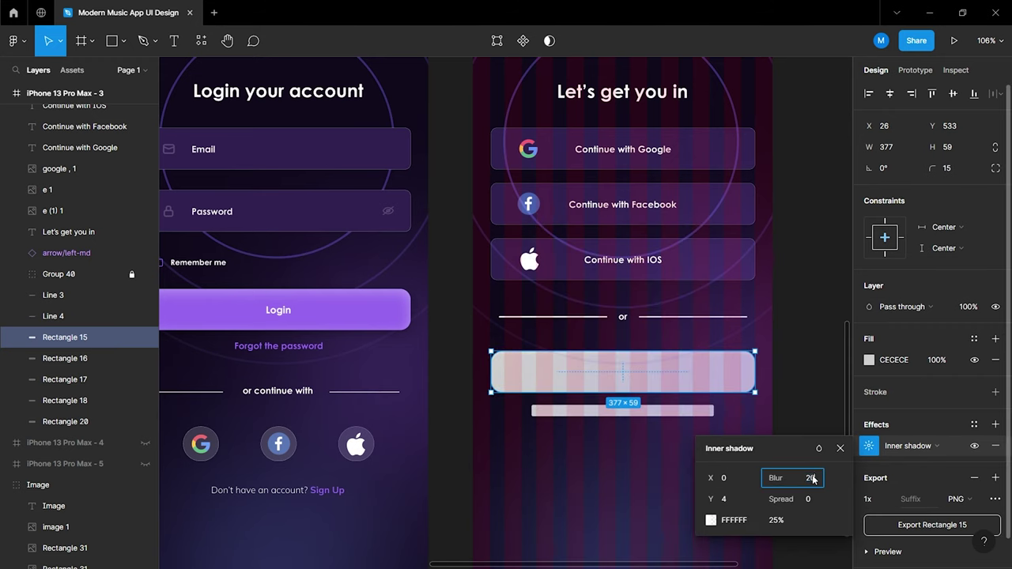
left_click(781, 523)
type("35")
key("Return")
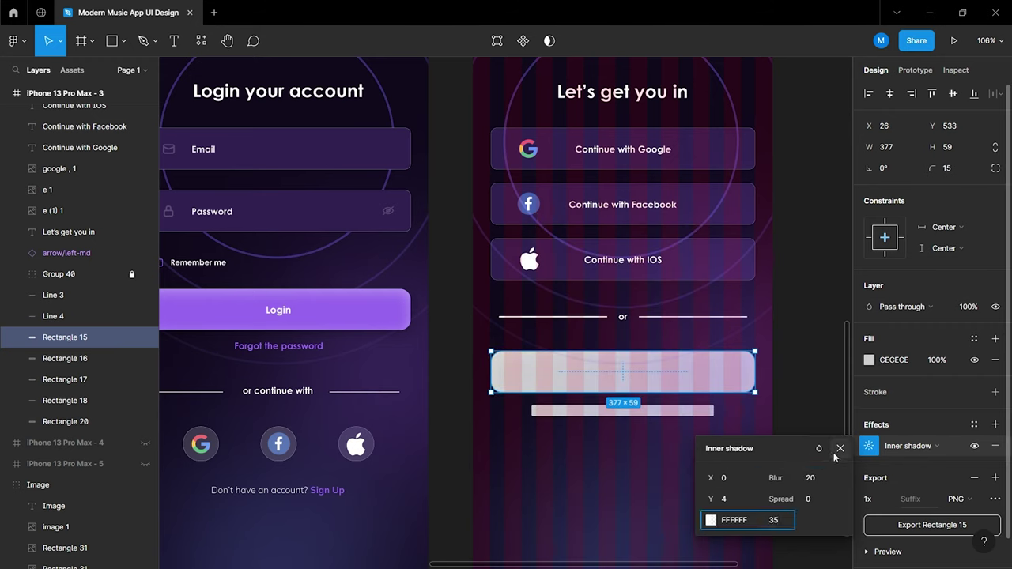
left_click(839, 448)
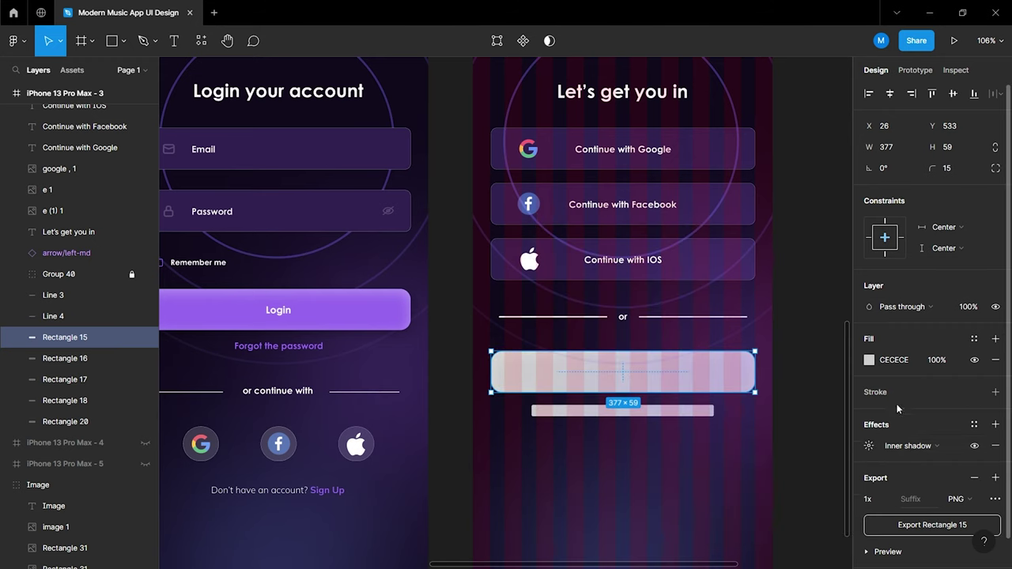
Add a soft drop shadow (blur 20, 35% opacity) to the bar
left_click(995, 424)
left_click(869, 468)
left_click(868, 446)
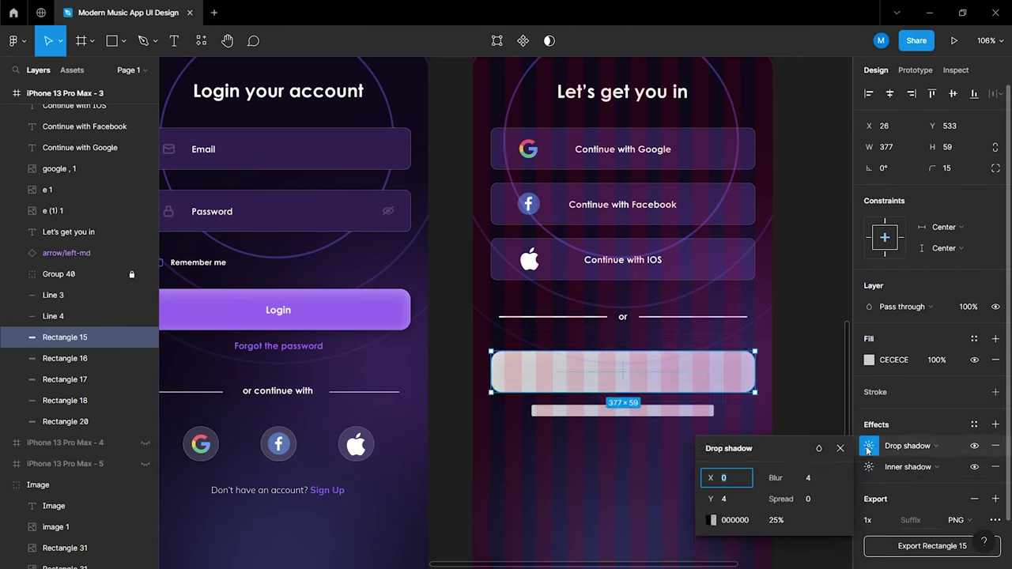
left_click(776, 519)
type("35")
left_click(820, 429)
Fill the bar with purple #9668EF sampled from the Color code board
left_click(750, 386)
left_click(869, 359)
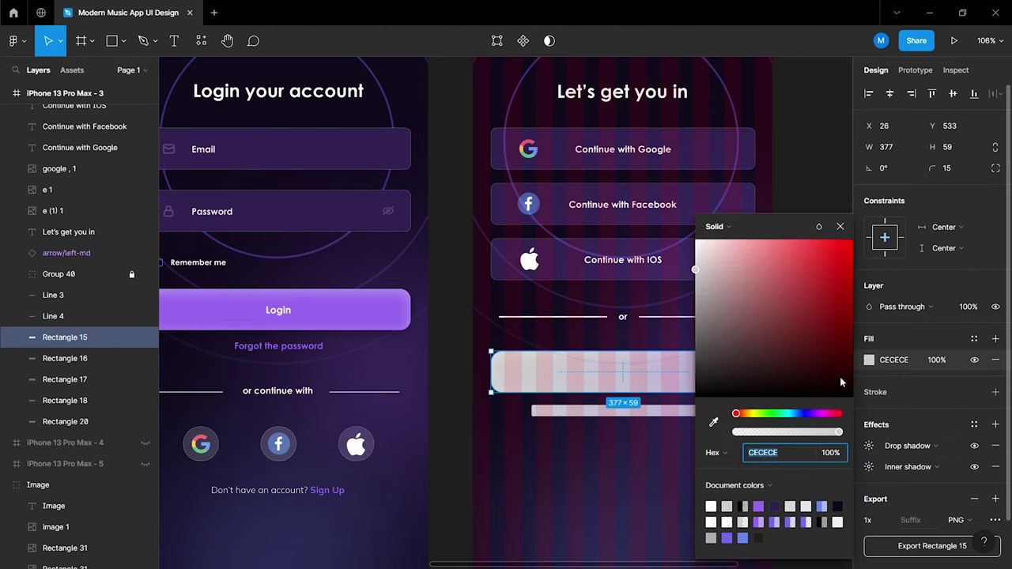
left_click(713, 422)
scroll(598, 361, "down", 3)
scroll(585, 361, "down", 2)
scroll(478, 294, "up", 3)
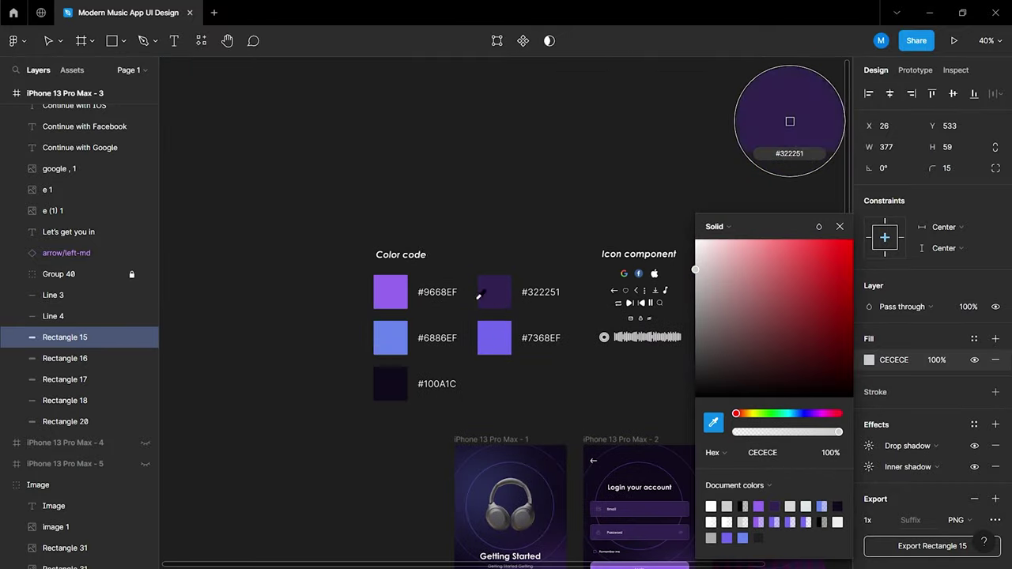
left_click(394, 286)
left_click(819, 227)
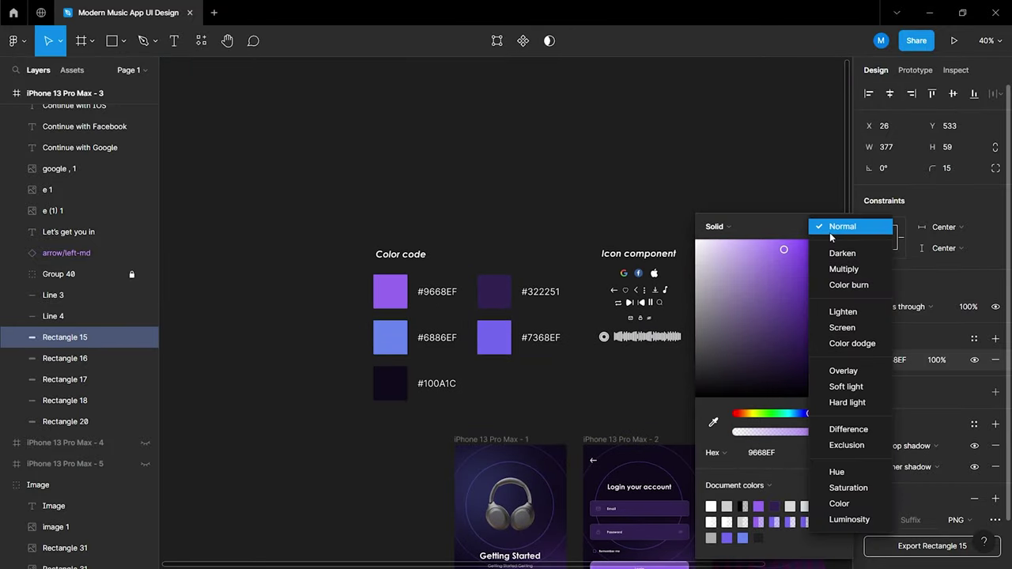
left_click(838, 226)
key("Escape")
scroll(661, 346, "right", 5)
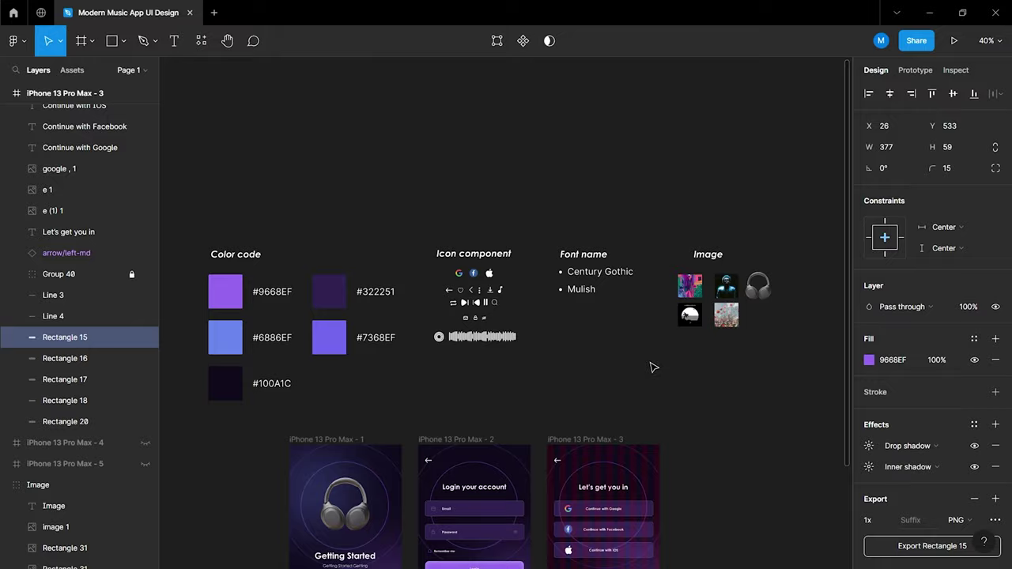
scroll(653, 367, "down", 3)
scroll(672, 384, "up", 5)
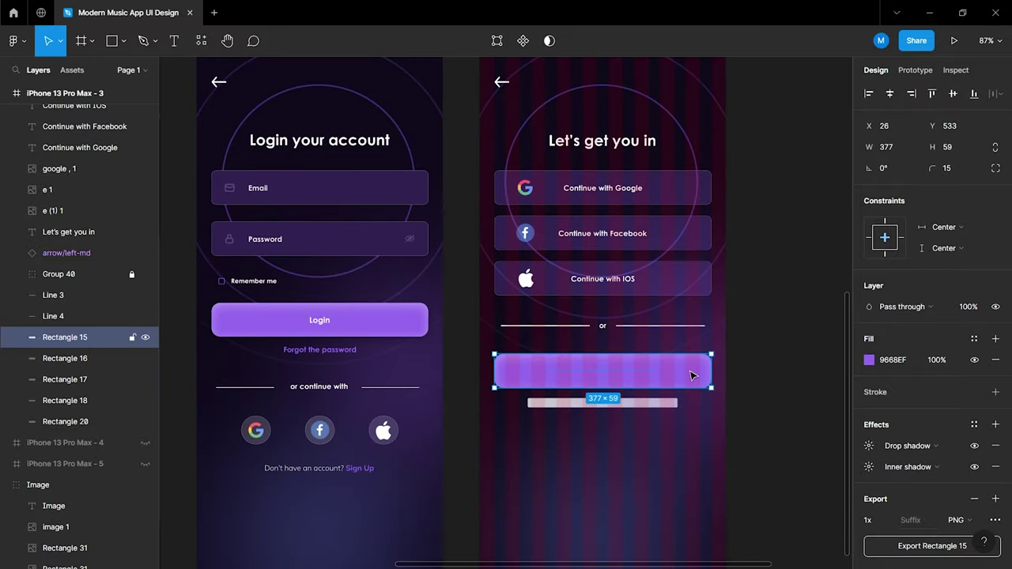
Copy the 'Continue with IOS' label onto the purple bar and retype it 'Log in with a password'
scroll(625, 389, "up", 5)
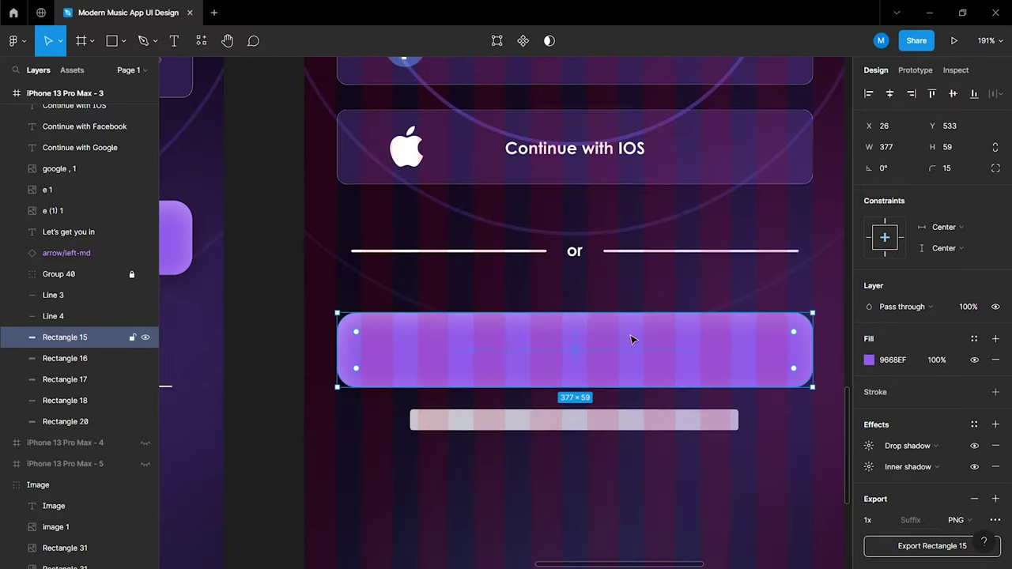
left_click(575, 148)
mouse_move(575, 148)
left_mouse_down()
mouse_move(579, 368)
mouse_move(579, 357)
left_mouse_up()
left_click(619, 356)
double_click(621, 351)
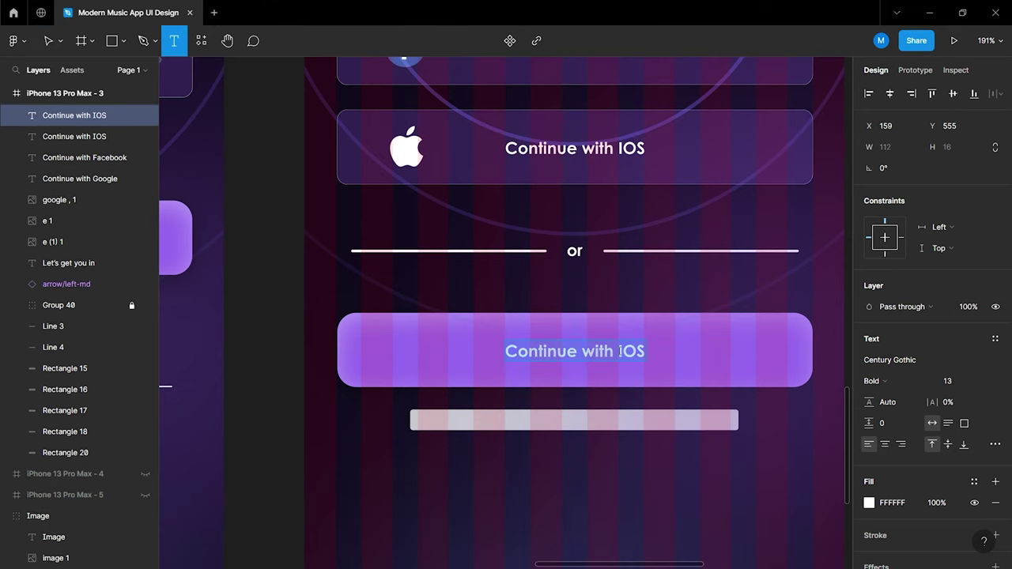
type("Log in with a password")
Set the label to size 14 and centre it horizontally on the button
key("ctrl+a")
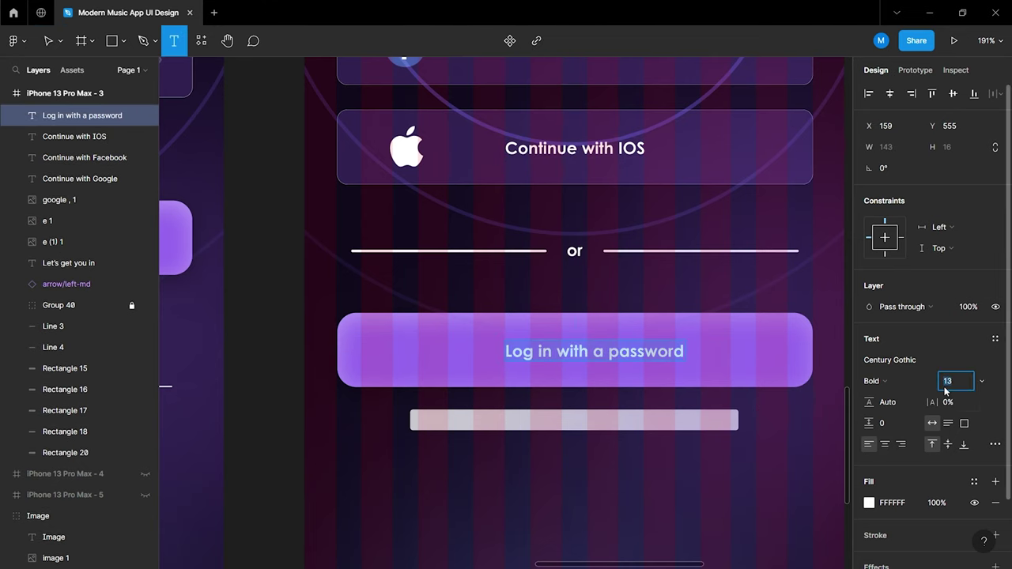
type("14")
key("Return")
left_click(802, 424)
key("Escape")
left_click(716, 360, "shift")
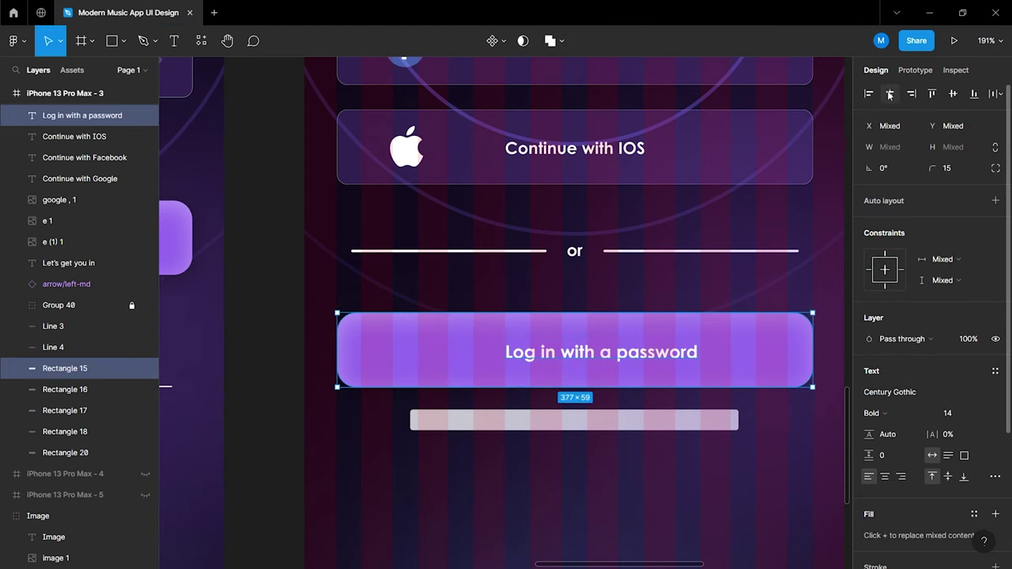
left_click(828, 271)
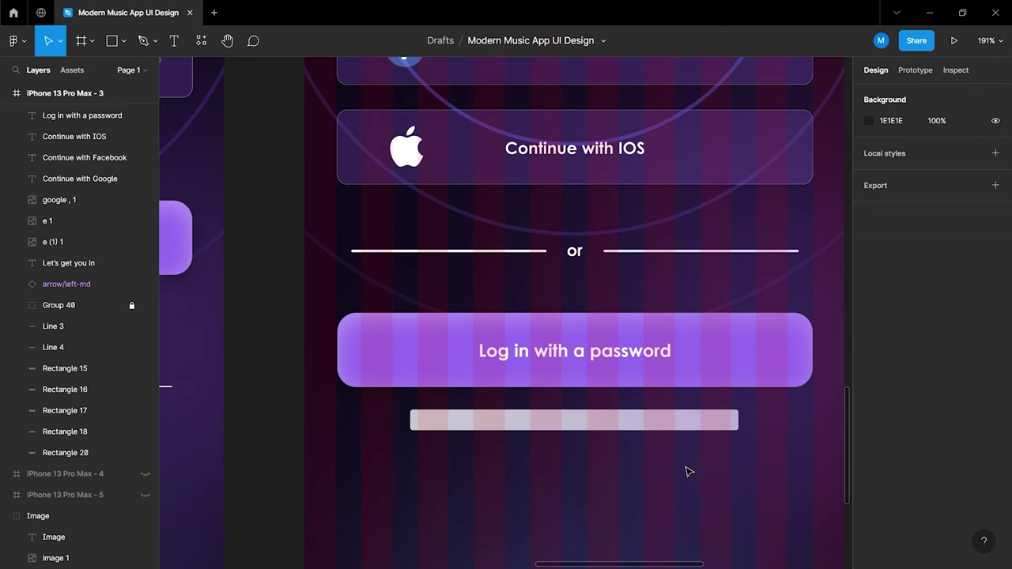
Copy the password label below the light bar and reword it 'Don't have an account? Sign Up'
scroll(648, 474, "down", 2)
scroll(636, 431, "up", 3)
left_click(593, 343)
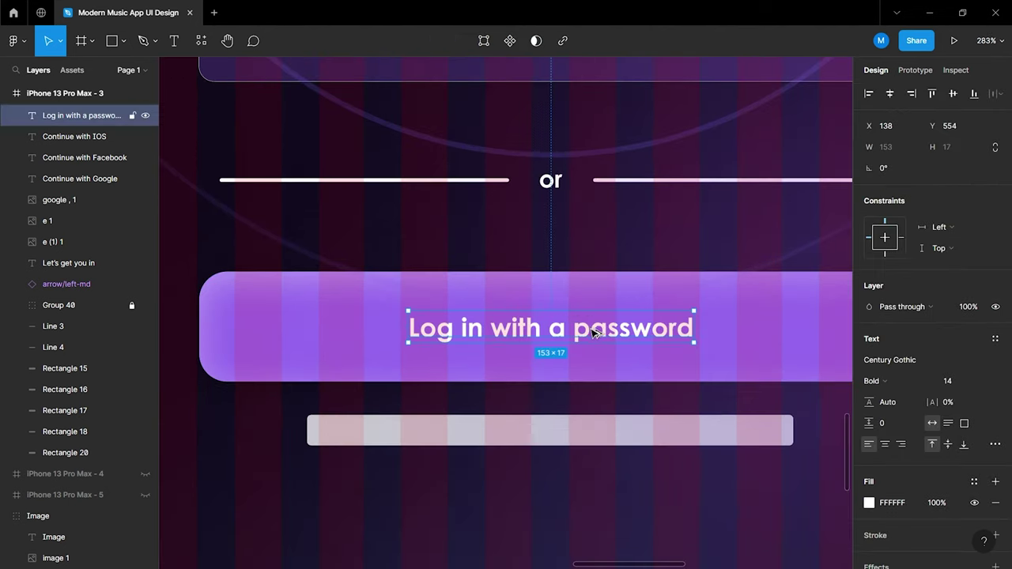
left_click_drag(593, 343, 577, 474, "alt")
key("Return")
key("ctrl+v")
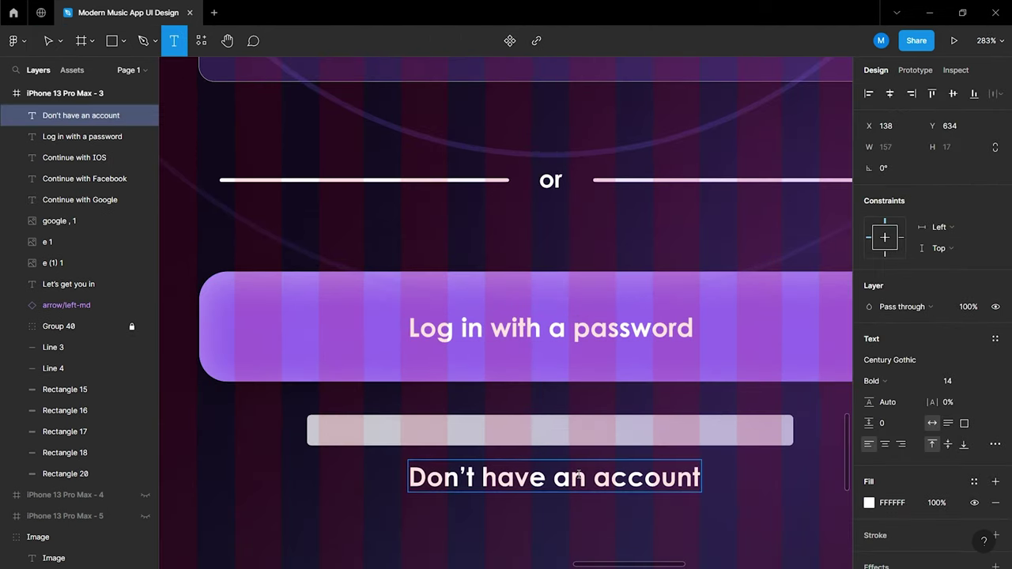
scroll(578, 475, "down", 3)
scroll(579, 476, "down", 2)
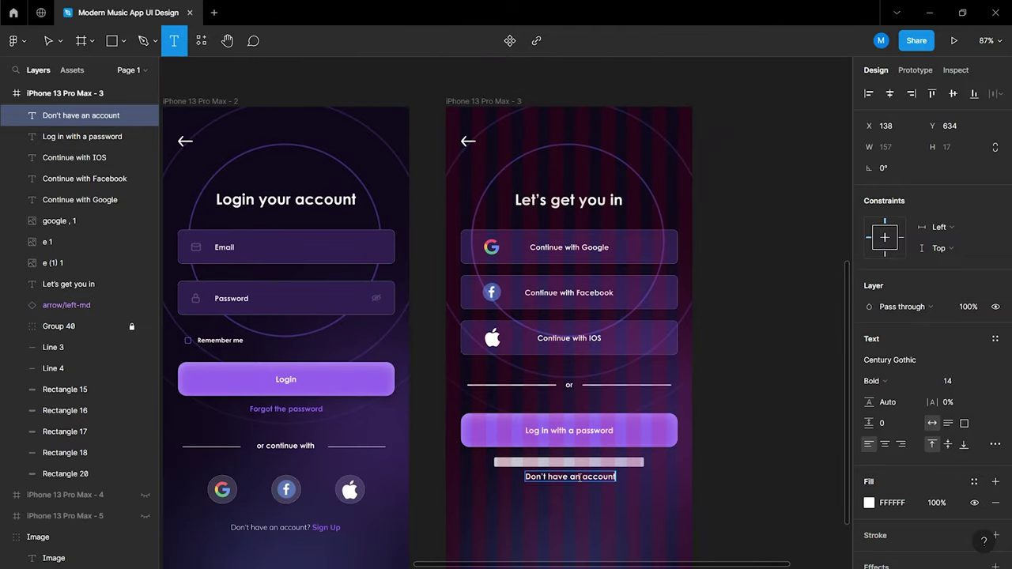
scroll(579, 478, "up", 4)
type("? Sign Up")
key("ctrl+a")
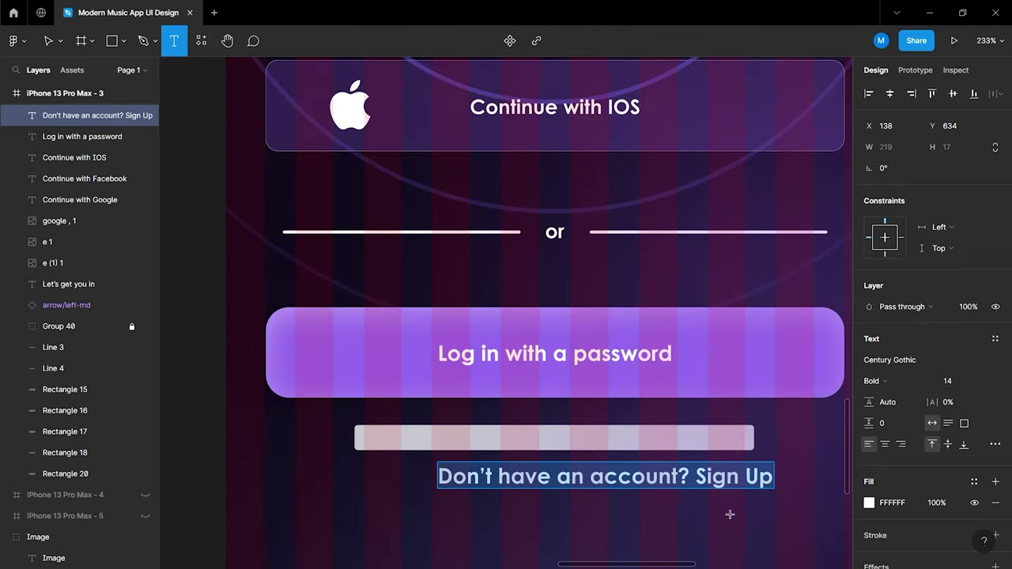
key("Escape")
key("Escape")
Change the sign-up line's font to Mulish, matching the style guide sample
scroll(759, 524, "down", 5)
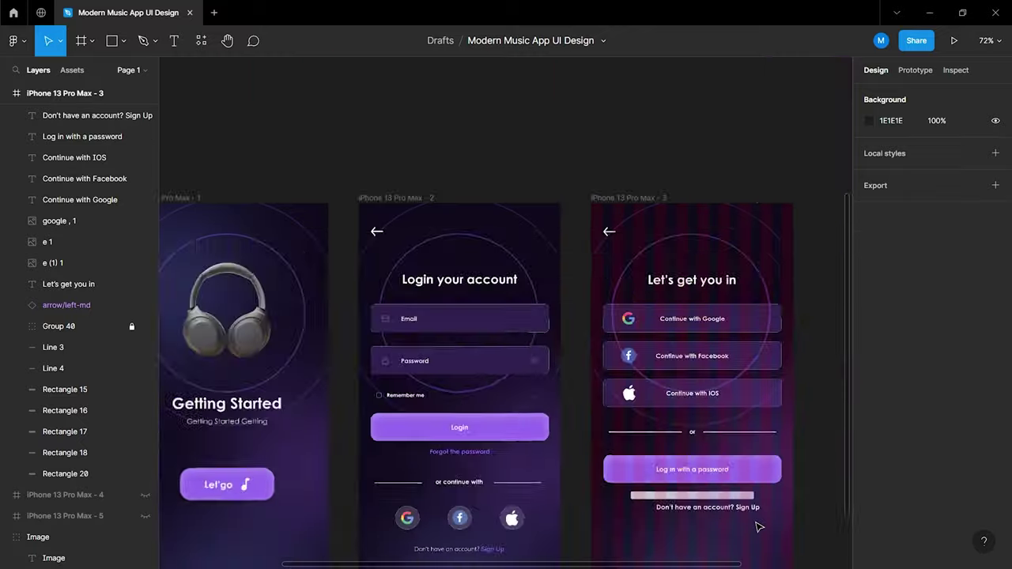
scroll(648, 483, "up", 5)
double_click(660, 257)
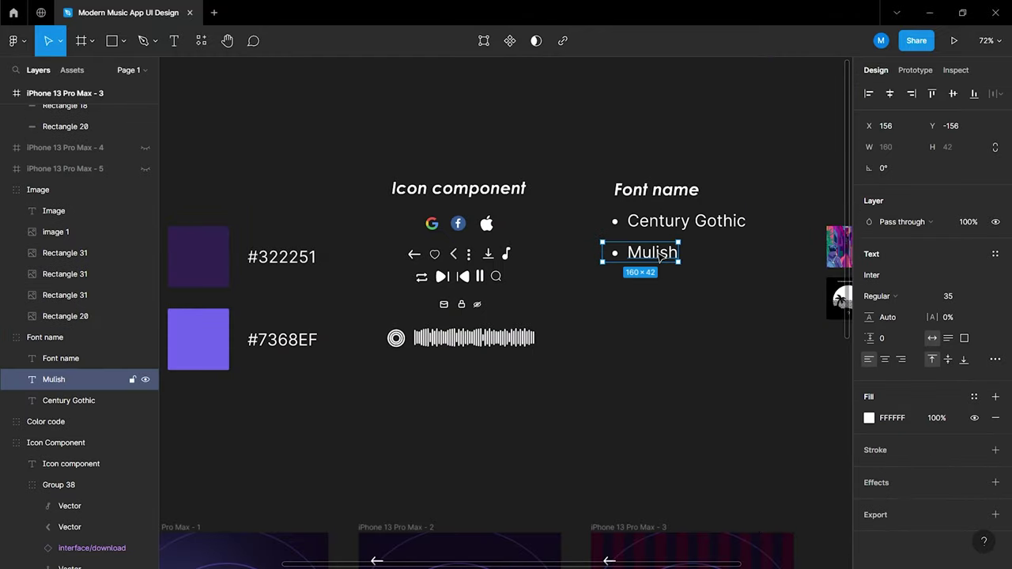
double_click(660, 257)
key("Escape")
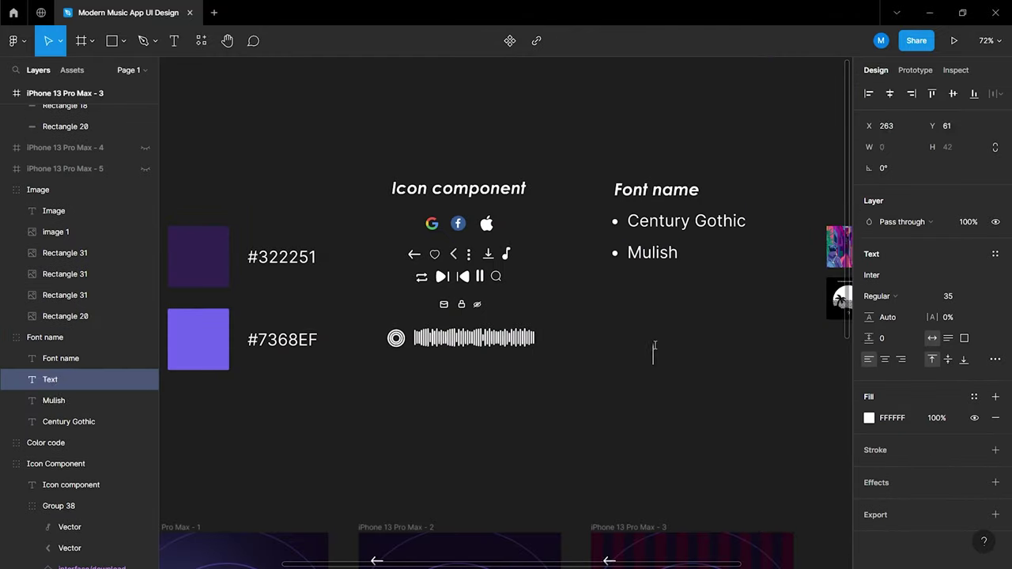
left_click(701, 415)
scroll(700, 413, "down", 4)
scroll(708, 399, "down", 3)
scroll(713, 386, "up", 5)
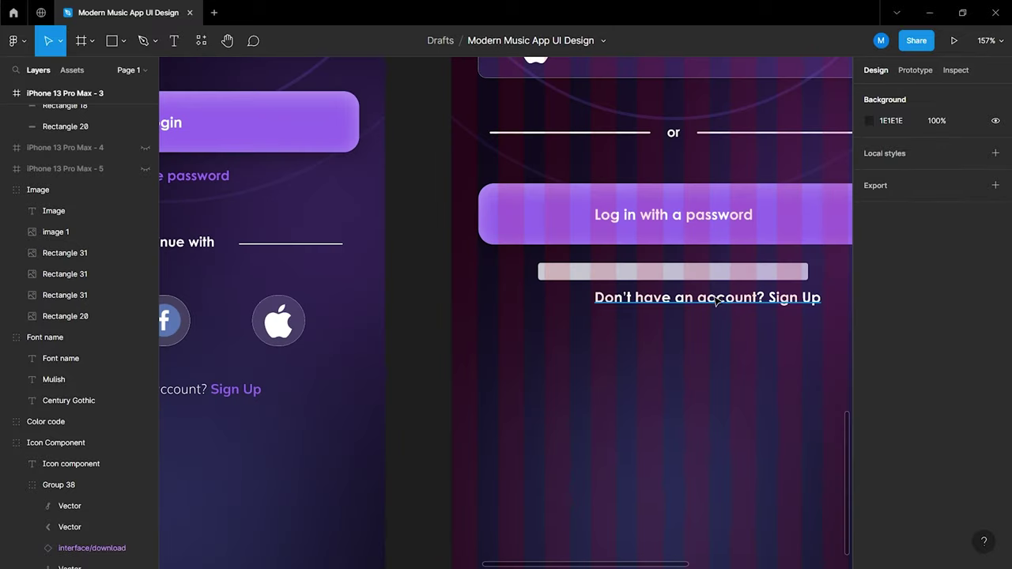
left_click(711, 299)
left_click(892, 359)
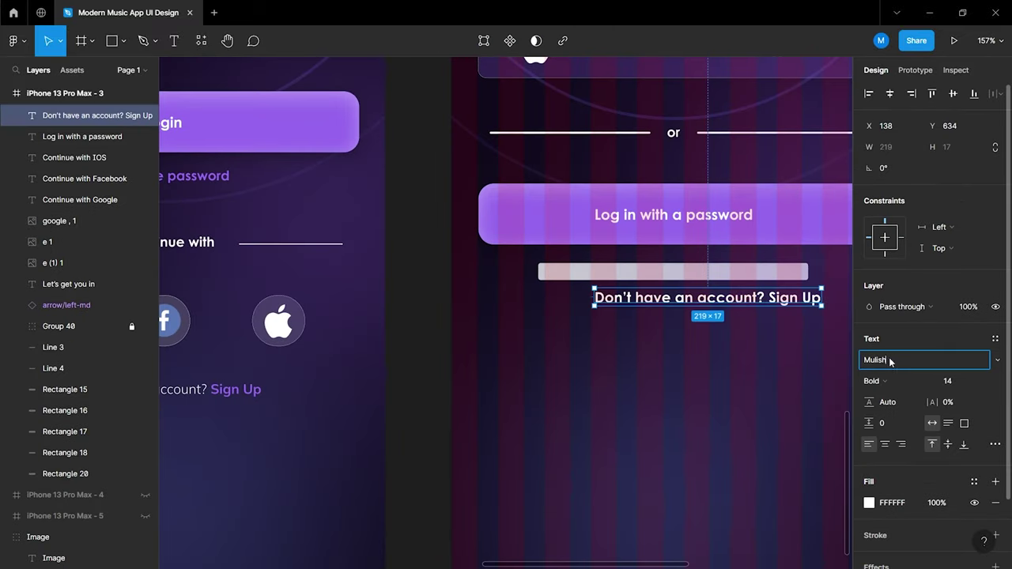
left_click(782, 395)
scroll(771, 372, "right", 2)
scroll(771, 372, "down", 1)
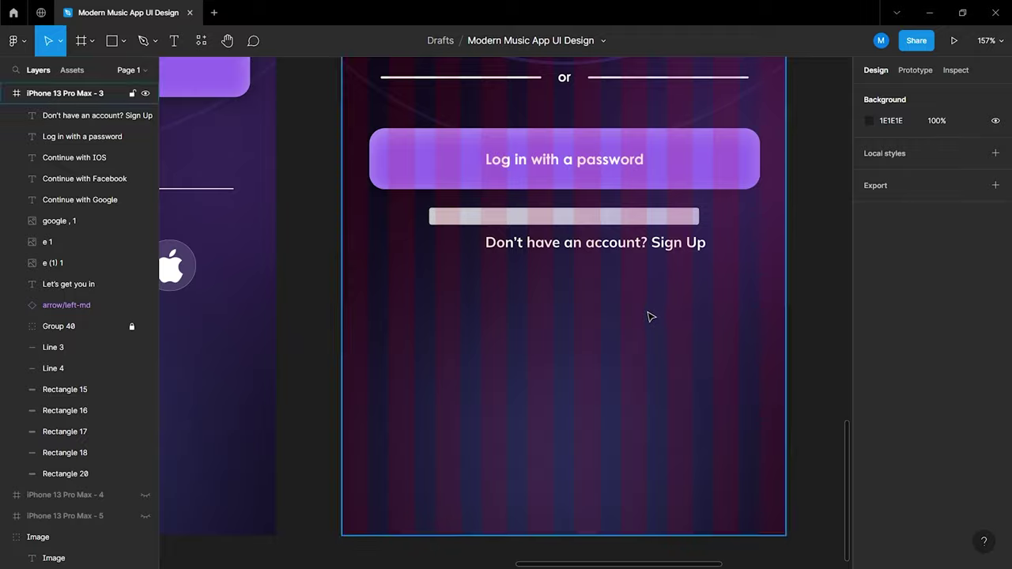
scroll(645, 317, "up", 4)
Make 'Don't have an account?' Light weight and set the whole line to size 13
left_click(588, 295)
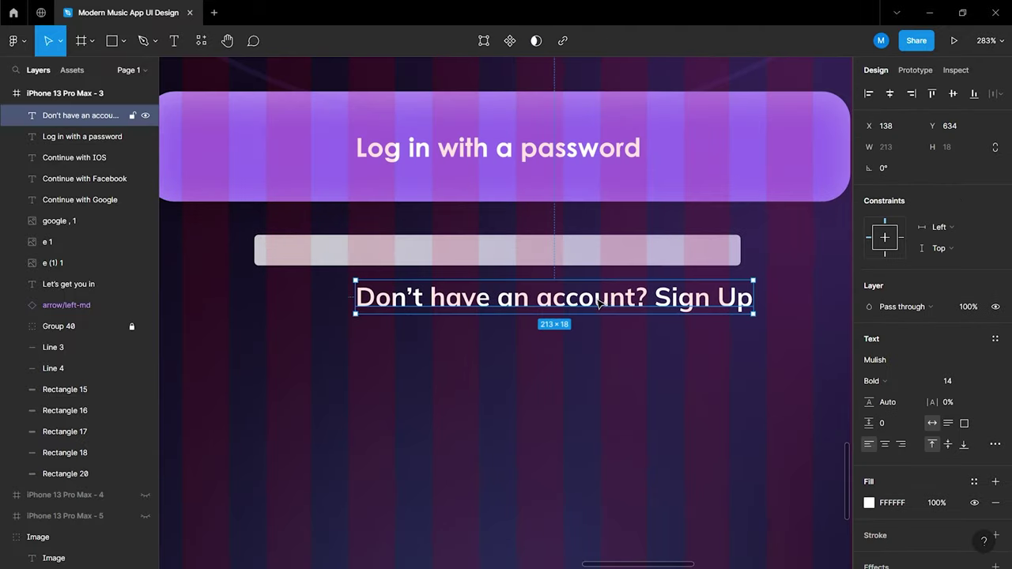
double_click(588, 296)
left_click_drag(649, 298, 345, 301)
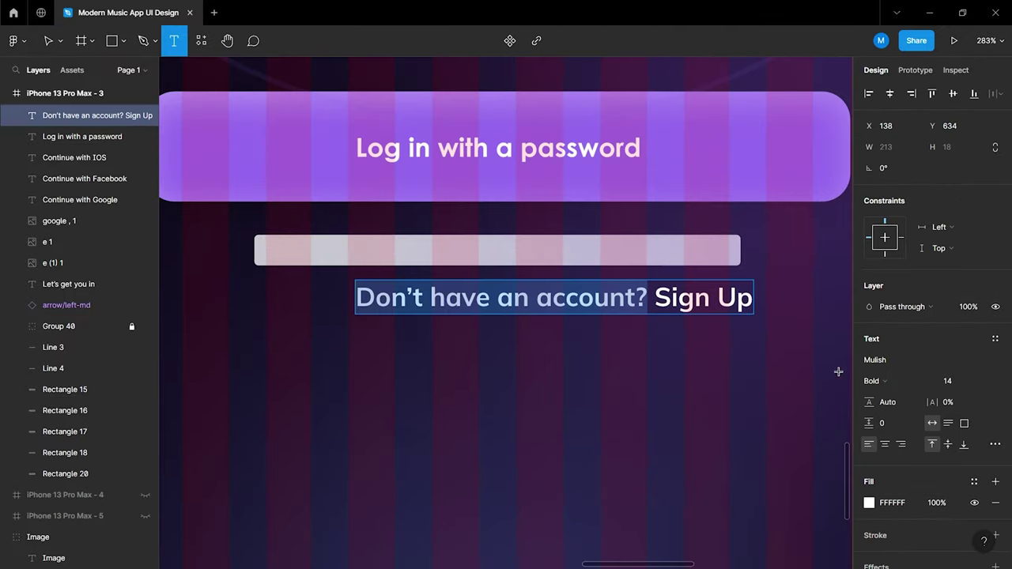
left_click(874, 380)
left_click(866, 259)
left_click(791, 352)
key("Escape")
left_click(642, 309)
left_click(982, 387)
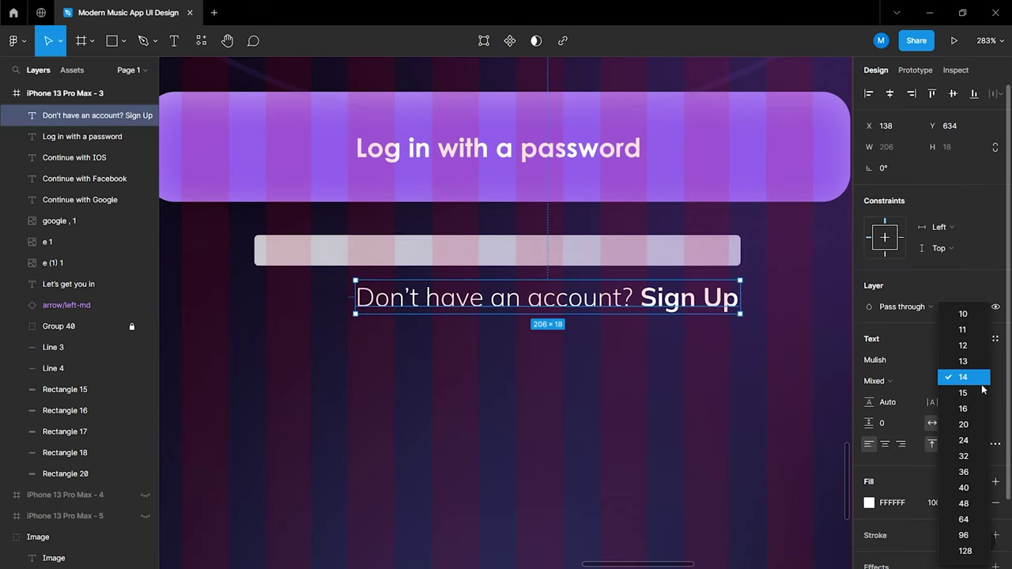
left_click(971, 361)
left_click(727, 374)
Colour just the words 'Sign Up' purple #9668EF using the eyedropper
left_click(678, 310)
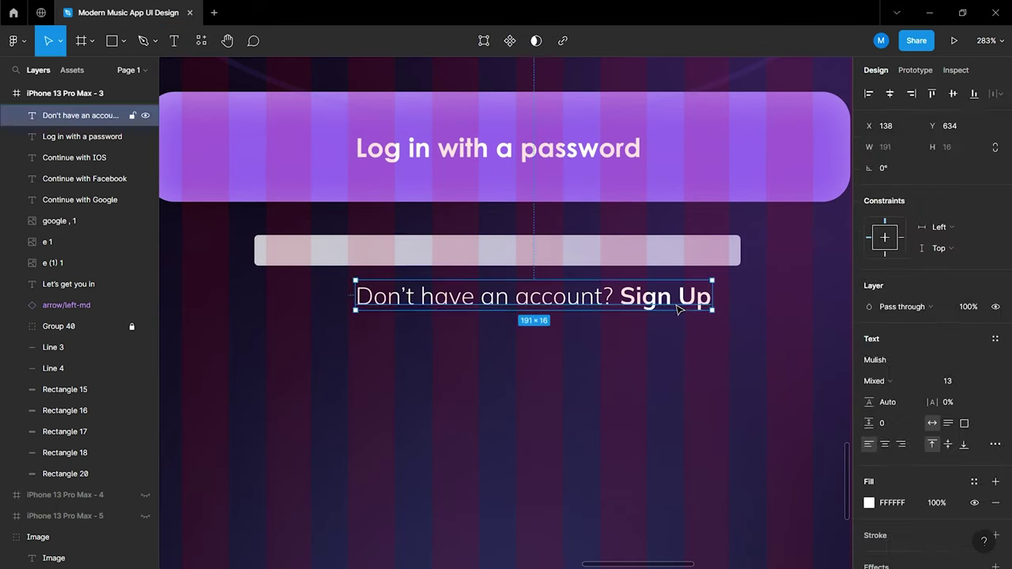
double_click(632, 301)
left_click_drag(619, 298, 727, 311)
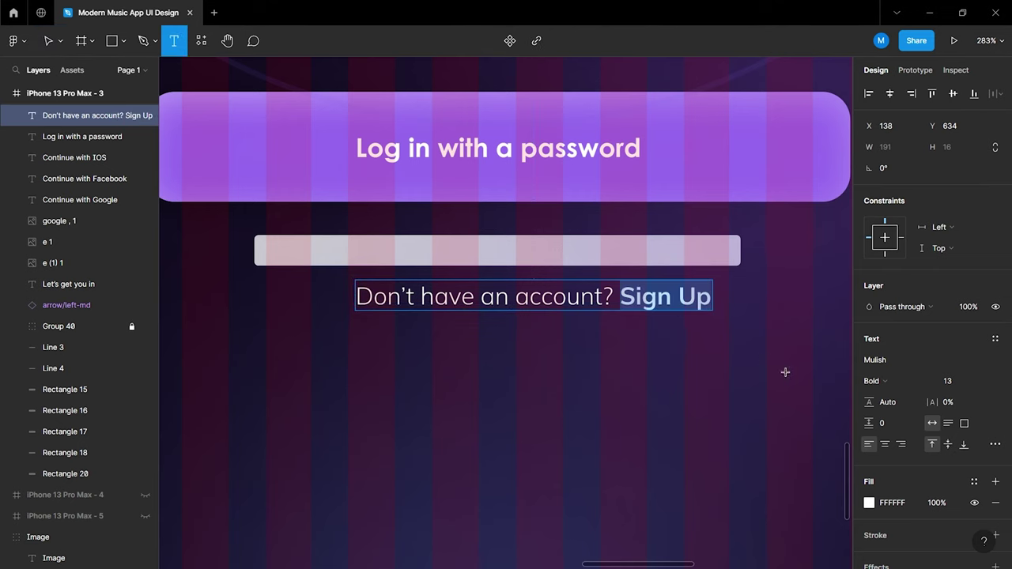
left_click(869, 503)
left_click(713, 423)
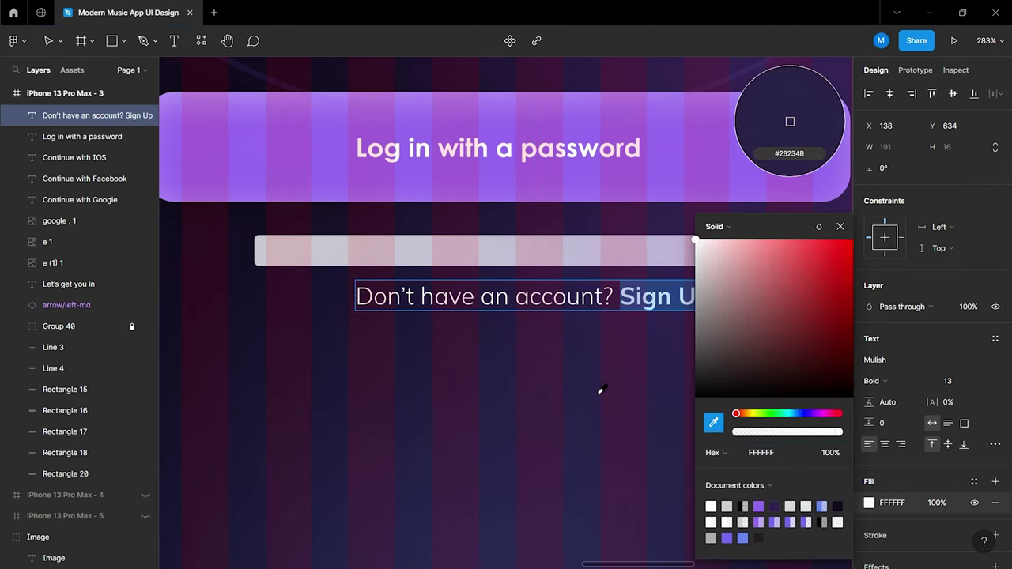
scroll(599, 388, "down", 10)
scroll(487, 336, "left", 5)
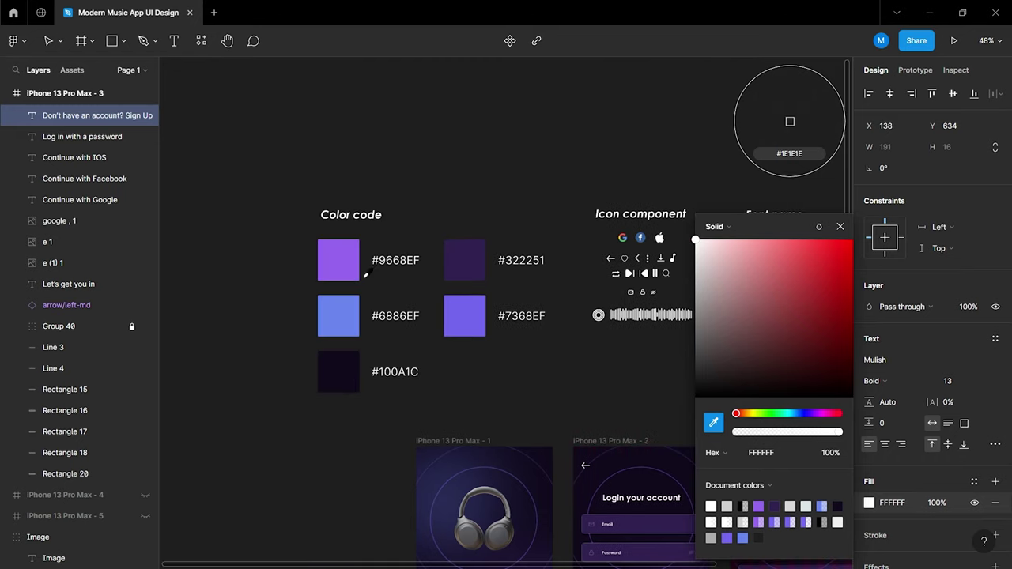
left_click(348, 265)
left_click(839, 227)
scroll(806, 352, "down", 5)
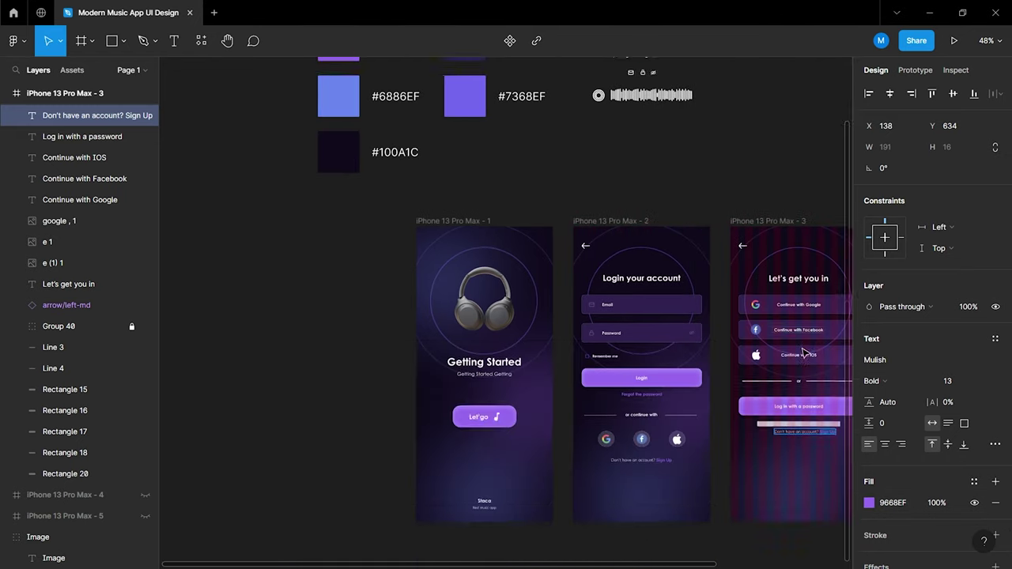
scroll(779, 351, "down", 3)
scroll(585, 316, "right", 5)
scroll(567, 332, "up", 4)
scroll(567, 332, "up", 5)
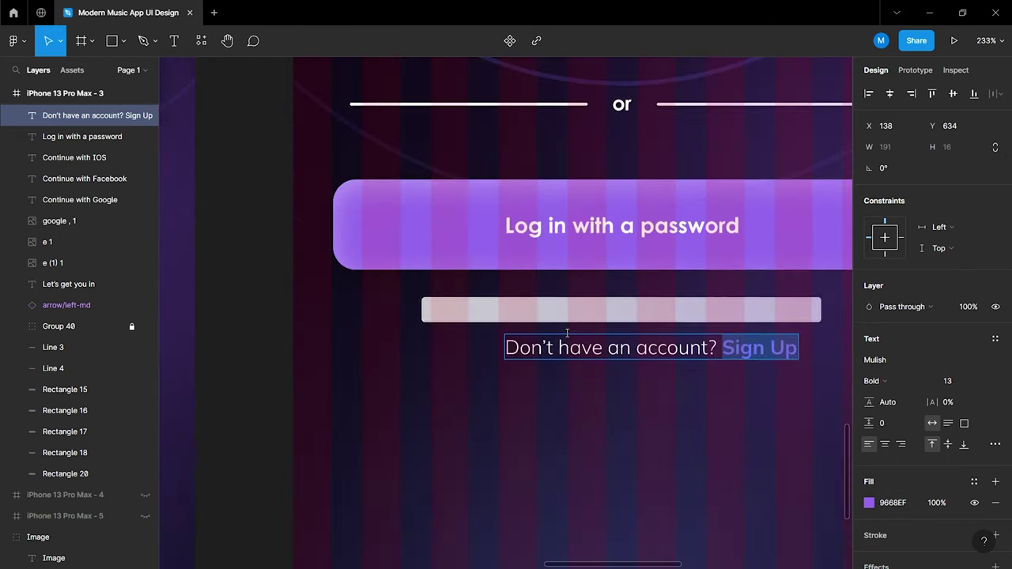
key("Escape")
Move the sign-up line onto the grey bar, delete Rectangle 18, and centre the line horizontally
left_click_drag(688, 360, 686, 322)
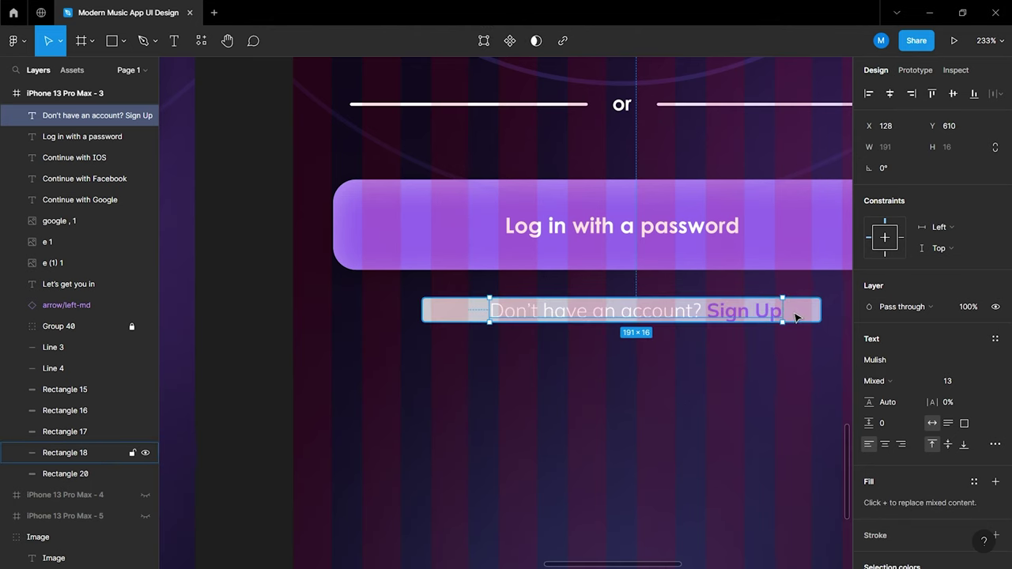
left_click(794, 315)
left_click(804, 370)
left_click(805, 319)
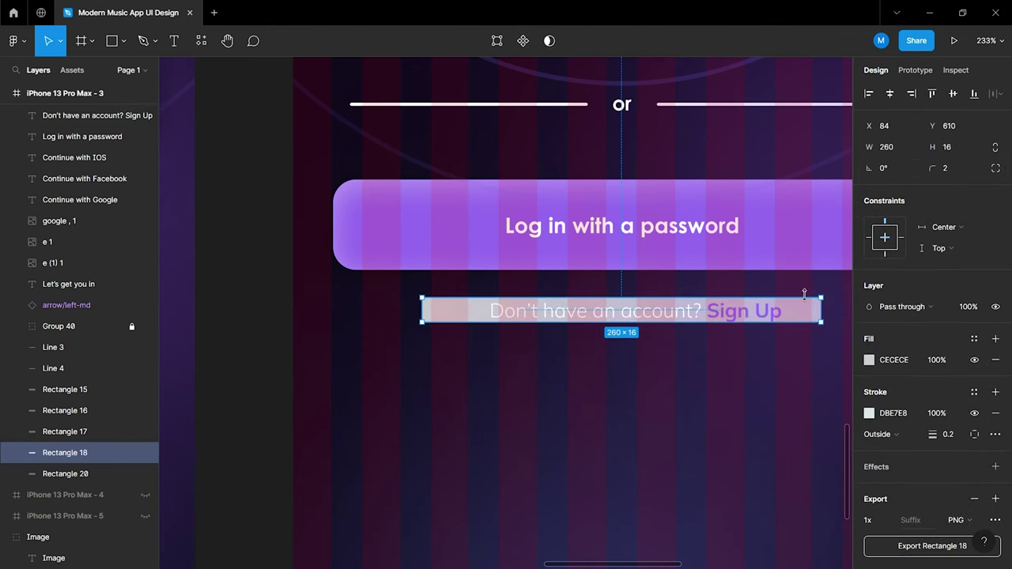
key("Delete")
left_click(749, 319)
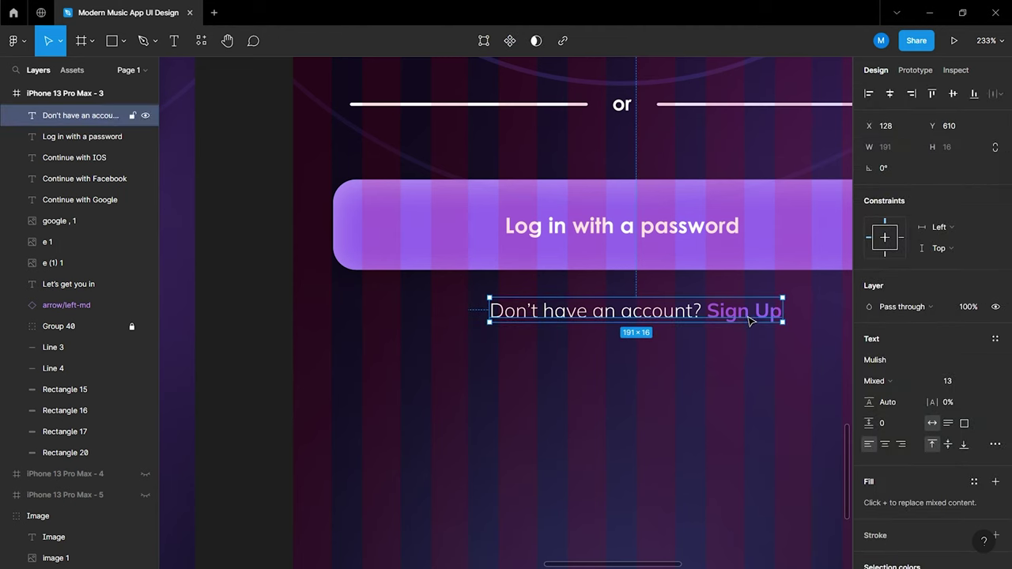
key("alt+h")
left_click(764, 419)
Move Group 40 below Rectangle 20 in the third screen's layer order
scroll(764, 419, "down", 5, "ctrl")
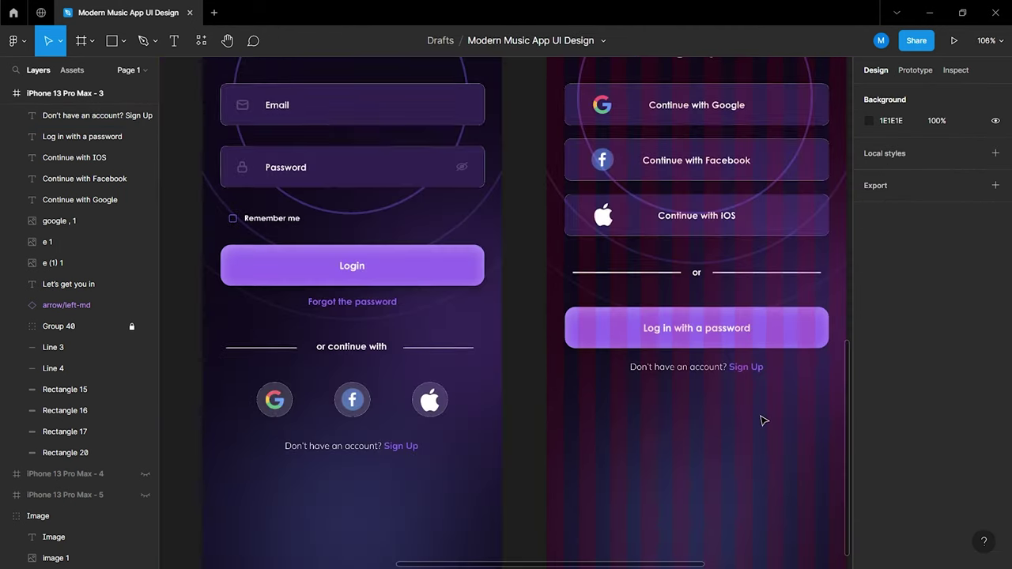
scroll(696, 421, "right", 3)
scroll(543, 420, "down", 3, "ctrl")
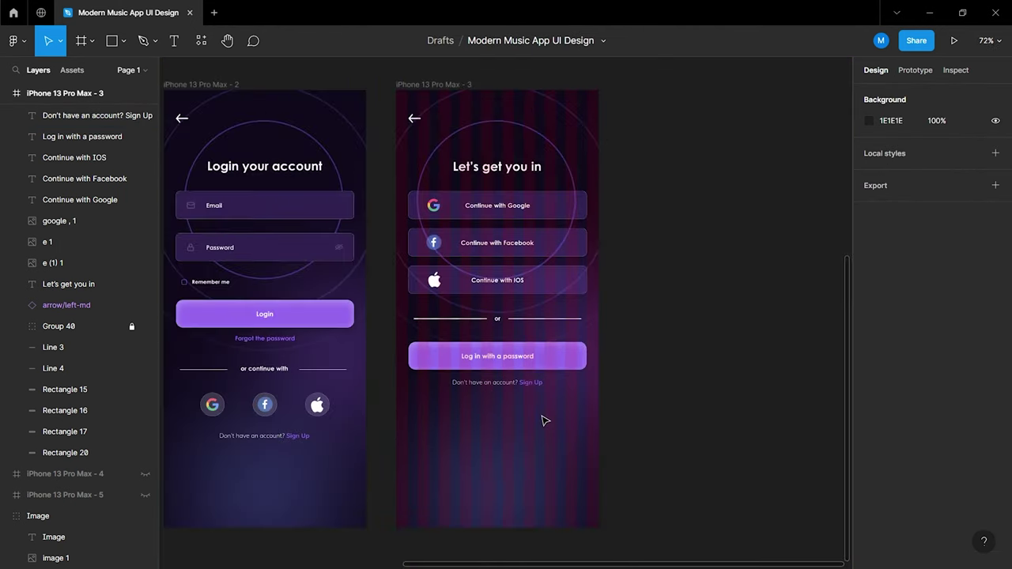
scroll(543, 420, "up", 1)
scroll(540, 419, "down", 3, "ctrl")
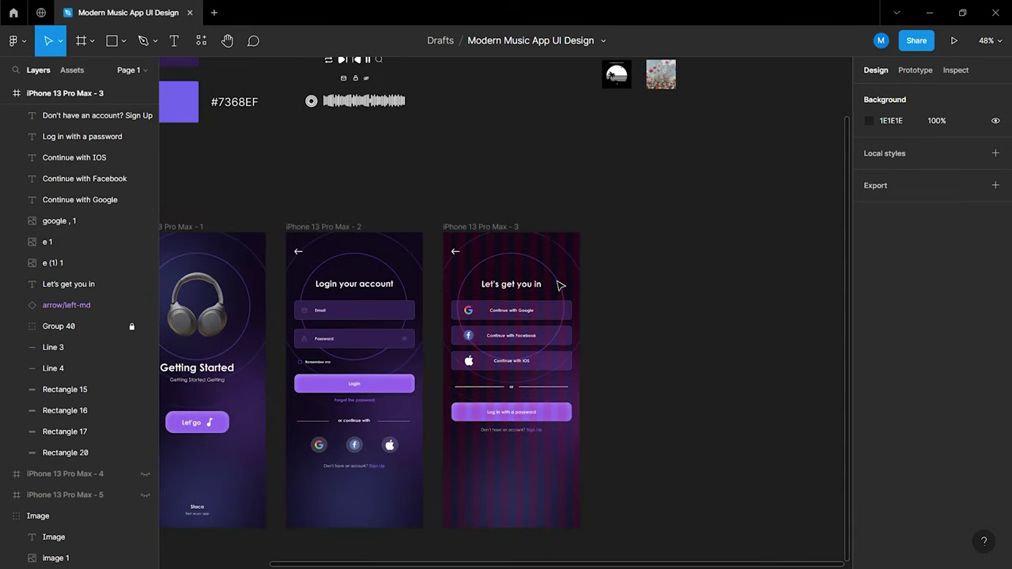
scroll(56, 205, "up", 3)
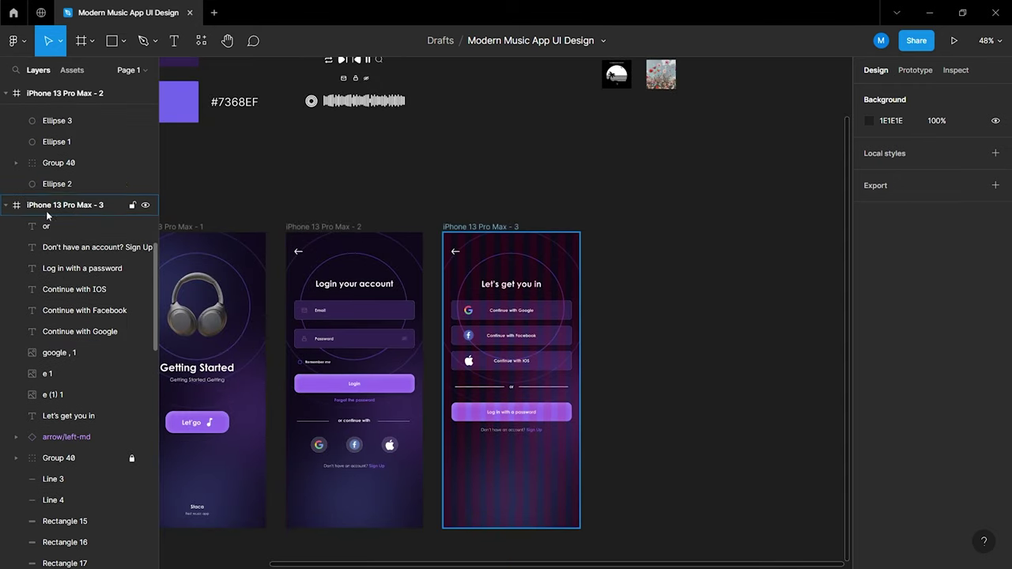
scroll(46, 324, "down", 2)
scroll(47, 348, "down", 1)
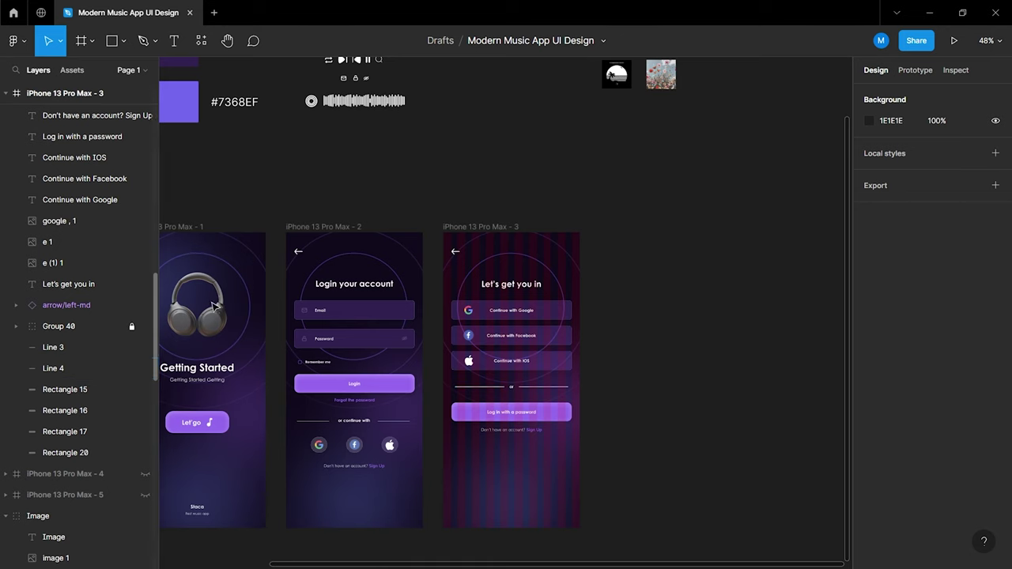
mouse_move(79, 326)
left_mouse_down()
mouse_move(65, 385)
mouse_move(67, 463)
left_mouse_up()
left_click(678, 462)
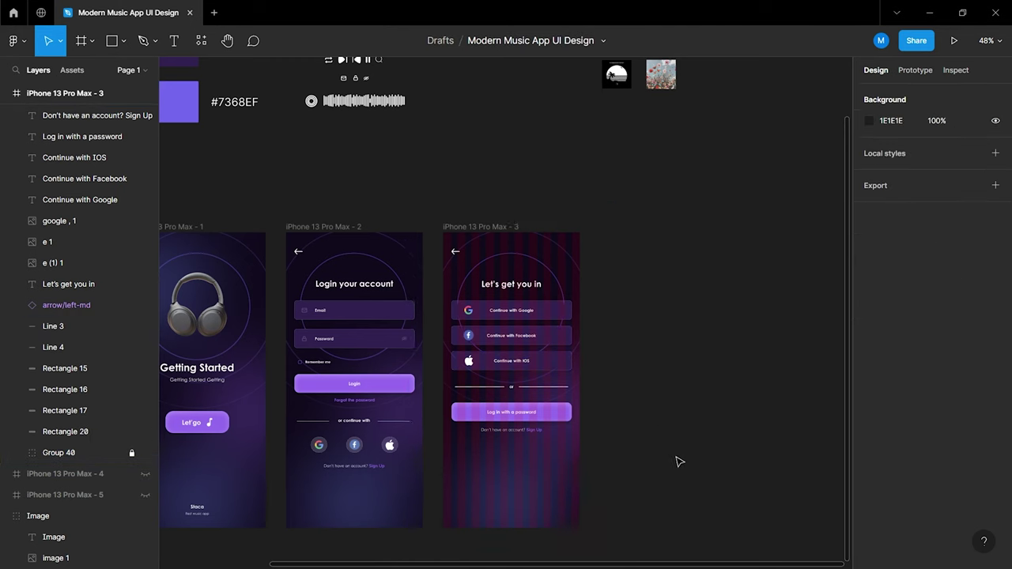
scroll(672, 449, "down", 2, "ctrl")
left_click(555, 209)
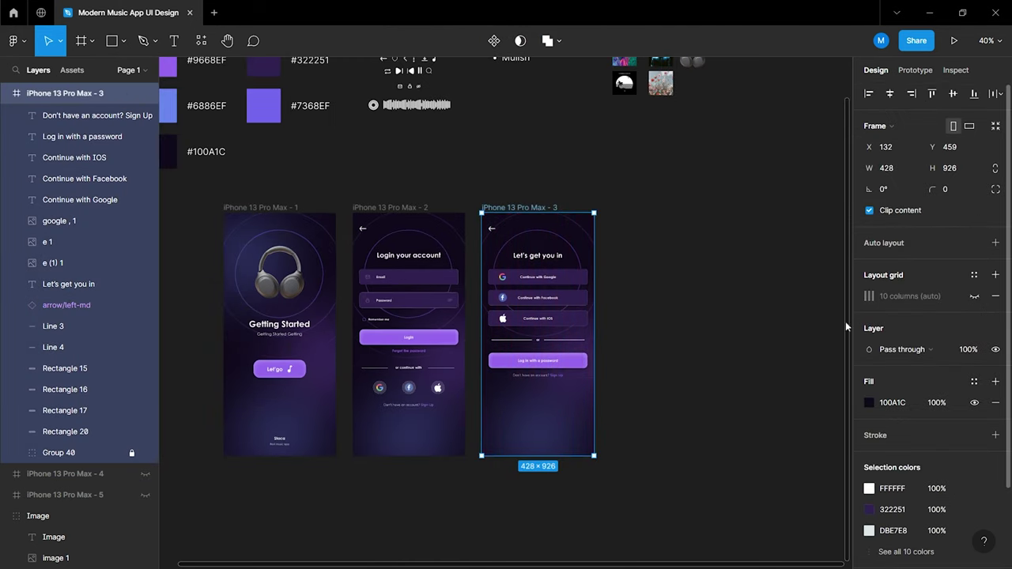
left_click(806, 336)
Collapse the frames' layer lists and unhide iPhone 13 Pro Max - 4
scroll(656, 328, "right", 3)
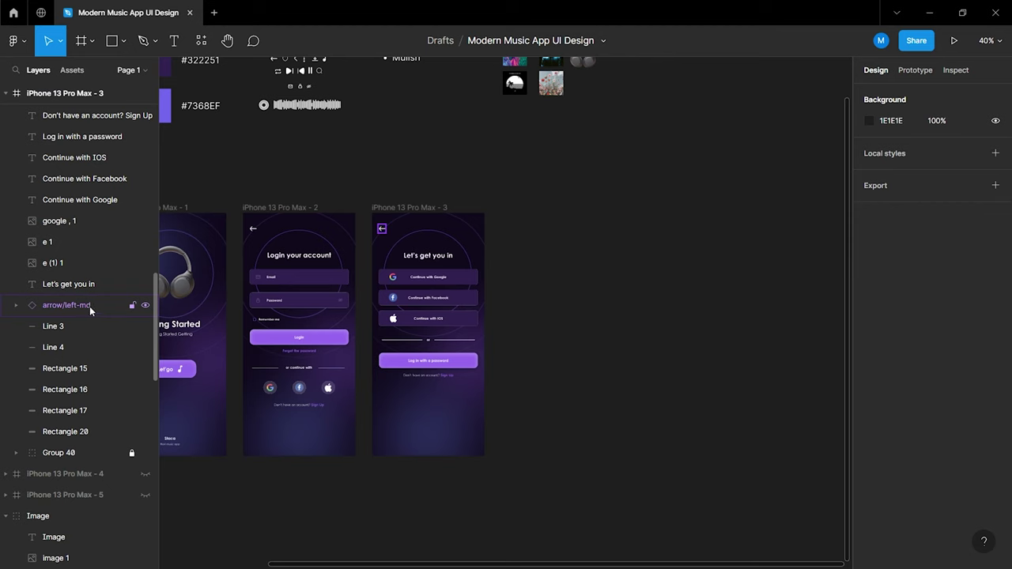
scroll(89, 306, "up", 3)
left_click(8, 95)
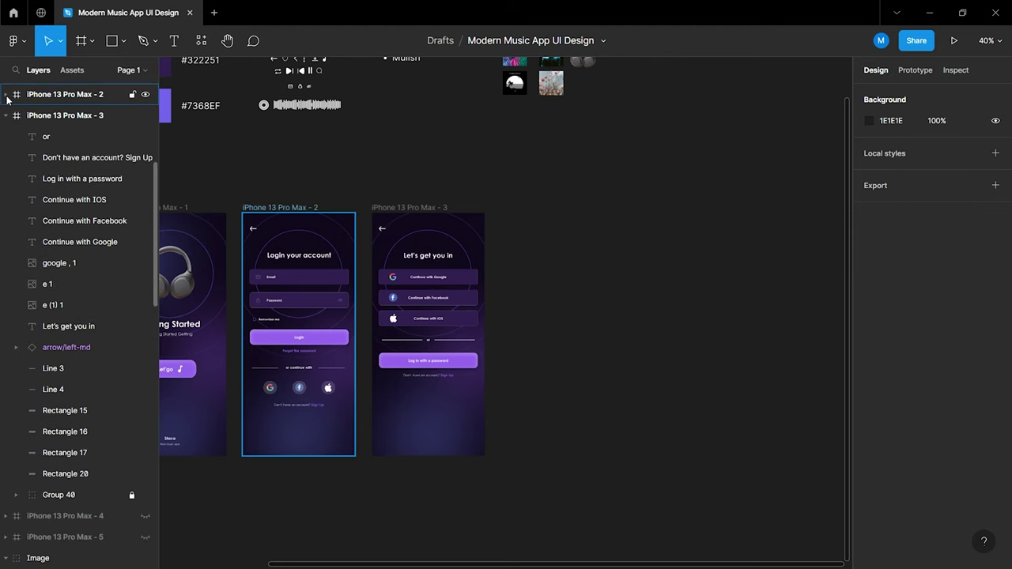
left_click(6, 115)
left_click(6, 137)
left_click(145, 137)
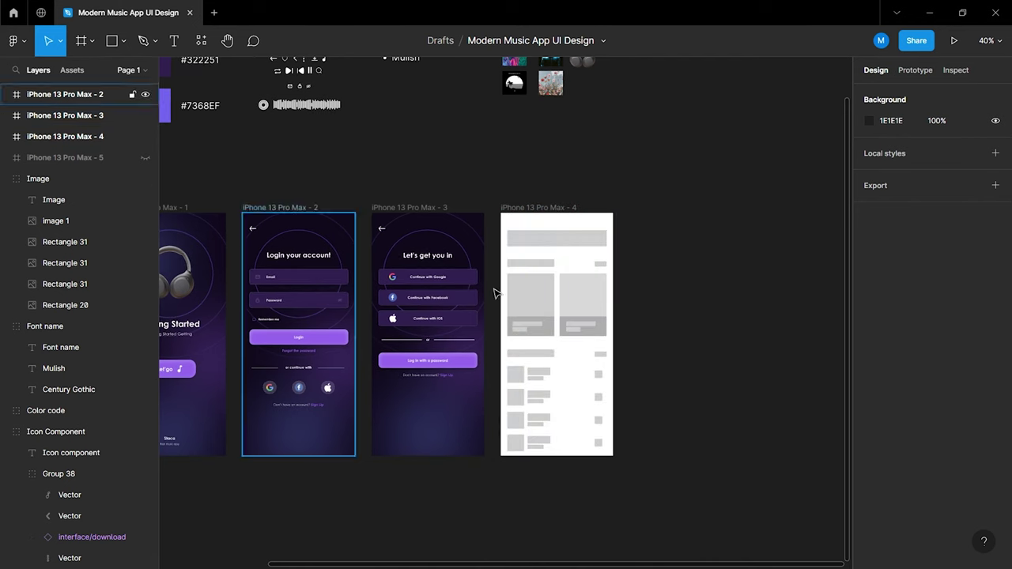
Give the fourth wireframe frame a dark #100A1C fill sampled from the canvas
scroll(563, 239, "up", 2)
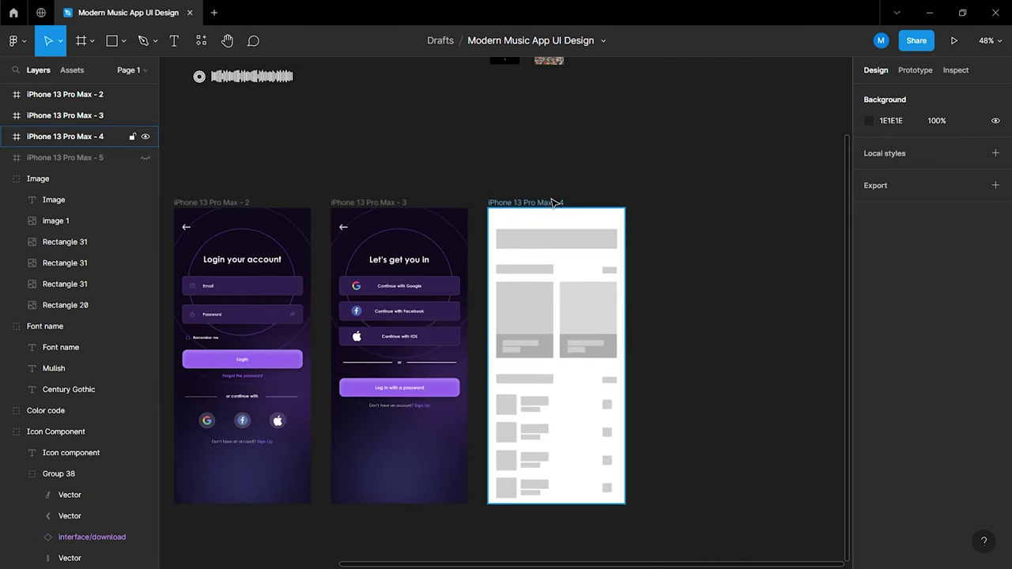
left_click(553, 204)
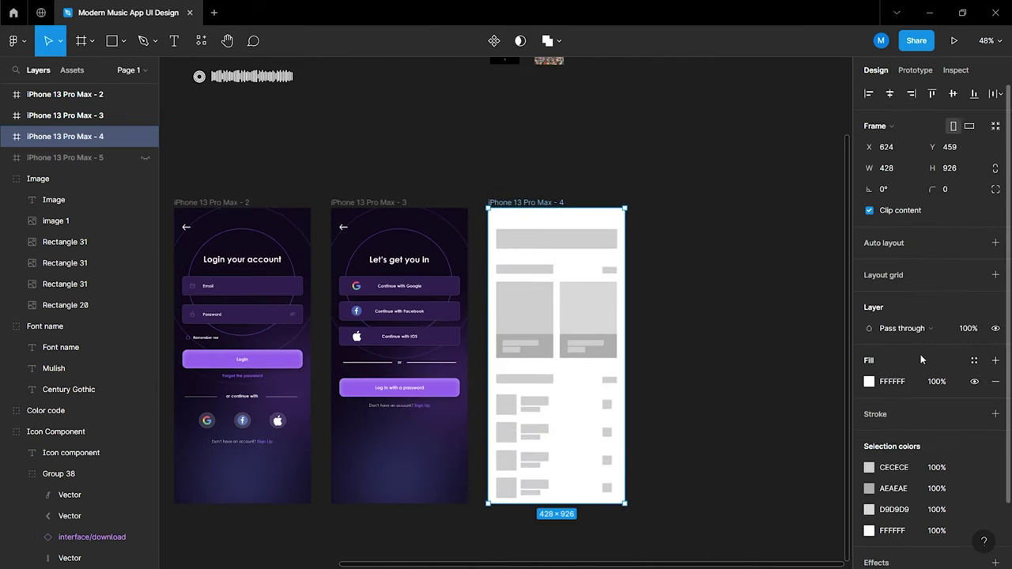
left_click(869, 382)
left_click(713, 422)
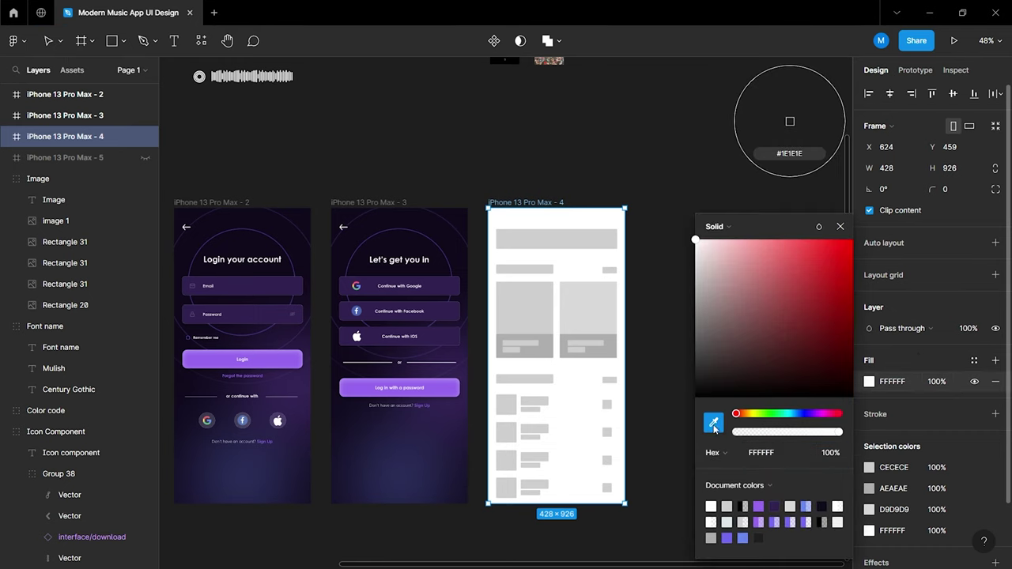
scroll(345, 187, "left", 3)
scroll(344, 187, "up", 4)
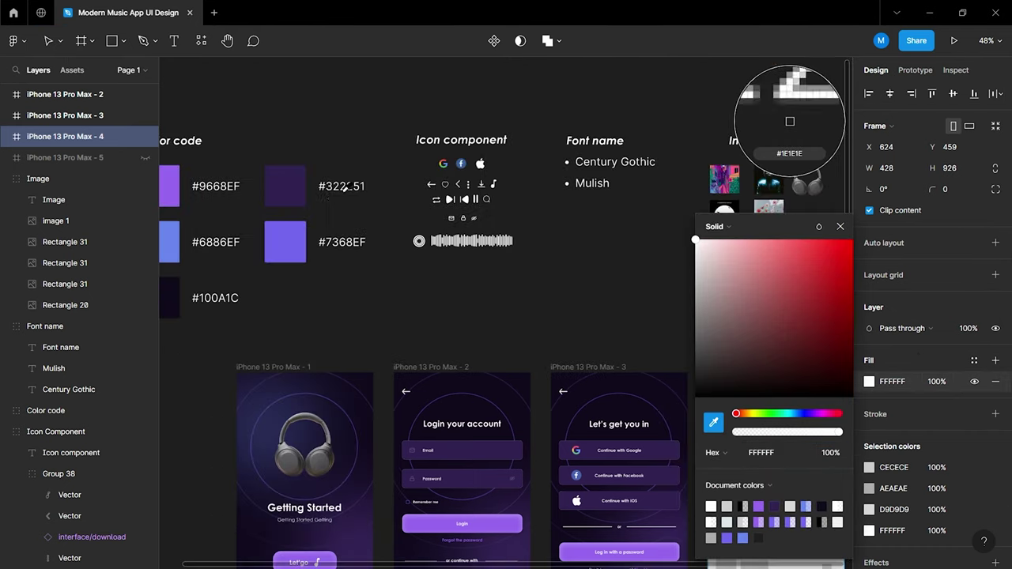
scroll(316, 261, "left", 3)
left_click(324, 297)
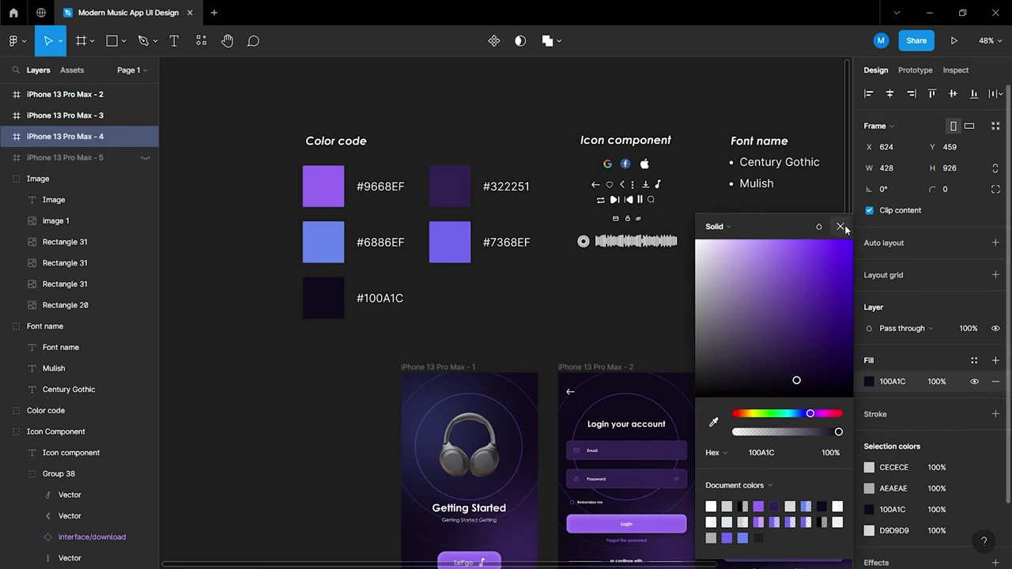
left_click(840, 227)
scroll(677, 290, "right", 3)
scroll(672, 290, "down", 4)
scroll(634, 261, "right", 3)
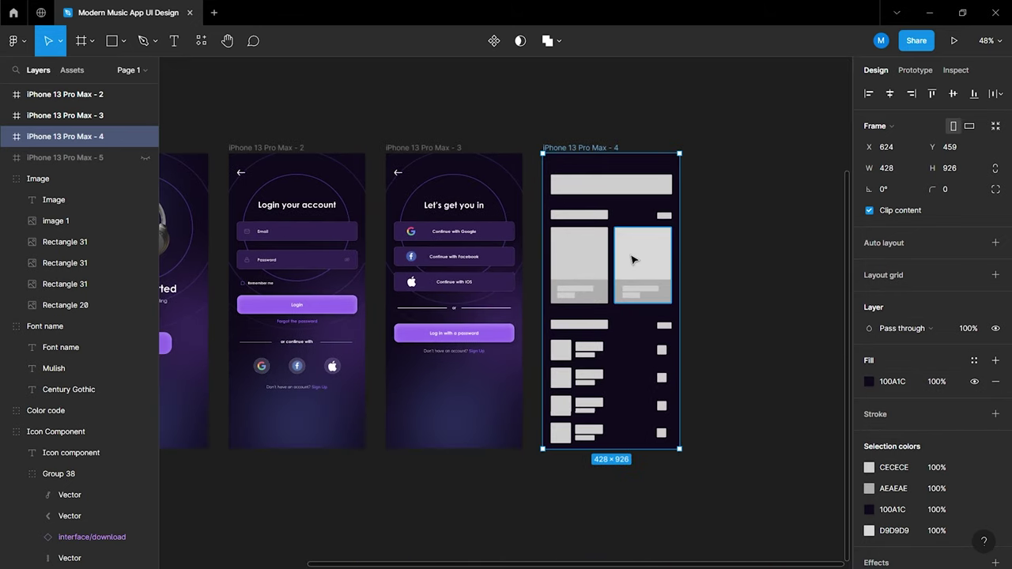
Give frame 4's top bar corner radius 20 and a white FFFFFF fill at 20% opacity
left_click(618, 190)
scroll(617, 189, "up", 2)
type("20")
scroll(616, 190, "up", 1)
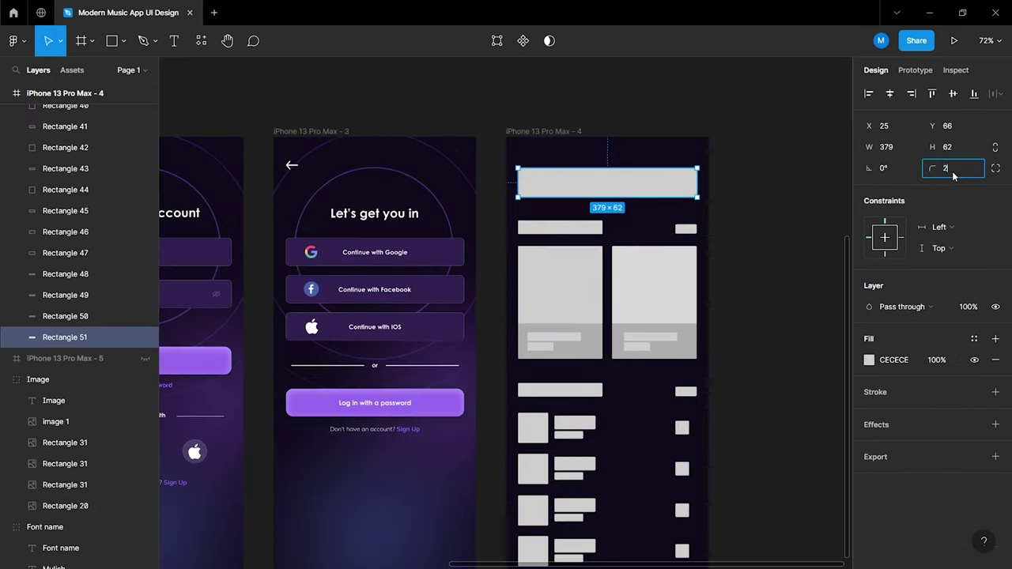
key("Return")
left_click(701, 199)
left_click(875, 358)
left_click(870, 359)
type("FFFFFF")
key("Return")
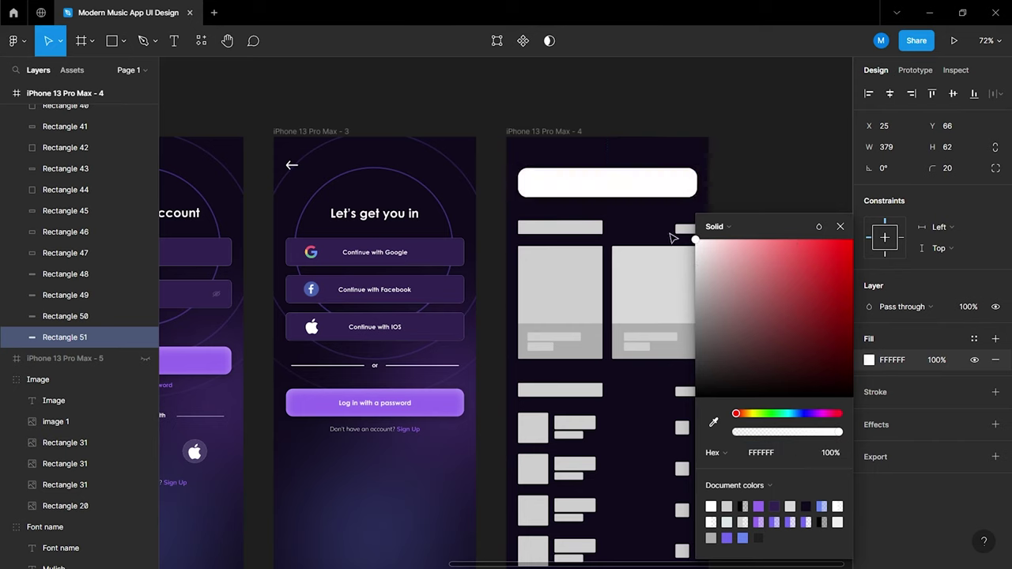
type("20")
key("Return")
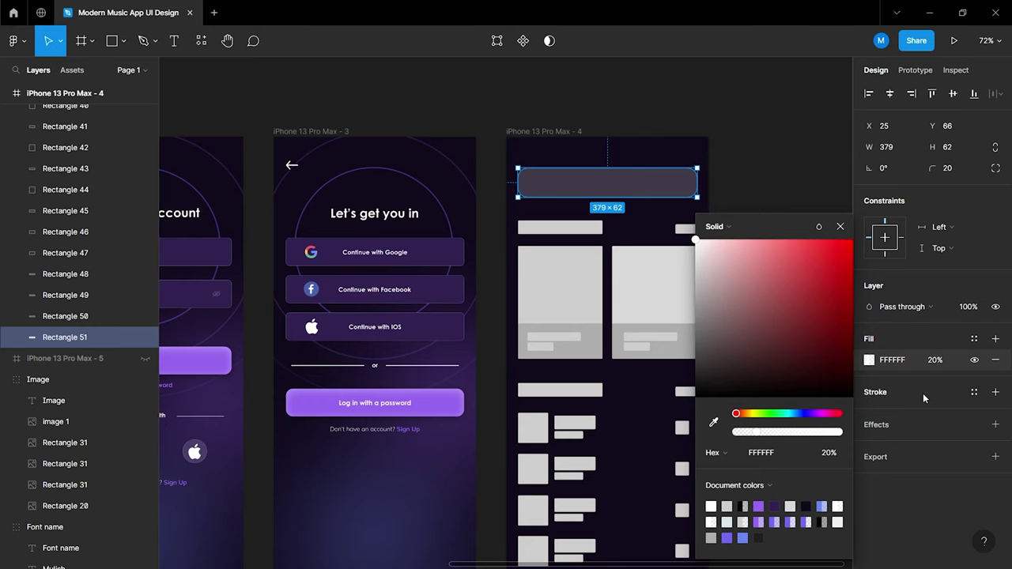
Fill the search bar rectangle with #322251 sampled from the colour swatches
left_click(711, 423)
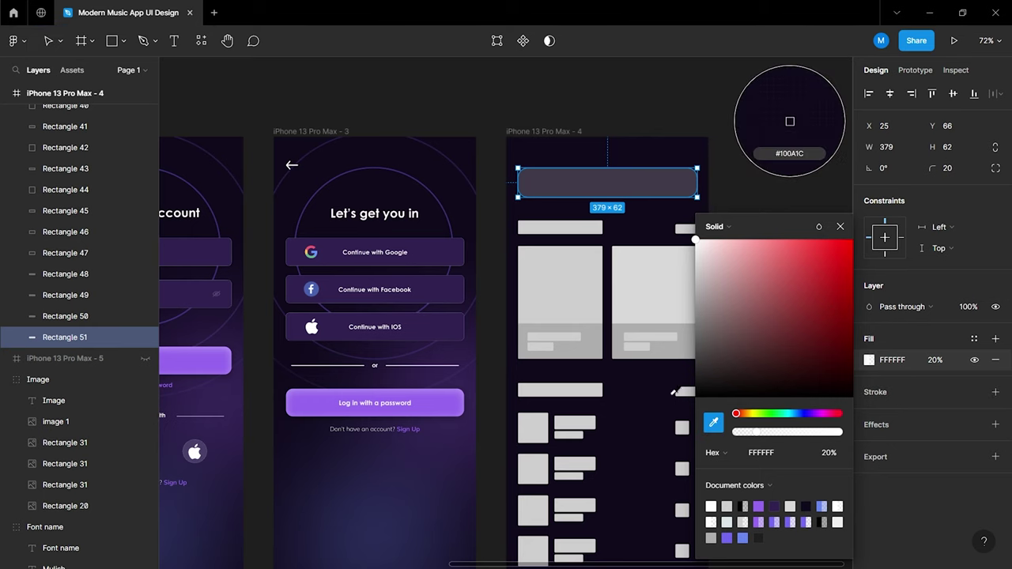
scroll(688, 340, "down", 5)
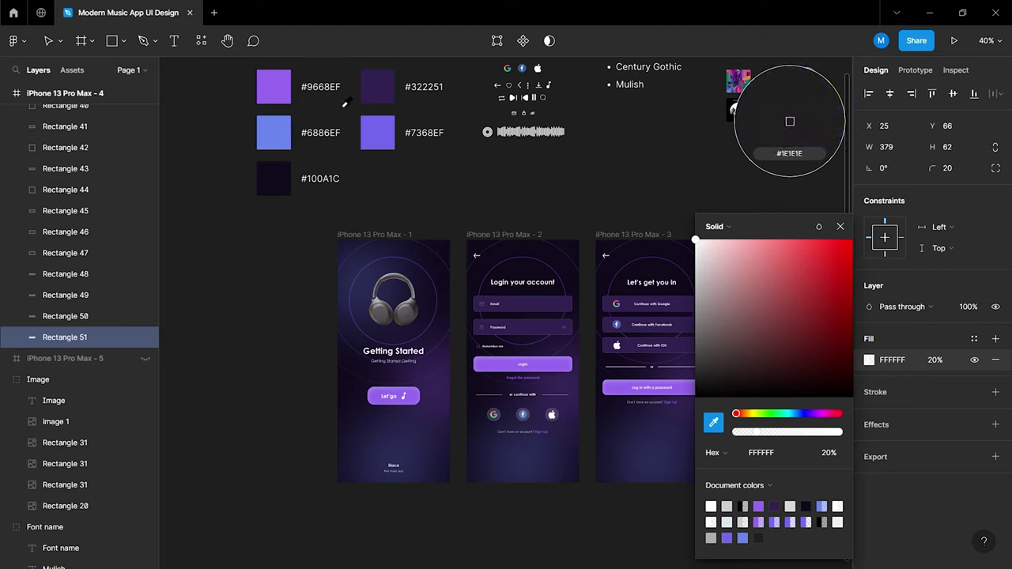
left_click(377, 87)
scroll(500, 266, "right", 5)
left_click(653, 286)
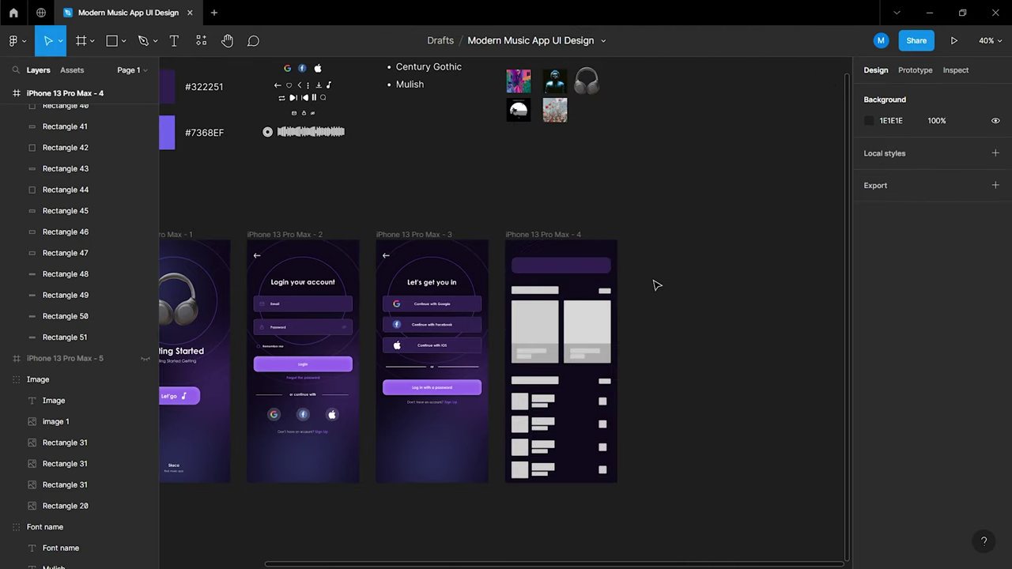
scroll(567, 295, "up", 4)
scroll(571, 287, "up", 3)
Set the search bar rectangle's fill opacity to 20%
left_click(595, 223)
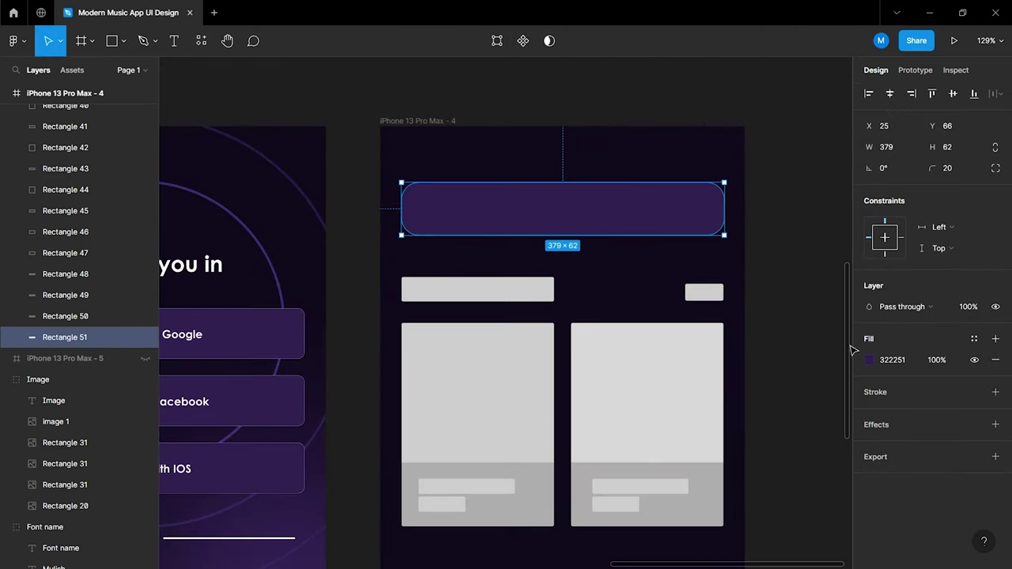
left_click(921, 362)
type("20")
key("Return")
left_click(669, 242)
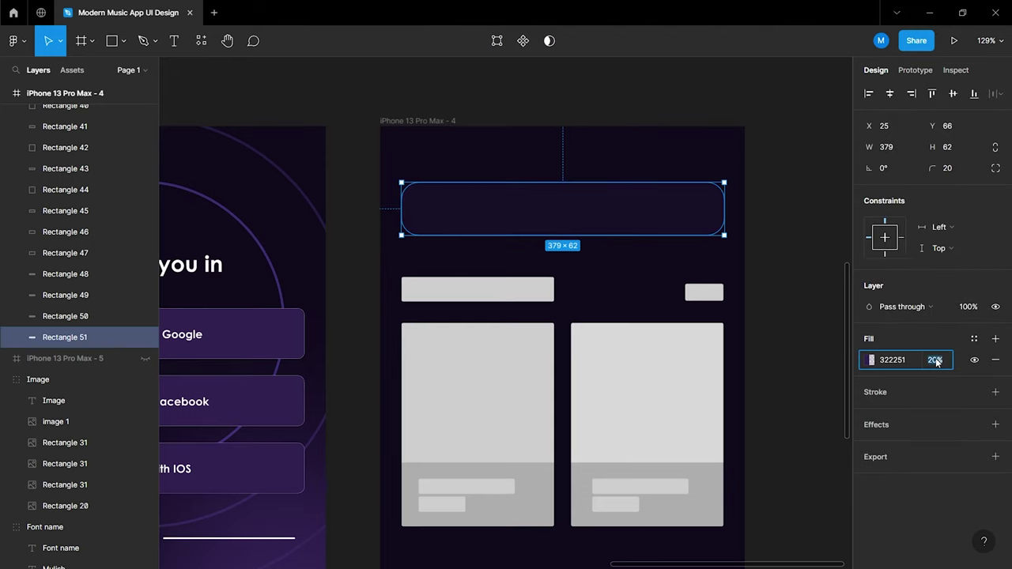
left_click(785, 327)
scroll(635, 300, "down", 5)
scroll(628, 300, "left", 3)
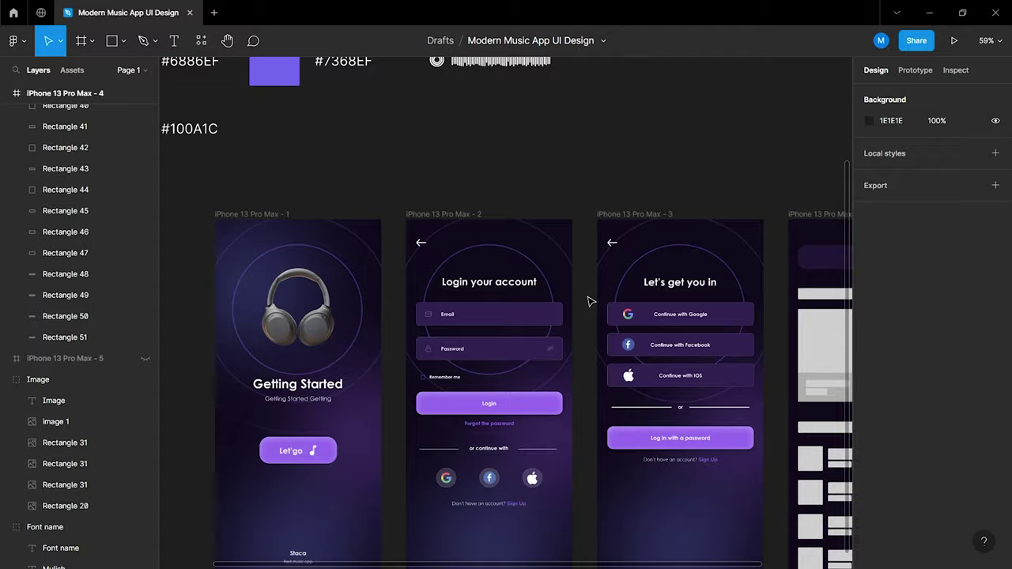
scroll(585, 300, "up", 5)
scroll(495, 237, "up", 5, "ctrl")
Copy the magnifier icon into iPhone 13 Pro Max - 4, vertically centred in the search bar
left_click(556, 234)
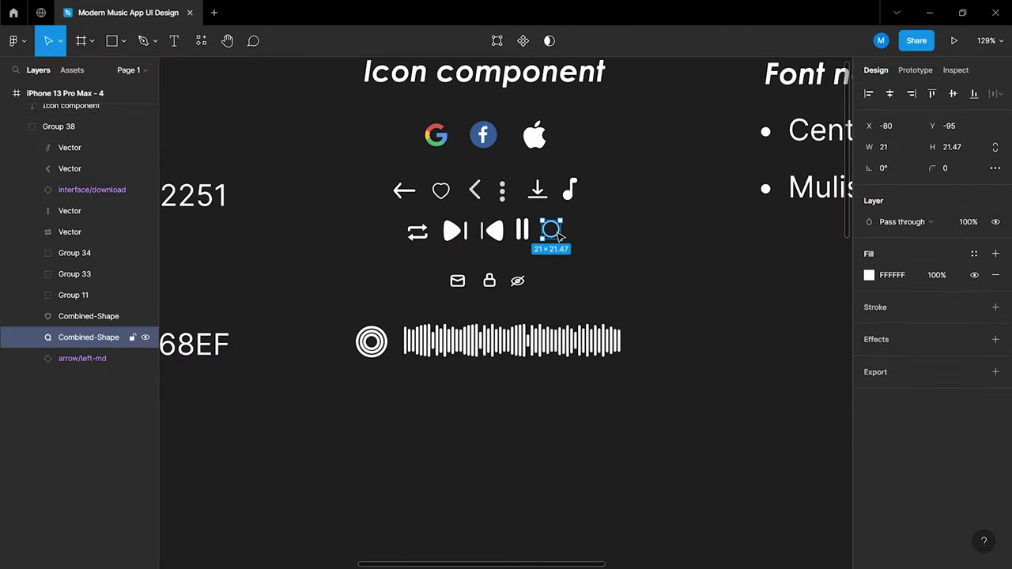
mouse_move(89, 337)
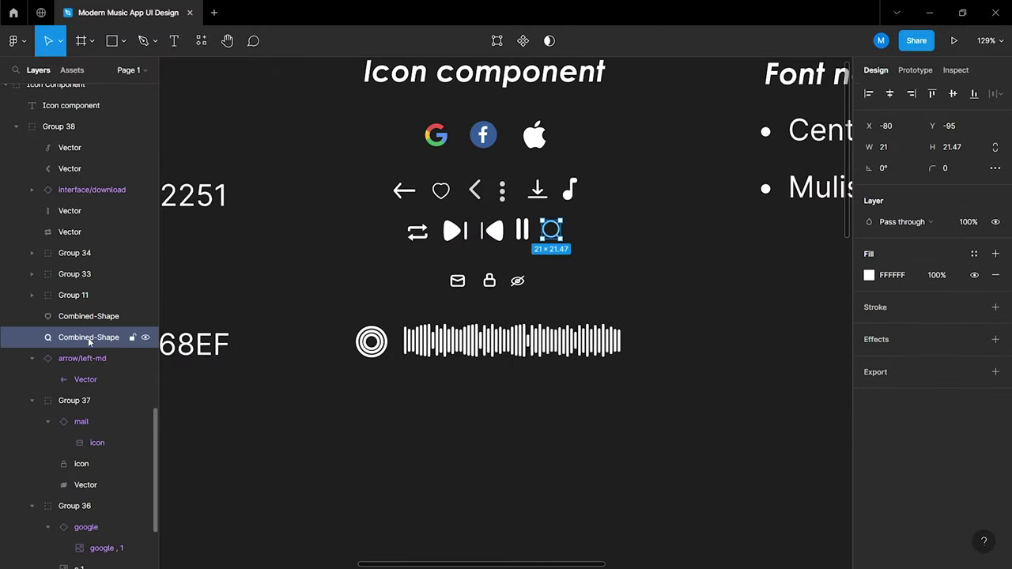
left_click(95, 315)
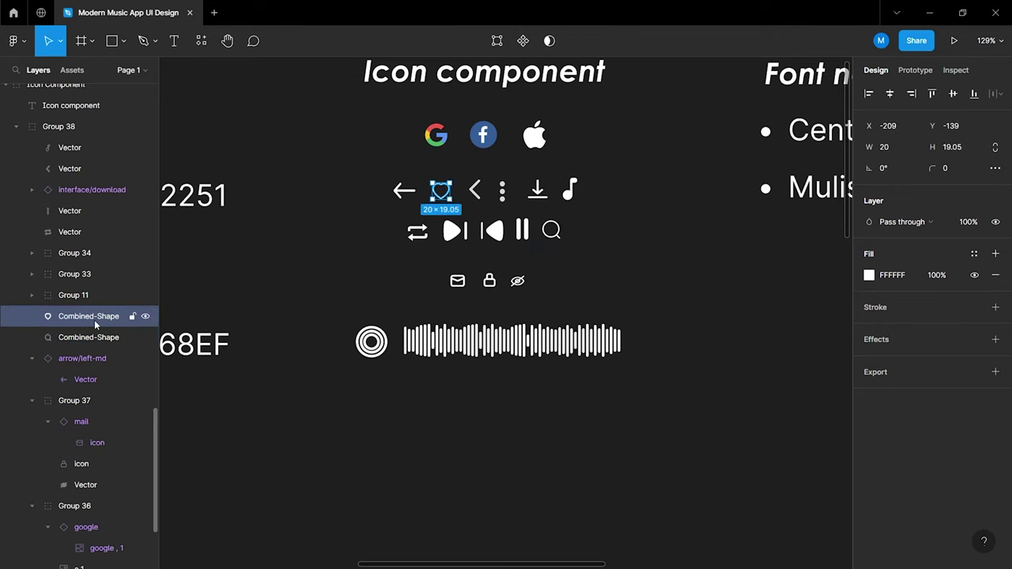
left_click(154, 337)
left_click_drag(551, 229, 802, 424)
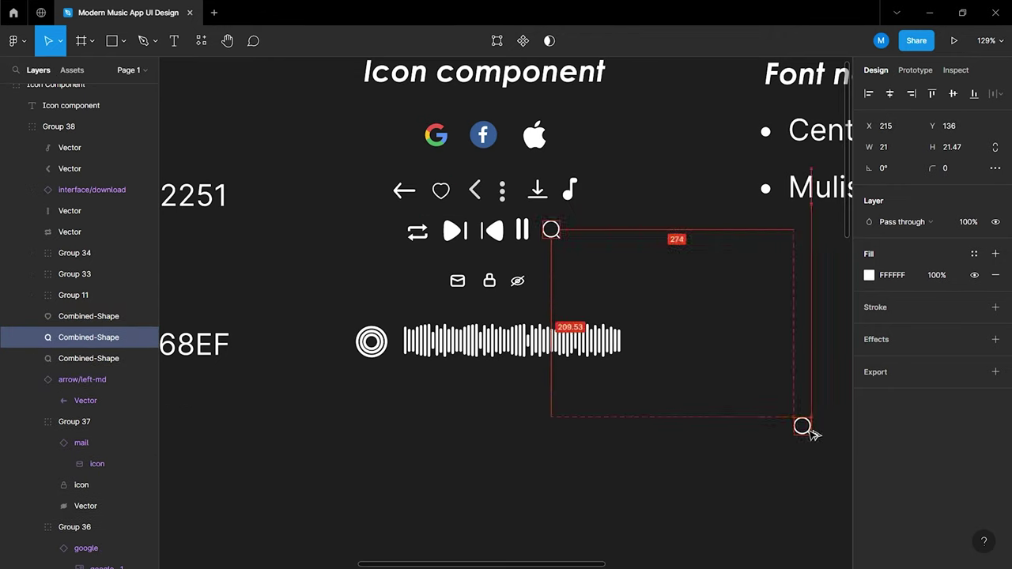
scroll(791, 413, "down", 5)
scroll(722, 361, "right", 5)
scroll(455, 196, "right", 3)
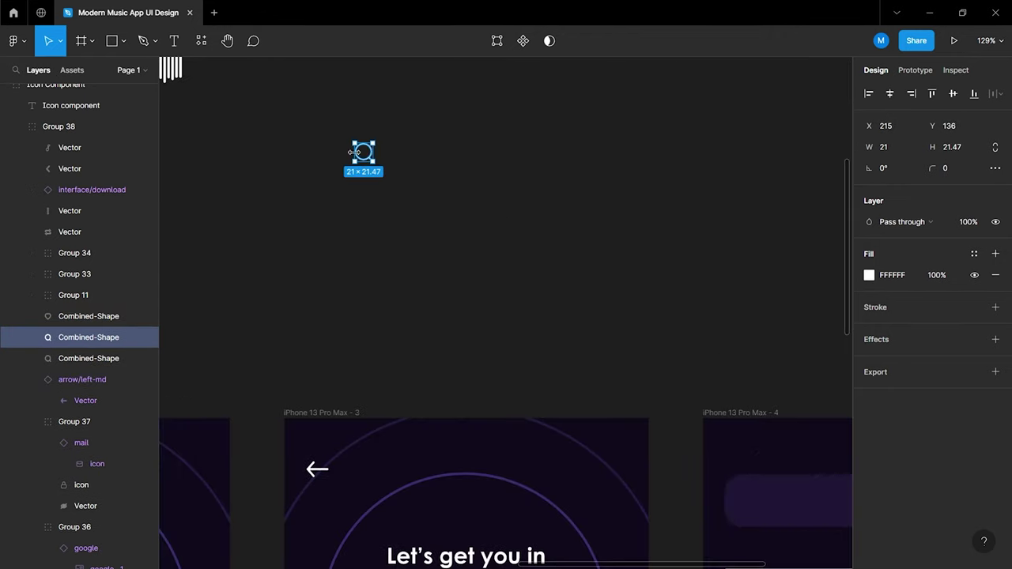
left_click_drag(354, 152, 719, 474)
scroll(734, 479, "right", 5)
scroll(517, 472, "up", 3)
scroll(417, 247, "up", 3)
mouse_move(360, 197)
left_mouse_down()
mouse_move(409, 289)
mouse_move(429, 296)
left_mouse_up()
Set the magnifier icon's opacity to 50%
left_click(540, 310, "shift")
left_click(459, 384)
left_click(423, 296)
left_click(505, 293, "shift")
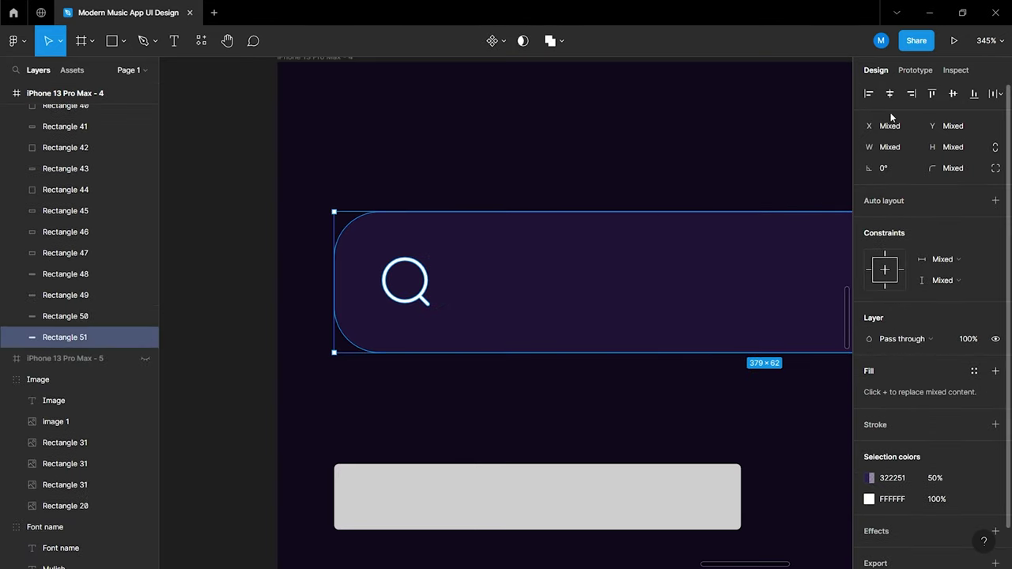
key("Escape")
left_click(423, 294)
left_click(428, 294)
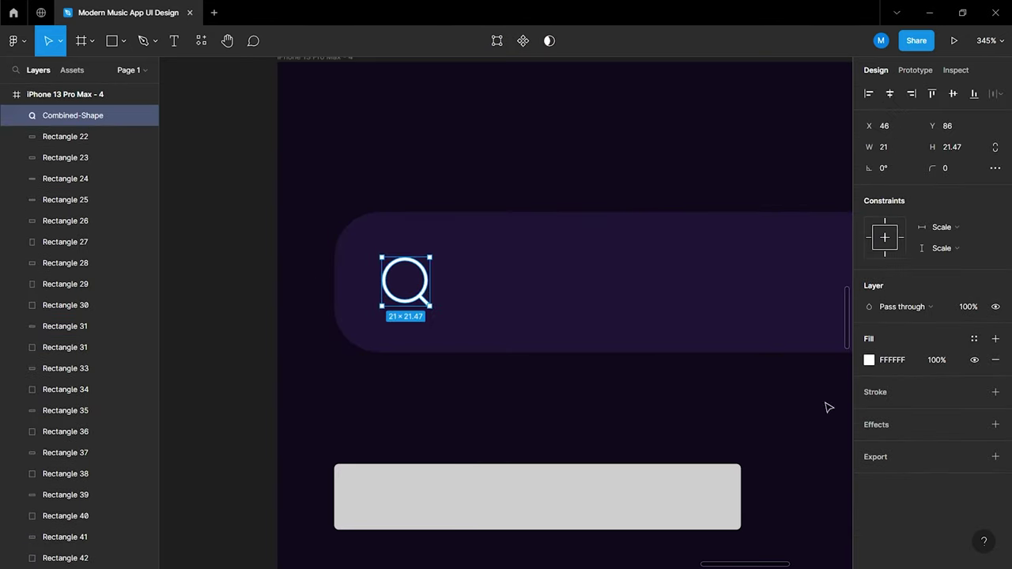
type("50")
key("Return")
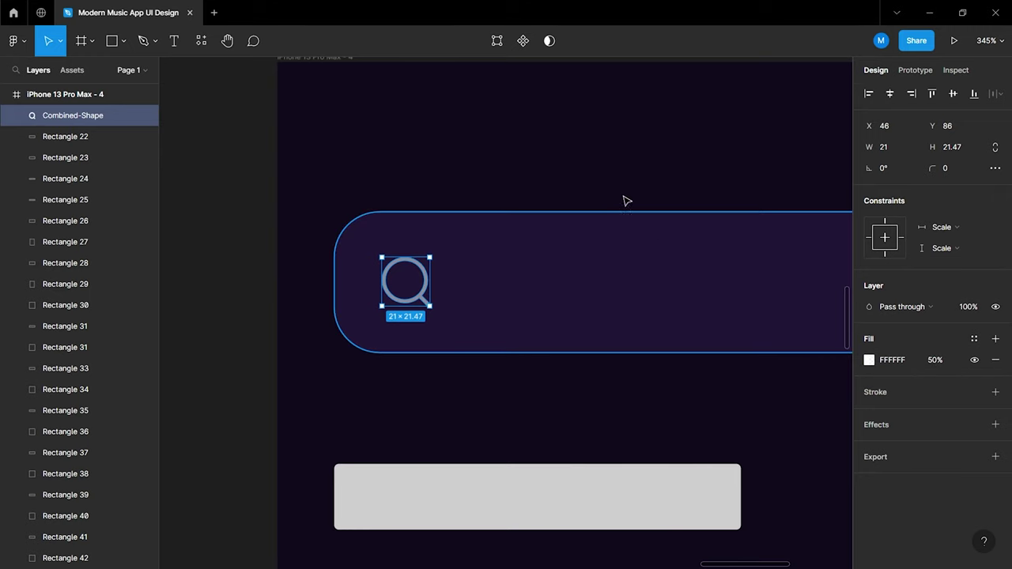
left_click(620, 197)
Add 'Search song' placeholder text in the search bar in Light weight
left_click(175, 49)
left_click(498, 277)
type("Search song")
key("ctrl+a")
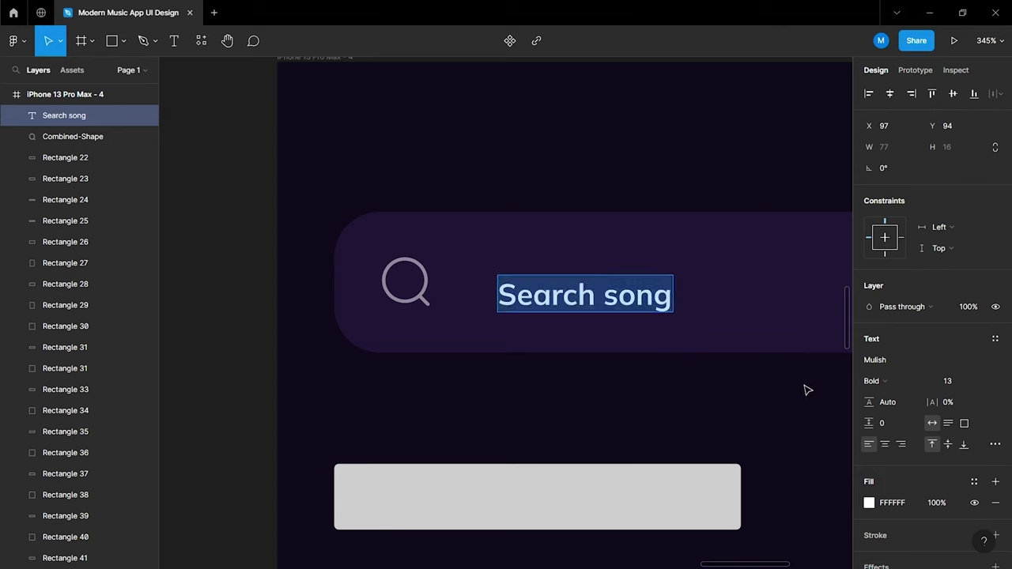
left_click(875, 382)
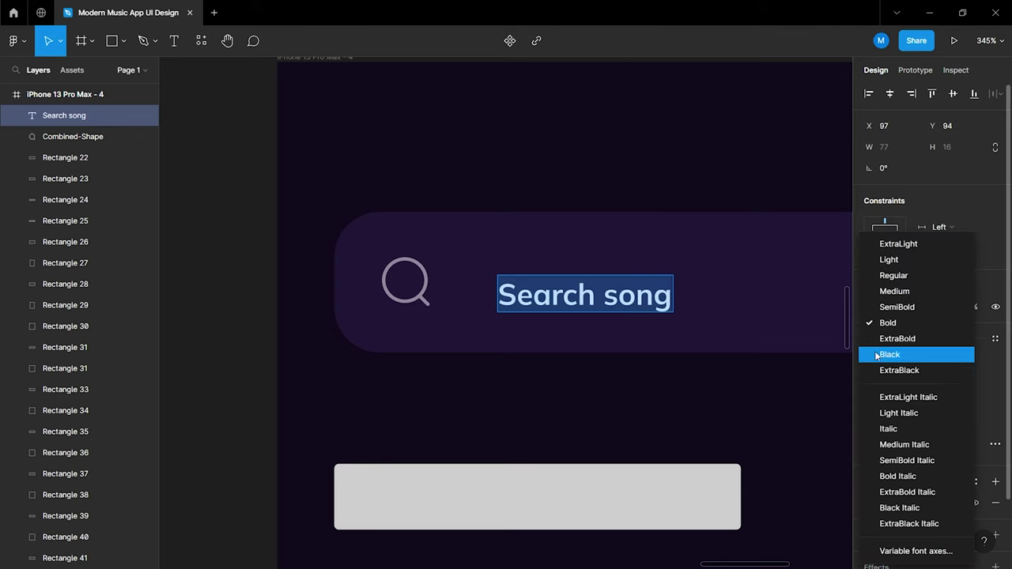
left_click(875, 263)
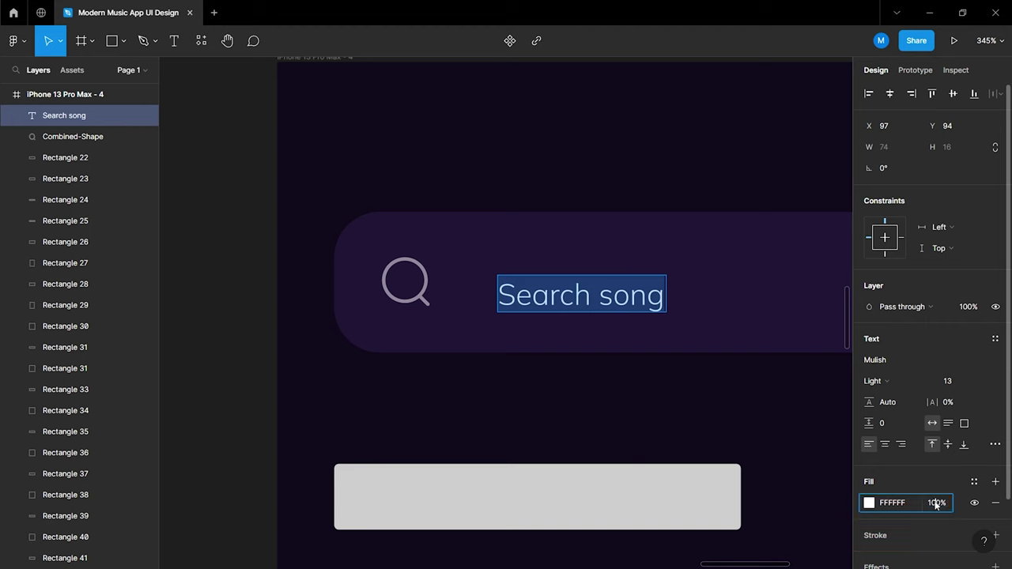
Centre the 'Search song' text vertically within the search bar
left_click(749, 322, "shift")
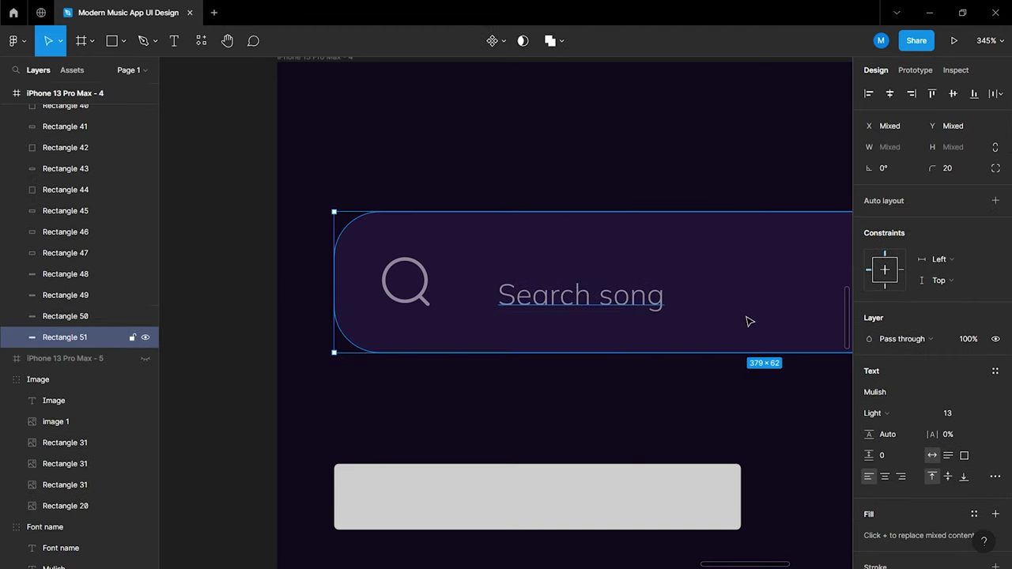
left_click(953, 93)
left_click(759, 388)
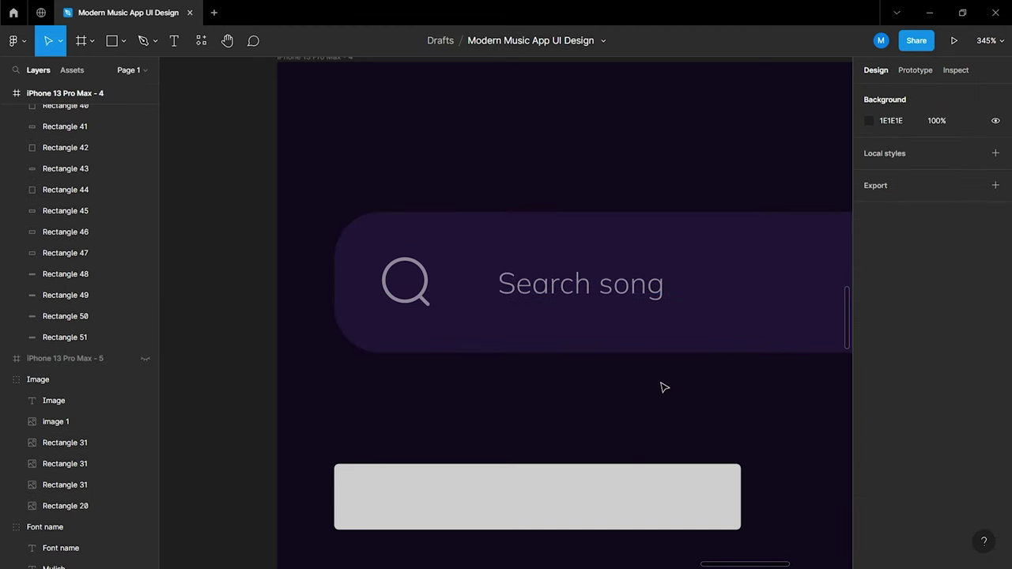
scroll(664, 387, "down", 5)
scroll(635, 379, "right", 3)
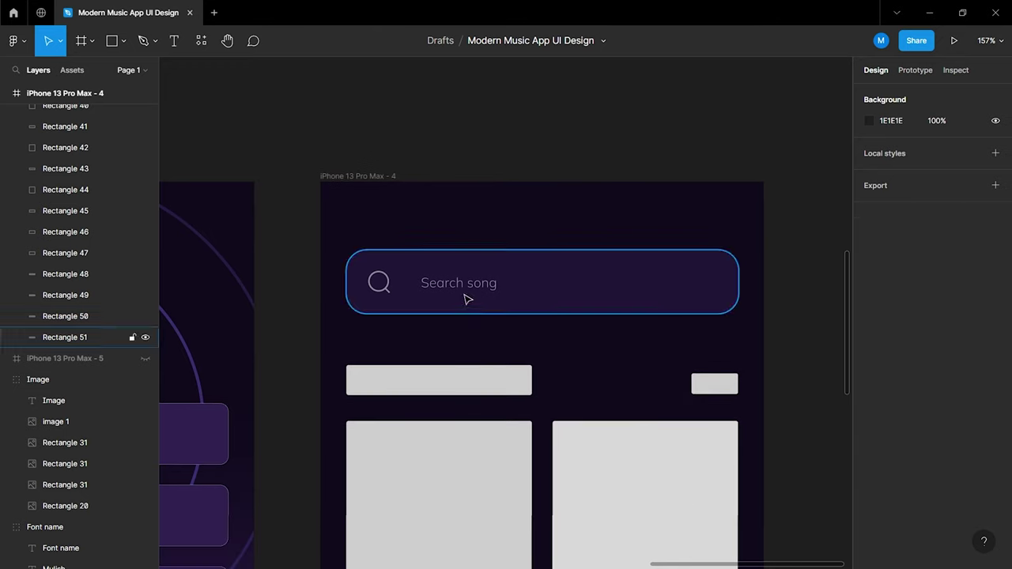
Add a 'RECENTLY PLAYED' heading above the cards at size 20, Bold
left_click(175, 40)
left_click(377, 333)
type("RECENTLY PLAYED")
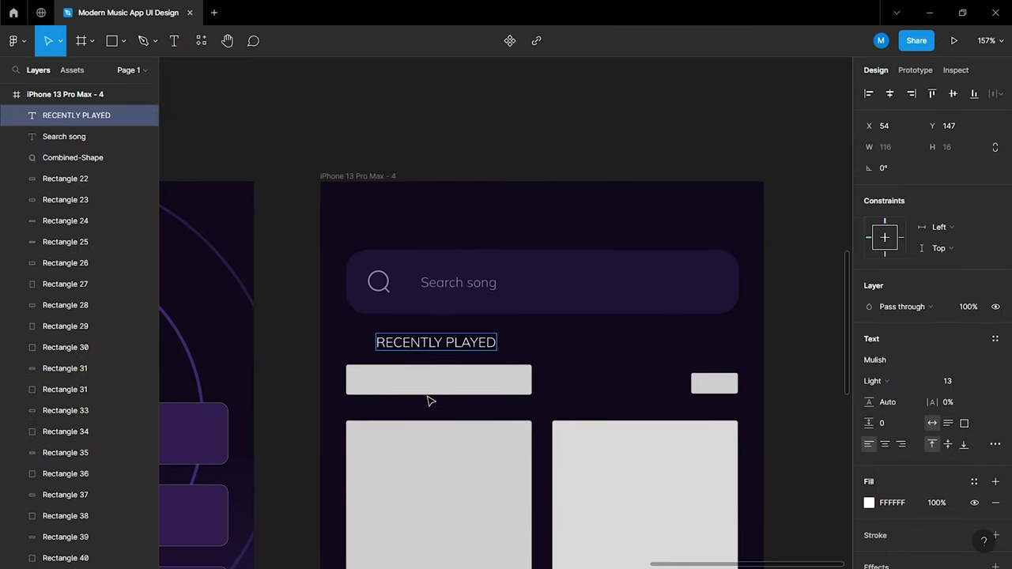
key("ctrl+a")
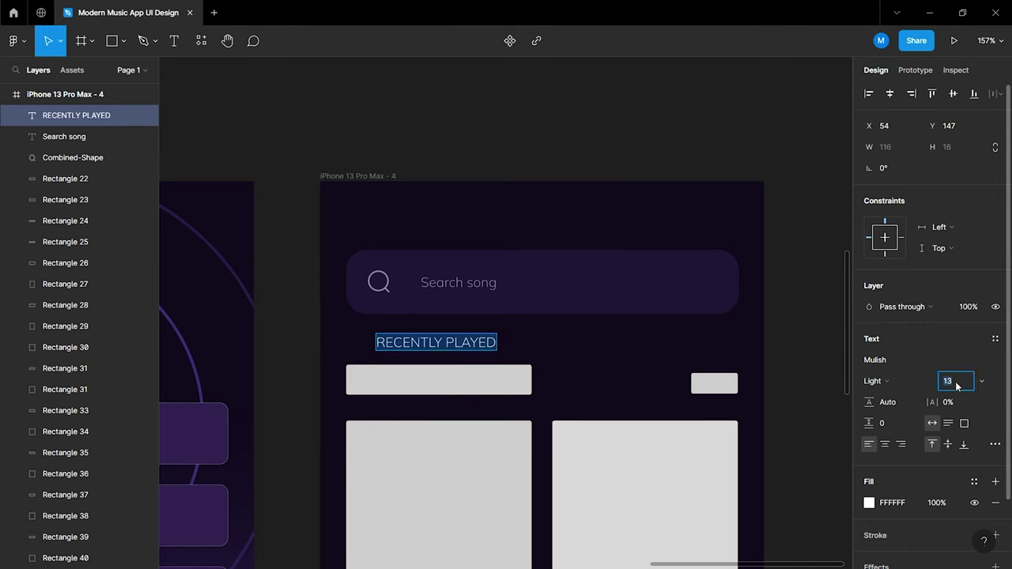
type("20")
key("Return")
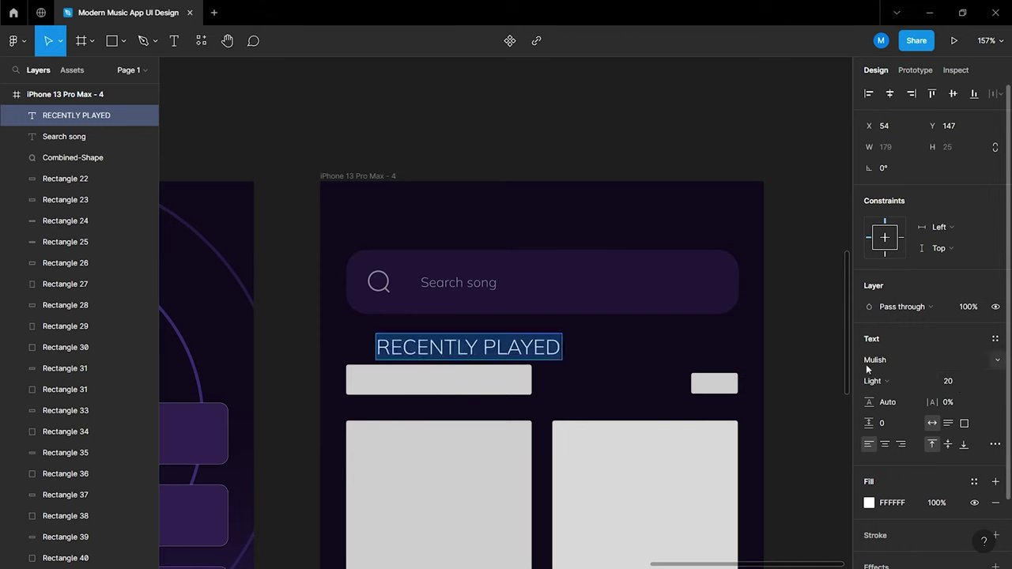
left_click(874, 381)
left_click(886, 324)
key("Escape")
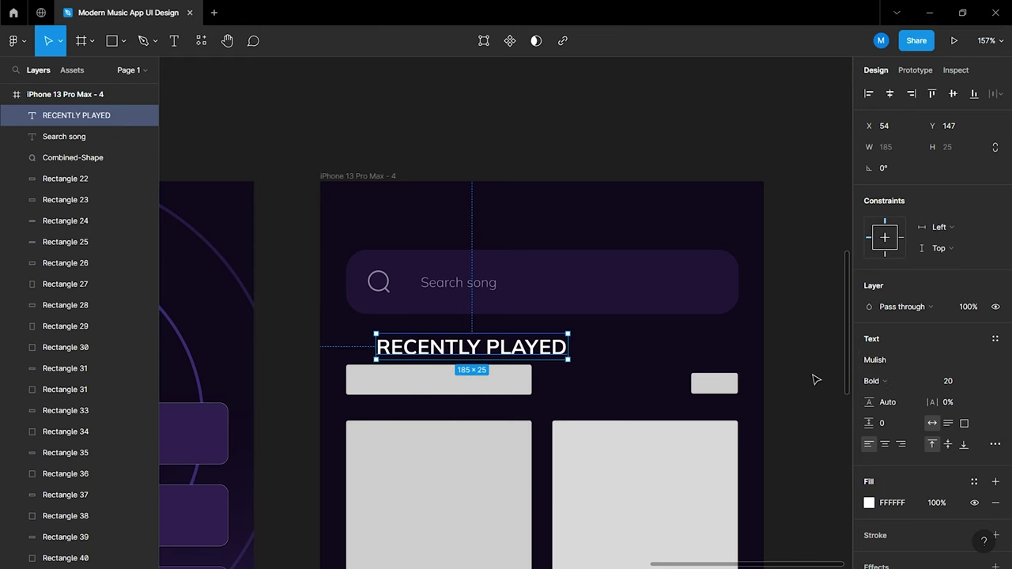
Change the RECENTLY PLAYED heading's font to Century Gothic
scroll(815, 380, "up", 5)
scroll(560, 343, "up", 3)
double_click(644, 202)
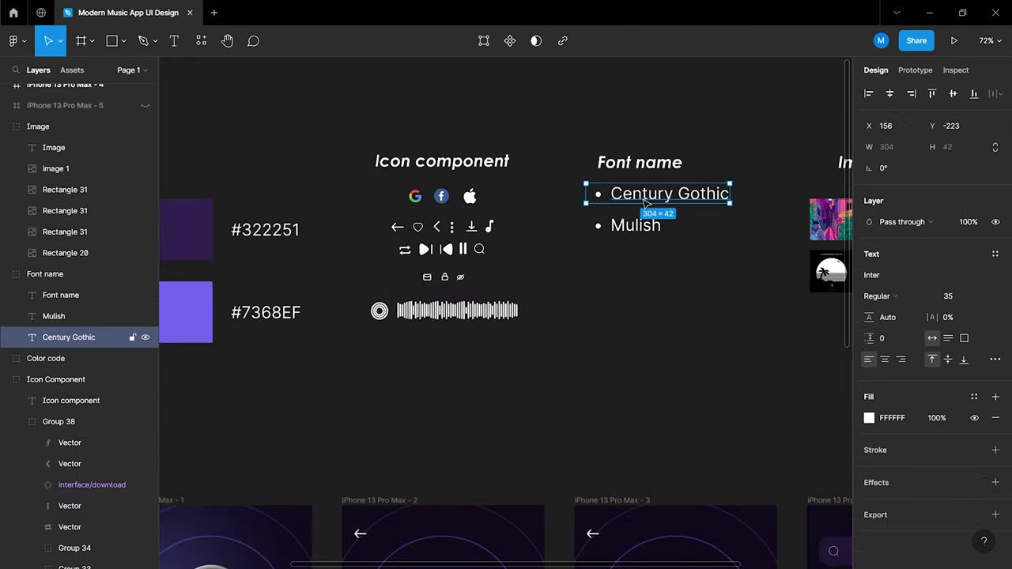
double_click(644, 200)
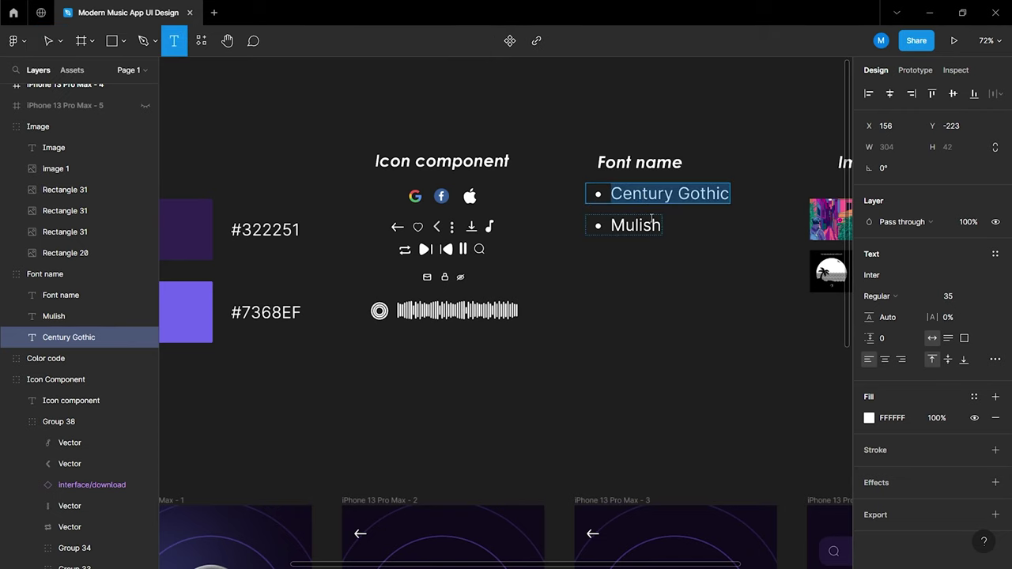
left_click(658, 360)
key("Escape")
scroll(720, 377, "right", 5)
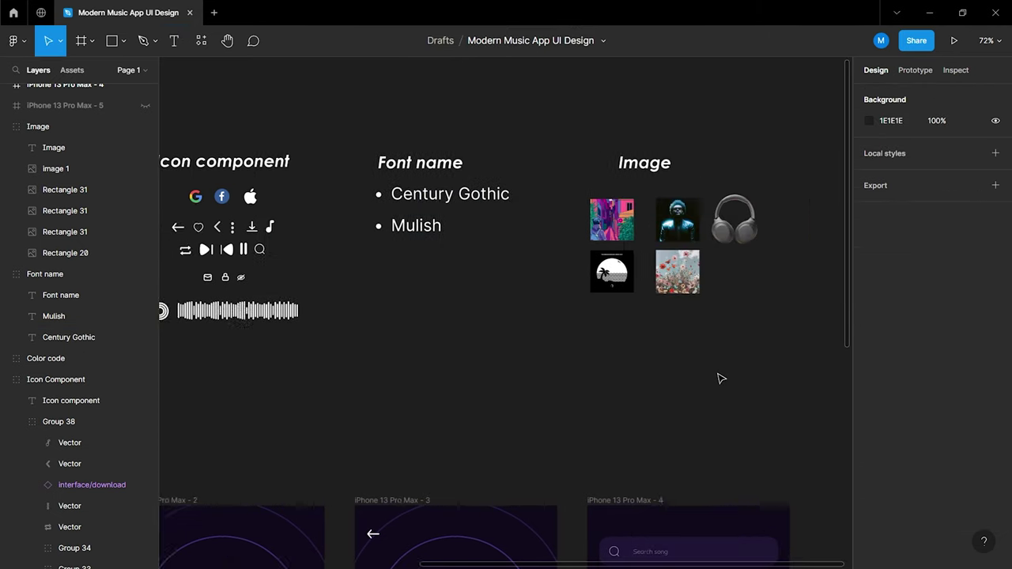
scroll(684, 393, "down", 5)
scroll(648, 409, "up", 5)
left_click(605, 314)
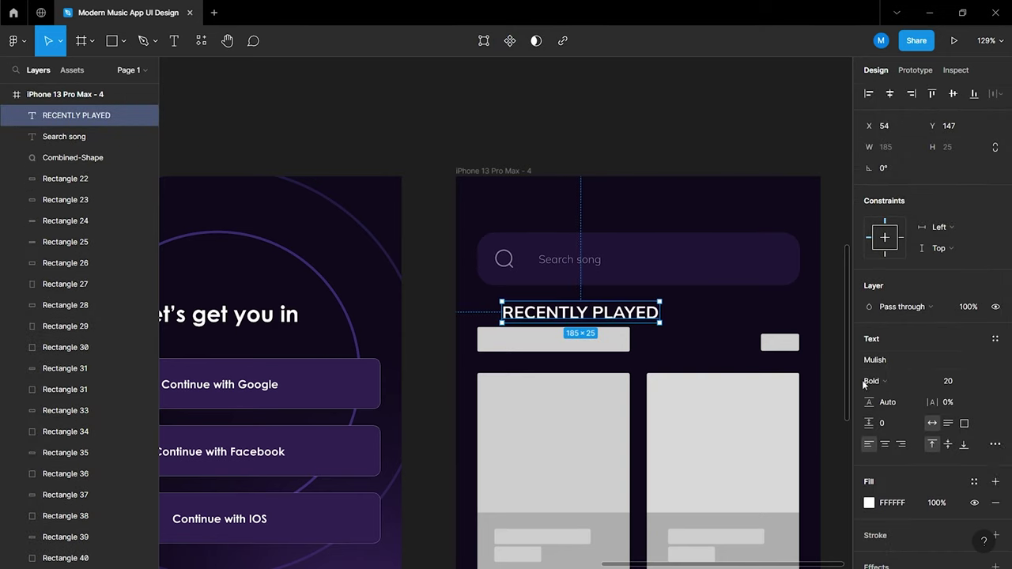
type("Century Gothic")
key("Return")
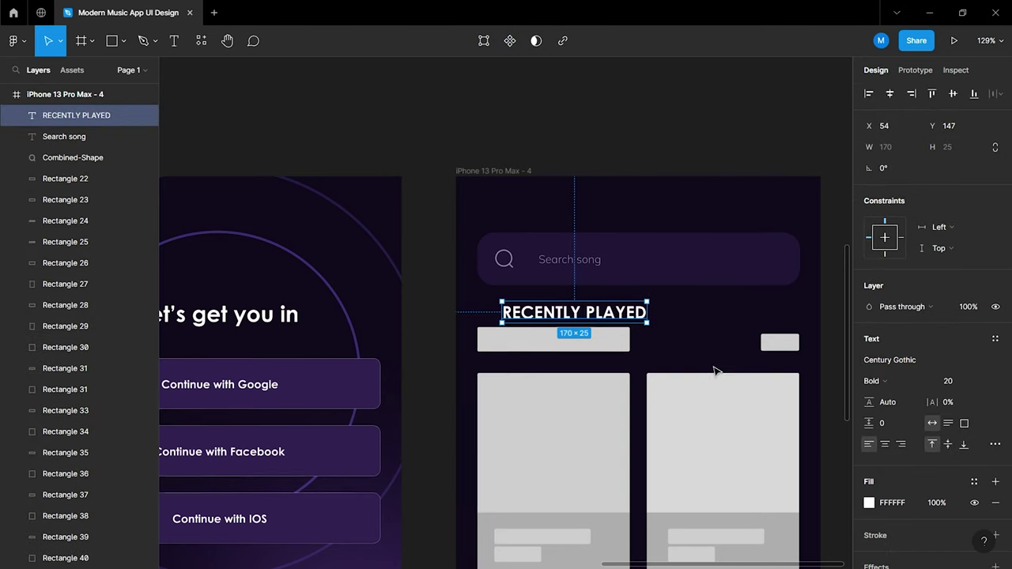
left_click(672, 340)
Colour the heading red 9B4444 and move it onto the grey bar
scroll(538, 333, "up", 5)
left_click(613, 298)
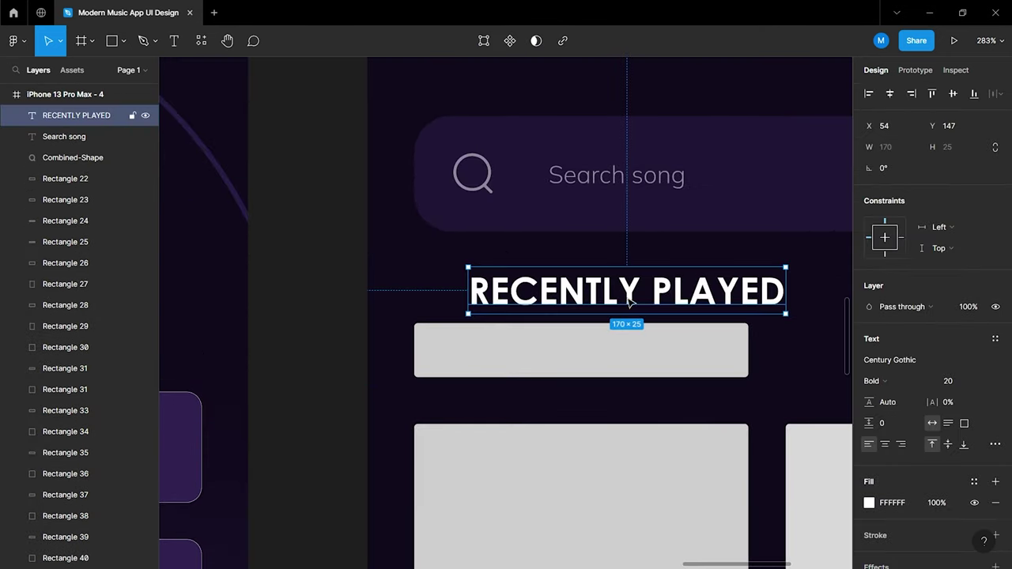
left_click(869, 503)
left_click(784, 302)
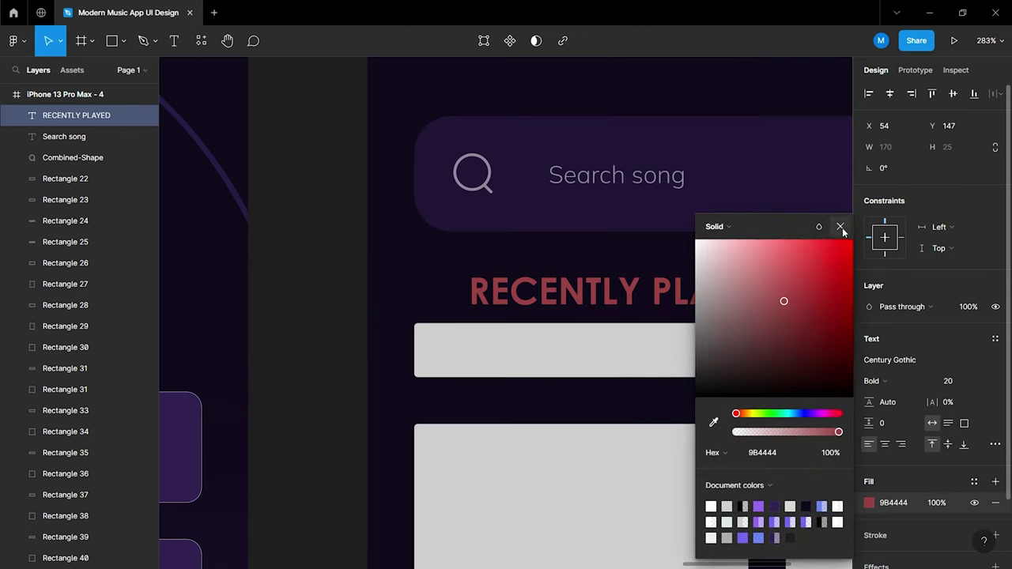
left_click(840, 227)
left_click_drag(688, 300, 632, 362)
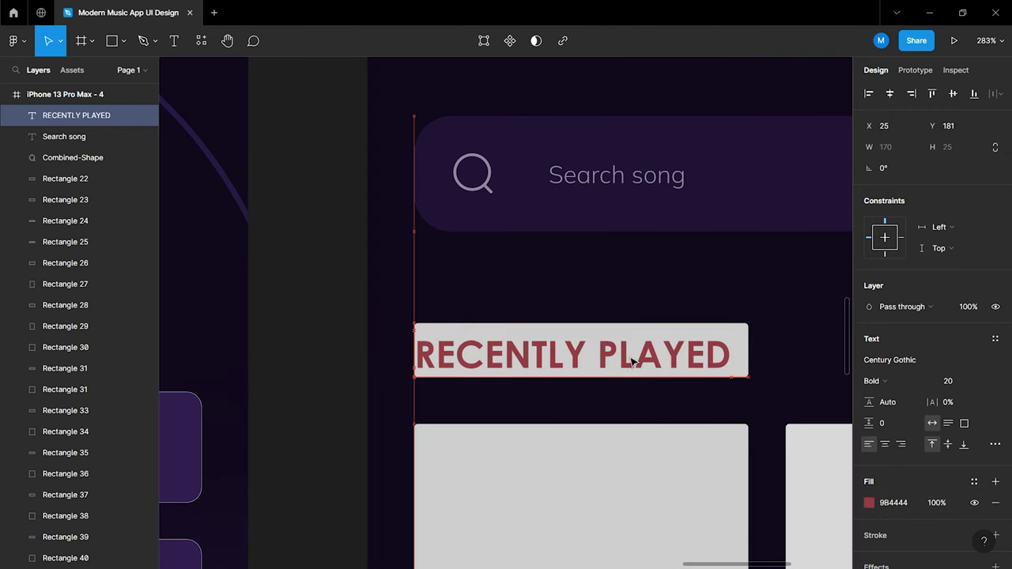
Align the RECENTLY PLAYED heading with the grey bar behind it
scroll(632, 362, "up", 3)
scroll(601, 356, "up", 3)
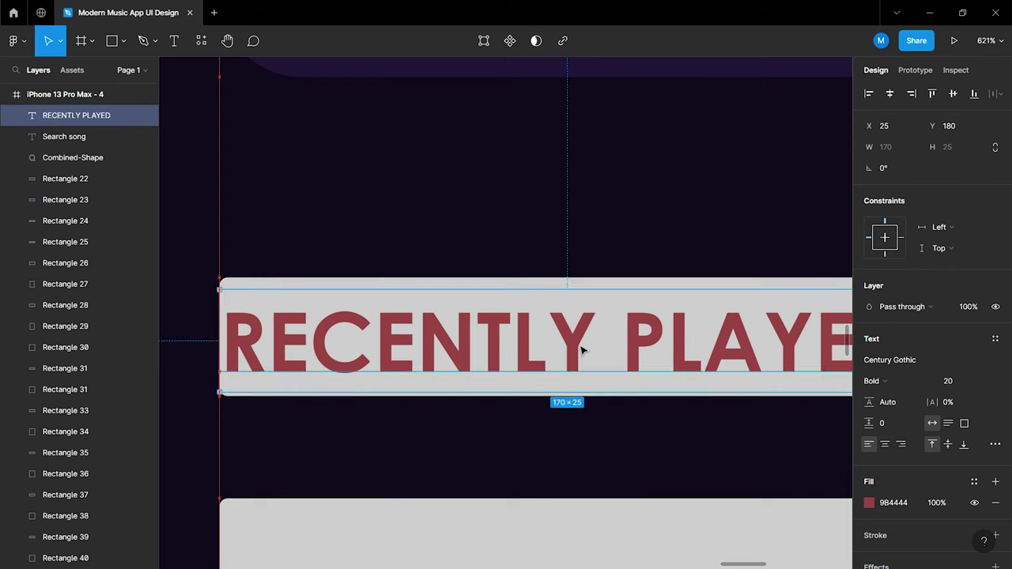
scroll(720, 345, "right", 4)
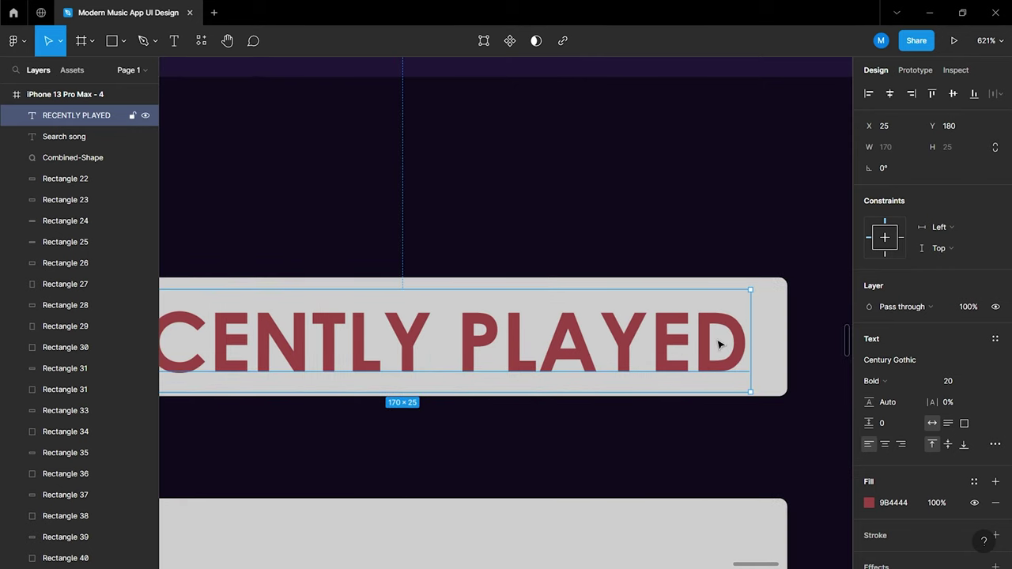
left_click(778, 348, "shift")
left_click(958, 99)
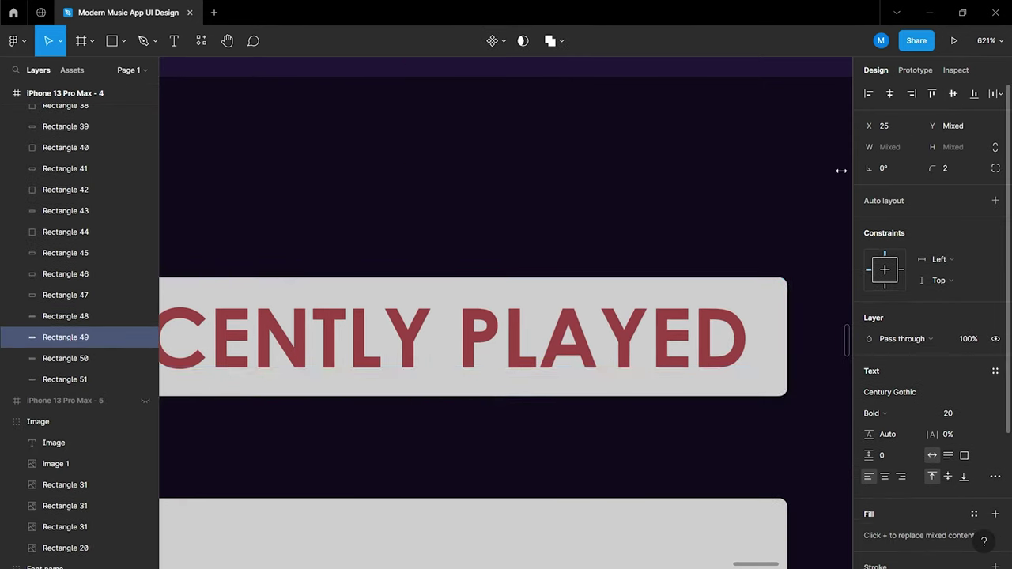
left_click(840, 170)
scroll(759, 253, "down", 5)
scroll(598, 336, "right", 3)
Duplicate the heading as 'See all' in Regular weight at size 13
scroll(598, 336, "right", 3)
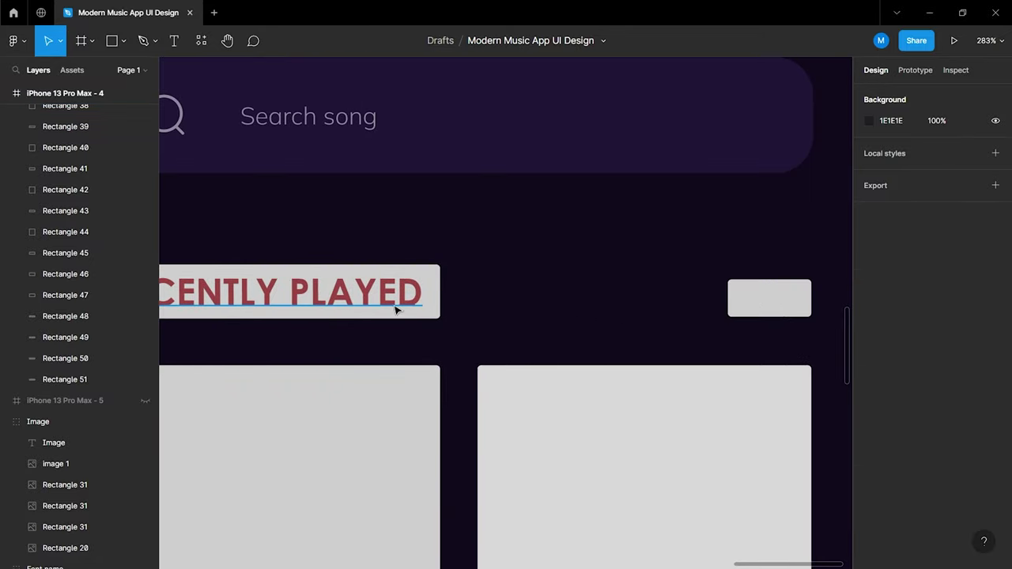
left_click(375, 295)
left_click_drag(375, 295, 743, 323)
scroll(719, 316, "right", 4)
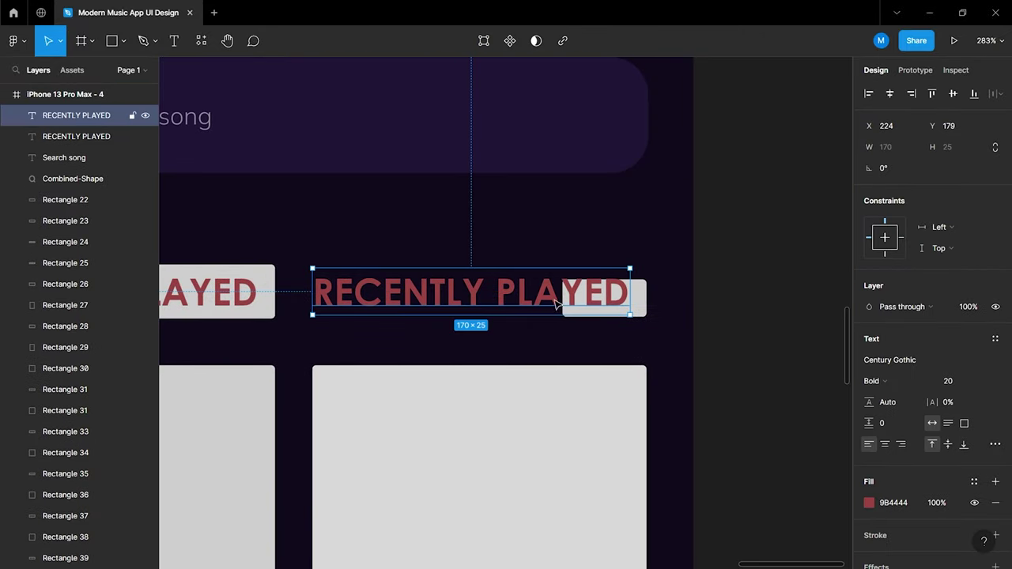
key("Return")
type("See all")
left_click(889, 381)
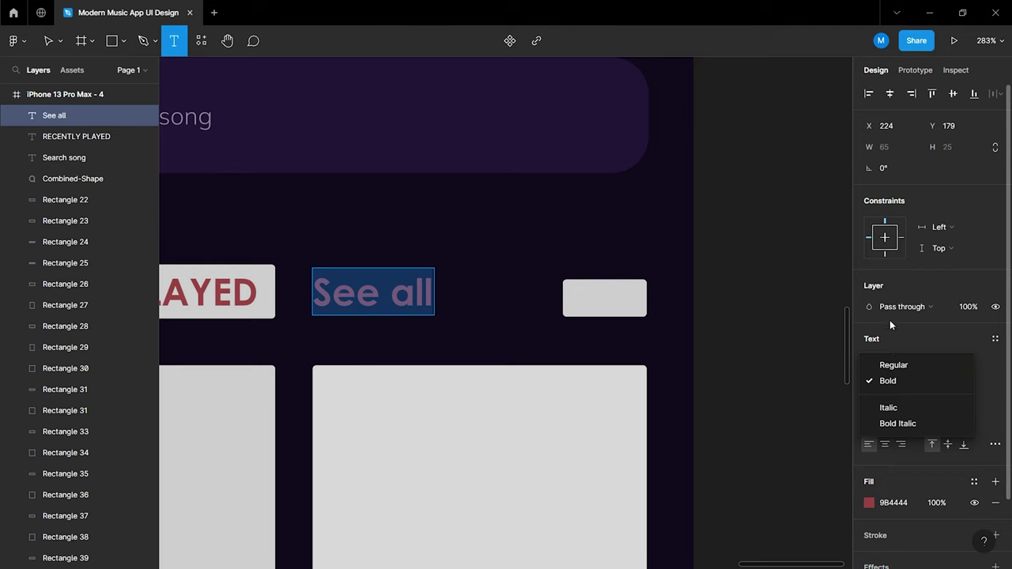
left_click(888, 366)
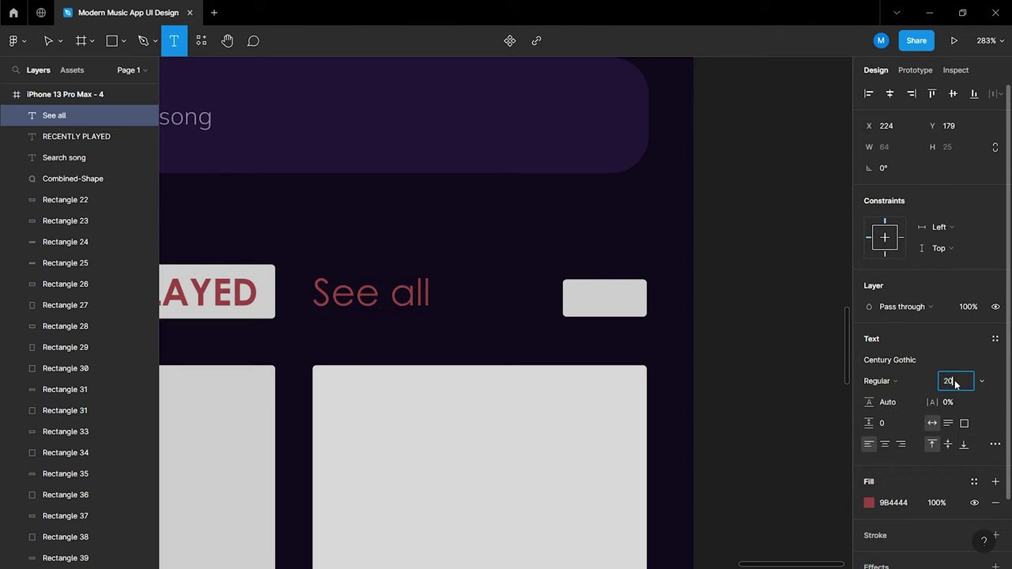
key("Return")
left_click(399, 320)
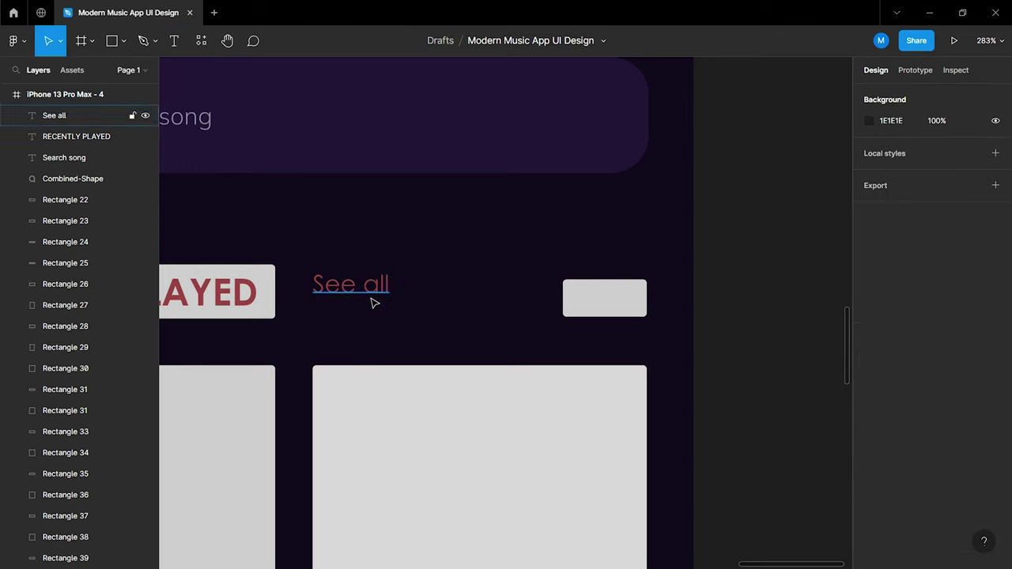
Move the 'See all' label onto the small grey bar at the right
mouse_move(374, 303)
left_mouse_down()
mouse_move(612, 301)
mouse_move(590, 268)
left_mouse_up()
scroll(608, 305, "up", 3)
scroll(580, 273, "up", 3)
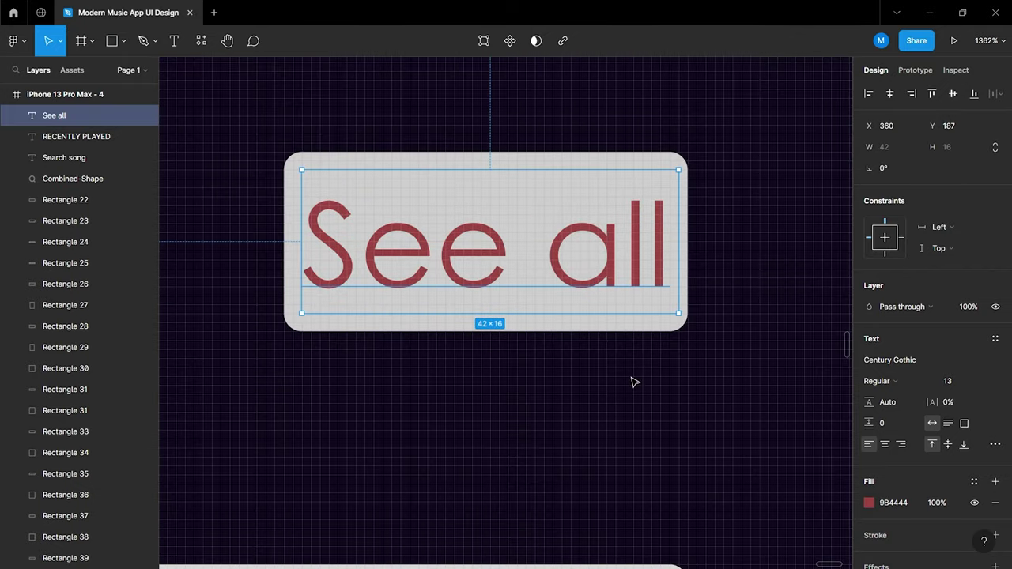
left_click(632, 382)
scroll(632, 381, "down", 3)
scroll(600, 324, "down", 2)
left_click(600, 324)
scroll(601, 324, "down", 2)
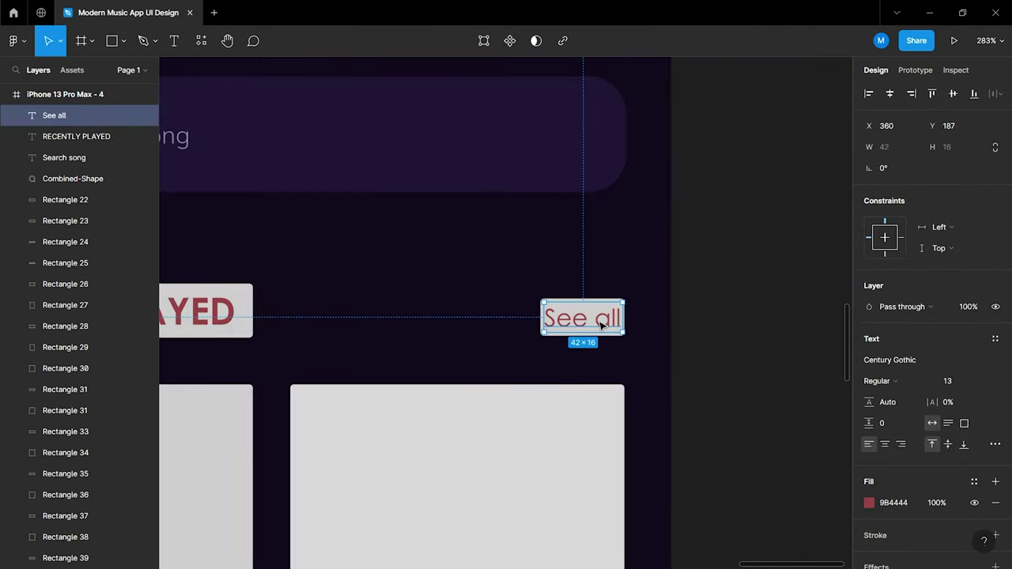
scroll(601, 324, "down", 3)
left_click(499, 327)
scroll(576, 355, "left", 3)
scroll(584, 358, "down", 3)
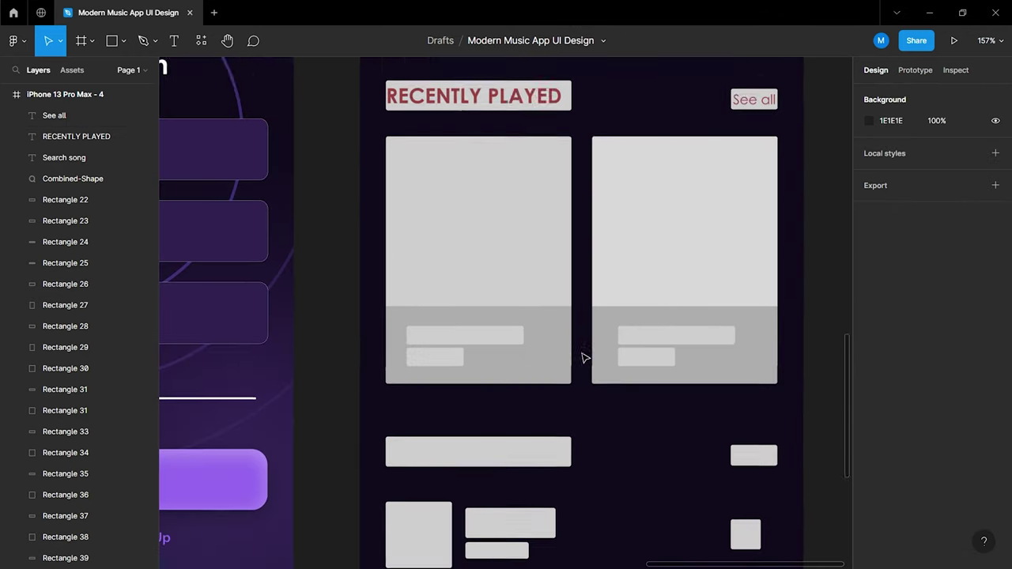
scroll(583, 357, "down", 3)
scroll(584, 358, "right", 1)
scroll(583, 358, "right", 1)
scroll(583, 357, "up", 4)
scroll(584, 357, "up", 2)
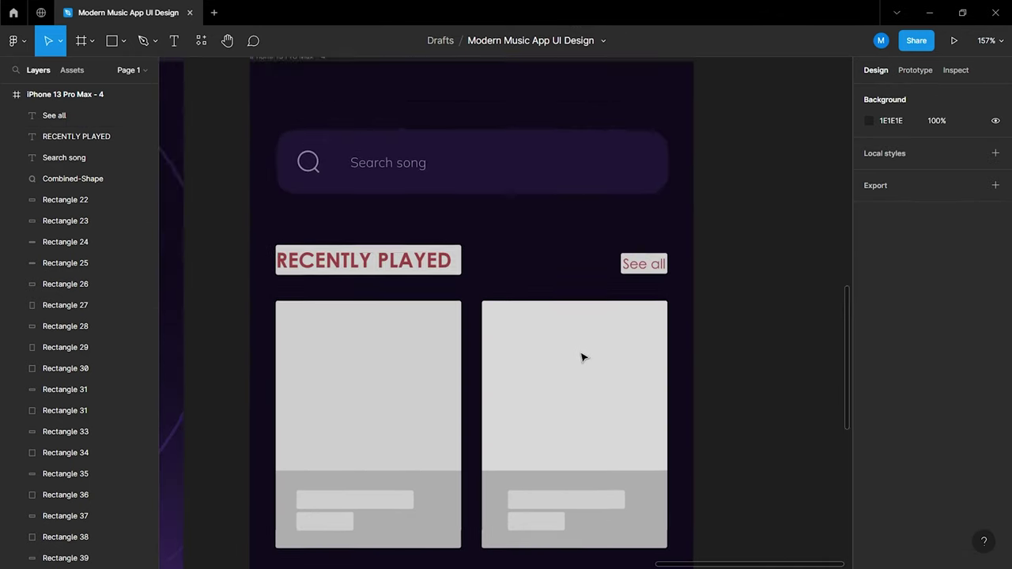
scroll(485, 334, "up", 2)
Delete the grey bar behind RECENTLY PLAYED and select the one behind See all
left_click(430, 232)
key("Delete")
left_click(427, 217)
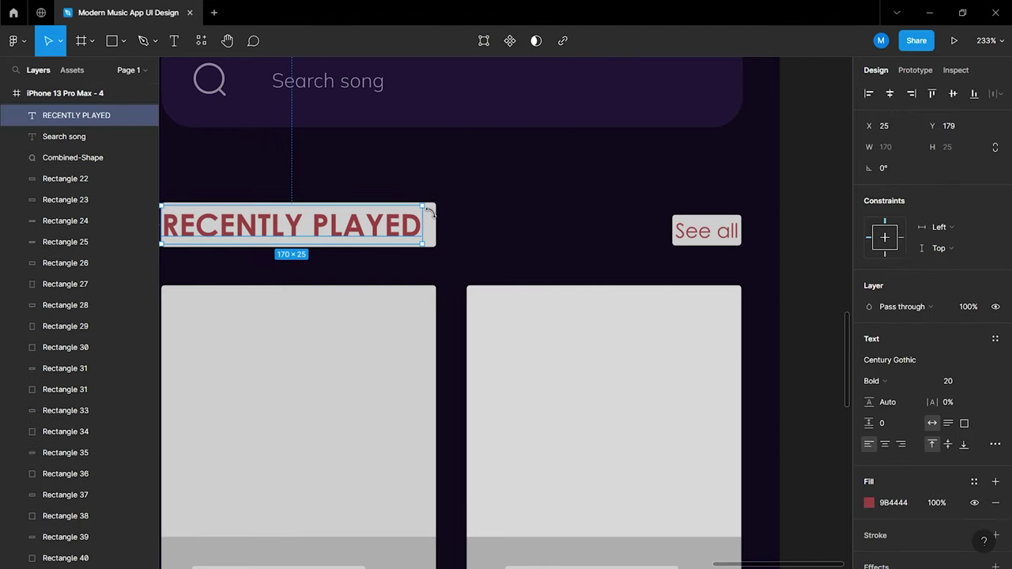
left_click(437, 218)
left_click(678, 226)
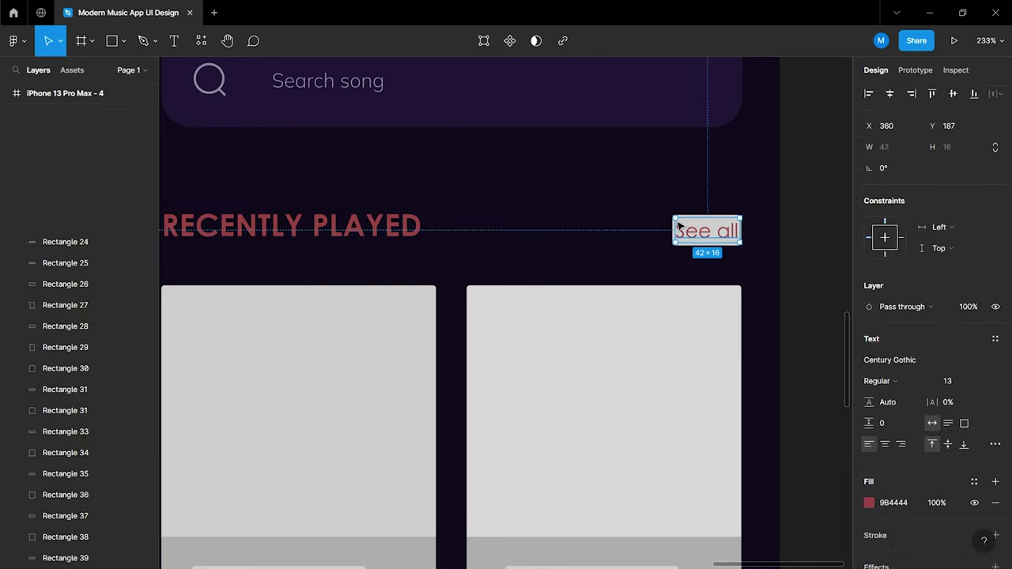
mouse_move(64, 136)
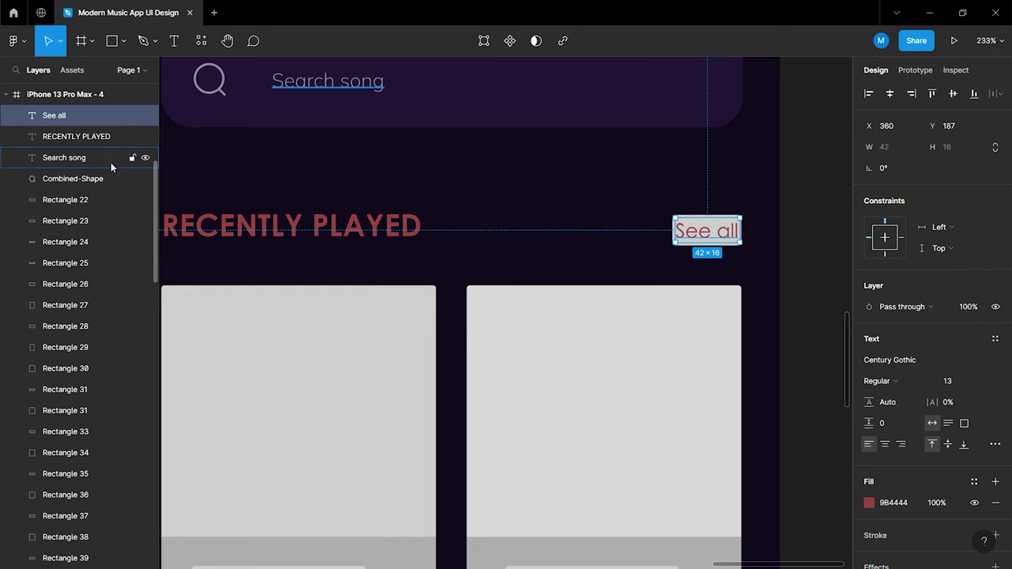
left_click(93, 200)
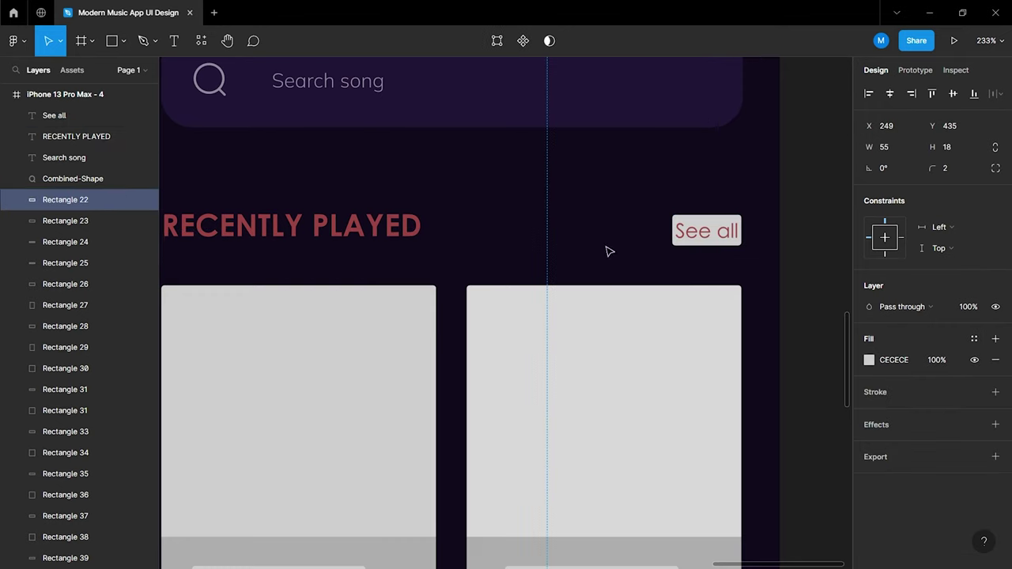
left_click(719, 235)
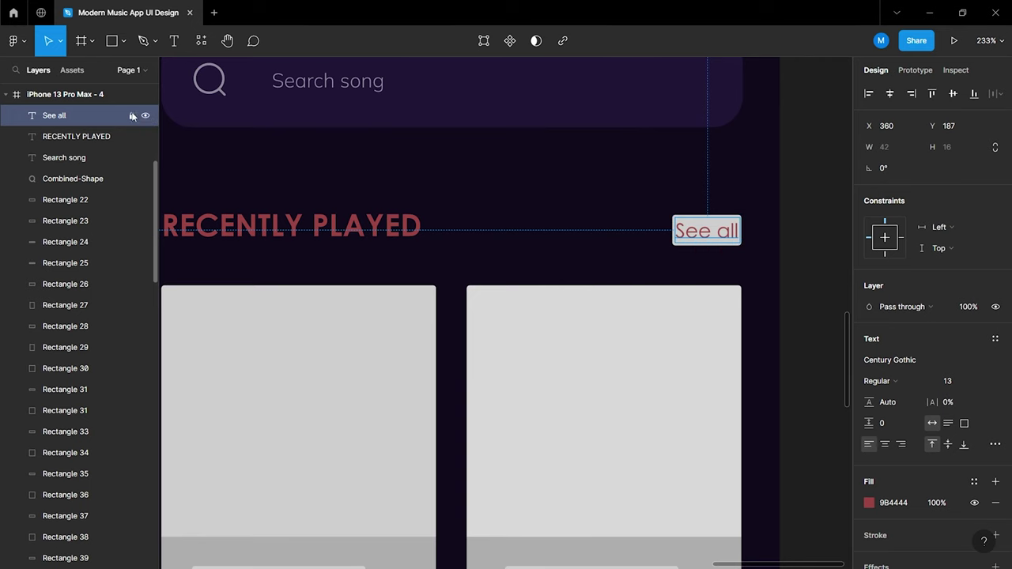
left_click(686, 228)
Make the RECENTLY PLAYED and See all labels white (FFFFFF)
left_click(562, 226)
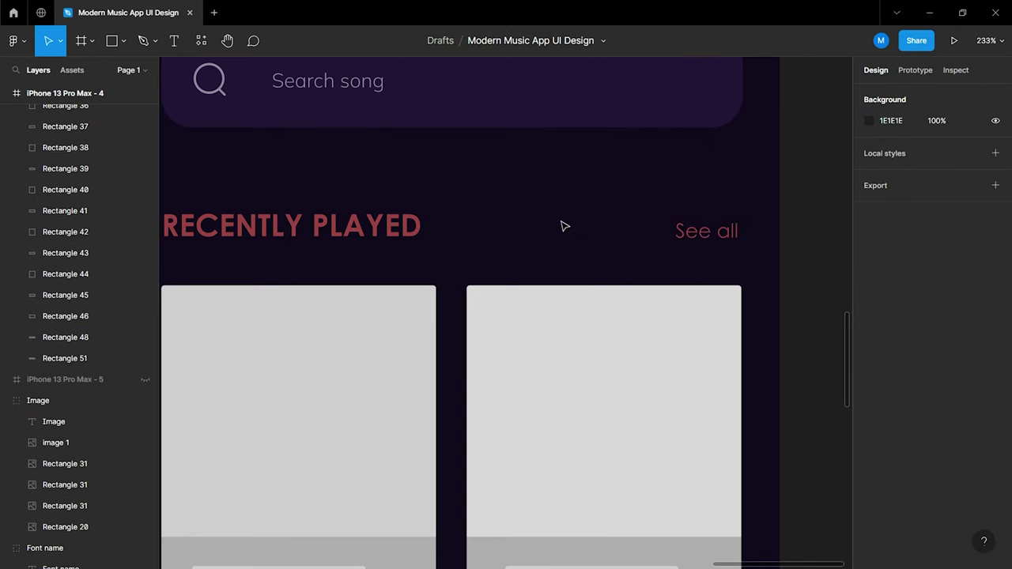
scroll(134, 151, "up", 3)
scroll(133, 164, "up", 5)
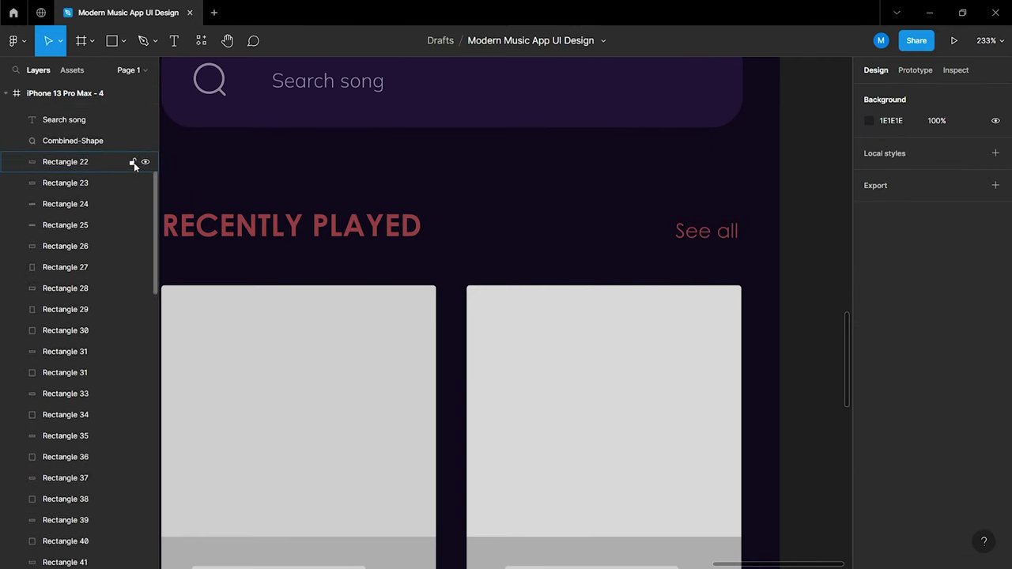
scroll(136, 167, "up", 5)
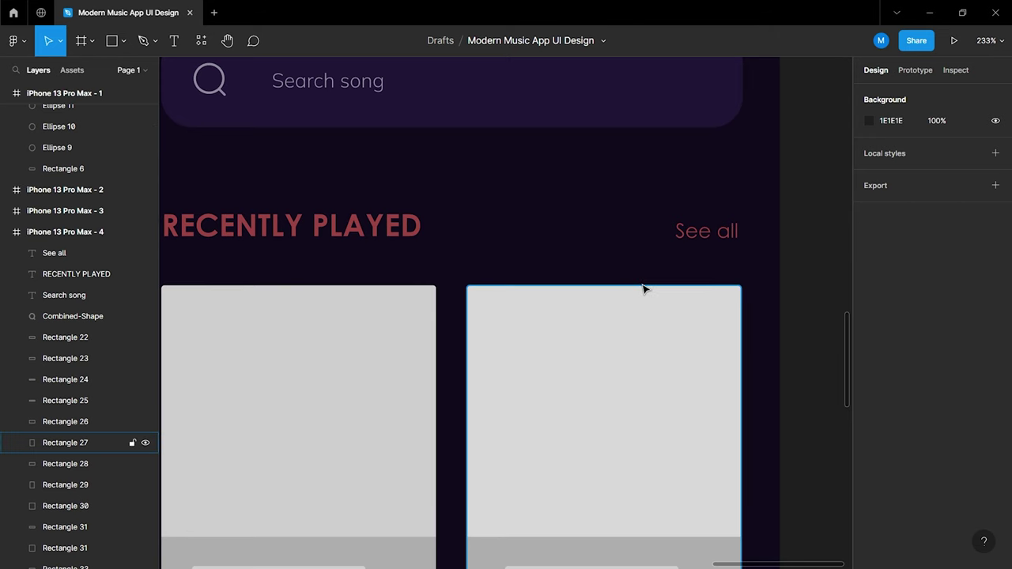
left_click_drag(328, 172, 721, 271)
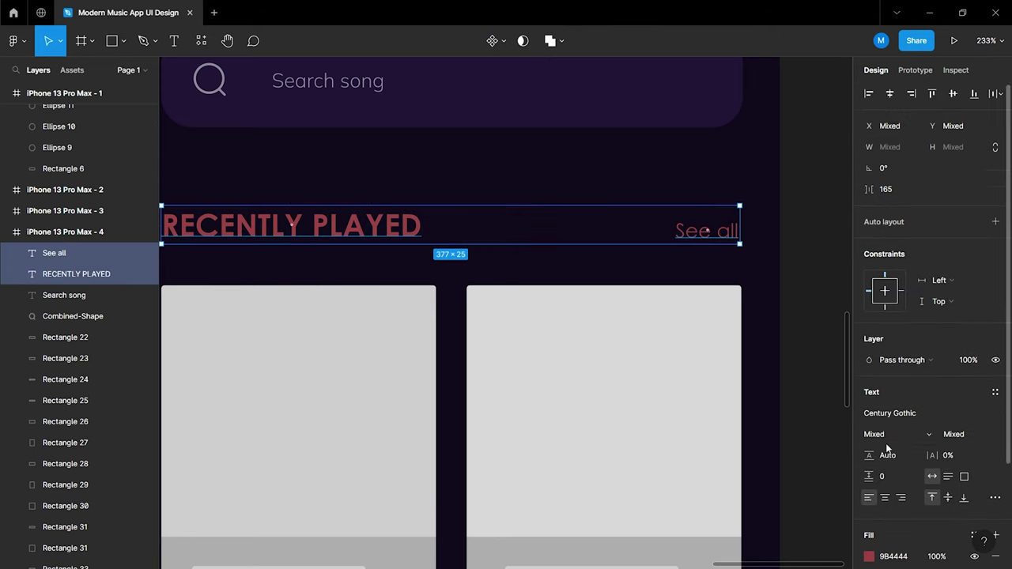
scroll(885, 443, "down", 1)
left_click(869, 423)
left_click(700, 257)
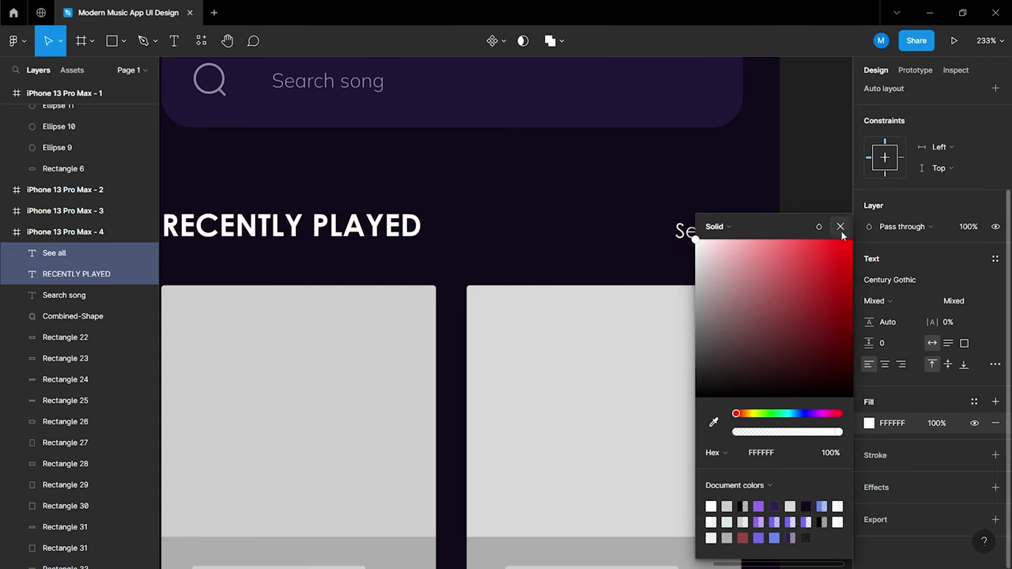
left_click(839, 226)
left_click(803, 234)
Set the corner radius of both recently played cards to 15
scroll(801, 233, "left", 3)
scroll(709, 260, "down", 3)
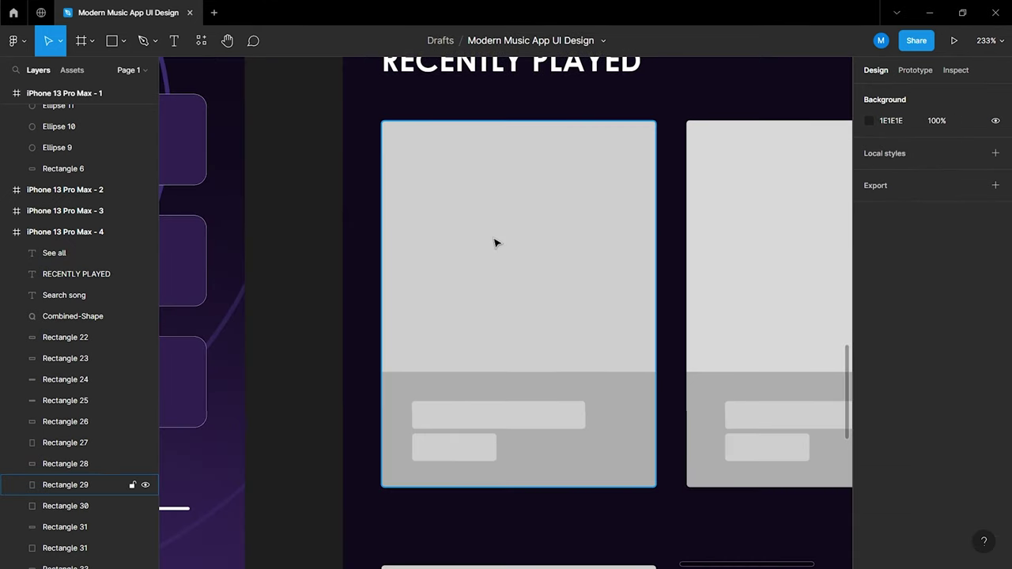
left_click(493, 242)
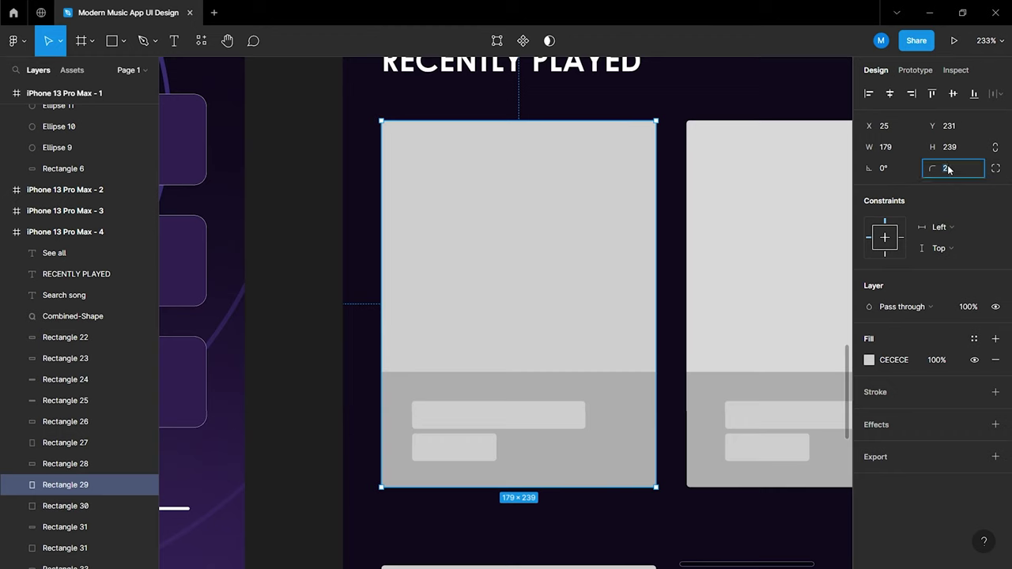
type("15")
key("Return")
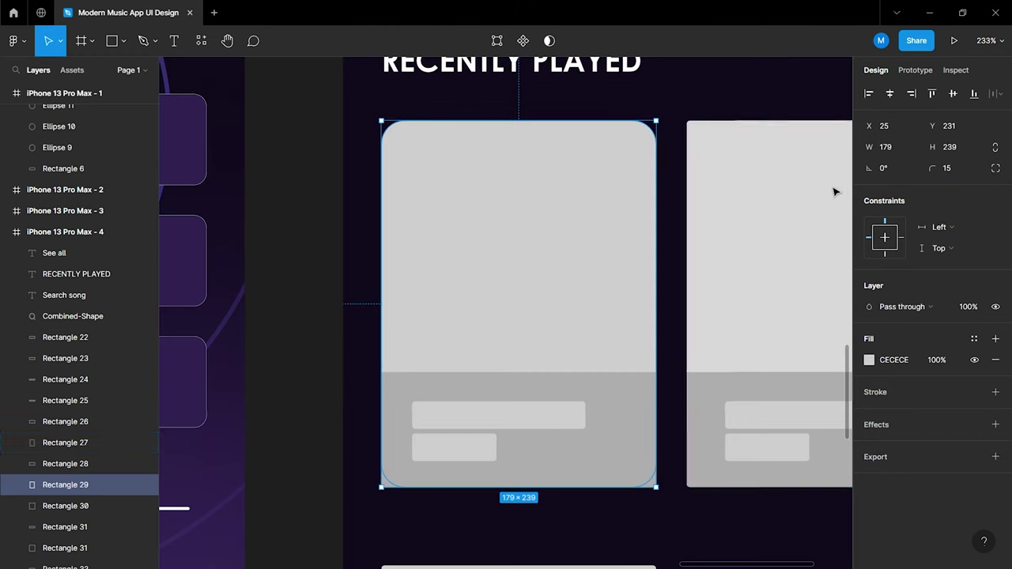
left_click(763, 237)
left_click(950, 167)
type("15")
key("Return")
scroll(673, 242, "right", 3)
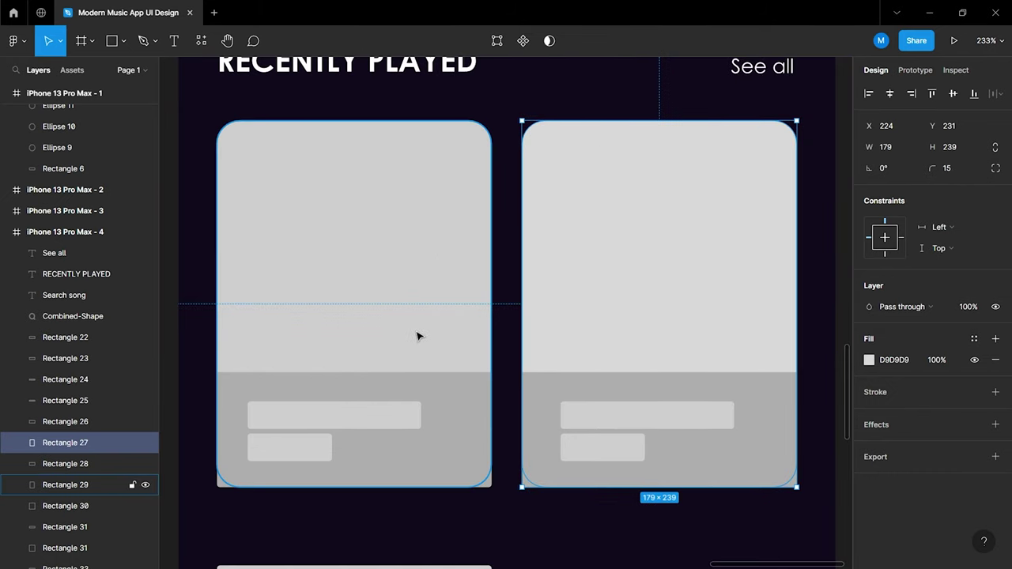
scroll(395, 341, "down", 5)
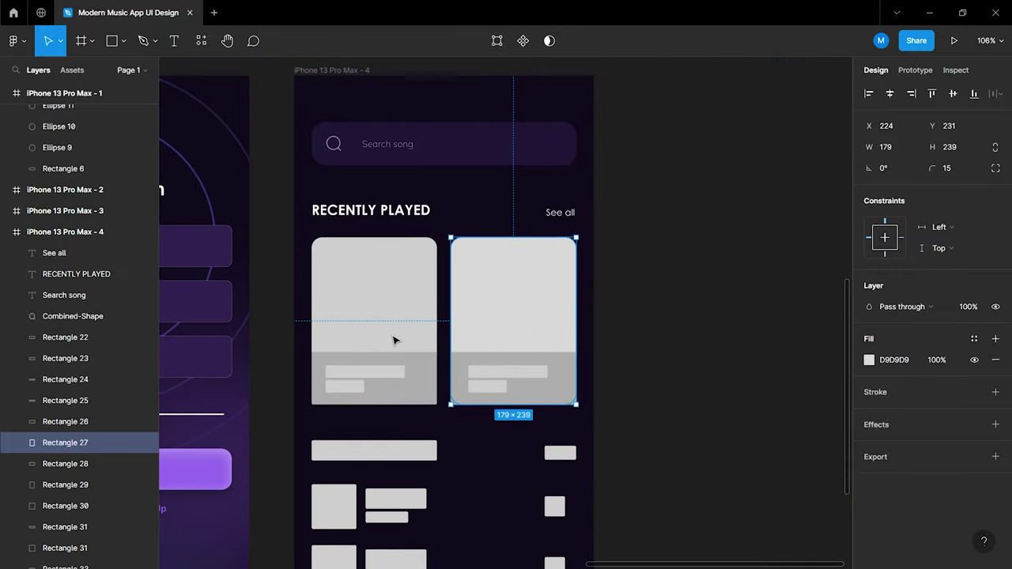
Drag the album cover image onto the first recently played card
scroll(395, 341, "left", 3)
scroll(393, 339, "up", 10)
scroll(400, 316, "up", 1)
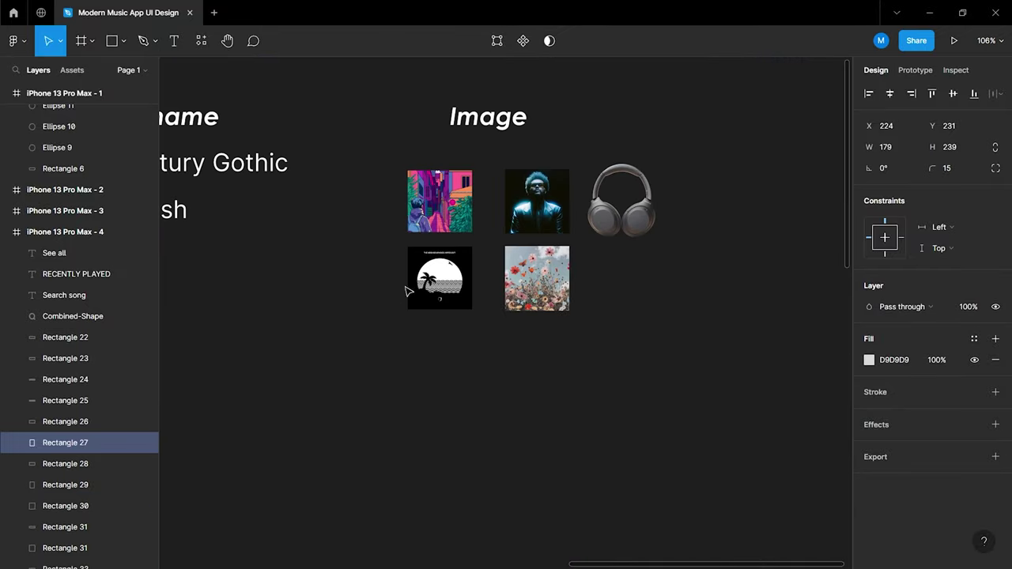
left_click_drag(429, 210, 486, 487)
scroll(493, 485, "down", 3)
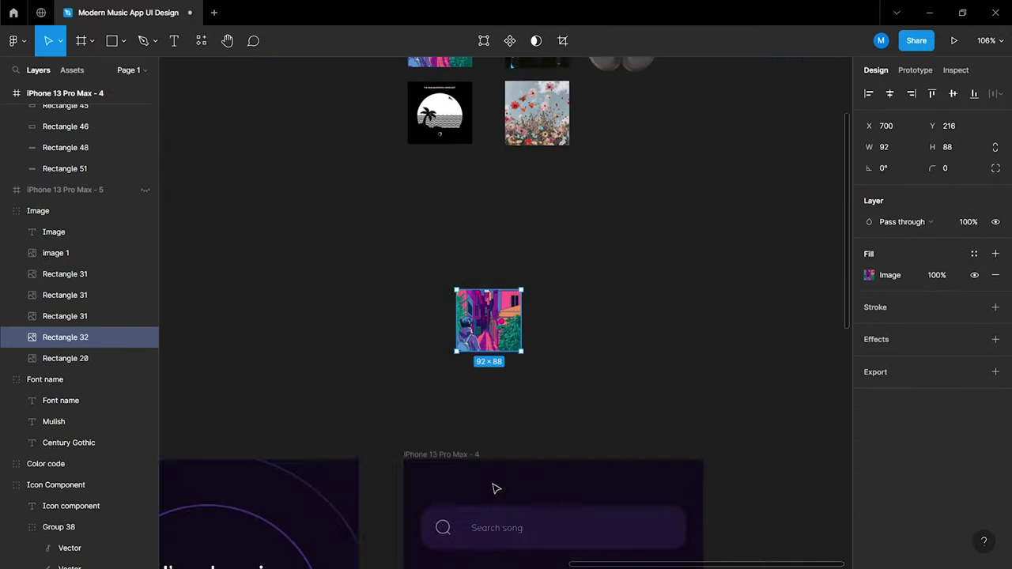
scroll(500, 284, "down", 2)
scroll(499, 285, "down", 4)
scroll(499, 284, "up", 3)
left_click_drag(494, 168, 596, 381)
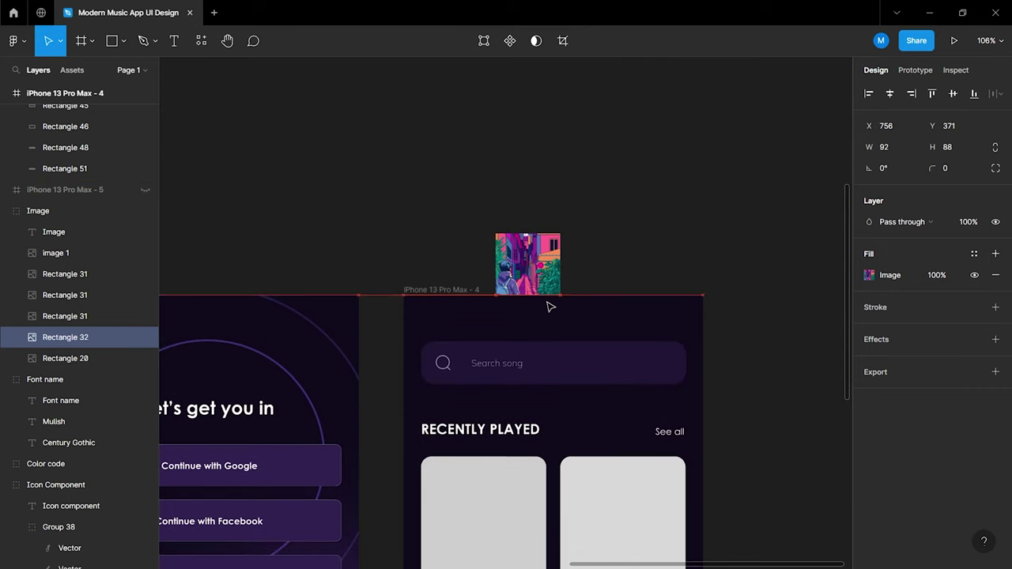
scroll(474, 418, "down", 4)
scroll(474, 419, "up", 5, "ctrl")
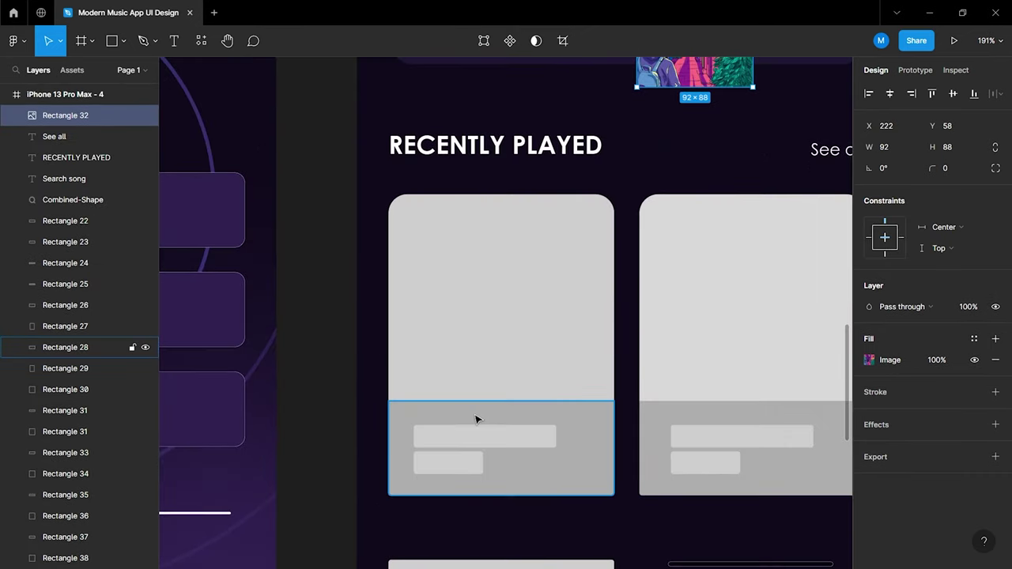
Hide the first card's bottom overlay panel and its two placeholder bars
left_click(476, 419)
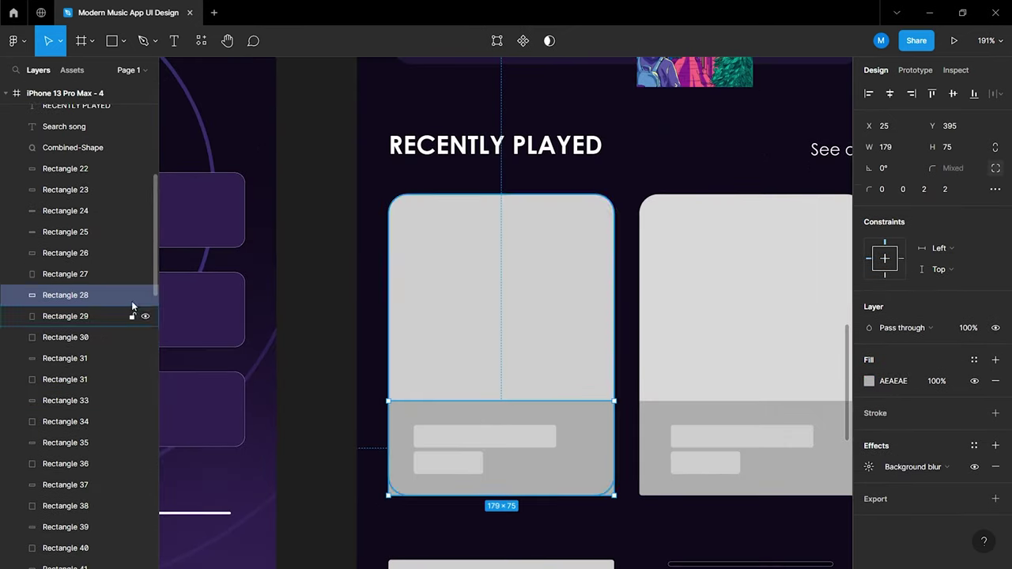
left_click(471, 443, "shift")
left_click(465, 460, "shift")
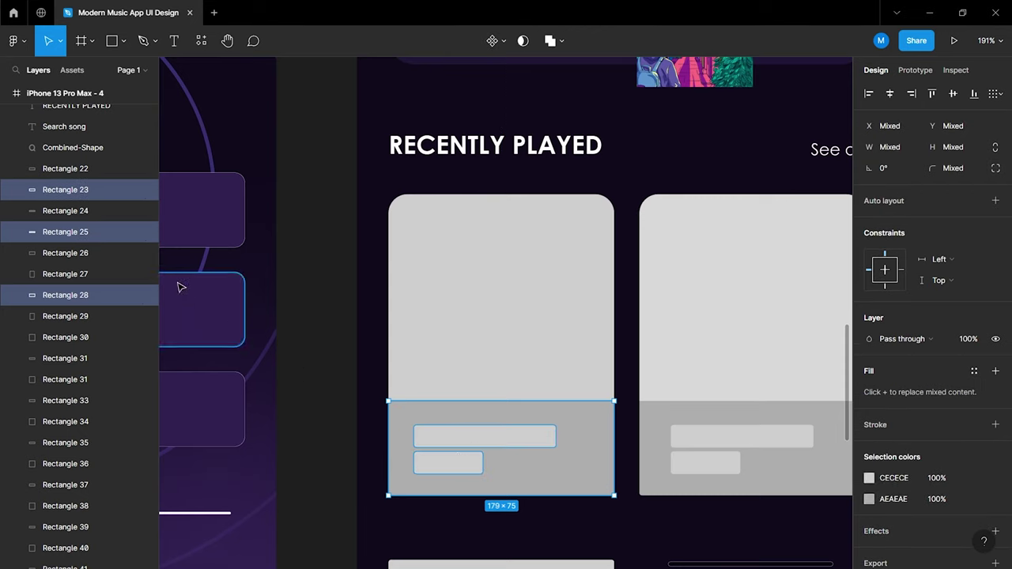
left_click(145, 190)
left_click(145, 231)
left_click(145, 295)
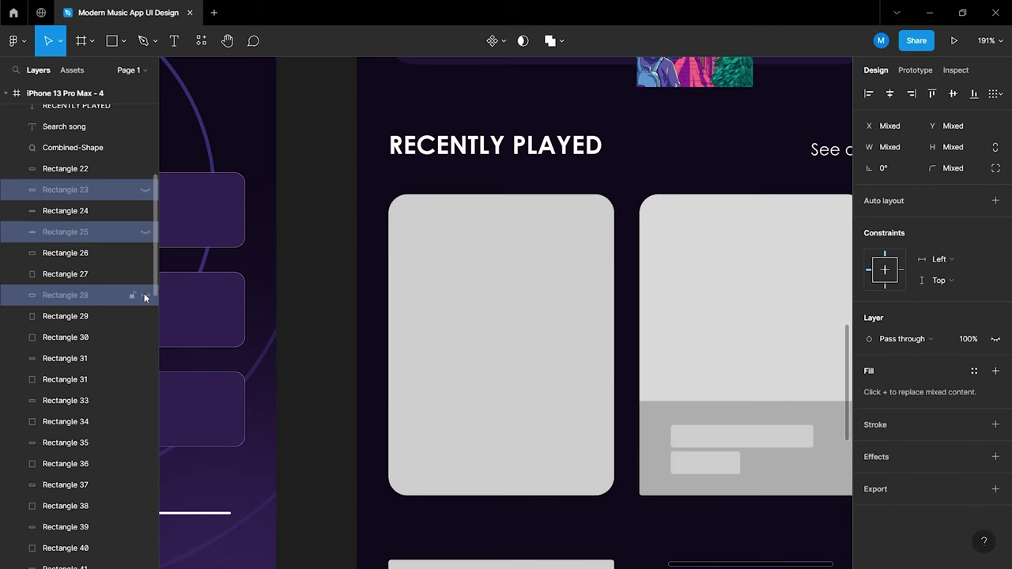
Place the card shape directly under the cover image and use it as a mask
left_click(498, 360)
scroll(522, 357, "up", 2)
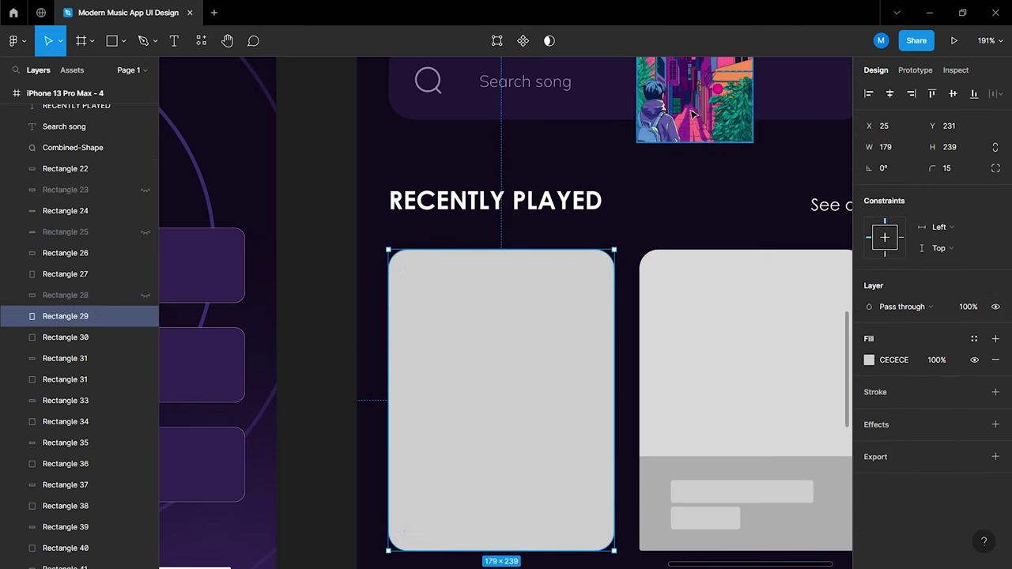
left_click_drag(696, 103, 461, 346)
left_click_drag(95, 368, 78, 129)
left_click(79, 115)
left_click(79, 136)
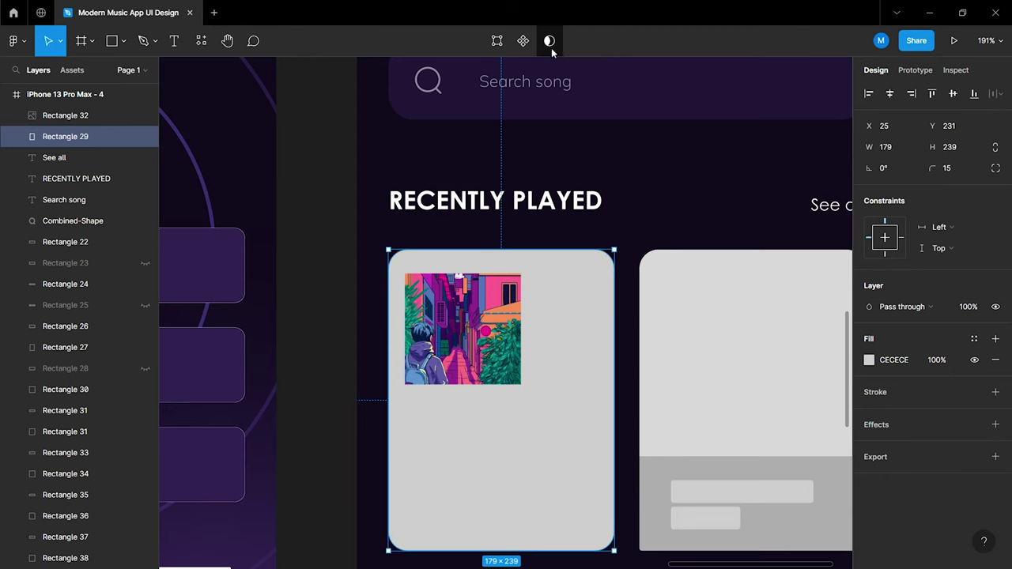
left_click(549, 41)
Reposition the cover image inside the card and group it with its mask
mouse_move(448, 325)
left_mouse_down()
mouse_move(443, 314)
mouse_move(499, 346)
mouse_move(626, 476)
left_mouse_up()
scroll(443, 314, "down", 3)
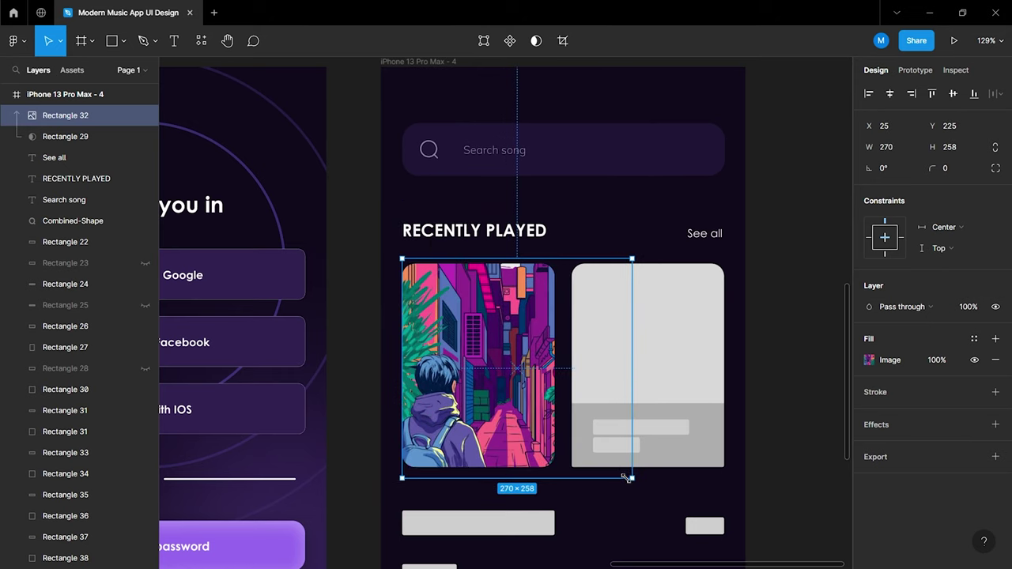
left_click(83, 135)
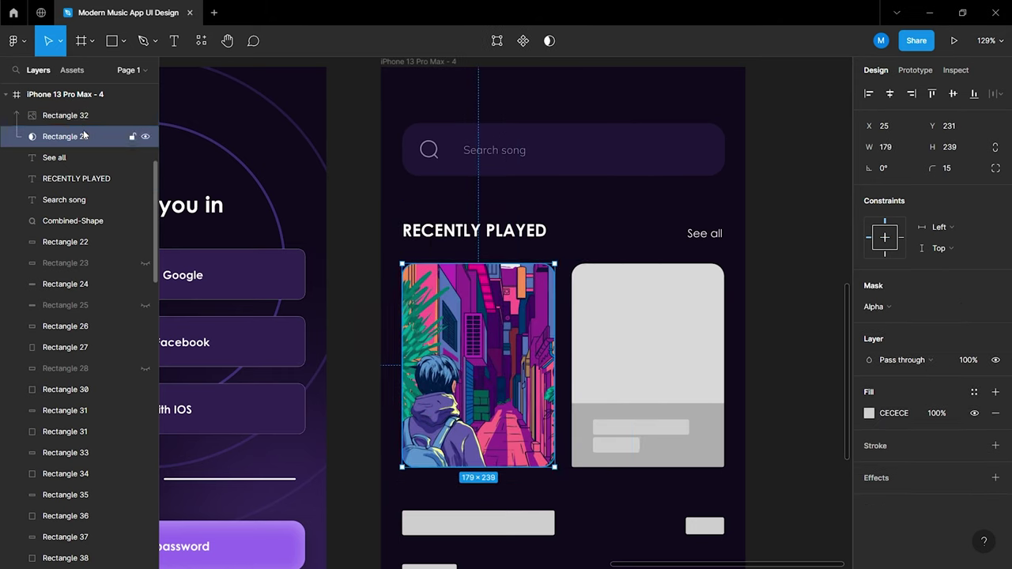
key("ctrl+g")
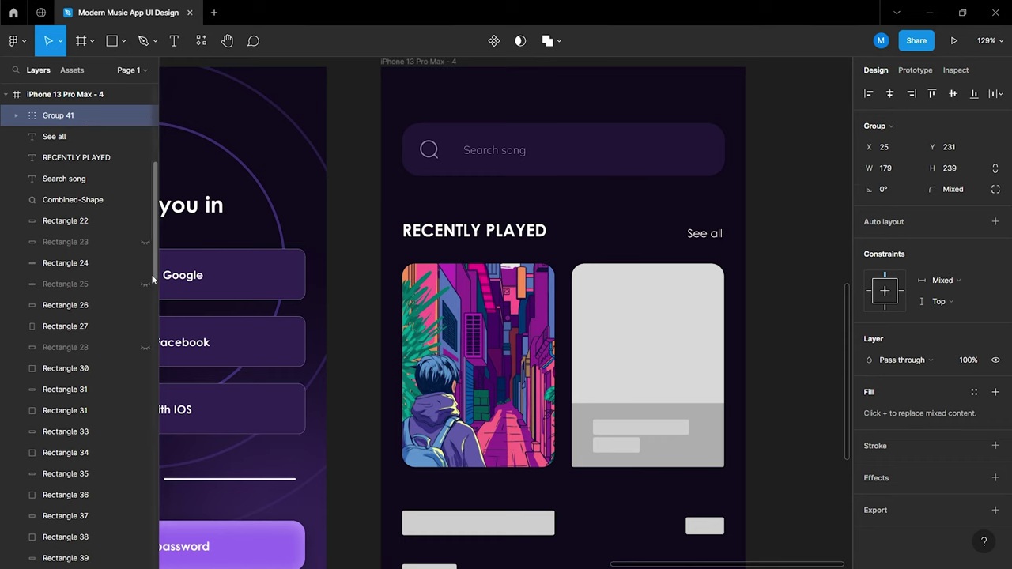
Move the overlay panel and placeholder bars above the cover image group and unhide them
left_click(82, 242)
left_click(83, 285, "ctrl")
left_click(83, 347, "ctrl")
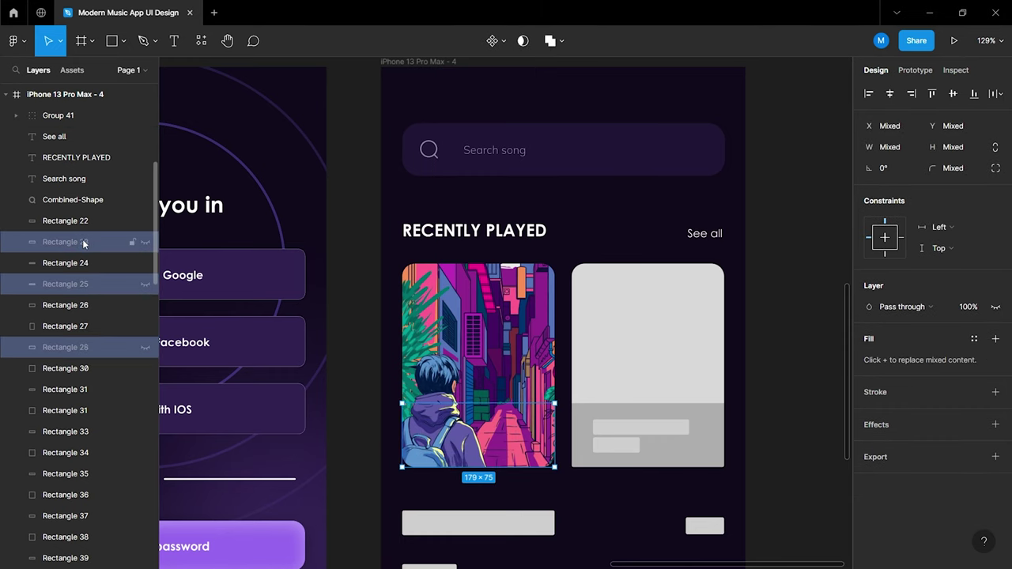
key("bracketright")
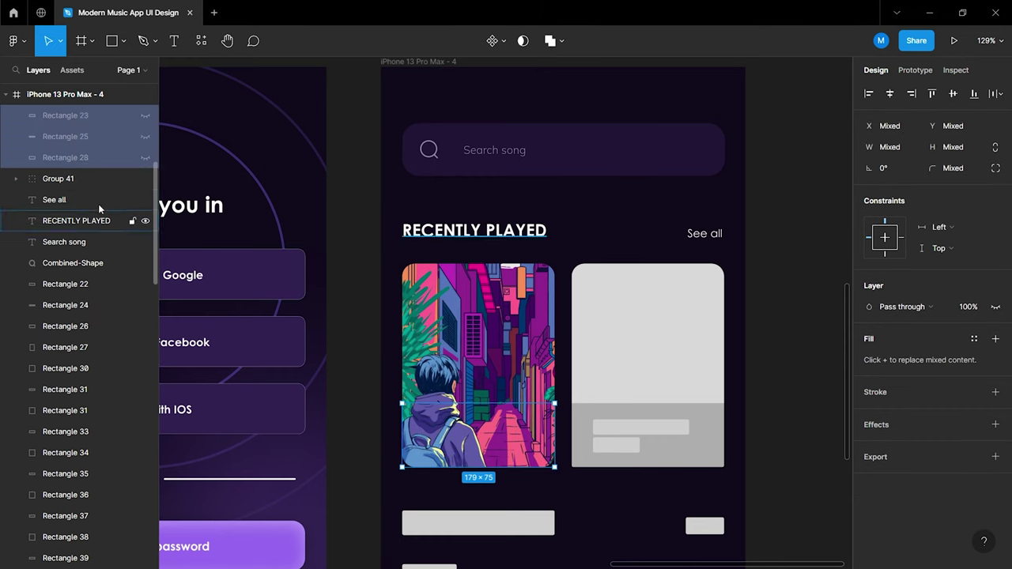
left_click(145, 115)
left_click(145, 136)
left_click(144, 158)
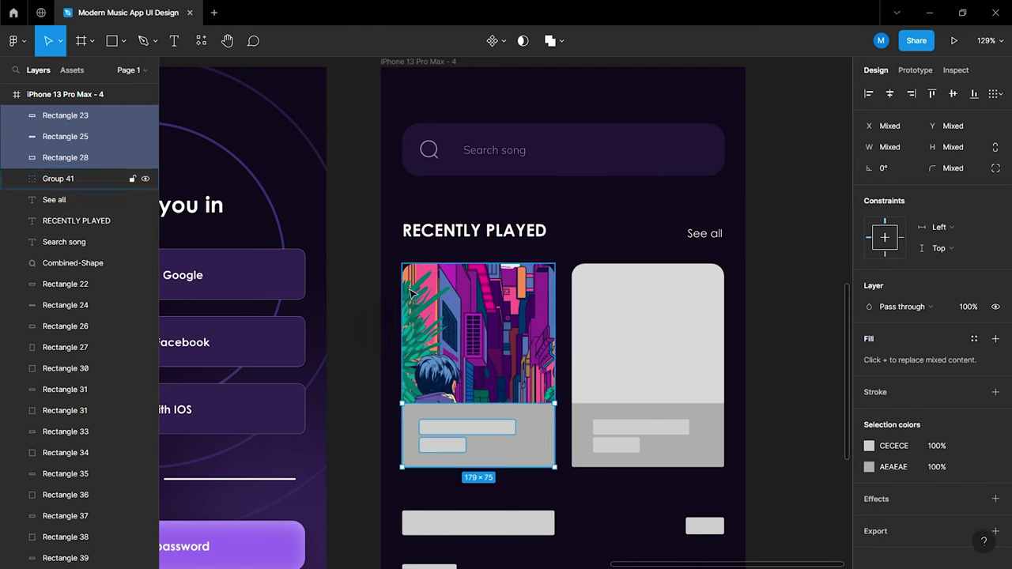
Round the overlay panel's bottom-left and bottom-right corners to 15
left_click(356, 459)
scroll(467, 463, "up", 5, "ctrl")
left_click(466, 462)
scroll(513, 427, "down", 3)
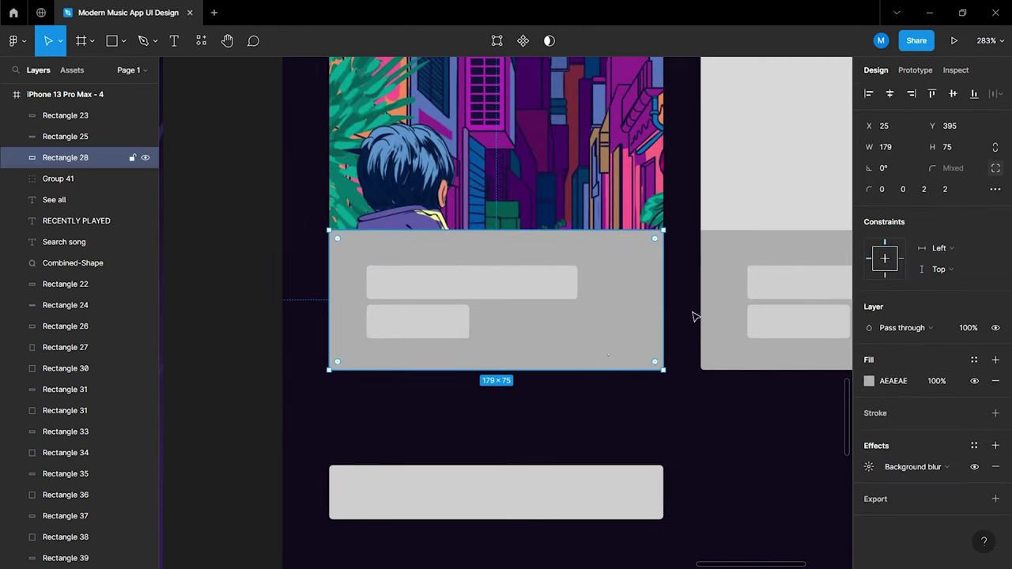
left_click(941, 190)
type("15")
key("Return")
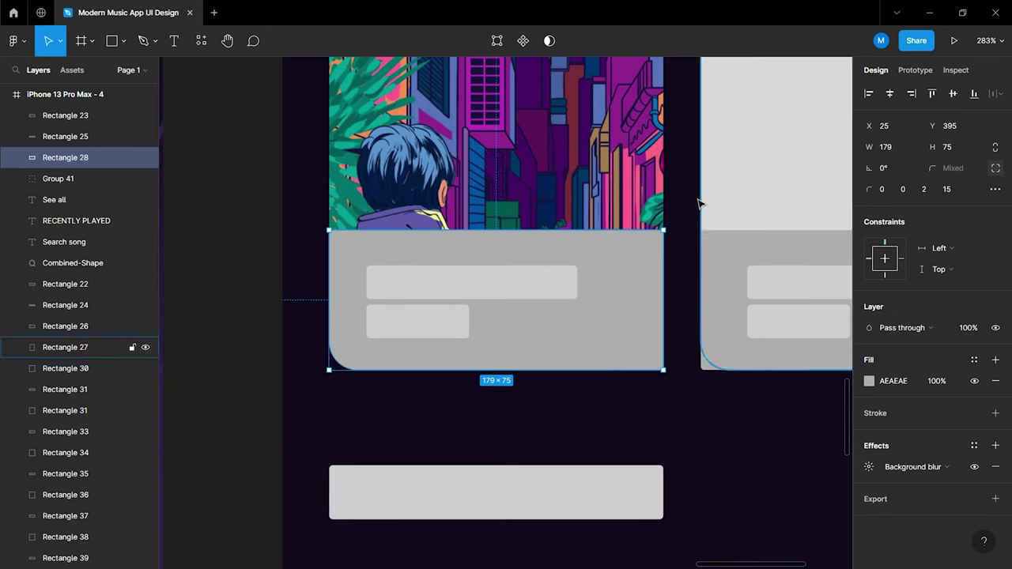
key("Return")
left_click(695, 464)
left_click(653, 362)
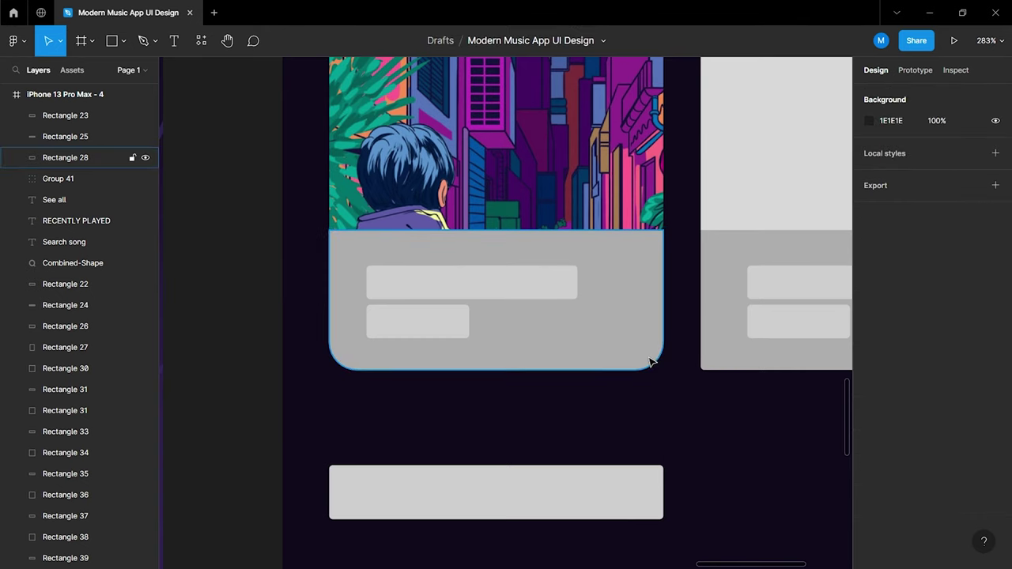
type("15")
Give the overlay panel a white fill and a background blur of 25
left_click(868, 381)
left_click_drag(747, 278, 685, 240)
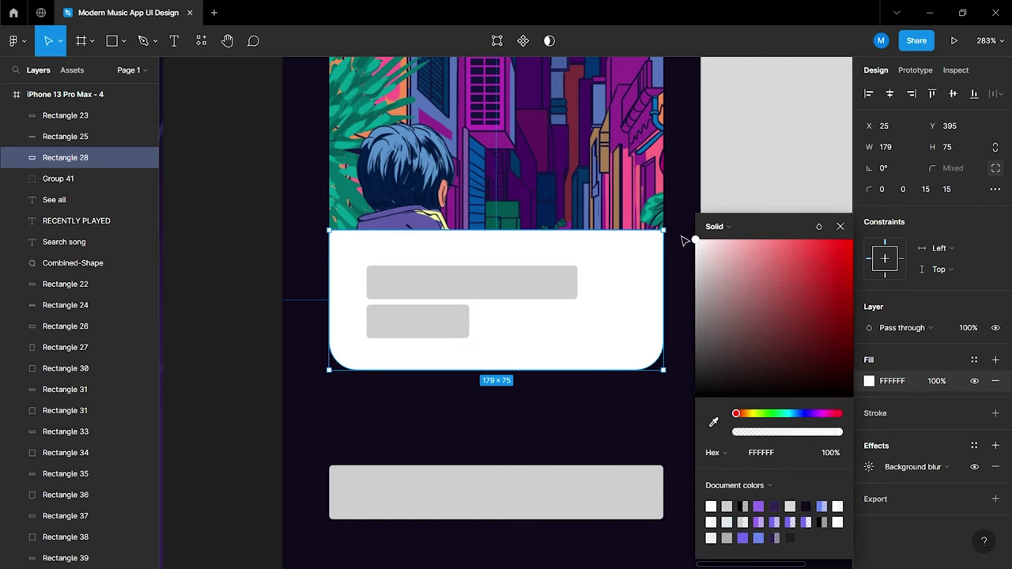
left_click(841, 227)
left_click(917, 466)
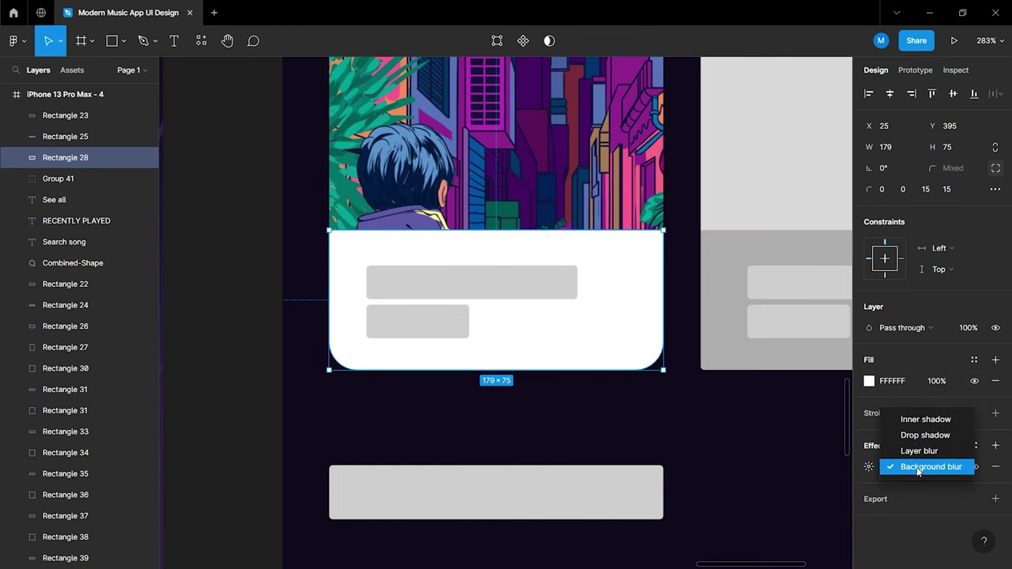
left_click(916, 470)
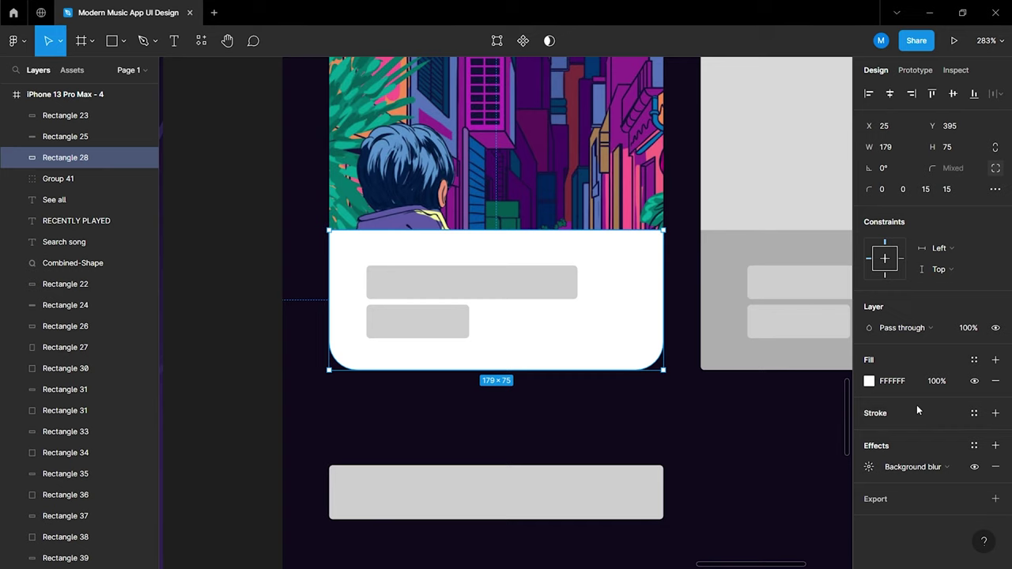
left_click(869, 467)
type("25")
key("Return")
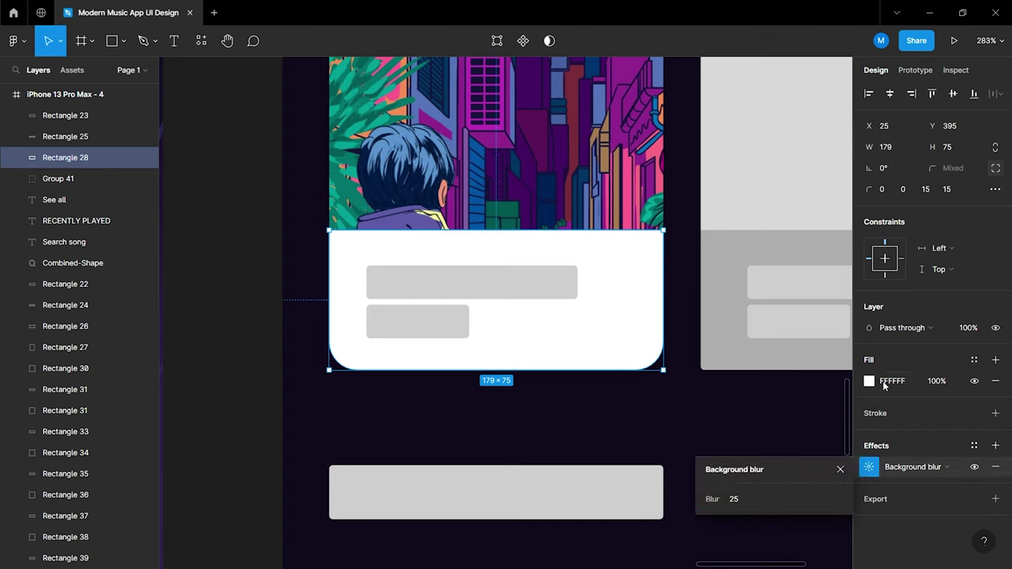
Lower the panel's fill opacity to 14% and reduce the blur to 5
left_click(869, 382)
left_click(793, 432)
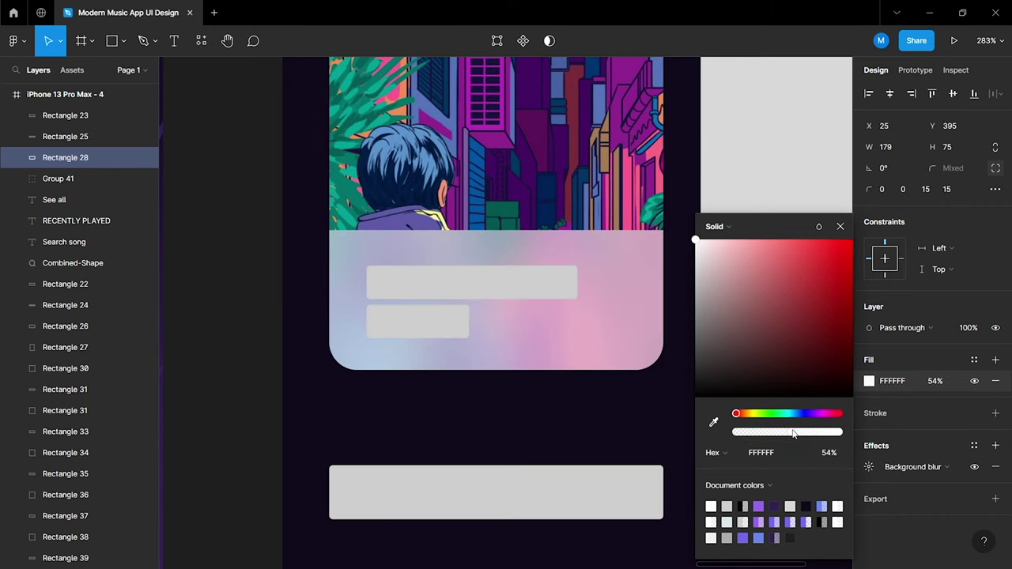
left_click_drag(776, 432, 743, 431)
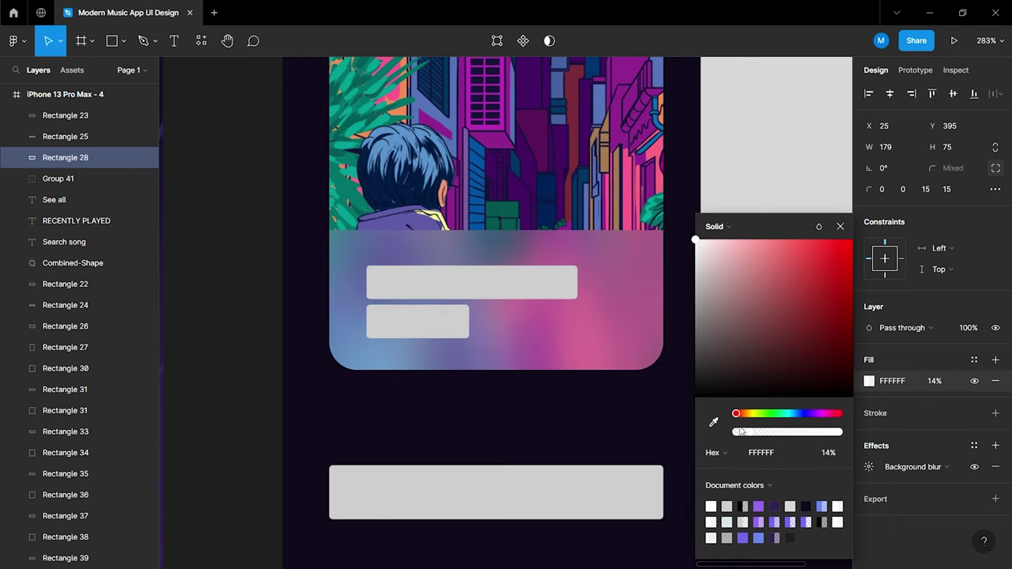
left_click(839, 226)
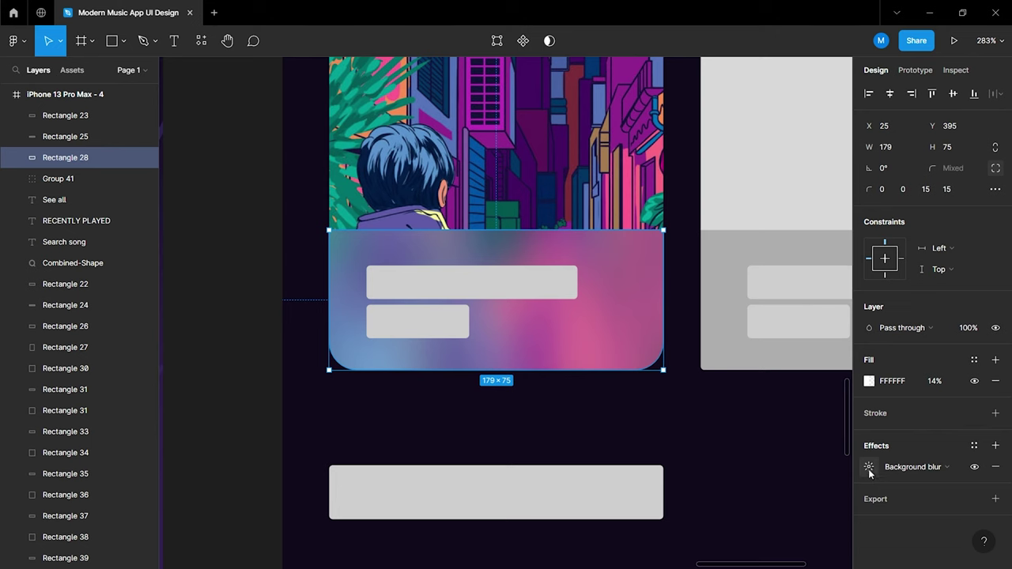
left_click(869, 467)
left_click(740, 499)
type("5")
key("Return")
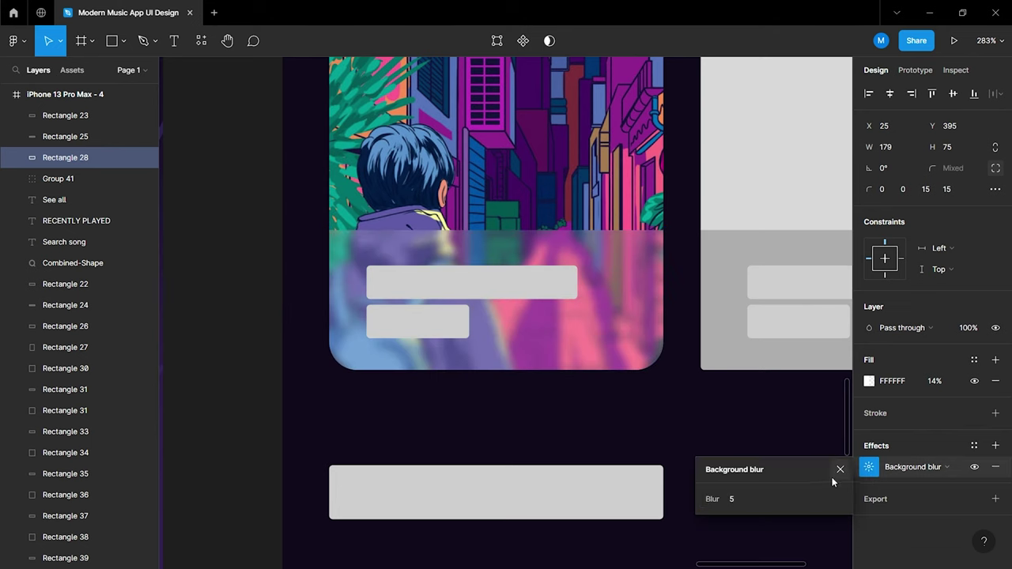
left_click(840, 469)
left_click(779, 468)
Toggle the frosted panel's visibility to compare the card with and without it
scroll(761, 449, "down", 2)
scroll(723, 429, "down", 2)
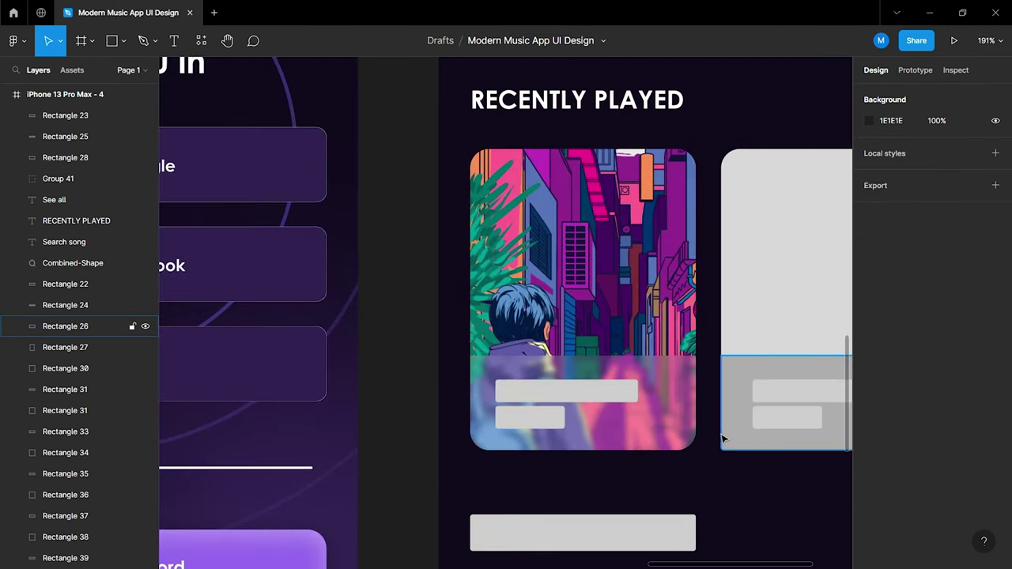
scroll(694, 427, "up", 3)
left_click(677, 417)
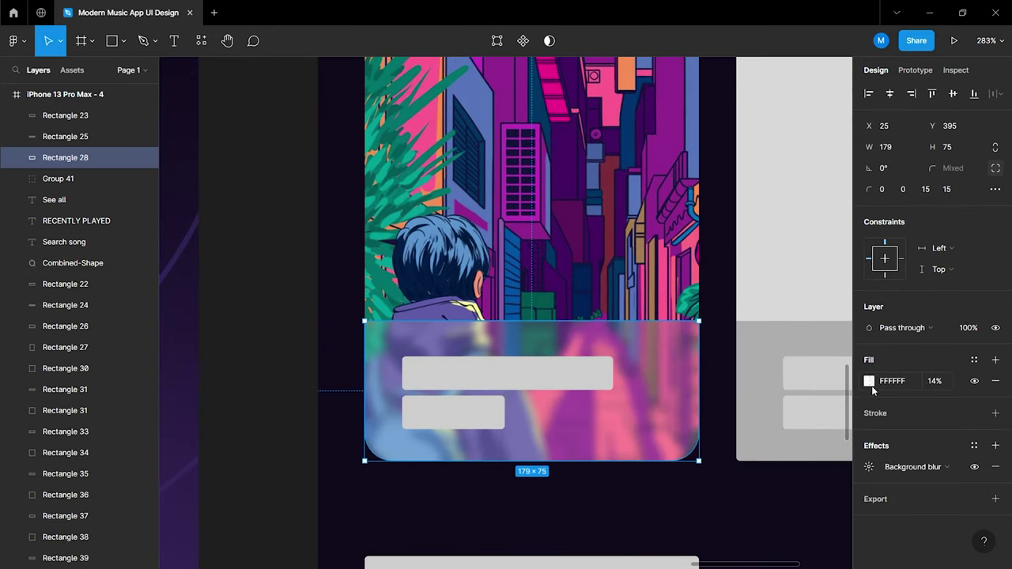
mouse_move(80, 157)
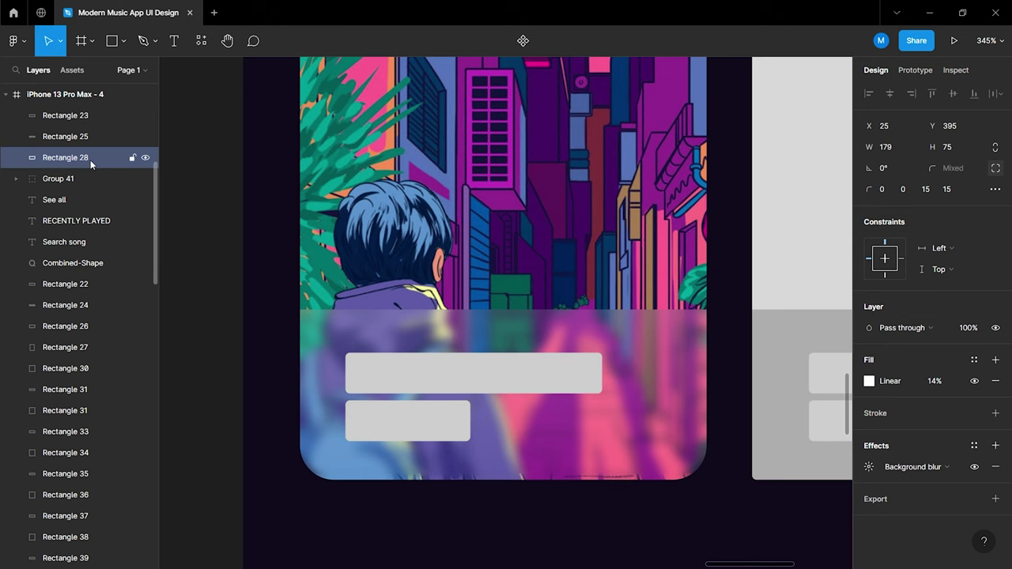
scroll(764, 411, "down", 5)
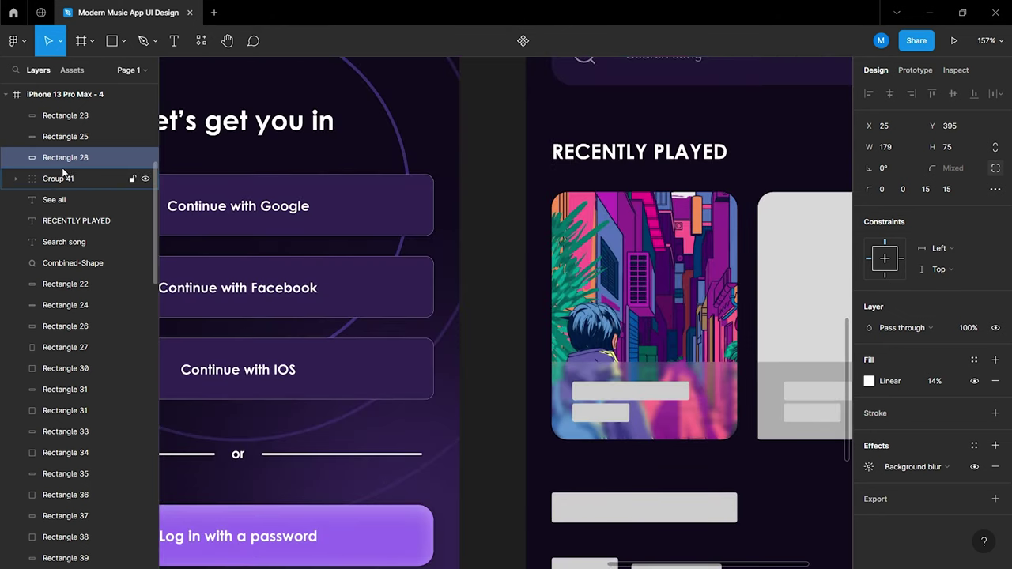
double_click(144, 159)
left_click(708, 385)
left_click(710, 406)
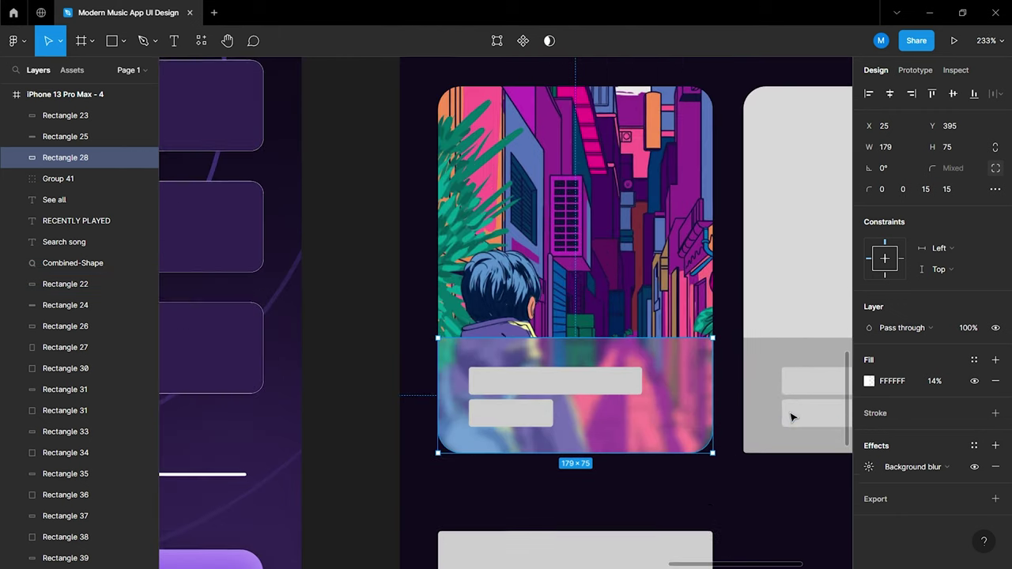
scroll(788, 413, "up", 3)
mouse_move(875, 412)
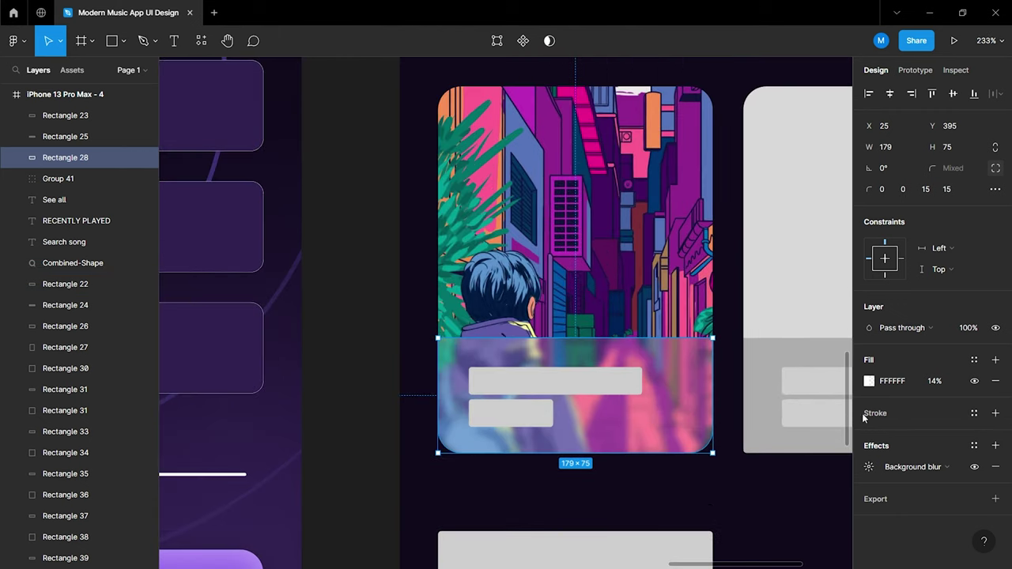
left_click(786, 496)
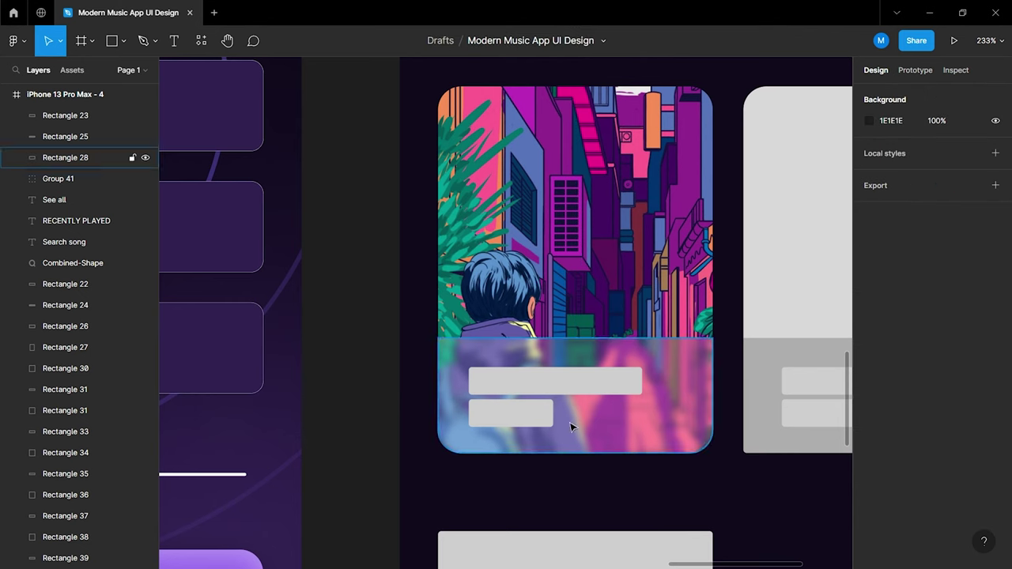
scroll(554, 419, "up", 2)
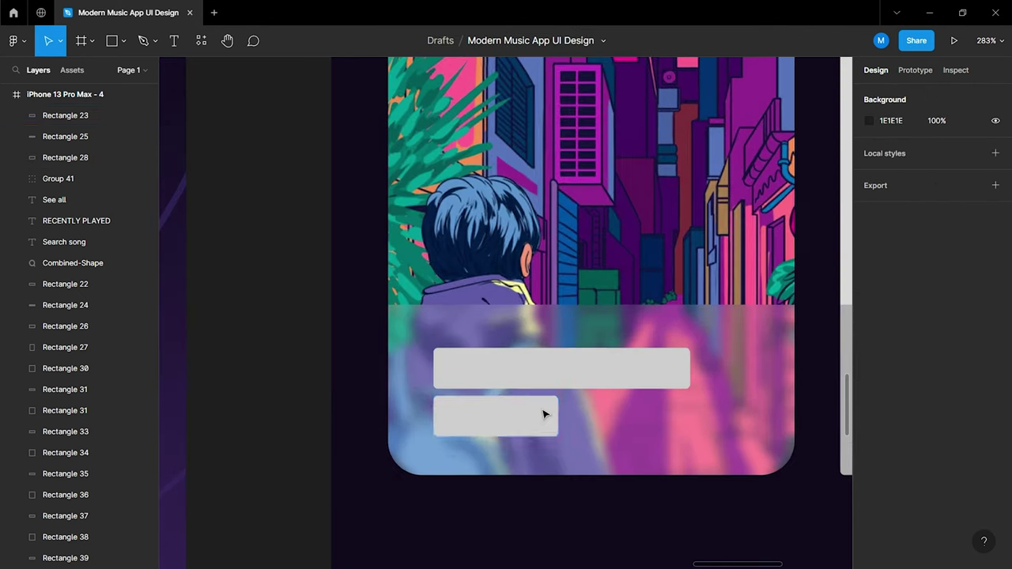
Add the title 'grainy day' on the first card at font size 18
left_click(179, 52)
left_click(454, 324)
type("grainy day")
key("ctrl+a")
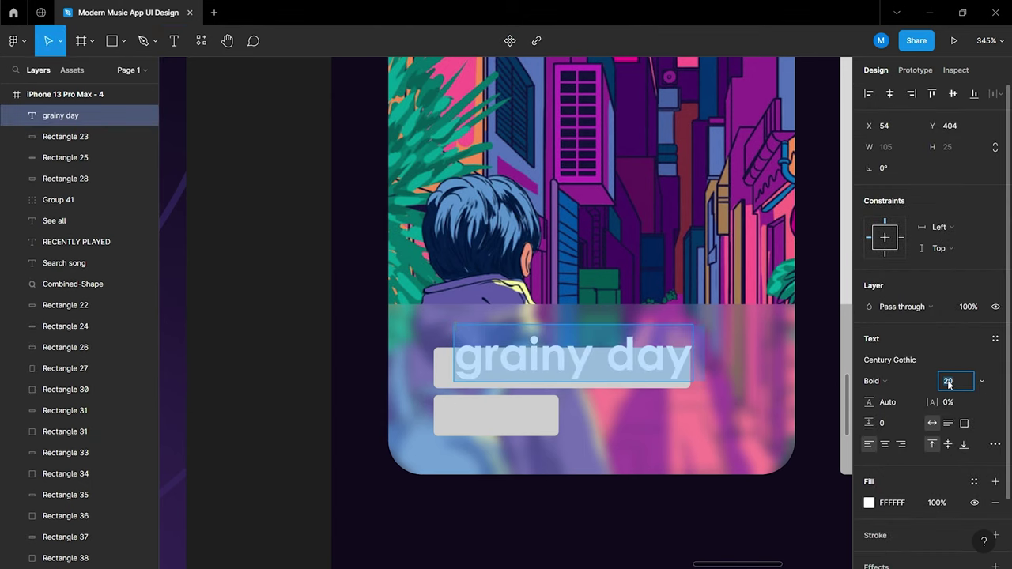
type("18")
key("Return")
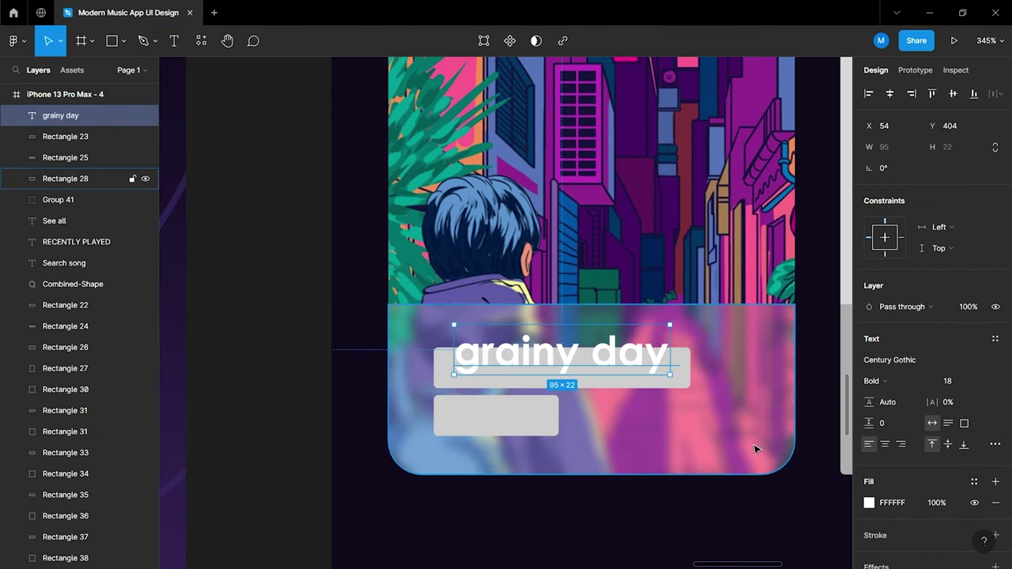
Position the title over the upper bar and duplicate it onto the lower bar
scroll(567, 368, "up", 3)
left_click_drag(585, 355, 562, 368)
left_click(718, 377, "shift")
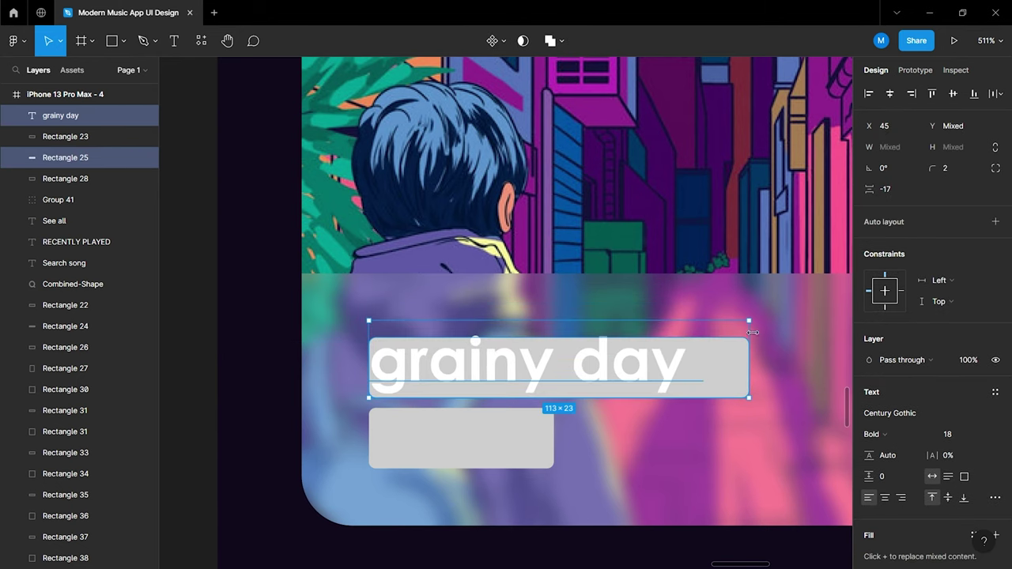
left_click(653, 363)
left_click_drag(589, 387, 593, 456)
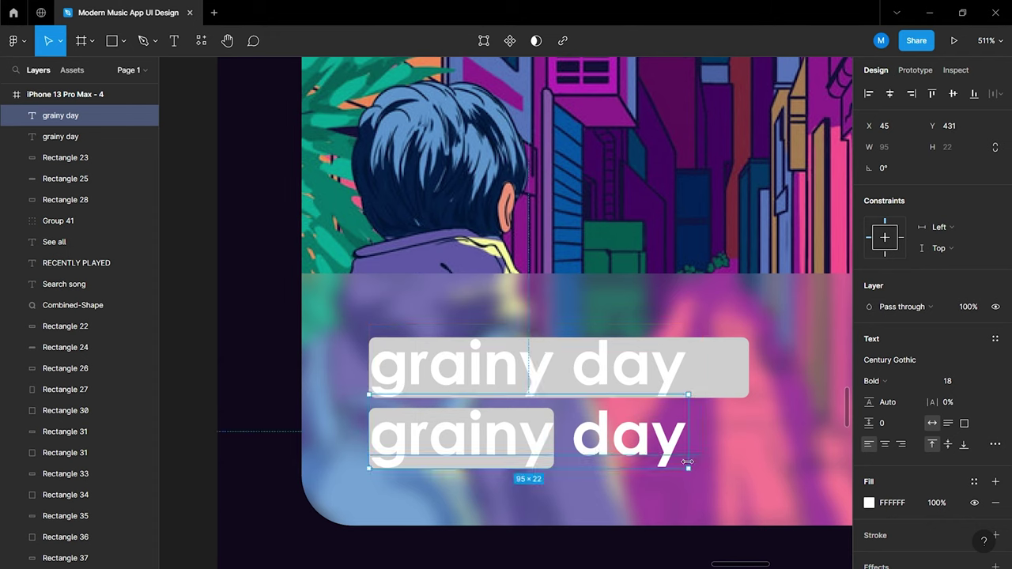
Change the copy's text to 'Moody.' at size 12, Regular weight
double_click(668, 462)
type("Moody.")
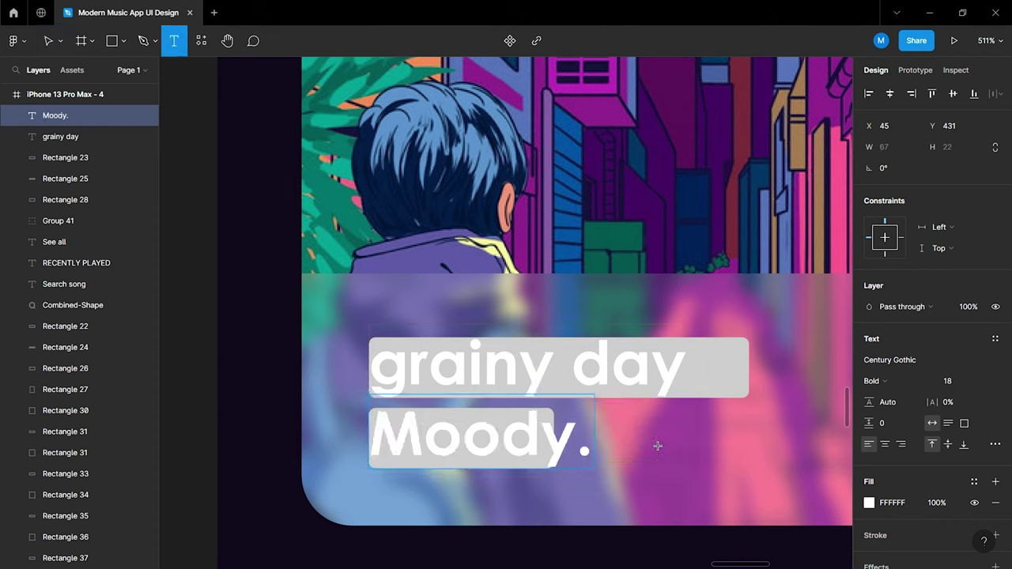
left_click(954, 383)
type("12")
key("Return")
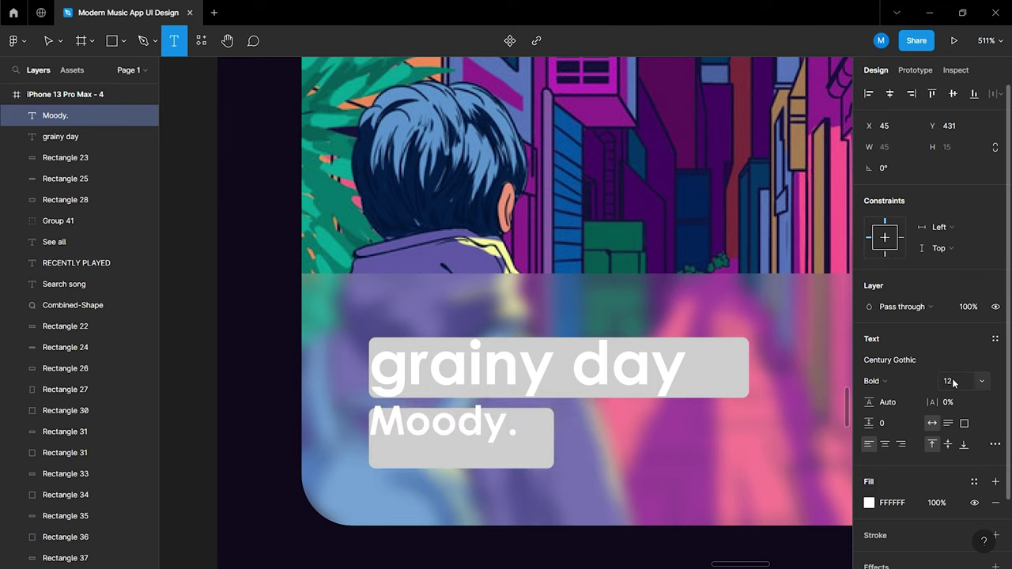
left_click(875, 386)
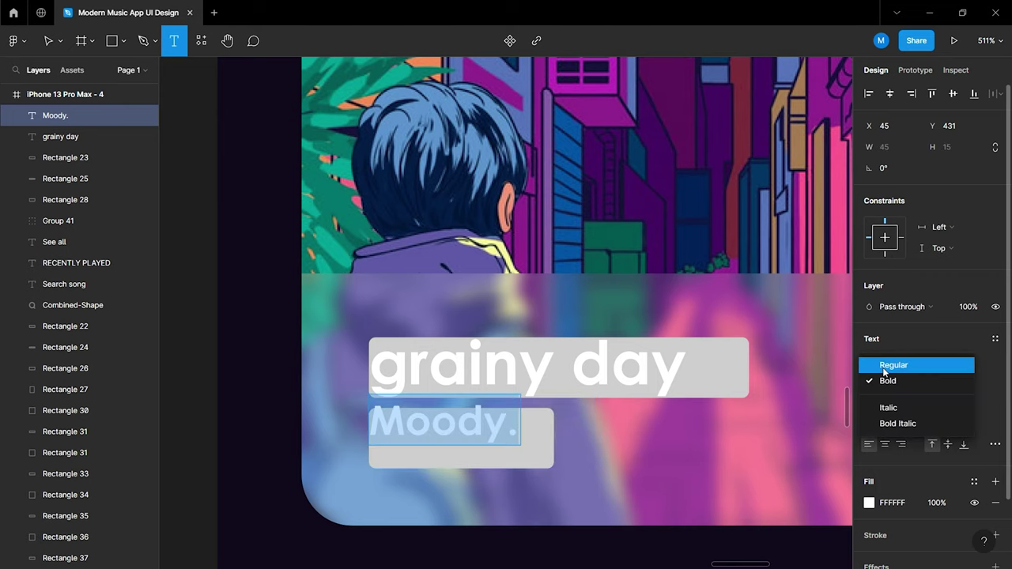
left_click(892, 362)
left_click(684, 456)
key("Escape")
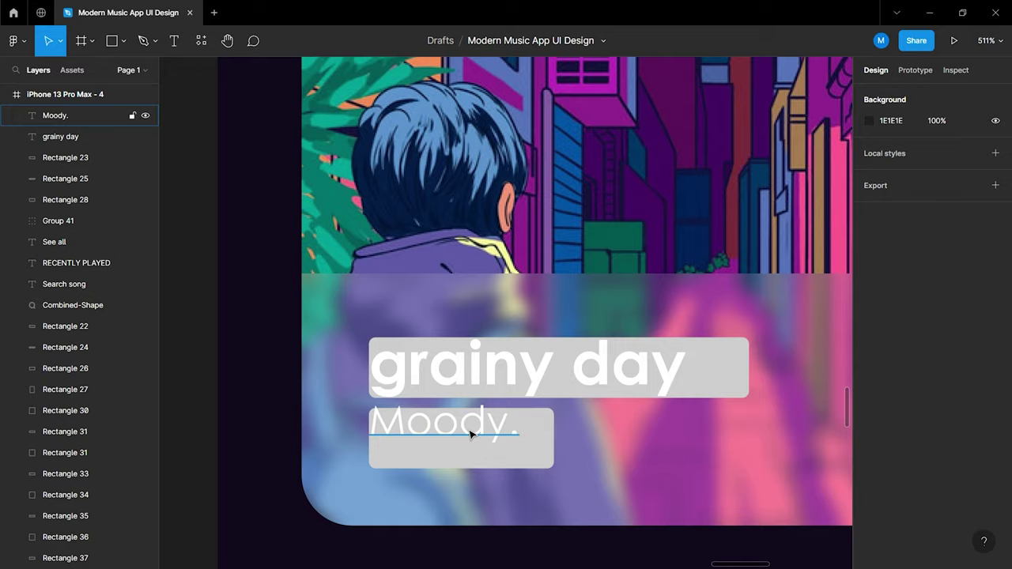
Delete the grey placeholder bars behind 'Moody.' and 'grainy day'
left_click(471, 435)
scroll(450, 427, "up", 5)
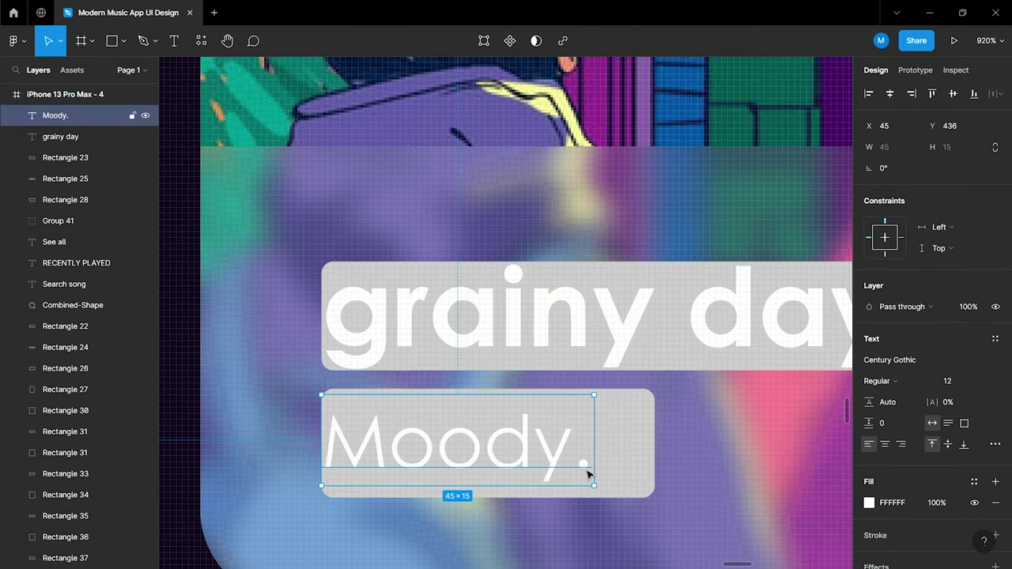
scroll(589, 471, "down", 3)
left_click(616, 467)
key("Delete")
left_click(814, 395)
key("Delete")
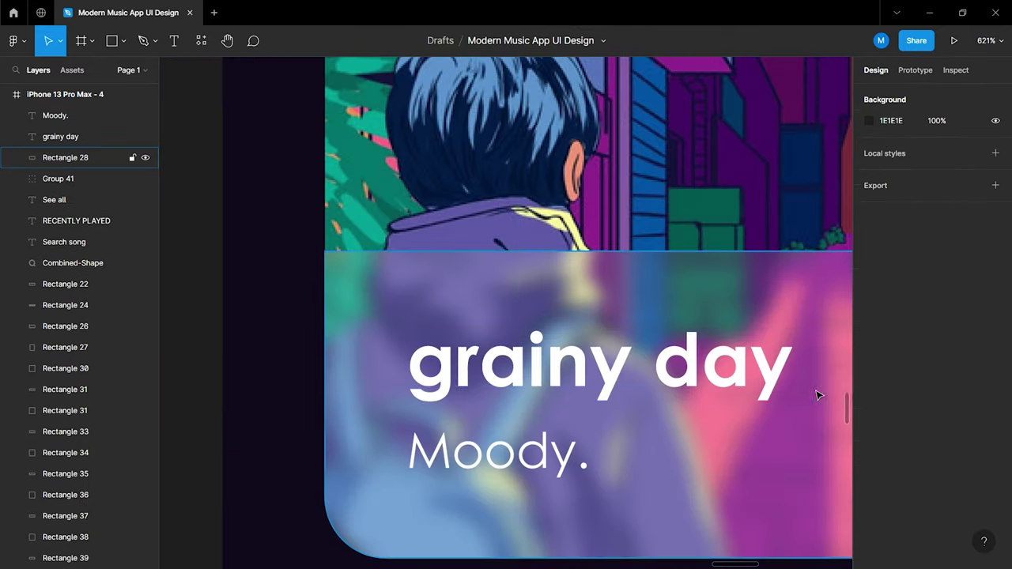
Group all of the first card's layers and name the group 'album 1'
scroll(772, 437, "down", 5)
scroll(773, 437, "right", 3)
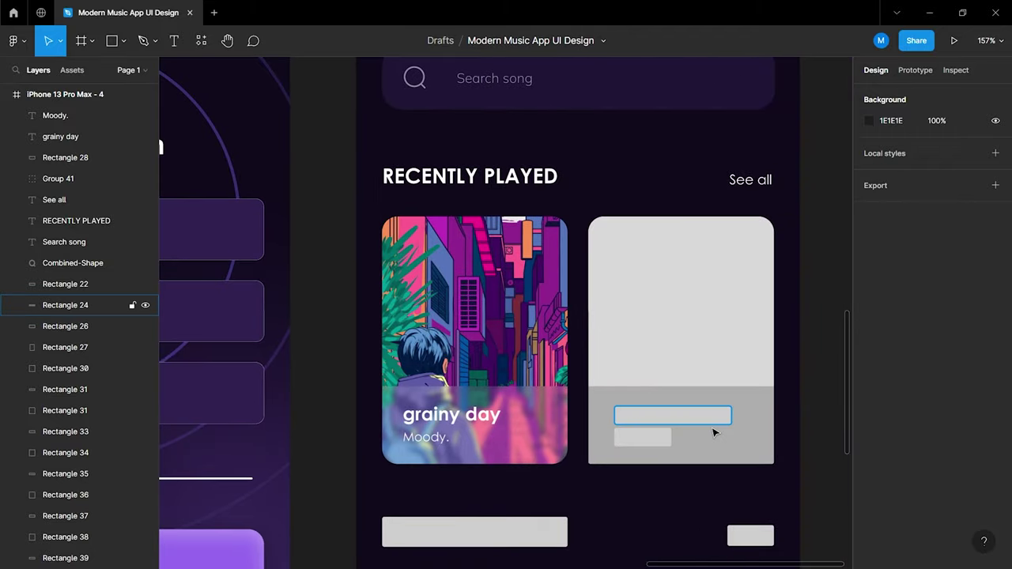
scroll(585, 419, "up", 2)
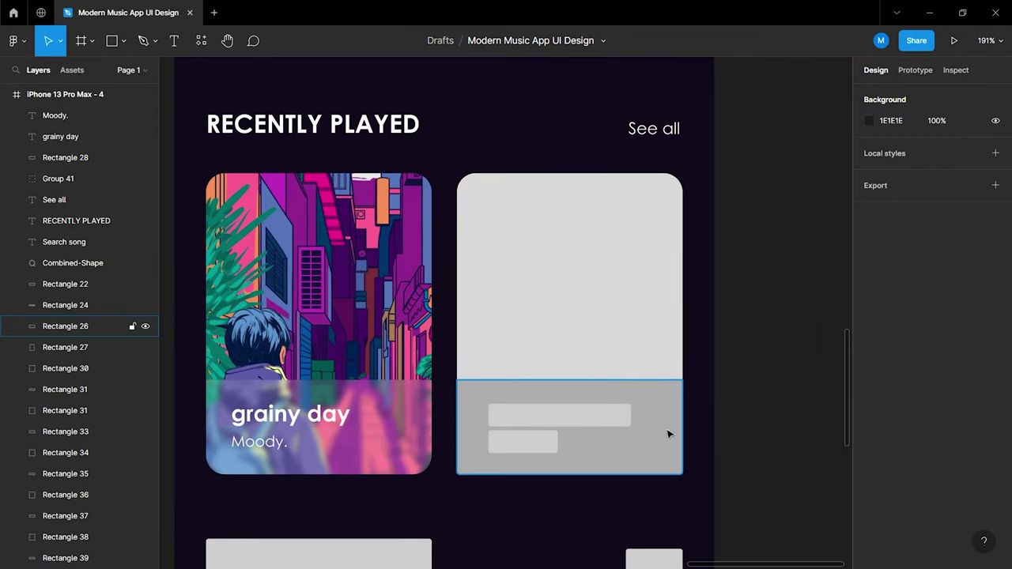
left_click_drag(186, 163, 380, 480)
key("ctrl+g")
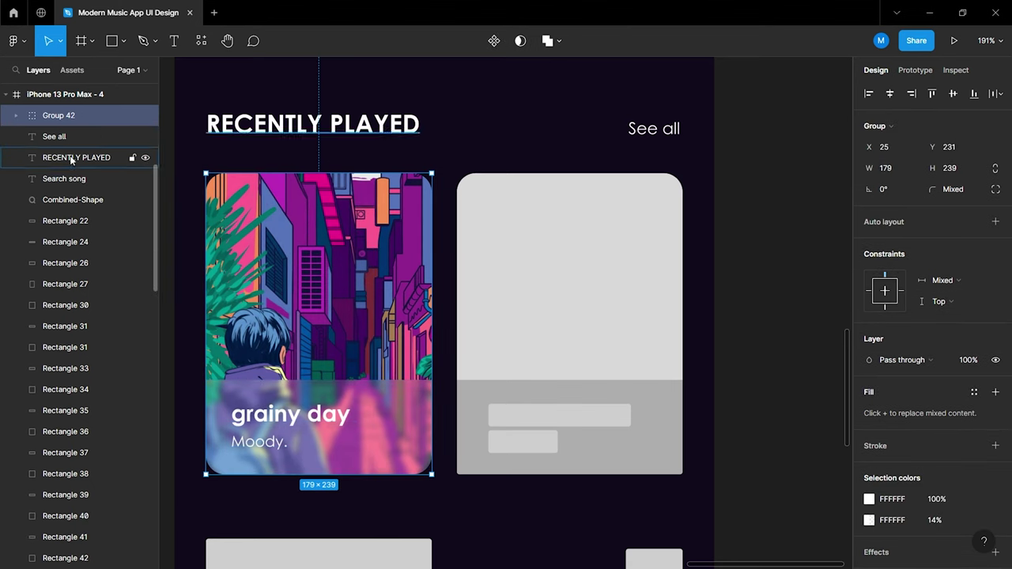
double_click(58, 115)
type("album 1")
key("Return")
Hide the second card's overlay panel and grey placeholder bars
left_click(477, 170)
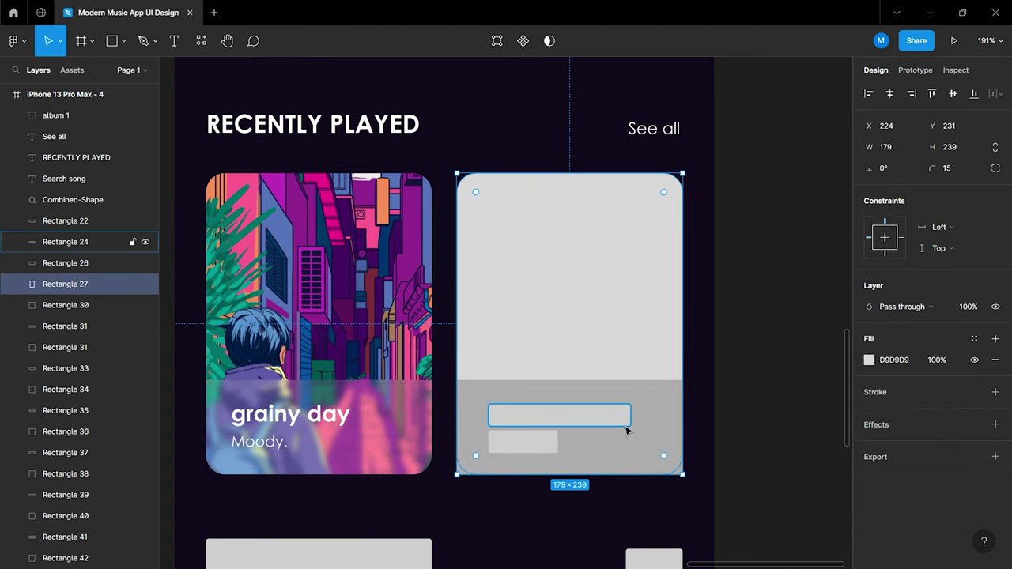
left_click(544, 415)
left_click(532, 441, "shift")
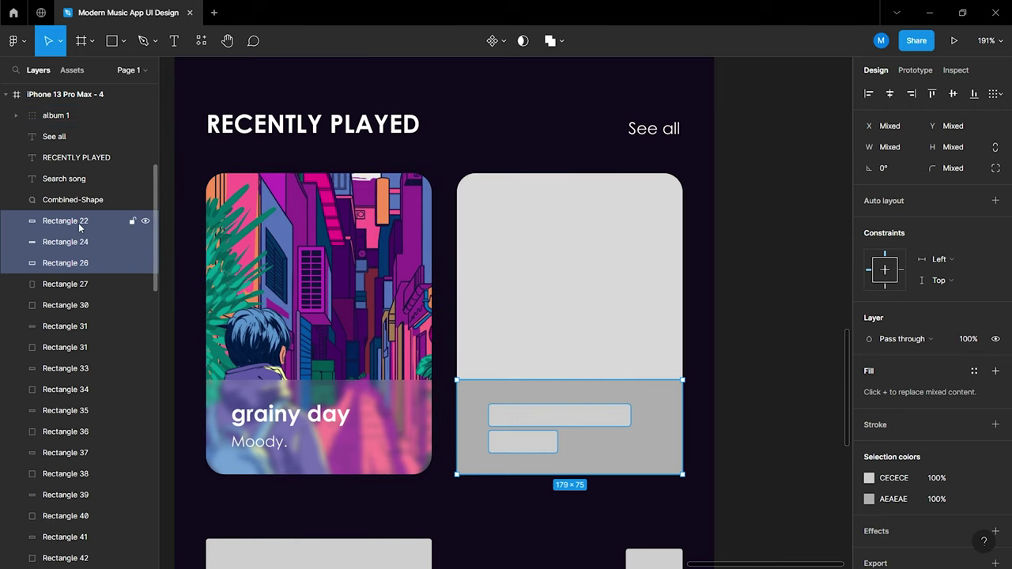
left_click_drag(79, 225, 80, 223)
left_click(145, 263)
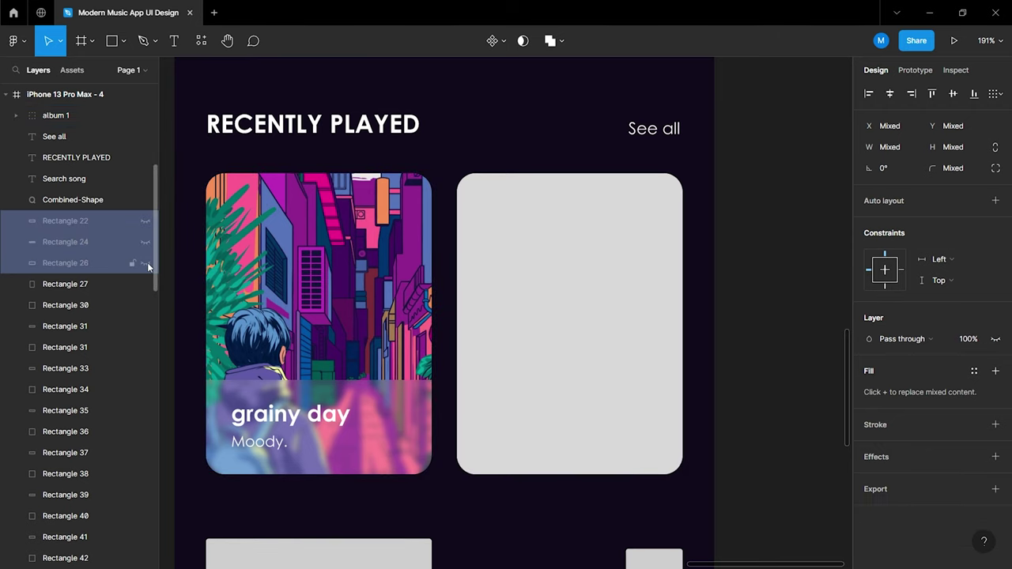
left_click(510, 262)
scroll(510, 261, "down", 5)
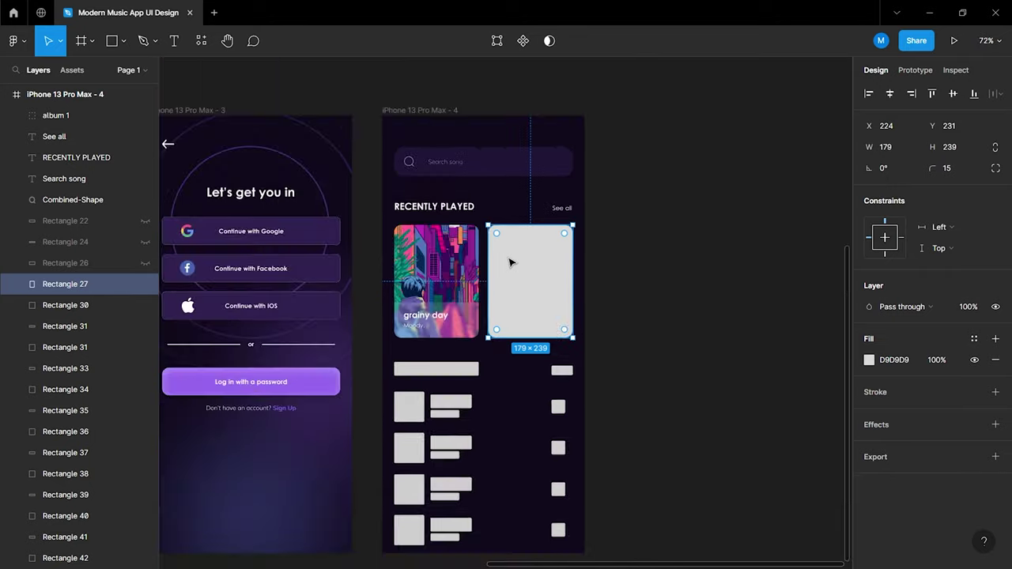
scroll(510, 262, "up", 4)
left_click(477, 172)
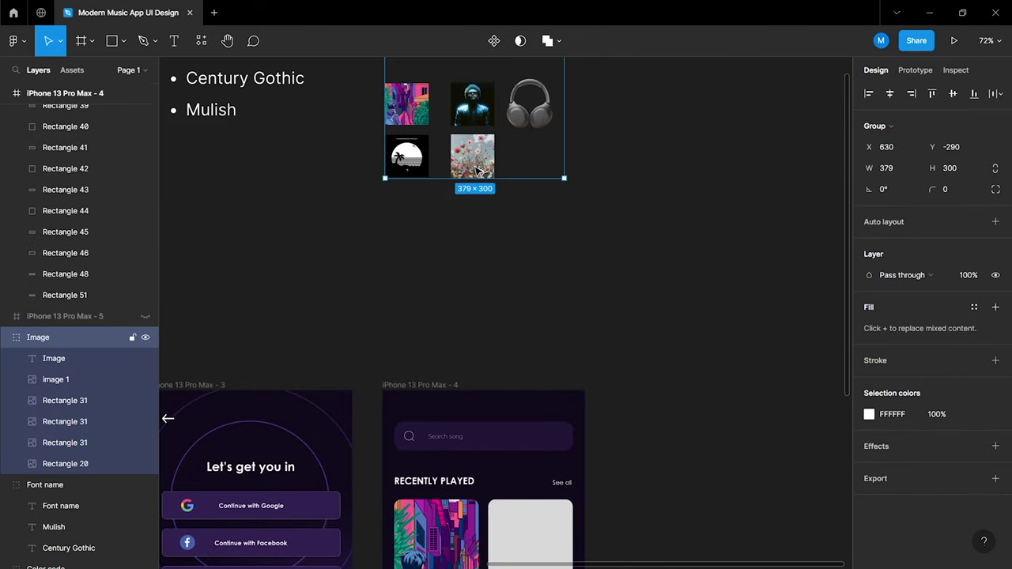
Duplicate the flower photo and move the copy onto the second RECENTLY PLAYED card
double_click(477, 171)
left_click_drag(477, 171, 482, 318)
scroll(477, 181, "down", 3)
left_click_drag(479, 87, 520, 295)
scroll(515, 242, "up", 3)
Mask the flower photo with the card's Rectangle 27 and enlarge it to 257×257
left_click(594, 425)
left_click_drag(79, 305, 83, 128)
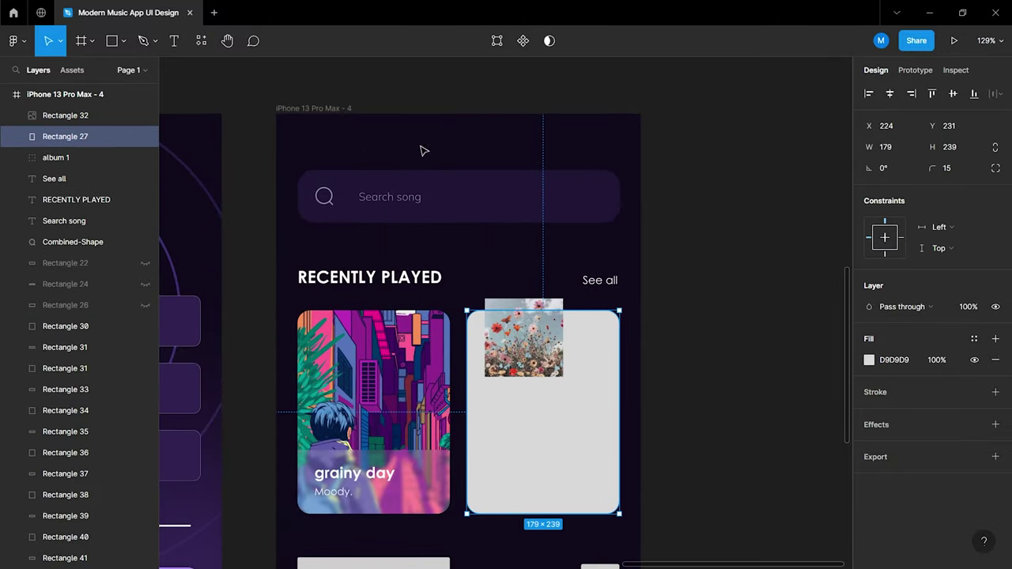
left_click(548, 41)
left_click(543, 368)
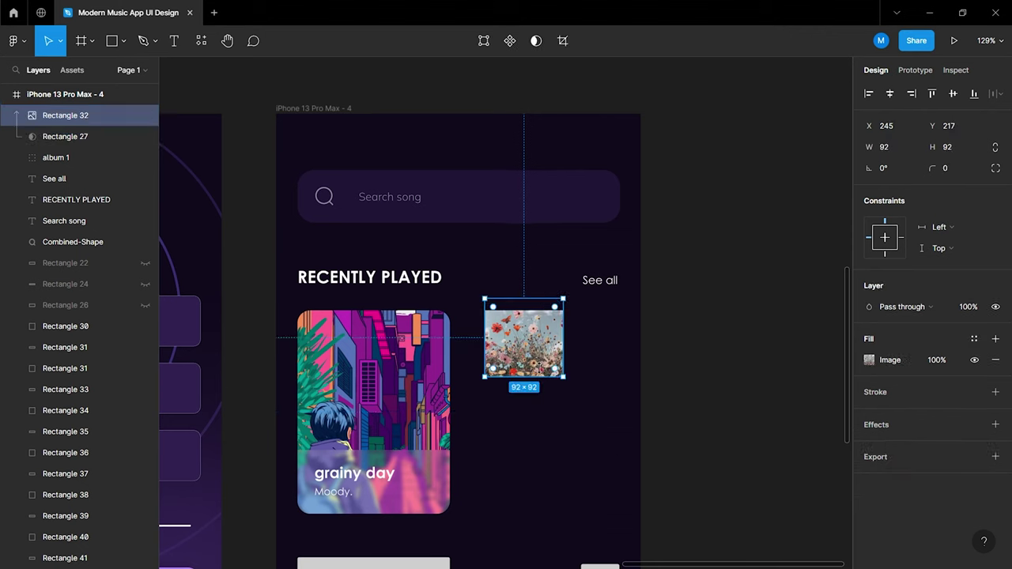
left_click_drag(563, 378, 682, 521)
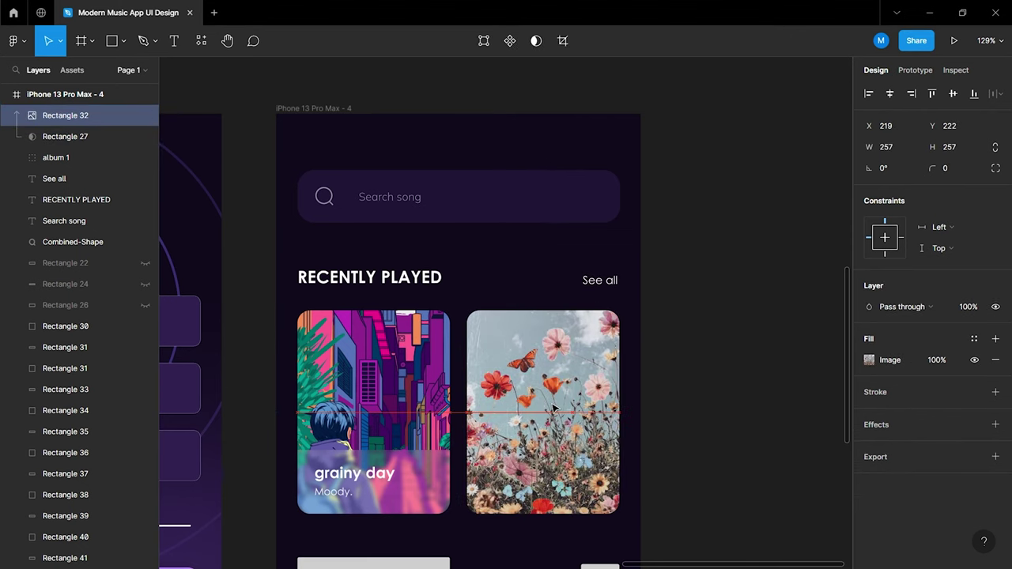
left_click(709, 344)
left_click(87, 136)
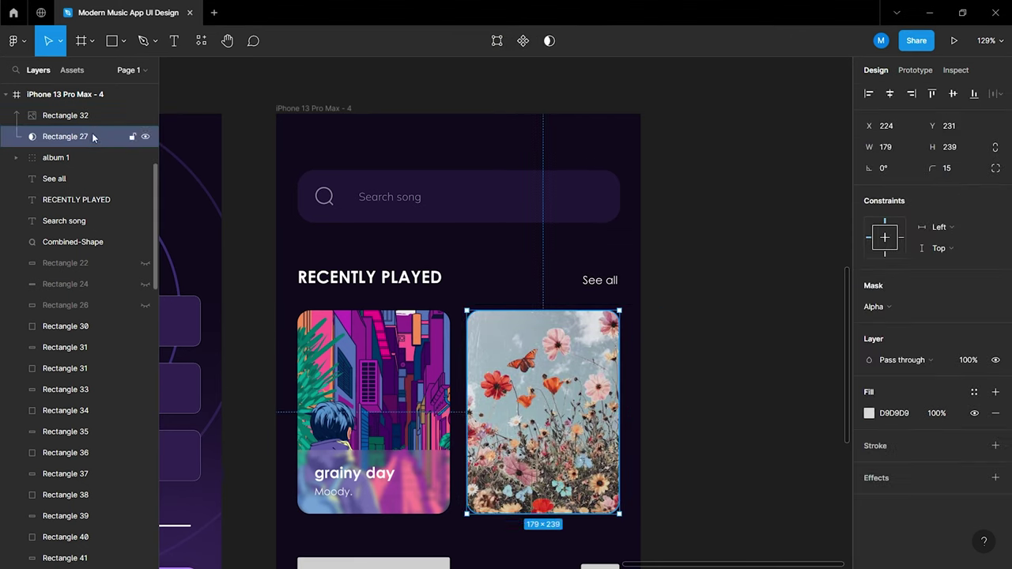
key("ctrl+f")
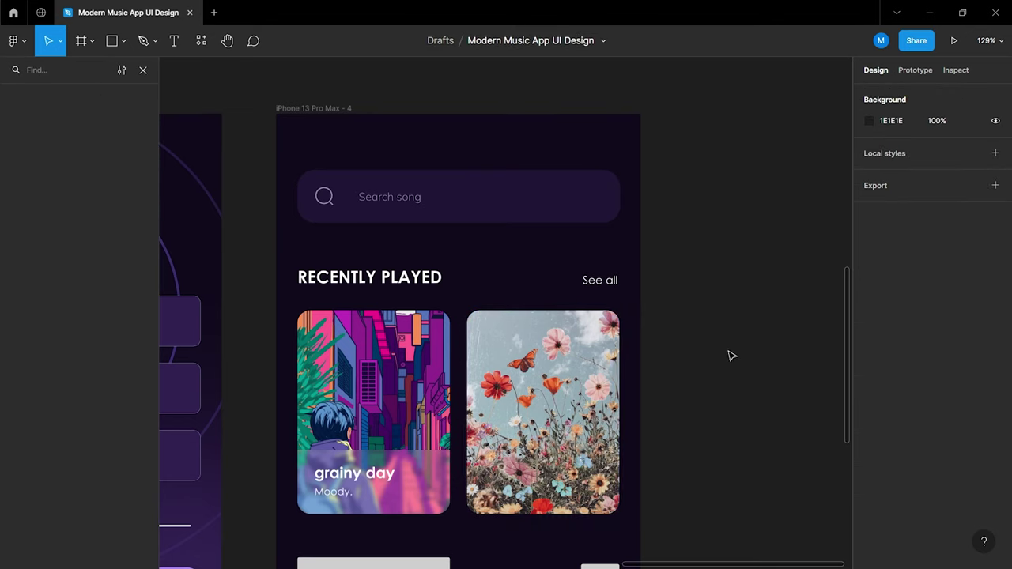
Group the flower photo with its card mask shape
left_click(143, 71)
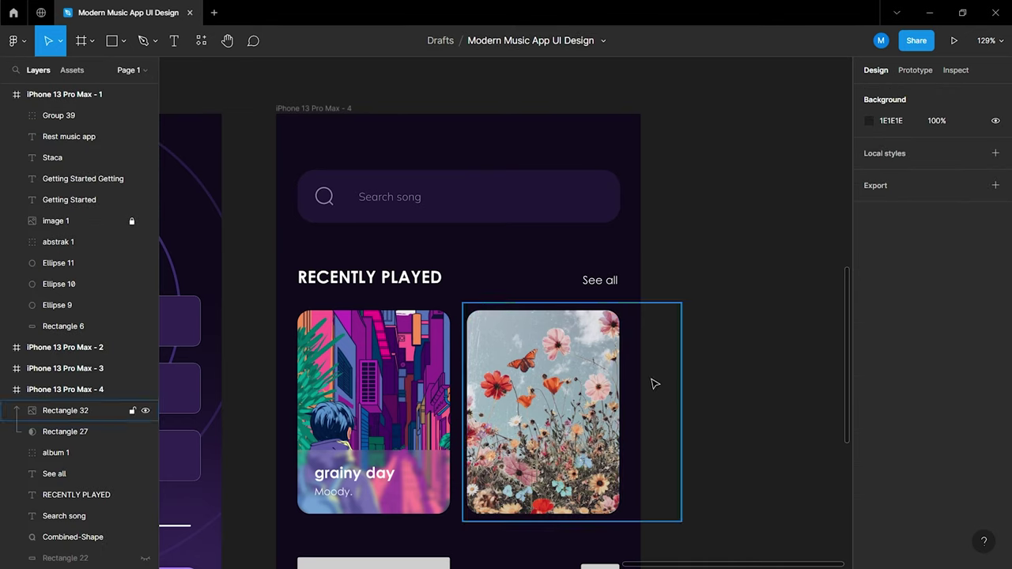
left_click(589, 385)
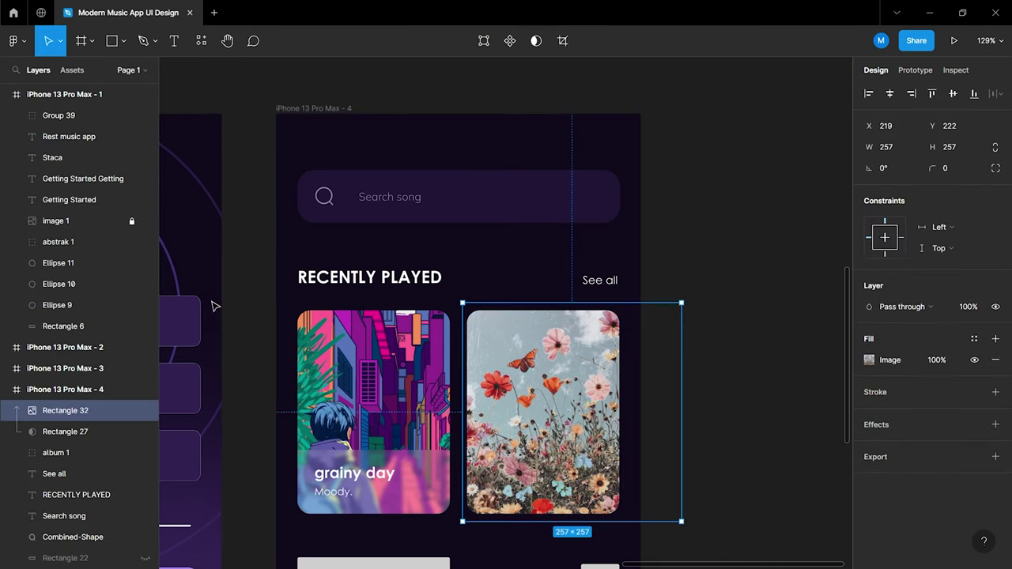
left_click(86, 431)
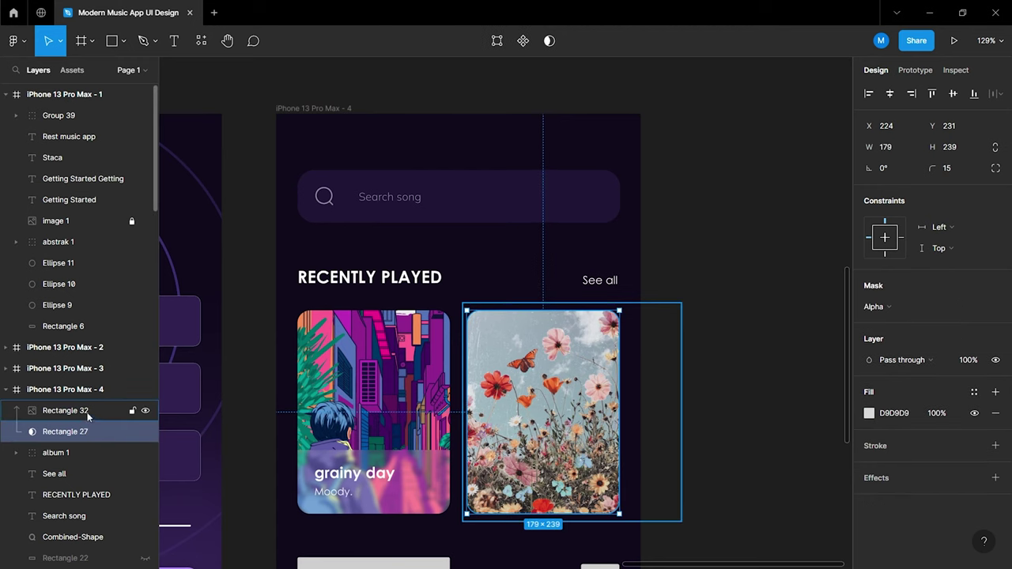
left_click(87, 411, "shift")
key("ctrl+g")
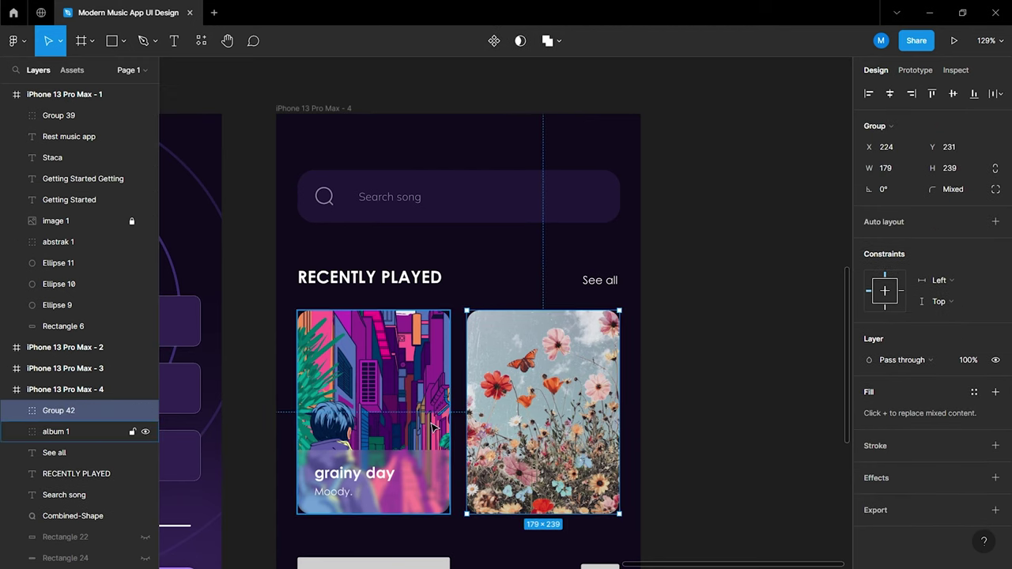
Make the hidden Rectangles 22 and 24 visible again
scroll(433, 427, "down", 3)
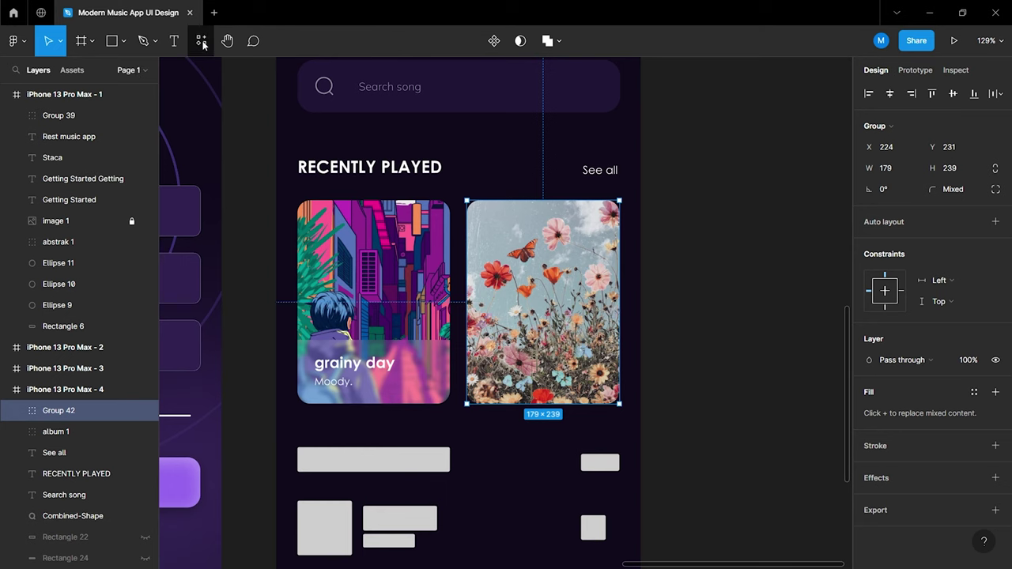
scroll(111, 448, "down", 3)
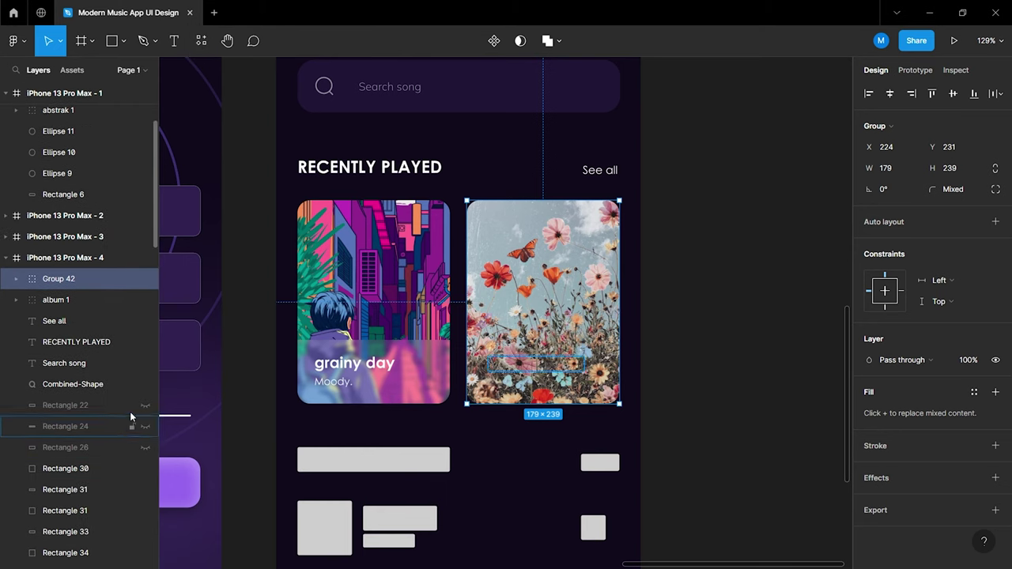
left_click(144, 405)
left_click(144, 426)
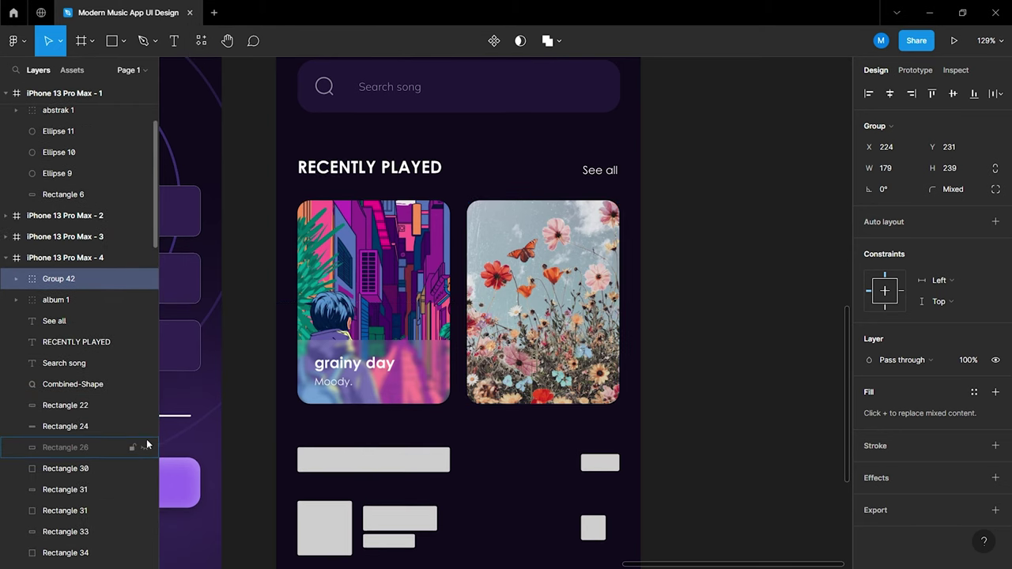
scroll(350, 210, "up", 5)
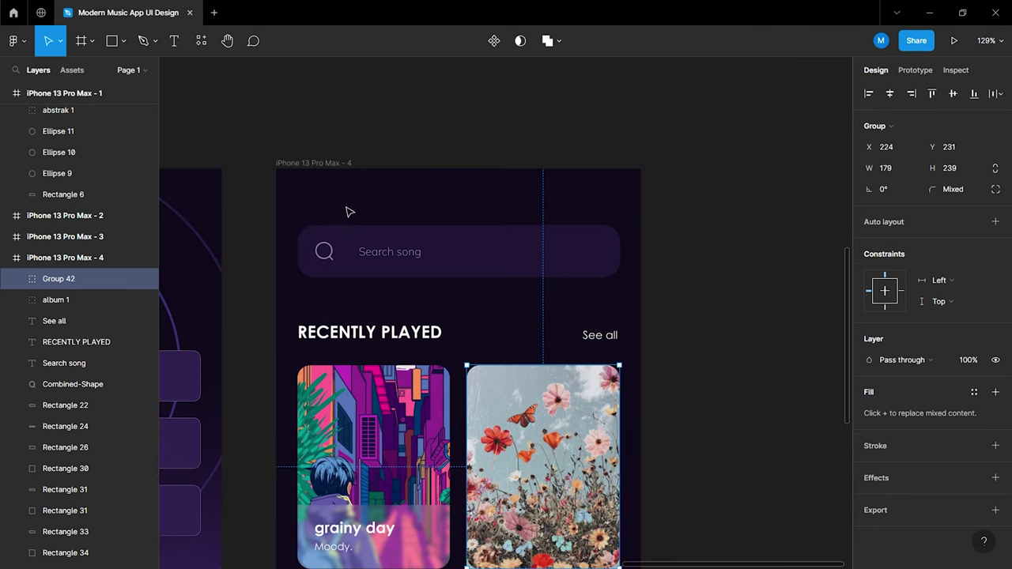
Stack Rectangles 22–26 above the flower image in iPhone 13 Pro Max - 4
left_click(328, 165)
left_click(673, 381)
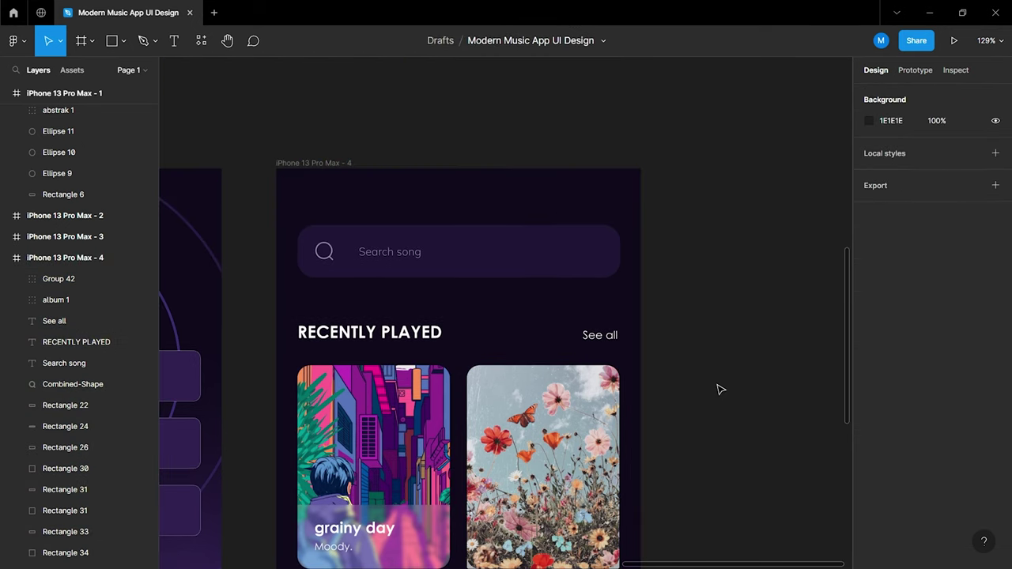
scroll(513, 441, "down", 5)
left_click(83, 405)
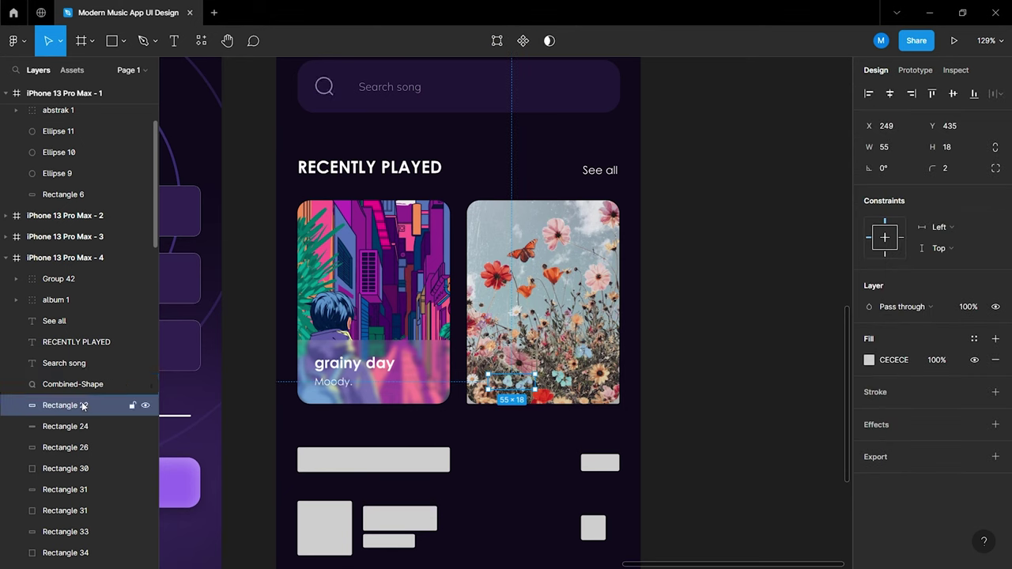
left_click(77, 439, "shift")
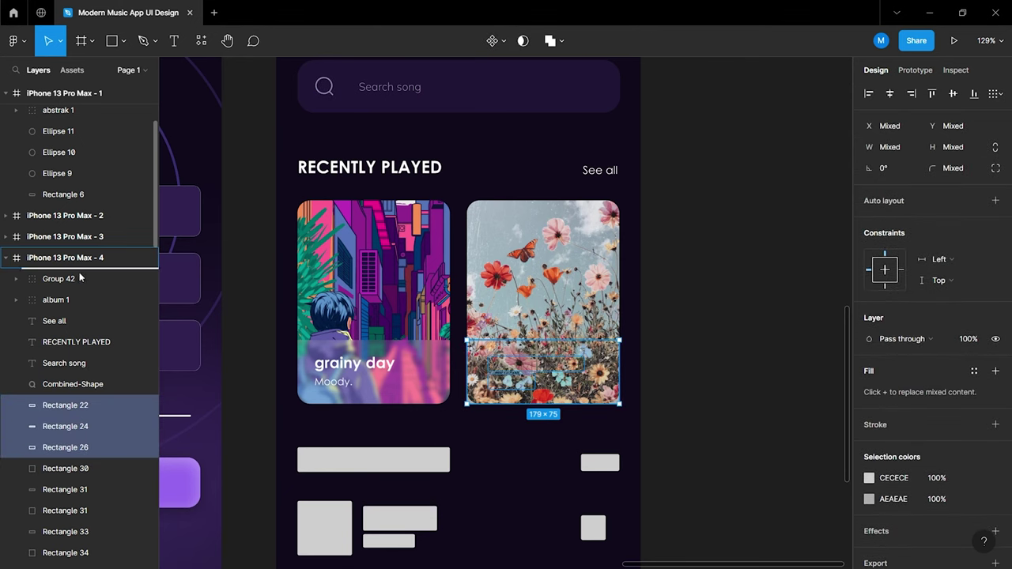
left_click_drag(80, 276, 80, 276)
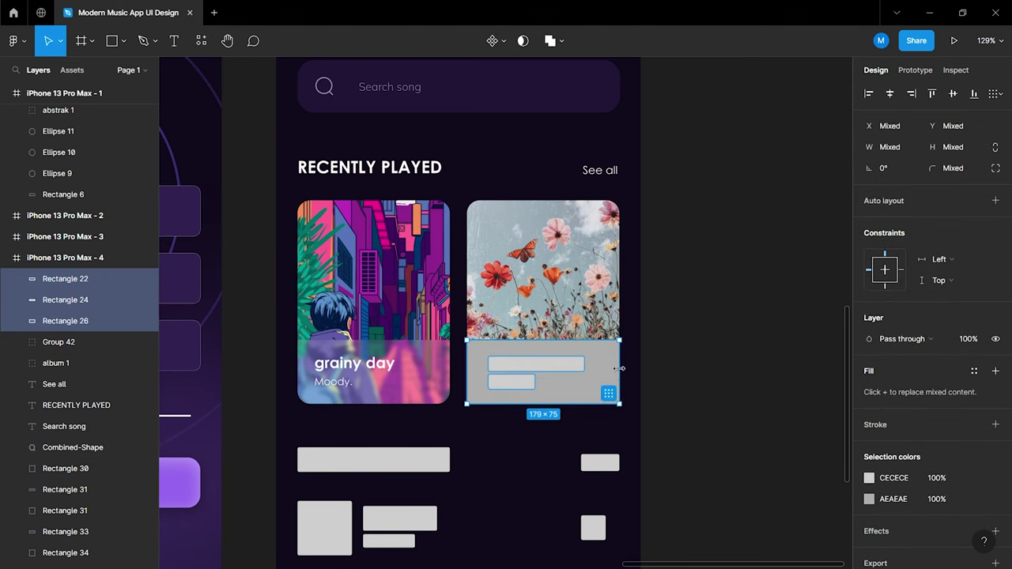
left_click(419, 380)
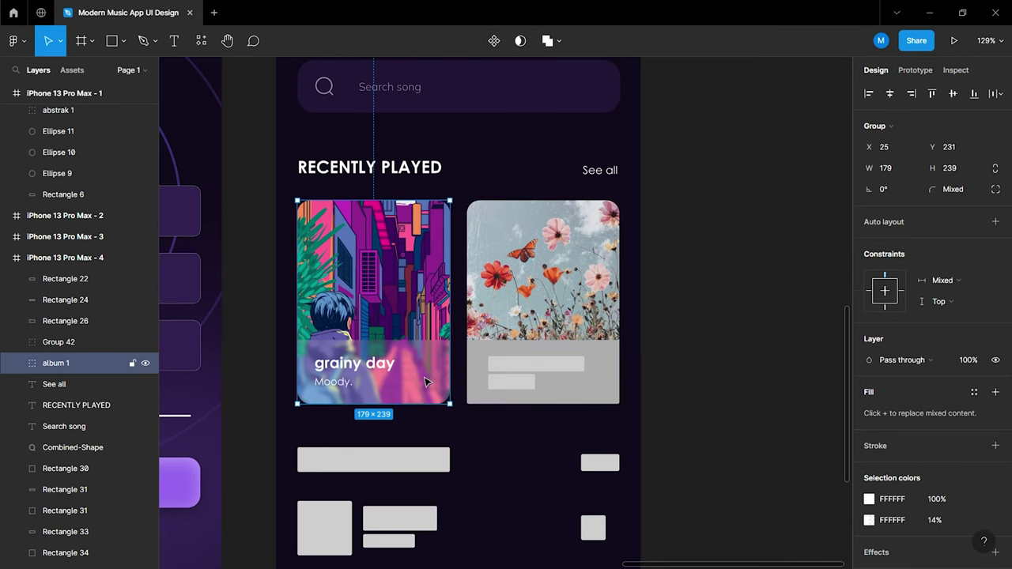
Check the grainy day panel's blur, then fill the flower card's lower panel white (FFFFFF)
double_click(425, 382)
left_click(869, 467)
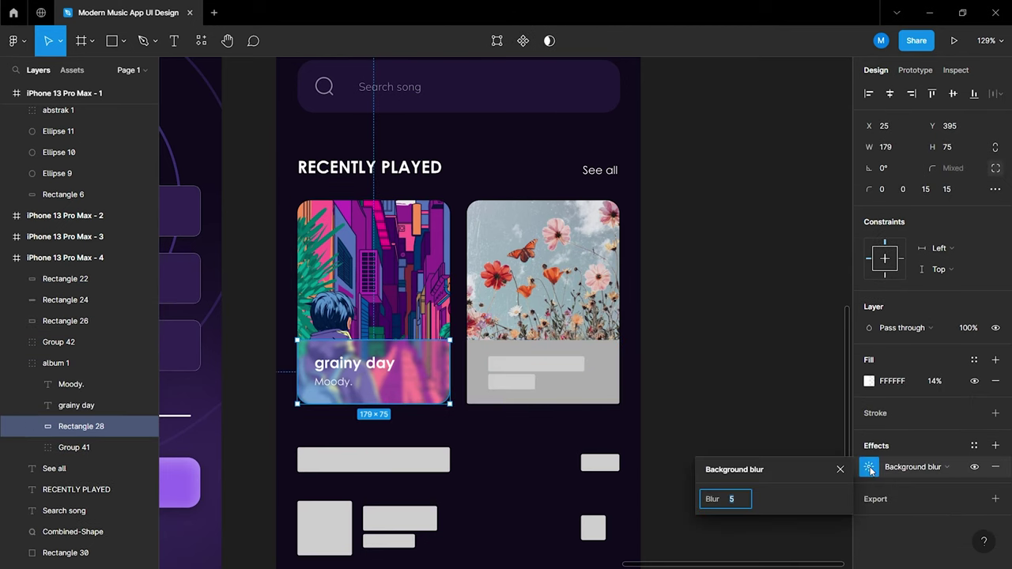
left_click(749, 430)
left_click(616, 391)
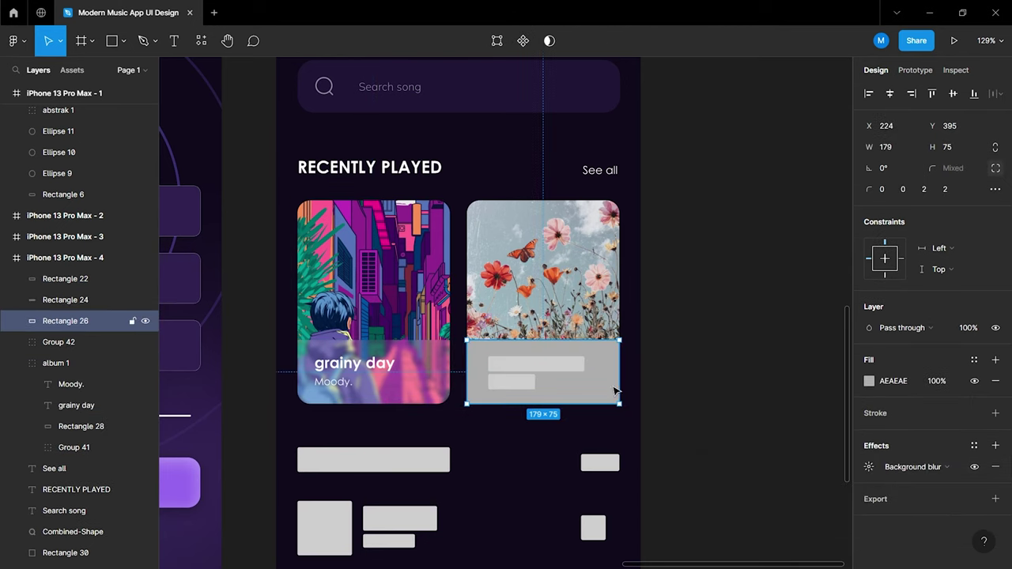
left_click(868, 390)
left_click(869, 381)
left_click_drag(799, 312, 696, 240)
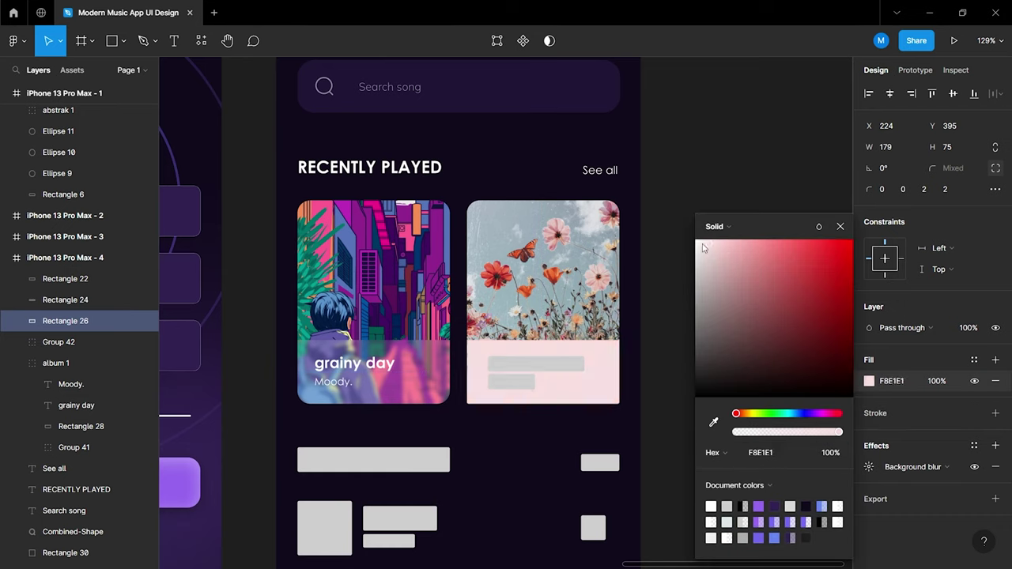
Give the white panel a background blur of 5 and a translucent fill opacity
left_click(869, 467)
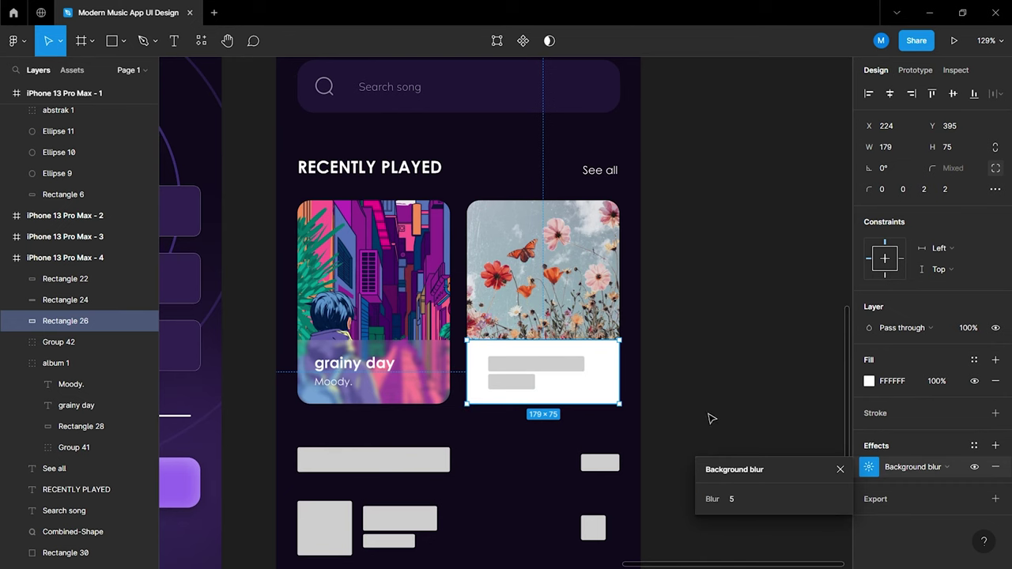
left_click(920, 407)
type("10")
key("Return")
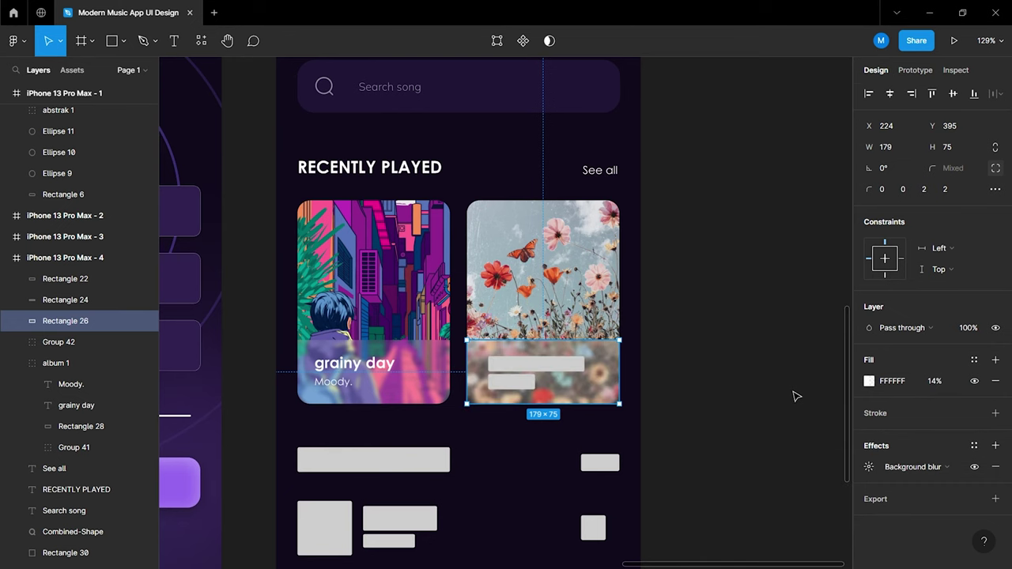
left_click(796, 395)
scroll(458, 400, "up", 3)
scroll(532, 377, "up", 3)
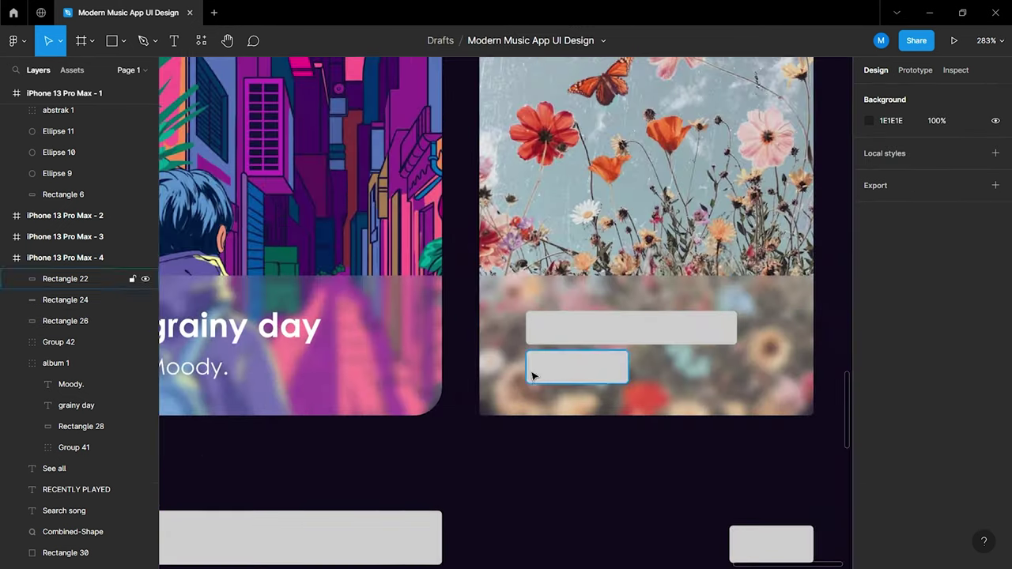
Add a 'Bloom' title text on the flower card
left_click(291, 336)
double_click(285, 338)
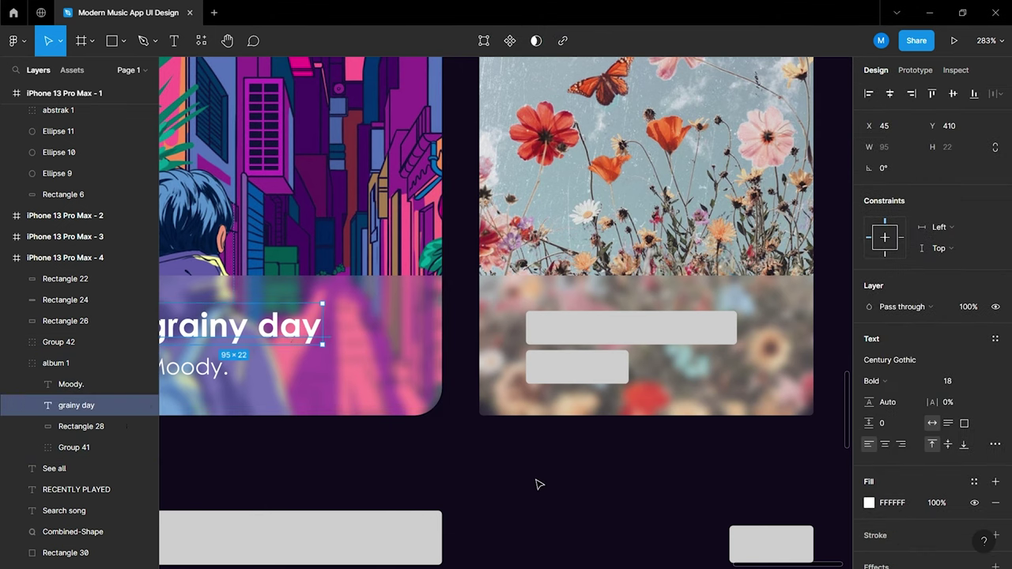
left_click(498, 470)
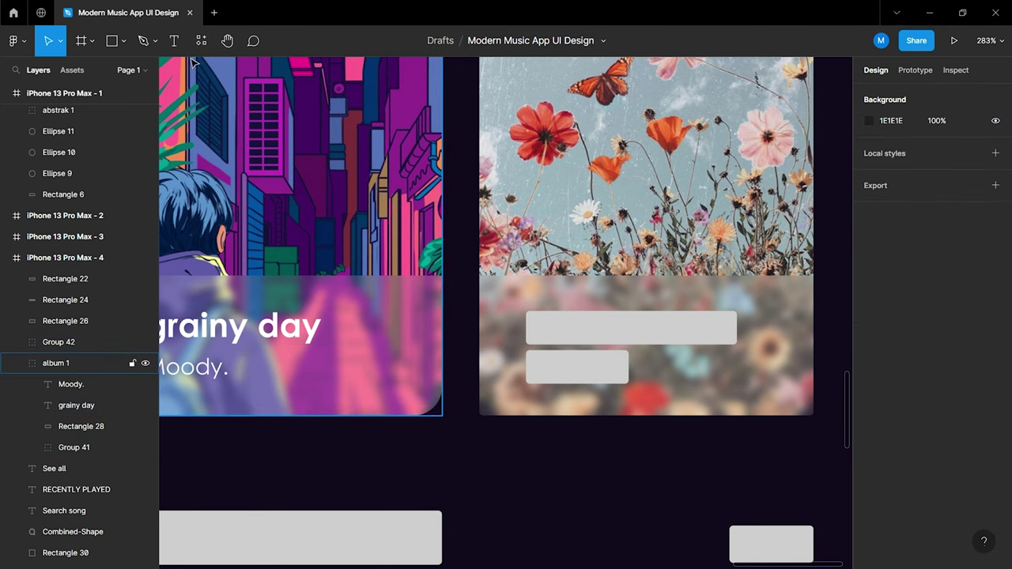
key("t")
left_click(559, 321)
type("Bloom")
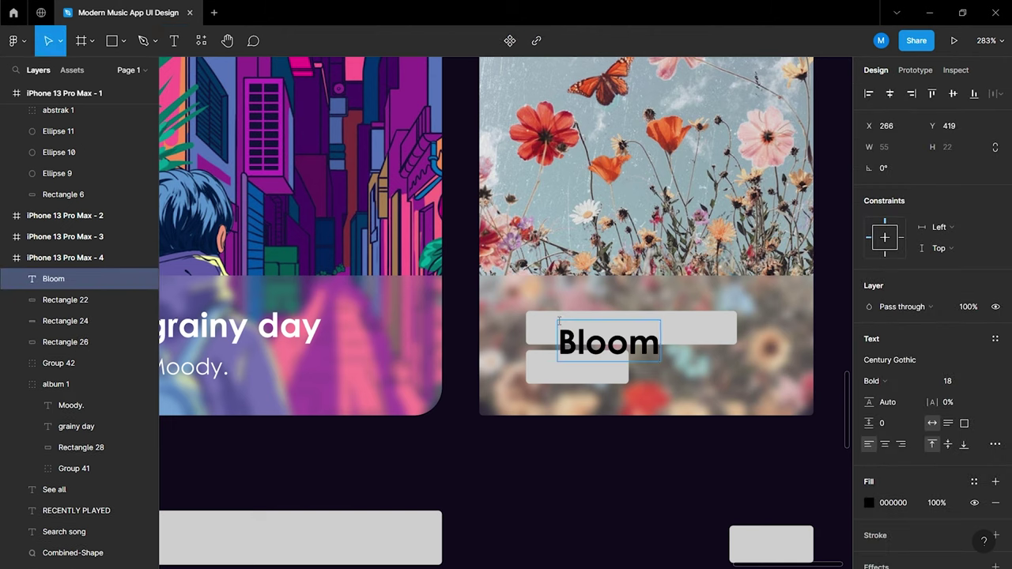
key("ctrl+a")
key("Escape")
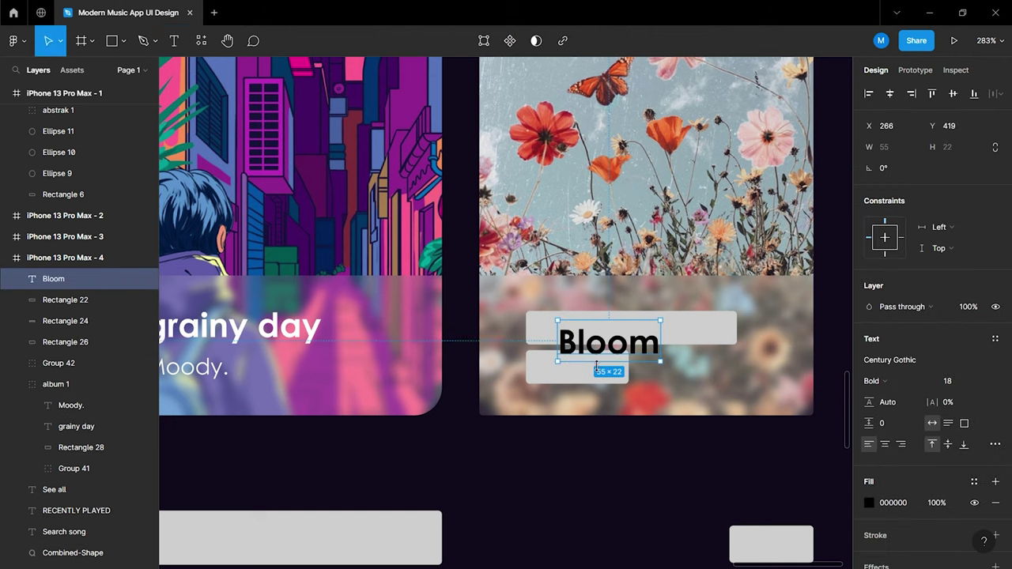
Make the Bloom title white and position it on the upper grey bar's left edge
left_click(869, 504)
left_click_drag(763, 359, 694, 237)
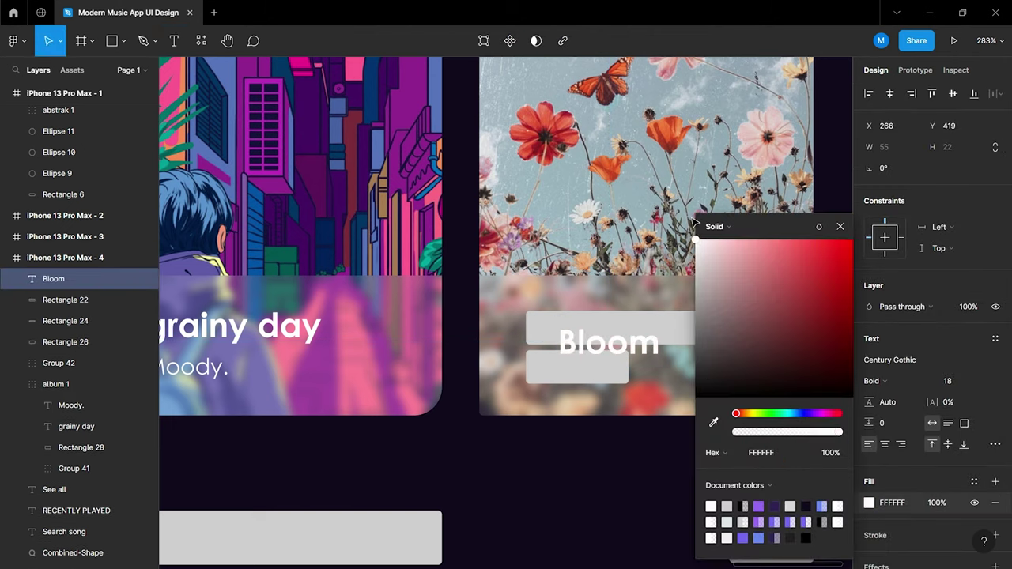
key("Escape")
scroll(673, 380, "up", 3)
scroll(605, 330, "up", 3)
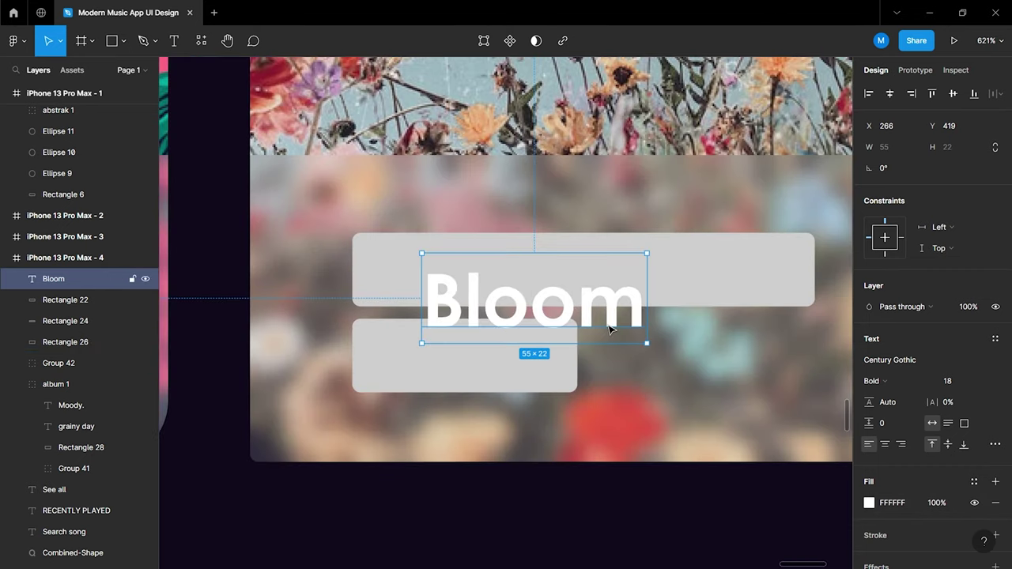
left_click_drag(513, 285, 466, 279)
left_click(614, 280, "shift")
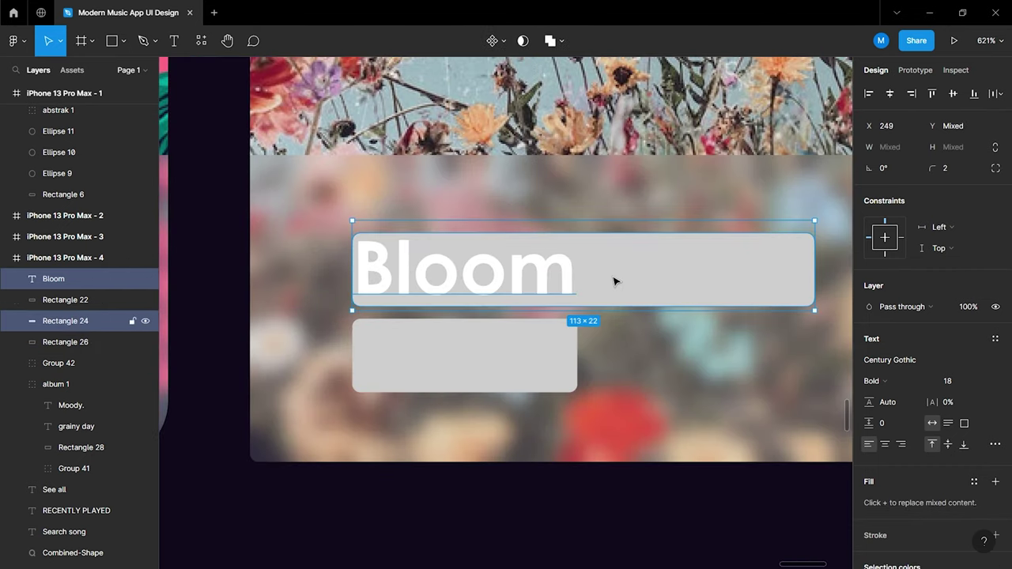
left_click(952, 96)
key("ctrl+z")
left_click(664, 524)
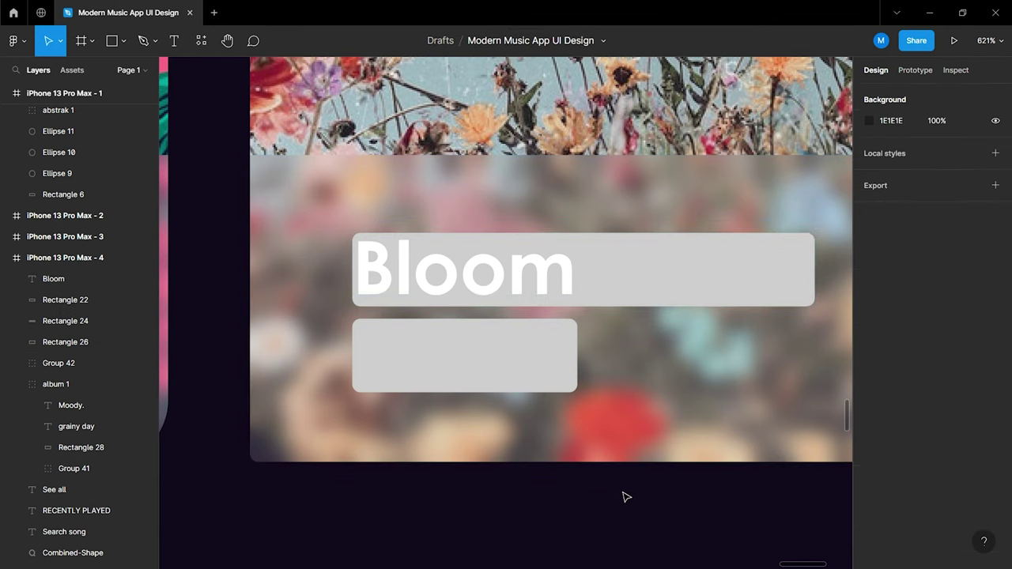
Copy Bloom onto the lower grey bar and replace its text with the artist name
left_click(506, 285)
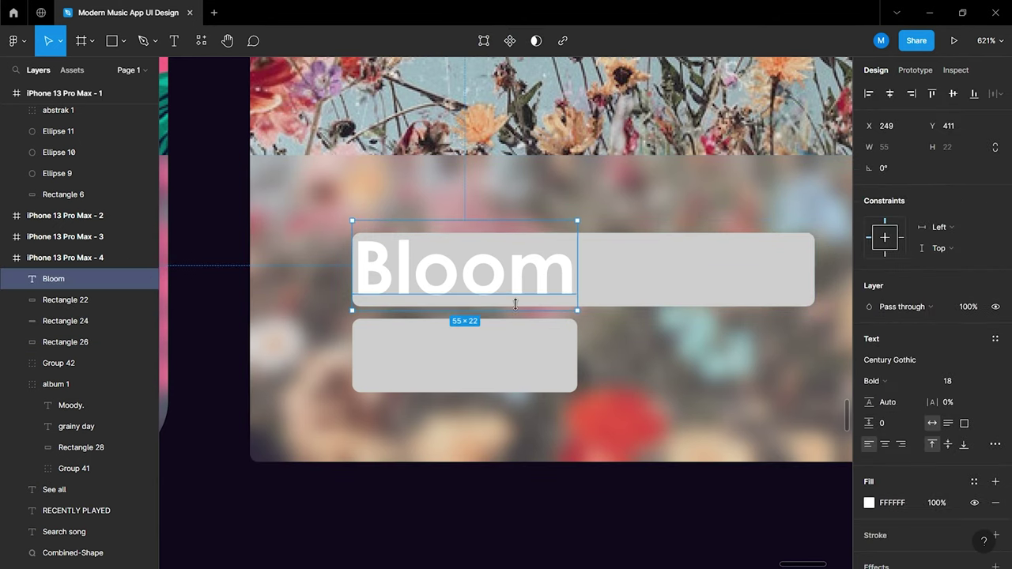
left_click_drag(515, 304, 508, 376)
double_click(505, 376)
type("Troye sivan")
key("ctrl+a")
left_click(589, 356)
key("BackSpace")
type("S")
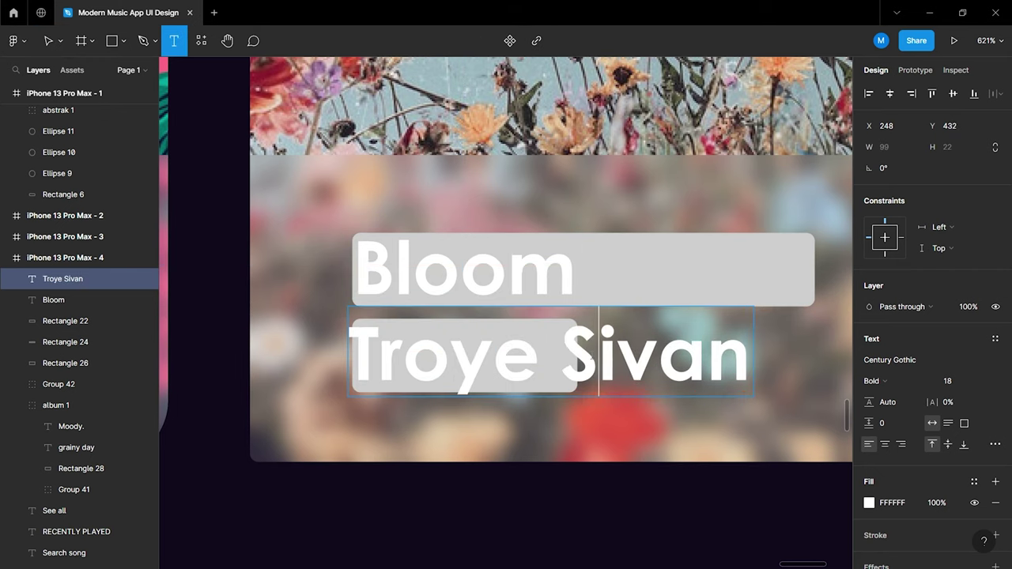
Set the artist name to size 12, Regular weight, and nudge it slightly lower
key("ctrl+a")
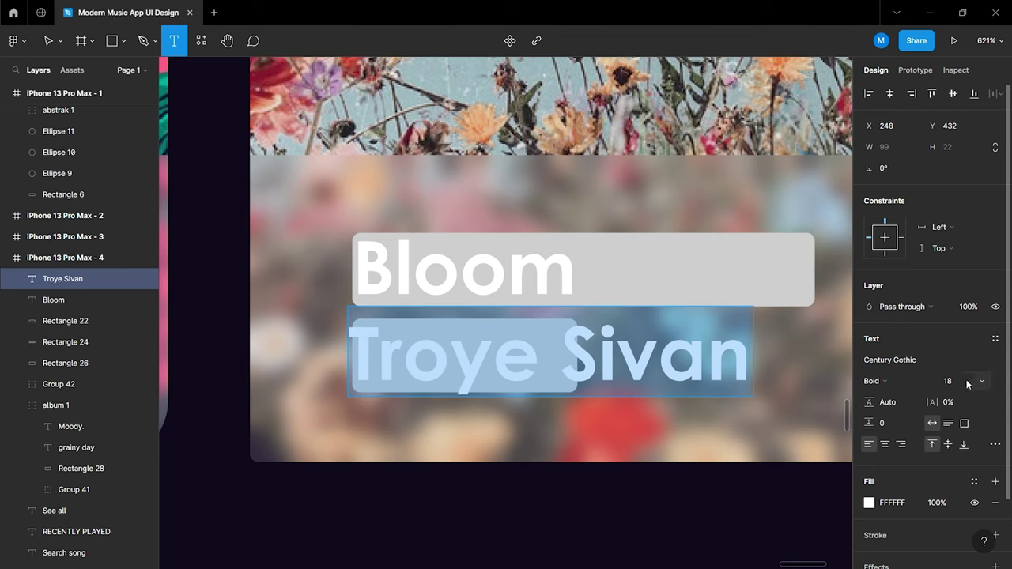
type("12")
key("Return")
left_click(874, 381)
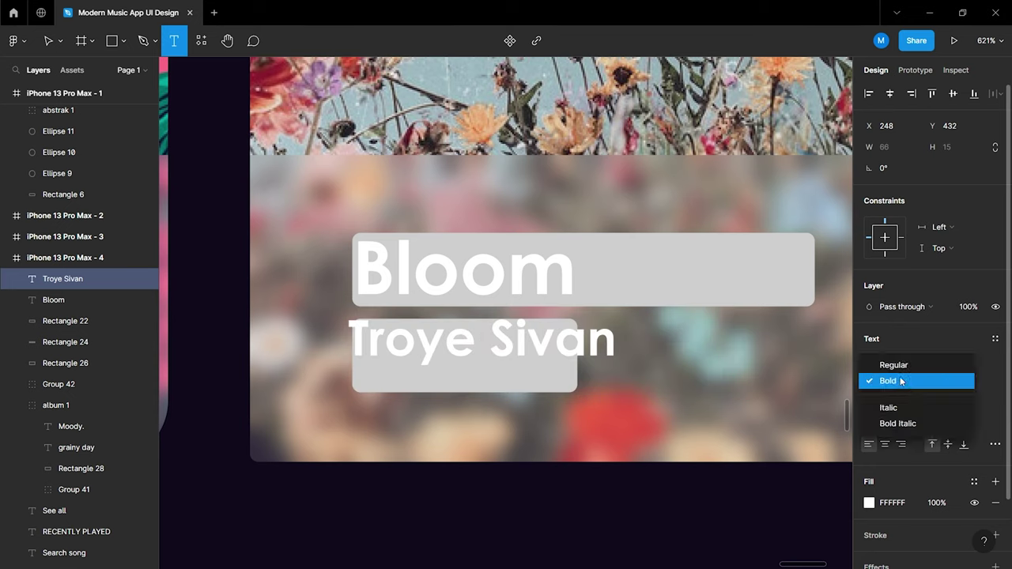
left_click(878, 361)
key("Escape")
key("Escape")
left_click_drag(558, 355, 607, 375)
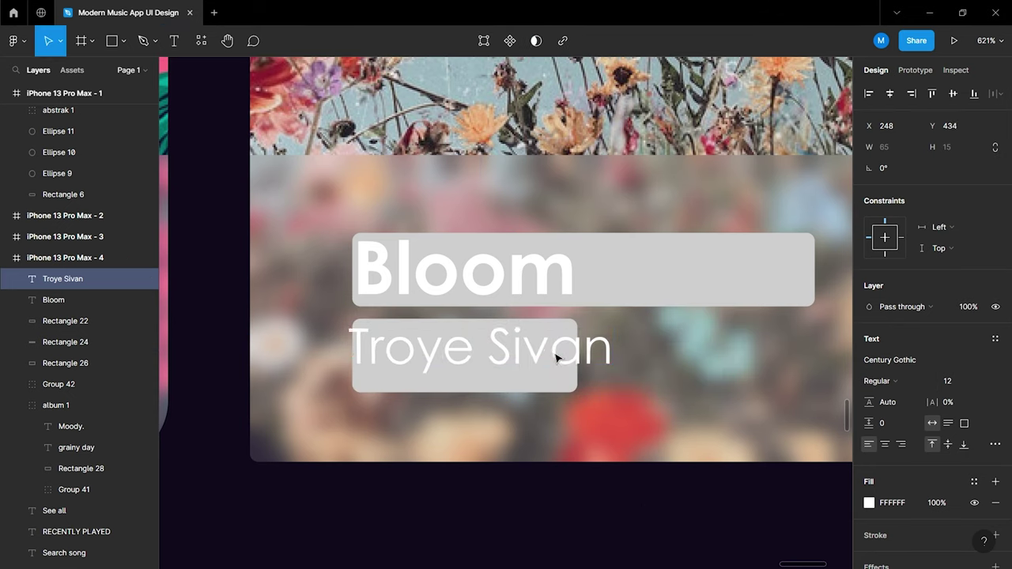
Delete the two grey placeholder bars behind the title and artist name
left_click(677, 289)
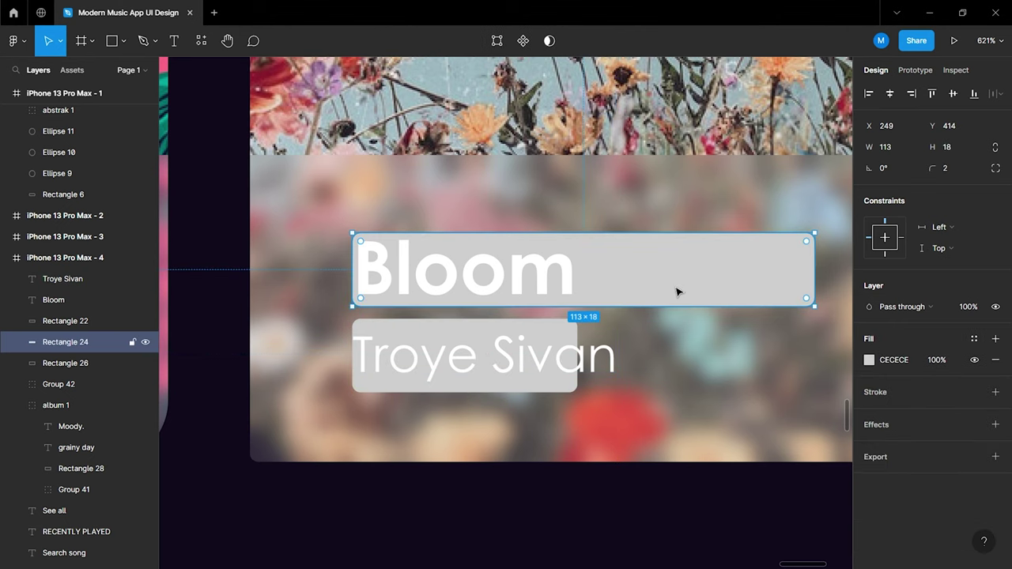
key("Delete")
left_click(553, 389)
key("Delete")
scroll(553, 388, "down", 5)
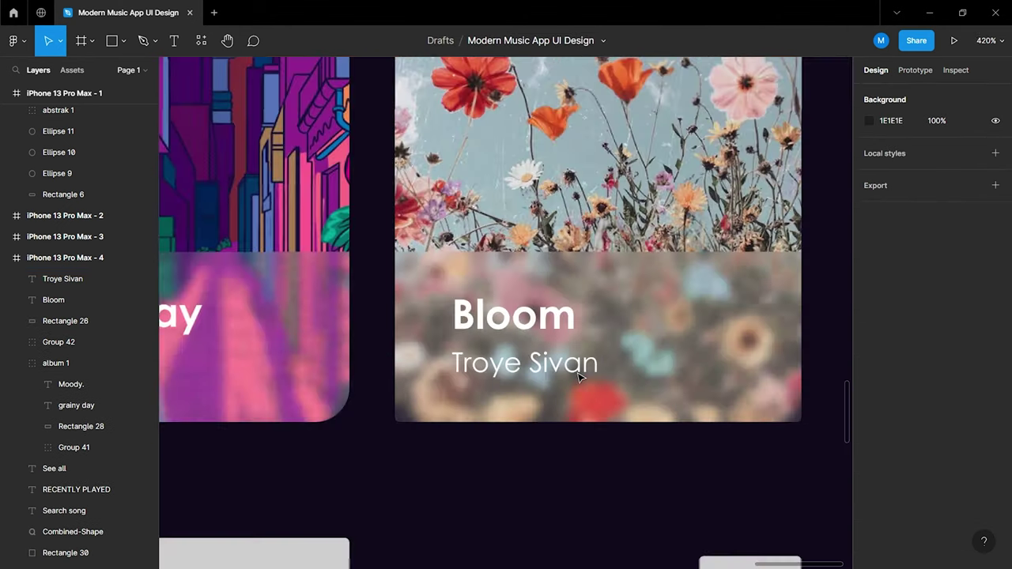
scroll(558, 403, "down", 5)
scroll(562, 425, "down", 3)
scroll(562, 425, "up", 3)
scroll(546, 415, "down", 2)
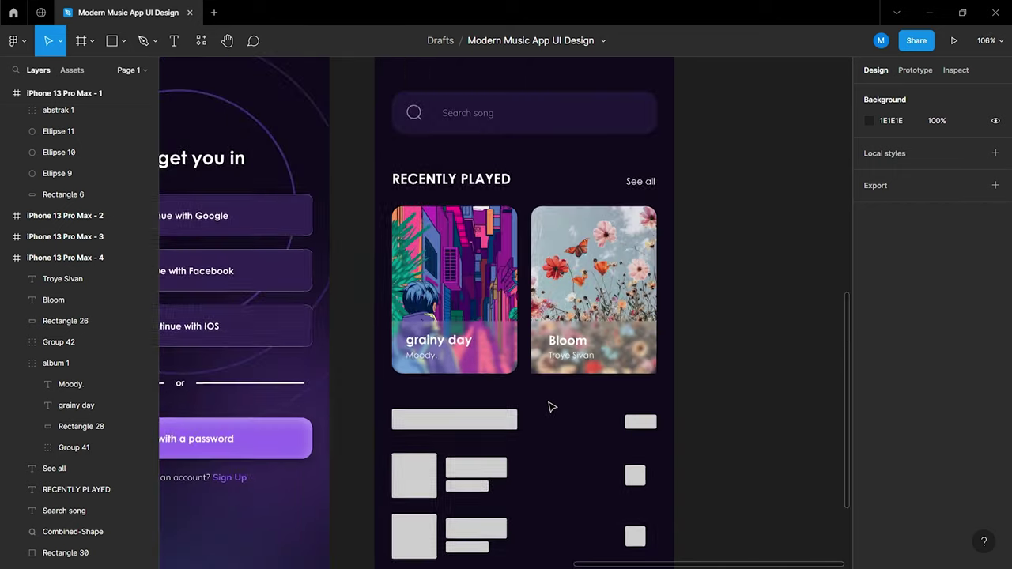
Duplicate the RECENTLY PLAYED heading and See all label down to the recommendations area
left_click(433, 173)
left_click(642, 183, "shift")
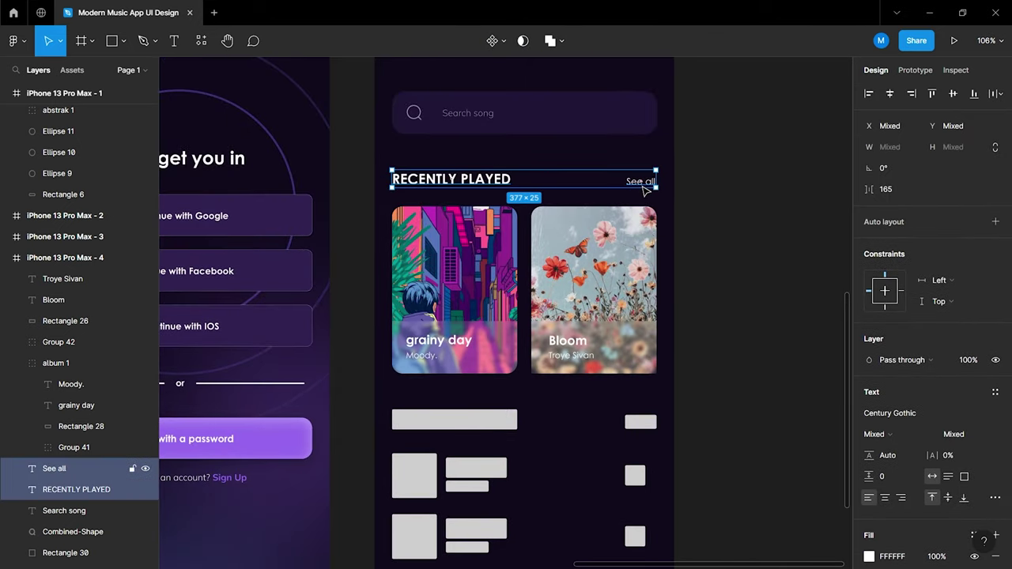
left_click_drag(623, 183, 611, 429)
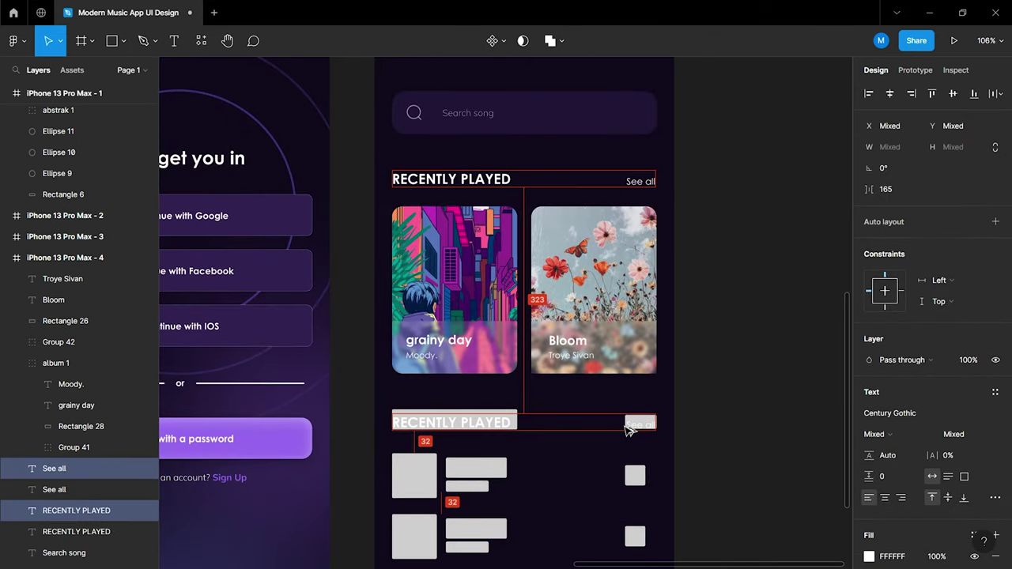
scroll(420, 422, "up", 3)
scroll(427, 427, "up", 3)
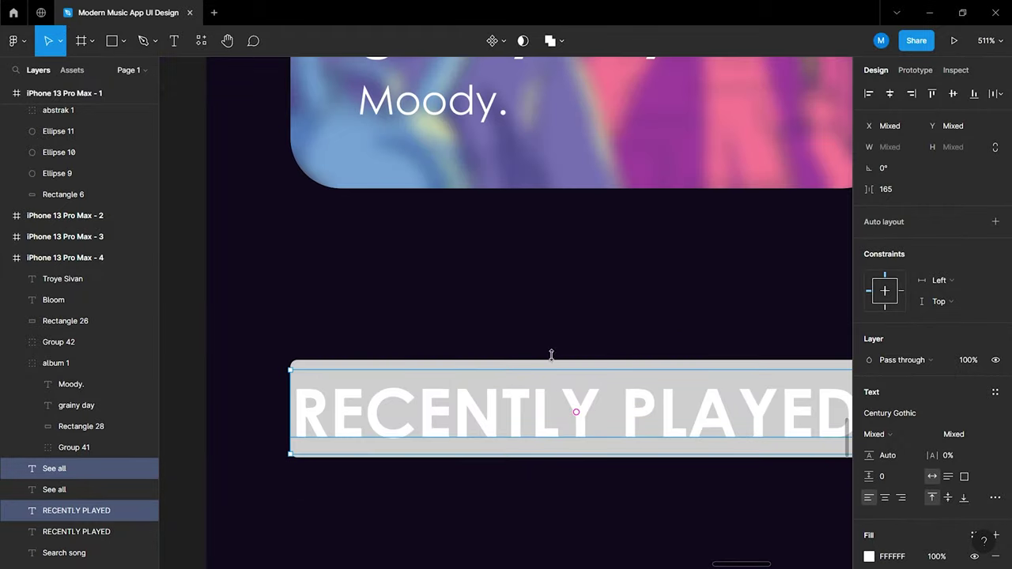
left_click(554, 336)
Rename the copied heading to RECOMENDATIONS
double_click(540, 396)
type("RECOMENDATIONS")
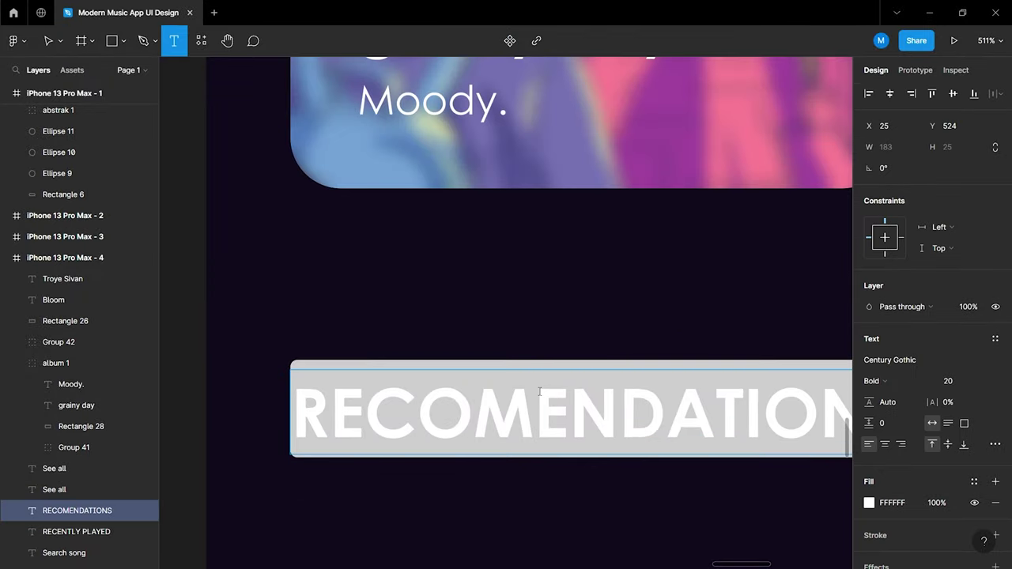
scroll(540, 391, "down", 5)
left_click(696, 458)
key("Escape")
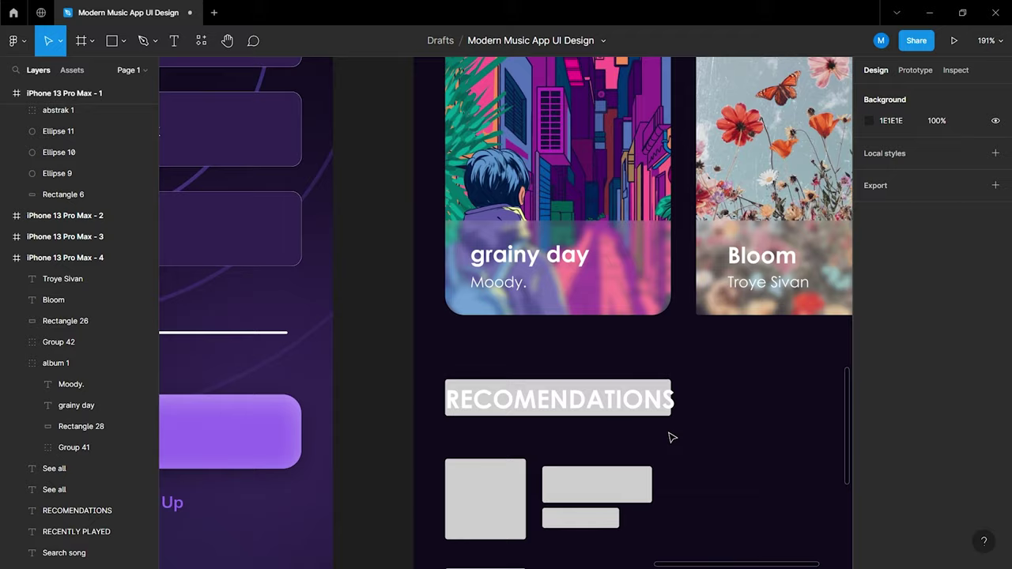
scroll(632, 427, "up", 4)
left_click(605, 378)
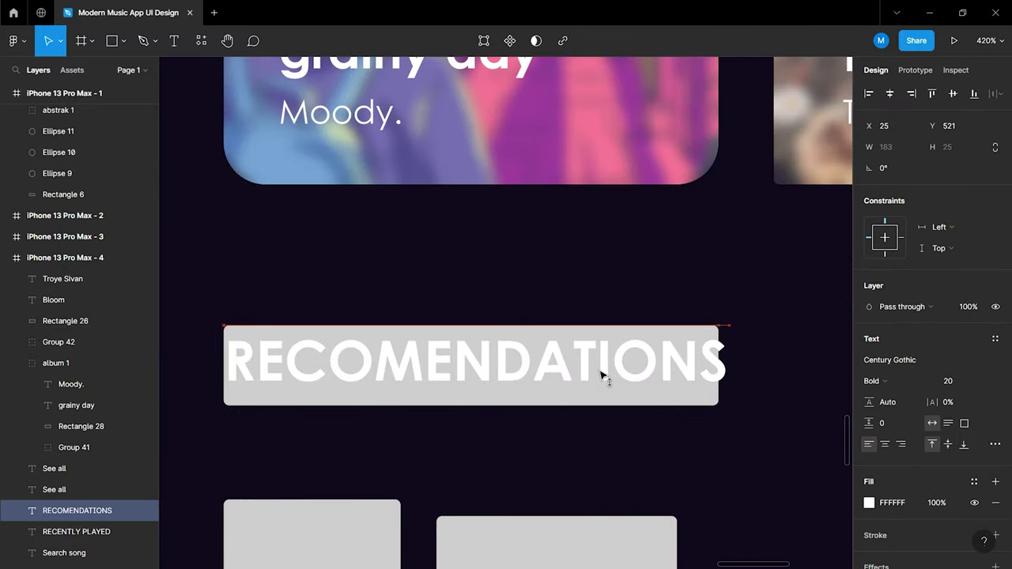
left_click(642, 451)
Delete the grey placeholder box behind the RECOMENDATIONS heading
left_click(603, 331)
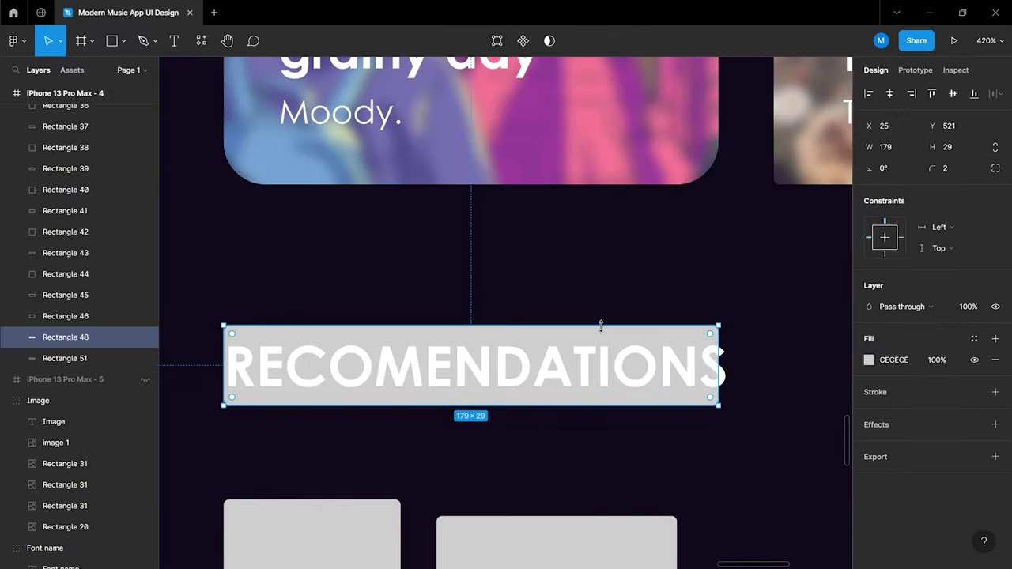
key("Delete")
scroll(646, 482, "down", 2)
scroll(646, 482, "down", 4)
scroll(490, 472, "up", 4)
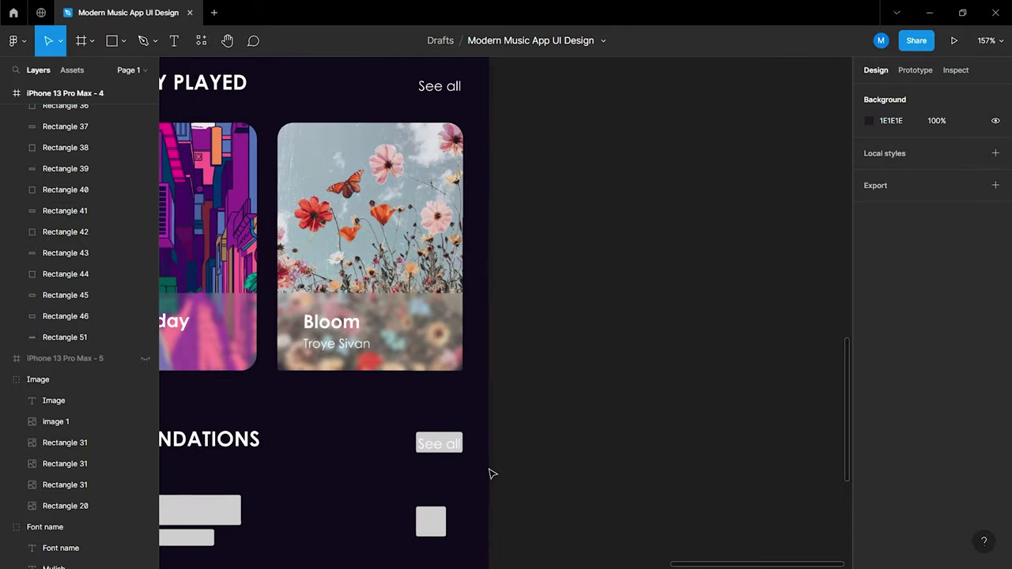
scroll(409, 452, "up", 3)
scroll(498, 390, "up", 3)
Align the copied See all label with its grey box, then delete that box
left_click(506, 392)
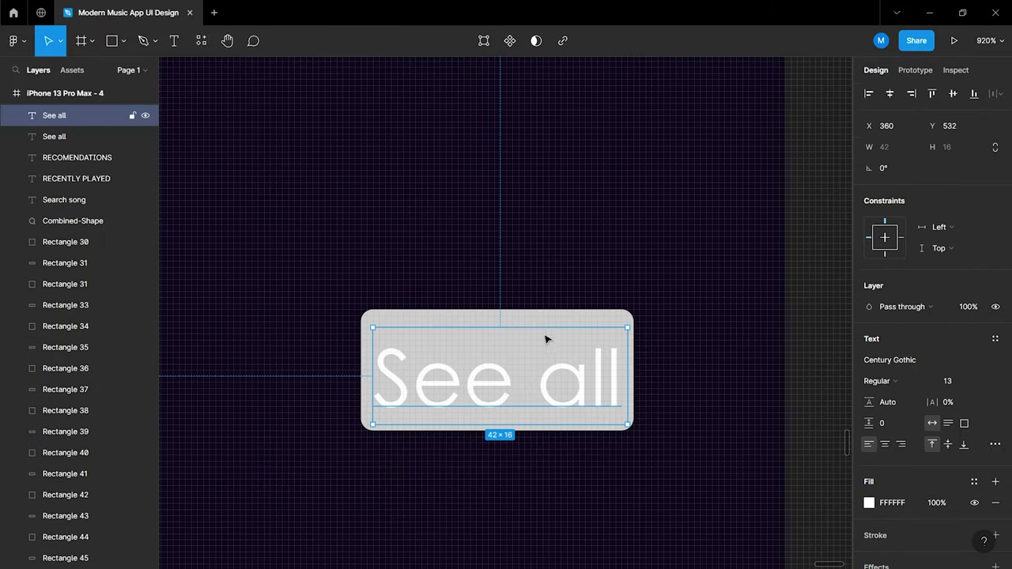
left_click(556, 324, "shift")
left_click(932, 93)
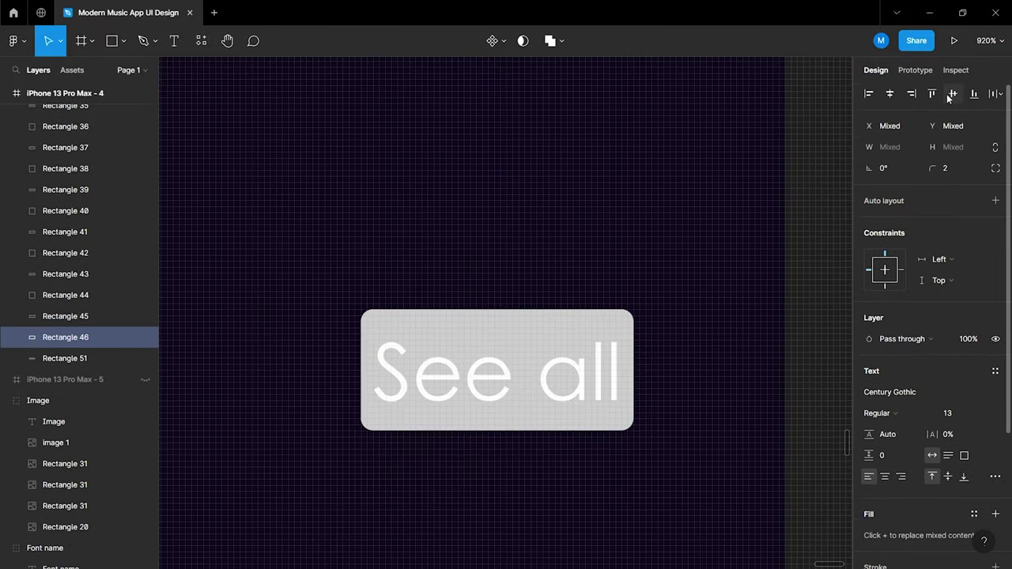
left_click(806, 277)
left_click(564, 315)
key("Delete")
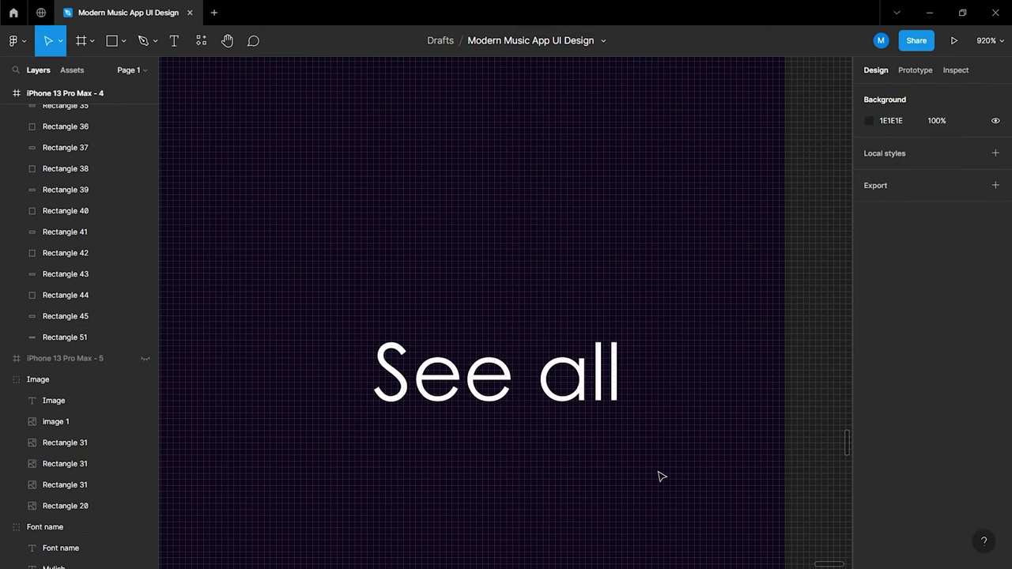
scroll(658, 474, "down", 2)
scroll(658, 475, "down", 5)
scroll(661, 476, "up", 2)
scroll(661, 477, "down", 4)
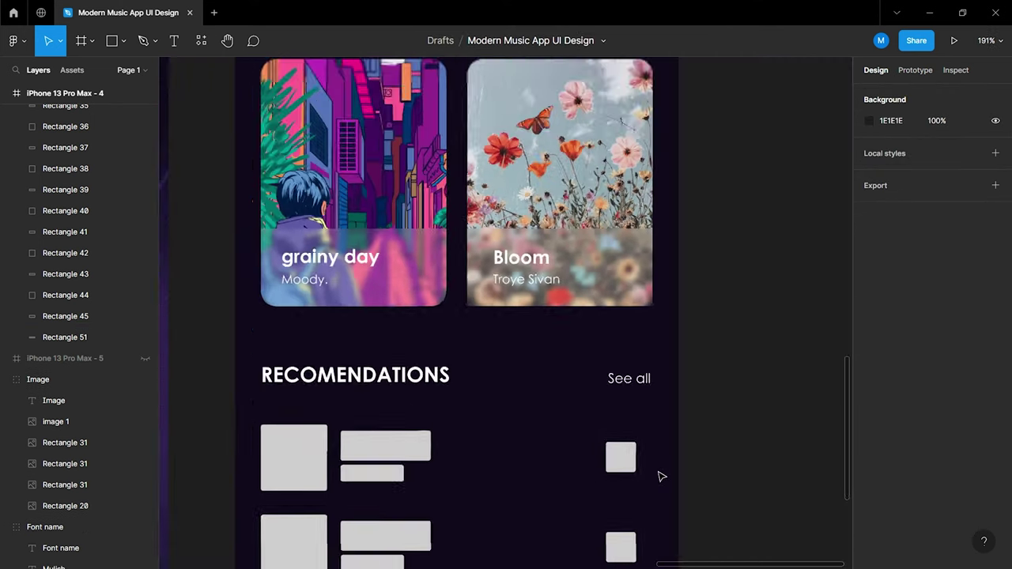
scroll(656, 476, "down", 2)
scroll(641, 474, "down", 2)
scroll(641, 474, "left", 2)
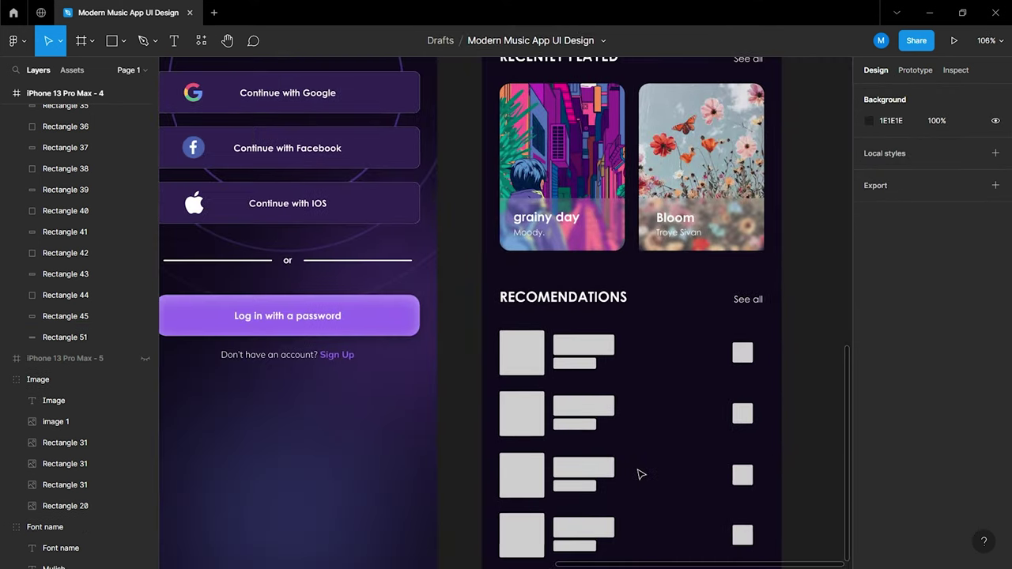
Give all four recommendation thumbnail squares a corner radius of 8
left_click(535, 368)
left_click(954, 169)
type("8")
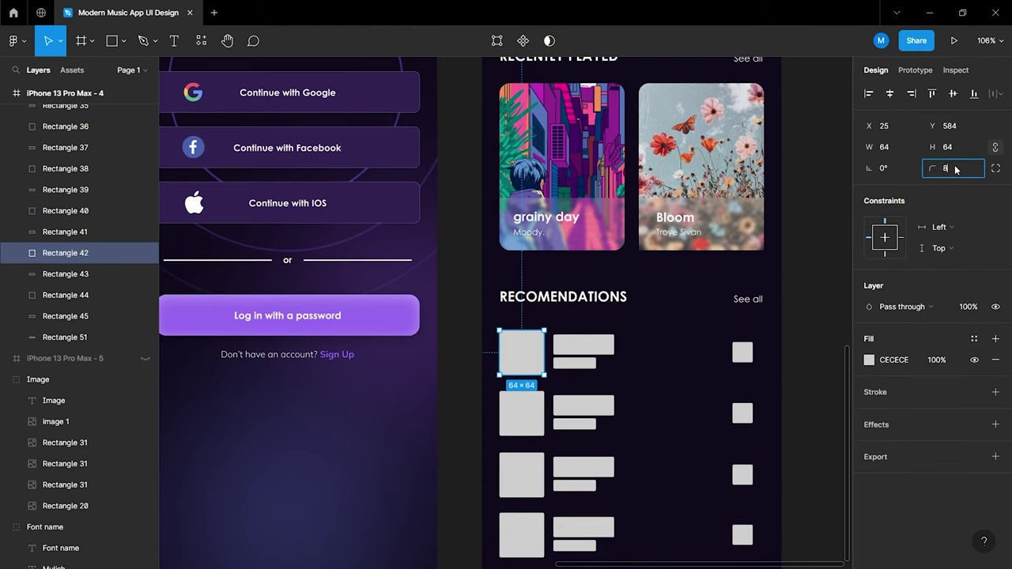
left_click(658, 339)
scroll(655, 339, "down", 3)
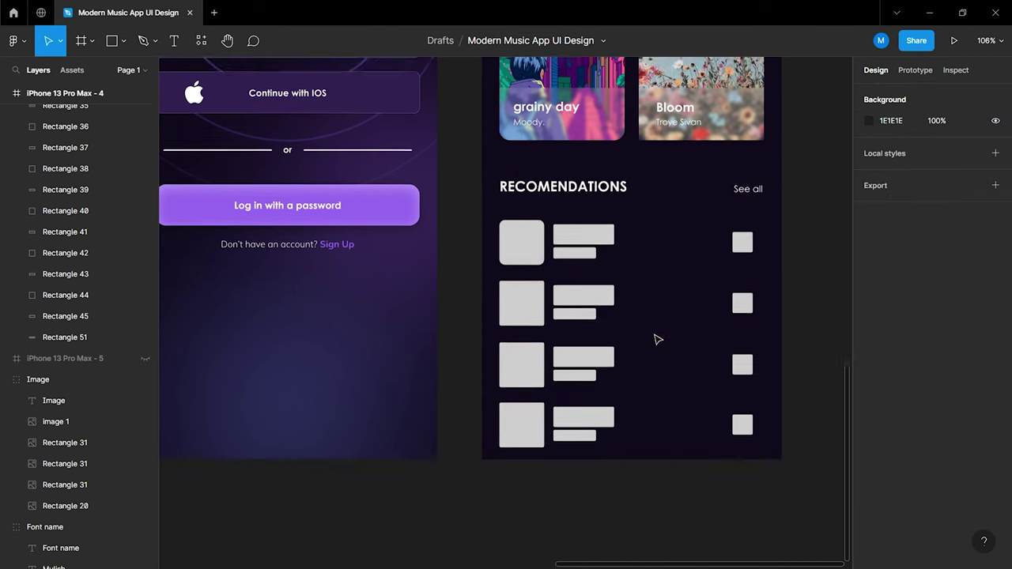
scroll(654, 338, "down", 2)
left_click(536, 270)
left_click(525, 310, "shift")
left_click(521, 368, "shift")
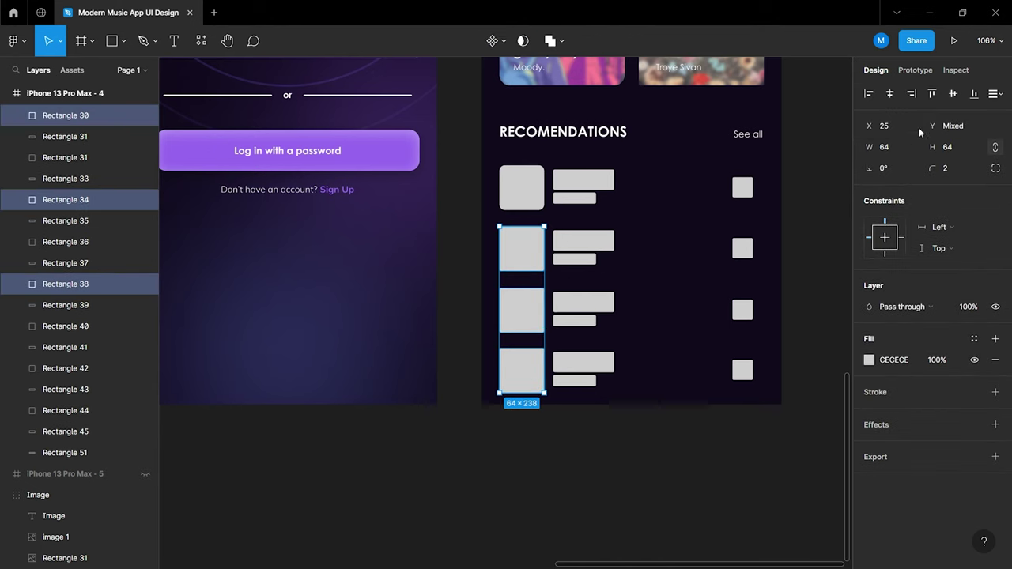
key("Return")
left_click(688, 226)
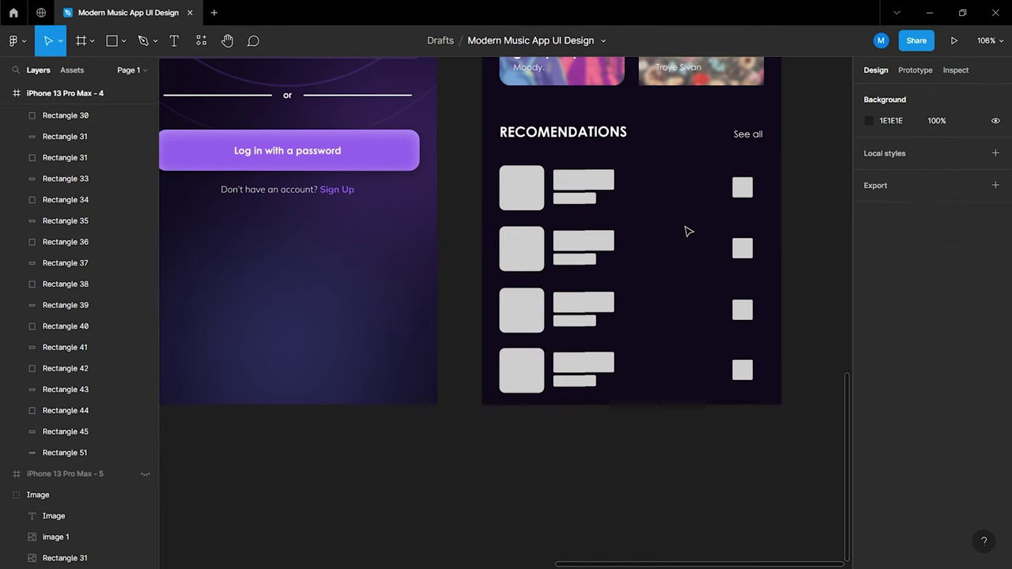
scroll(687, 230, "down", 5)
scroll(687, 230, "up", 5)
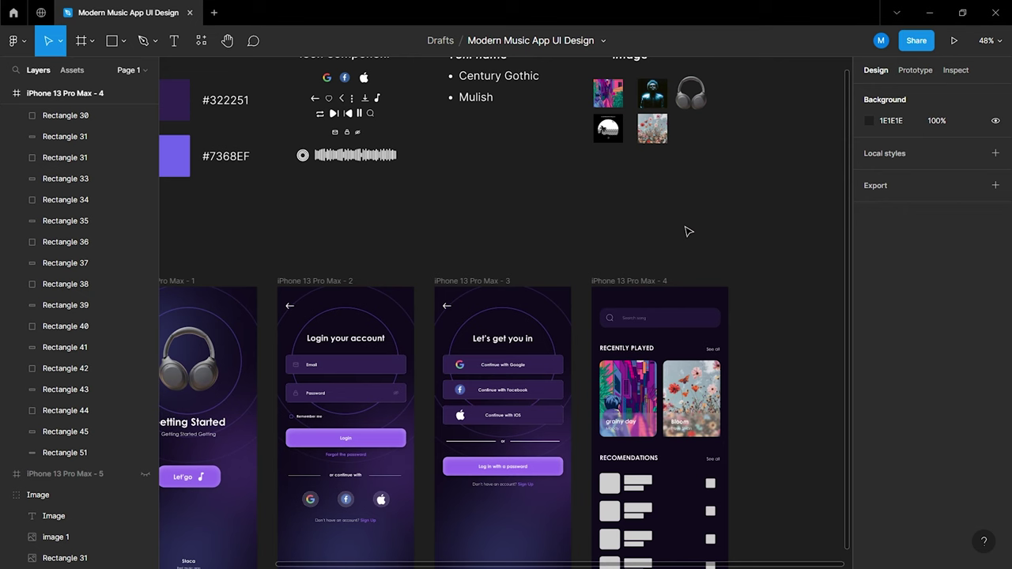
Move the grainy day artwork over the first thumbnail, with the square layered just below it
left_click(613, 101)
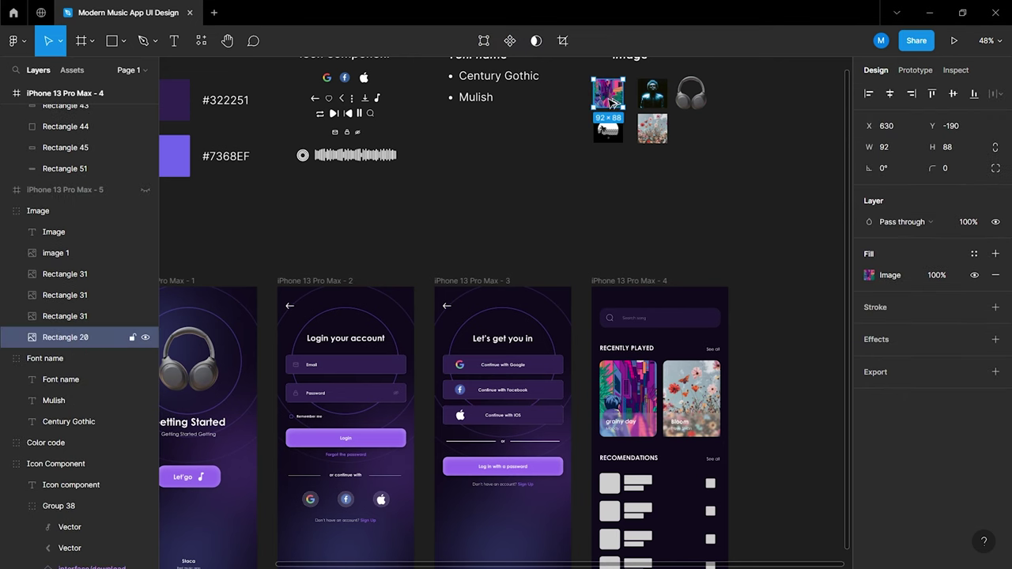
left_click_drag(613, 101, 648, 345)
scroll(648, 346, "up", 5)
scroll(648, 346, "down", 3)
left_click(573, 295)
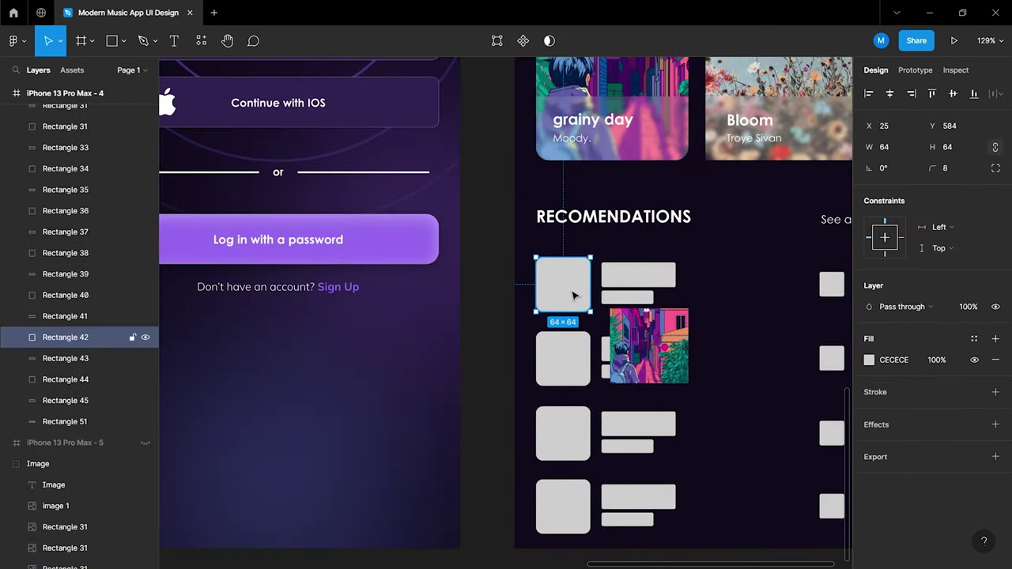
mouse_move(75, 296)
left_mouse_down()
mouse_move(71, 187)
mouse_move(69, 379)
left_mouse_up()
left_click_drag(70, 419, 70, 421)
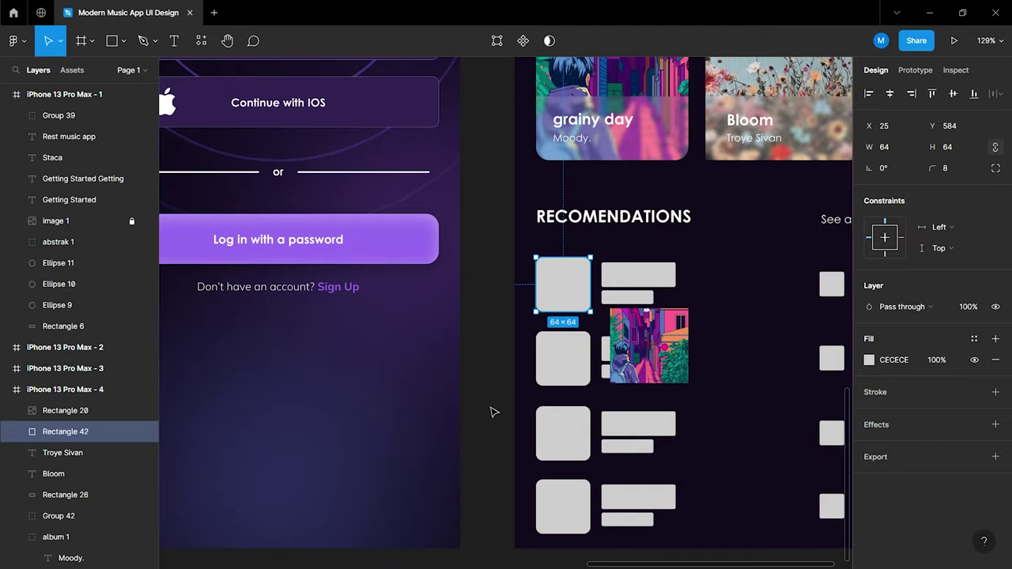
scroll(495, 411, "up", 5)
mouse_move(745, 347)
left_mouse_down()
mouse_move(610, 255)
mouse_move(611, 234)
left_mouse_up()
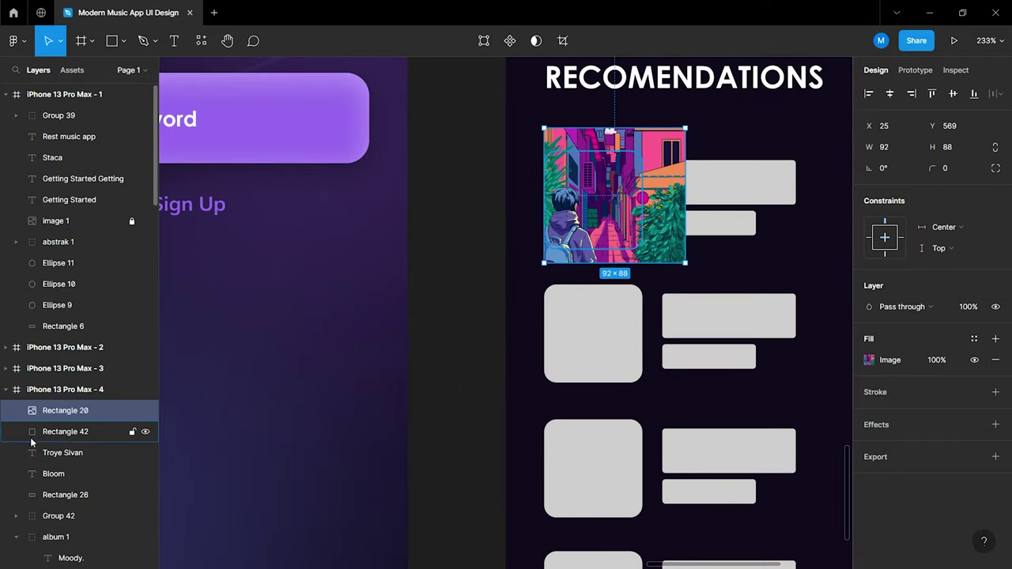
Use the first rounded square as a mask for the artwork and group them
left_click(70, 439)
left_click(536, 40)
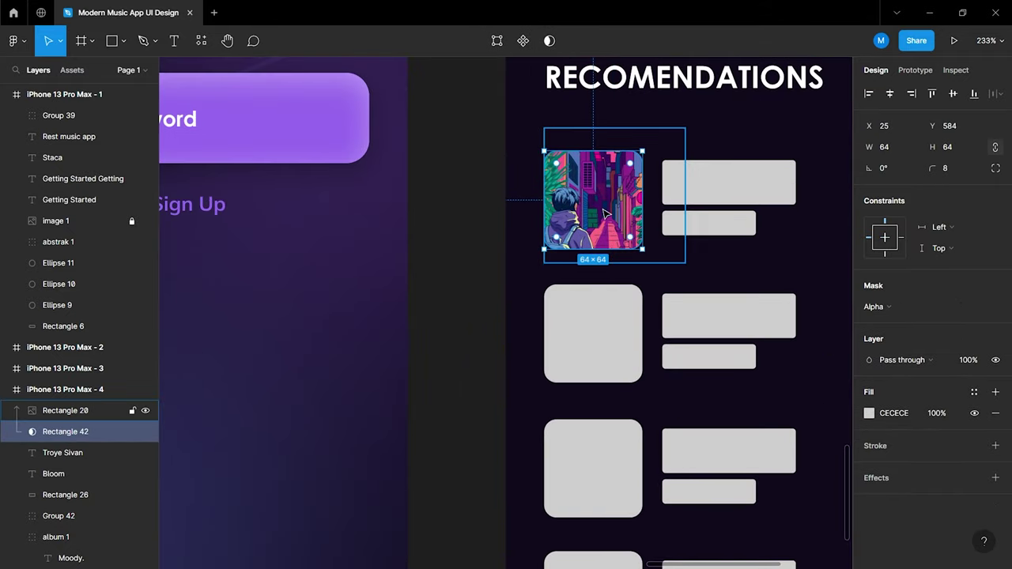
left_click(514, 255)
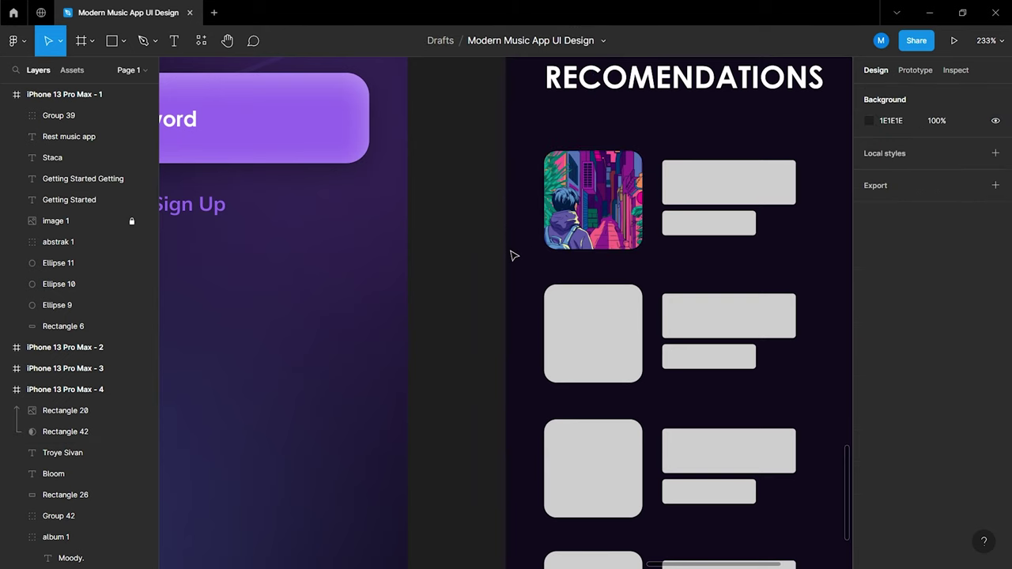
left_click_drag(532, 247, 566, 212)
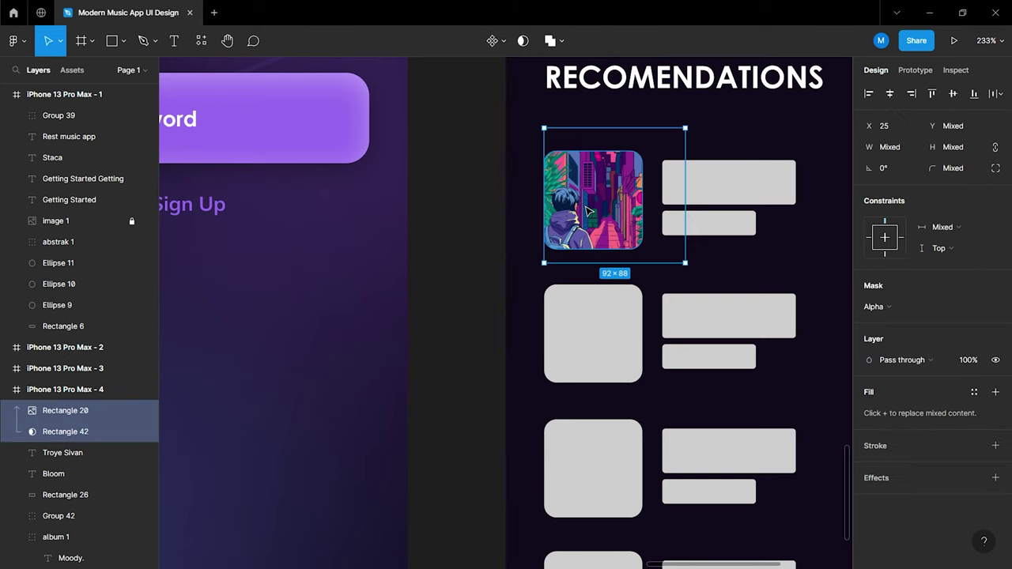
key("ctrl+g")
left_click(522, 281)
Pull the flower image out of the reference group into the home screen frame
scroll(582, 250, "down", 5, "ctrl")
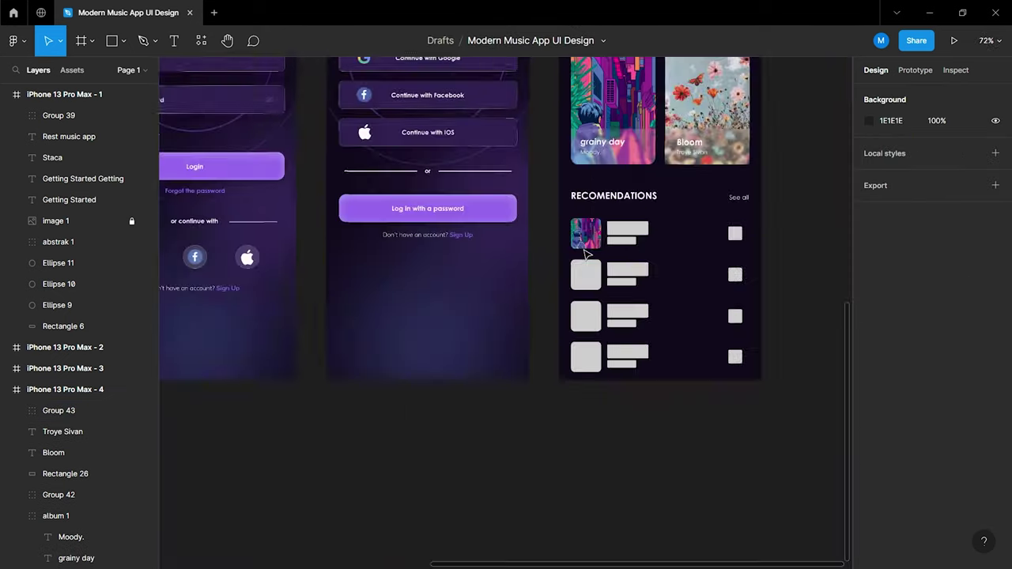
scroll(583, 250, "down", 3, "ctrl")
scroll(585, 254, "up", 2)
scroll(585, 255, "up", 4)
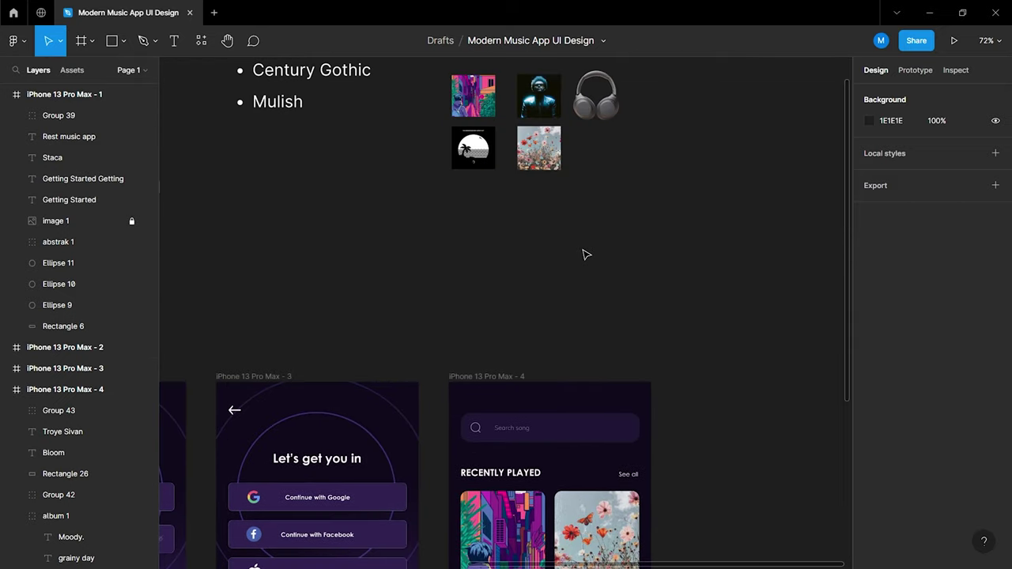
scroll(585, 255, "down", 3, "ctrl")
left_click(556, 181)
double_click(554, 186)
mouse_move(554, 186)
left_mouse_down()
mouse_move(546, 265)
mouse_move(564, 250)
mouse_move(603, 370)
left_mouse_up()
scroll(495, 366, "up", 5, "ctrl")
Clip the flower image to the second rounded thumbnail and group them
left_click(537, 309)
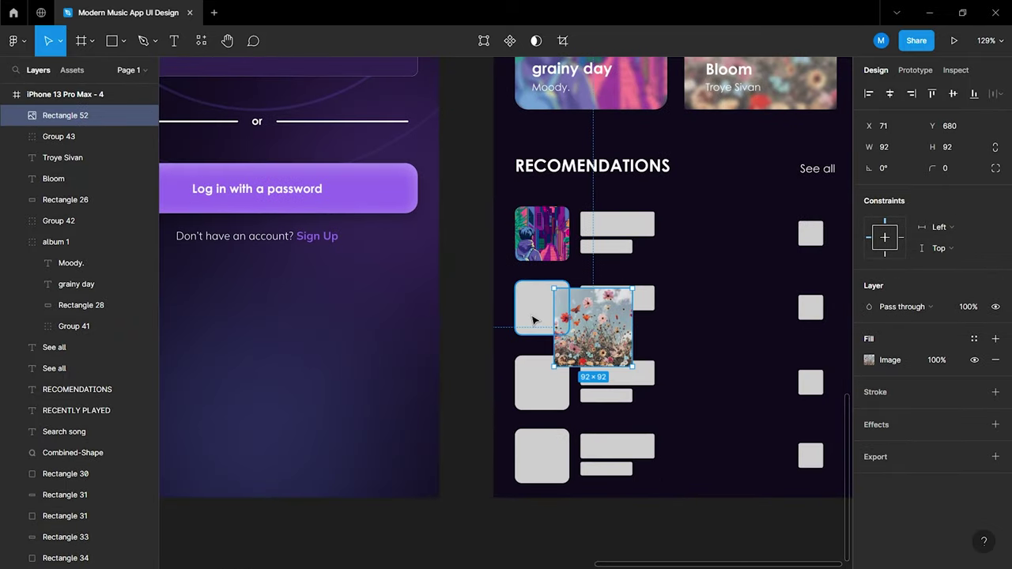
left_click_drag(79, 307, 82, 262)
scroll(524, 302, "up", 5, "ctrl")
left_click_drag(648, 348, 578, 316)
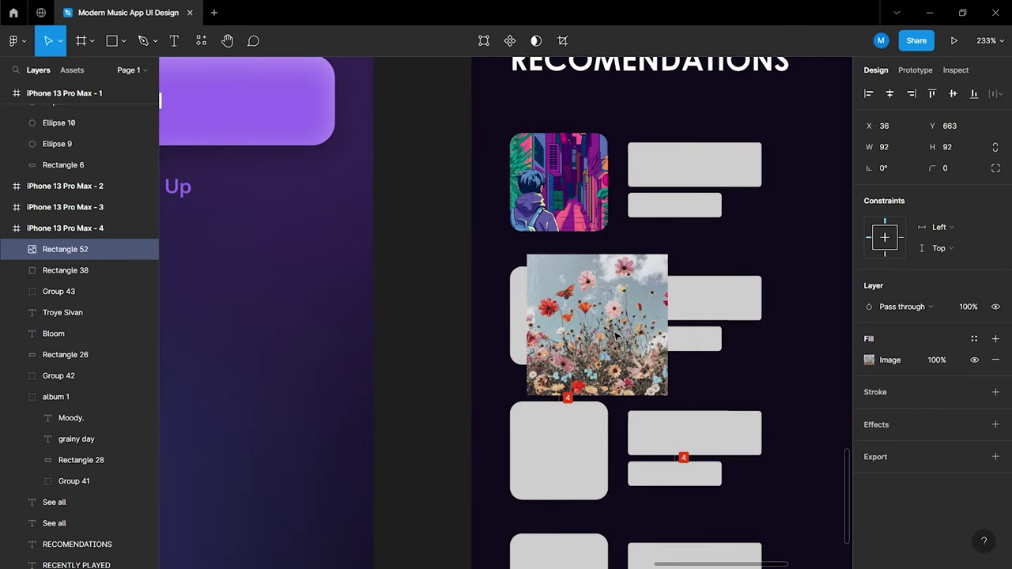
left_click(65, 269)
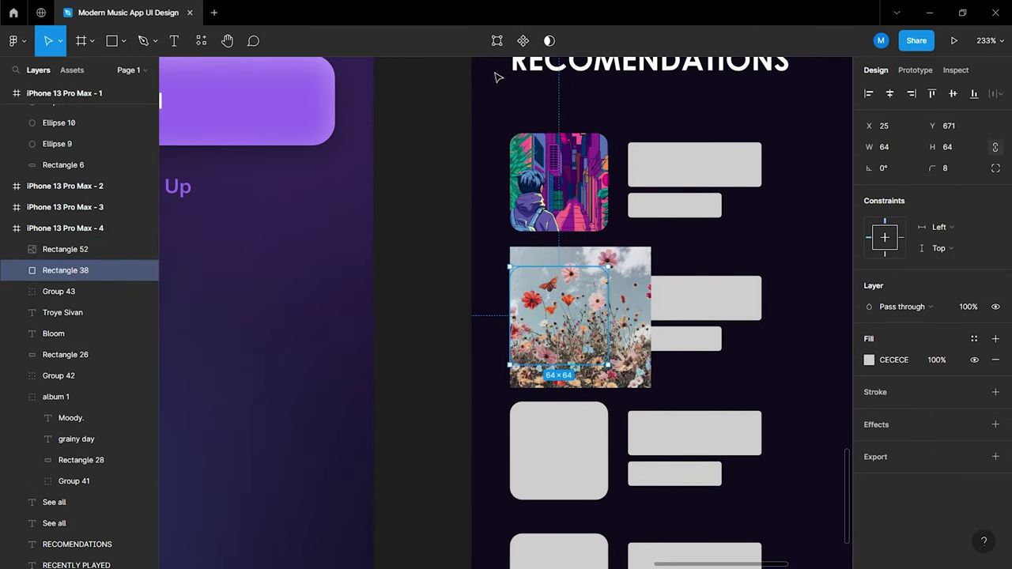
left_click(546, 40)
left_click(474, 383)
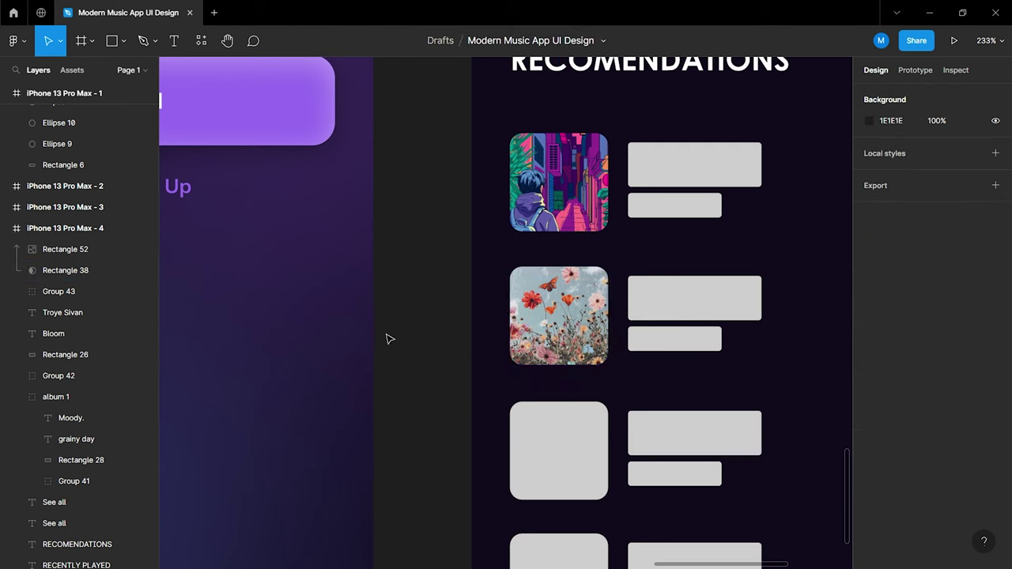
left_click(95, 270)
left_click(88, 250, "shift")
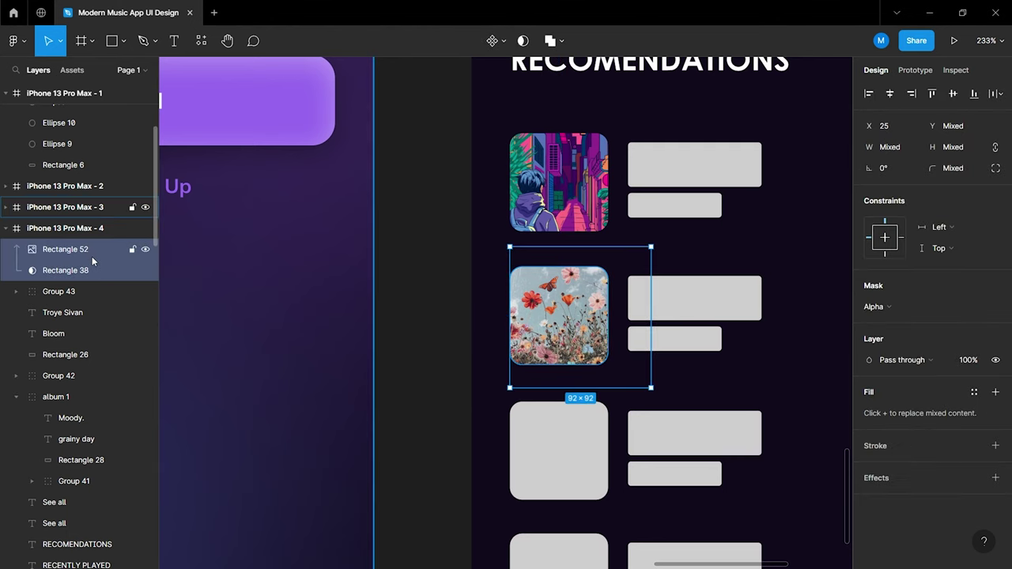
key("ctrl+g")
left_click(475, 355)
Bring the palm album image down near the recommendations list
scroll(474, 355, "down", 2)
scroll(475, 355, "down", 3)
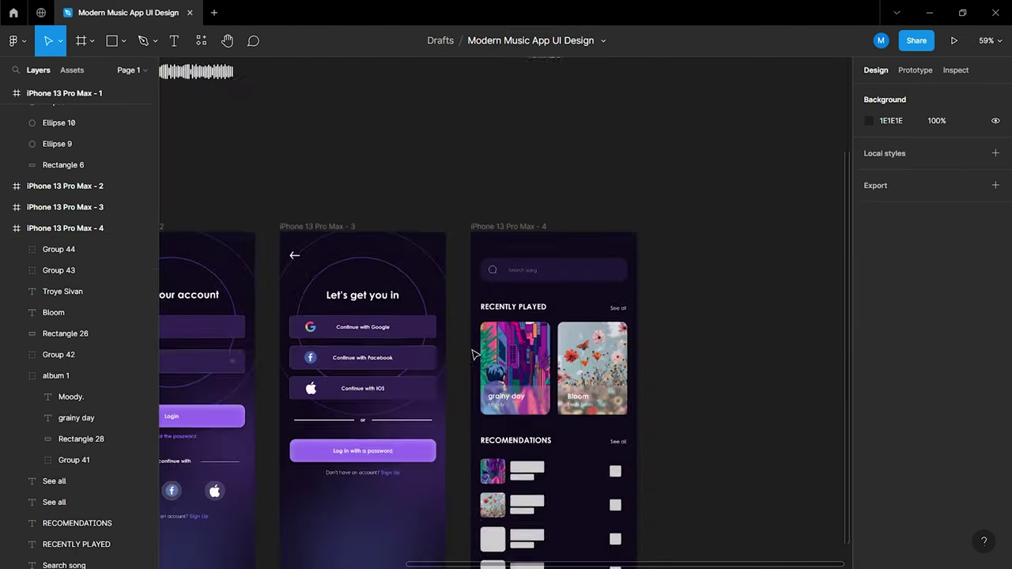
scroll(474, 355, "down", 2)
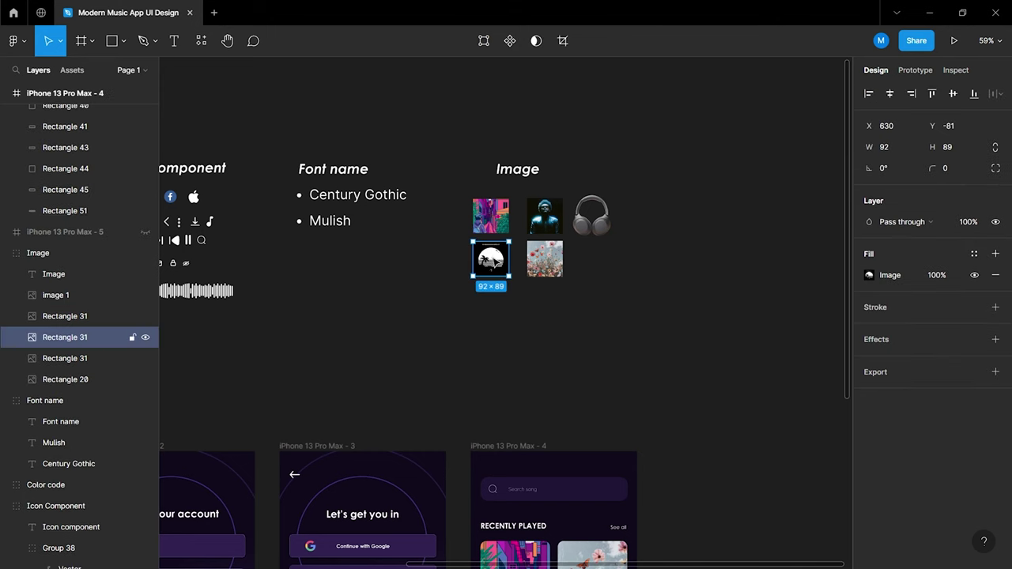
left_click_drag(503, 257, 510, 510)
scroll(507, 479, "down", 5)
scroll(521, 158, "up", 1)
mouse_move(515, 129)
left_mouse_down()
mouse_move(481, 380)
mouse_move(508, 299)
left_mouse_up()
scroll(476, 377, "up", 8)
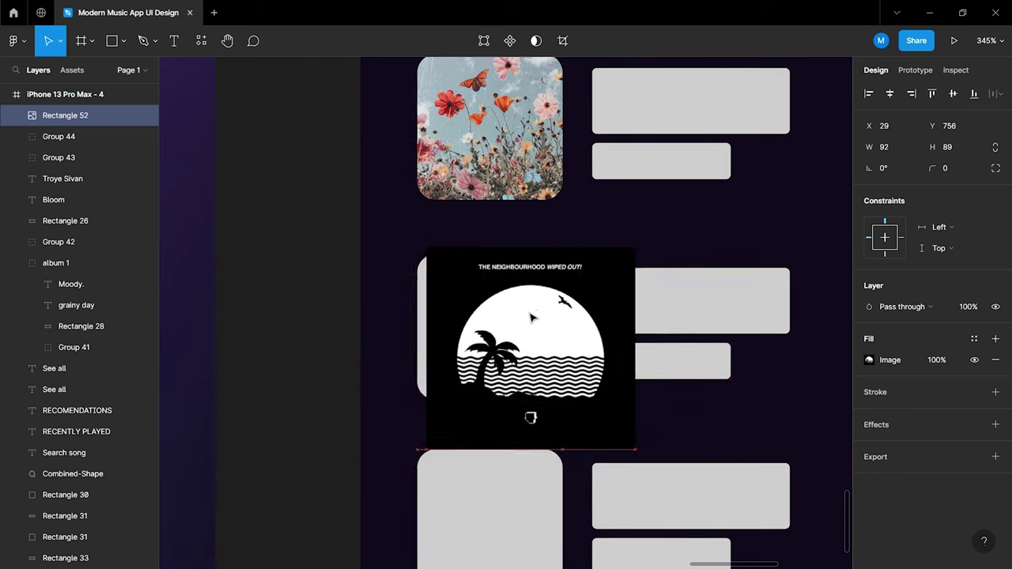
mouse_move(58, 136)
left_click_drag(439, 345, 296, 319)
Place the palm album image over the third thumbnail and clip it to the rounded square
left_click(506, 324)
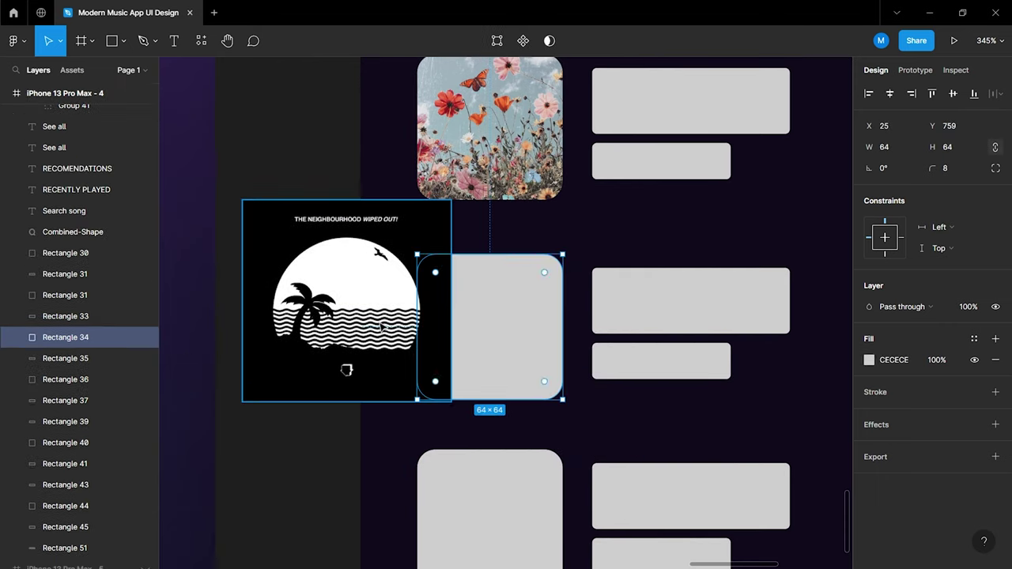
mouse_move(67, 336)
left_mouse_down()
mouse_move(83, 299)
mouse_move(66, 295)
mouse_move(71, 283)
left_mouse_up()
left_click_drag(338, 311, 483, 335)
left_click(79, 290)
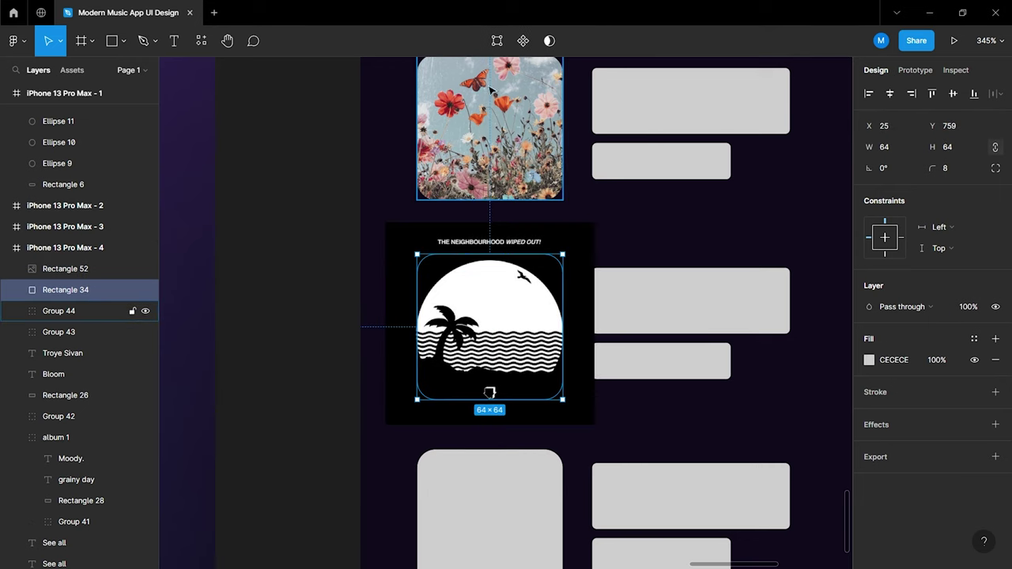
left_click(537, 40)
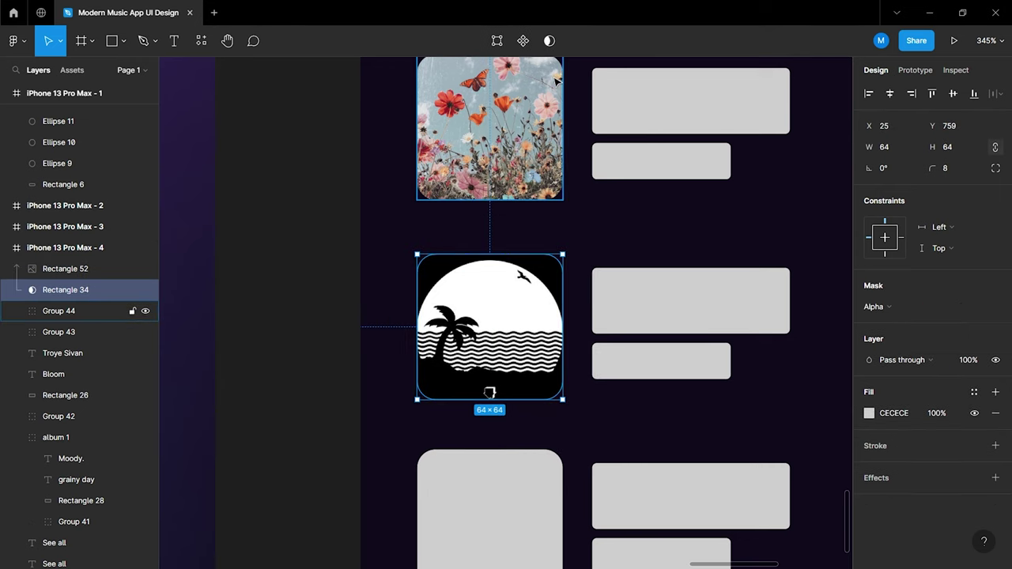
left_click(338, 379)
scroll(338, 379, "down", 5, "ctrl")
scroll(339, 378, "up", 5)
scroll(339, 378, "up", 3)
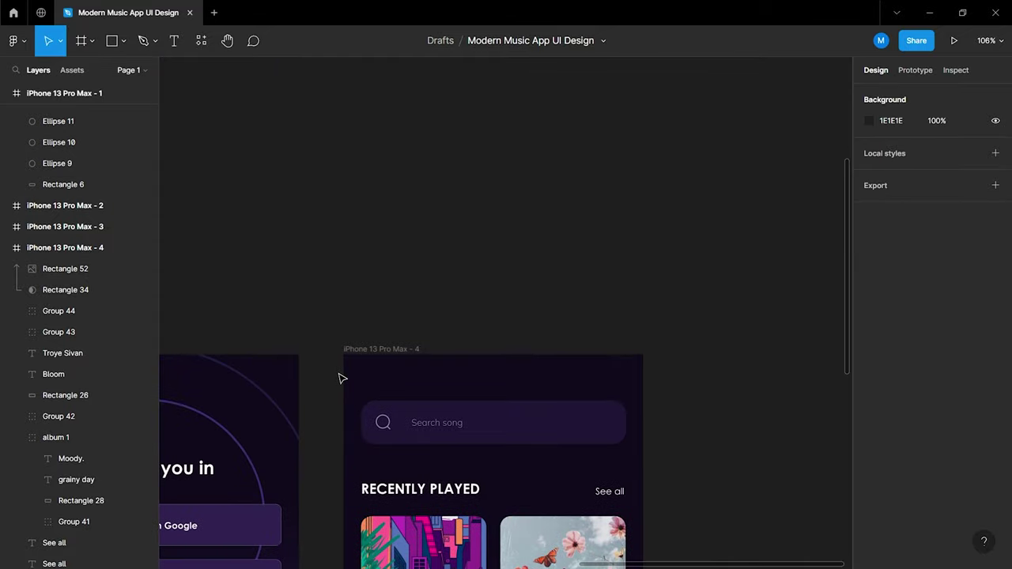
scroll(338, 379, "up", 5)
Copy the portrait image beside the phone frame and group the palm album with its mask
mouse_move(477, 207)
left_mouse_down()
mouse_move(465, 503)
mouse_move(386, 359)
left_mouse_up()
scroll(479, 316, "down", 5)
scroll(475, 388, "down", 10)
scroll(418, 388, "up", 4, "ctrl")
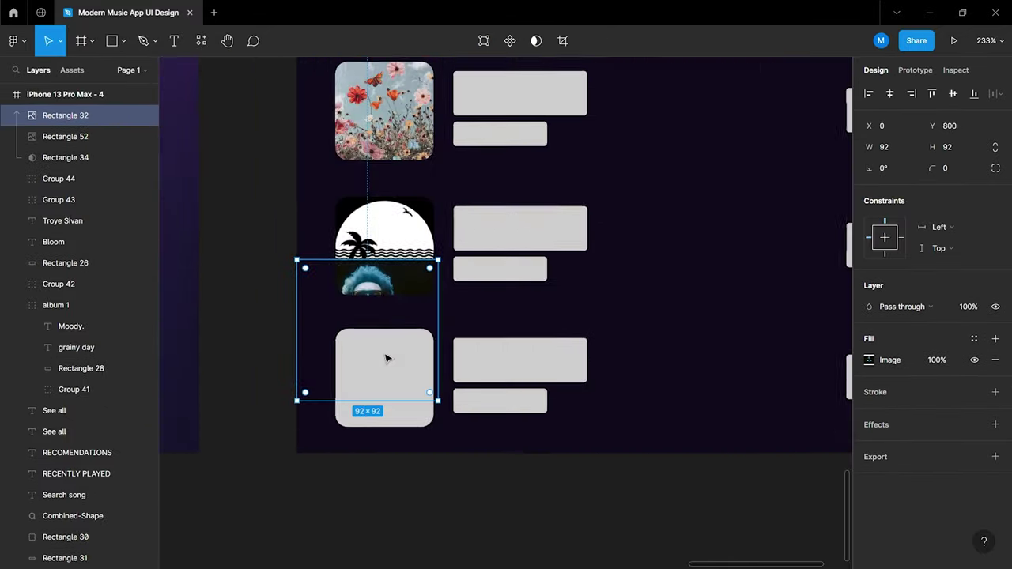
mouse_move(66, 137)
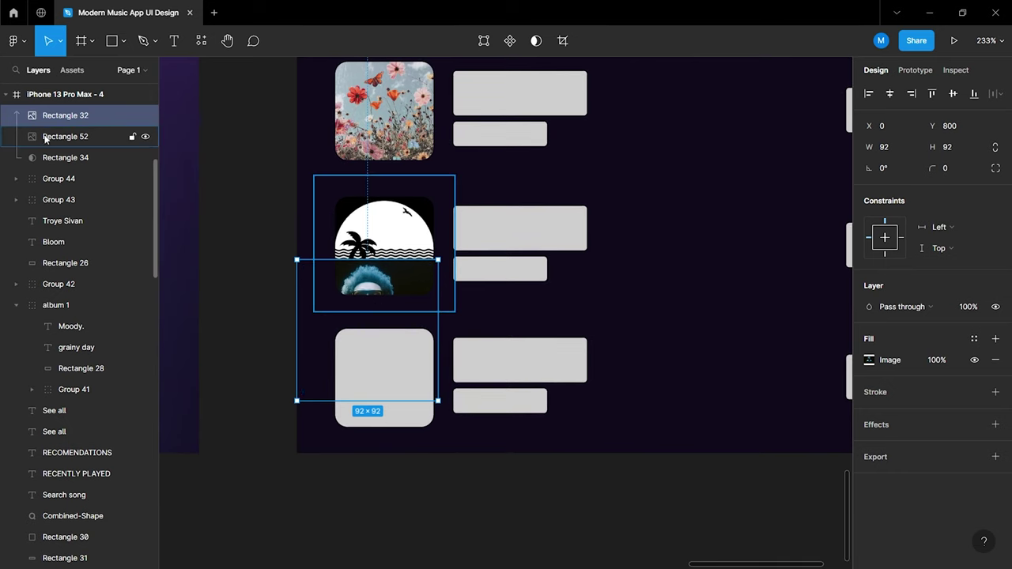
left_click_drag(387, 293, 252, 275)
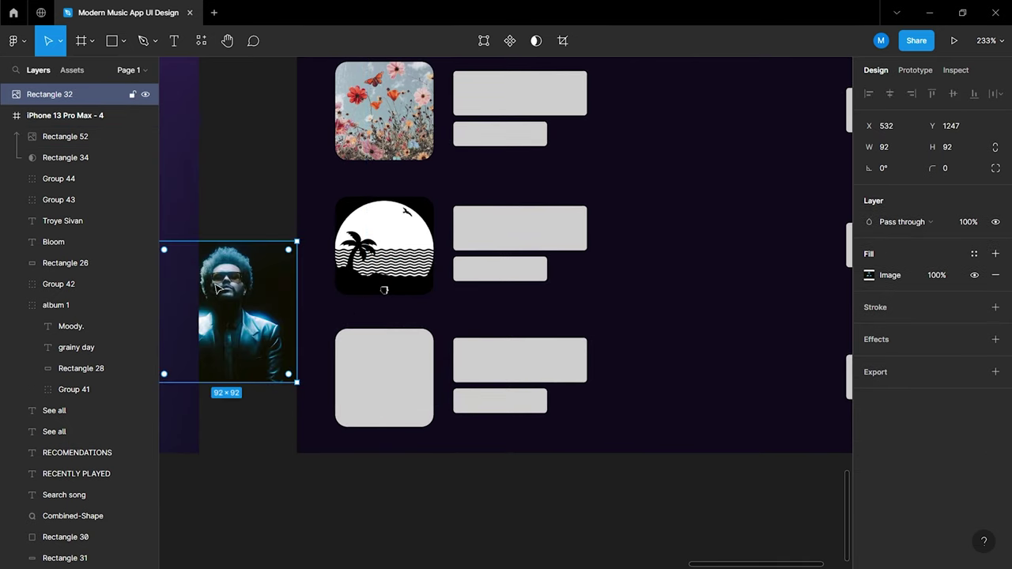
left_click(68, 159)
left_click(74, 140, "shift")
key("ctrl+g")
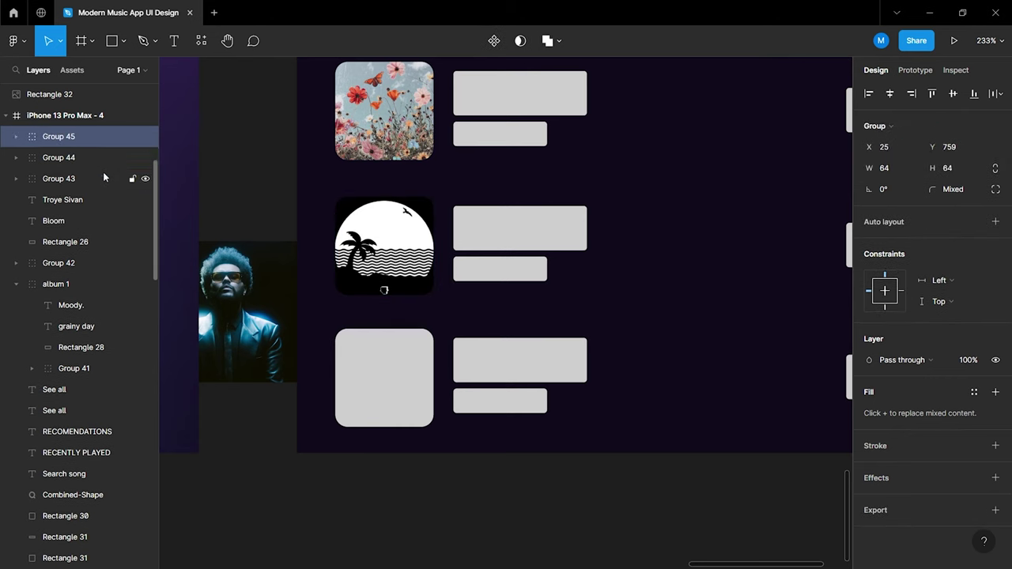
Size the portrait to 74×74 over the fourth slot, placeholder layer directly beneath it
left_click_drag(242, 314, 397, 367)
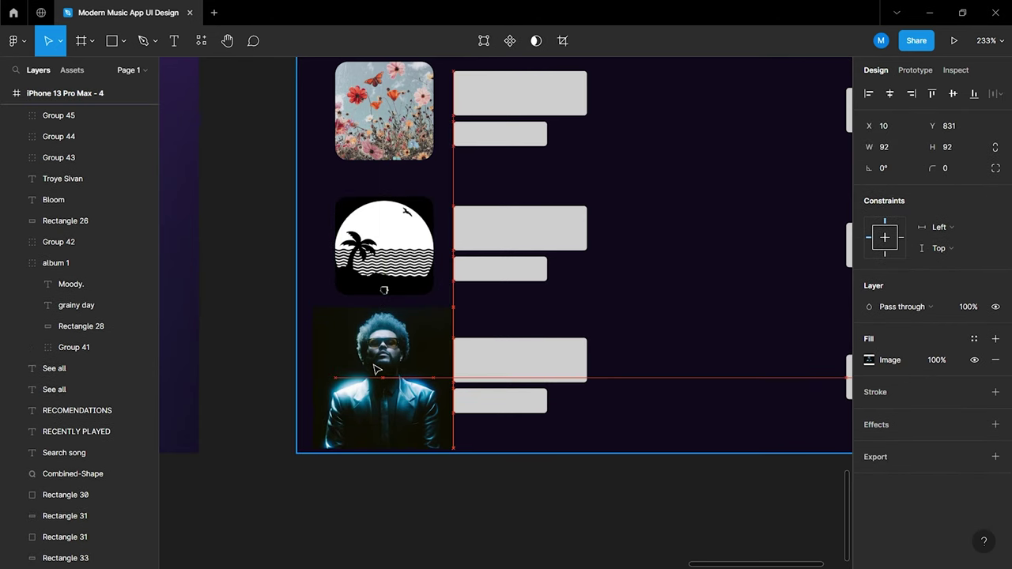
scroll(411, 361, "up", 5)
left_click_drag(485, 270, 403, 362)
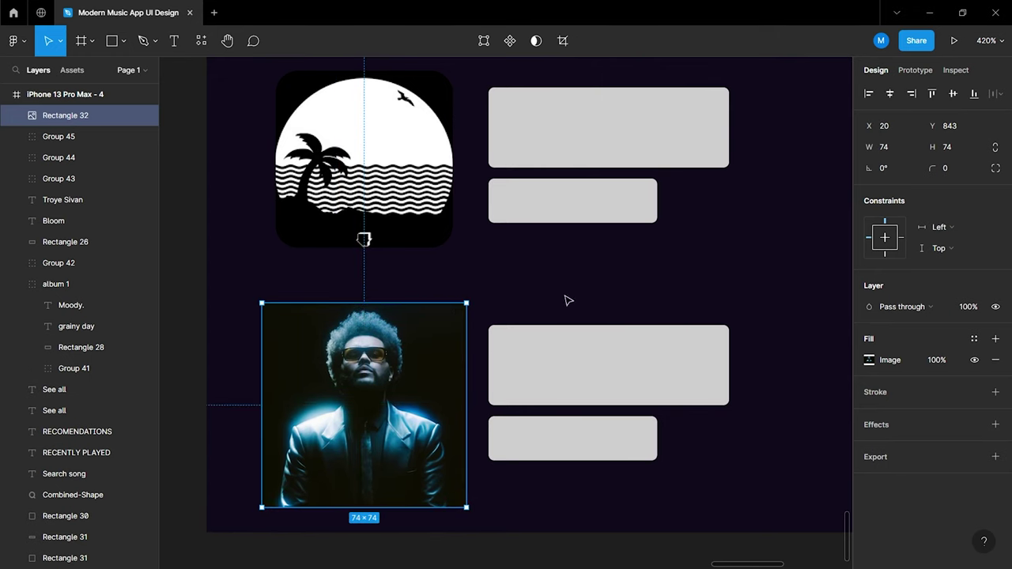
left_click(145, 115)
left_click(403, 425)
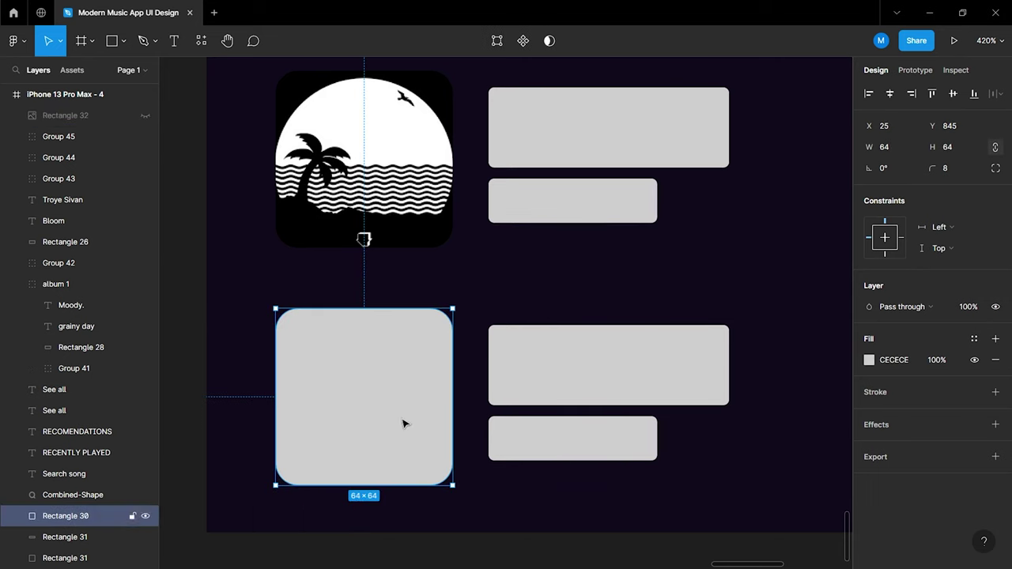
mouse_move(111, 519)
left_mouse_down()
mouse_move(105, 314)
mouse_move(89, 340)
left_mouse_up()
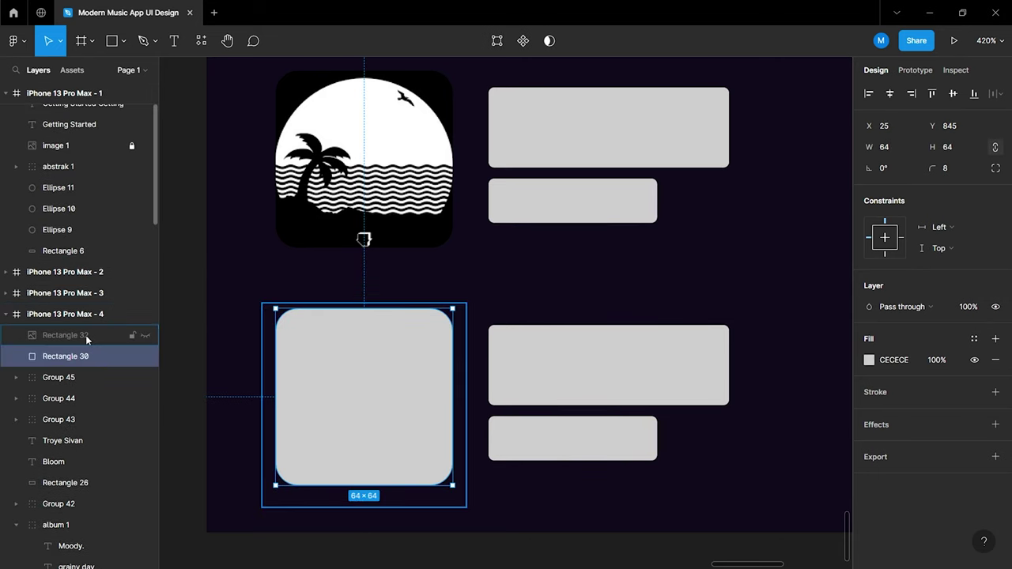
Clip the portrait to the rounded placeholder and group them
left_click(145, 335)
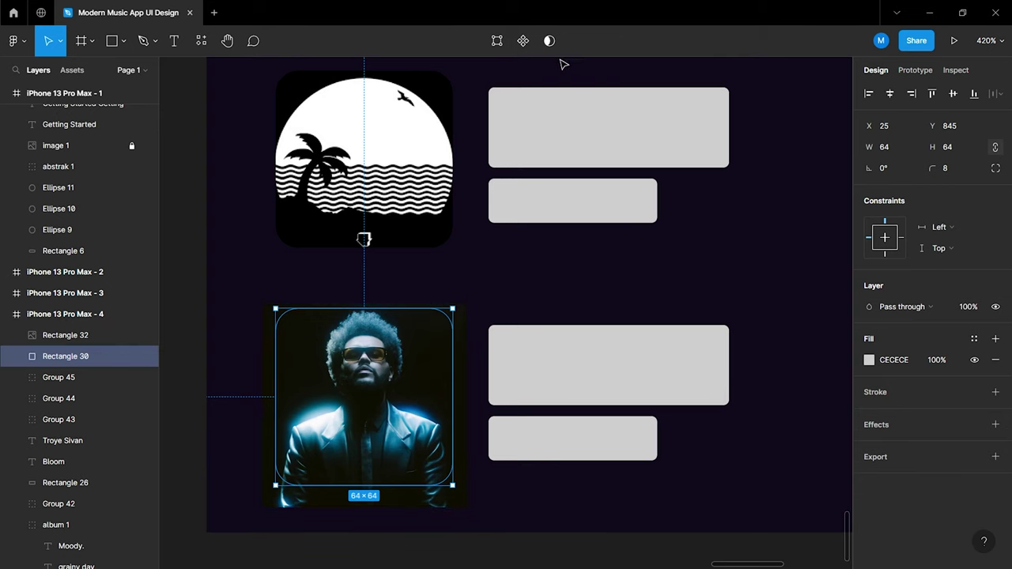
left_click(549, 41)
left_click(186, 377)
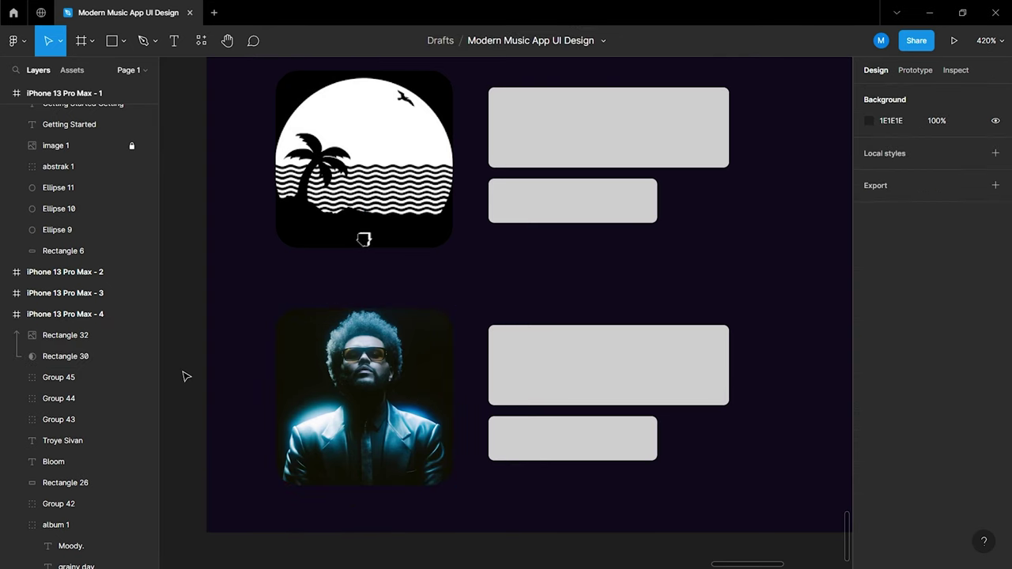
left_click_drag(230, 427, 387, 441)
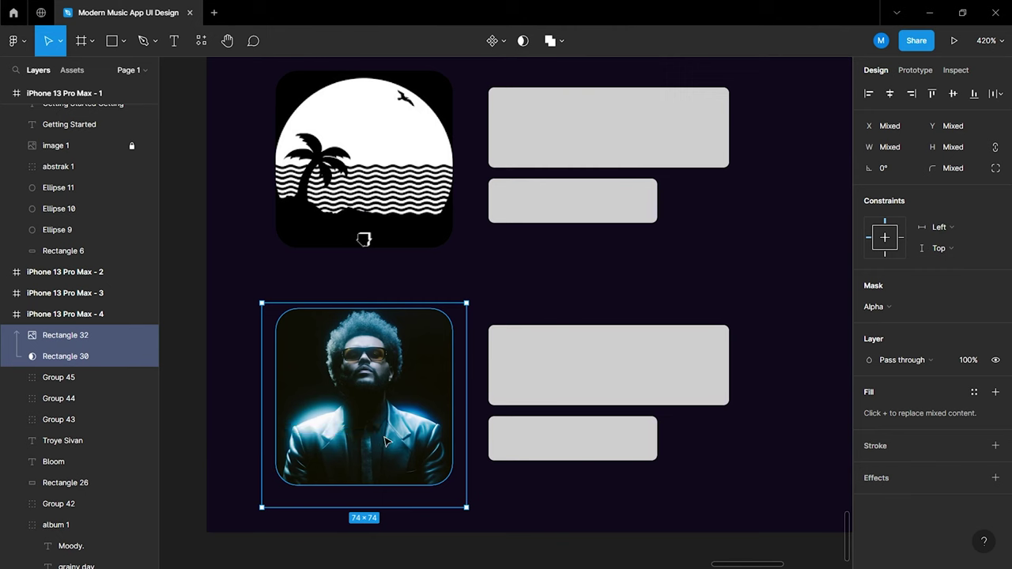
key("ctrl+g")
left_click(506, 549)
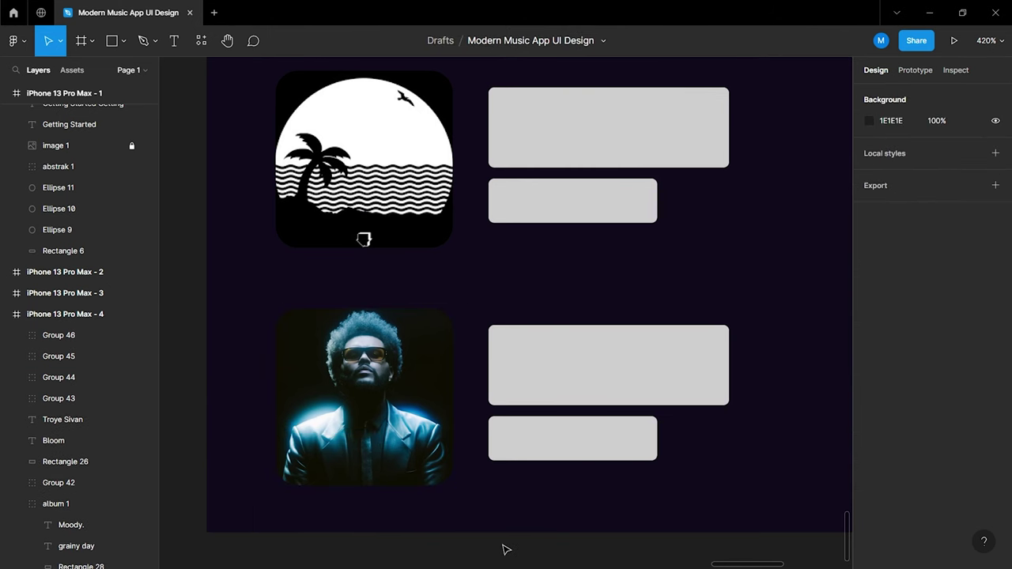
Add white 'Grain day' text beside the first thumbnail
scroll(553, 524, "up", 2)
scroll(553, 514, "up", 5)
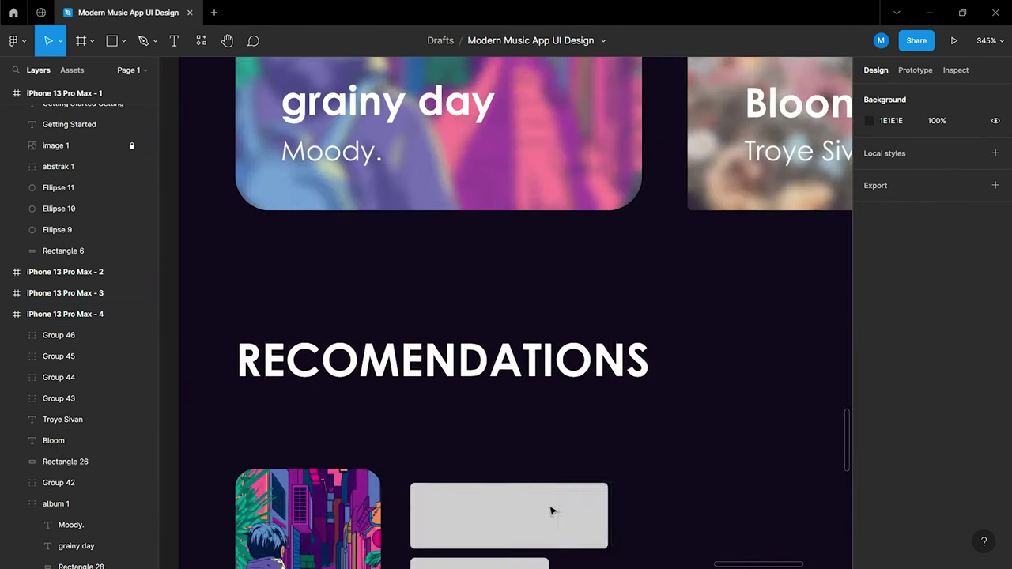
scroll(551, 510, "up", 1)
scroll(537, 502, "down", 4)
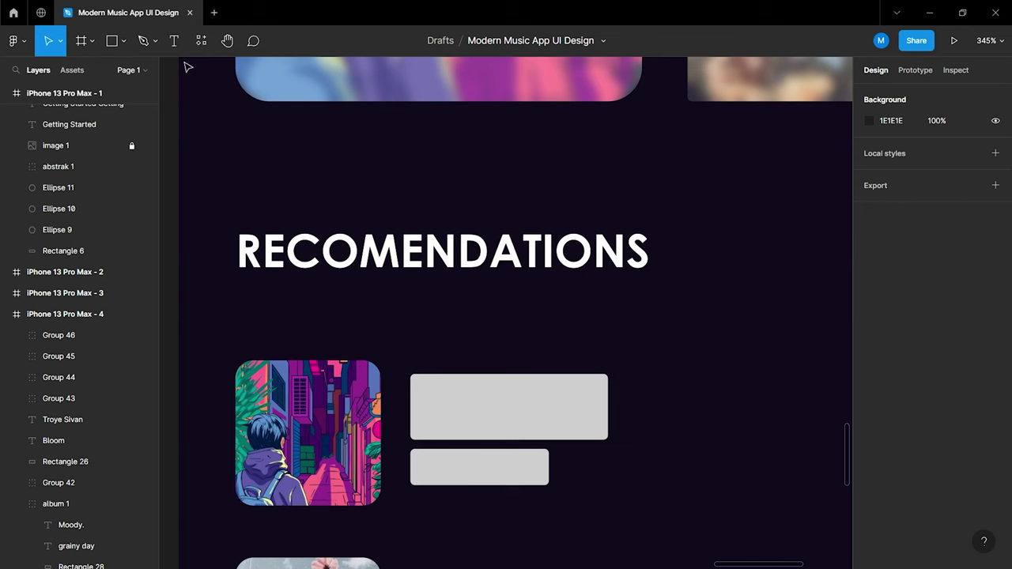
key("t")
left_click(446, 411)
type("Grain day")
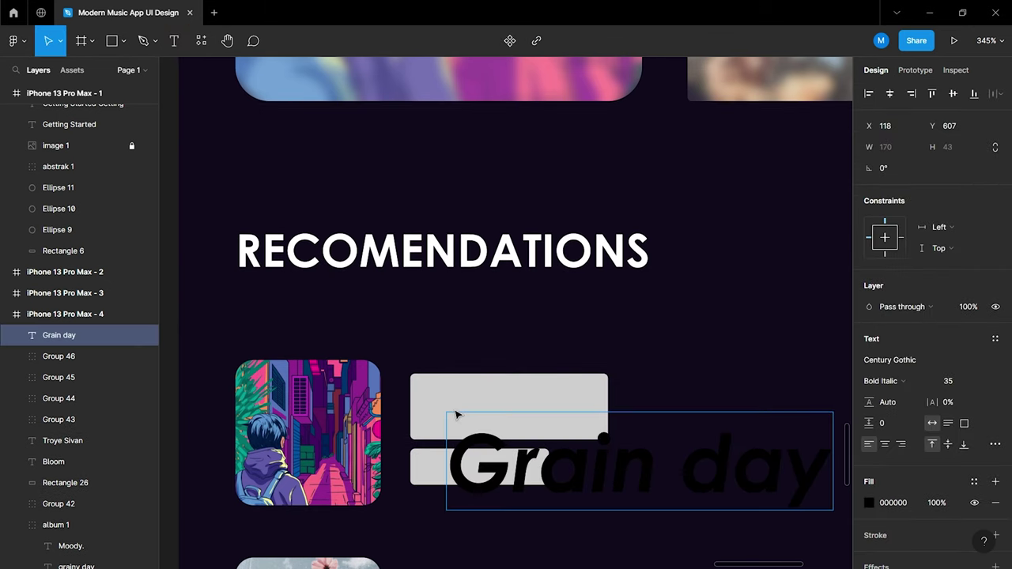
key("ctrl+a")
scroll(541, 388, "down", 5, "ctrl")
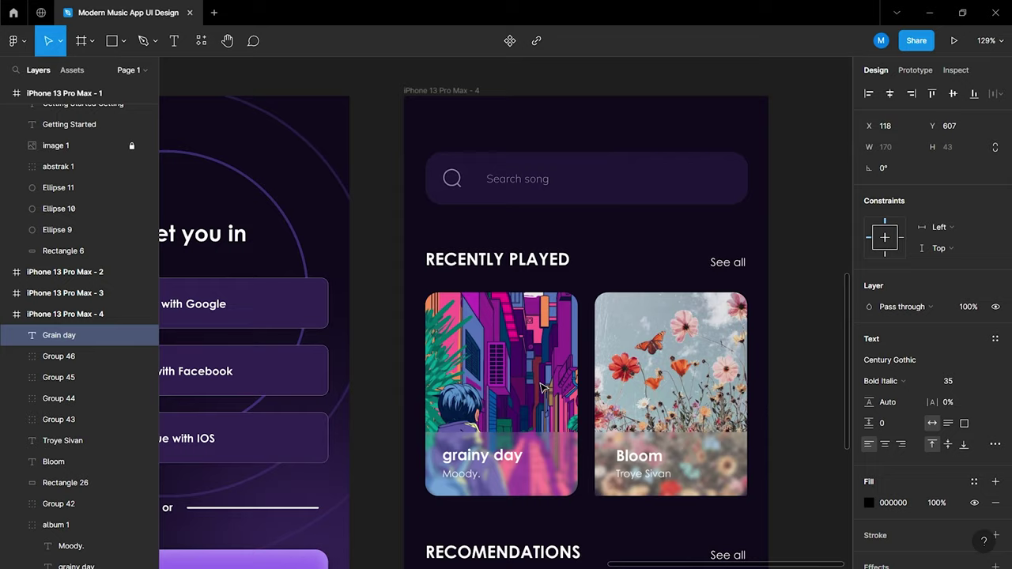
left_click(869, 503)
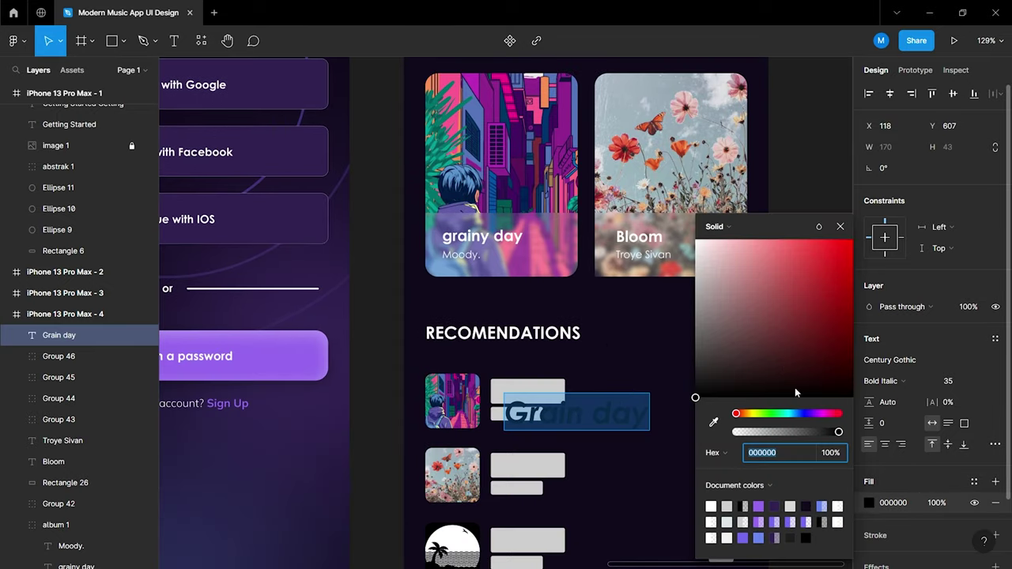
left_click_drag(795, 389, 695, 238)
left_click(840, 226)
Make 'Grain day' Bold at size 16 and align it with the top placeholder bar
scroll(601, 410, "up", 2, "ctrl")
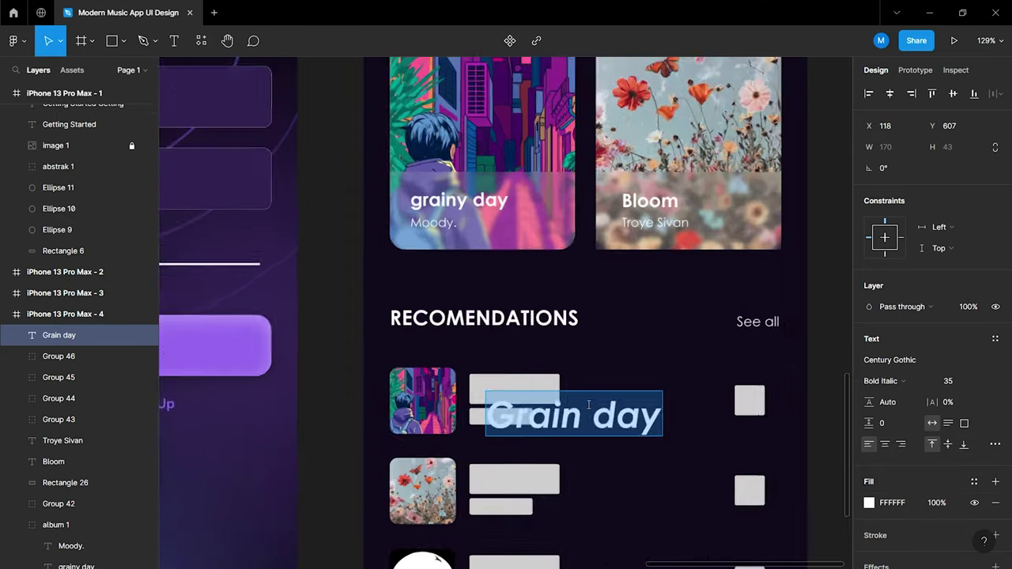
scroll(601, 410, "up", 2, "ctrl")
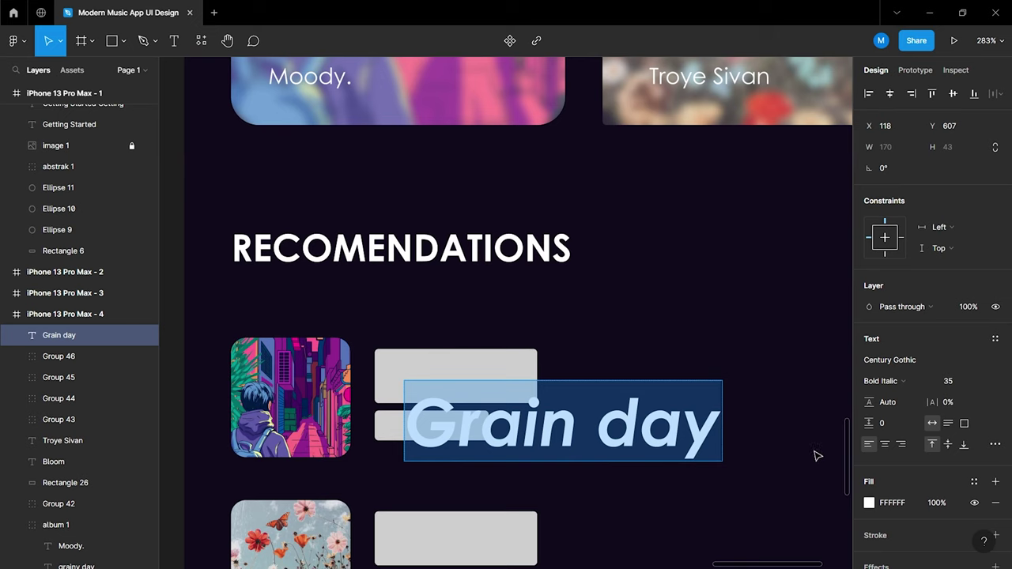
left_click(892, 383)
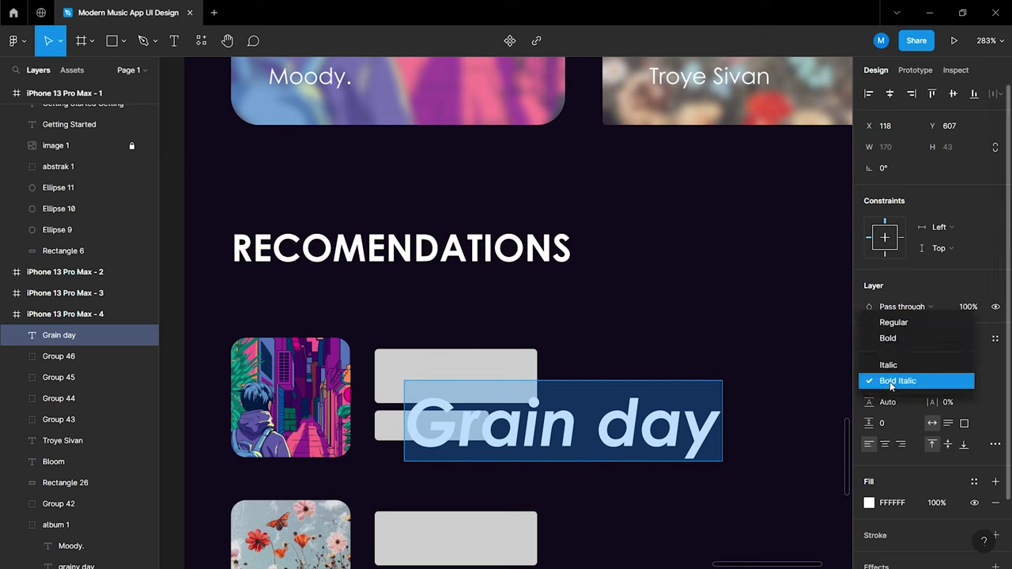
left_click(892, 322)
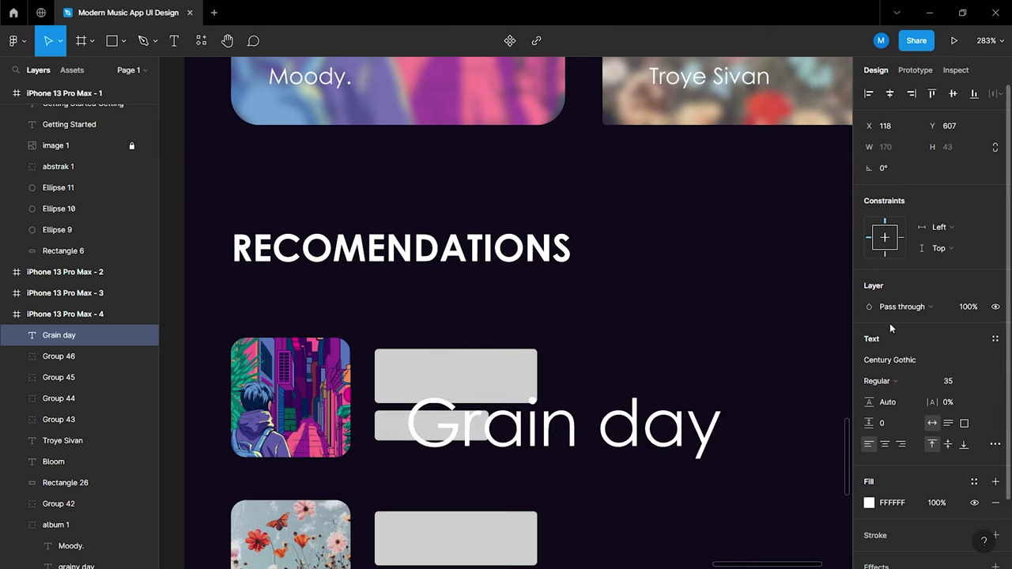
left_click(892, 383)
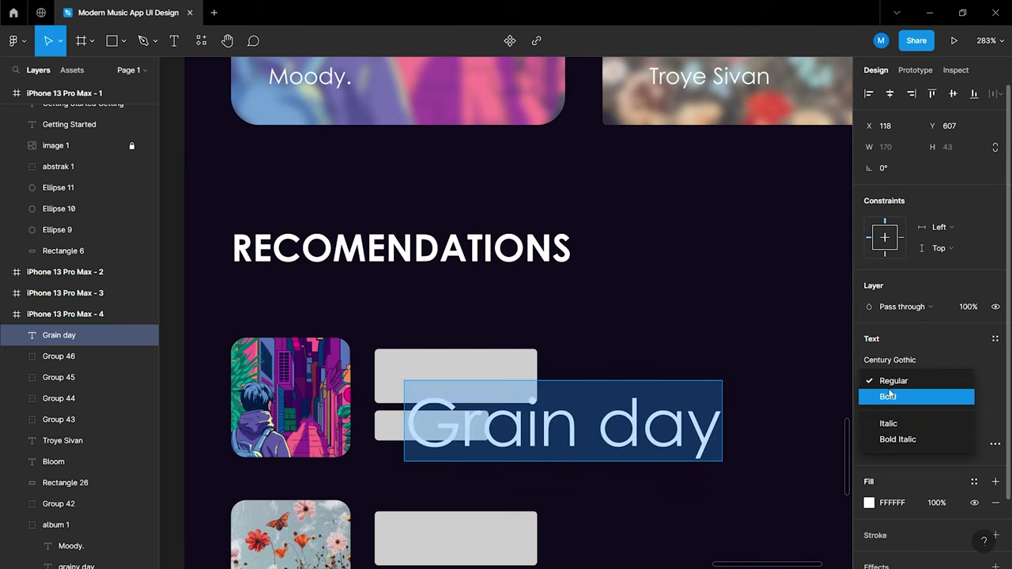
left_click(891, 396)
left_click(954, 385)
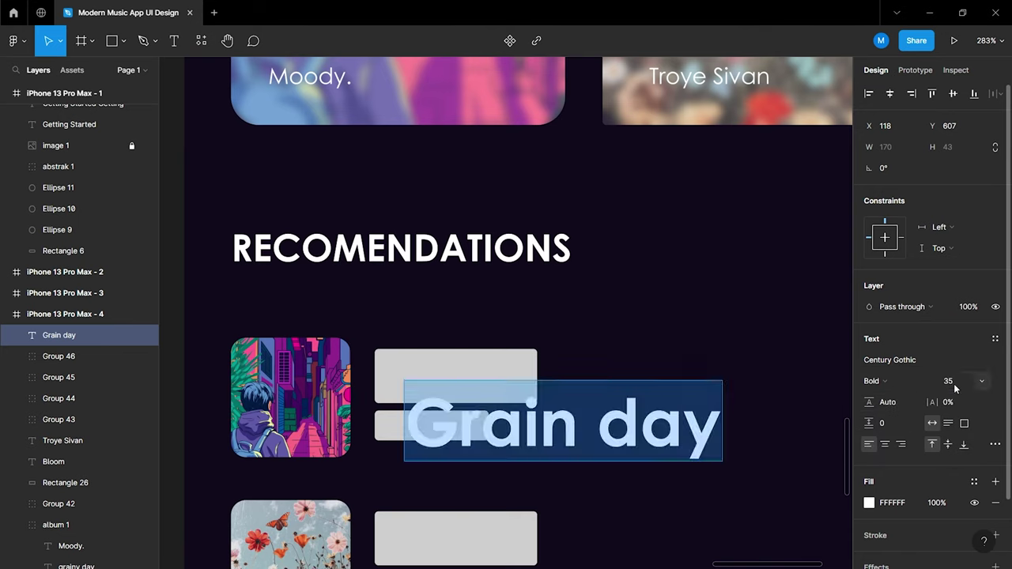
type("16")
key("Return")
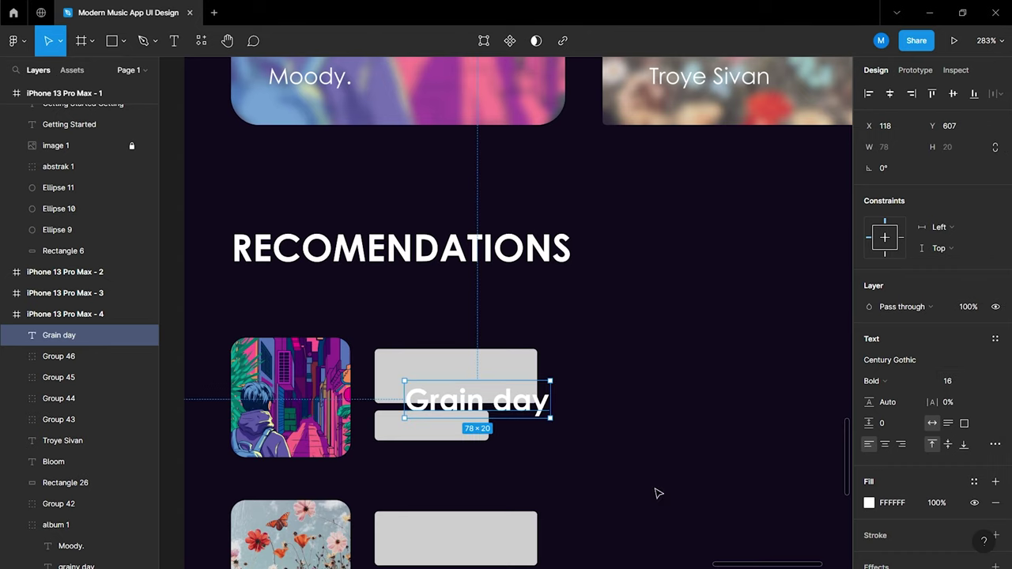
scroll(418, 459, "up", 3, "ctrl")
scroll(395, 427, "up", 2, "ctrl")
left_click_drag(574, 330, 478, 258)
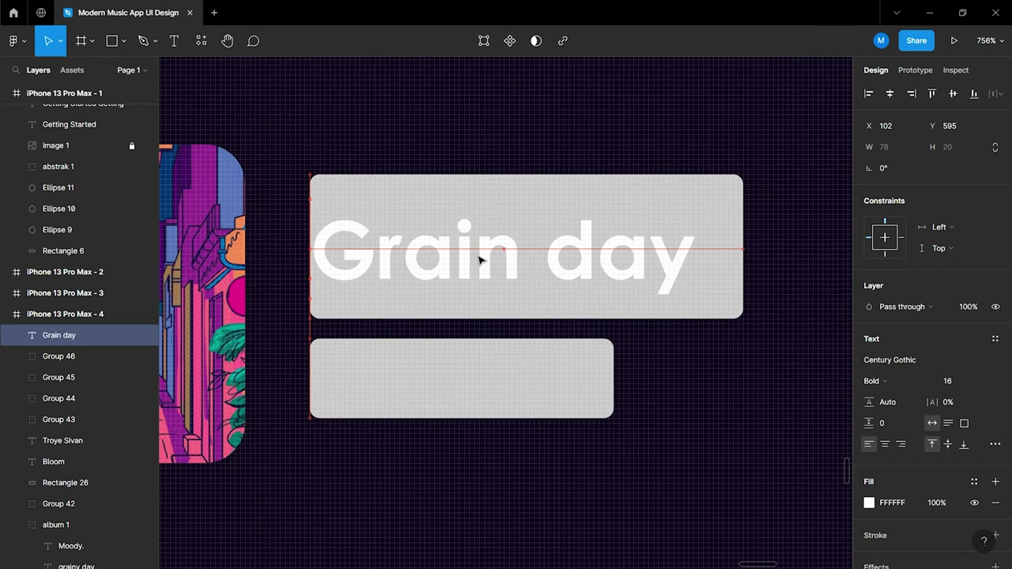
Duplicate the title below as 'Moody.' in Regular weight, size 11
left_click_drag(589, 267, 592, 396, "alt")
key("Return")
type("Moody.")
key("ctrl+a")
left_click(879, 382)
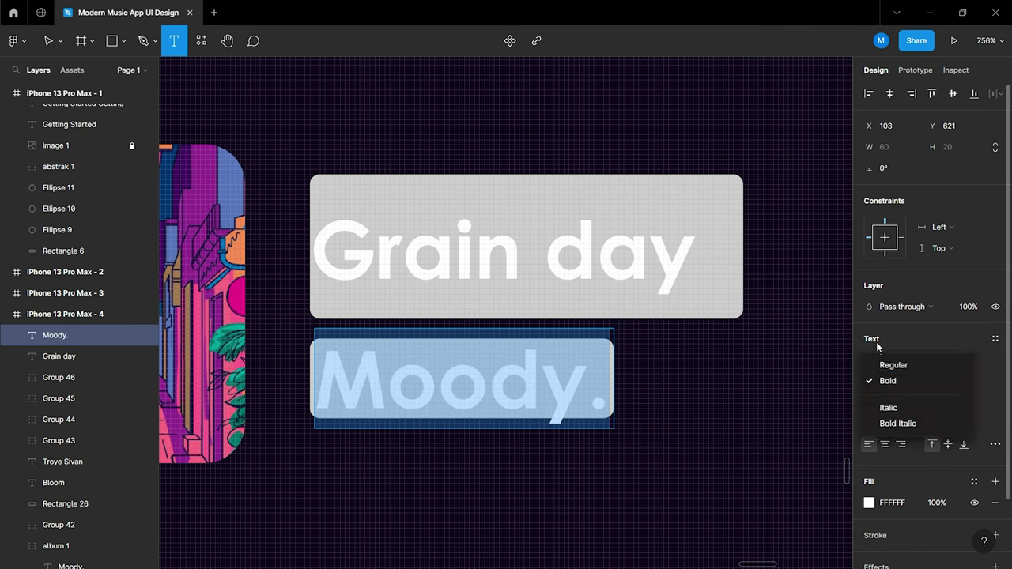
left_click(878, 363)
type("11")
key("Return")
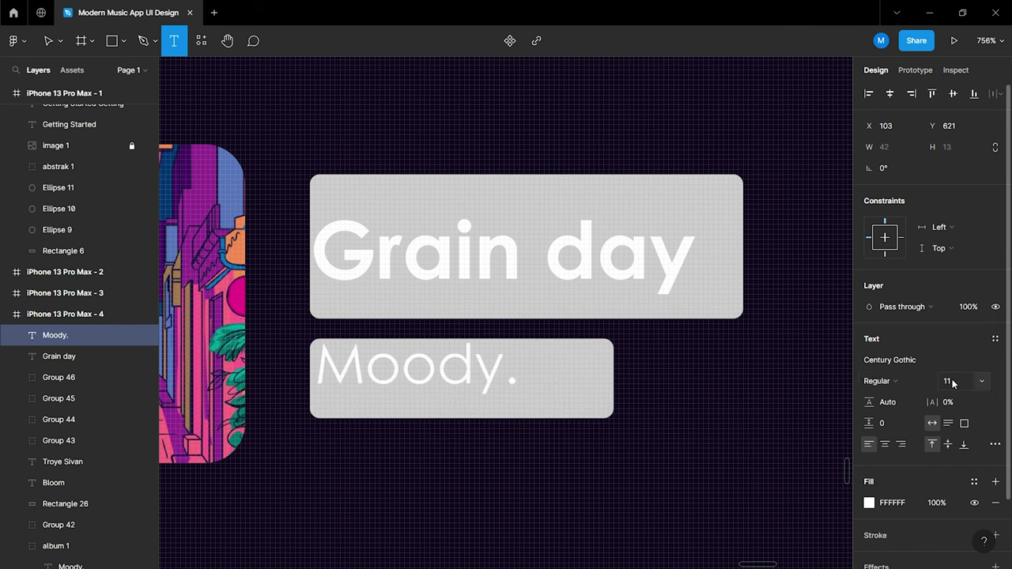
Remove the accidental empty text layer and nudge 'Moody.' into place below the title
left_click(757, 395)
key("Escape")
left_click_drag(508, 388, 419, 384)
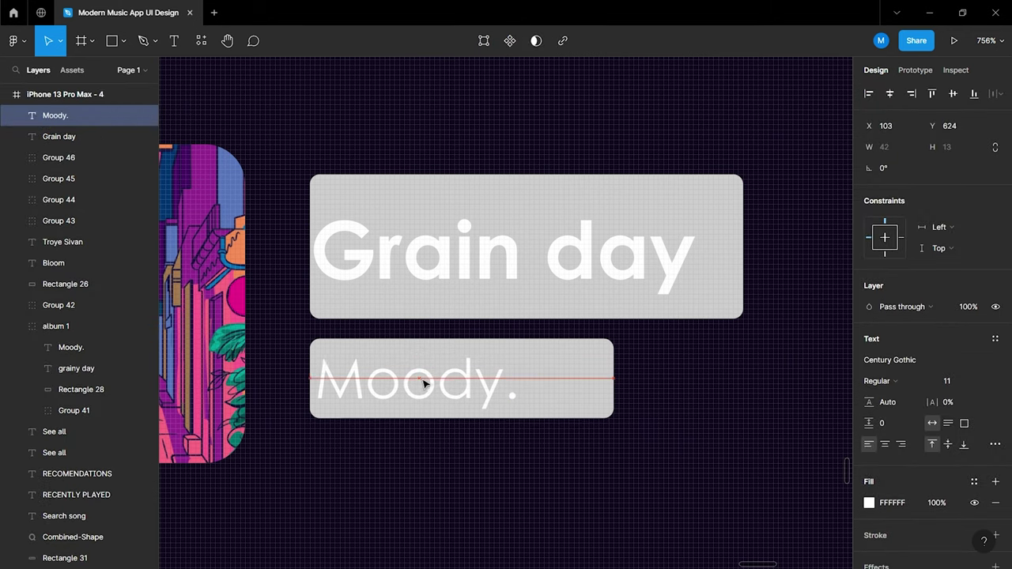
left_click(528, 462)
left_click(562, 398)
Hide a placeholder bar and duplicate the 'Grain day' / 'Moody.' text pair onto the second row
left_click(750, 289)
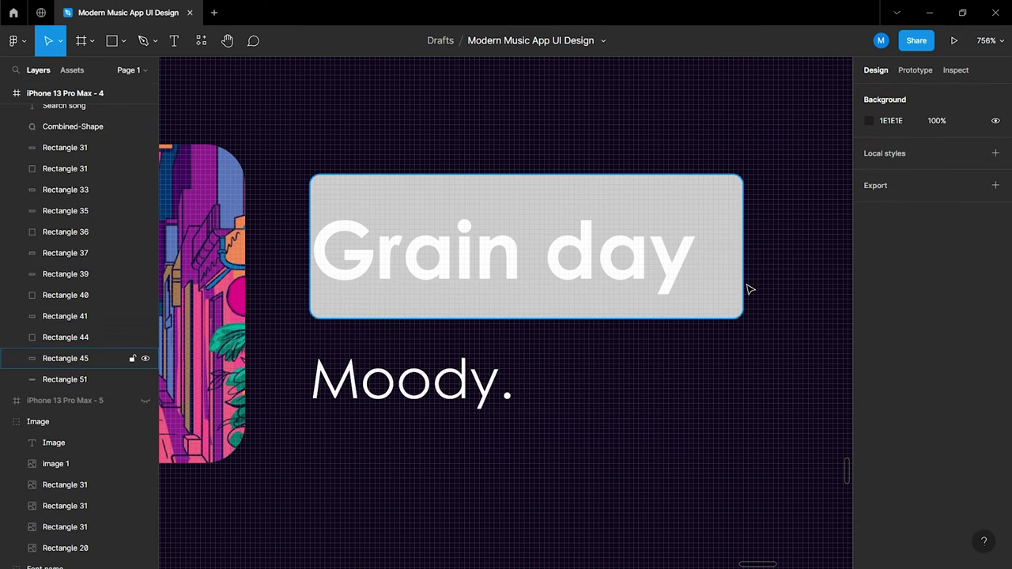
scroll(740, 310, "down", 5, "ctrl")
scroll(735, 306, "right", 5)
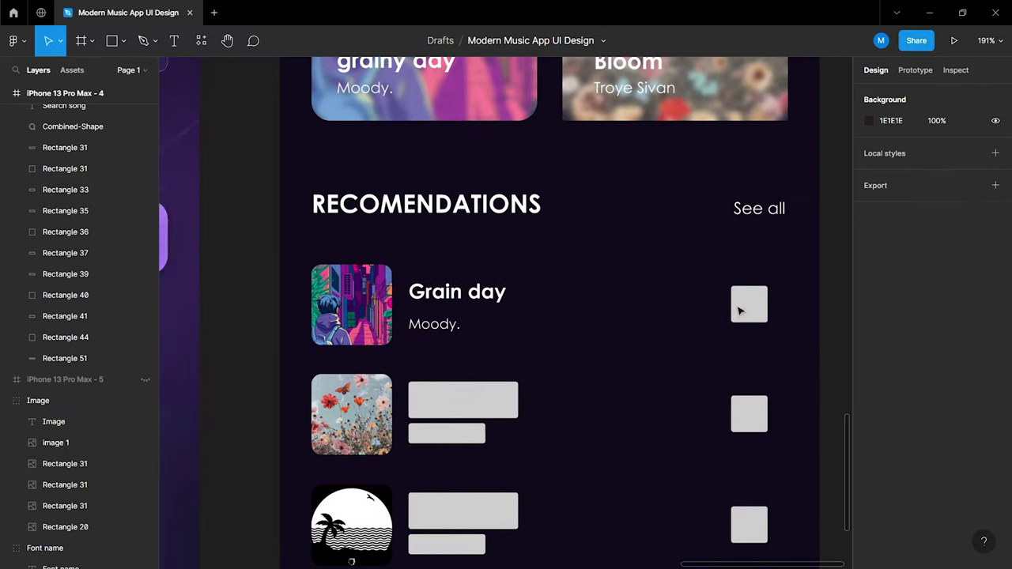
scroll(433, 339, "down", 2, "ctrl")
scroll(397, 339, "up", 4, "ctrl")
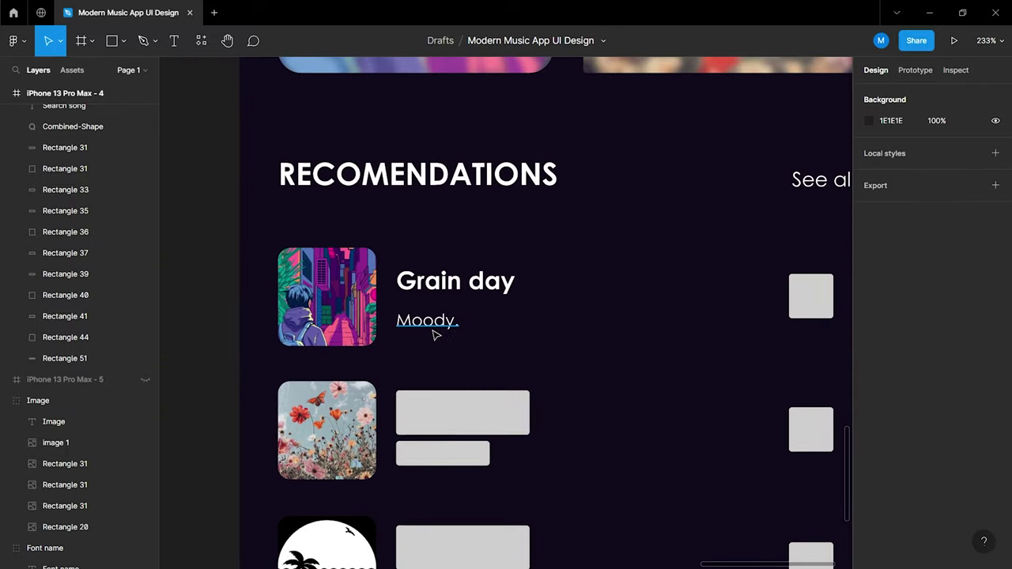
scroll(436, 329, "up", 2)
scroll(443, 327, "down", 3)
left_click(475, 236)
left_click(419, 265, "shift")
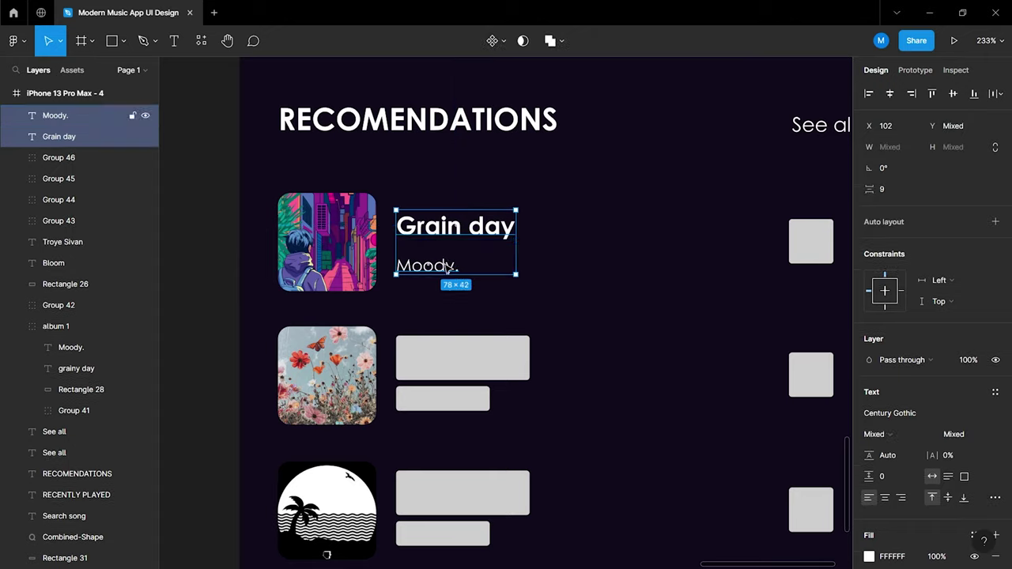
scroll(443, 293, "up", 3, "ctrl")
scroll(457, 269, "down", 2)
left_click_drag(477, 113, 475, 347, "alt")
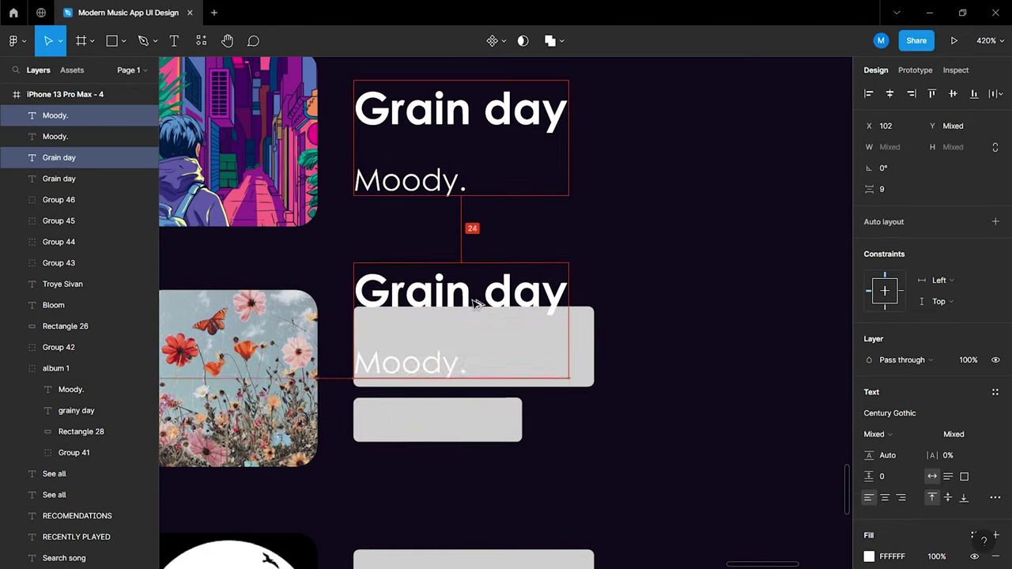
Retype the second-row copy as title 'Bloom' with artist 'Troye Sivan'
left_click(606, 404)
scroll(482, 412, "up", 2, "ctrl")
double_click(466, 331)
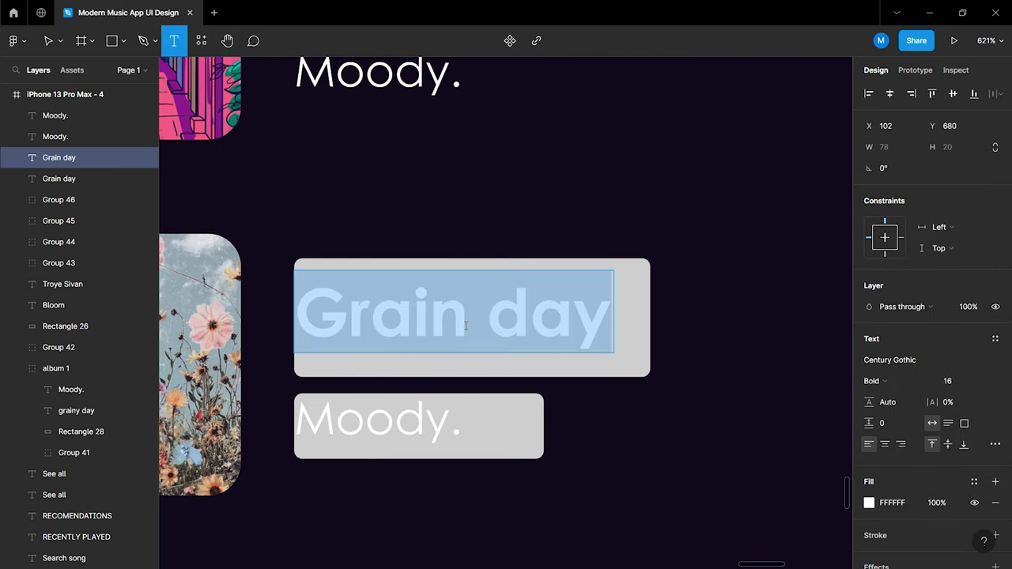
type("Bloom")
key("Escape")
left_click(678, 493)
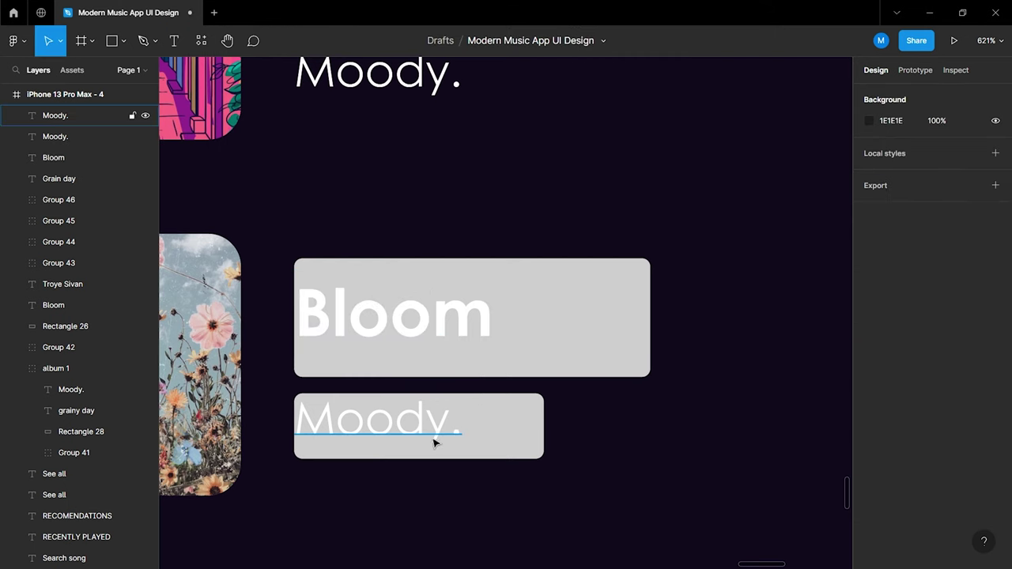
left_click(421, 443)
double_click(422, 443)
type("Troye Sivan")
left_click(599, 449)
Delete the grey placeholder bars behind the Bloom and Troye Sivan texts
scroll(441, 460, "up", 3, "ctrl")
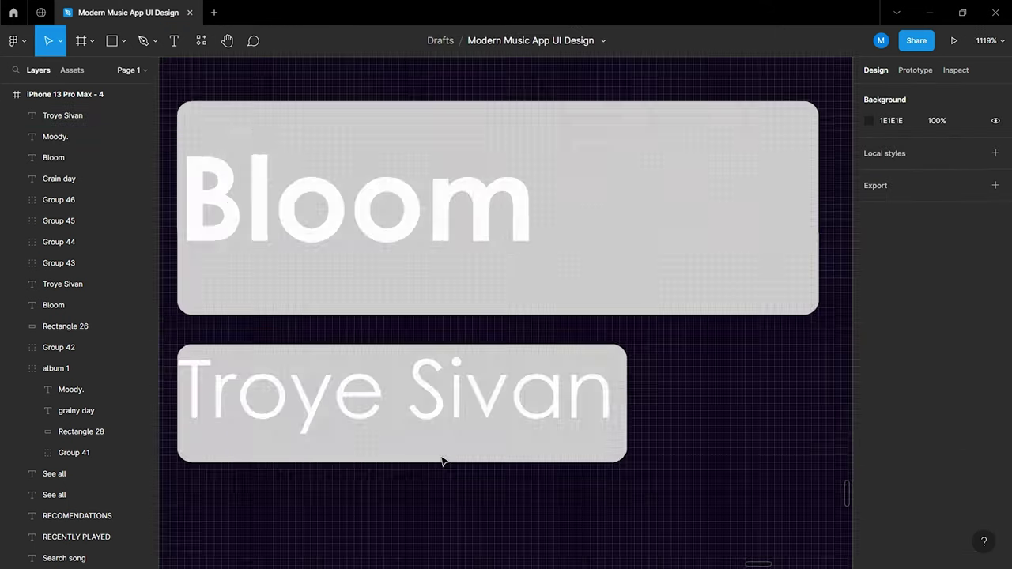
left_click(451, 301)
left_click(537, 377)
scroll(538, 377, "down", 3, "ctrl")
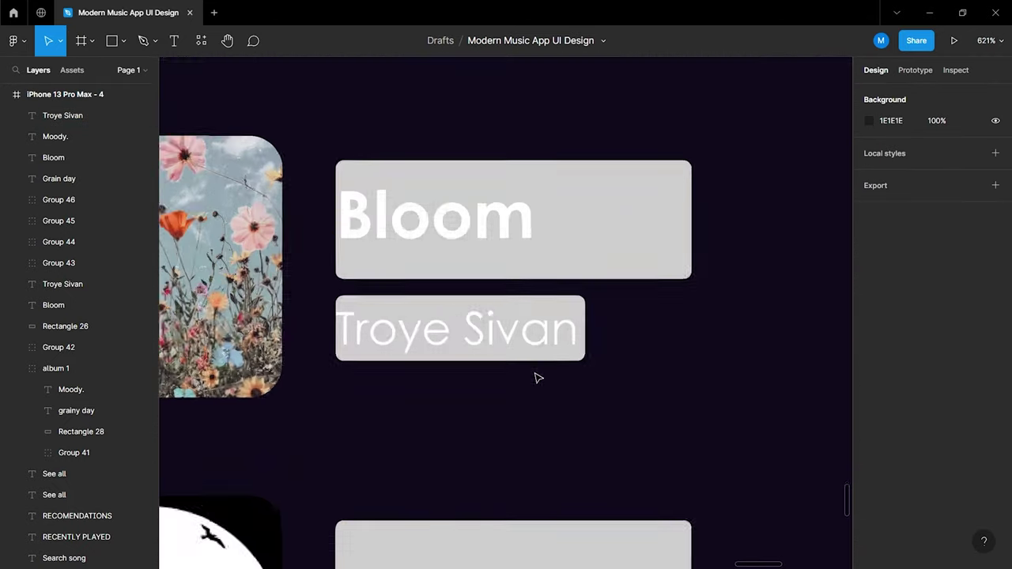
left_click(484, 242)
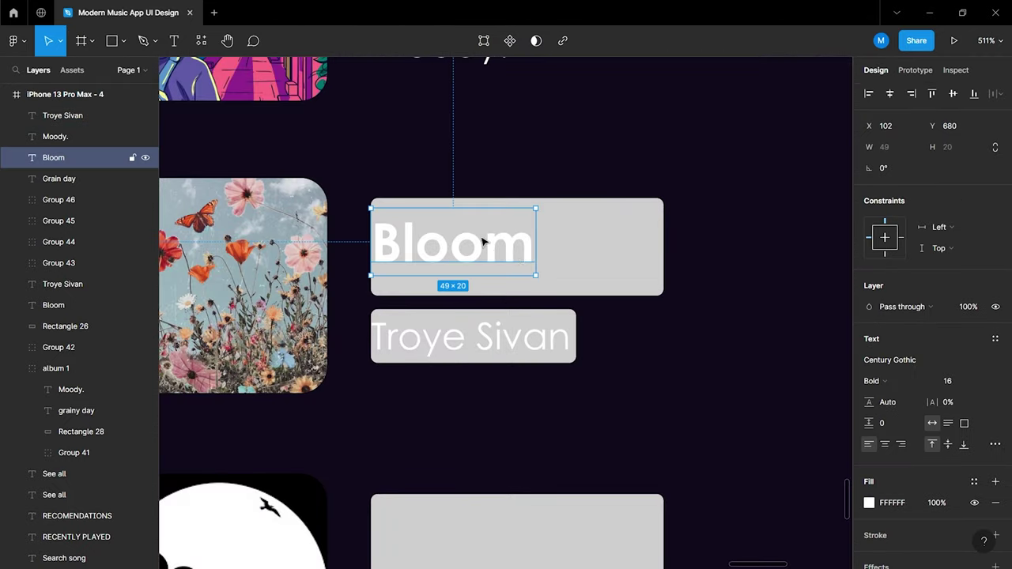
left_click(602, 265)
key("Delete")
left_click(572, 316)
left_click(594, 346)
left_click(553, 333)
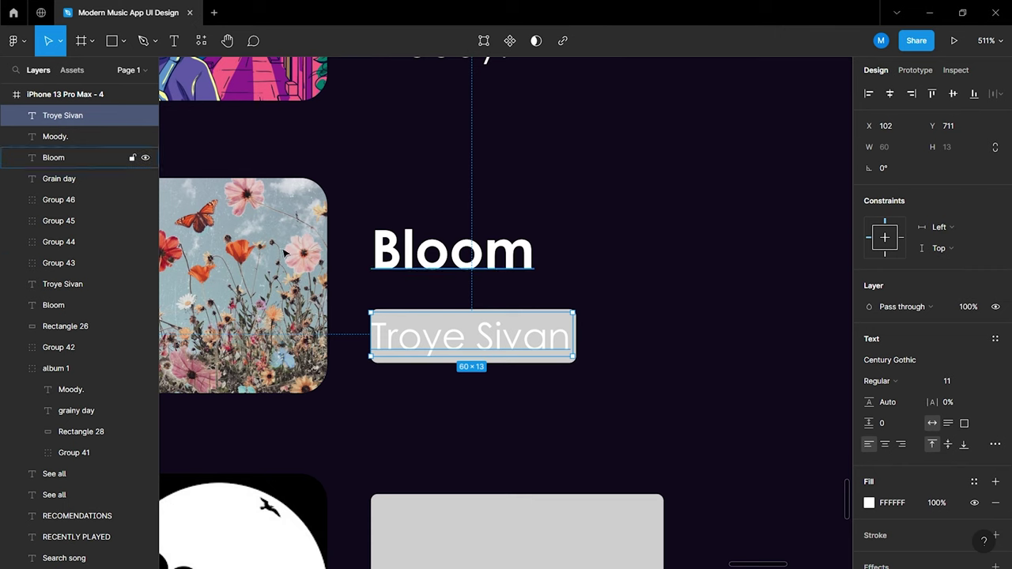
key("Delete")
left_click(506, 345)
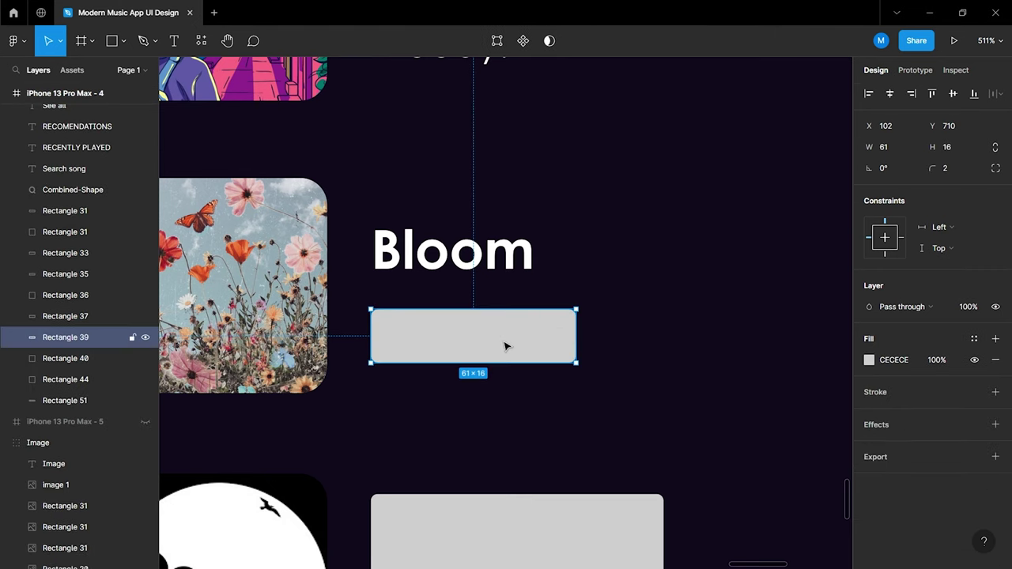
key("Delete")
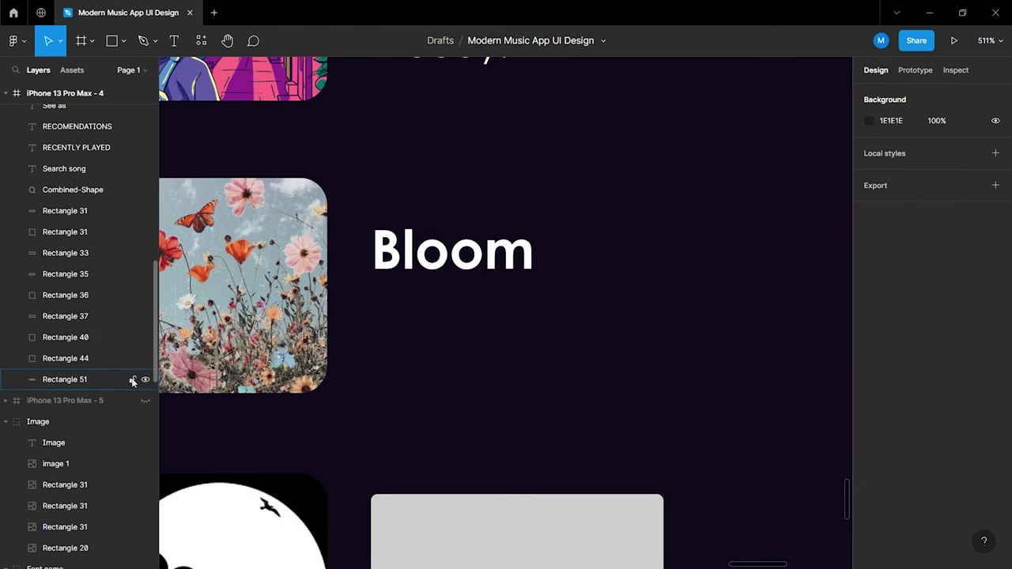
Unhide Troye Sivan and duplicate the Bloom / Troye Sivan pair onto the third row
scroll(131, 367, "up", 3)
scroll(127, 332, "up", 3)
scroll(119, 284, "up", 3)
scroll(110, 248, "up", 4)
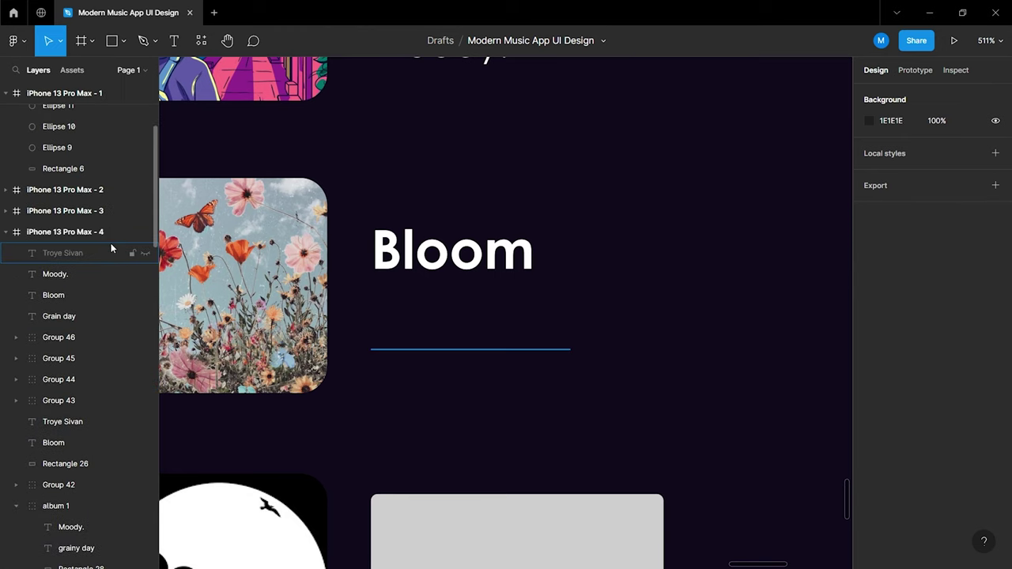
left_click(144, 253)
left_click_drag(360, 201, 574, 362)
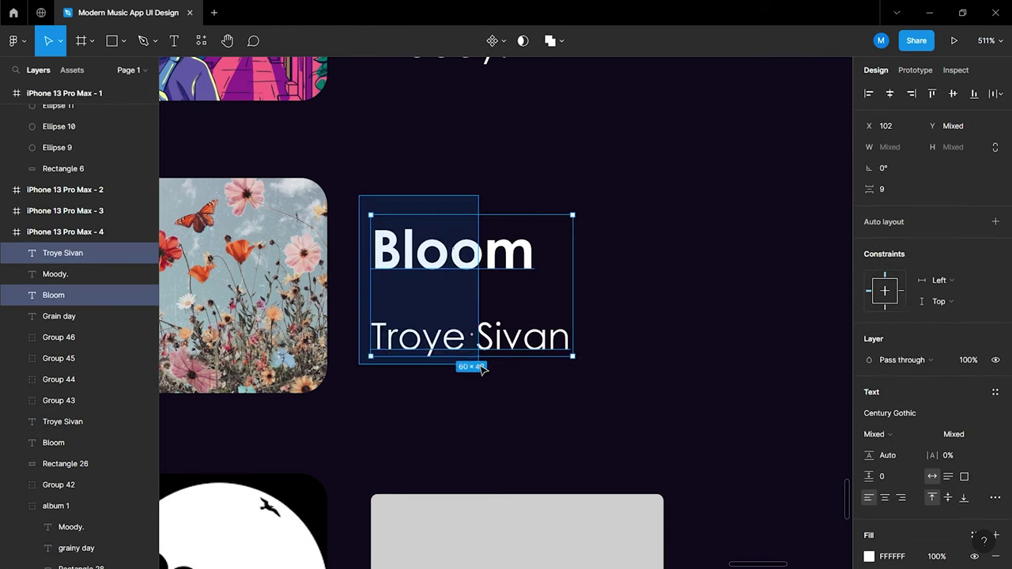
scroll(477, 362, "down", 5)
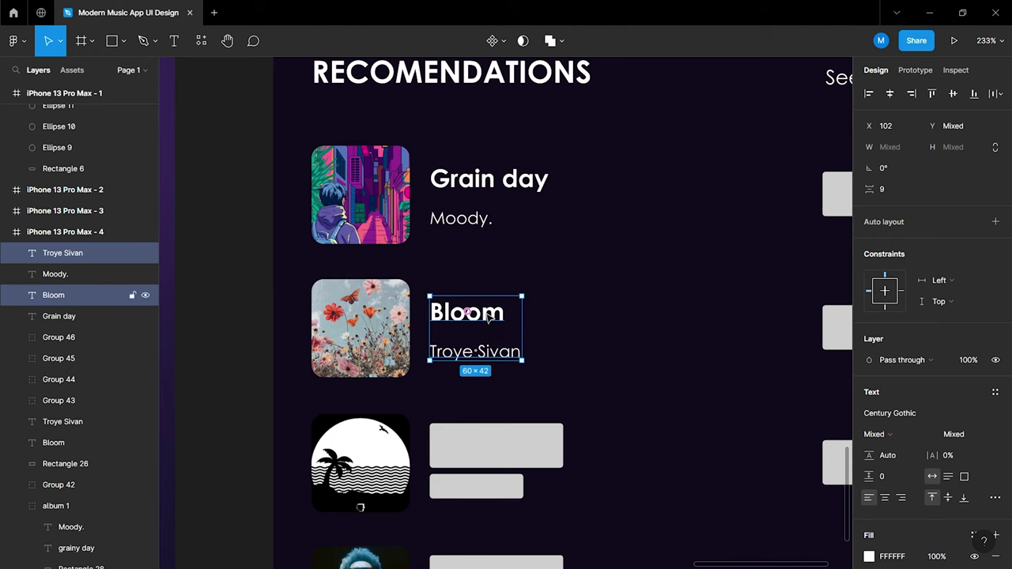
left_click_drag(490, 316, 491, 446)
Replace the third-row title with 'Back to her man'
scroll(501, 449, "down", 3)
scroll(479, 338, "up", 5)
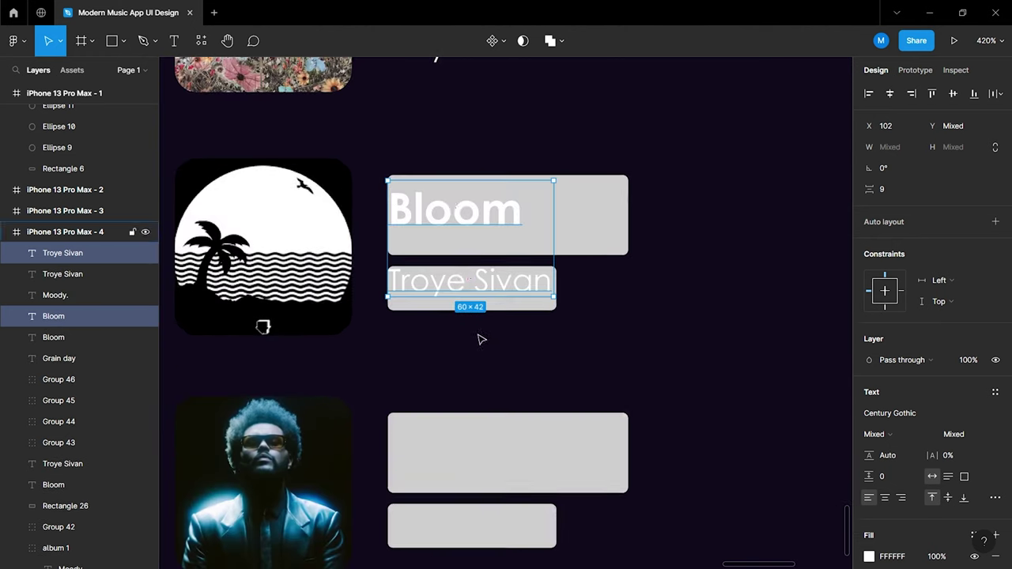
double_click(455, 210)
key("ctrl+a")
type("Back to her man")
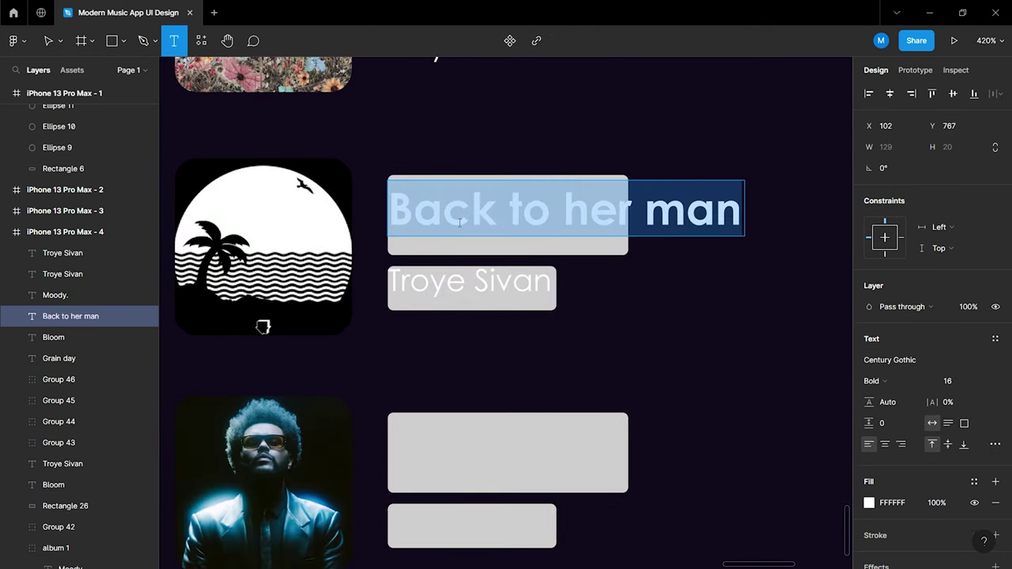
left_click(681, 292)
Nudge the title down and set the third-row artist to 'Demien Rice' beneath it
left_click(668, 210)
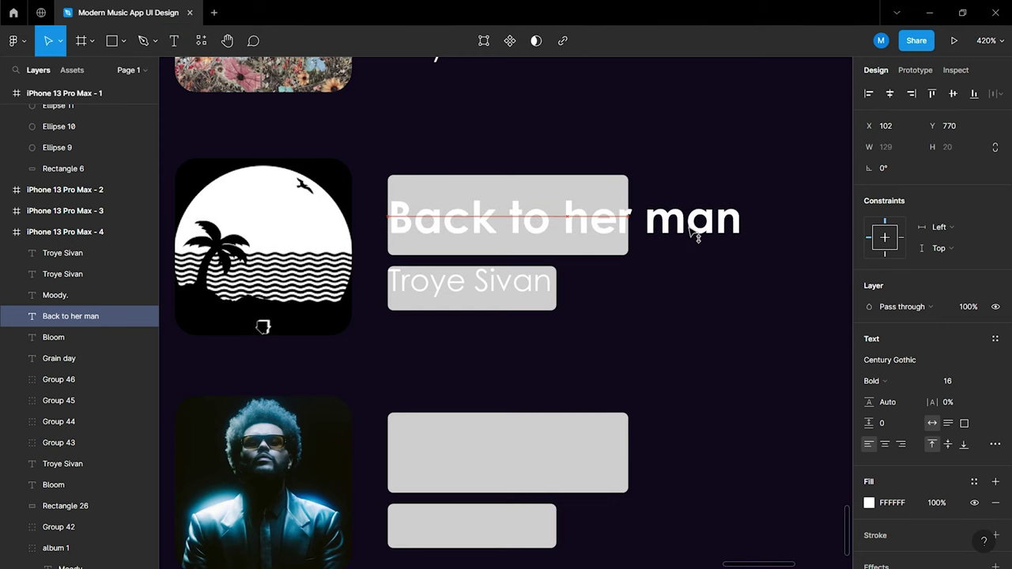
key("Down")
key("Down")
key("Down")
double_click(489, 294)
type("Demien Rice")
left_click(553, 293)
left_click_drag(553, 293, 542, 297)
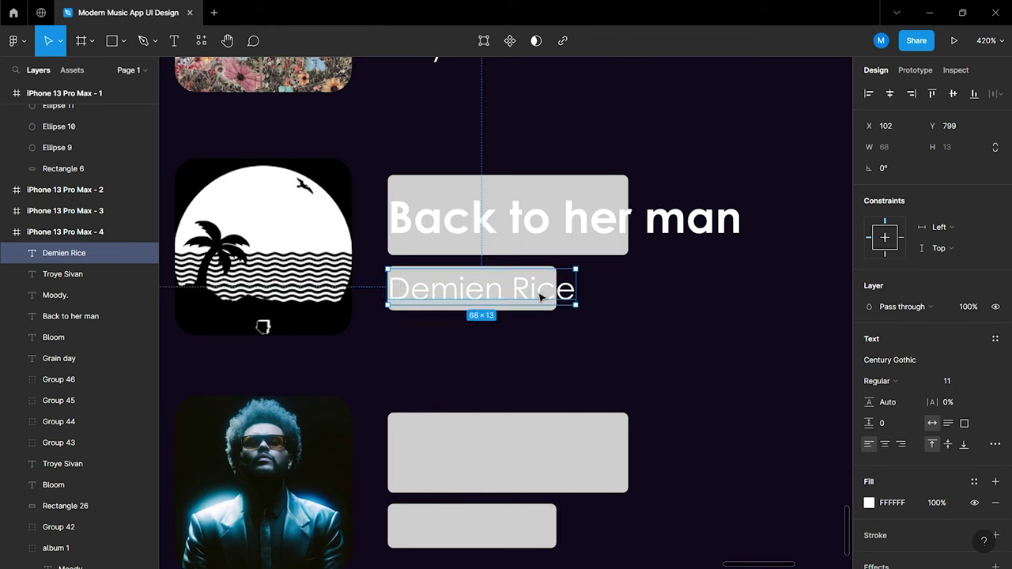
Delete the grey placeholder rectangles behind Demien Rice and Back to her man
left_click(145, 254)
left_click(463, 297)
key("Delete")
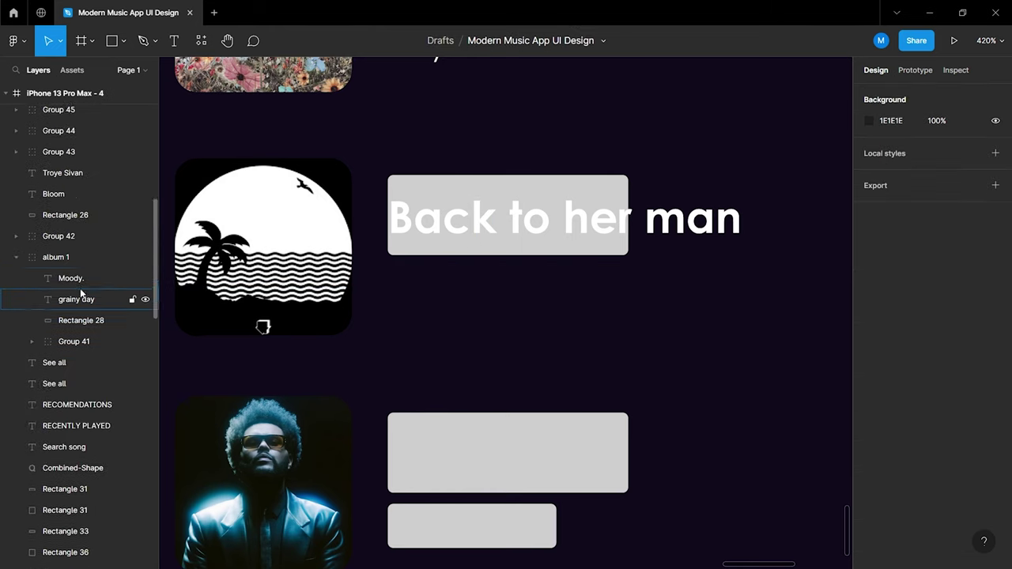
scroll(95, 277, "up", 5)
left_click(145, 230)
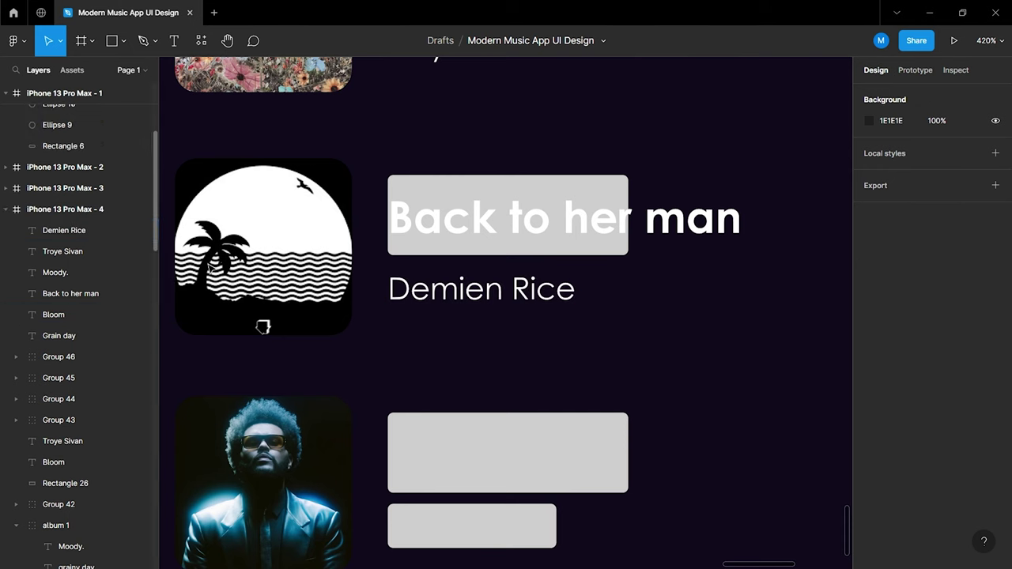
left_click(554, 193)
key("Delete")
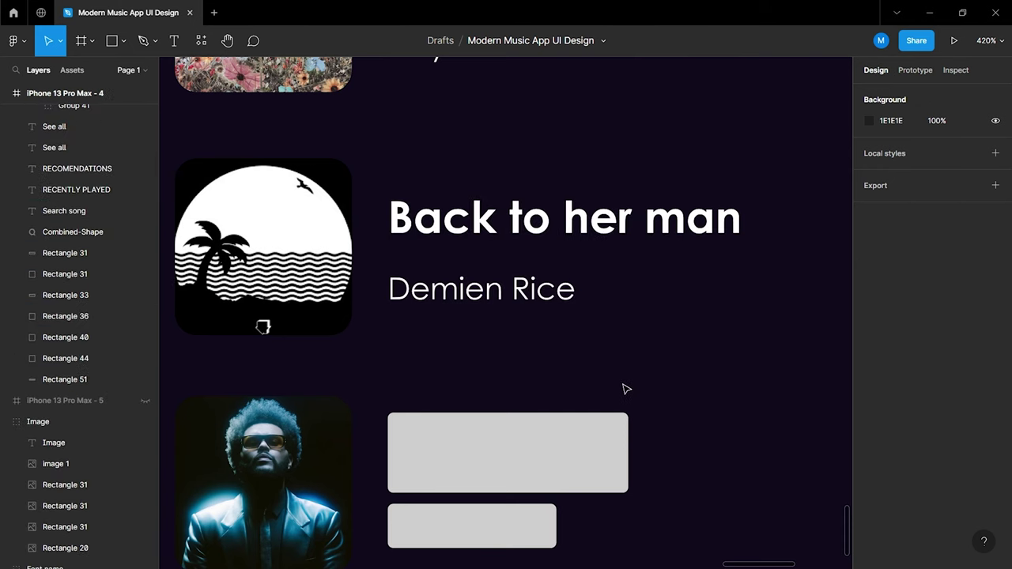
Duplicate the Back to her man title and artist into the next row as 'Blu hair' and 'Canana'
left_click(577, 230)
left_click(556, 293, "shift")
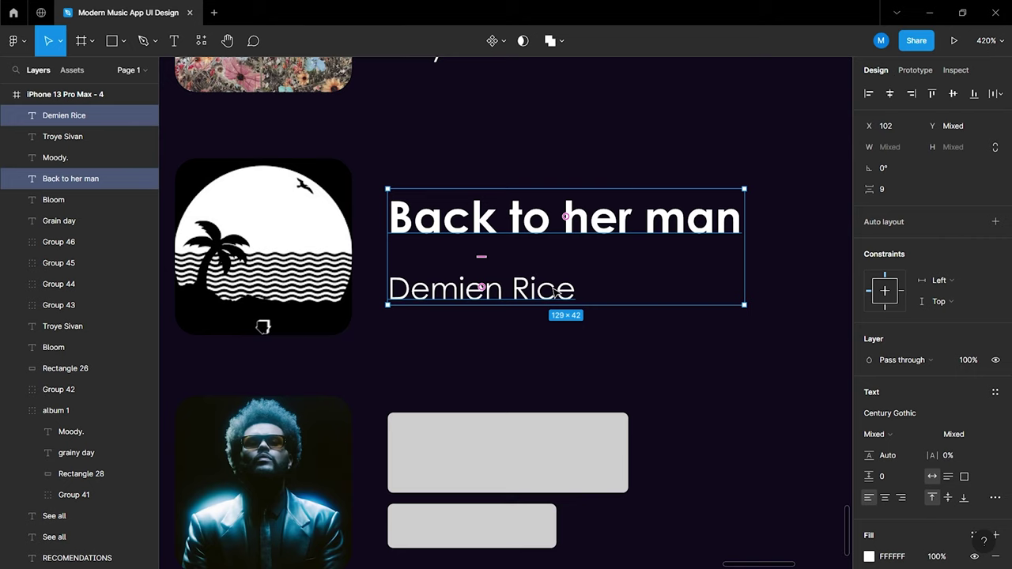
left_click_drag(555, 292, 556, 525, "alt")
key("t")
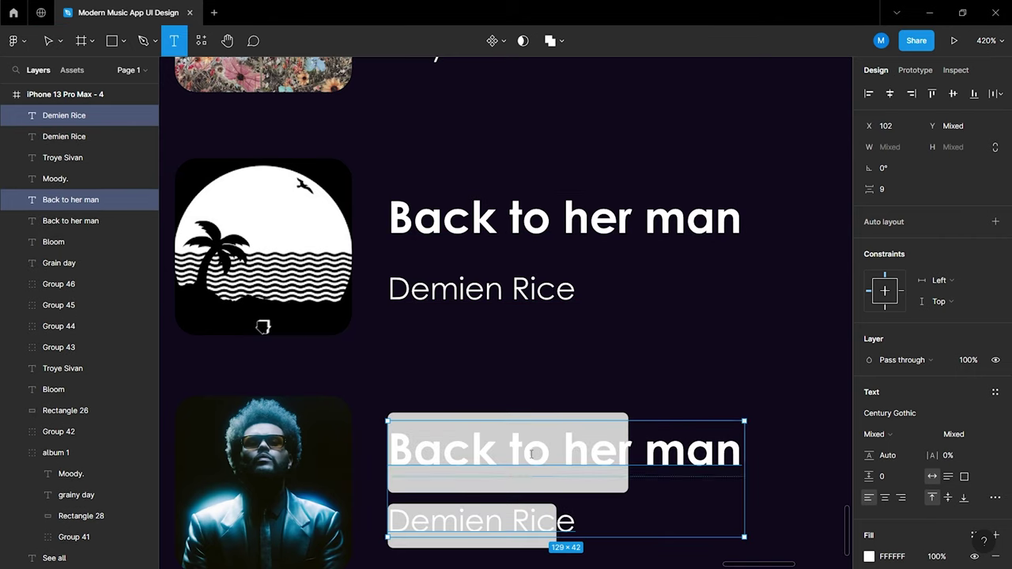
left_click(532, 453)
key("ctrl+a")
type("Blu hair")
left_click(535, 522)
key("ctrl+a")
type("Canana")
left_click(648, 562)
Remove the stray empty text box and the grey box behind Blu hair
scroll(672, 475, "down", 2)
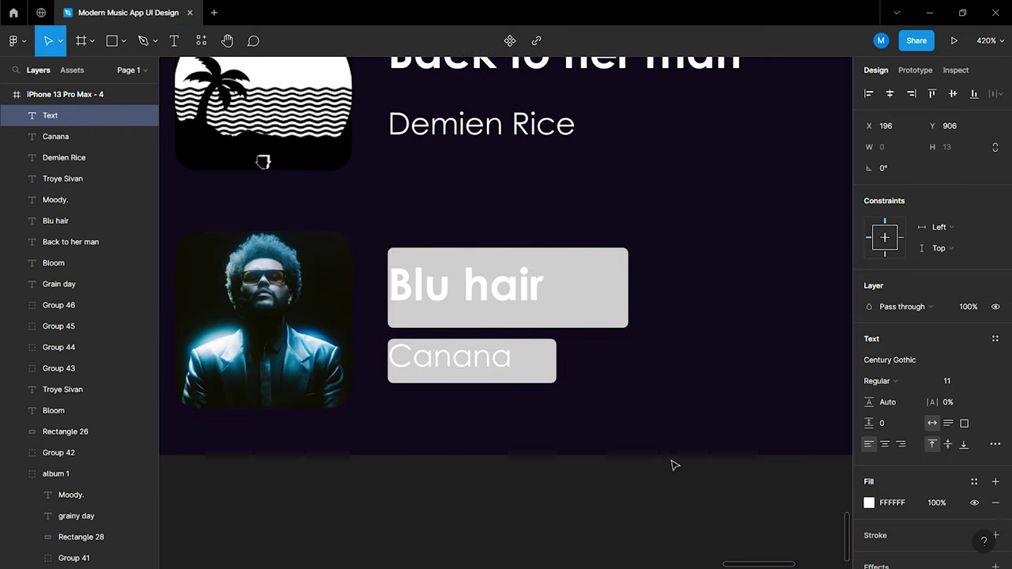
left_click(673, 464)
left_click(454, 283)
key("Return")
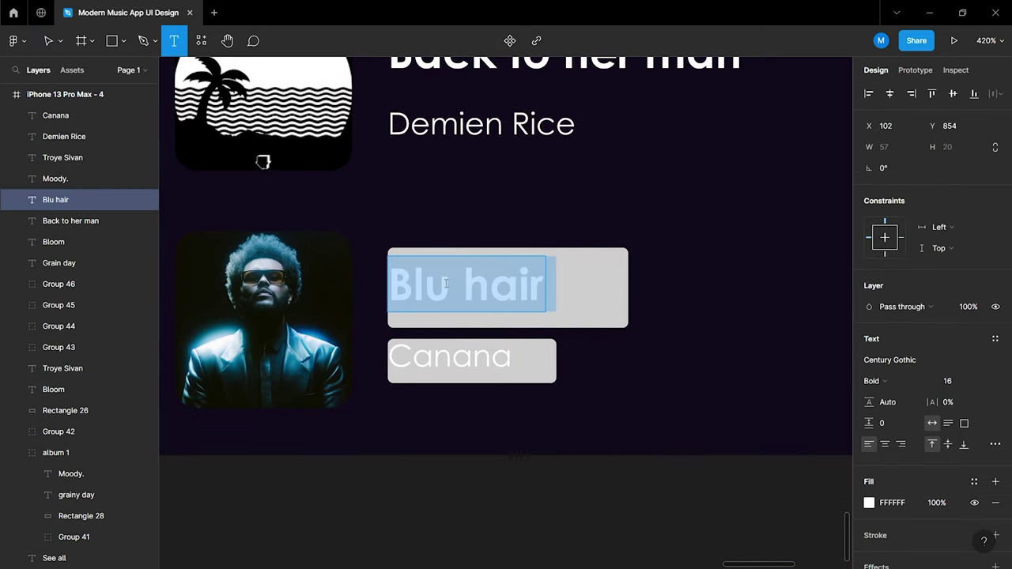
left_click(447, 285)
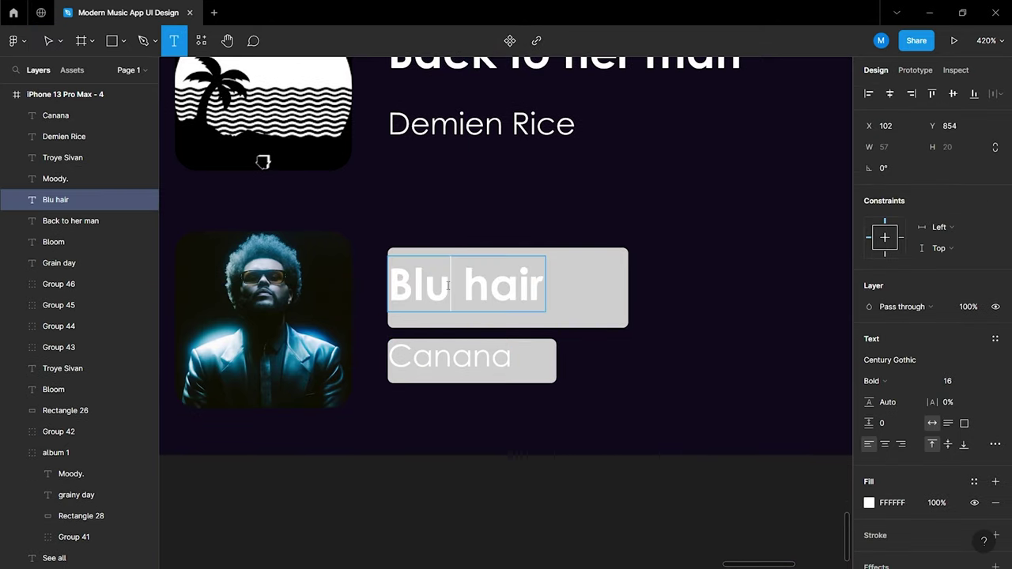
left_click(630, 392)
key("Escape")
left_click(586, 308)
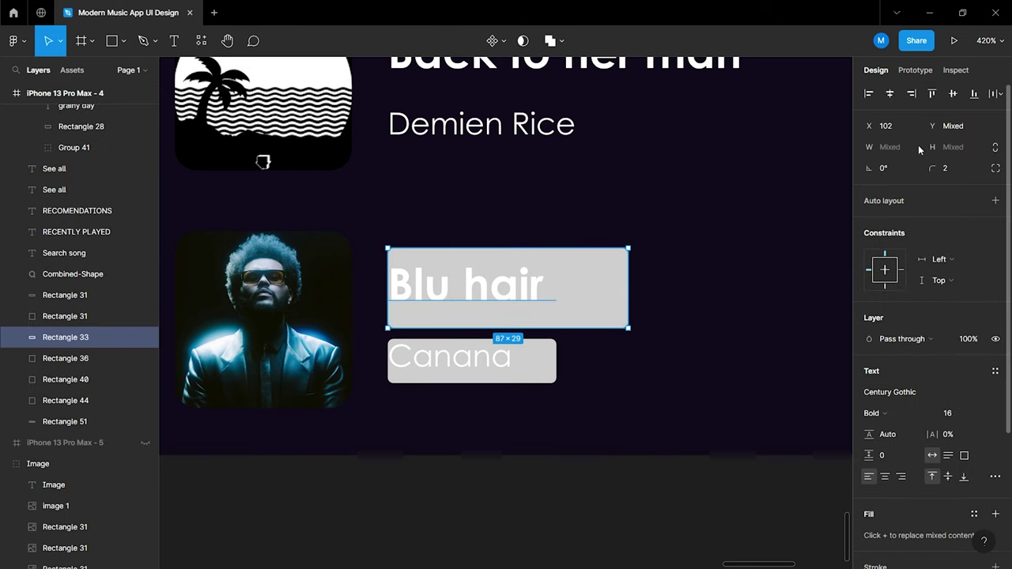
left_click(751, 340)
left_click(525, 365)
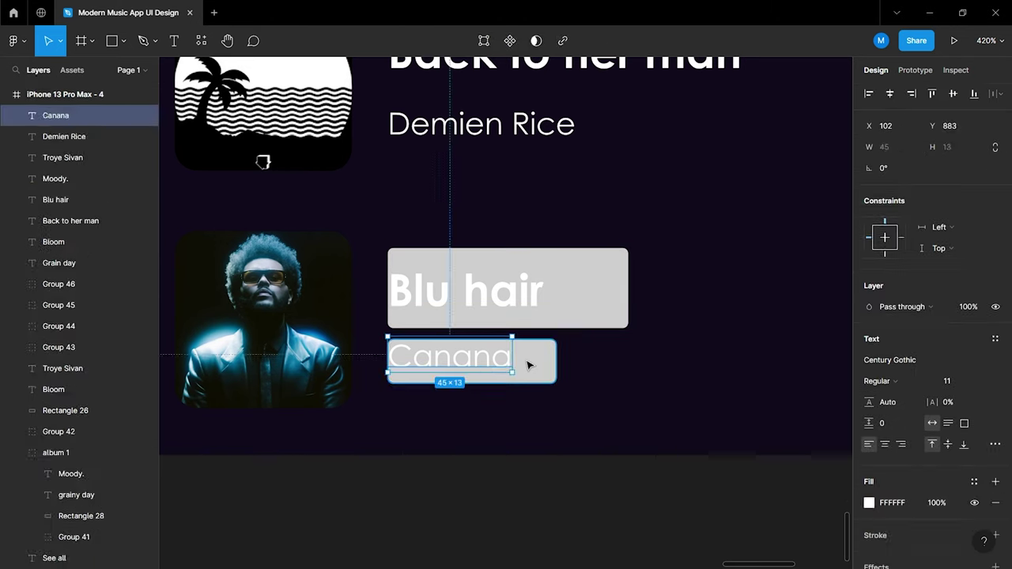
left_click(727, 436)
left_click(609, 326)
key("Delete")
key("Delete")
Copy the heart icon from the icon set onto the home screen
scroll(607, 385, "down", 3)
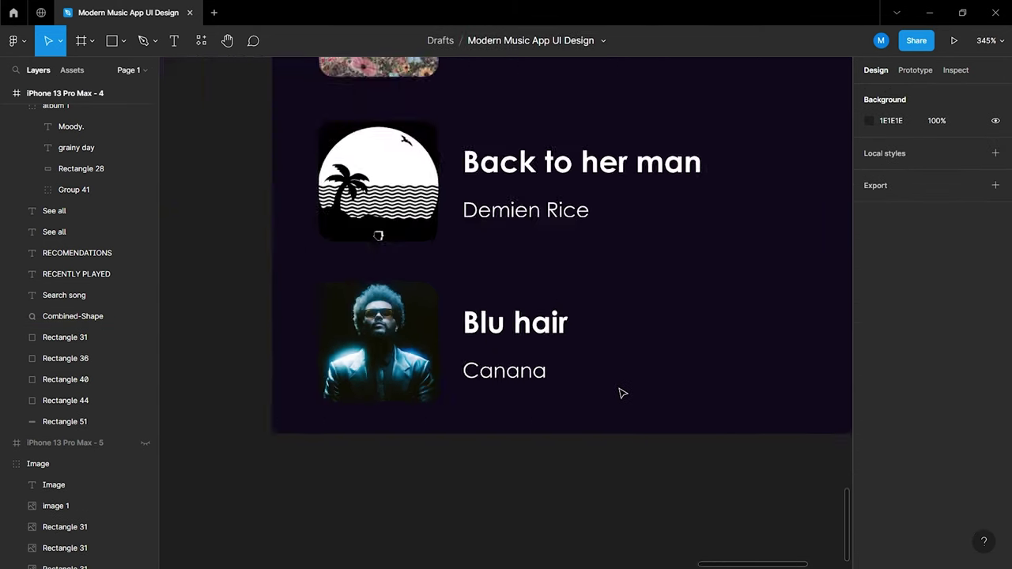
scroll(612, 387, "down", 3)
scroll(601, 391, "down", 1)
scroll(598, 393, "down", 5)
scroll(334, 379, "up", 5)
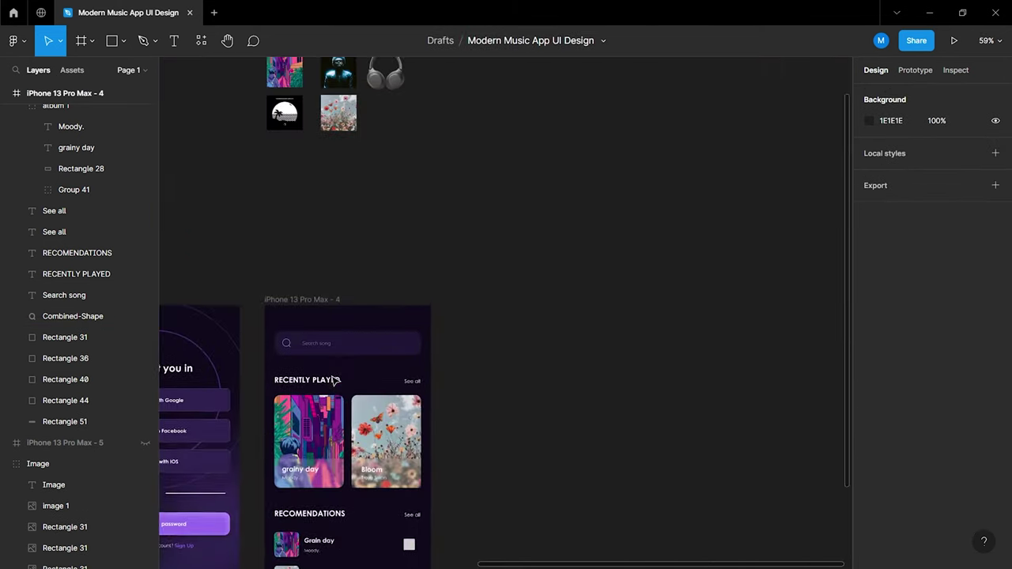
scroll(335, 379, "up", 3)
scroll(335, 379, "left", 3)
scroll(336, 373, "left", 5)
scroll(491, 215, "up", 4)
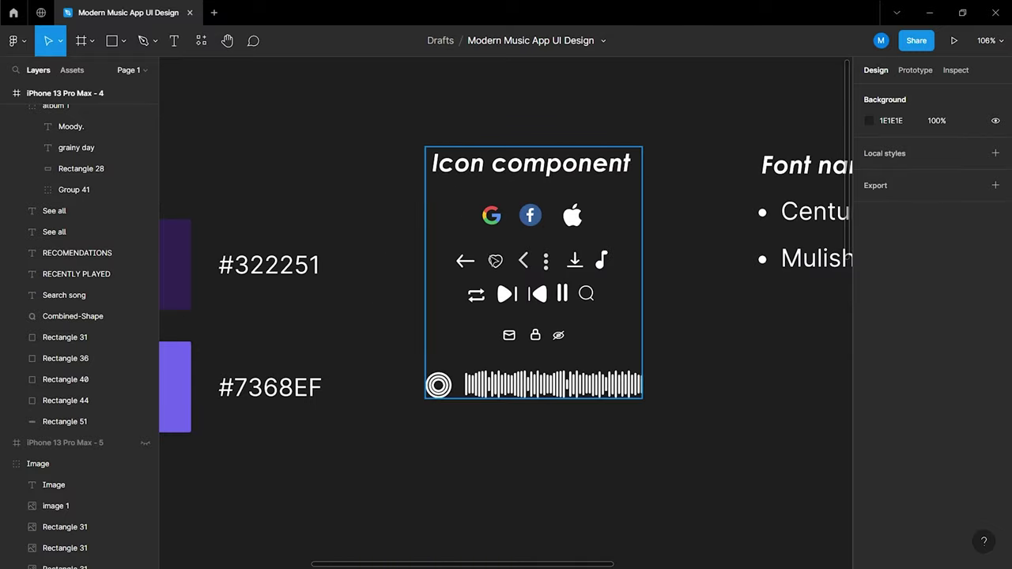
left_click(495, 261, "ctrl")
left_click_drag(498, 263, 684, 461)
scroll(685, 463, "down", 1)
scroll(684, 246, "down", 4)
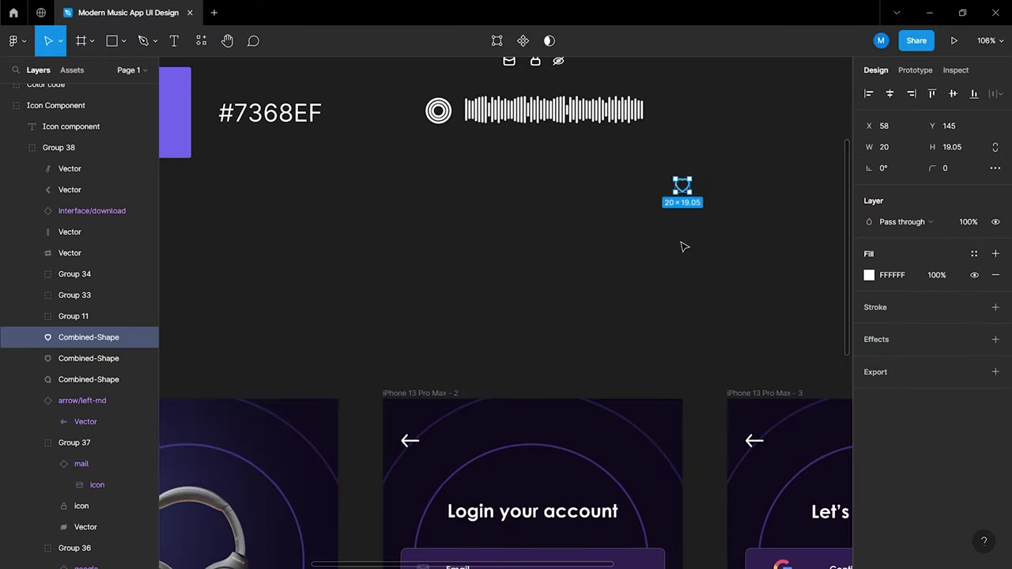
scroll(719, 361, "down", 4)
scroll(719, 361, "right", 4)
scroll(745, 403, "down", 3)
scroll(745, 403, "right", 3)
scroll(745, 393, "right", 3)
mouse_move(682, 189)
left_mouse_down()
mouse_move(654, 376)
mouse_move(589, 334)
left_mouse_up()
Colour the heart dark red 8A3131 and position it over the first grey square
scroll(591, 332, "up", 5)
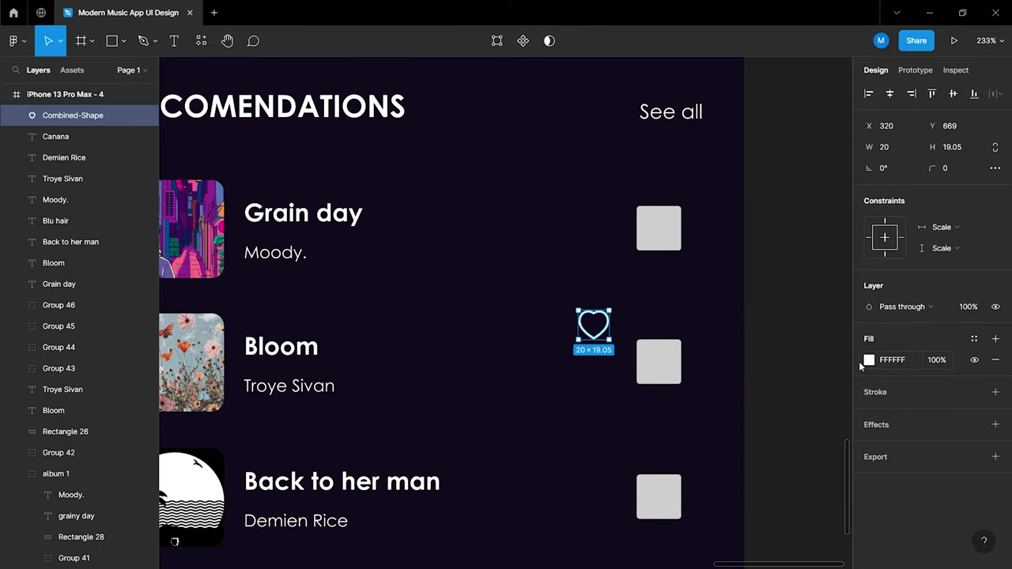
left_click(869, 360)
left_click(797, 312)
left_click(841, 229)
scroll(744, 273, "up", 3)
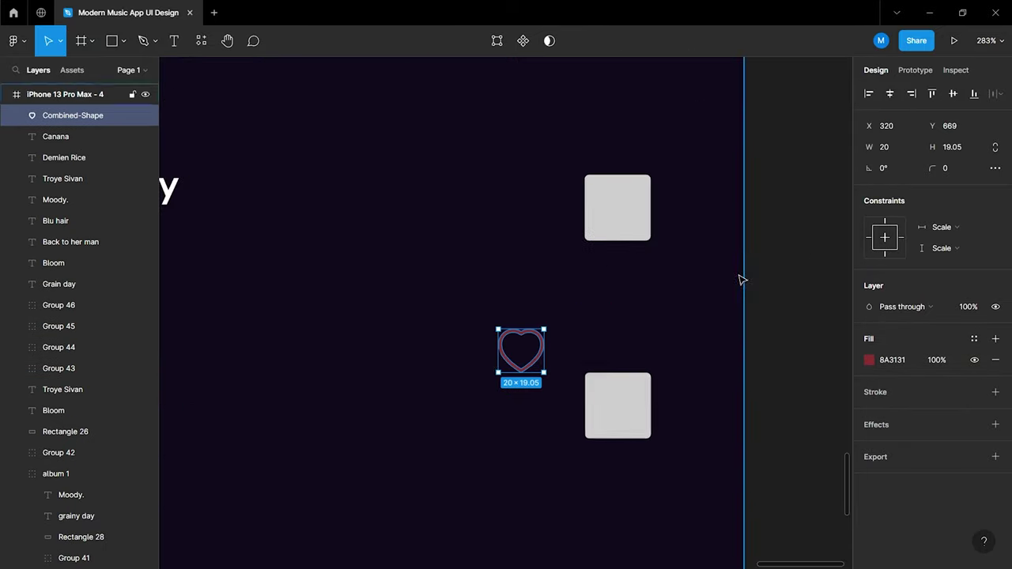
left_click_drag(527, 352, 626, 208)
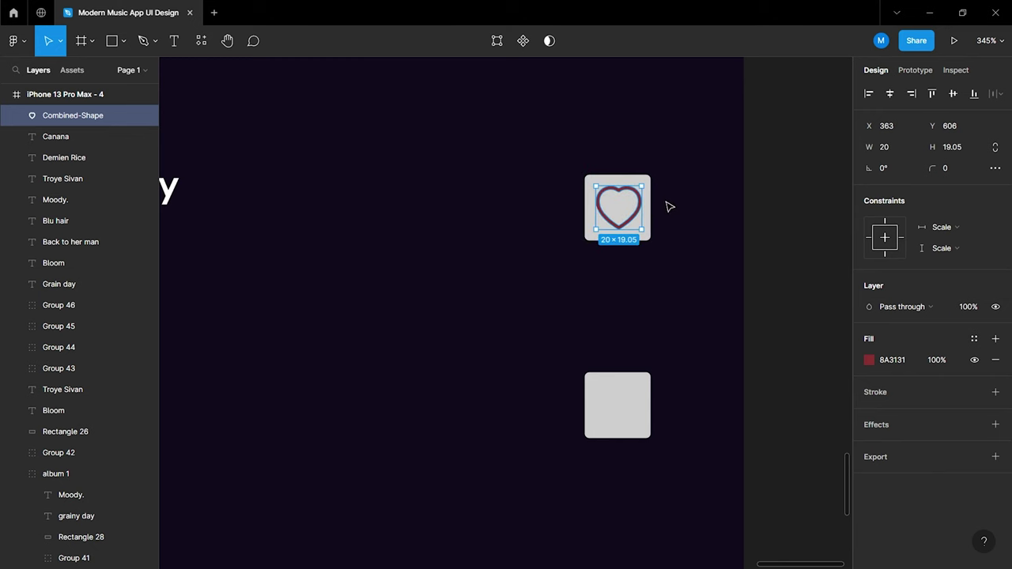
scroll(666, 210, "up", 5)
left_click(633, 196, "shift")
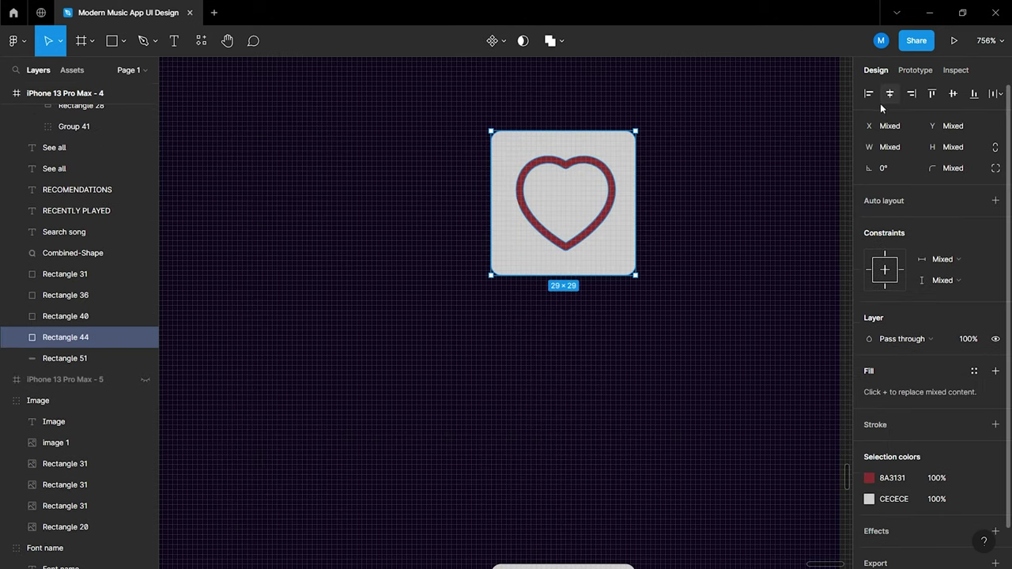
left_click(711, 228)
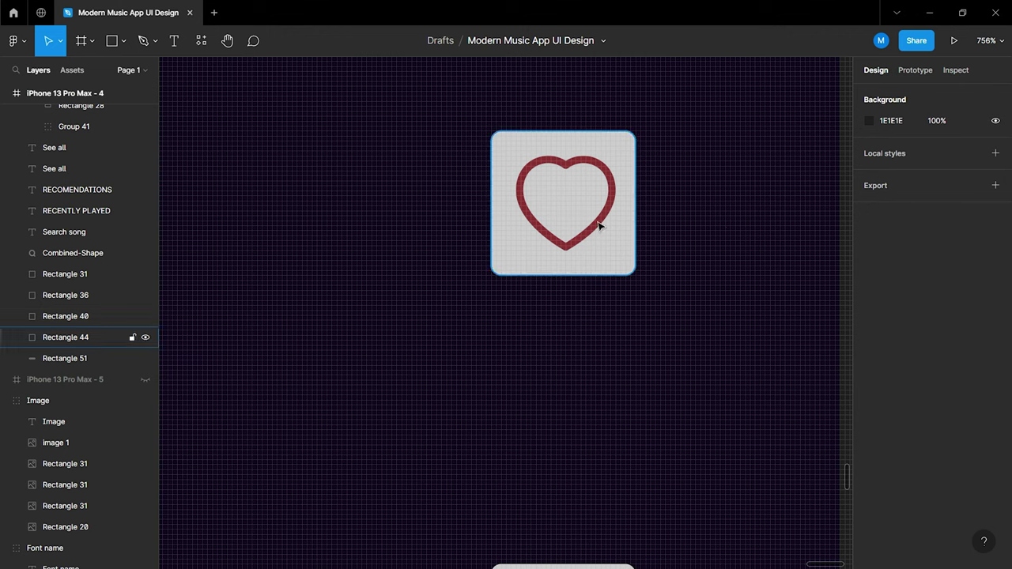
left_click(626, 191)
left_click(680, 212)
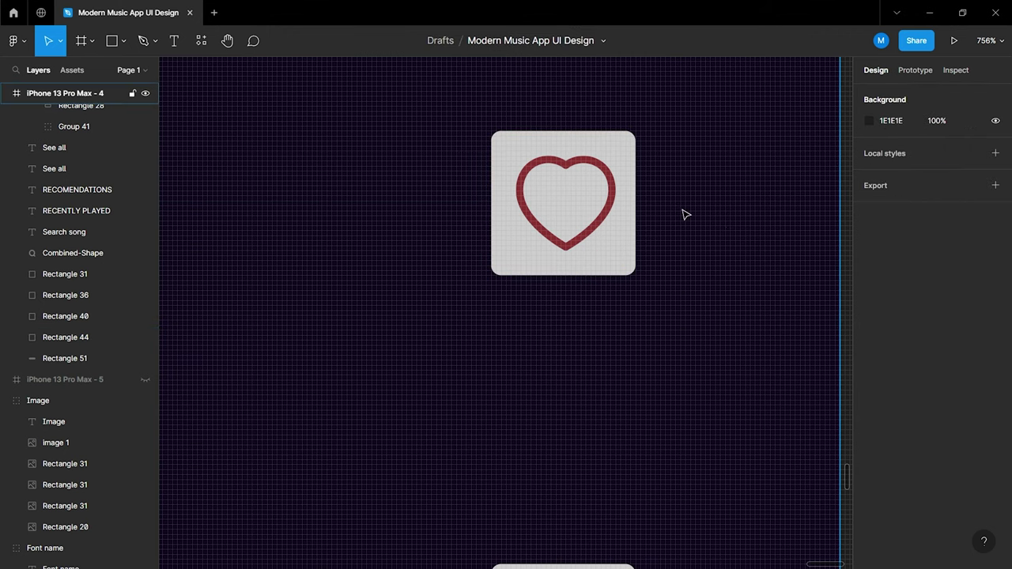
Alt-drag copies of the heart into the following recommendation rows' squares
scroll(685, 214, "down", 4)
left_click(653, 206)
left_click_drag(653, 207, 653, 405)
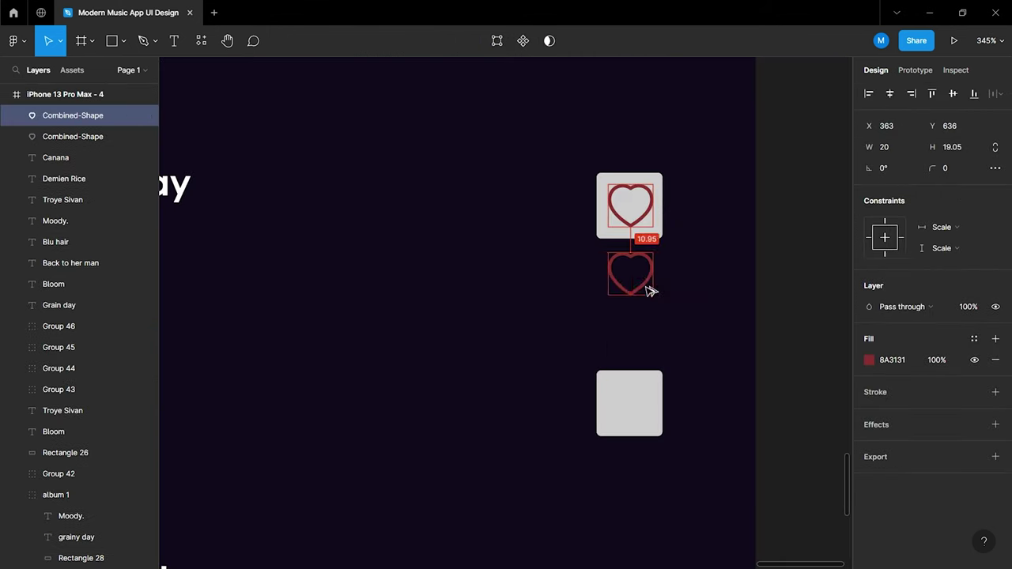
key("Escape")
scroll(652, 392, "down", 1)
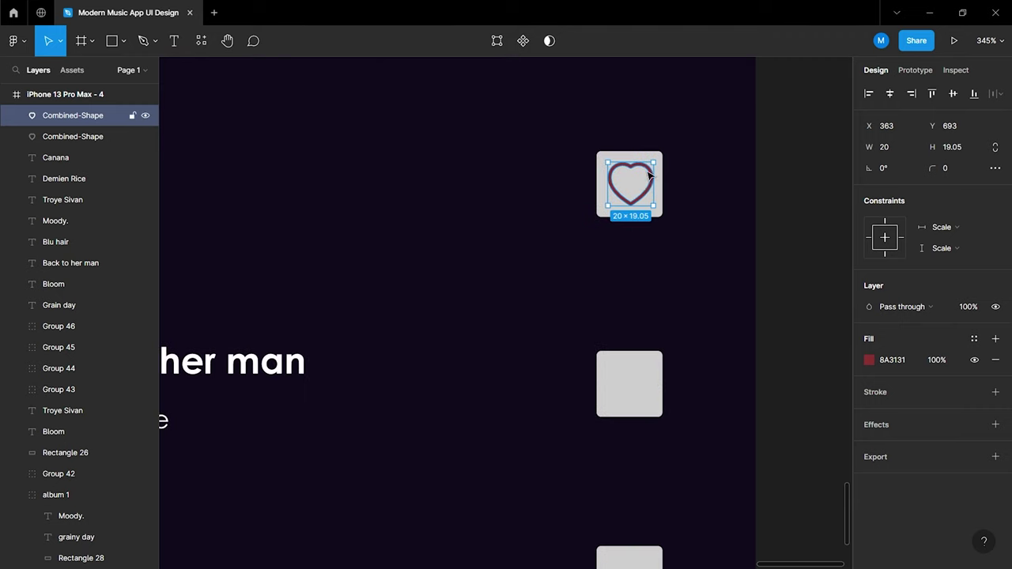
left_click_drag(649, 176, 660, 385)
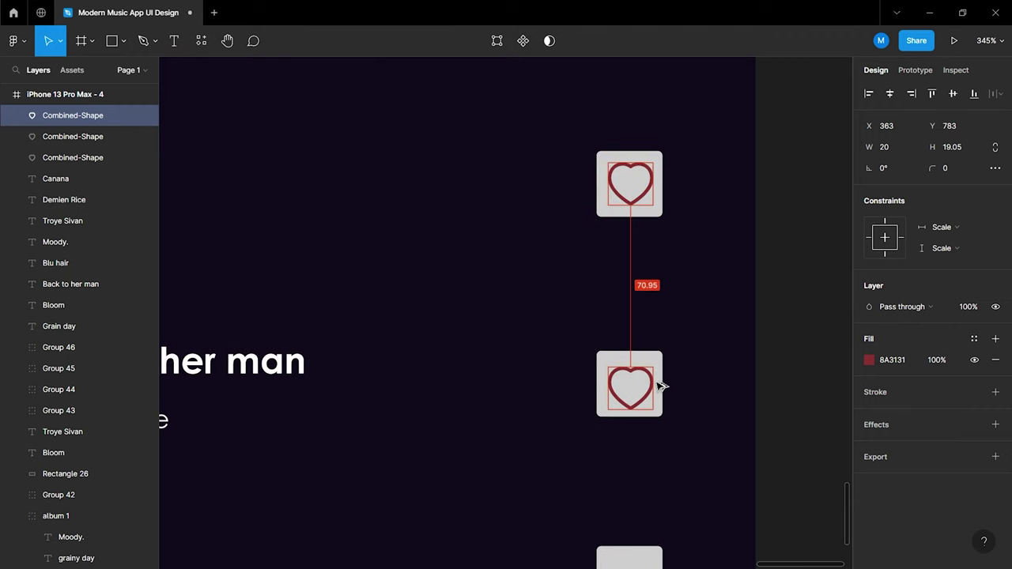
key("Up")
key("Up")
scroll(655, 379, "down", 5)
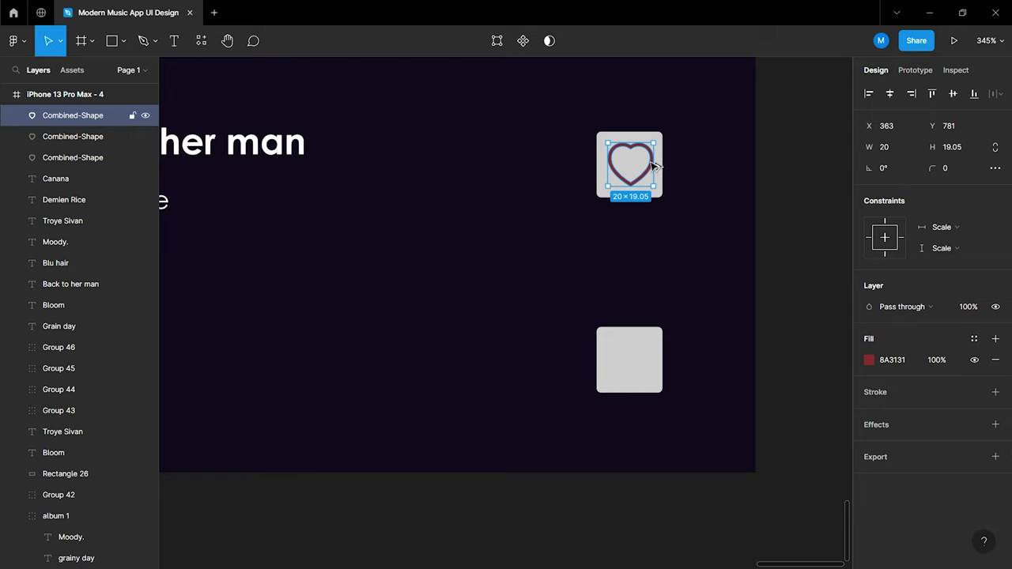
left_click_drag(655, 167, 643, 356)
Delete the four grey placeholder squares behind the hearts
left_click(697, 358)
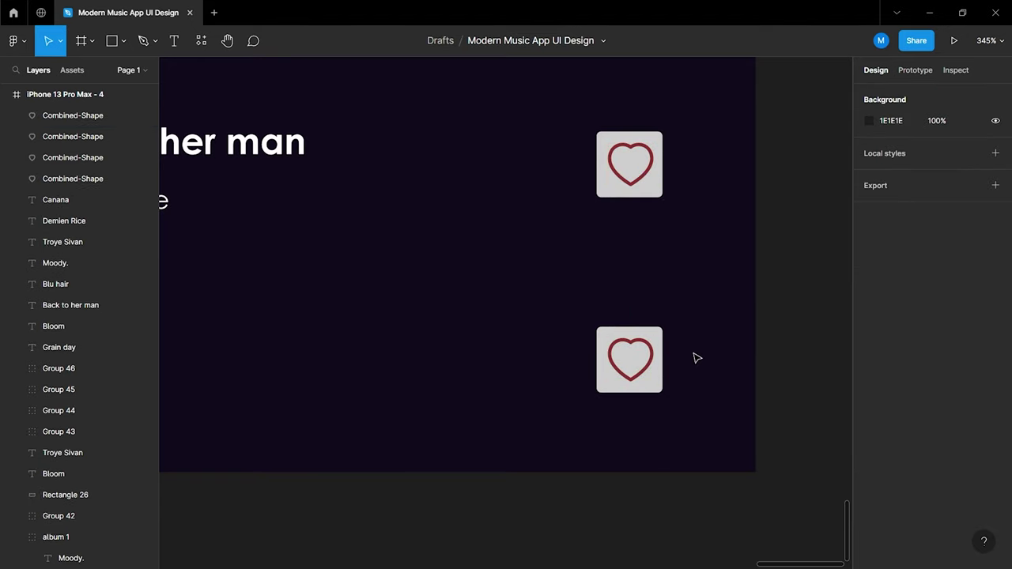
left_click(654, 338)
key("Delete")
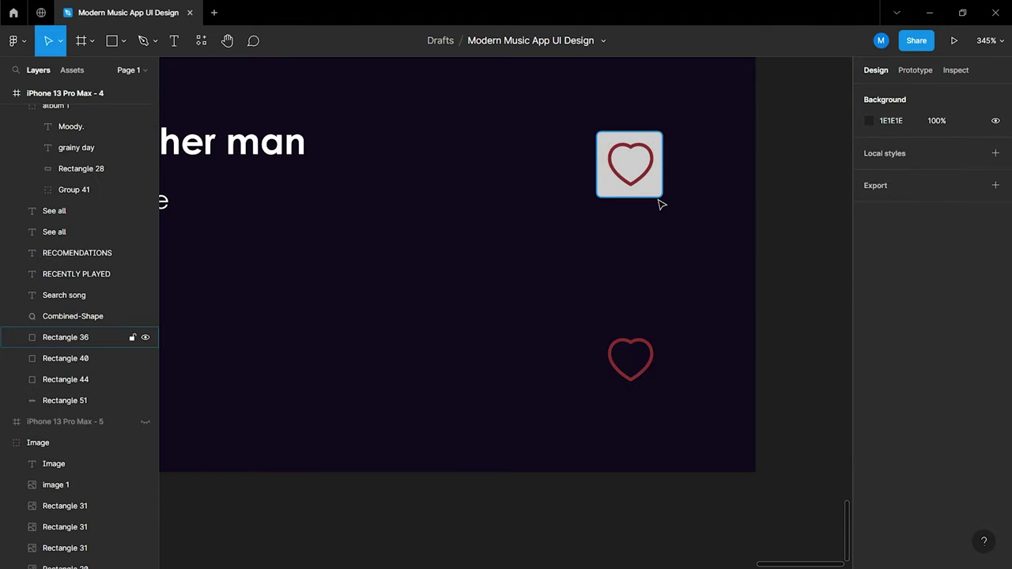
left_click(658, 191)
key("Delete")
scroll(659, 207, "up", 6)
left_click(660, 214)
key("Delete")
scroll(661, 214, "up", 4)
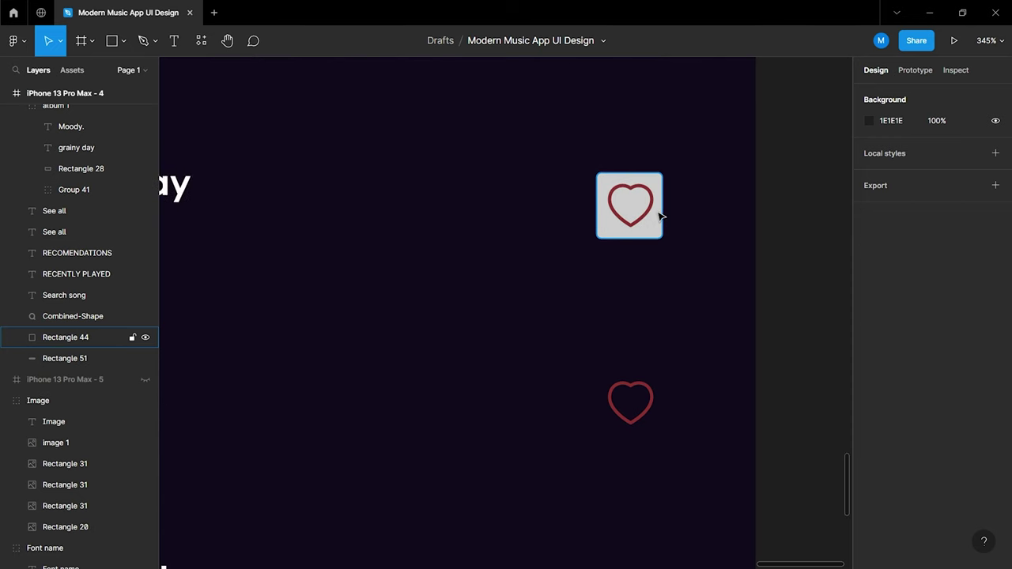
key("Delete")
scroll(655, 215, "down", 5)
Set the four recommendation hearts' fill to white FFFFFF
left_click_drag(633, 190, 673, 443)
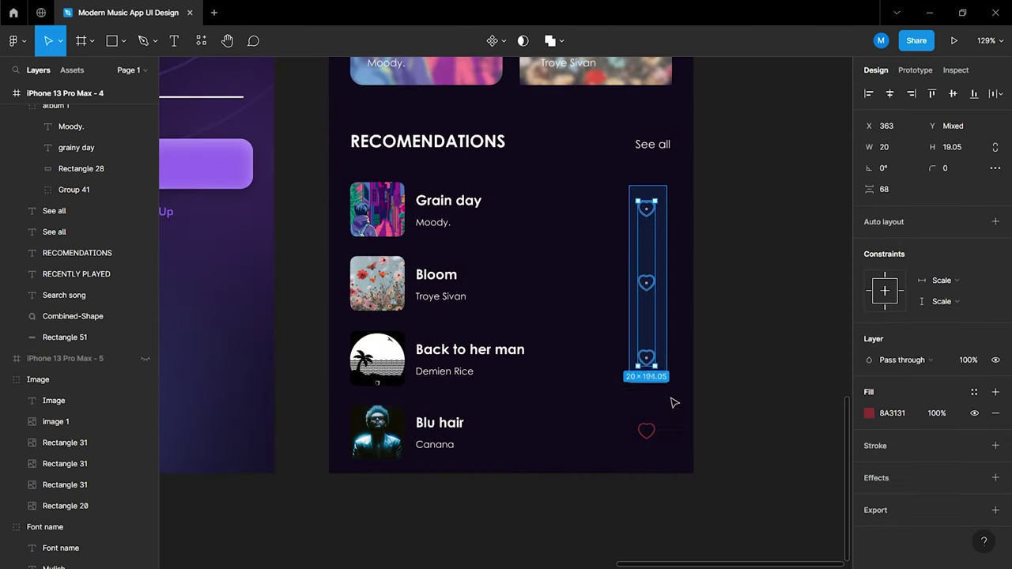
left_click(870, 360)
type("FFFFFF")
key("Return")
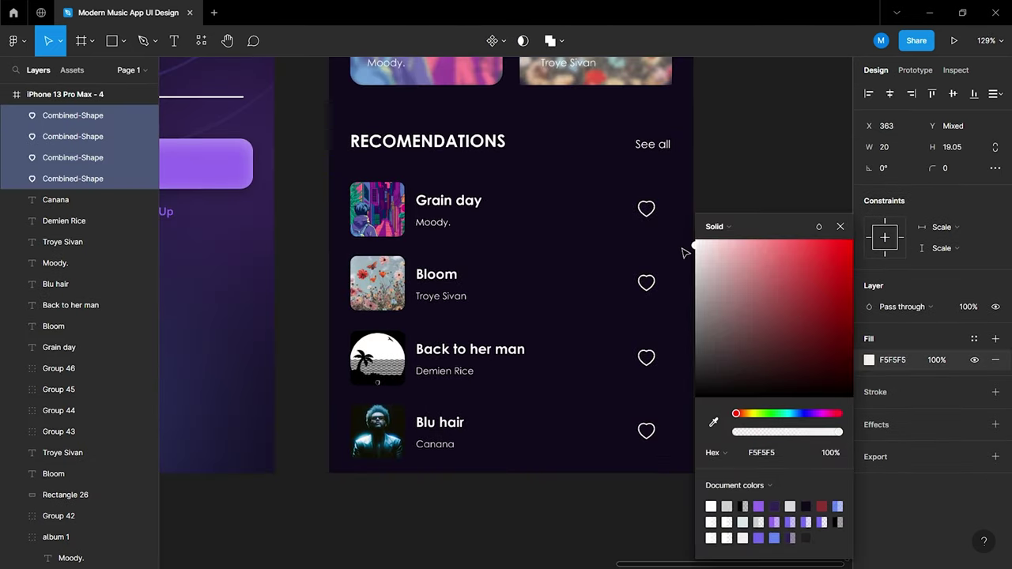
key("Escape")
key("Escape")
Group the Grain day, Bloom, Back to her man and Blu hair rows separately
scroll(796, 274, "down", 5)
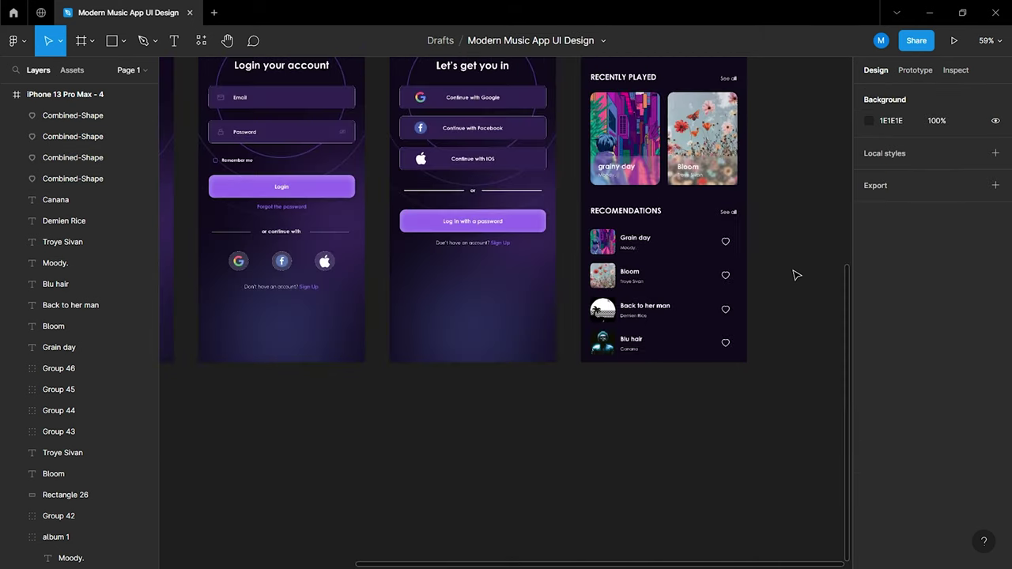
scroll(609, 283, "right", 3)
scroll(622, 284, "up", 1)
scroll(561, 366, "up", 2)
scroll(477, 363, "up", 3)
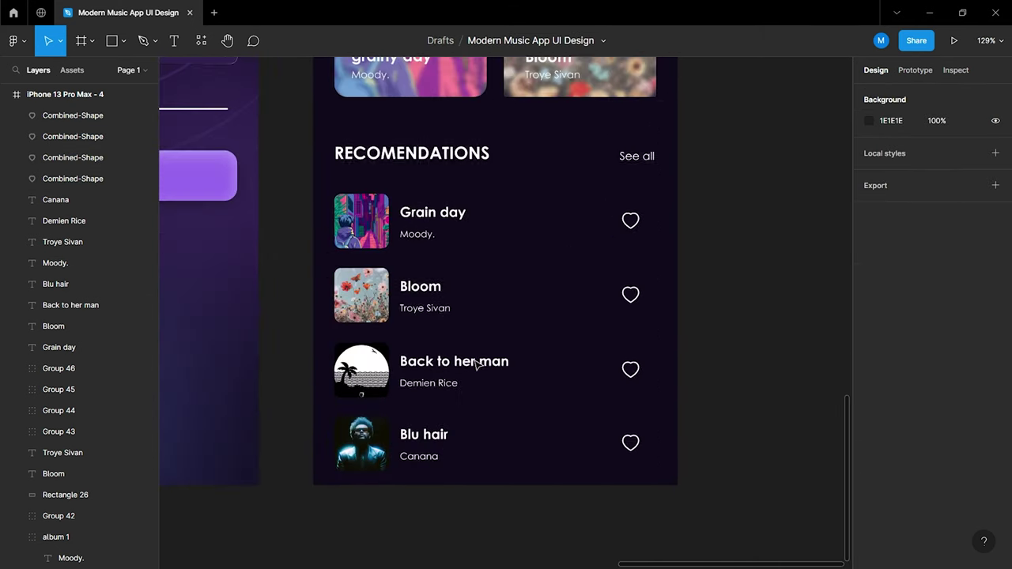
left_click_drag(335, 184, 653, 264)
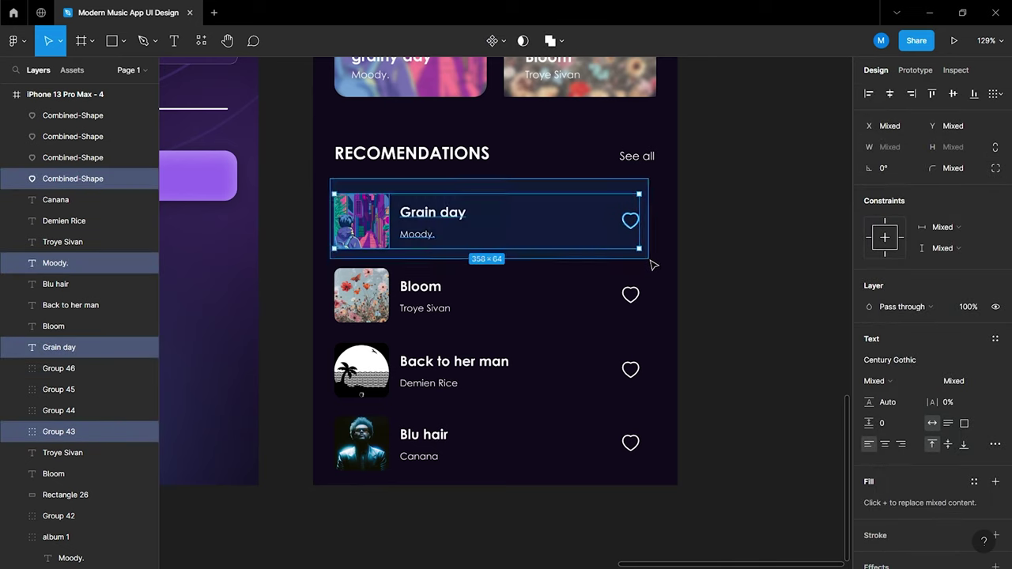
key("ctrl+g")
mouse_move(318, 261)
left_mouse_down()
mouse_move(626, 350)
mouse_move(637, 335)
left_mouse_up()
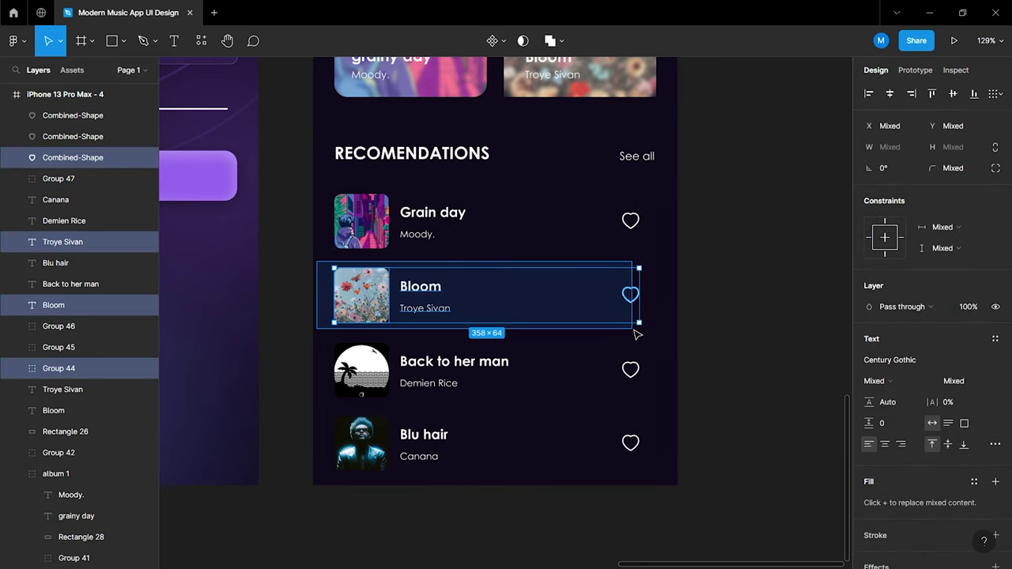
key("ctrl+g")
left_click(321, 343)
left_click_drag(321, 343, 630, 386)
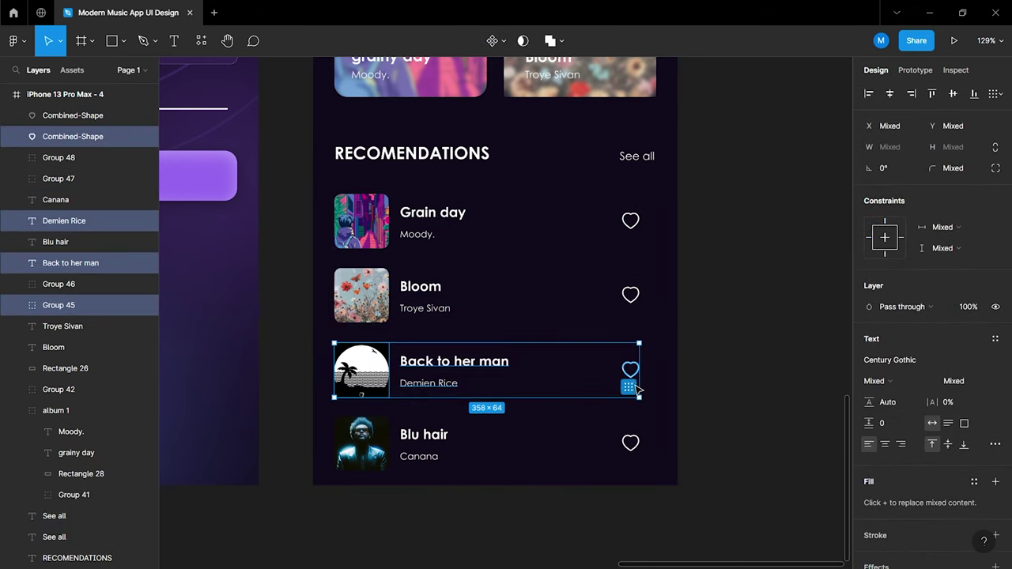
key("ctrl+g")
scroll(506, 388, "down", 3)
mouse_move(308, 265)
left_mouse_down()
mouse_move(429, 298)
mouse_move(646, 301)
left_mouse_up()
key("ctrl+g")
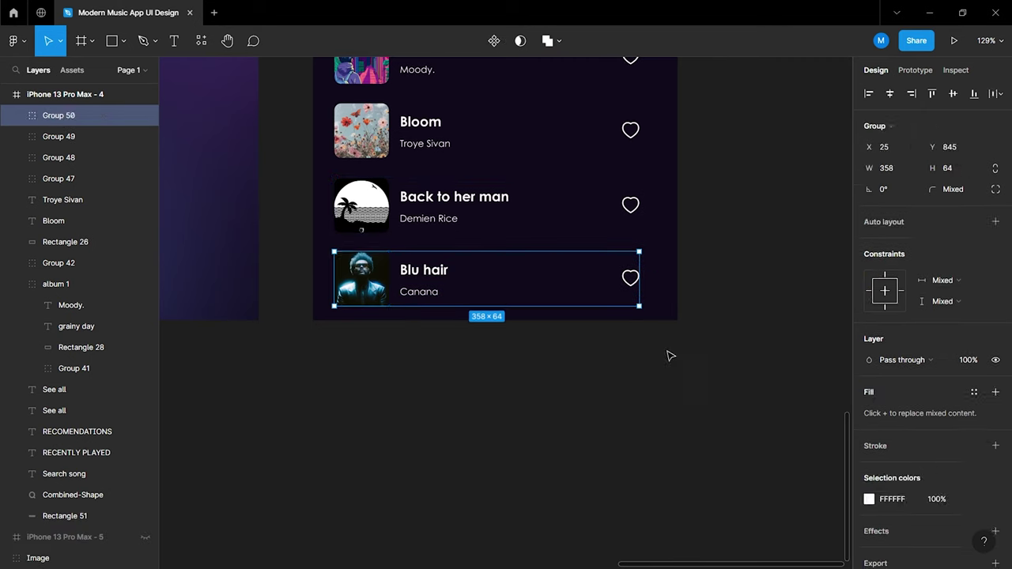
left_click(630, 366)
scroll(658, 370, "up", 3)
scroll(658, 370, "down", 3)
Paste Group 40 from iPhone 13 Pro Max - 3 into iPhone 13 Pro Max - 4
scroll(632, 367, "right", 3)
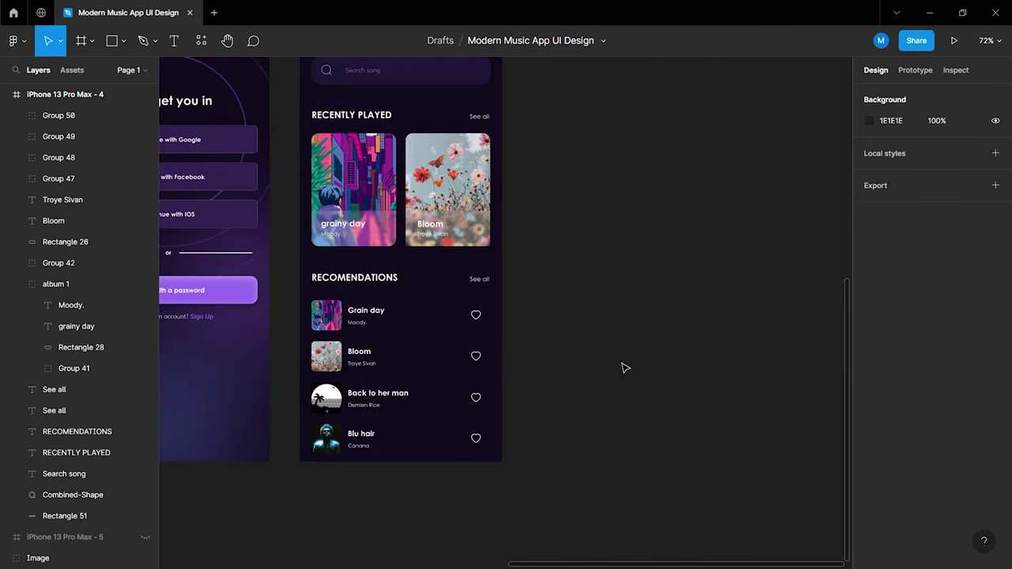
scroll(616, 366, "up", 2)
scroll(585, 340, "up", 2)
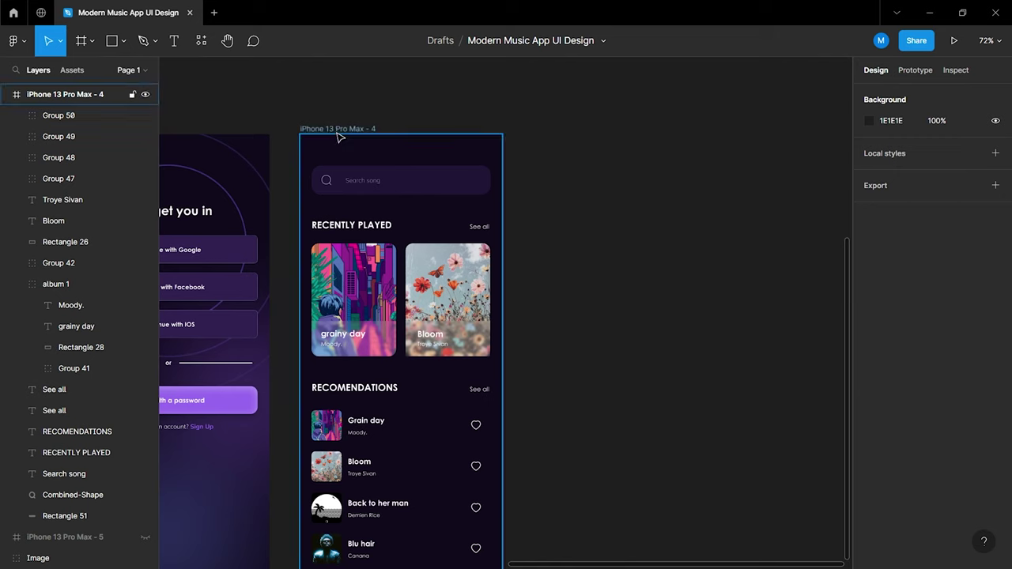
left_click(5, 94)
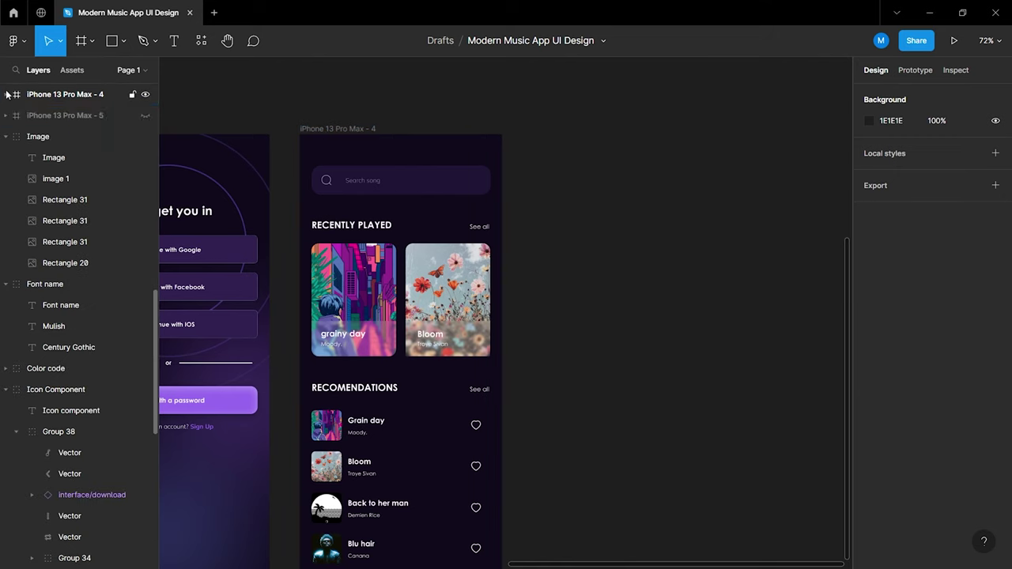
scroll(424, 162, "left", 5)
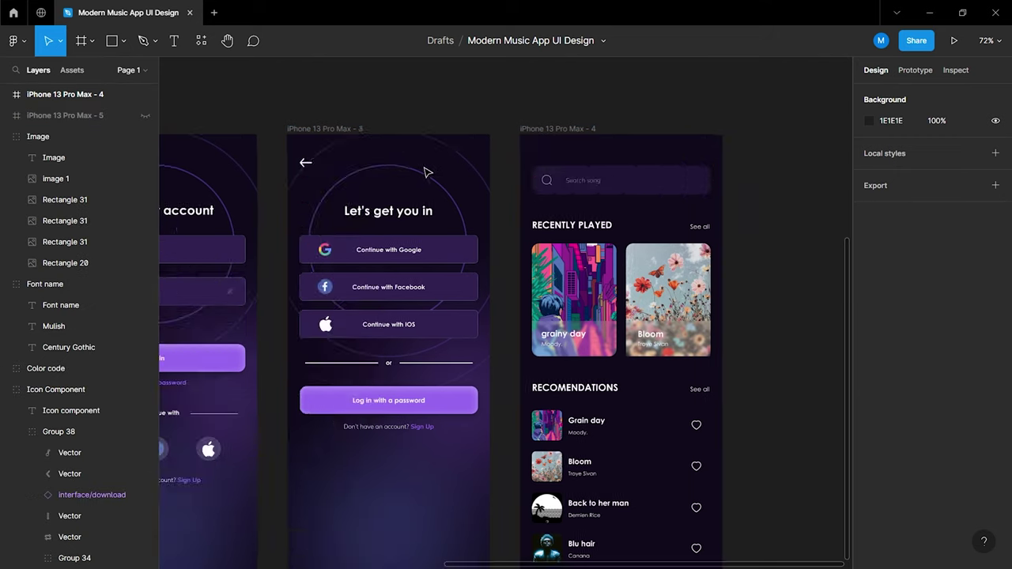
scroll(430, 170, "down", 3)
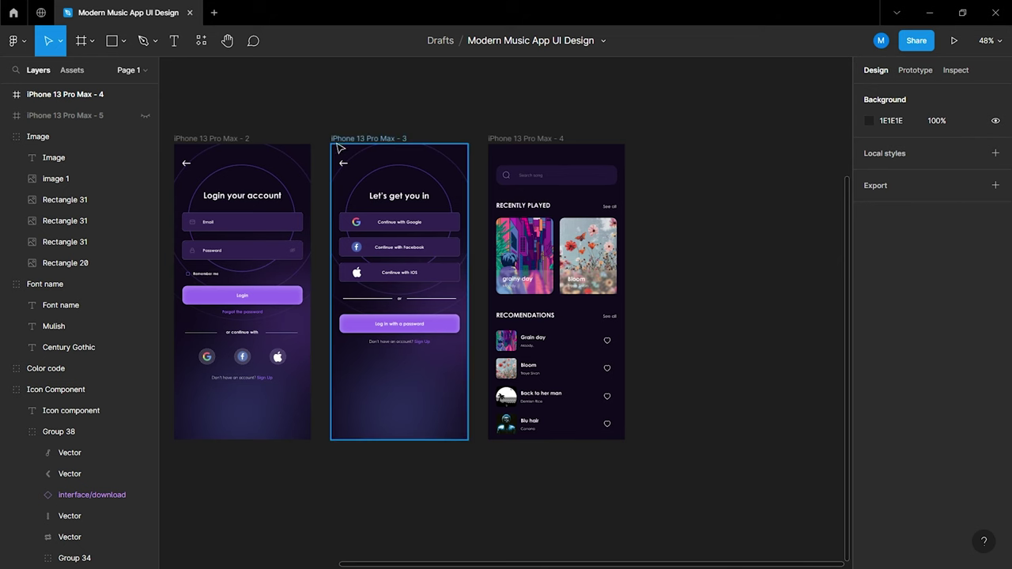
left_click(336, 139)
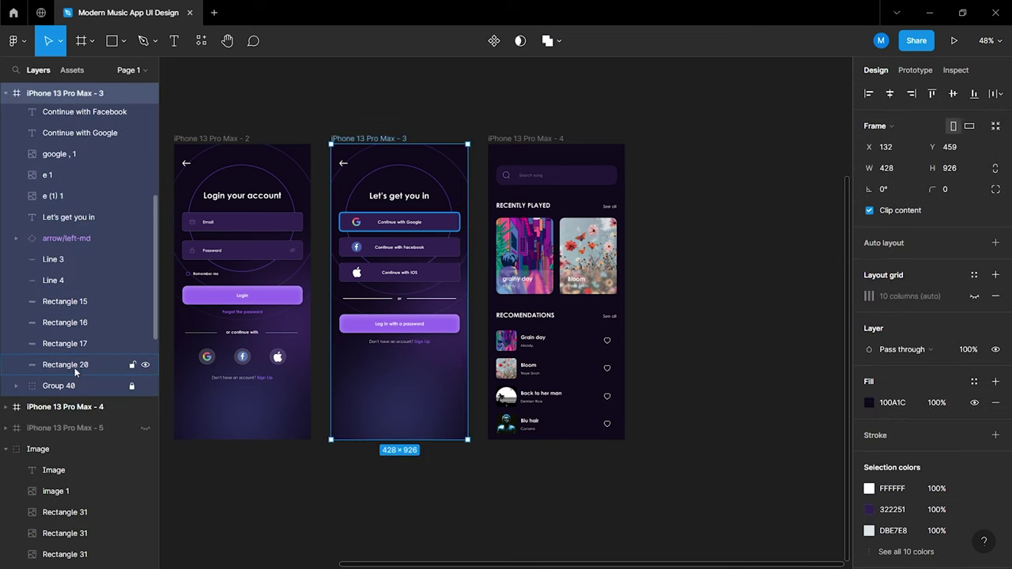
left_click(63, 384)
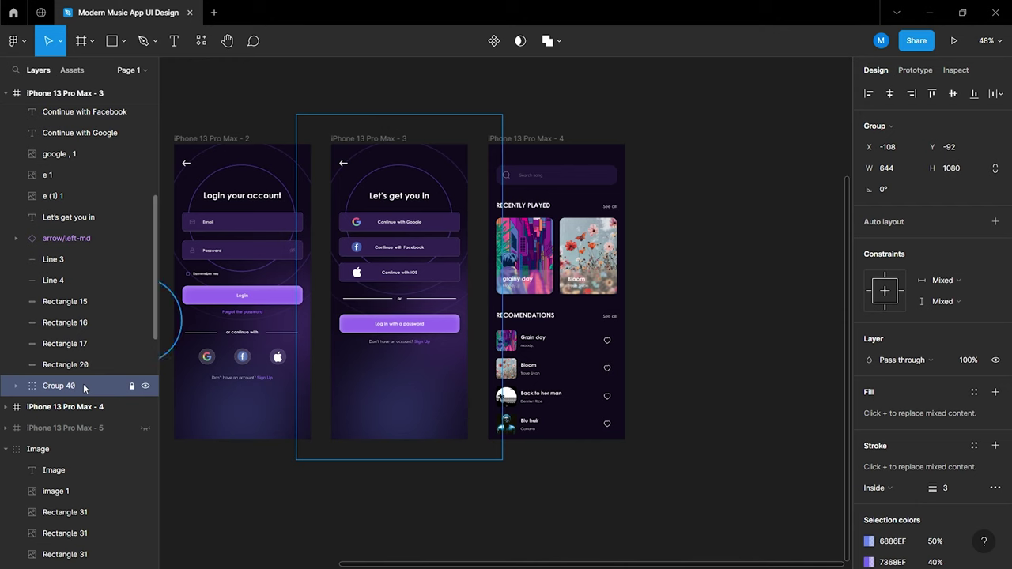
left_click(532, 148)
key("ctrl+v")
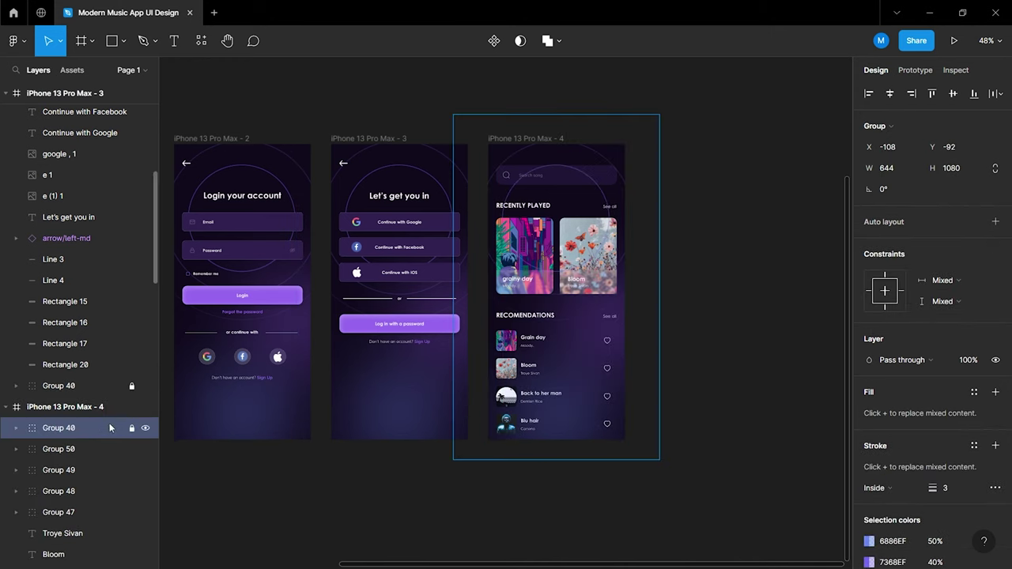
Move the pasted glow group to the bottom of the home screen's layers
mouse_move(67, 432)
left_mouse_down()
mouse_move(82, 352)
mouse_move(82, 375)
left_mouse_up()
left_click(18, 367)
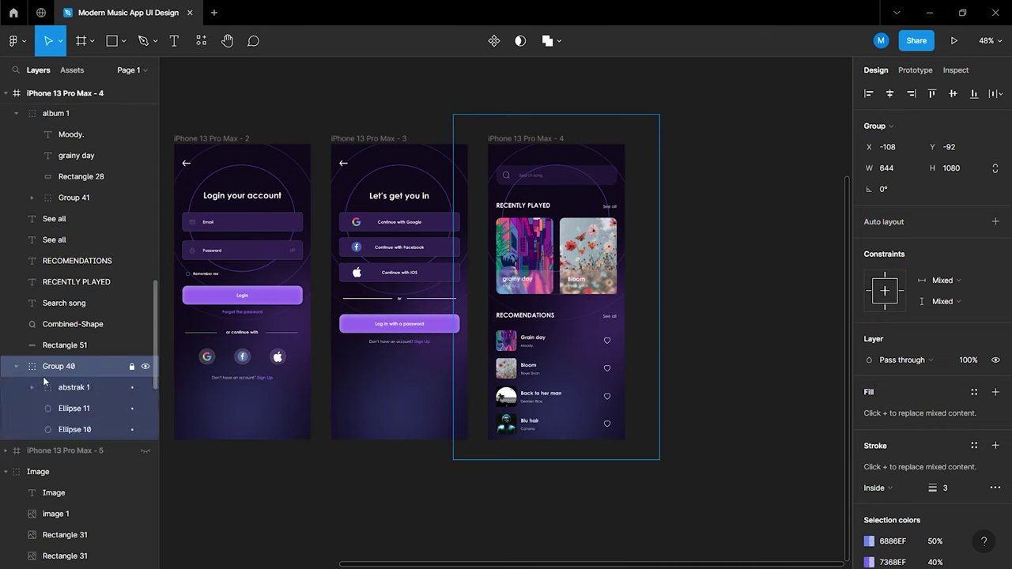
left_click(68, 387)
left_click(495, 482)
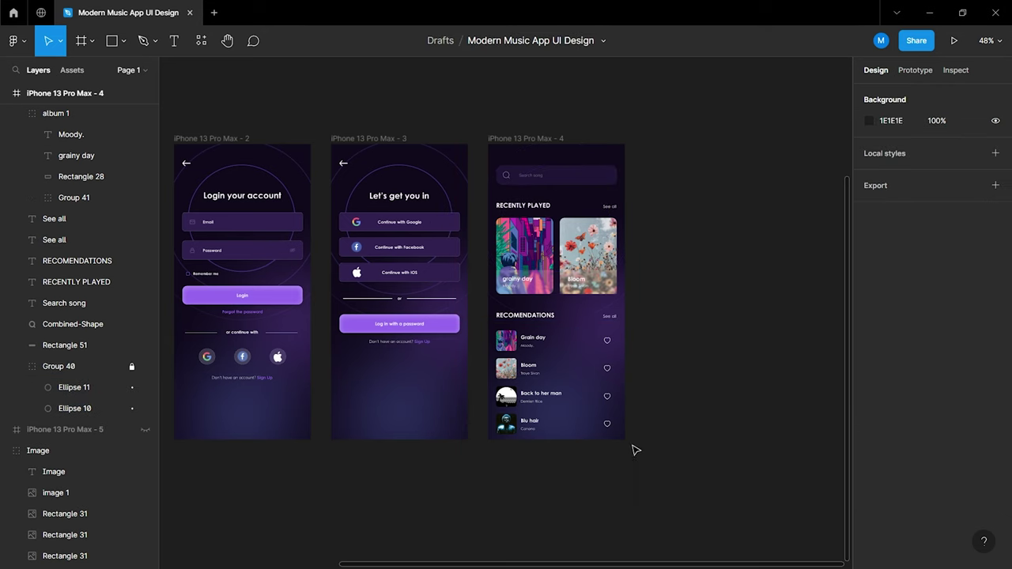
scroll(596, 424, "down", 2)
scroll(515, 395, "down", 2)
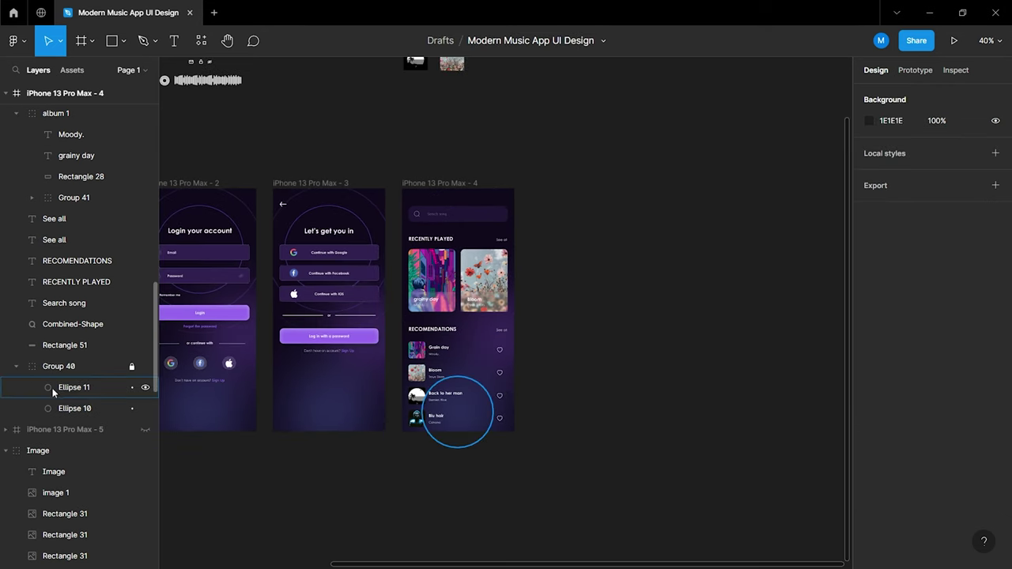
Unhide the fifth phone screen, iPhone 13 Pro Max - 5, in the layers panel
left_click(16, 367)
left_click(6, 387)
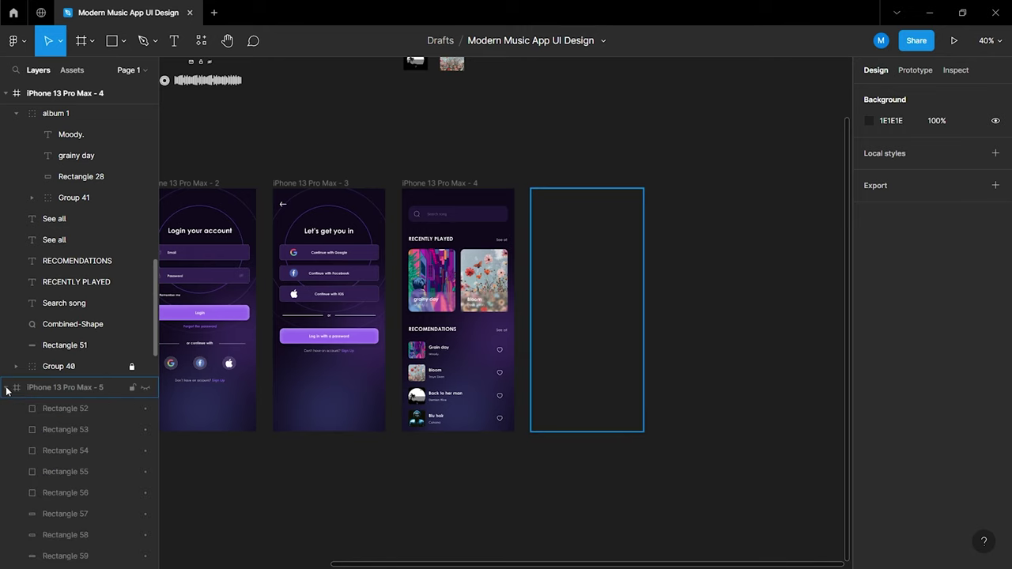
left_click(144, 387)
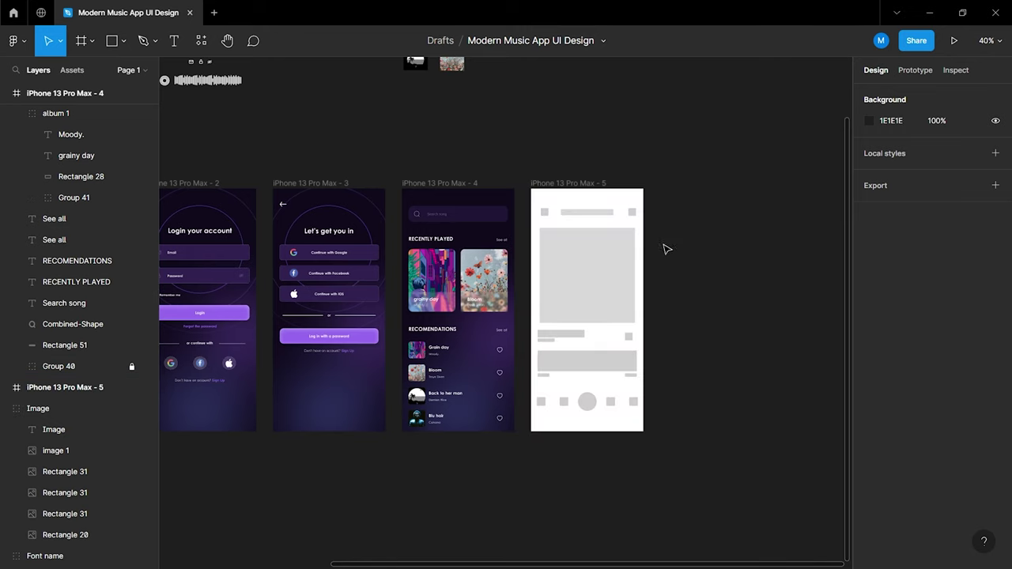
left_click(556, 184)
Give the fifth screen's background fill #100A1C using the eyedropper
left_click(868, 382)
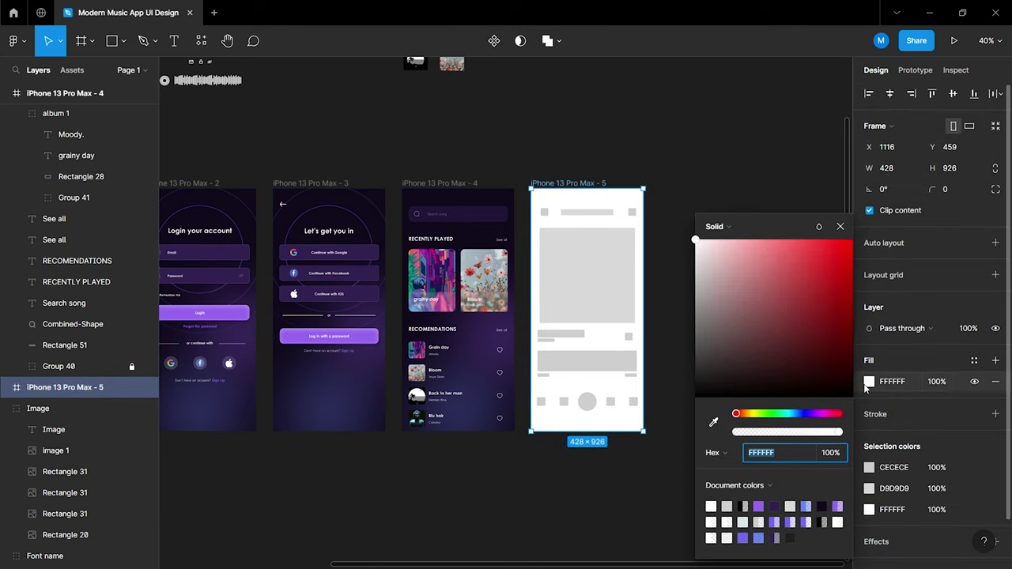
left_click(714, 422)
scroll(799, 110, "down", 5)
scroll(542, 269, "up", 5, "ctrl")
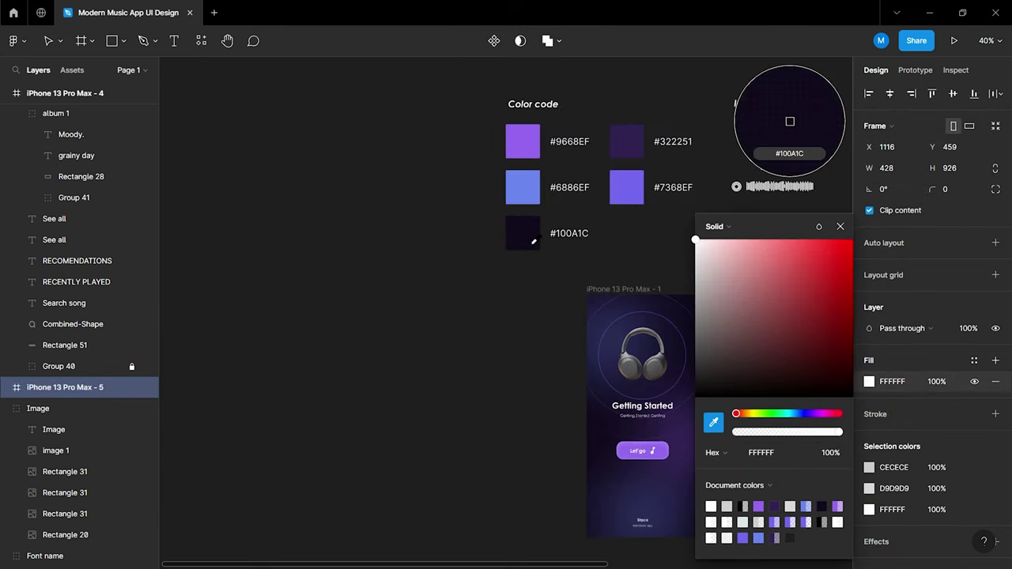
left_click(522, 231)
left_click(839, 226)
scroll(712, 273, "right", 5)
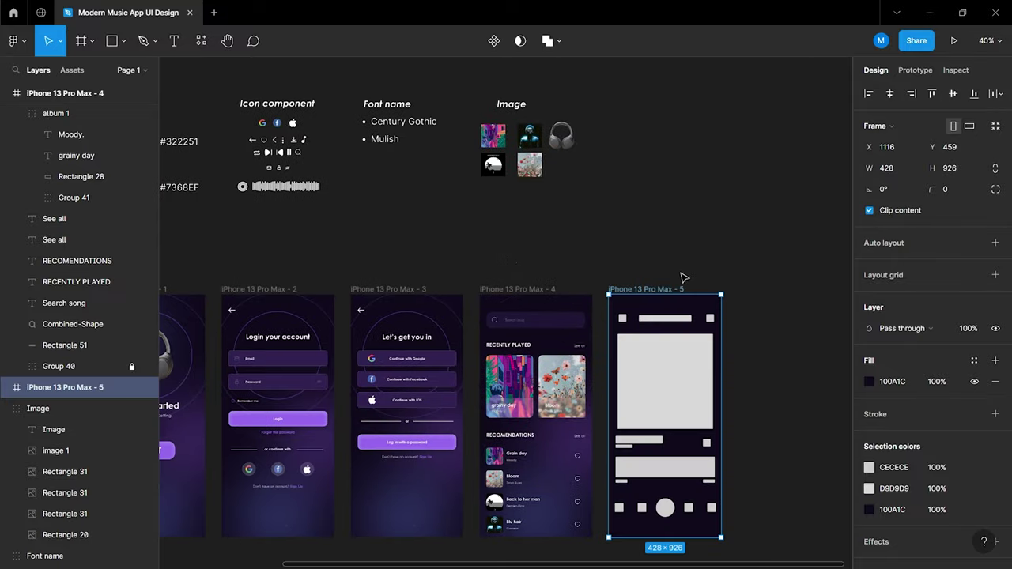
scroll(685, 276, "down", 2)
scroll(681, 273, "left", 1)
scroll(676, 267, "right", 2)
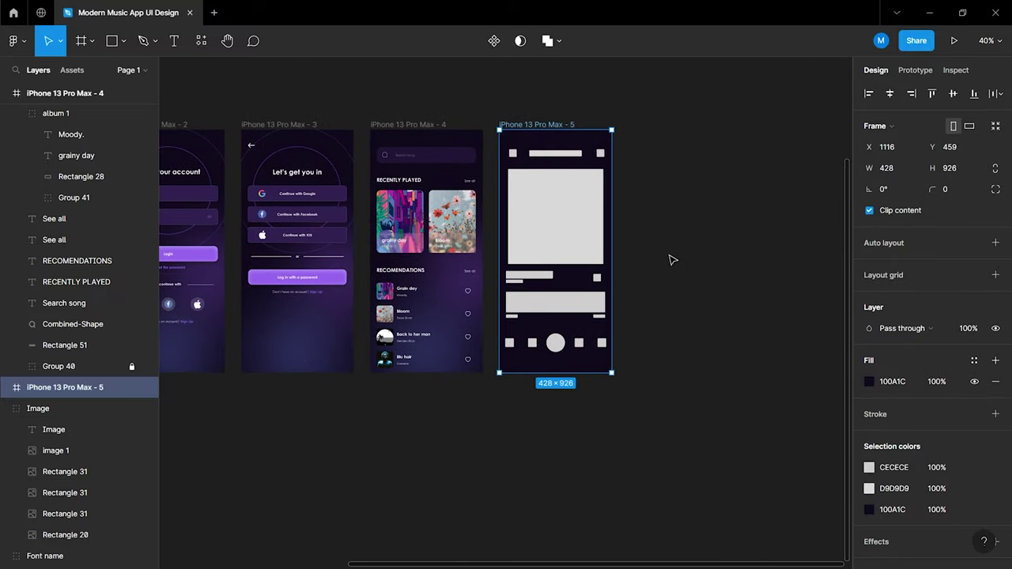
key("t")
scroll(530, 179, "up", 5, "ctrl")
Make the Grainy day title Century Gothic Bold at size 20
left_click(538, 139)
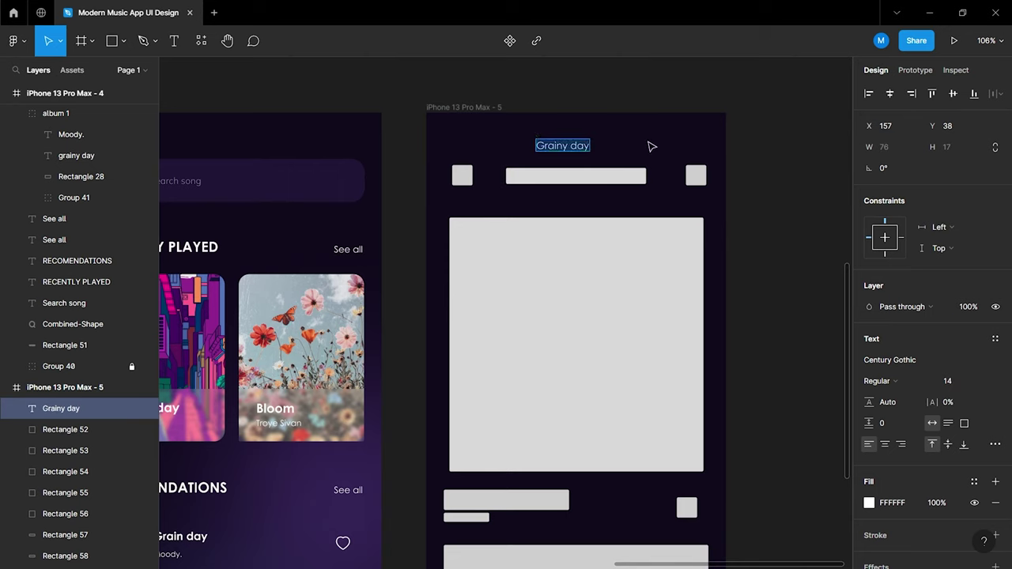
left_click(878, 381)
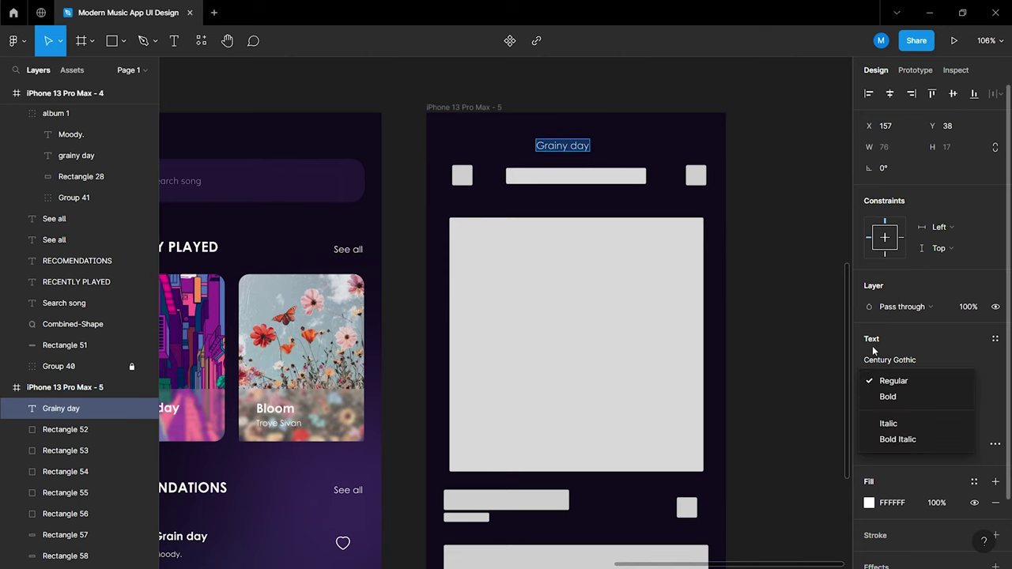
left_click(887, 396)
key("Escape")
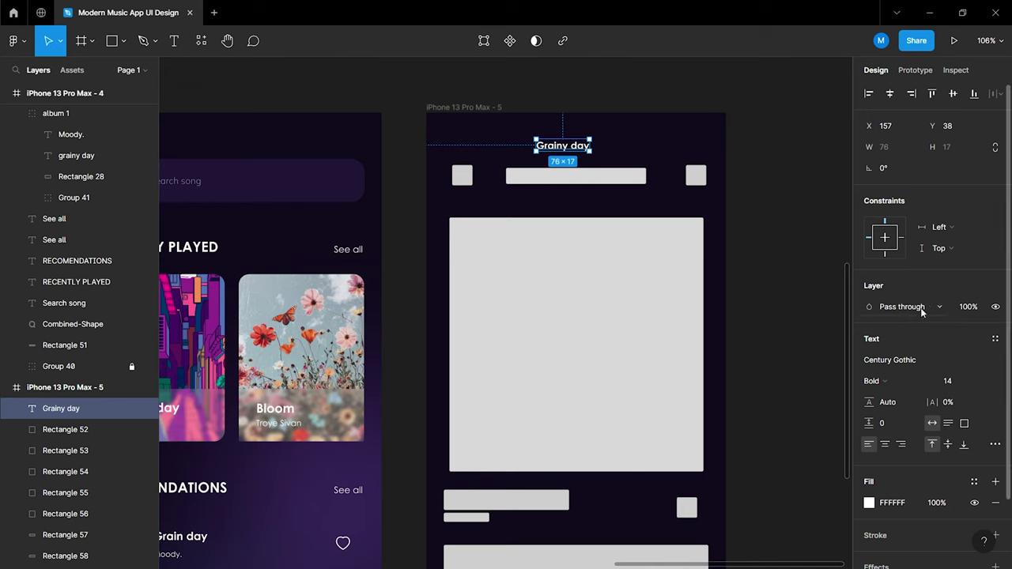
type("20")
key("Return")
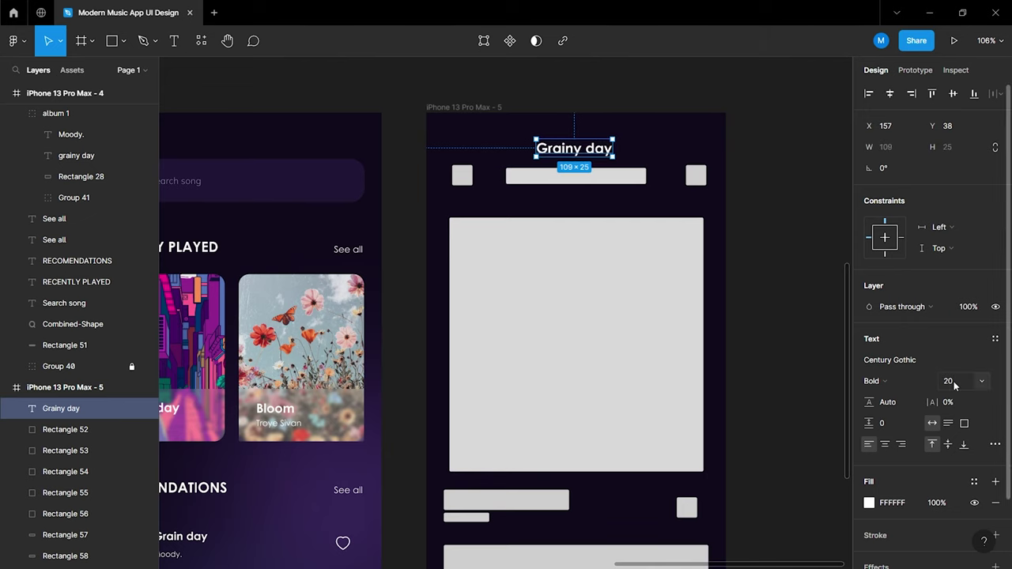
left_click(803, 313)
Center the title on Rectangle 62 both ways, then delete the grey bar
scroll(642, 182, "up", 5)
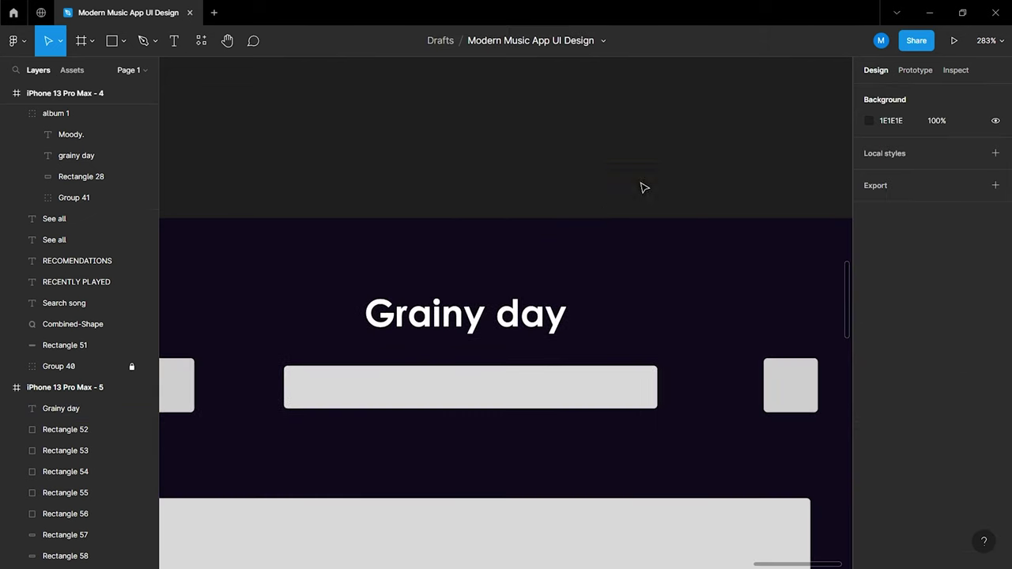
left_click_drag(508, 316, 514, 389)
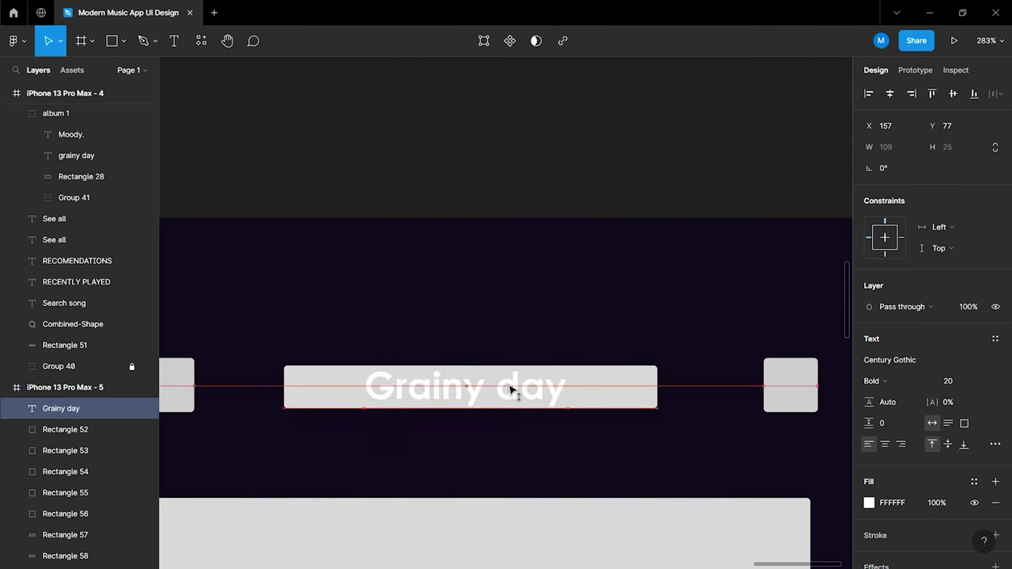
left_click_drag(269, 435, 752, 317)
left_click(889, 93)
left_click(779, 197)
left_click(623, 405)
key("Delete")
scroll(637, 406, "down", 3)
scroll(637, 406, "down", 2)
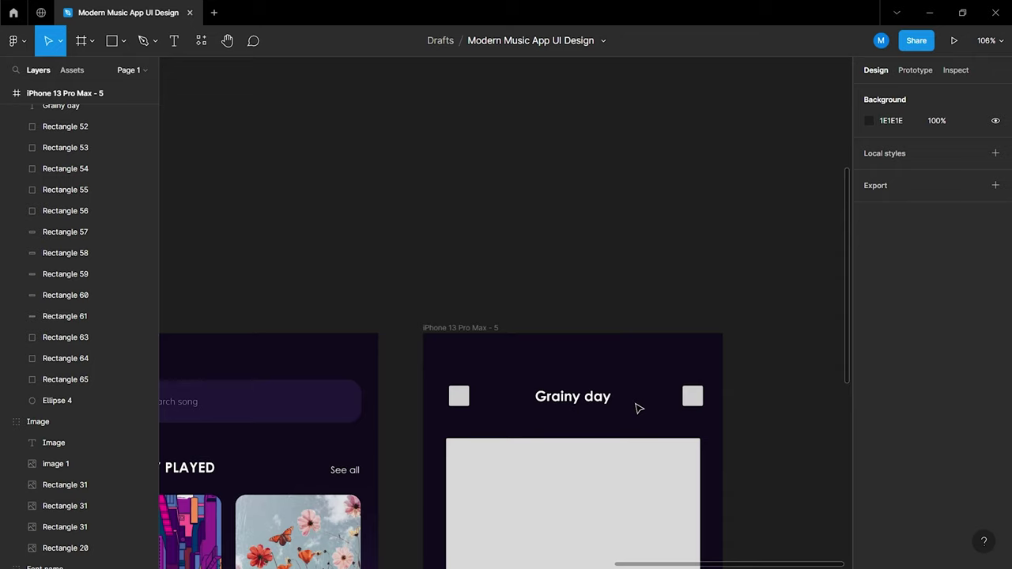
scroll(424, 355, "up", 5)
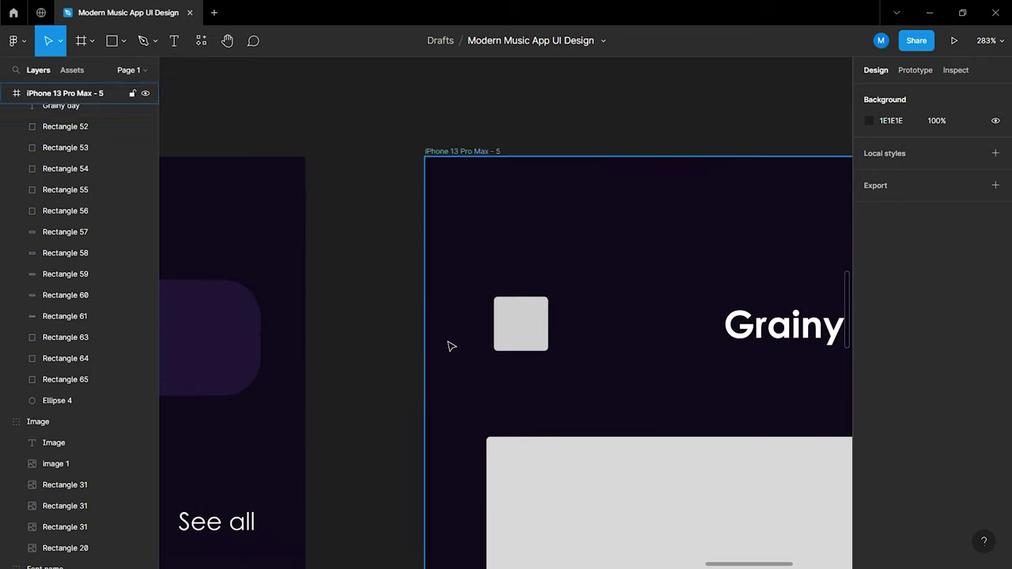
scroll(450, 345, "down", 5)
scroll(450, 345, "up", 3)
scroll(450, 345, "up", 1)
scroll(450, 345, "left", 3)
scroll(411, 336, "left", 2)
scroll(411, 336, "left", 4)
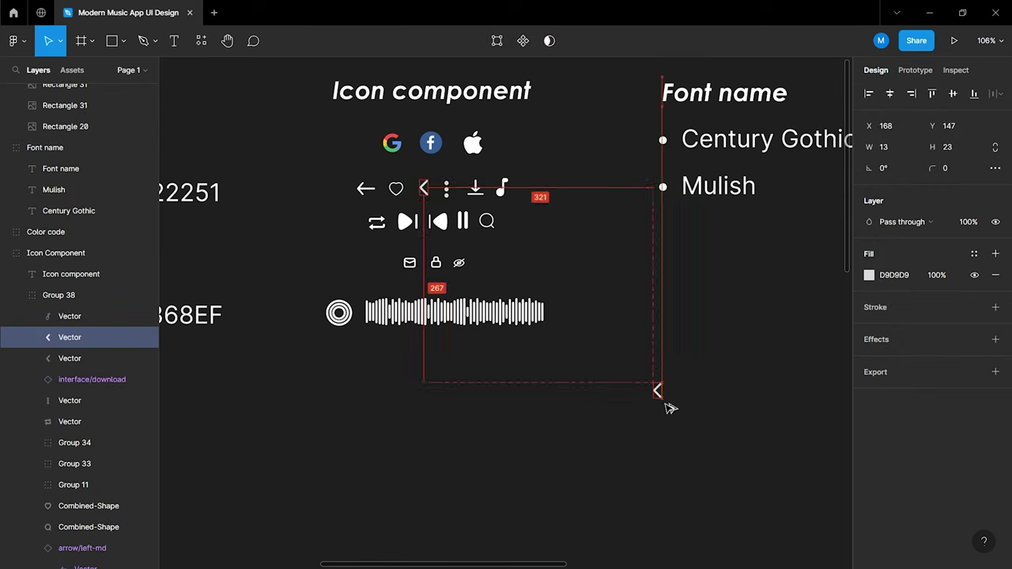
Copy the < chevron from the icon set into frame 5 and fill it 7C3838
left_click_drag(425, 188, 691, 432)
scroll(688, 422, "down", 3)
scroll(588, 365, "down", 5)
scroll(588, 365, "up", 4)
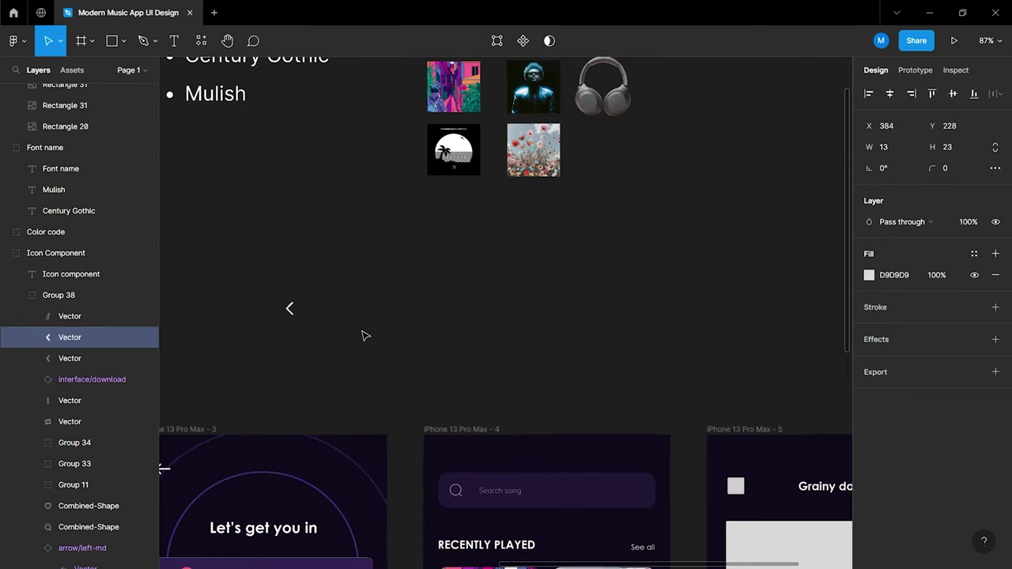
left_click_drag(191, 294, 743, 480)
scroll(743, 480, "up", 5)
scroll(493, 445, "right", 3)
scroll(493, 445, "up", 3)
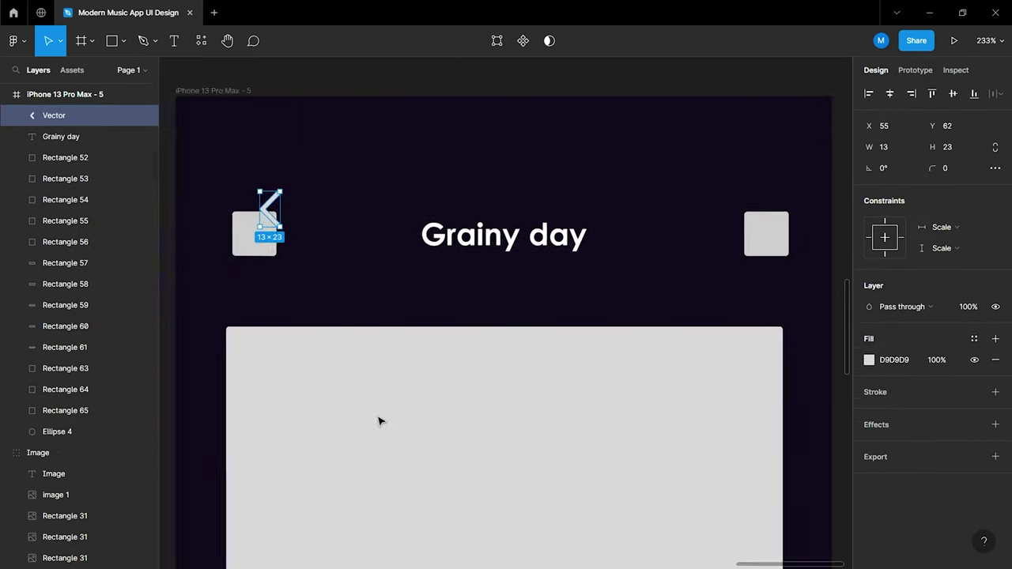
scroll(379, 420, "left", 2)
left_click(871, 360)
left_click(782, 320)
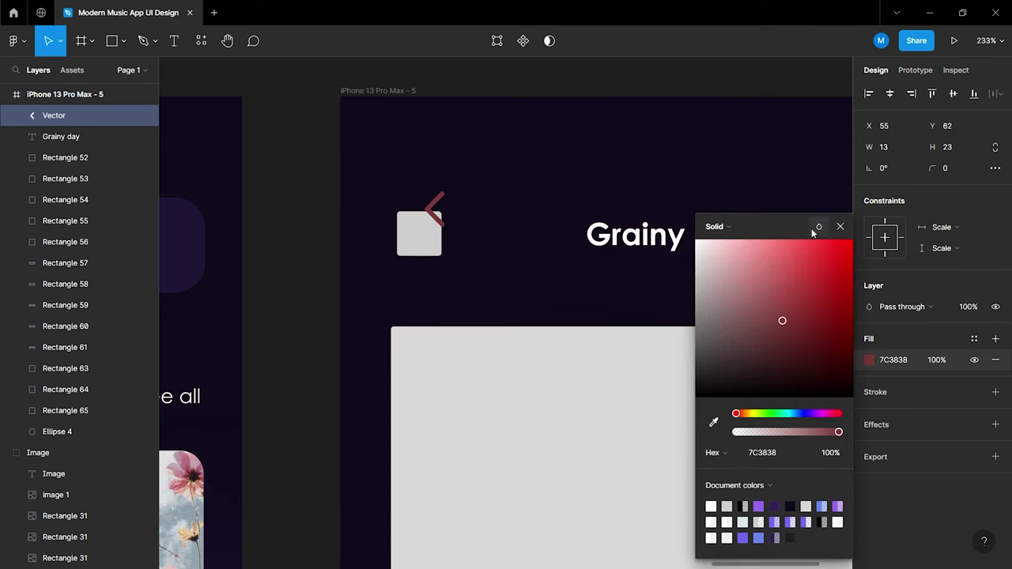
left_click(840, 227)
scroll(431, 217, "up", 5)
Center the chevron on Rectangle 64 both ways, then delete that square
left_click_drag(463, 177, 409, 258)
left_click(469, 253, "shift")
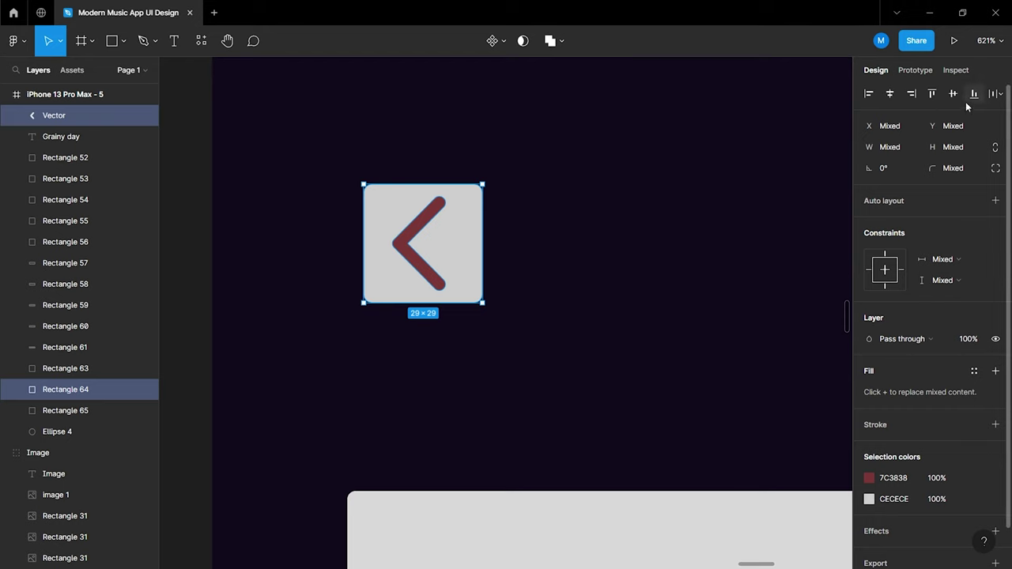
left_click(890, 93)
left_click(750, 232)
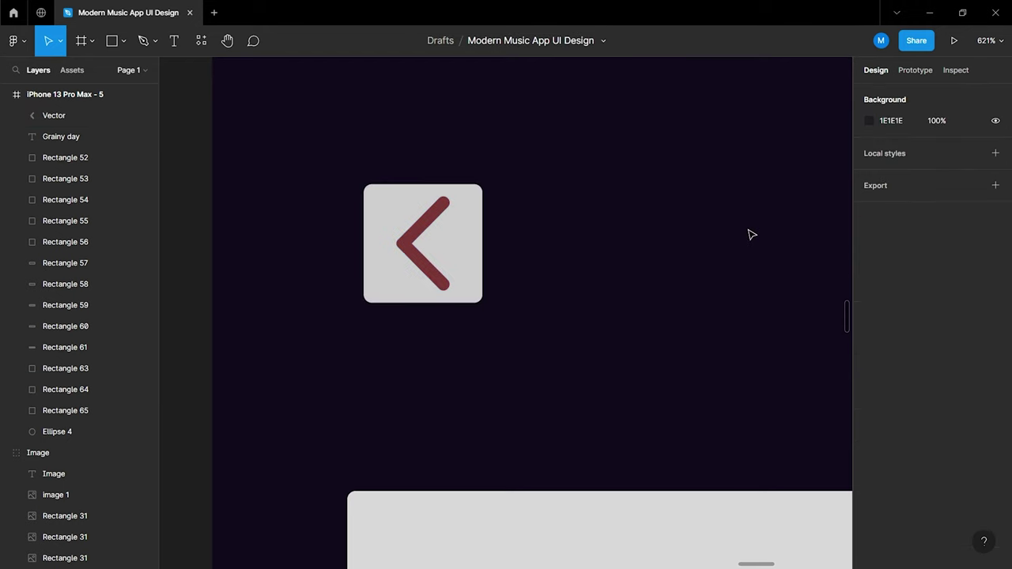
scroll(625, 266, "down", 5)
scroll(529, 244, "right", 2)
left_click(483, 235)
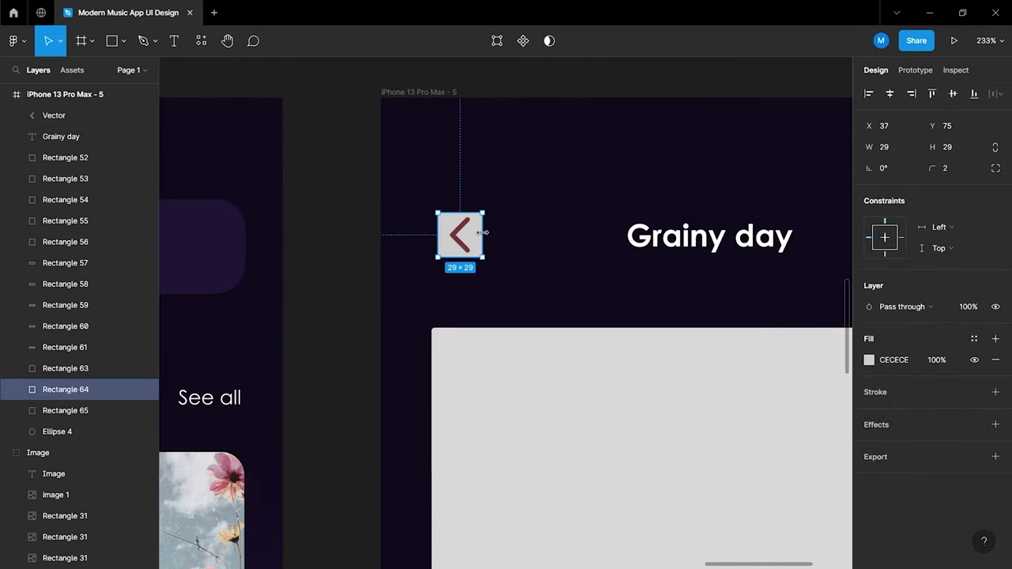
left_click(463, 240)
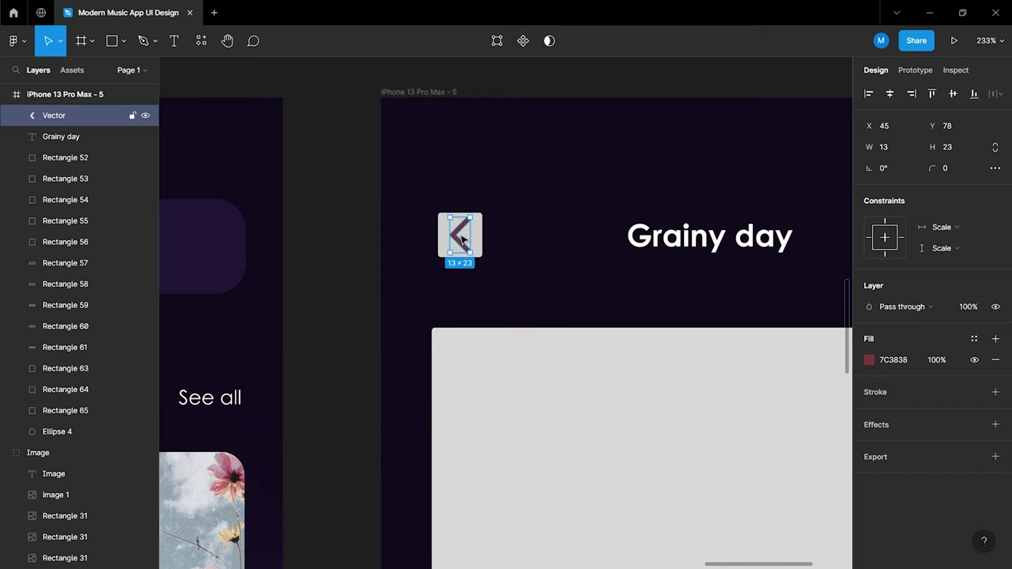
left_click(506, 253)
left_click(452, 233)
key("Delete")
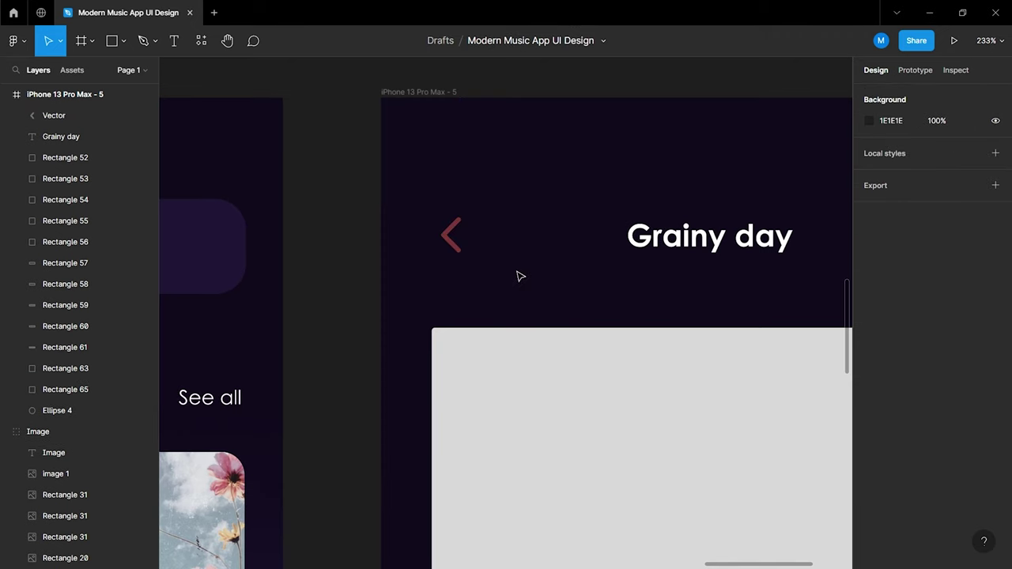
scroll(519, 276, "down", 5)
scroll(512, 275, "right", 4)
scroll(358, 271, "up", 5)
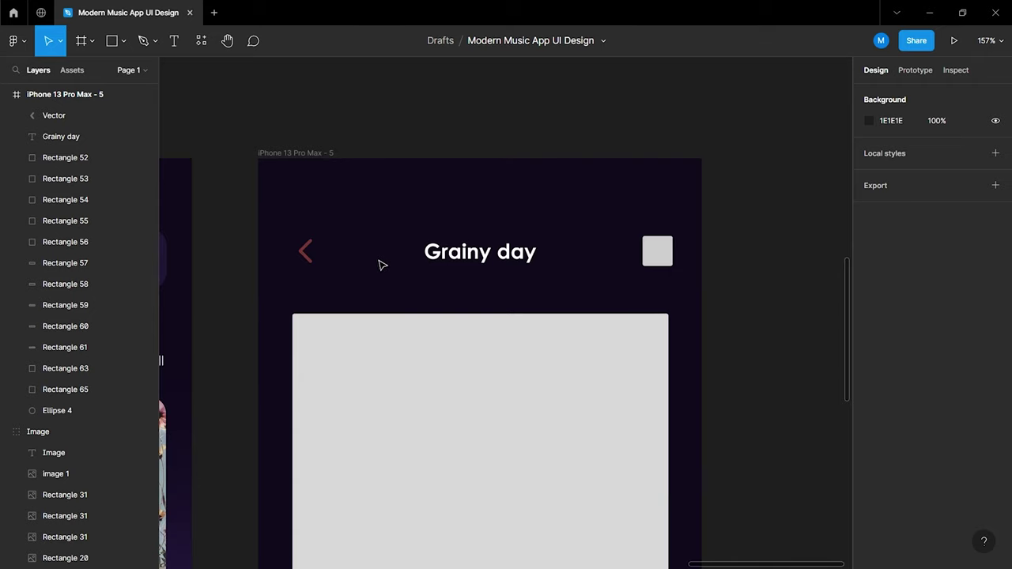
scroll(382, 265, "down", 5)
scroll(382, 265, "left", 5)
scroll(382, 265, "up", 5)
Copy the vertical three-dots icon from the icon set into the fifth phone screen
scroll(384, 269, "up", 5)
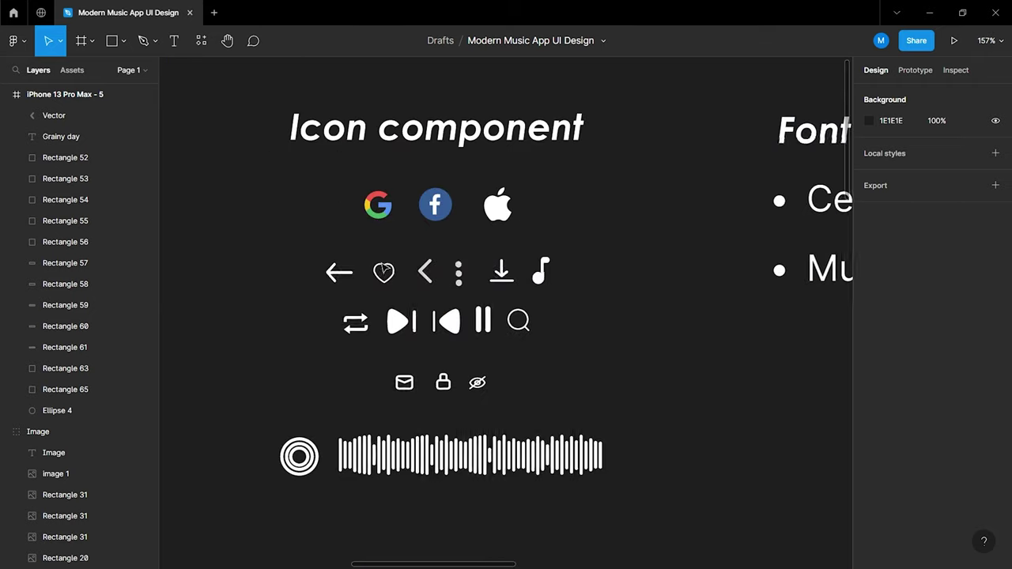
left_click_drag(458, 273, 785, 452)
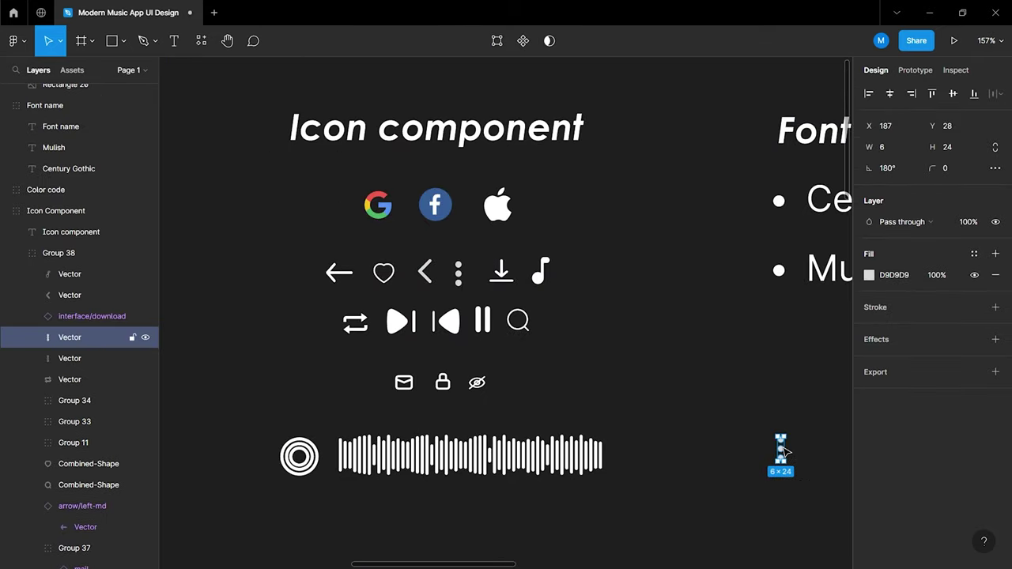
scroll(779, 447, "down", 3)
scroll(772, 440, "right", 2)
scroll(712, 403, "right", 4)
scroll(653, 382, "down", 5)
scroll(474, 316, "right", 2)
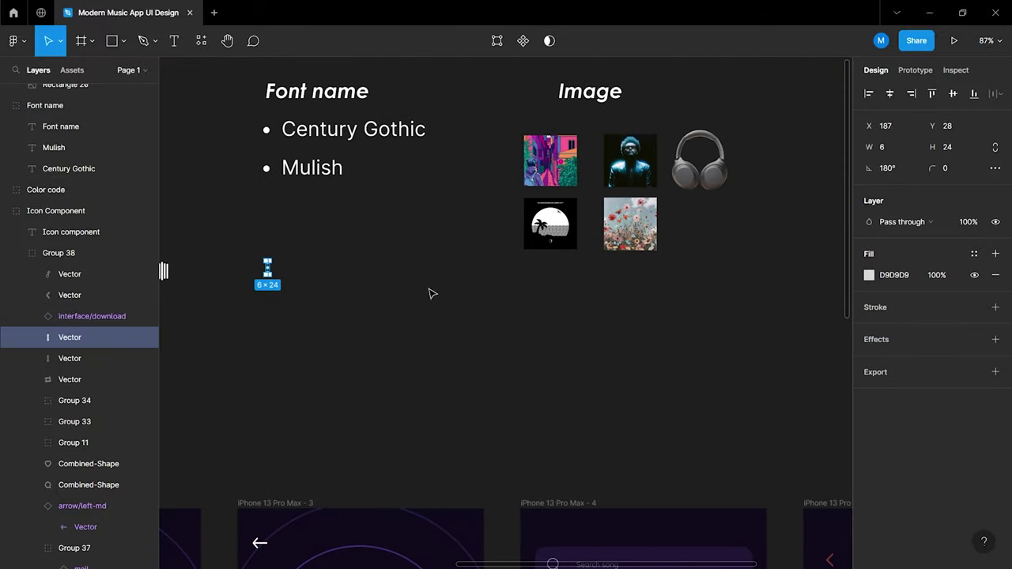
left_click_drag(269, 273, 738, 451)
scroll(735, 450, "right", 5)
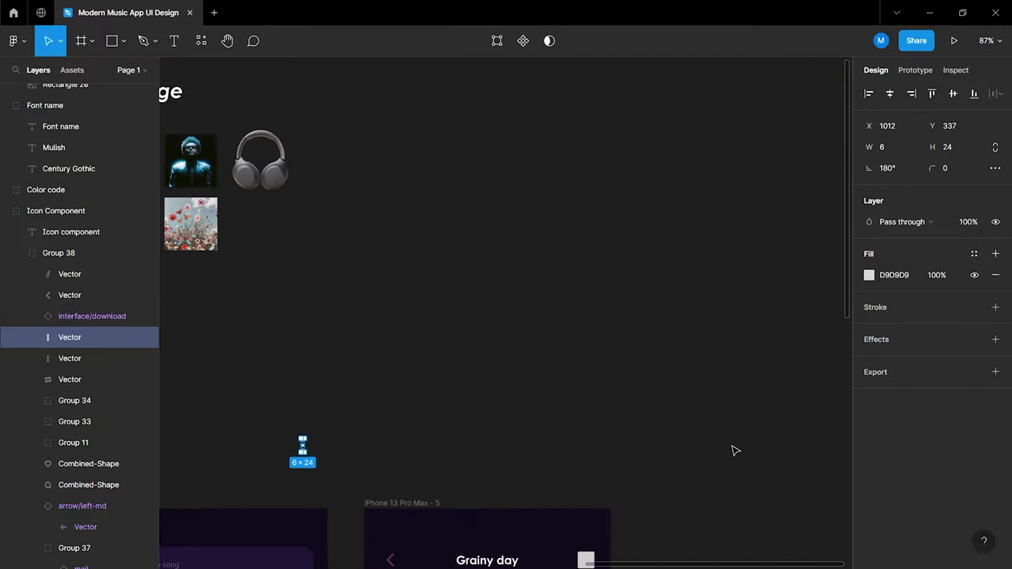
scroll(511, 396, "down", 3)
scroll(511, 395, "right", 1)
scroll(474, 278, "left", 3)
scroll(503, 240, "up", 5, "ctrl")
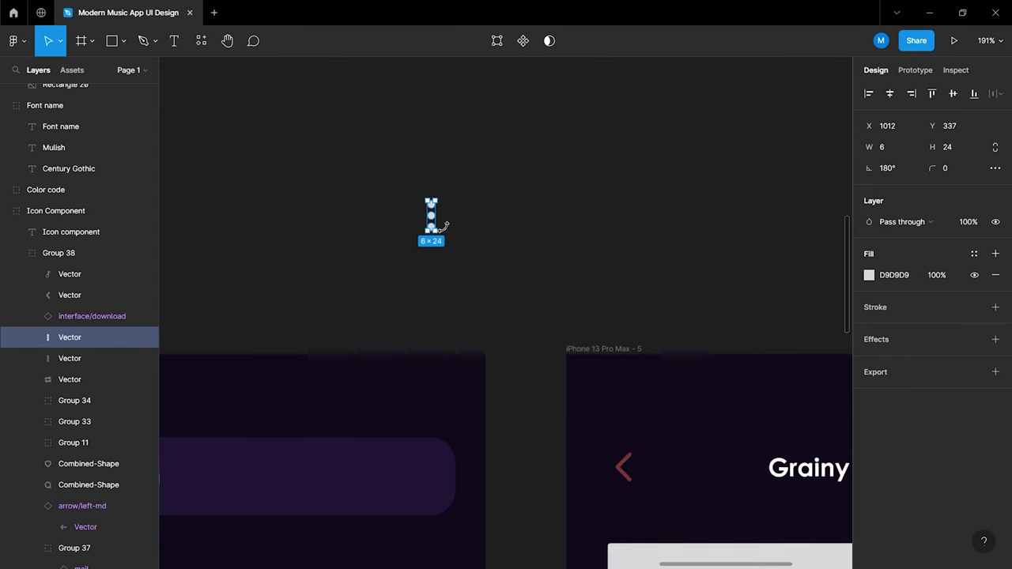
left_click_drag(434, 228, 721, 416)
scroll(721, 417, "right", 4)
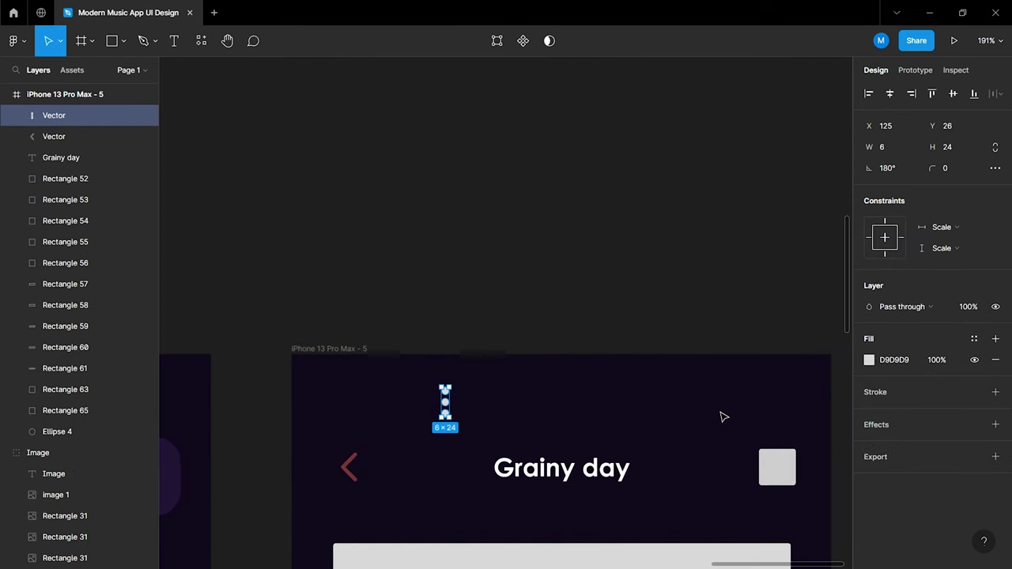
Set the three-dots icon's fill to white FEFEFE
left_click(869, 359)
left_click_drag(696, 260, 687, 249)
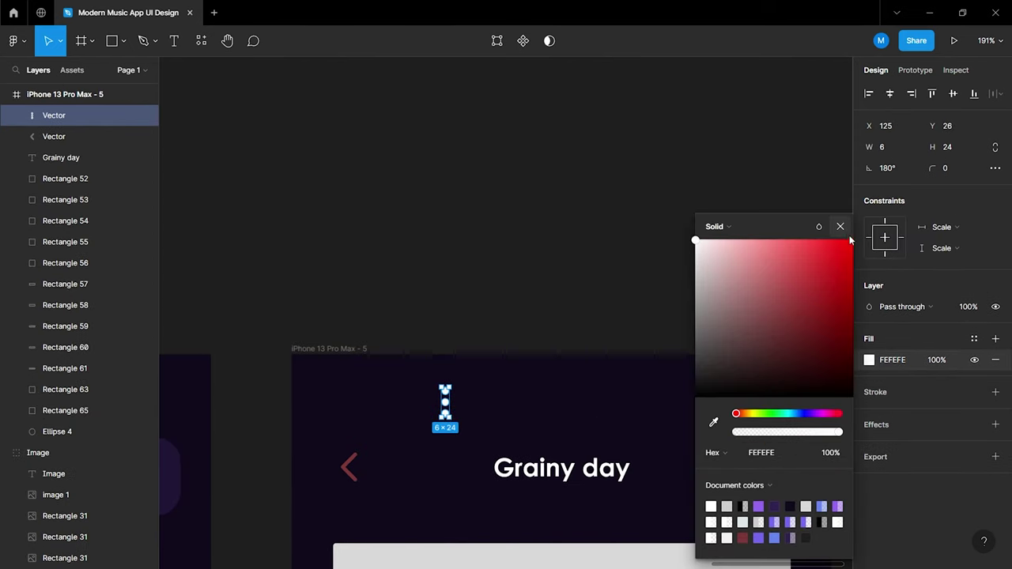
left_click(841, 227)
scroll(703, 339, "down", 4)
scroll(556, 286, "right", 3)
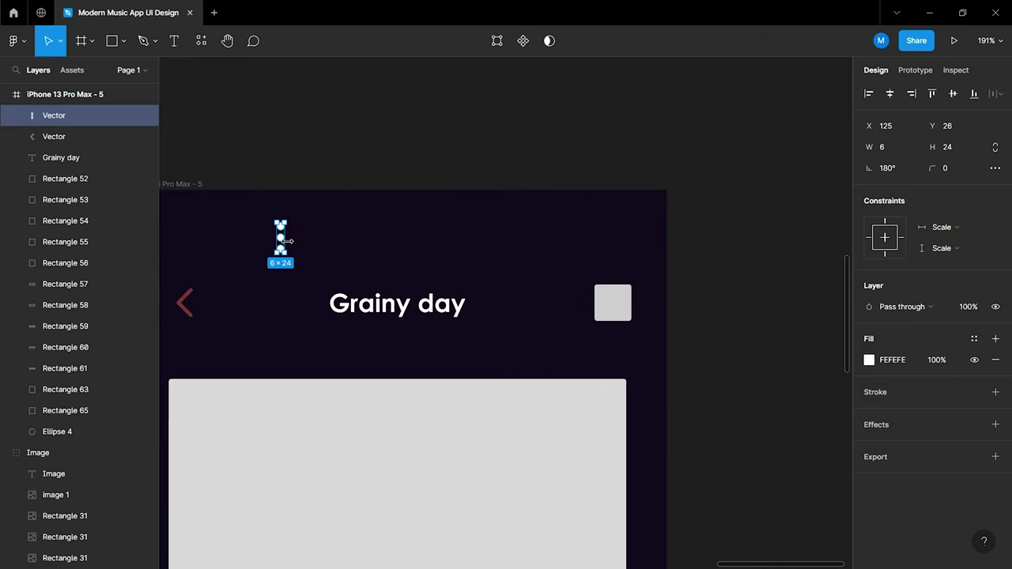
Center the three dots on Rectangle 63, then delete that square
left_click_drag(283, 247, 614, 309)
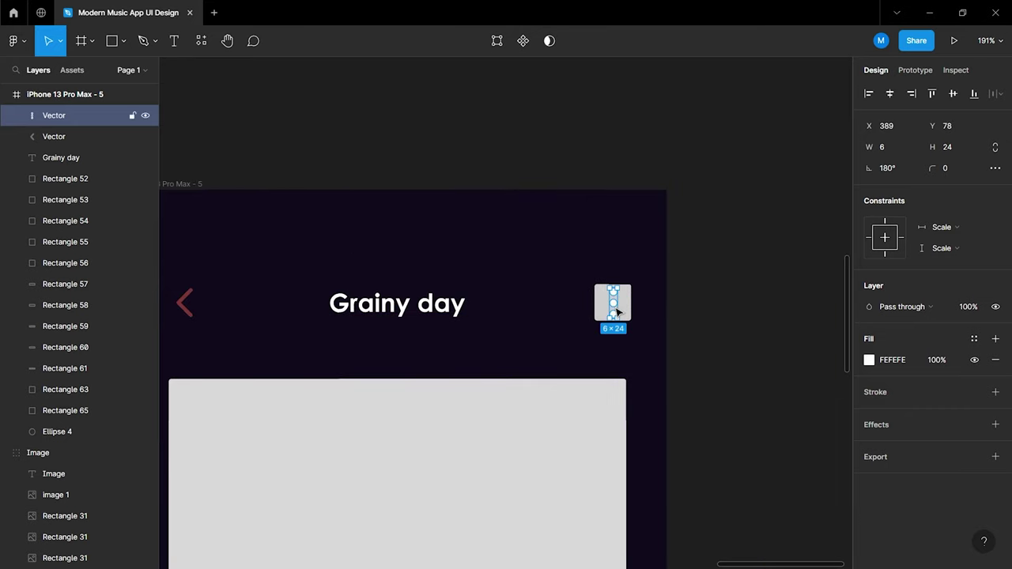
scroll(614, 307, "up", 5, "ctrl")
left_click(645, 302, "shift")
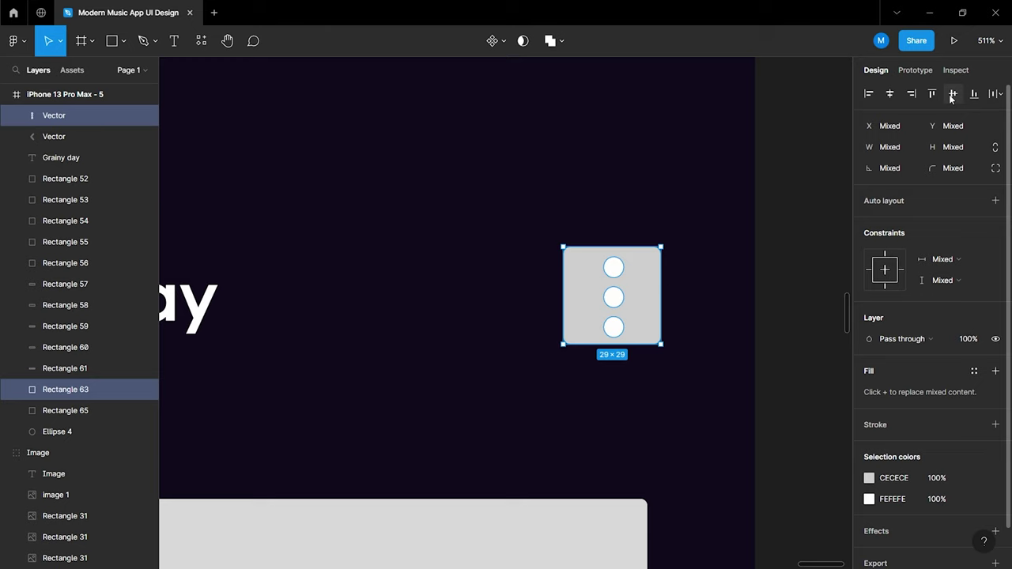
left_click(814, 206)
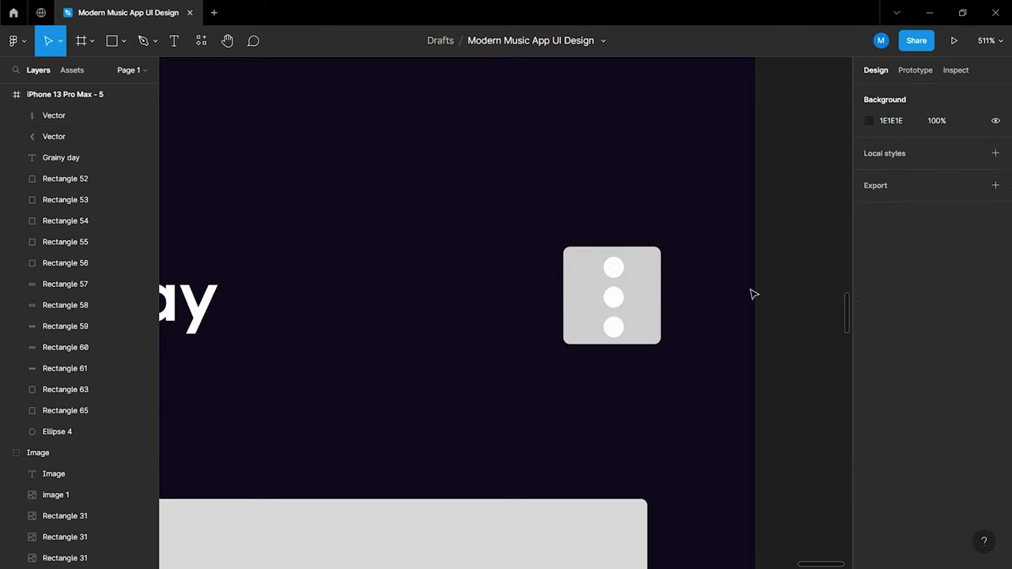
left_click(664, 294)
key("Delete")
scroll(672, 332, "down", 3)
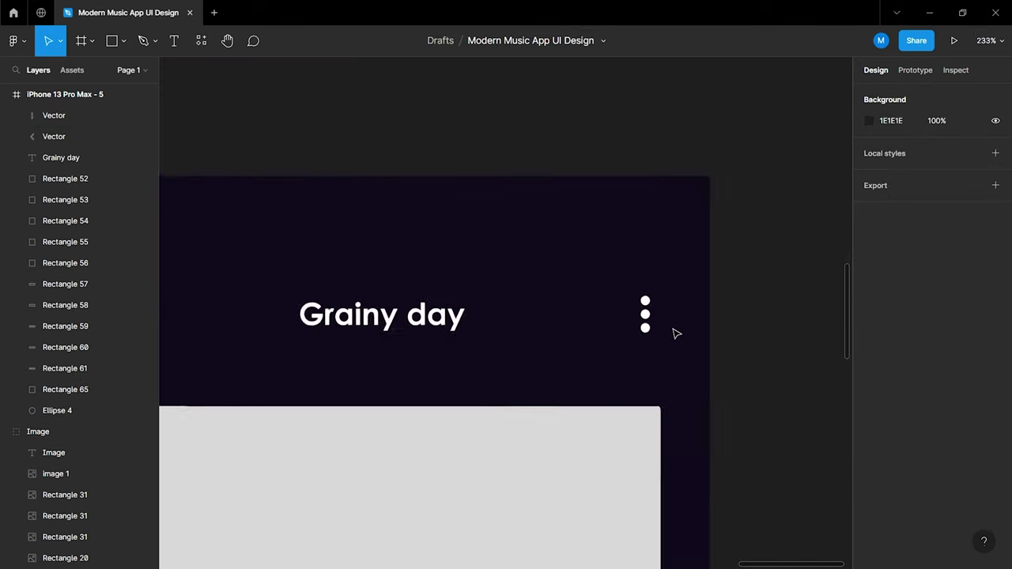
scroll(675, 333, "down", 2)
scroll(676, 333, "down", 3)
Recolour the back chevron to white FFFFFF
left_click(534, 325)
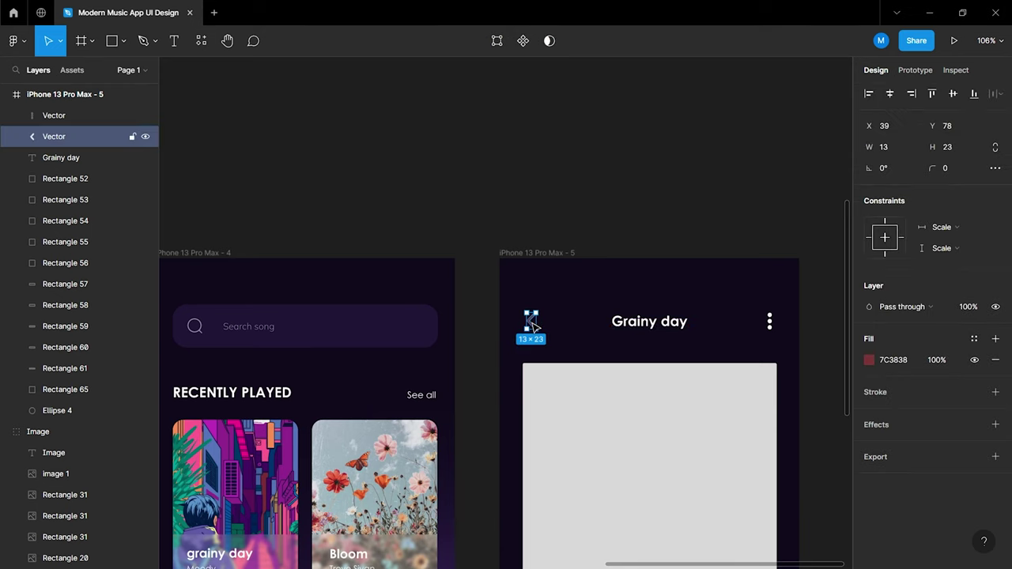
left_click(870, 361)
type("FFFFFF")
key("Return")
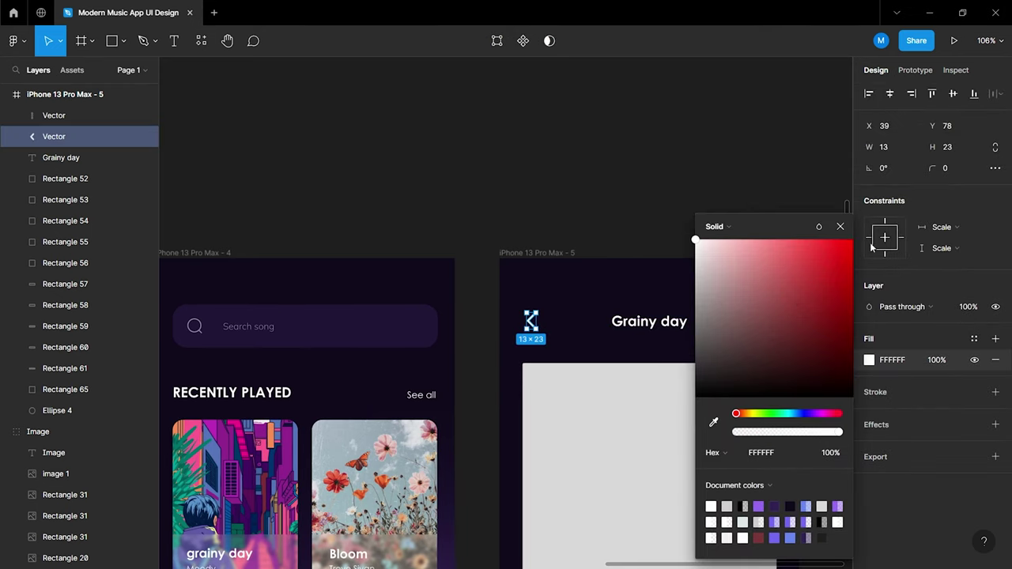
left_click(839, 227)
left_click(786, 181)
scroll(781, 219, "down", 2)
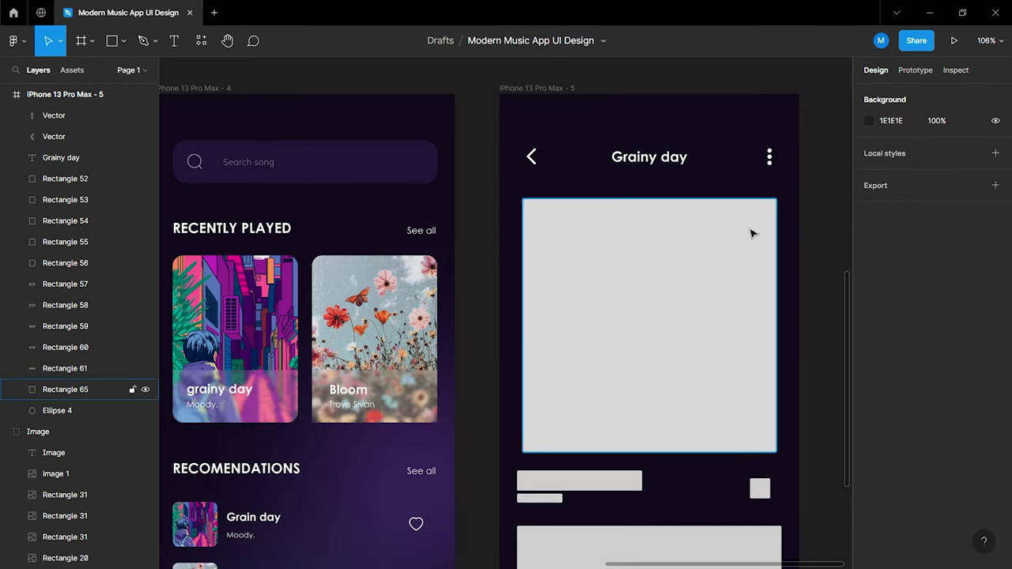
Give the large album-art placeholder a 30 corner radius
left_click(755, 234)
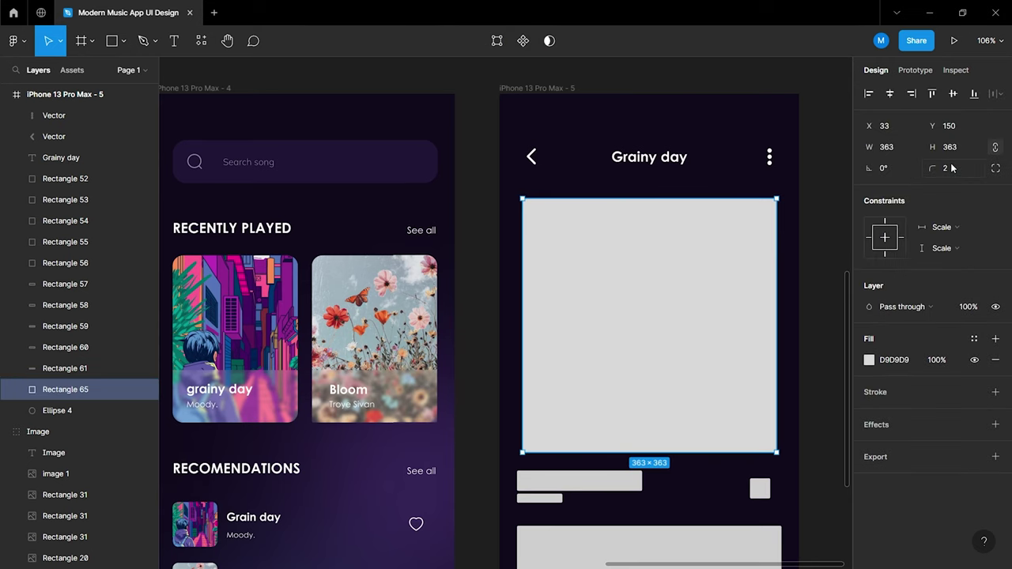
type("30")
key("Return")
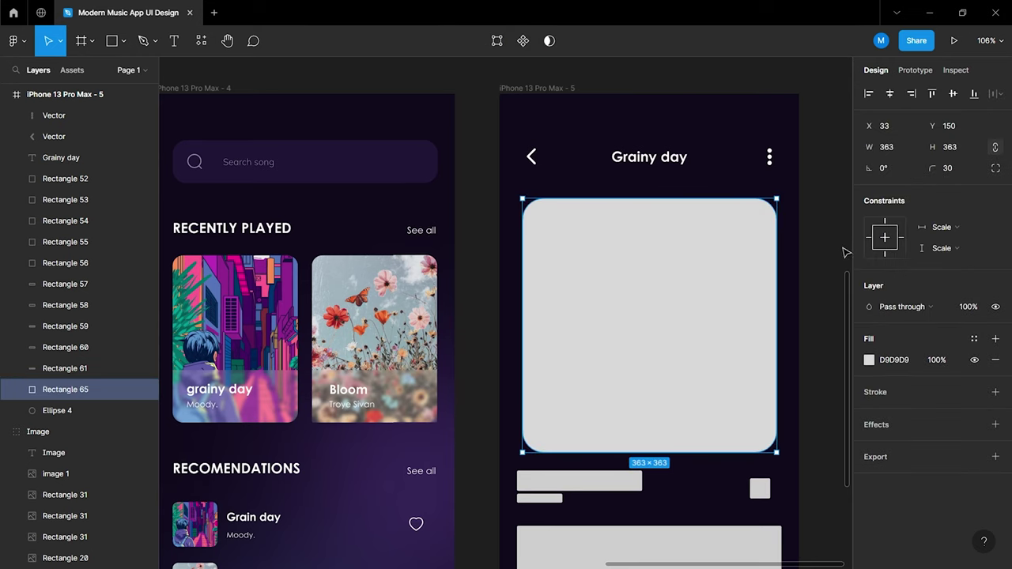
left_click(834, 266)
scroll(827, 276, "down", 5)
scroll(730, 279, "right", 2)
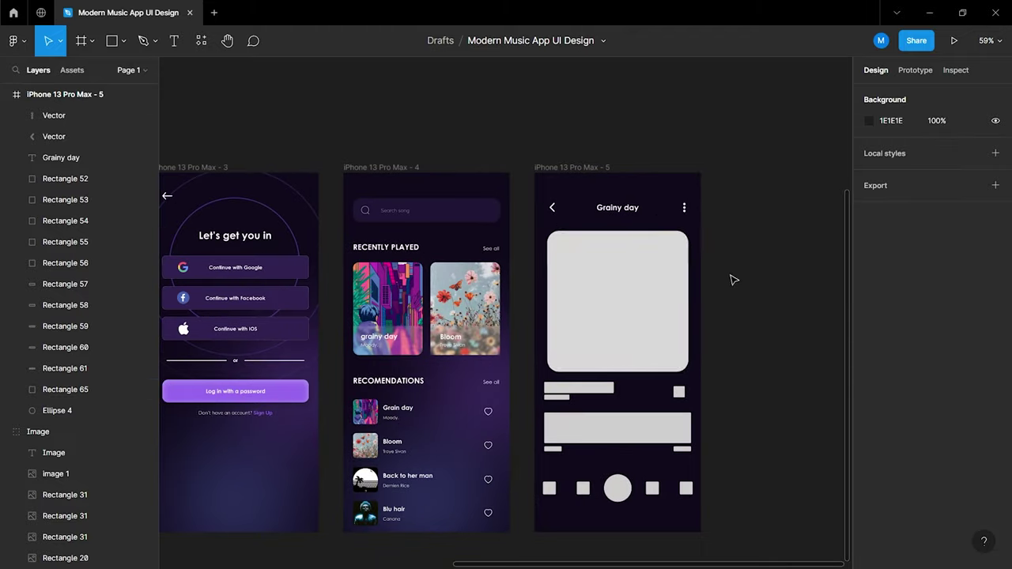
scroll(664, 283, "down", 2)
Drag the alley illustration from the image group onto the artwork area and enlarge it
left_click(499, 158)
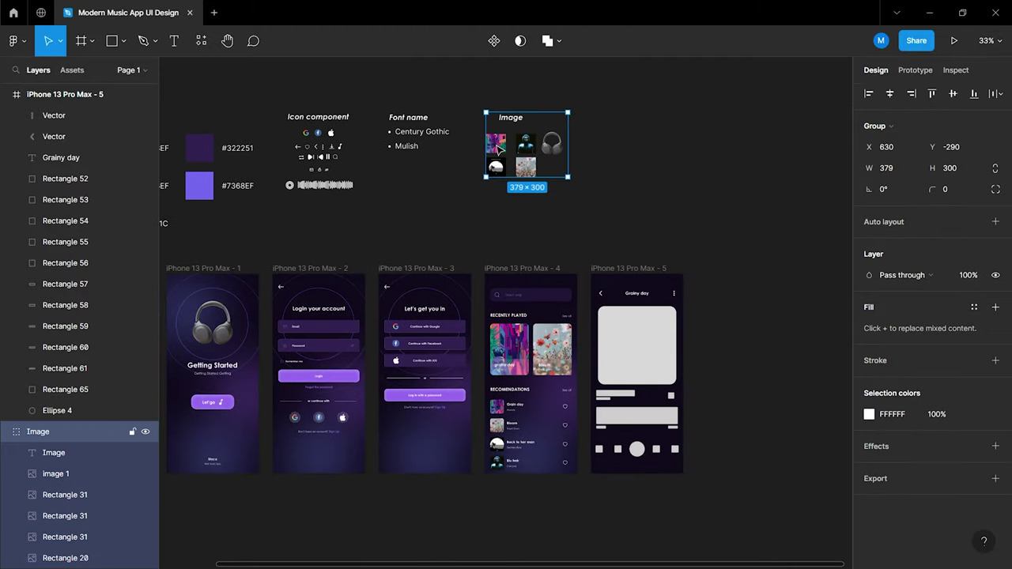
double_click(499, 149)
left_click_drag(498, 149, 635, 356)
scroll(636, 355, "up", 5)
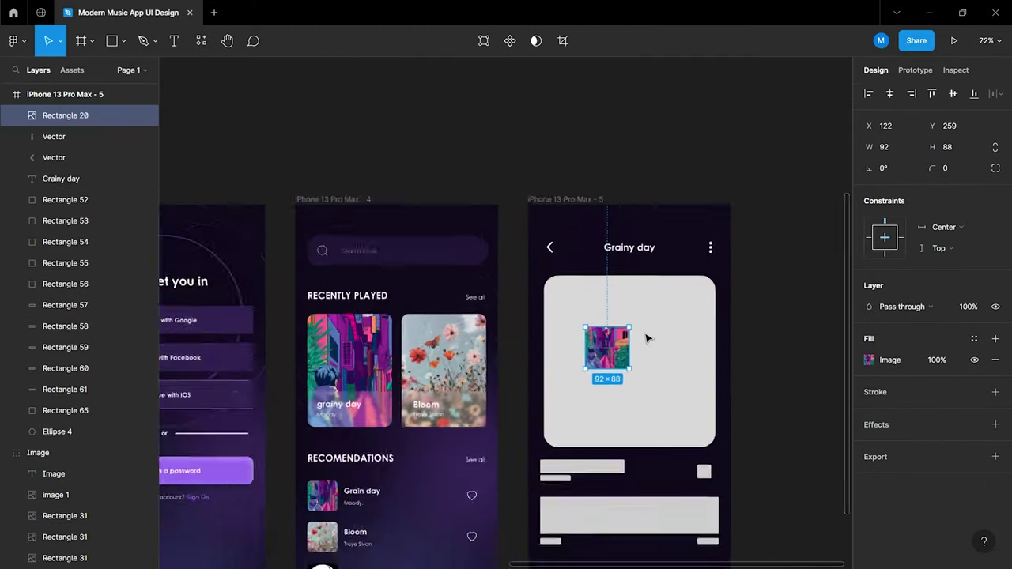
left_click_drag(626, 212, 747, 311)
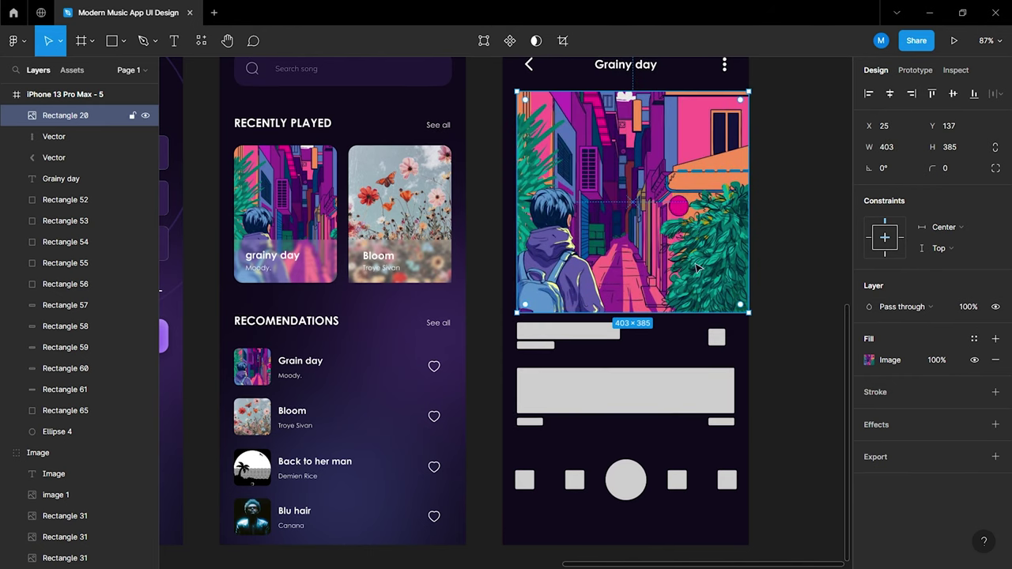
Mask the illustration with Rectangle 65 beneath it and group them as Group 51
left_click(146, 115)
left_click(620, 231)
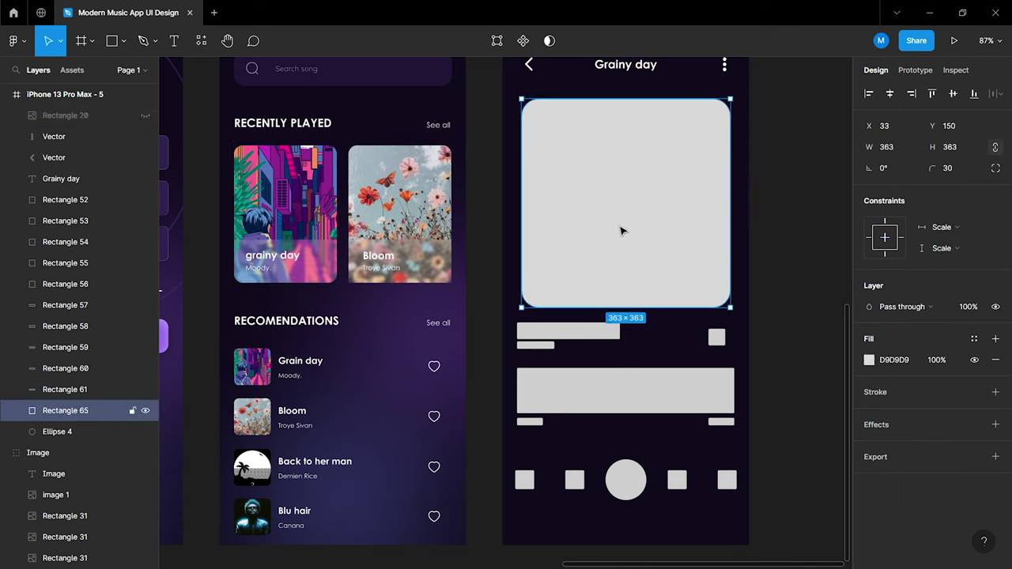
left_click(549, 41)
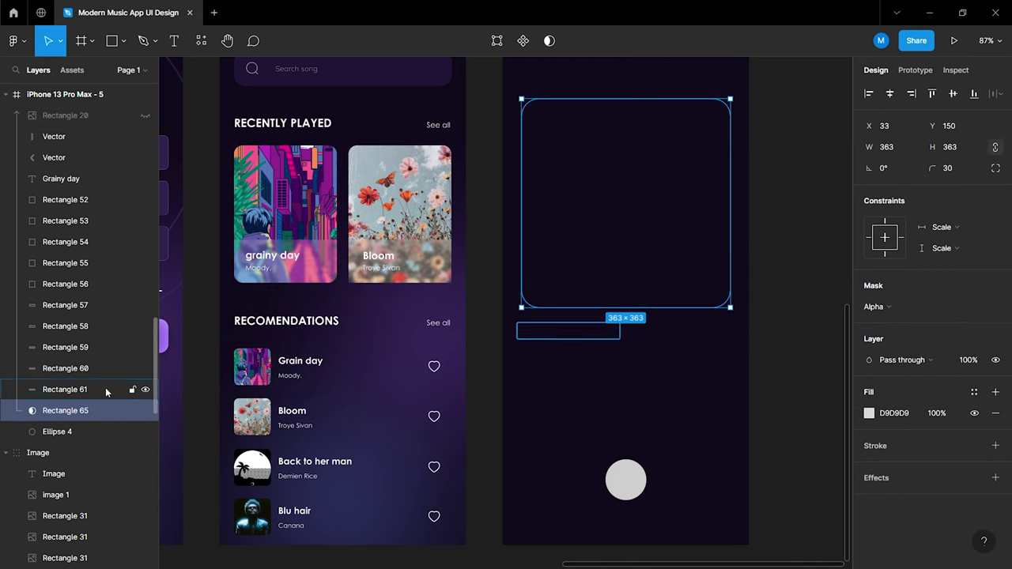
left_click_drag(97, 407, 85, 215)
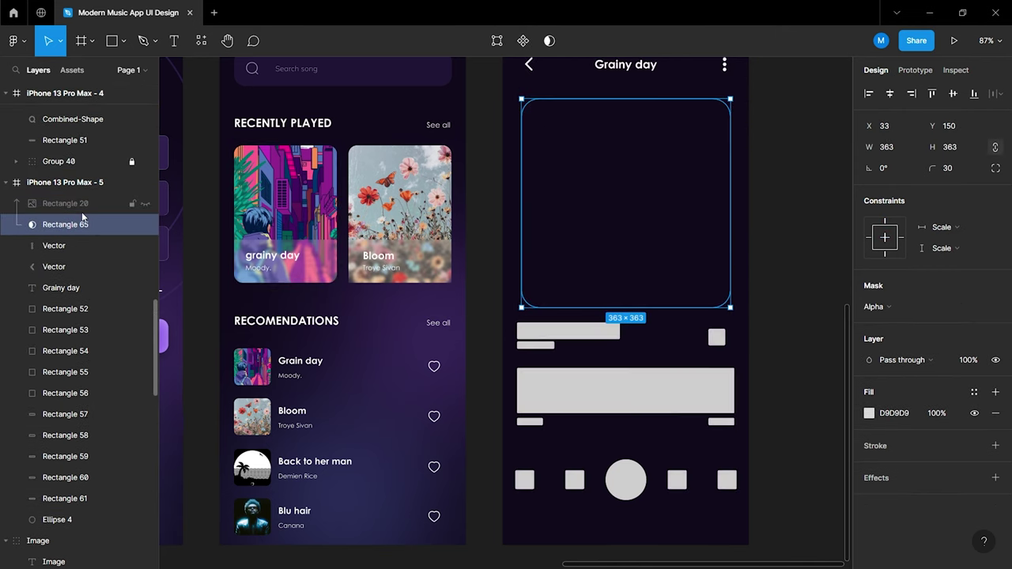
left_click(82, 204)
left_click(145, 204)
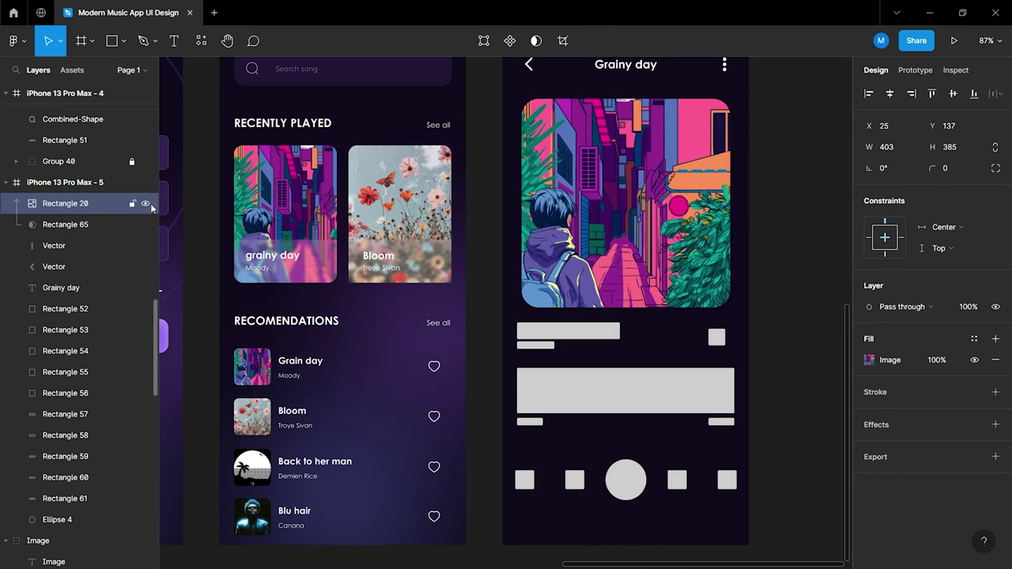
left_click(99, 224, "shift")
key("ctrl+g")
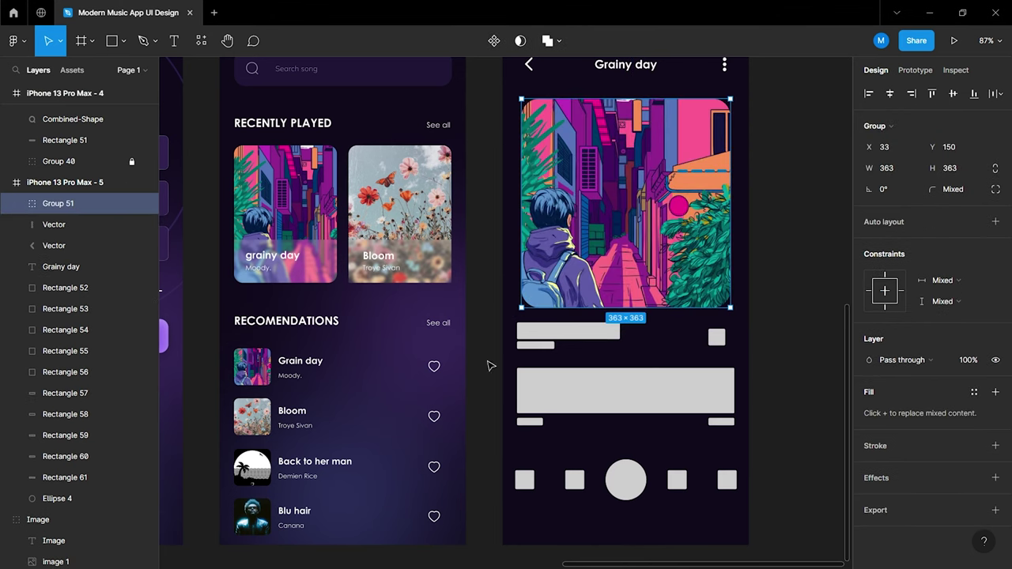
left_click(789, 343)
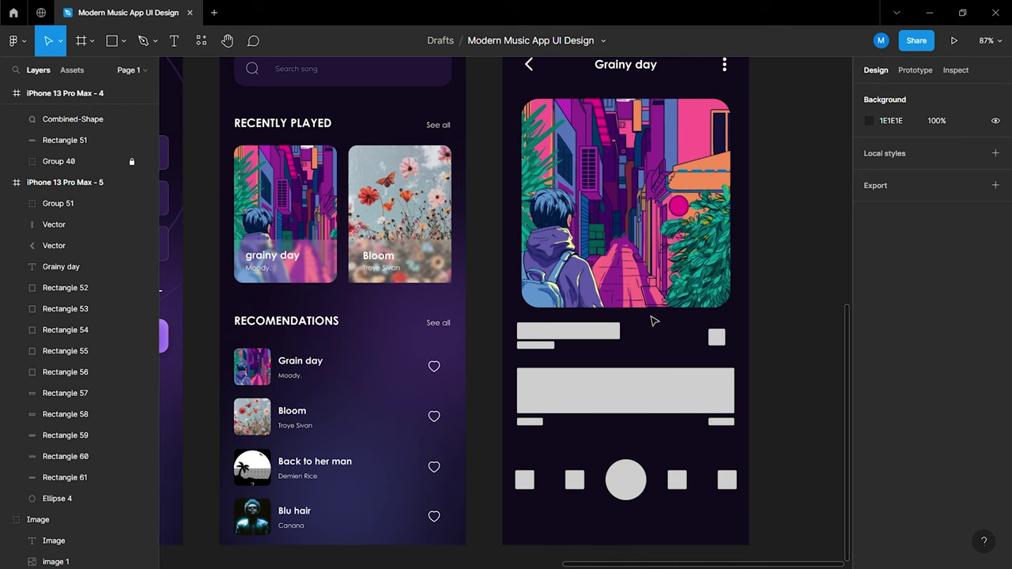
Copy the Grainy day title below the artwork, left-aligned with the bar, at 24 px
left_click(649, 68)
left_click_drag(650, 74, 572, 355)
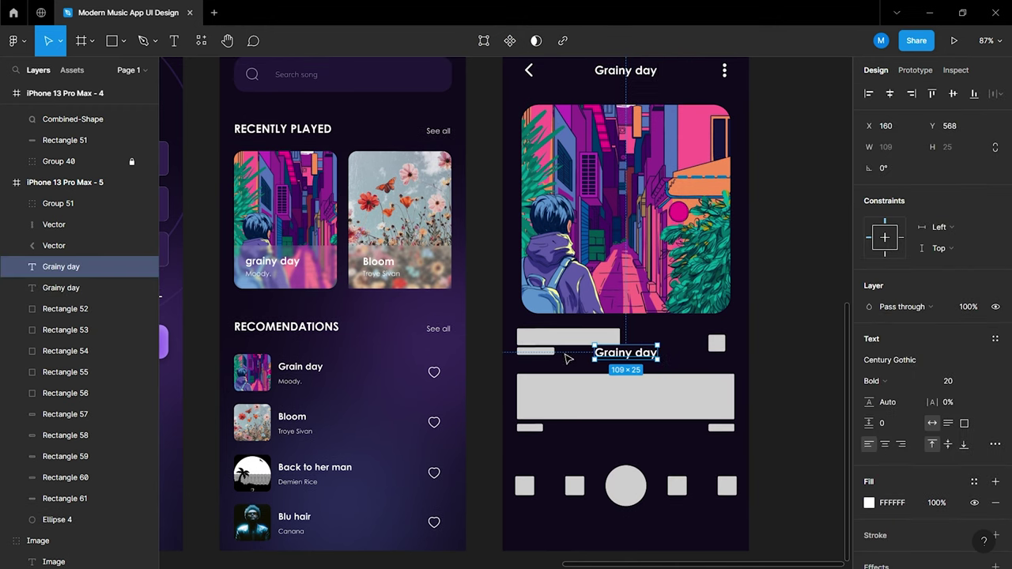
scroll(571, 354, "up", 5)
left_click_drag(599, 319, 546, 321)
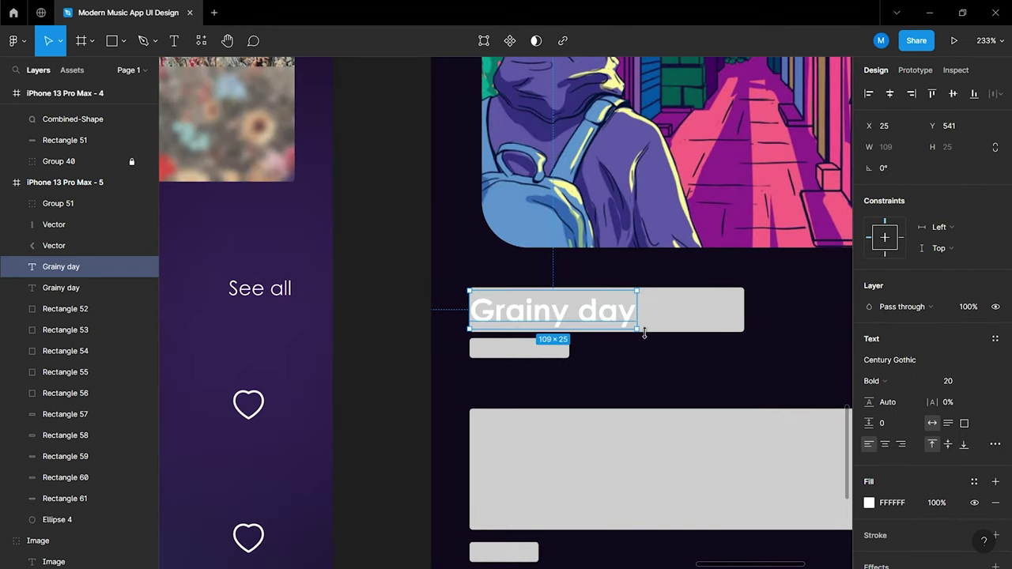
left_click(954, 382)
type("24")
key("Return")
Delete the grey placeholder bar behind the Grainy day title
left_click(690, 316)
left_click(639, 321)
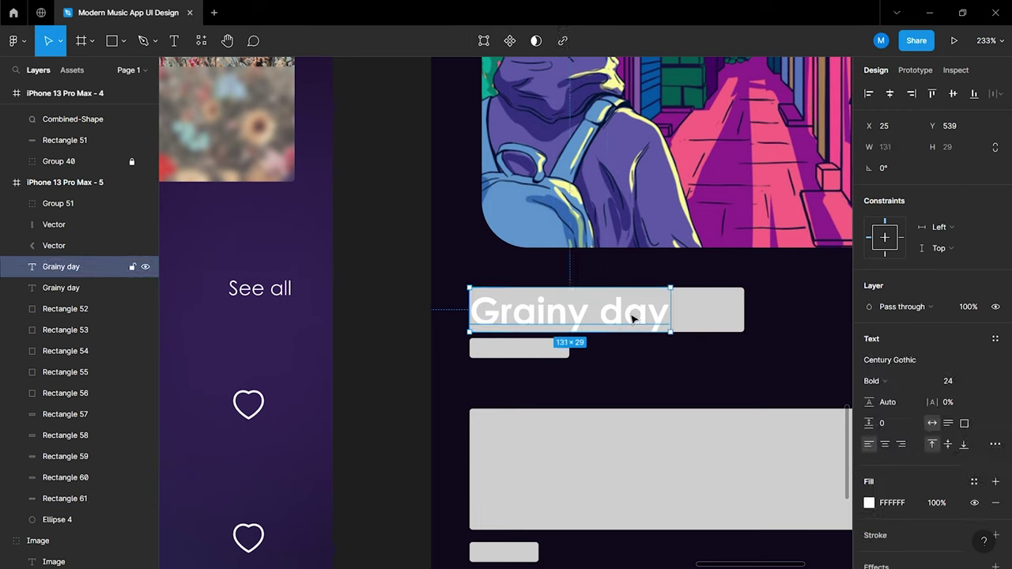
left_click(649, 319, "shift")
left_click(723, 319, "shift")
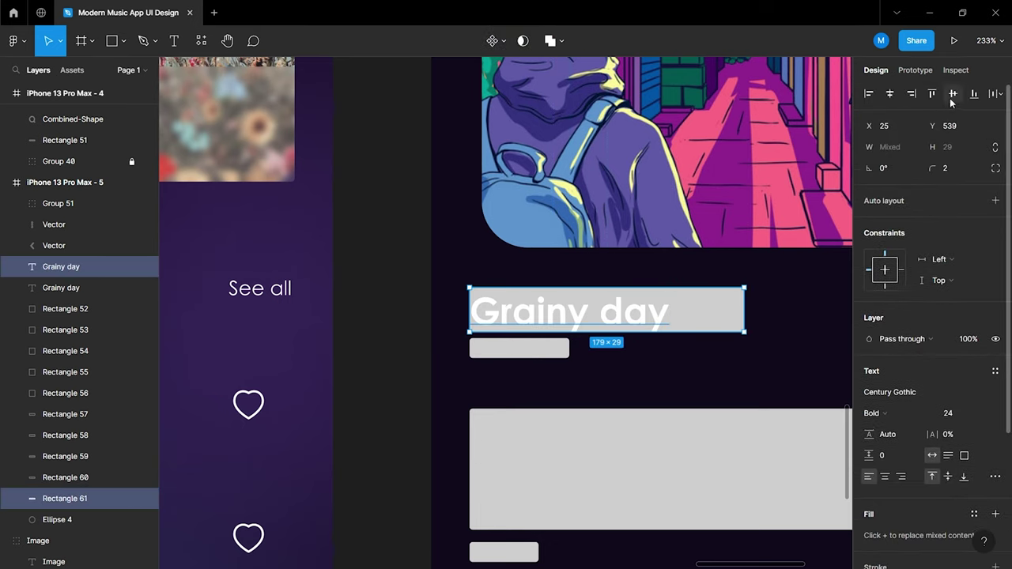
left_click(660, 375)
scroll(656, 372, "up", 3)
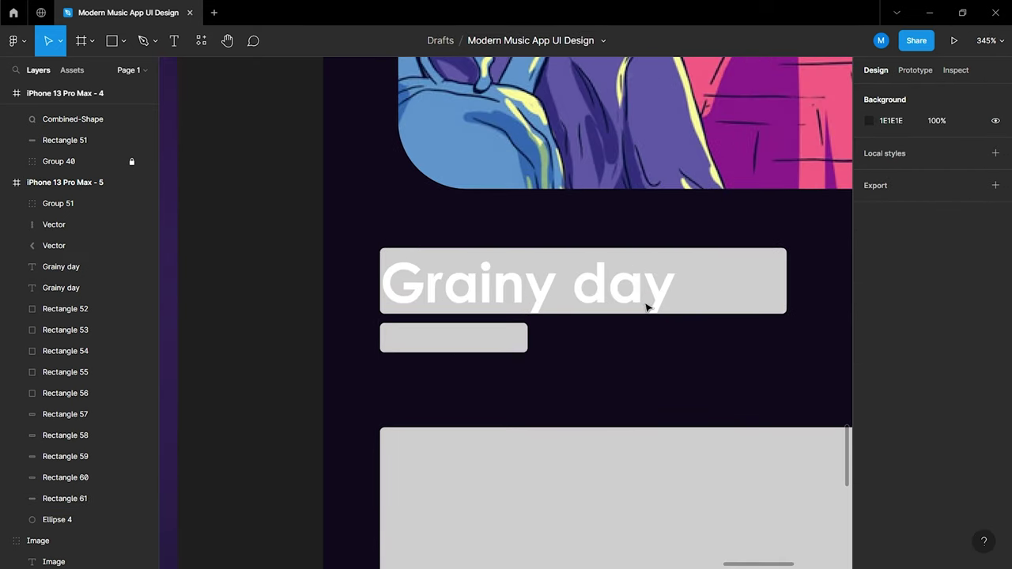
left_click(725, 296)
key("Delete")
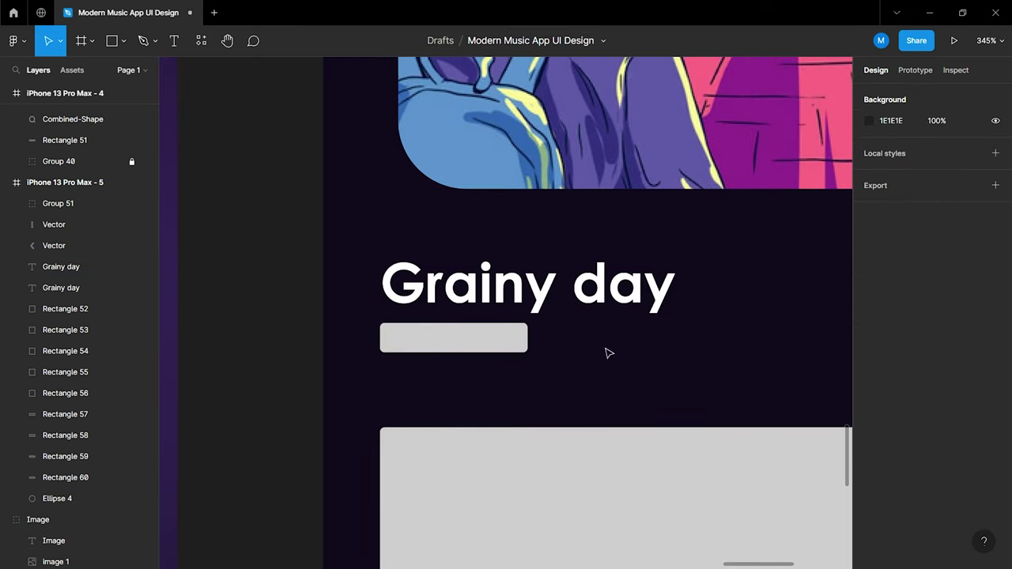
Duplicate the title as a 'Moody.' subtitle in Regular weight at 12 px
scroll(425, 352, "up", 2)
scroll(452, 334, "up", 2)
left_click_drag(577, 271, 577, 401)
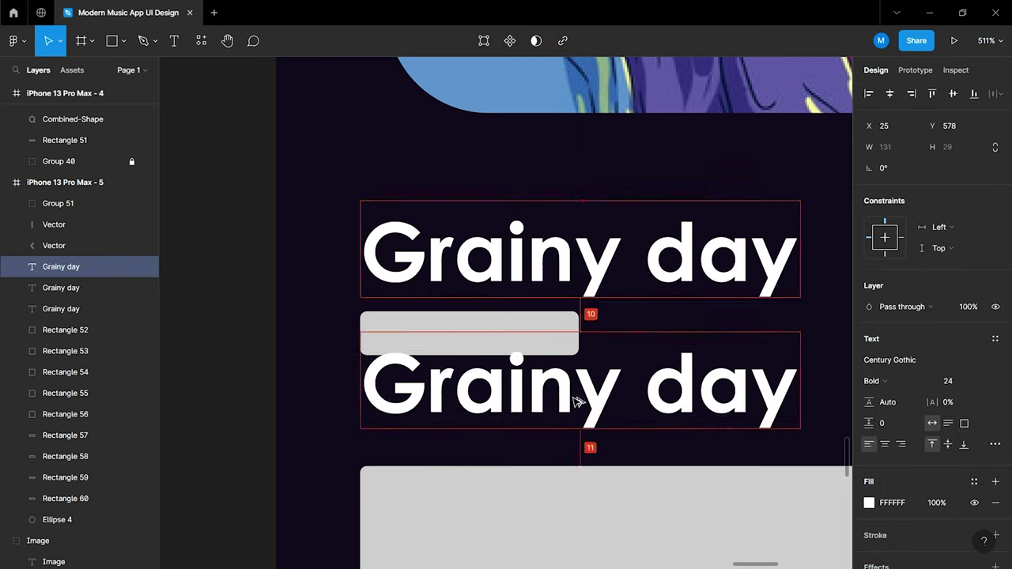
double_click(577, 402)
type("Moody.")
key("Return")
left_click(876, 380)
left_click(882, 362)
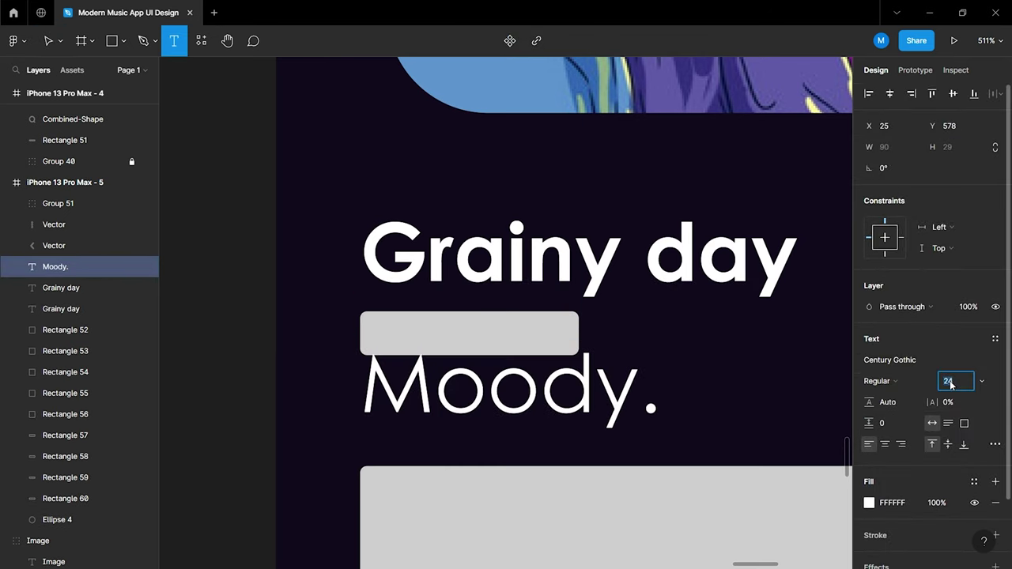
type("12")
key("Return")
Move Moody. under the title and delete the grey bar behind it
left_click(466, 384)
key("Escape")
left_click_drag(468, 382, 466, 351)
left_click(543, 343)
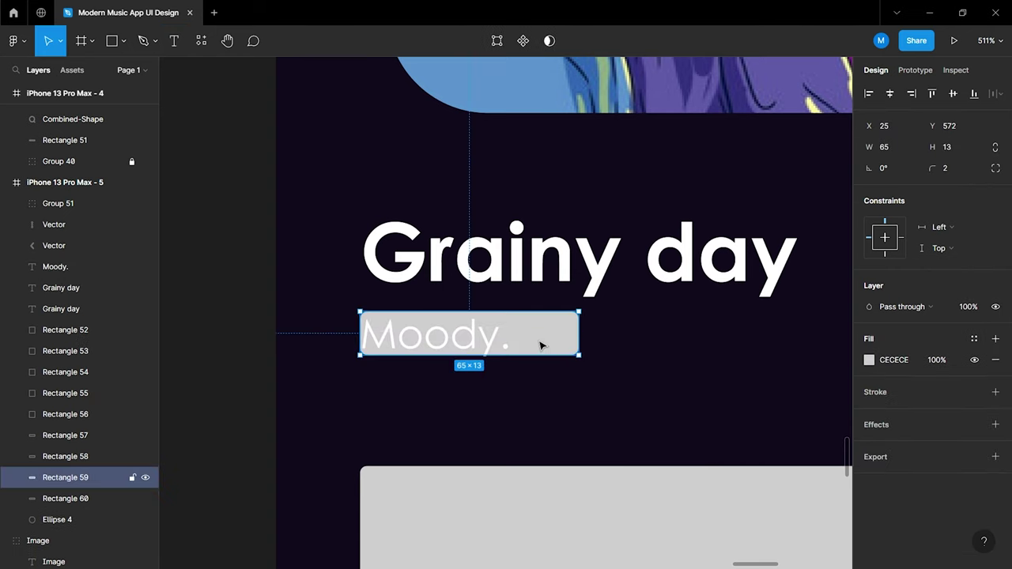
key("Delete")
scroll(583, 404, "down", 5)
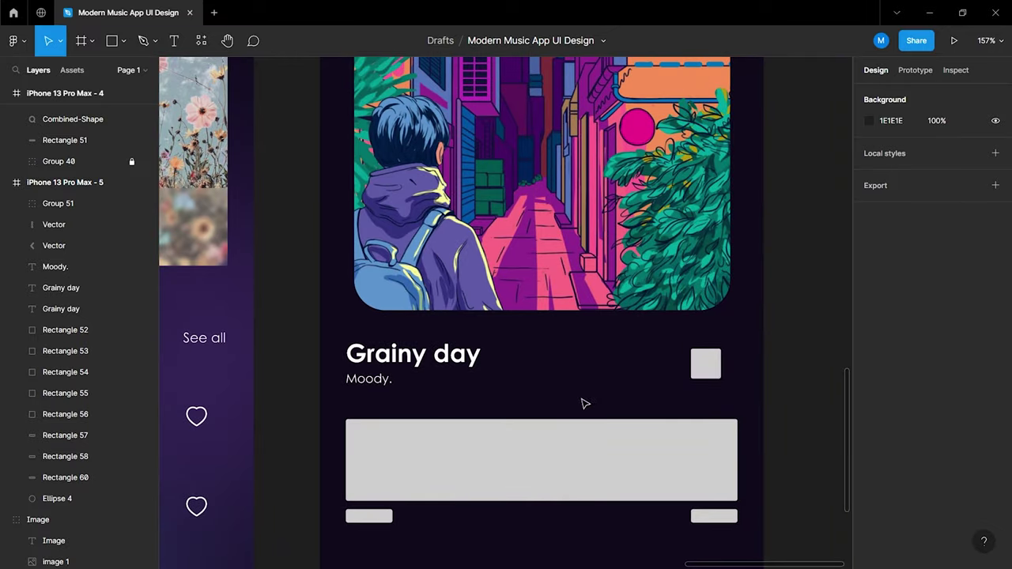
Find and select the heart icon in the style guide
scroll(673, 393, "down", 3)
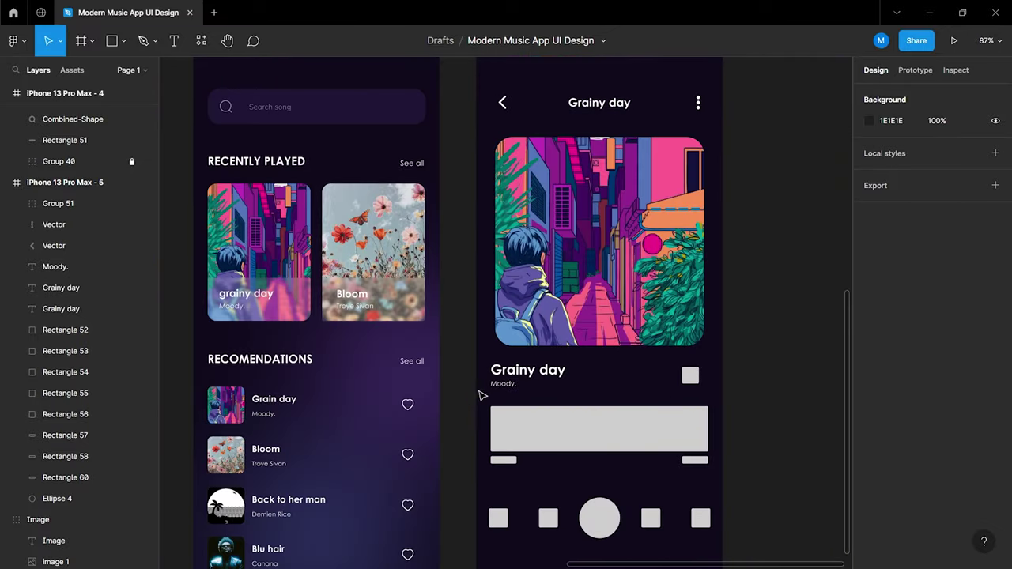
scroll(482, 395, "down", 3)
scroll(335, 323, "left", 3)
scroll(339, 332, "up", 3)
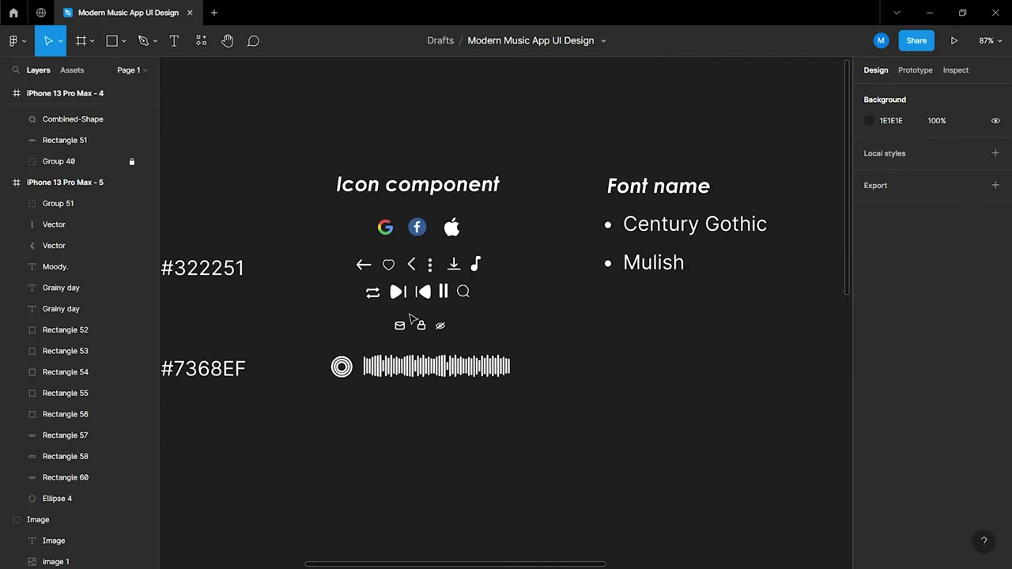
left_click(393, 270, "ctrl")
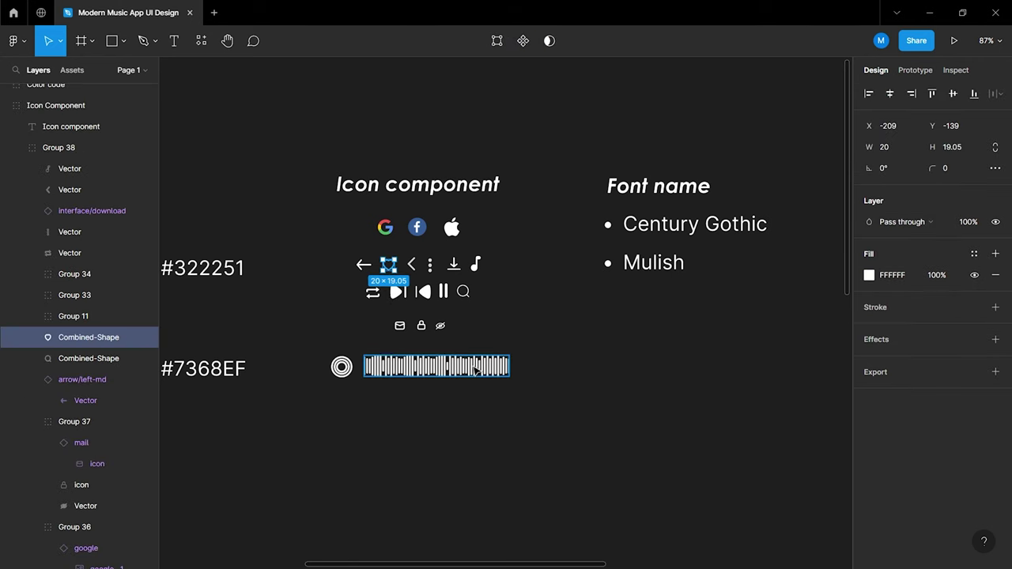
scroll(475, 369, "right", 5)
scroll(474, 369, "down", 5)
scroll(477, 371, "right", 3)
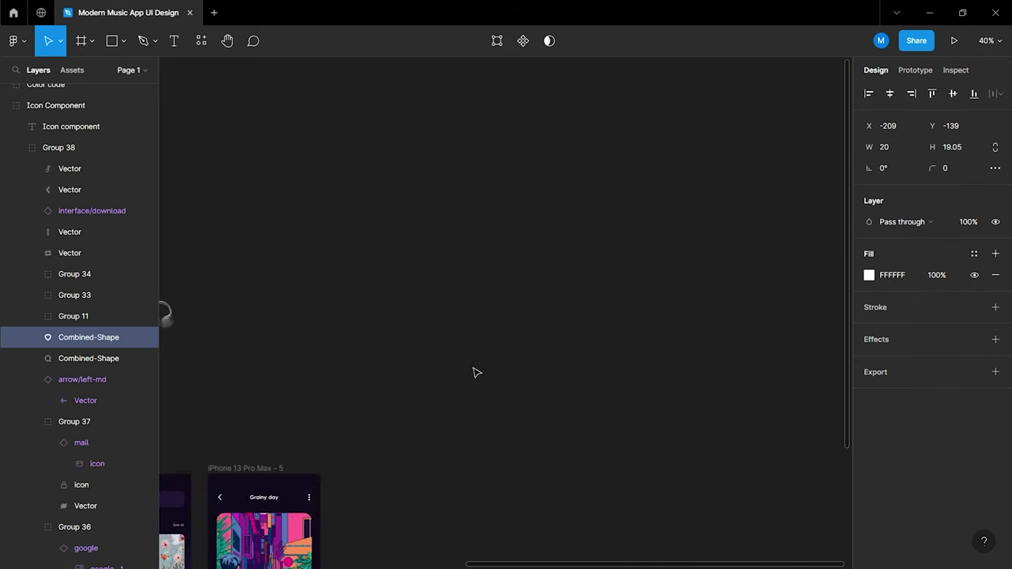
scroll(477, 372, "down", 3)
scroll(472, 361, "up", 3)
Place the heart icon beside the Grainy day title and delete the grey placeholder square
left_click(466, 252)
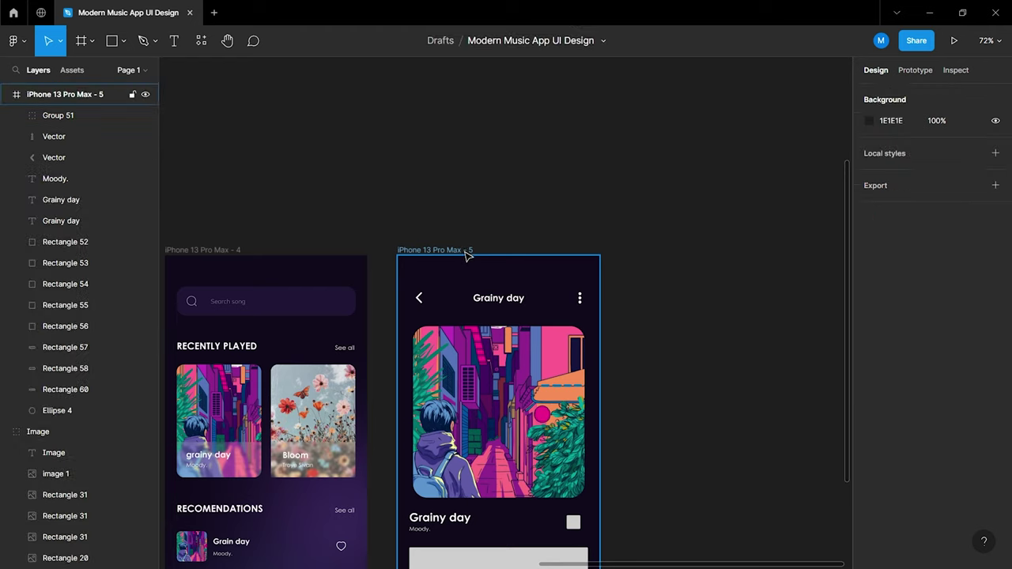
left_click(506, 314, "ctrl")
scroll(504, 316, "up", 5)
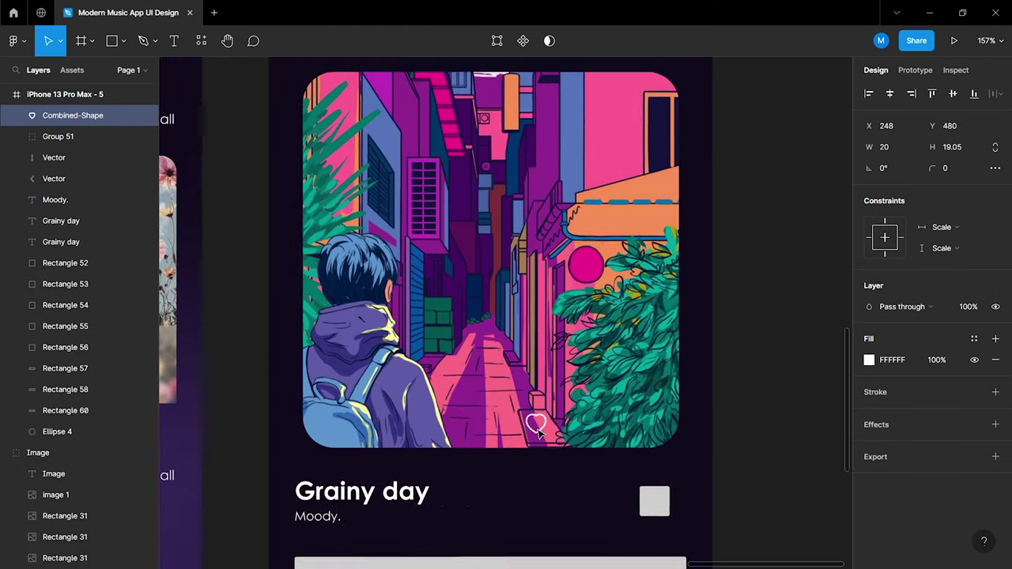
left_click_drag(507, 268, 653, 339)
scroll(656, 327, "up", 5)
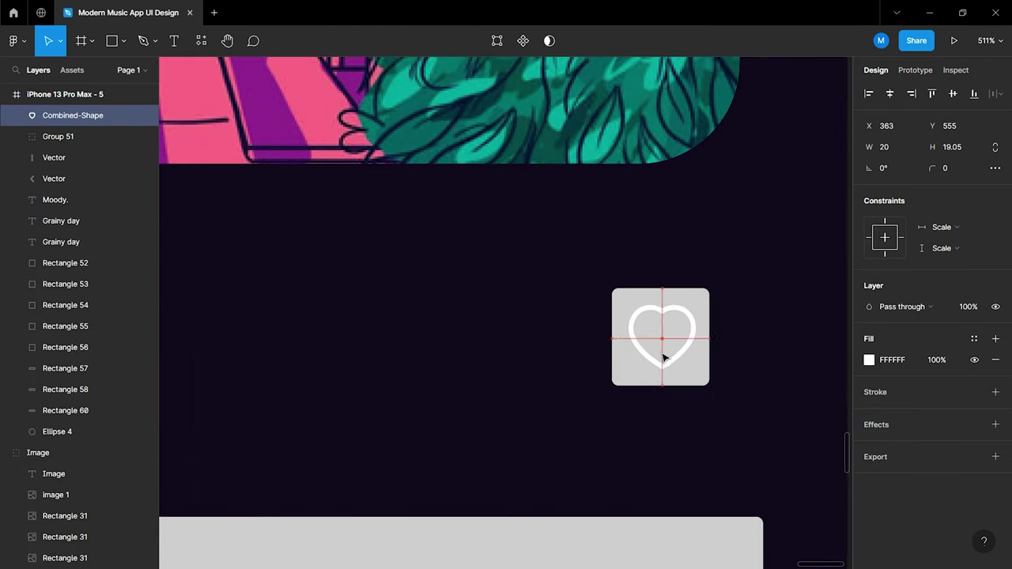
left_click(701, 377)
key("Delete")
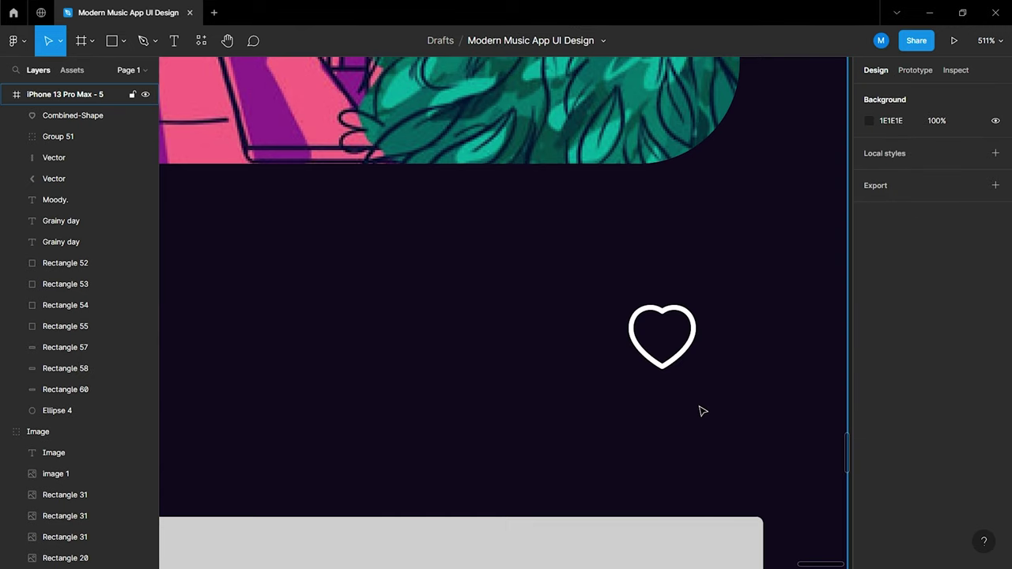
scroll(702, 411, "down", 10)
scroll(700, 409, "up", 2)
scroll(542, 385, "up", 2)
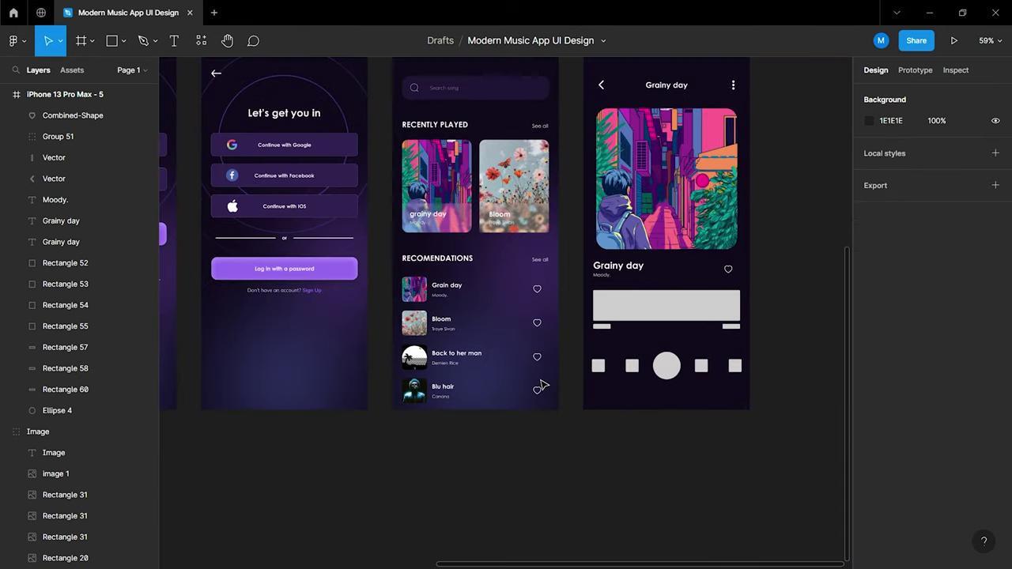
scroll(542, 386, "up", 3)
scroll(542, 384, "up", 3)
scroll(542, 384, "left", 3)
scroll(536, 357, "left", 3)
Copy the waveform group into the player screen
left_click(559, 335)
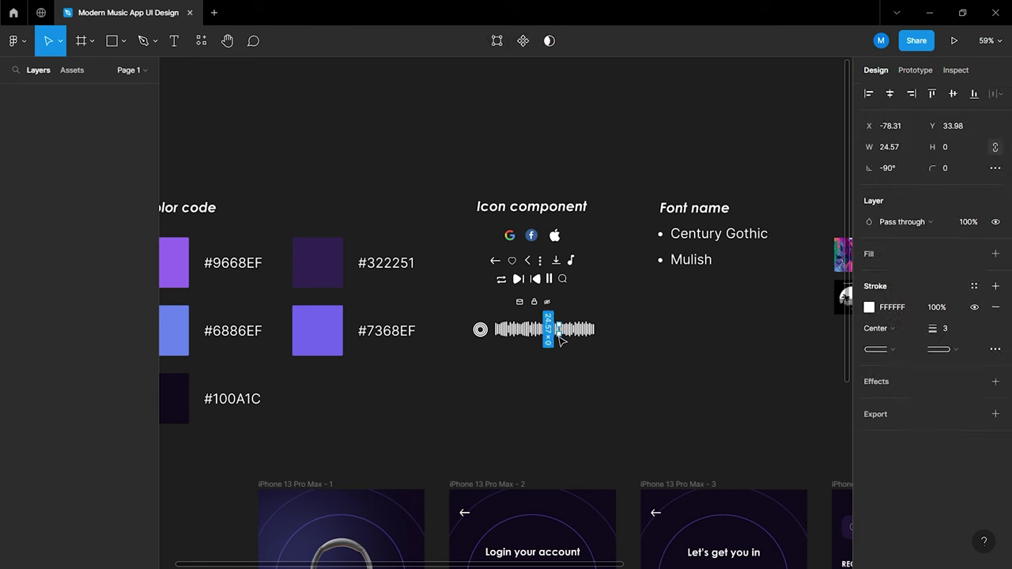
left_click(57, 129)
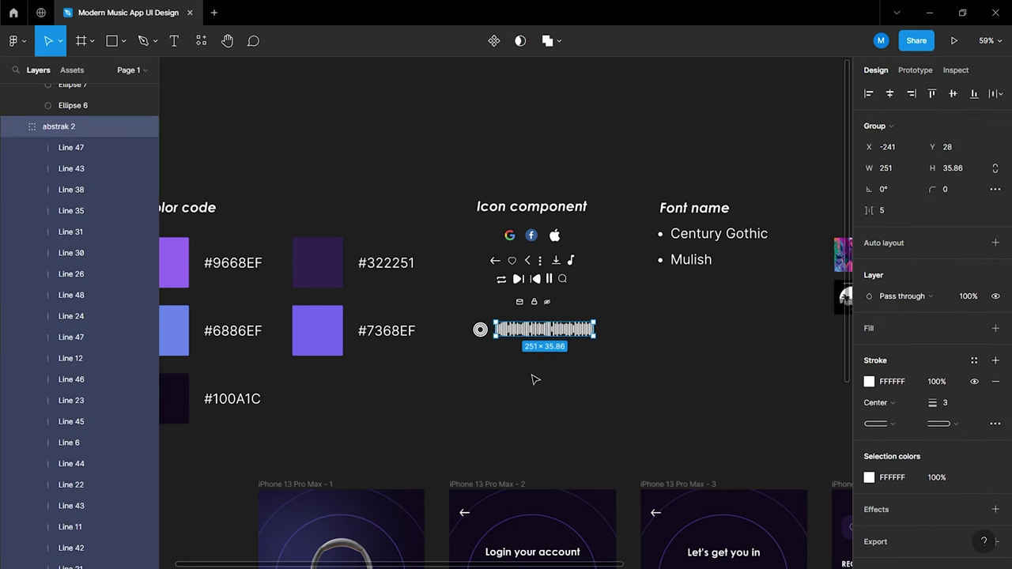
left_click_drag(530, 335, 715, 479)
scroll(718, 481, "right", 5)
scroll(528, 350, "down", 3)
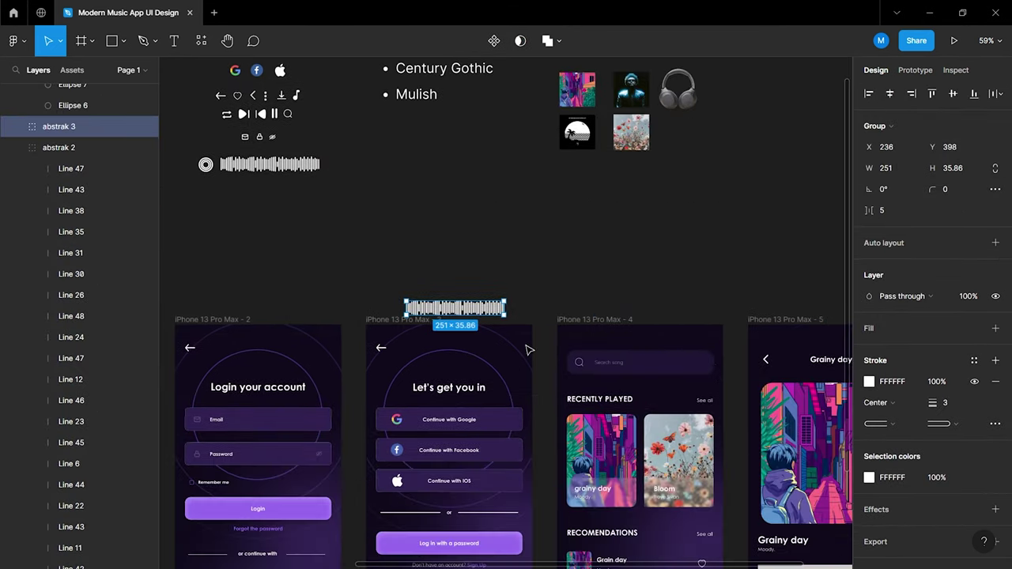
mouse_move(465, 312)
left_mouse_down()
mouse_move(544, 405)
mouse_move(548, 211)
mouse_move(542, 219)
left_mouse_up()
scroll(544, 405, "up", 5)
Stretch the waveform to 378×54, centre it on the grey bar, then delete the bar
mouse_move(653, 227)
left_mouse_down()
mouse_move(712, 259)
mouse_move(687, 252)
left_mouse_up()
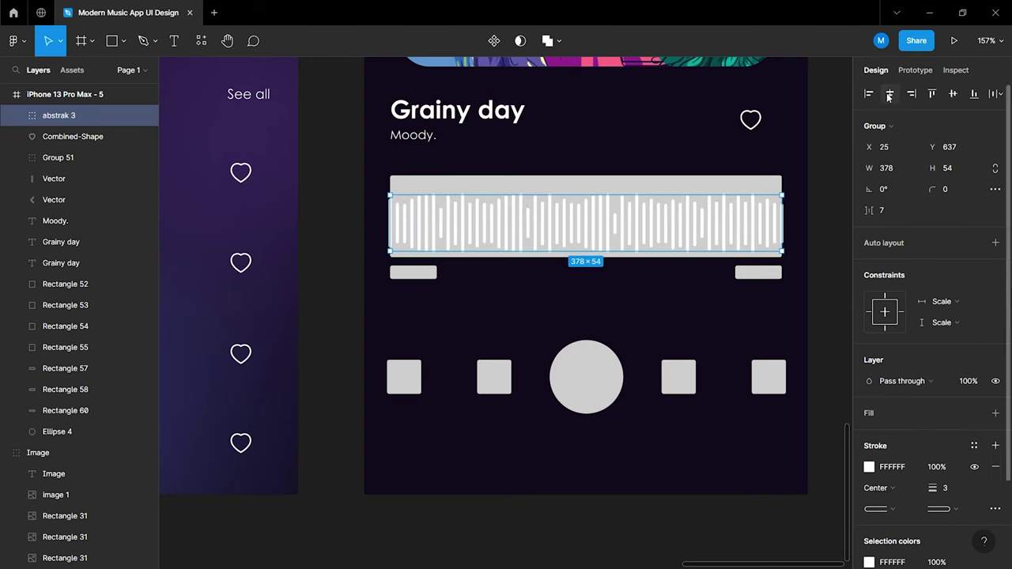
left_click(752, 189, "shift")
left_click(950, 95)
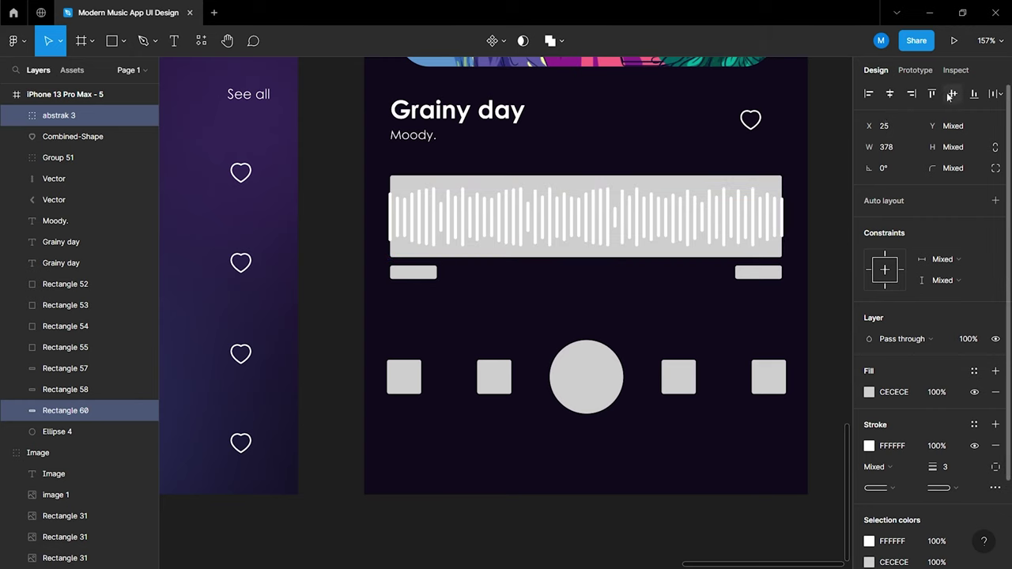
left_click(826, 208)
left_click(741, 181)
key("Delete")
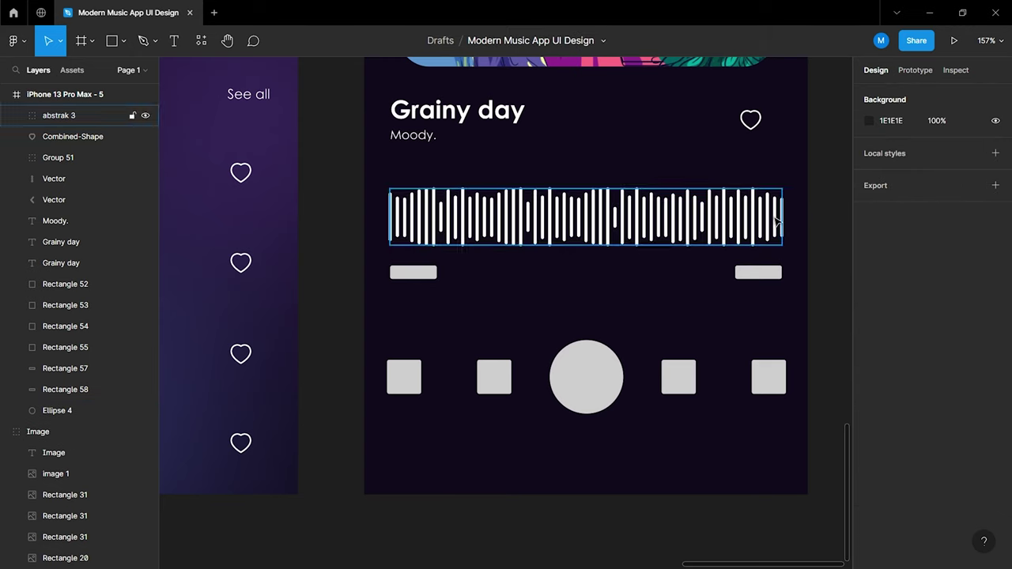
Select the individual waveform lines on the left side of the waveform
scroll(462, 240, "up", 3, "ctrl")
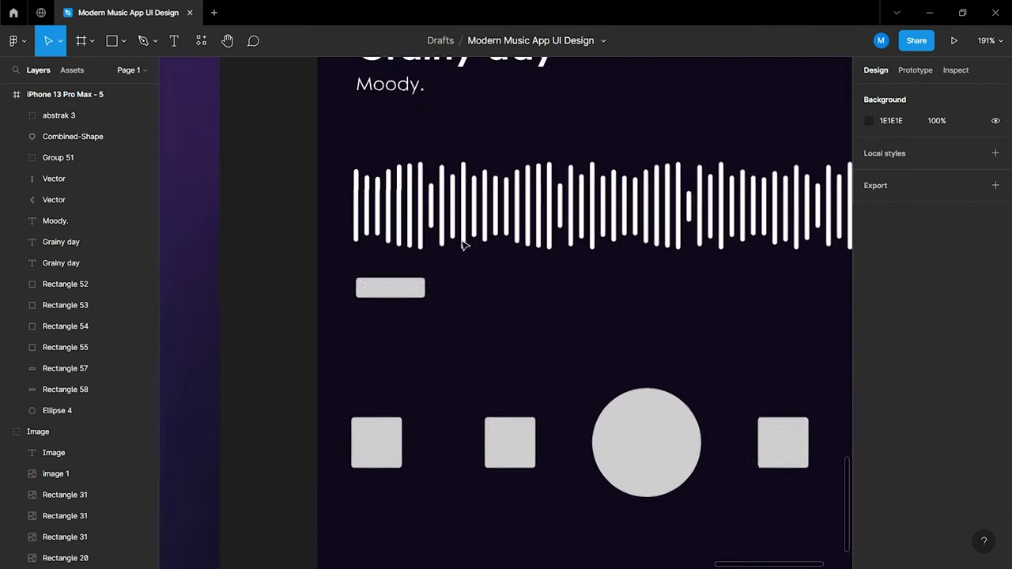
left_click(553, 226)
double_click(556, 213)
left_click(516, 209, "shift")
left_click(477, 213, "shift")
left_click(438, 214, "shift")
left_click(425, 214, "shift")
left_click(399, 214, "shift")
left_click(386, 214, "shift")
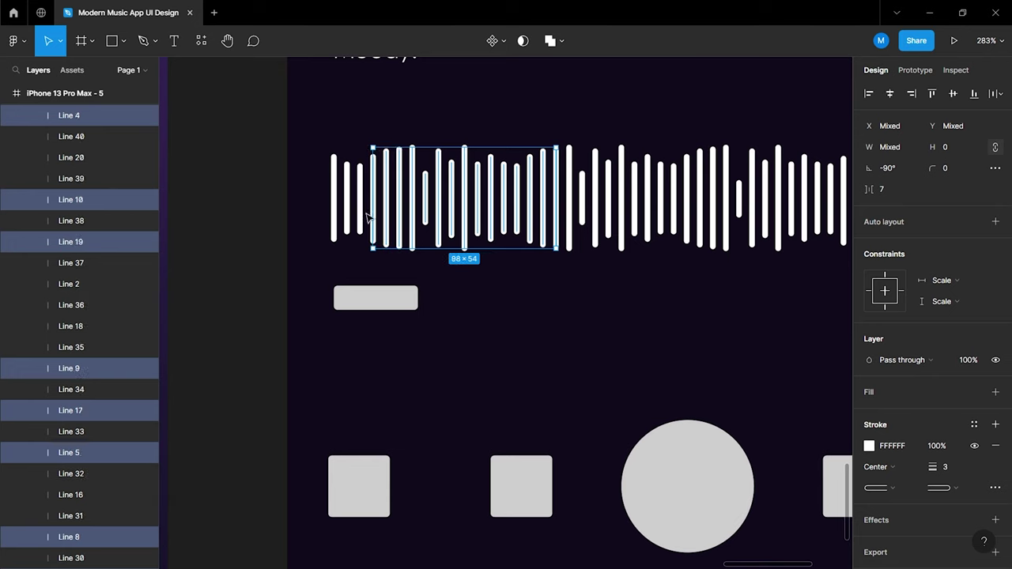
left_click(359, 214, "shift")
left_click(346, 213, "shift")
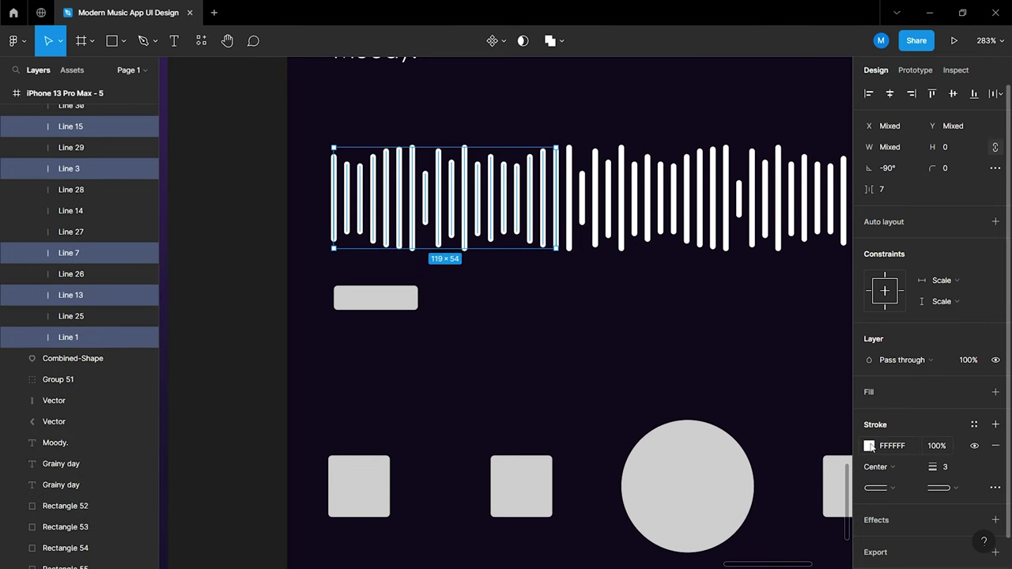
Give the selected lines a purple #9668EF stroke sampled from the colour swatches
left_click(869, 447)
left_click(713, 421)
scroll(588, 355, "down", 5)
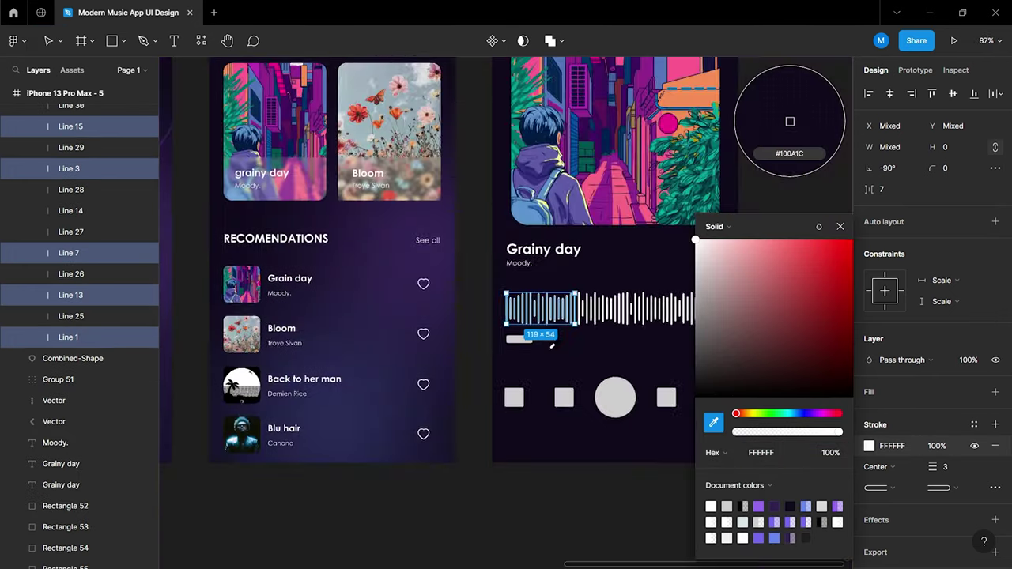
scroll(459, 332, "up", 5)
scroll(459, 332, "up", 2, "ctrl")
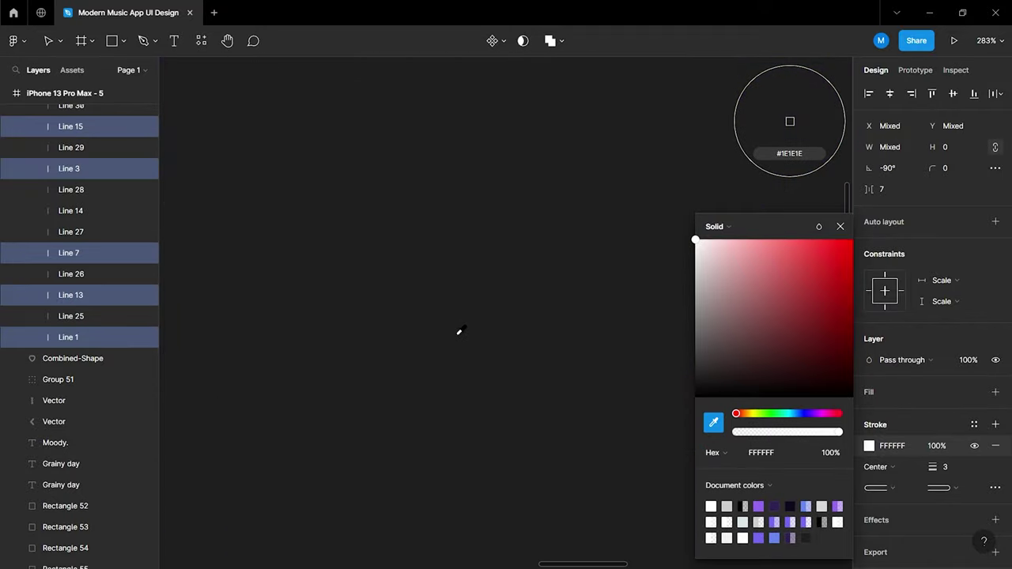
scroll(460, 331, "up", 2)
scroll(460, 331, "left", 3)
scroll(271, 235, "left", 3)
scroll(271, 237, "left", 2)
left_click(354, 232)
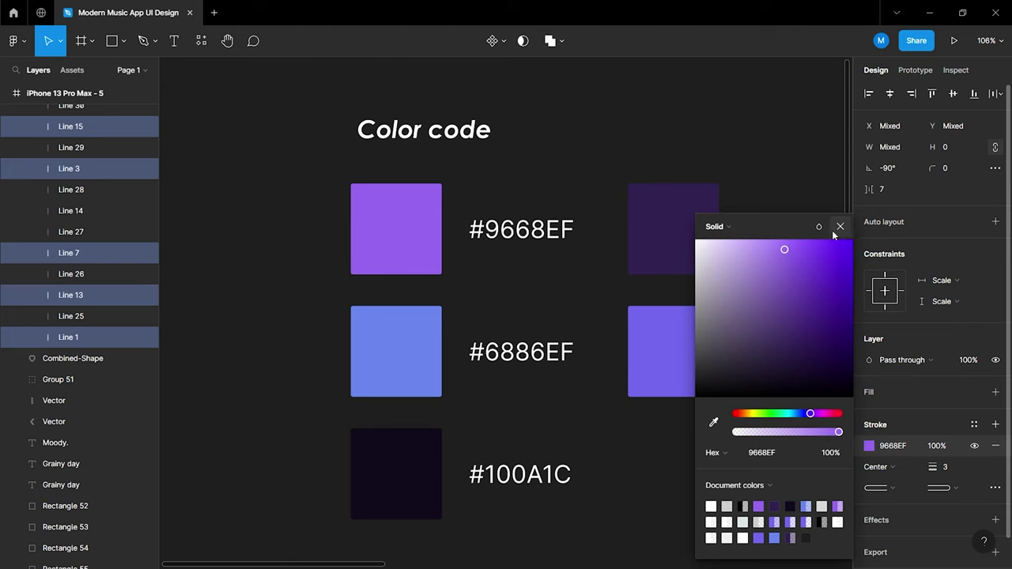
left_click(839, 226)
key("ctrl+minus")
key("ctrl+minus")
scroll(705, 324, "right", 5)
scroll(372, 372, "down", 5)
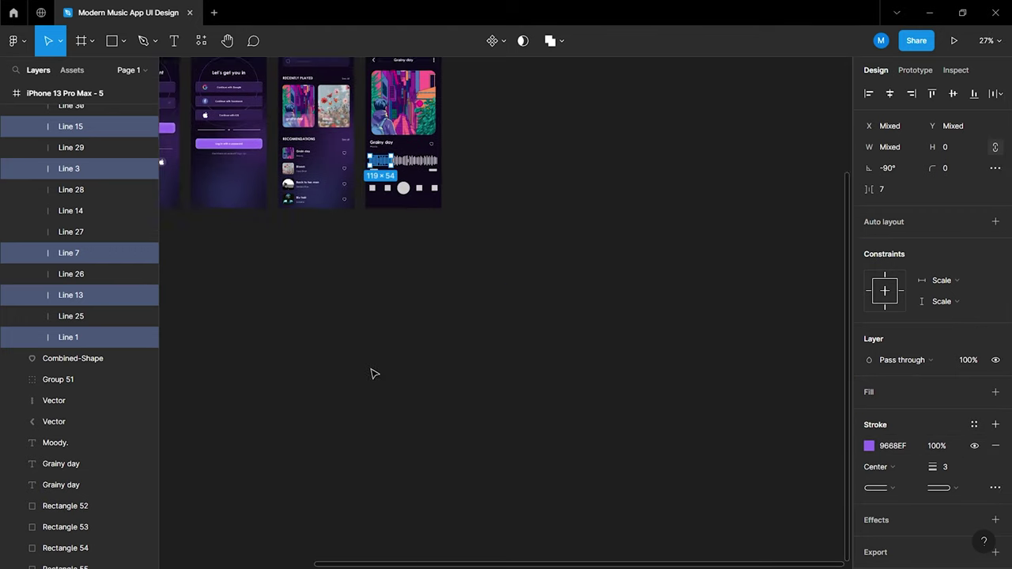
scroll(384, 310, "up", 5, "ctrl")
scroll(393, 302, "up", 4)
Add a 0.40 time label below the waveform and adjust its font size
left_click(707, 419)
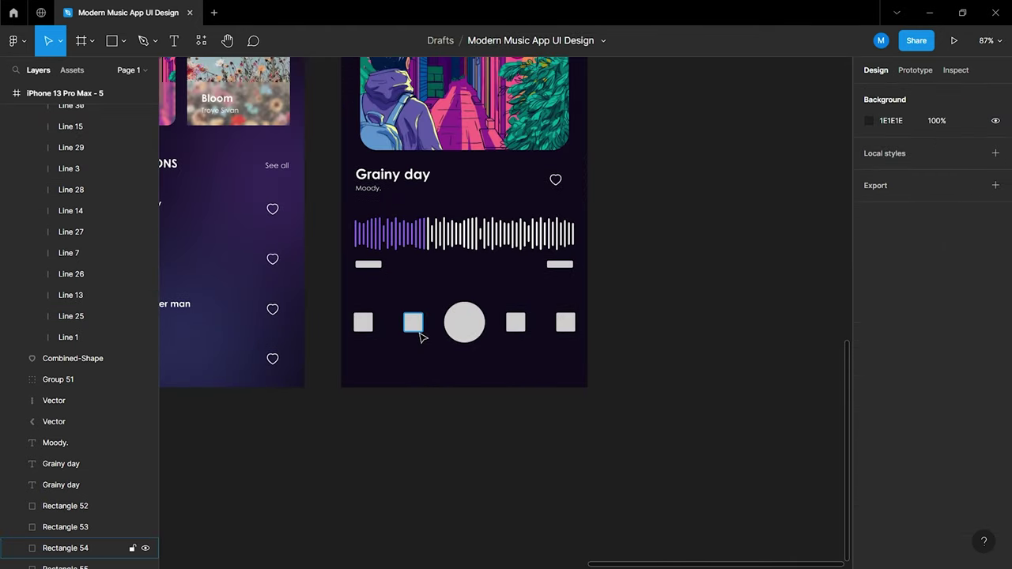
scroll(418, 332, "up", 3, "ctrl")
scroll(309, 307, "up", 3, "ctrl")
scroll(310, 308, "up", 3, "ctrl")
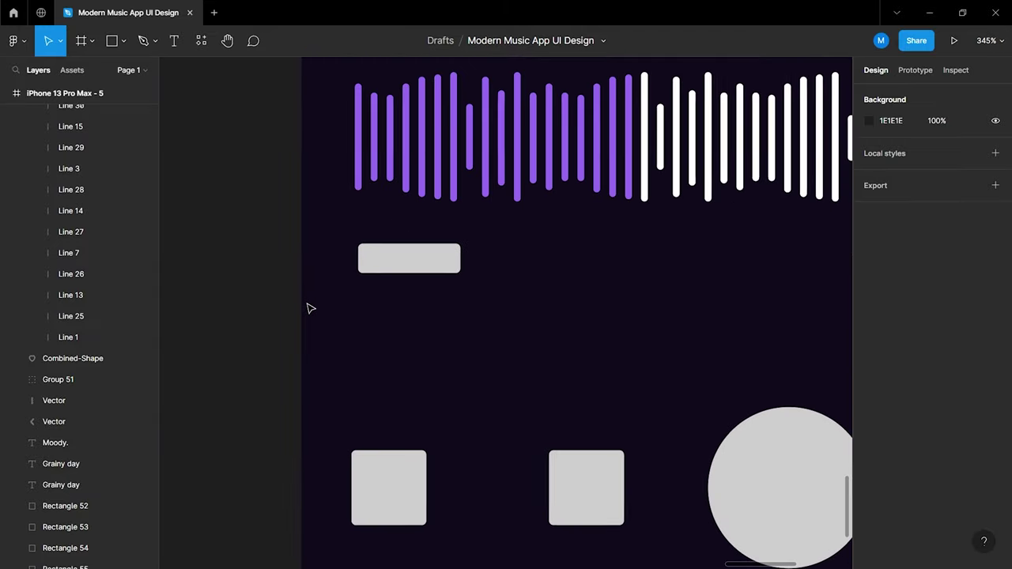
left_click(369, 301)
type("0.4")
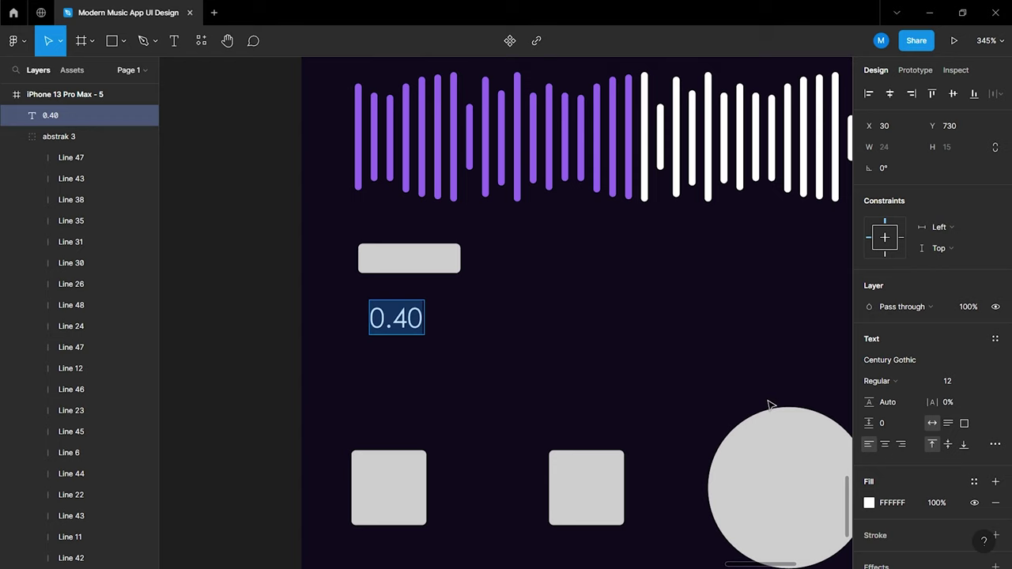
left_click(955, 384)
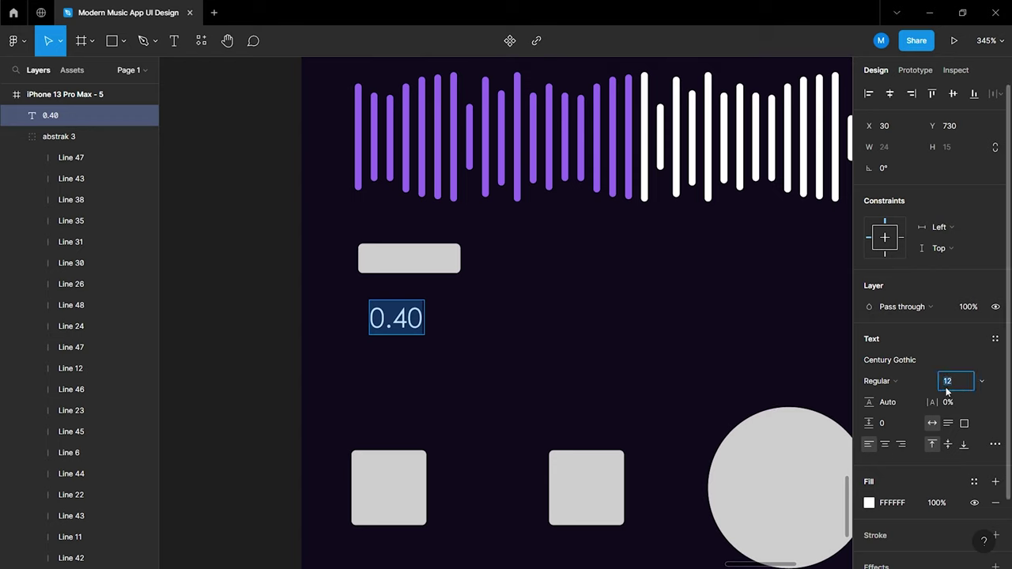
left_click(880, 381)
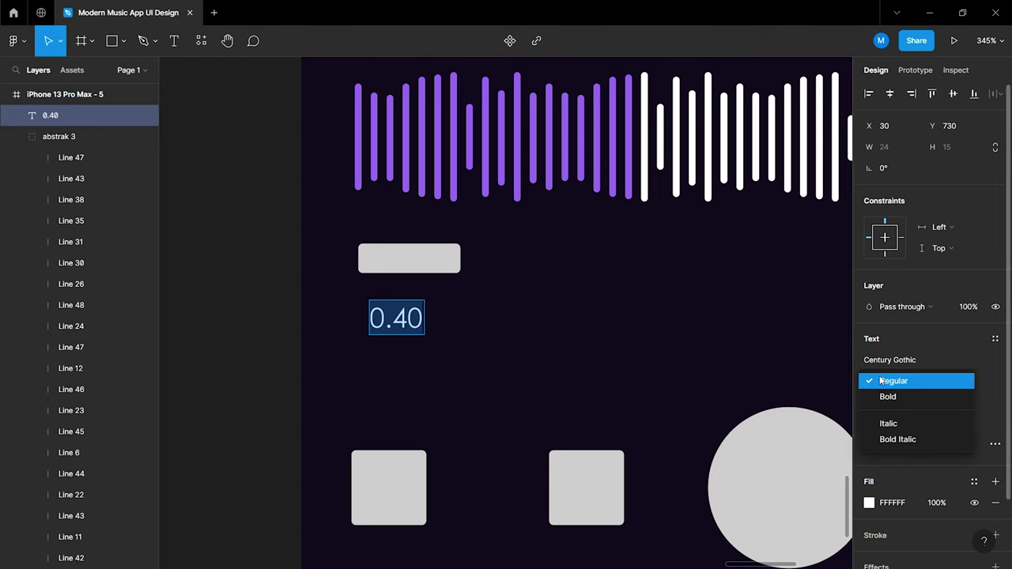
scroll(360, 338, "up", 5)
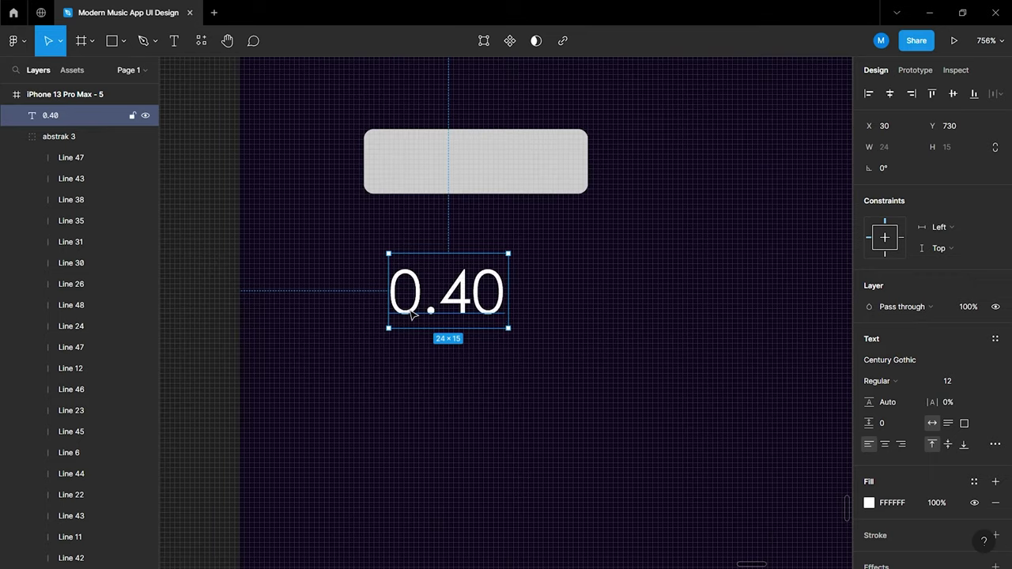
Left-align the 0.40 label on its bar at 50% opacity, then delete the bar
left_click_drag(466, 315, 491, 186)
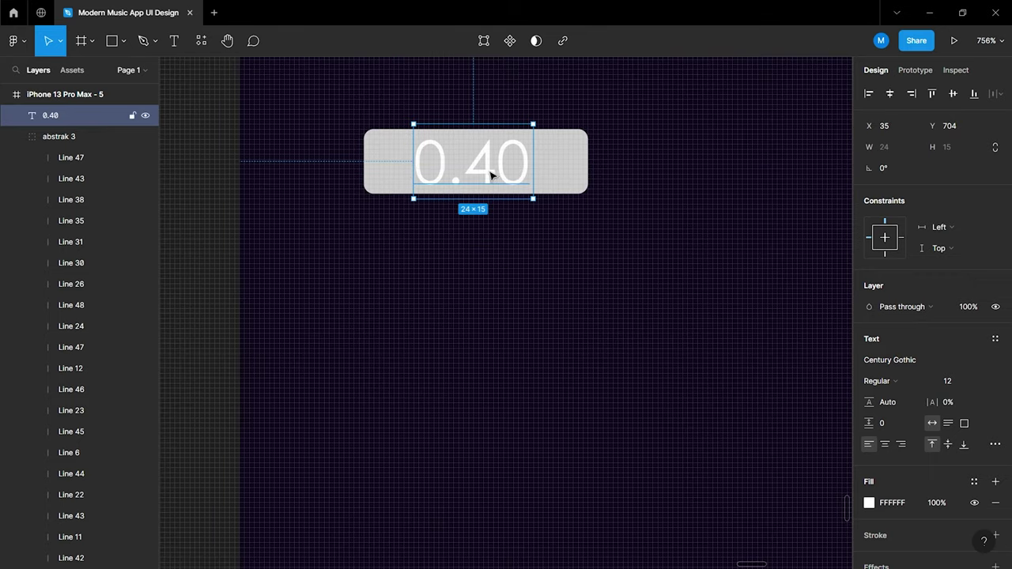
left_click(387, 170, "shift")
left_click(868, 93)
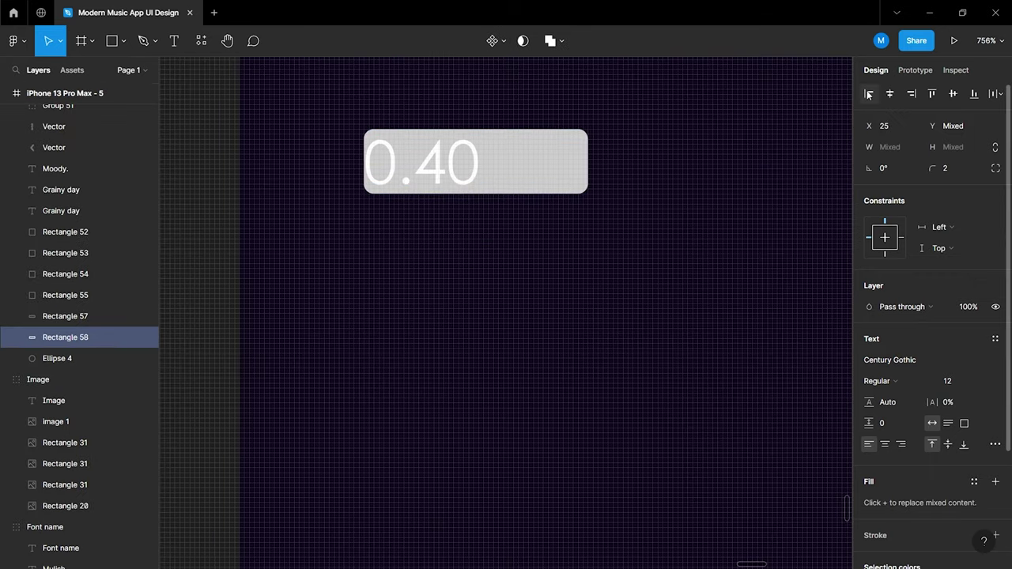
left_click(754, 219)
left_click(477, 158)
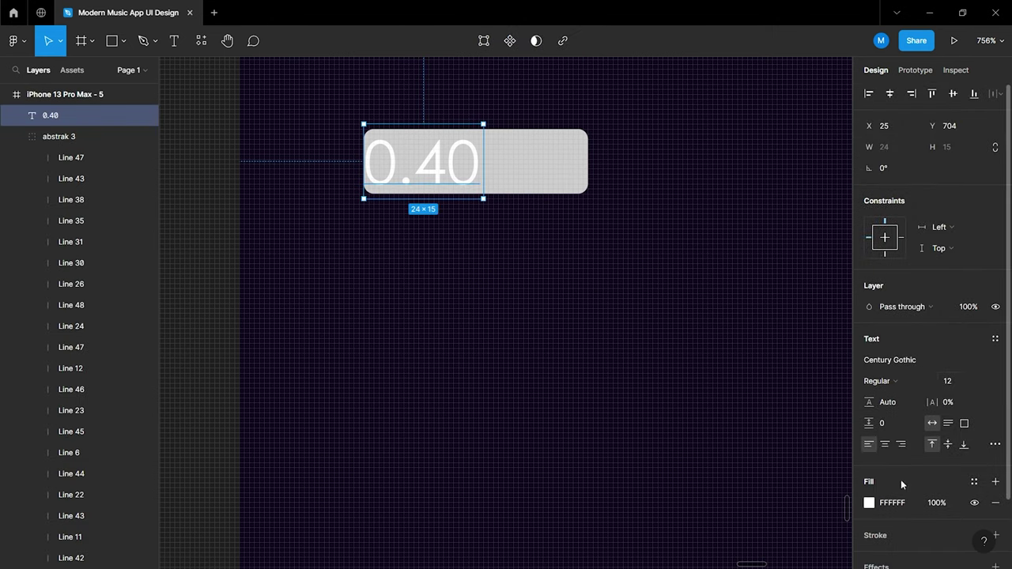
type("50")
key("Return")
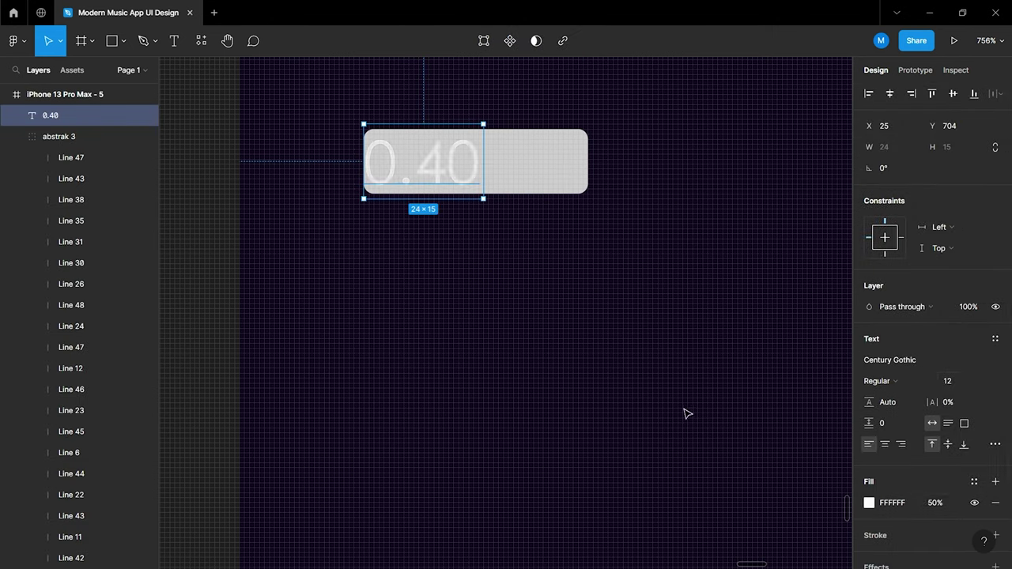
left_click(551, 179)
key("Delete")
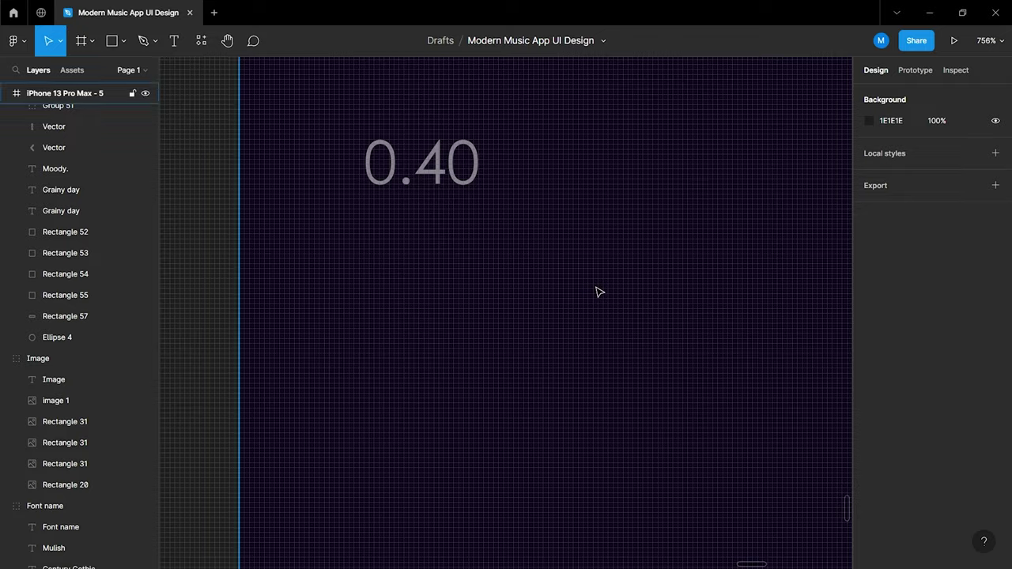
key("shift+1")
Copy the time label to the right bar and change it to 3.50
mouse_move(332, 257)
left_mouse_down()
mouse_move(793, 289)
mouse_move(806, 273)
left_mouse_up()
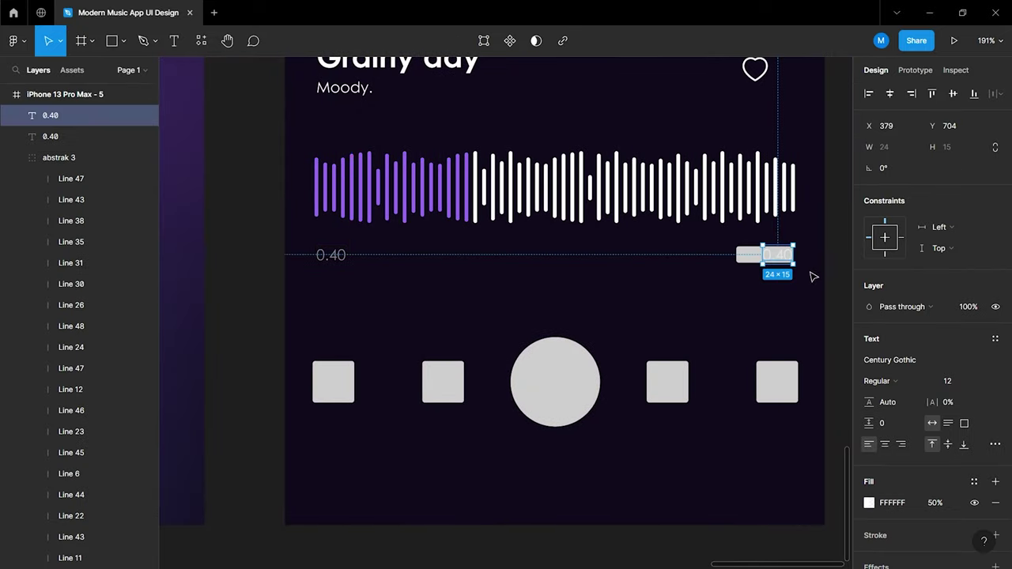
scroll(794, 265, "up", 5)
scroll(738, 255, "up", 2)
left_click(615, 219, "shift")
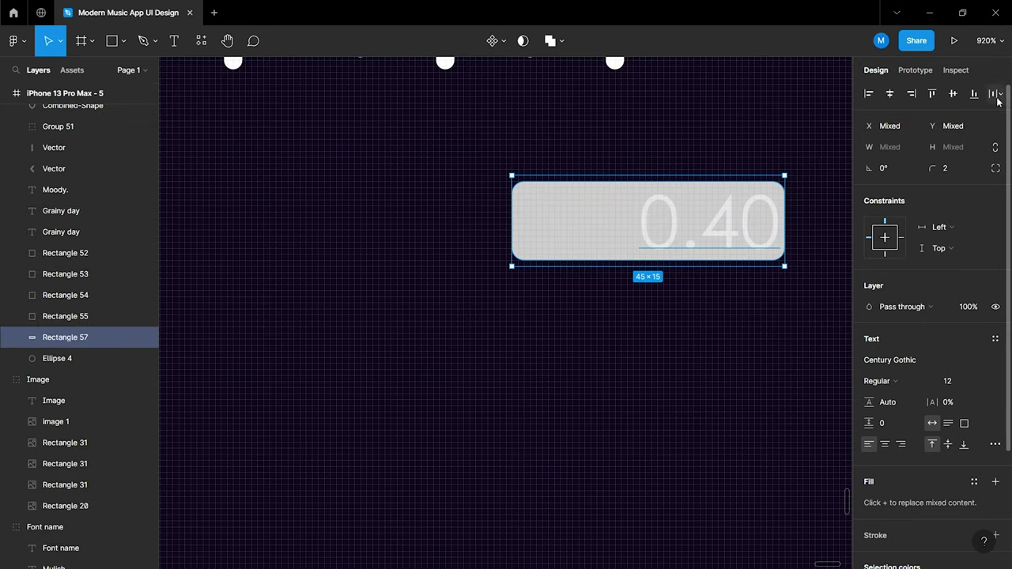
left_click(736, 242)
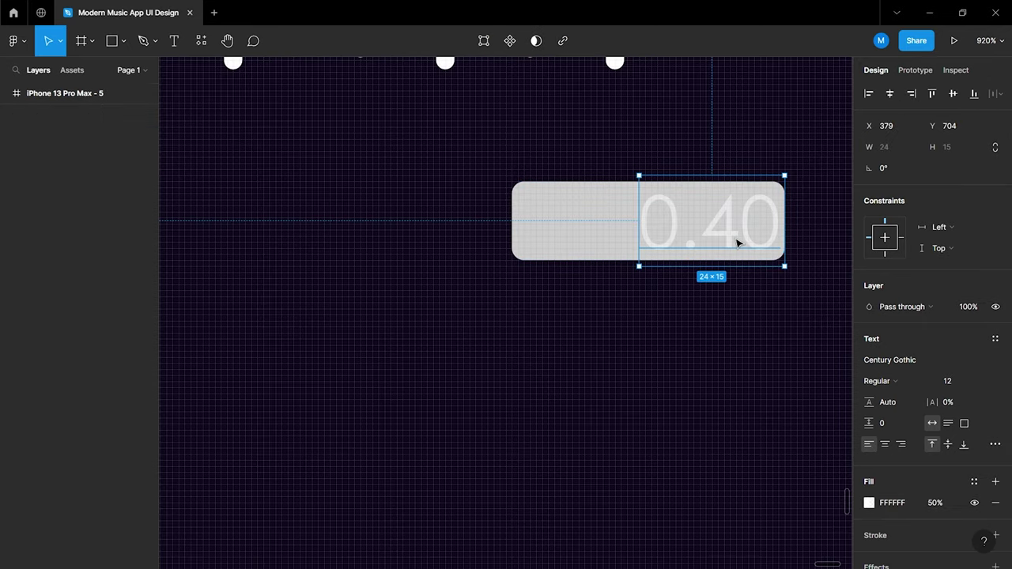
double_click(735, 237)
type("3.50")
Delete the grey placeholder box behind the 3.50 label
left_click(736, 322)
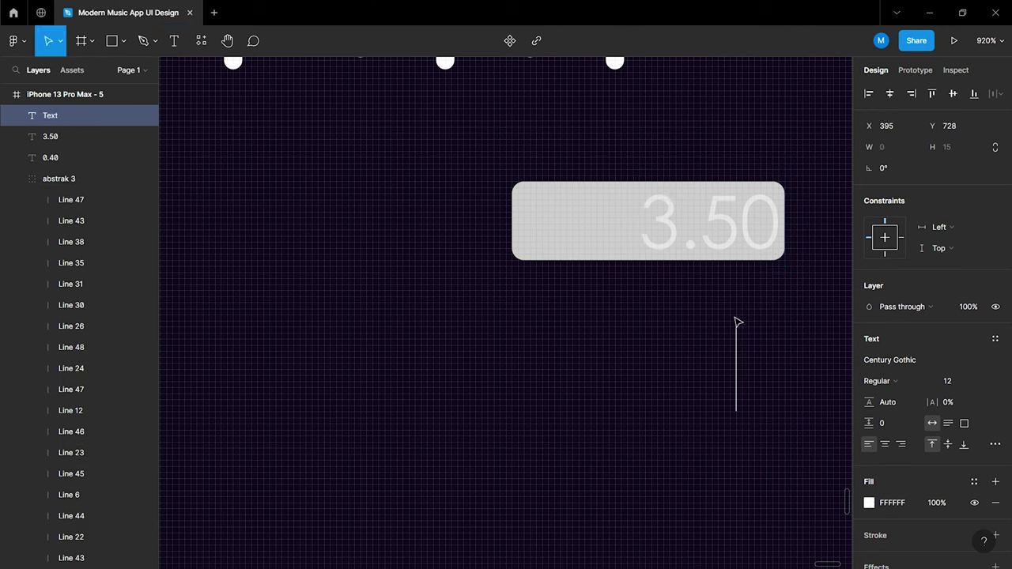
left_click_drag(613, 283, 639, 221)
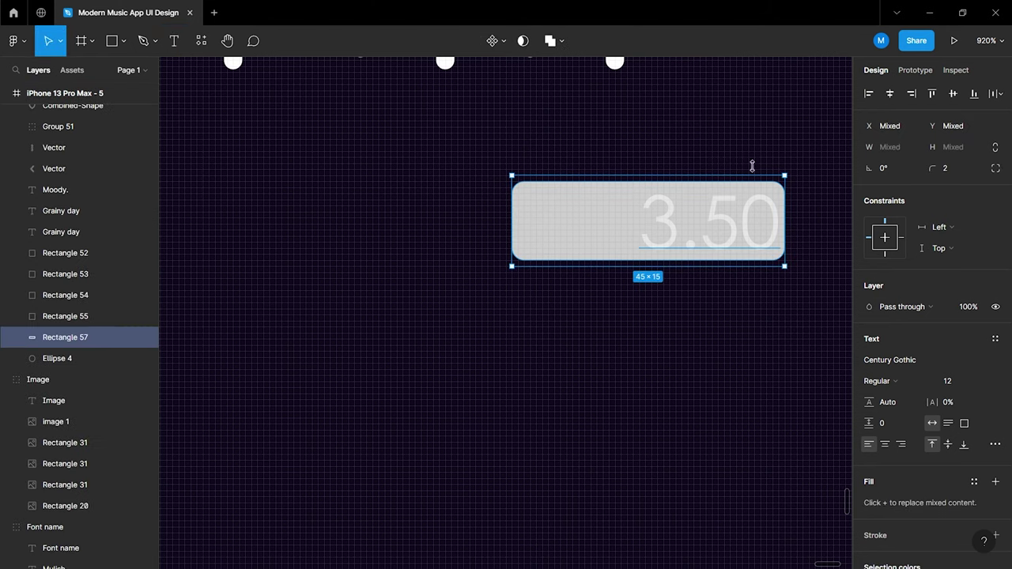
left_click(782, 361)
left_click(583, 246)
key("Delete")
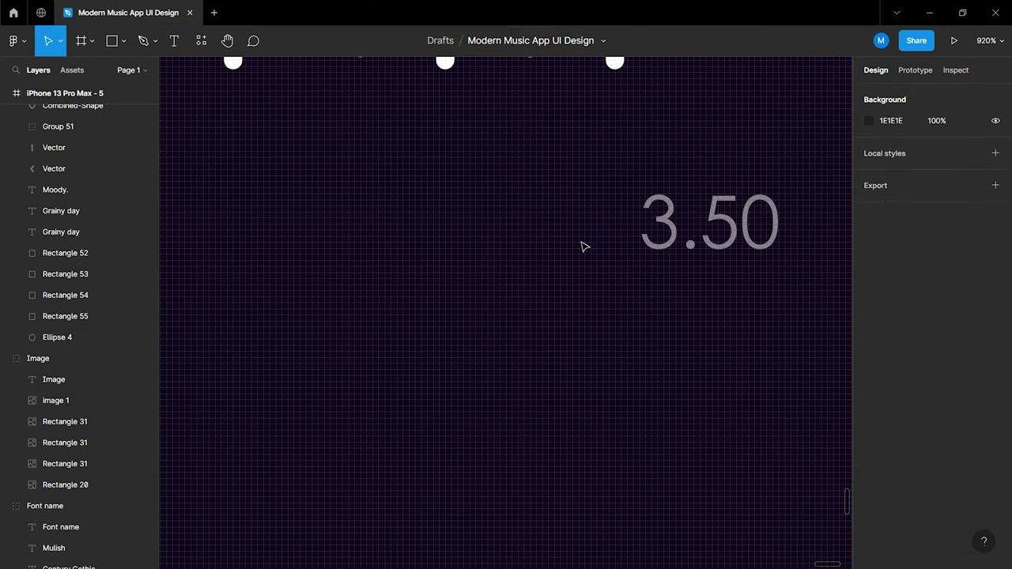
scroll(610, 336, "down", 5)
scroll(610, 336, "down", 3)
scroll(610, 336, "left", 3)
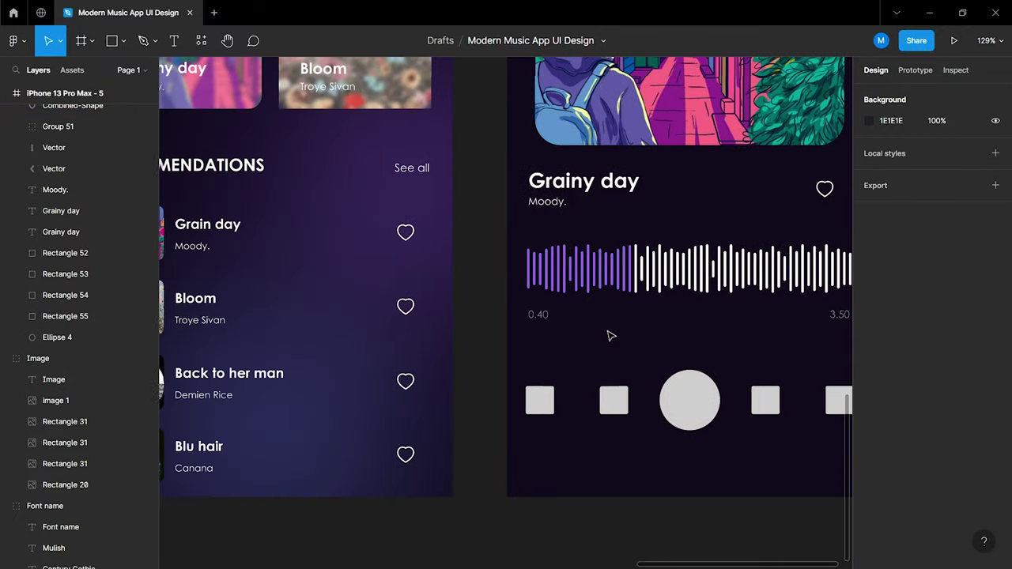
scroll(610, 336, "right", 3)
scroll(592, 361, "up", 3)
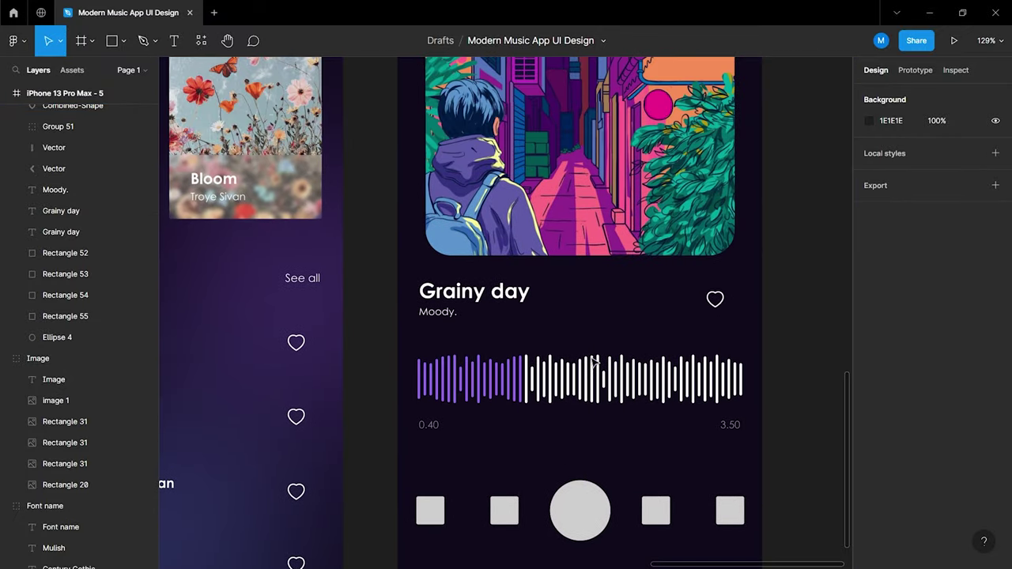
scroll(595, 361, "down", 4)
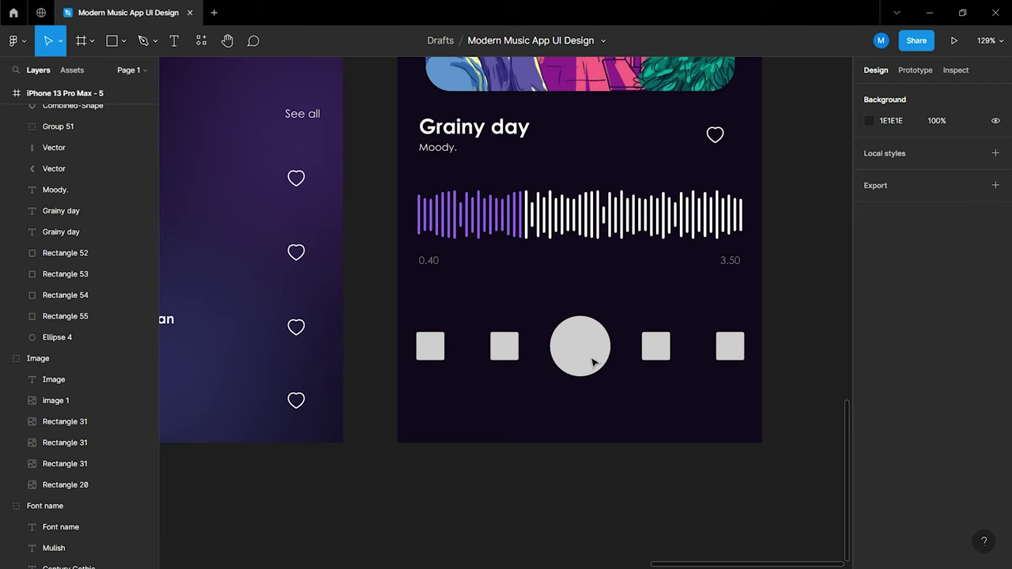
Fill the central play circle (Ellipse 4) with purple #9668EF using the eyedropper
left_click(594, 362)
left_click(869, 361)
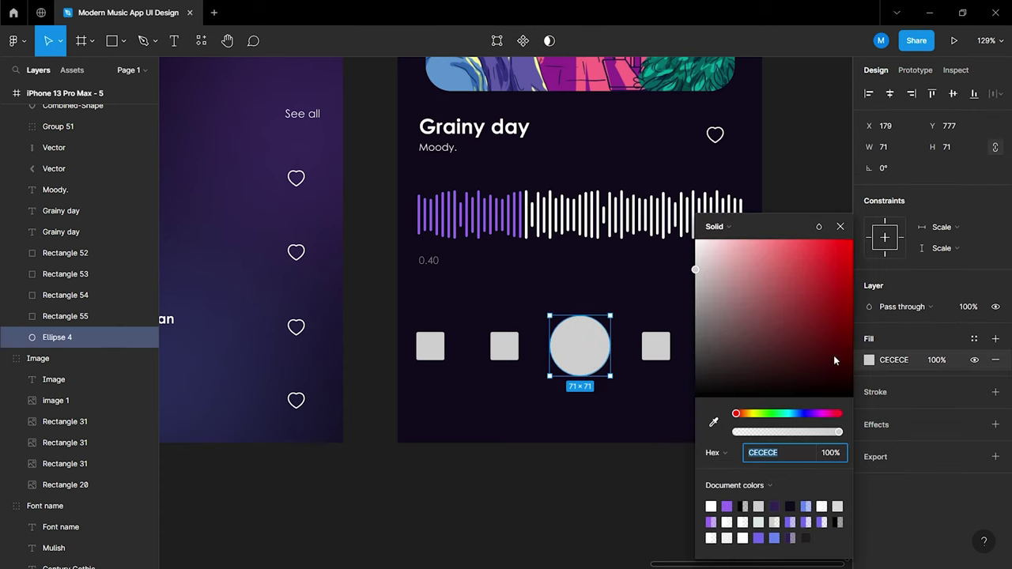
left_click(713, 425)
scroll(444, 338, "down", 3)
scroll(444, 339, "down", 3)
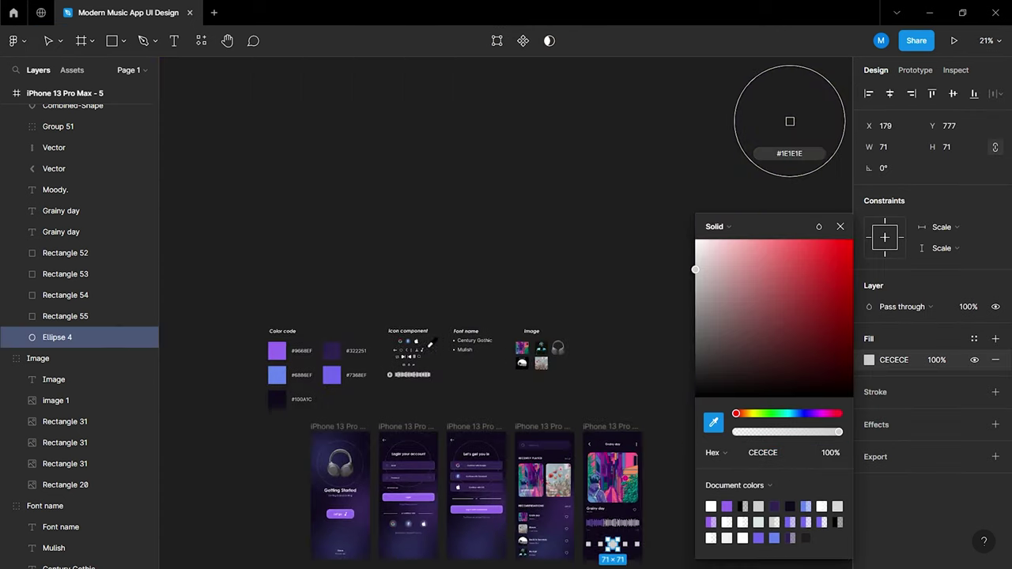
scroll(444, 339, "down", 2)
left_click(496, 348)
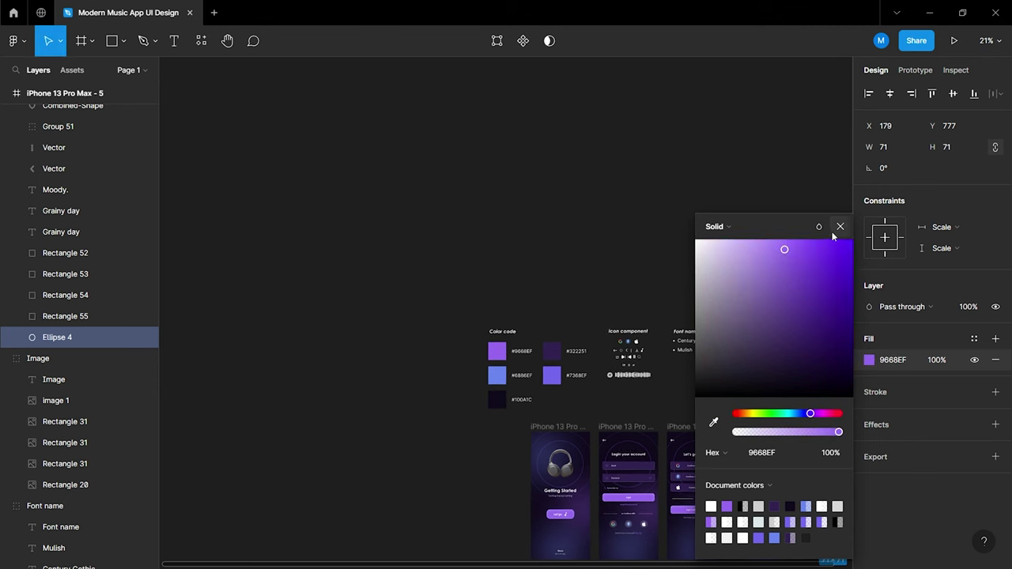
left_click(840, 226)
scroll(598, 418, "down", 3)
scroll(704, 352, "up", 4)
scroll(707, 352, "up", 1)
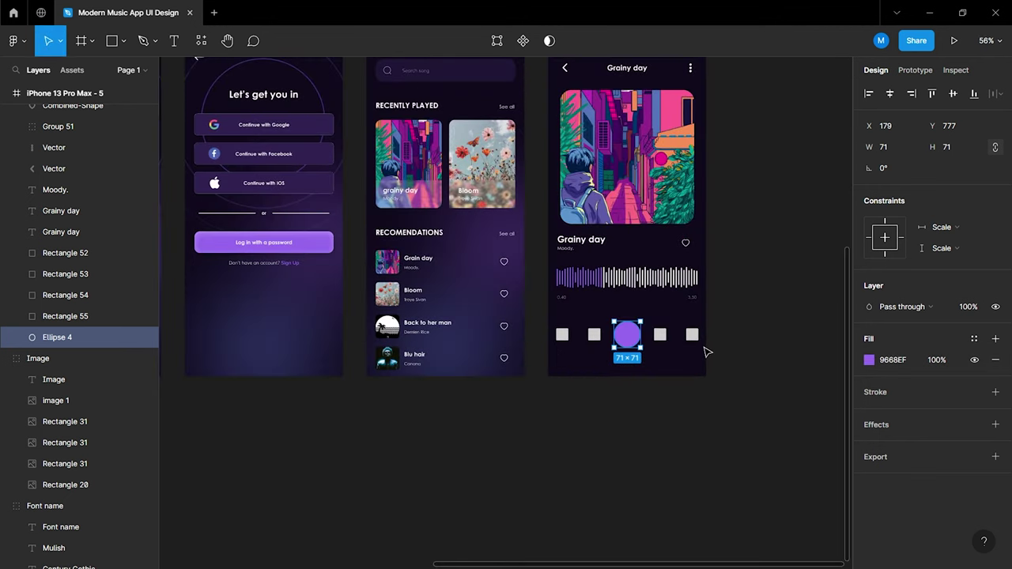
scroll(660, 352, "up", 2)
Add a drop shadow to the circle, coloured #9668EF
left_click(882, 425)
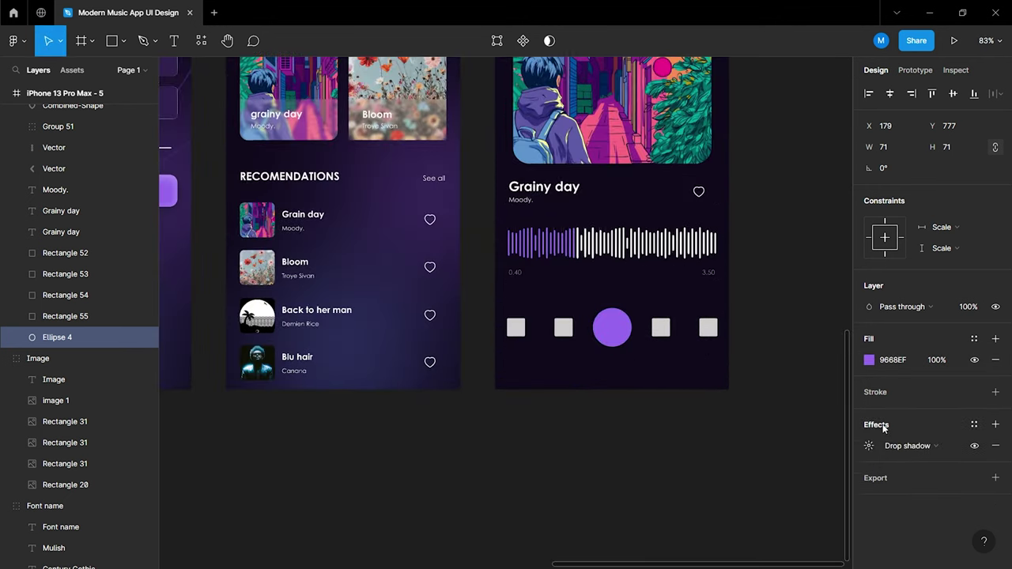
left_click(916, 445)
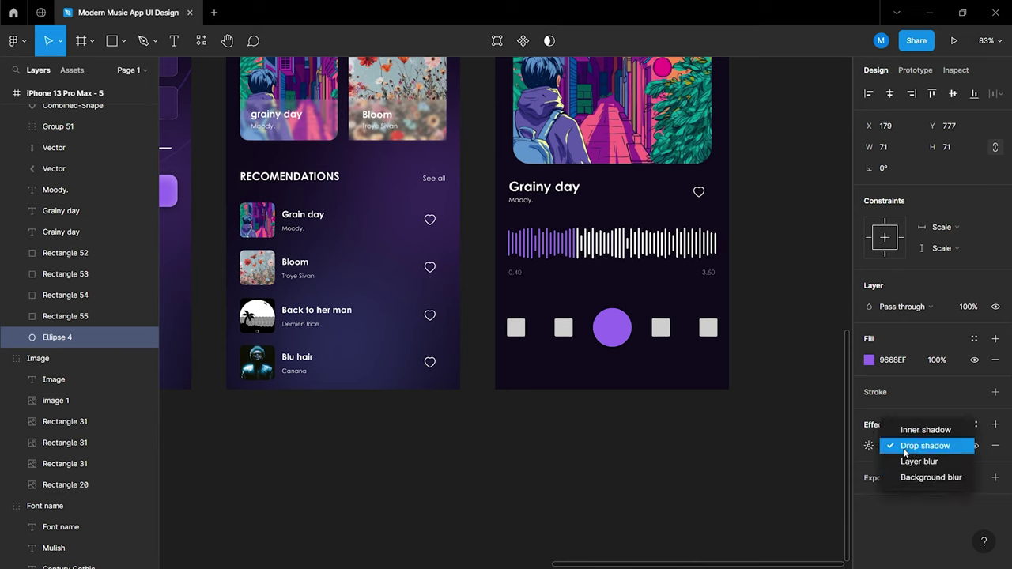
left_click(872, 448)
left_click(868, 446)
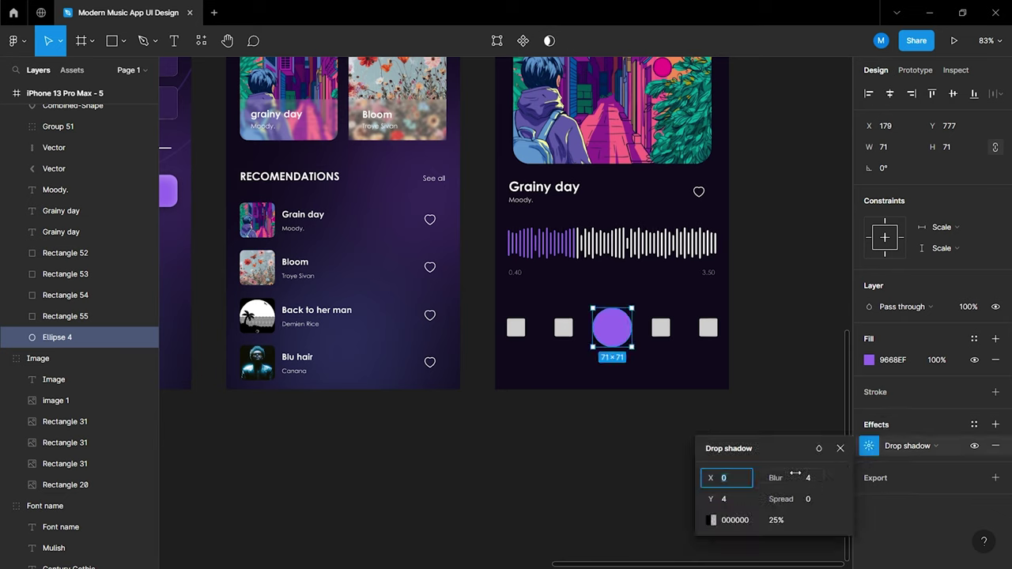
left_click(711, 520)
left_click(555, 421)
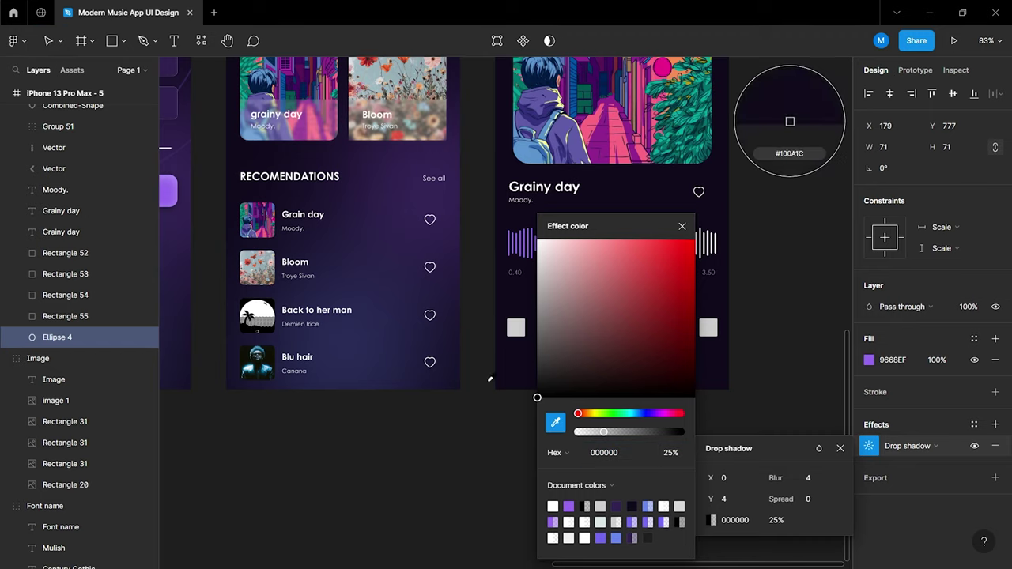
scroll(317, 340, "down", 5, "ctrl")
scroll(316, 339, "up", 5)
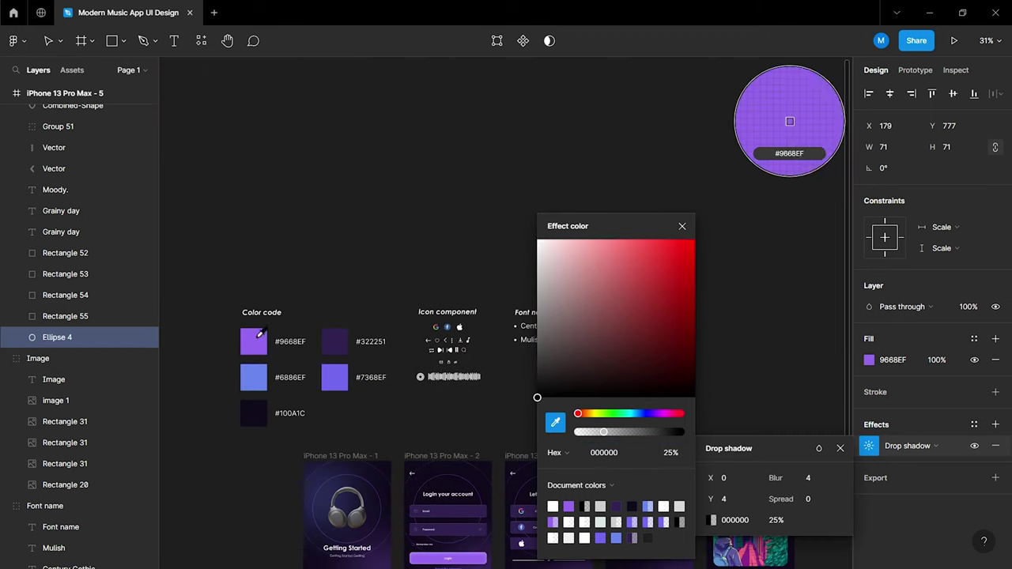
left_click(254, 340)
left_click(681, 226)
Set the drop shadow blur to 60 with no offset
scroll(632, 365, "down", 4)
scroll(631, 365, "up", 2, "ctrl")
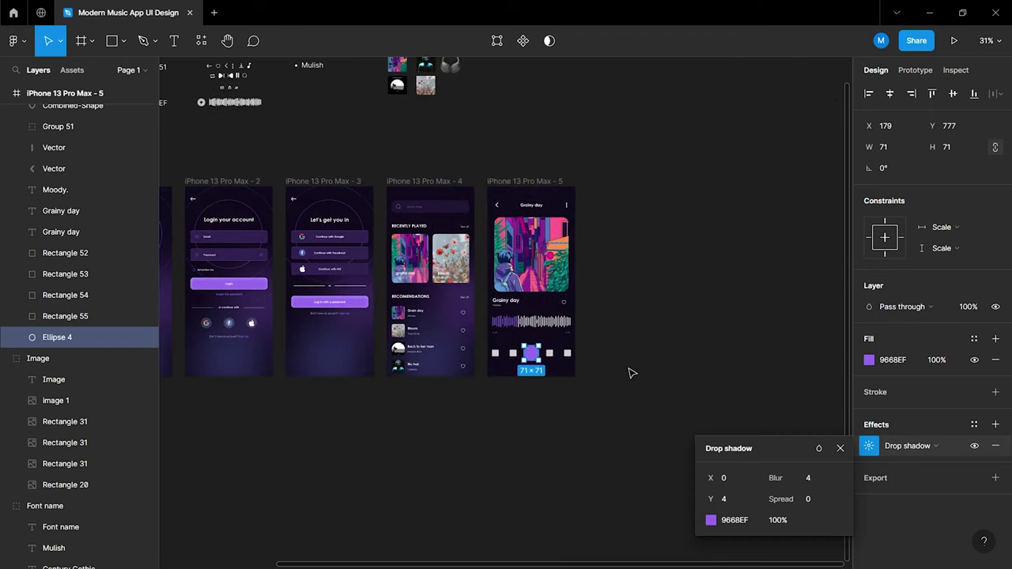
scroll(630, 375, "up", 3, "ctrl")
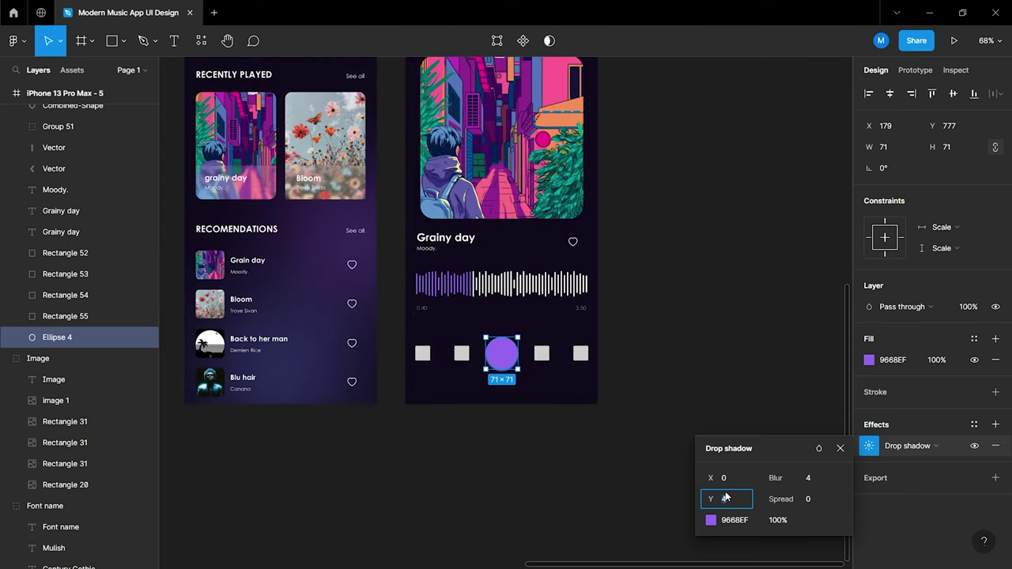
type("060")
key("Return")
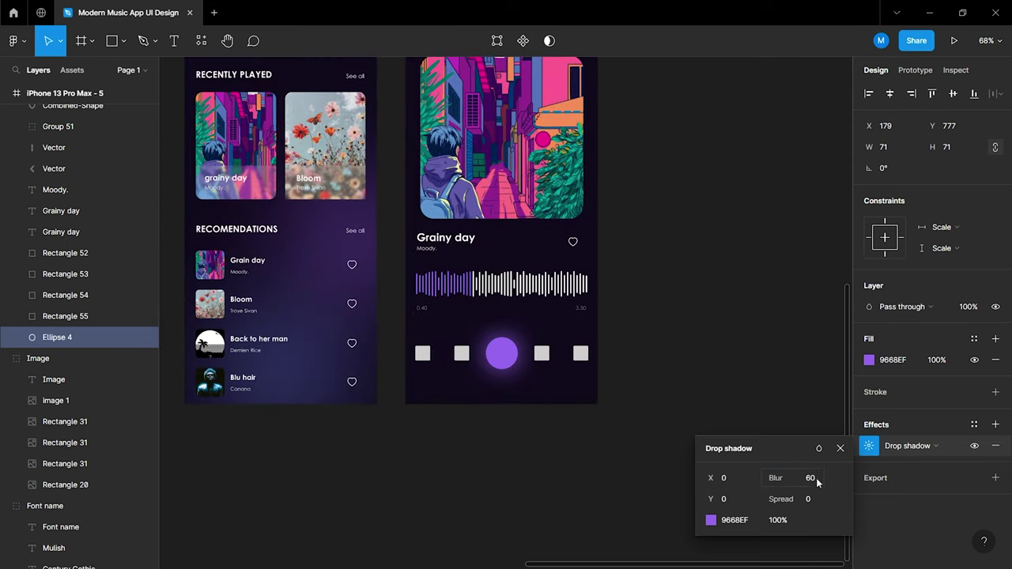
left_click(839, 448)
left_click(617, 456)
Paste a copy of the repeat icon from the icon components onto the player's leftmost control slot
scroll(552, 429, "up", 3, "ctrl")
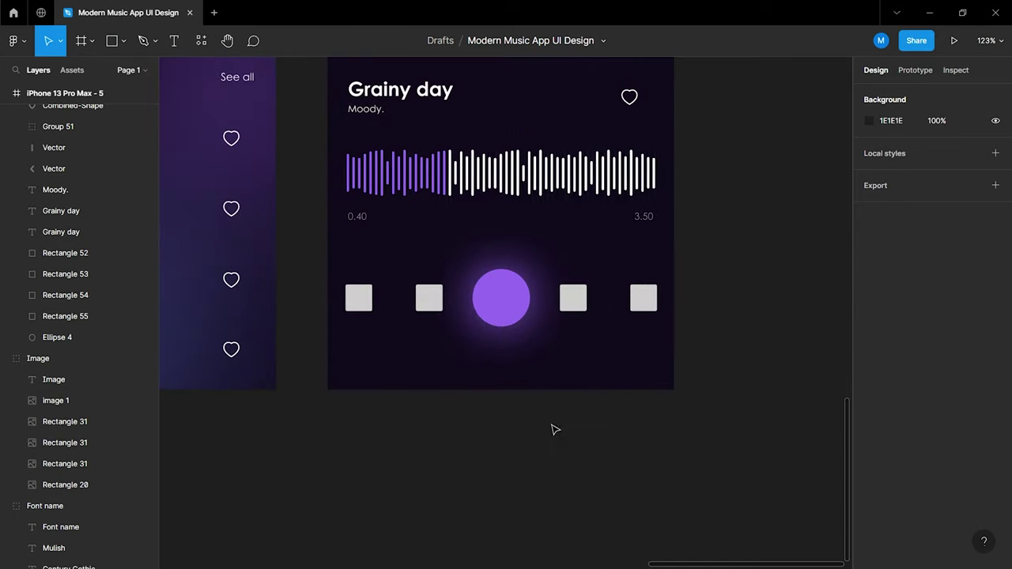
scroll(524, 384, "down", 5, "ctrl")
scroll(524, 384, "left", 3)
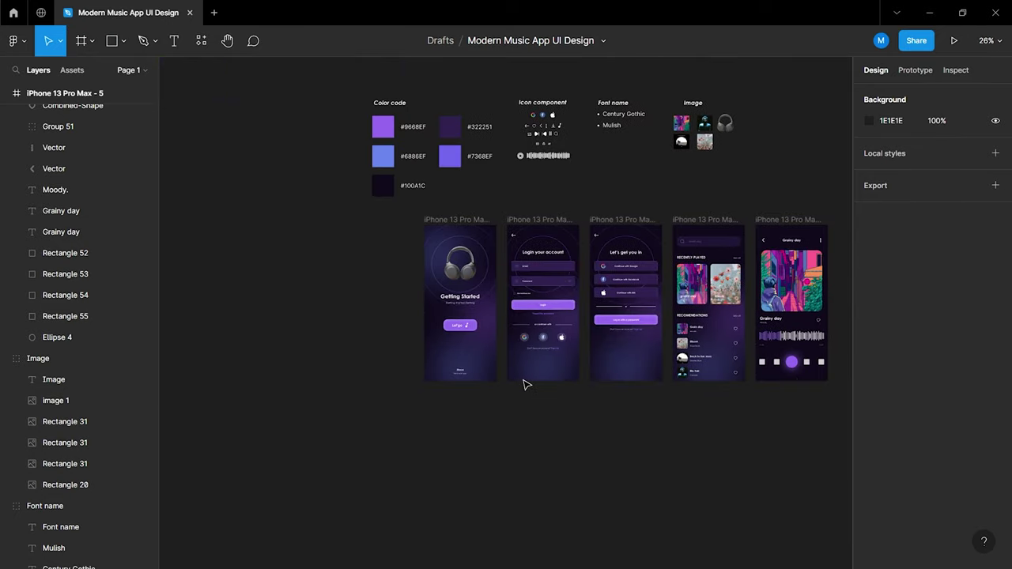
scroll(524, 384, "left", 3)
scroll(524, 384, "up", 3)
scroll(528, 391, "right", 3)
scroll(535, 401, "right", 3)
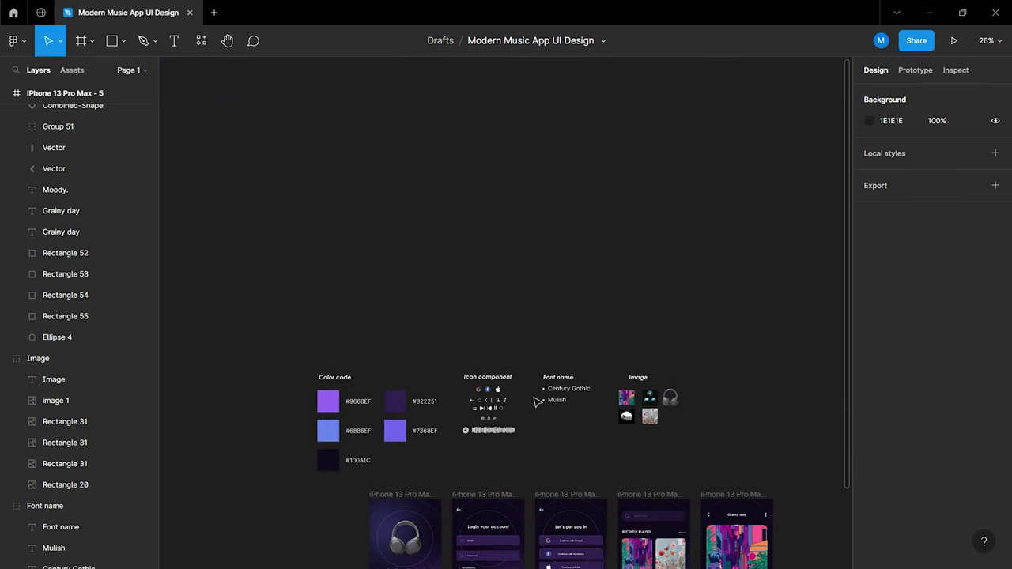
scroll(467, 403, "up", 5, "ctrl")
scroll(542, 423, "up", 3, "ctrl")
scroll(547, 427, "down", 3)
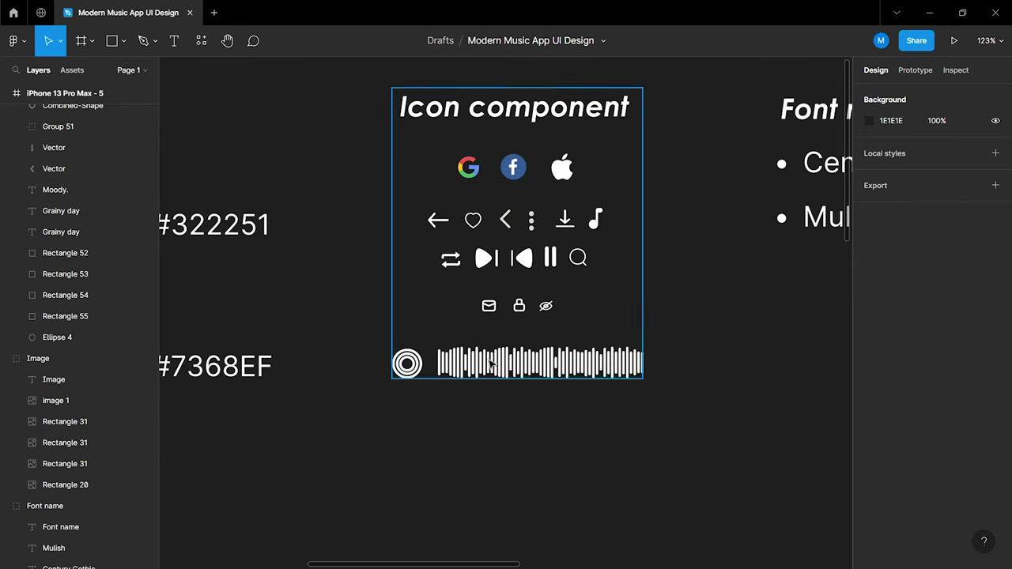
left_click(450, 261)
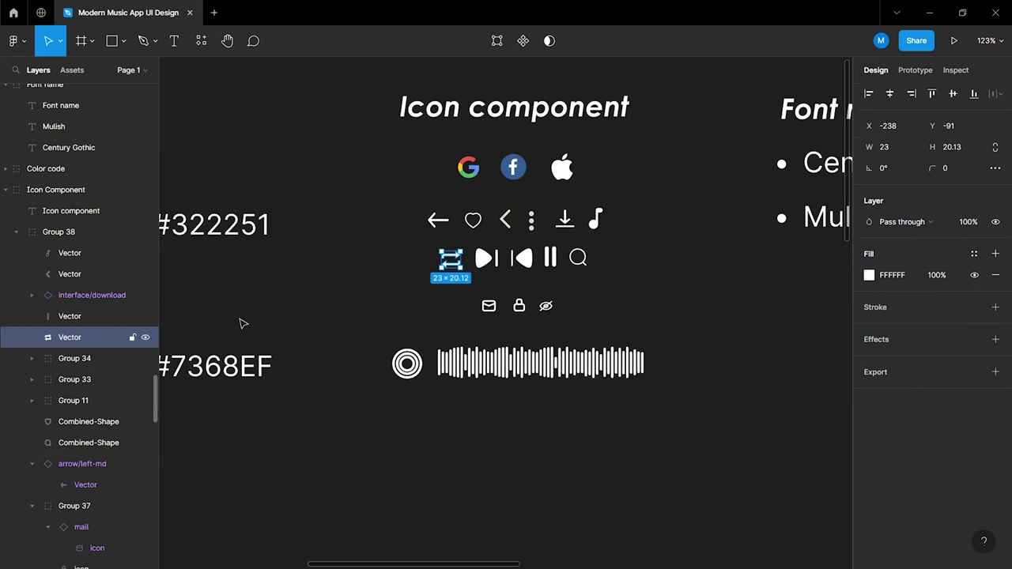
scroll(557, 362, "down", 5)
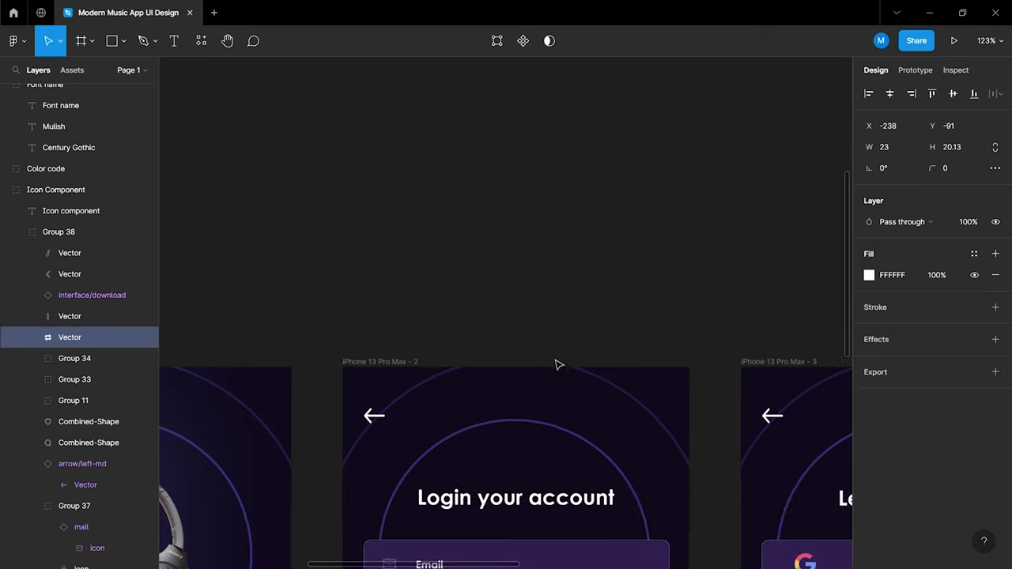
scroll(553, 362, "right", 3)
scroll(549, 362, "right", 3)
left_click(544, 361)
key("ctrl+v")
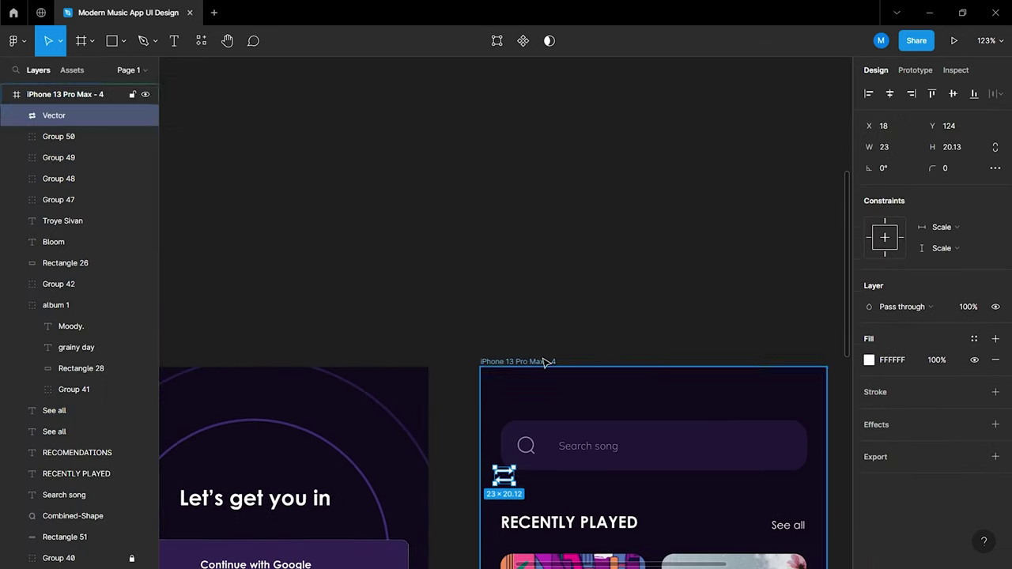
scroll(544, 361, "down", 5)
left_click_drag(504, 200, 477, 260)
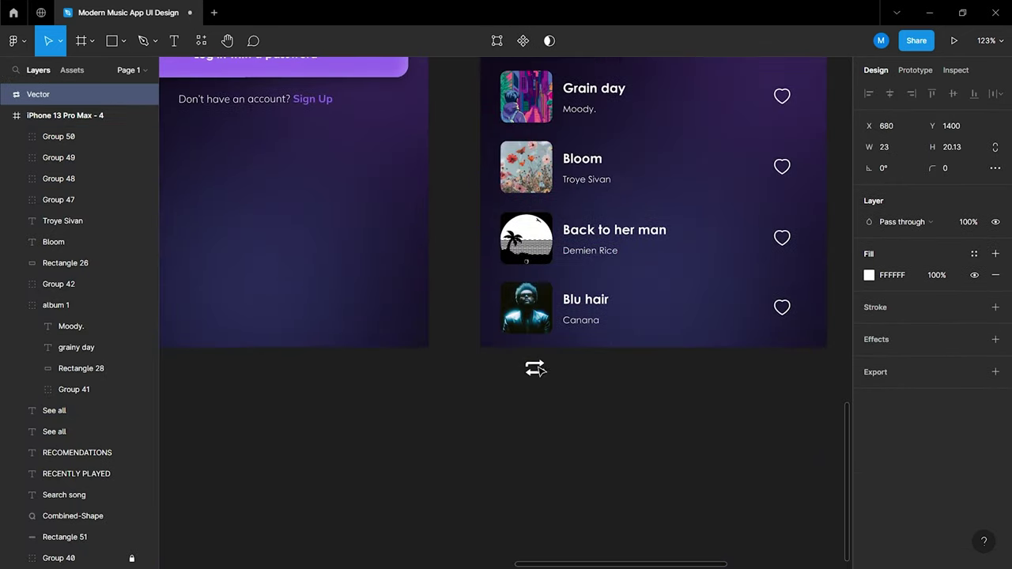
scroll(477, 259, "up", 3)
scroll(490, 252, "up", 2)
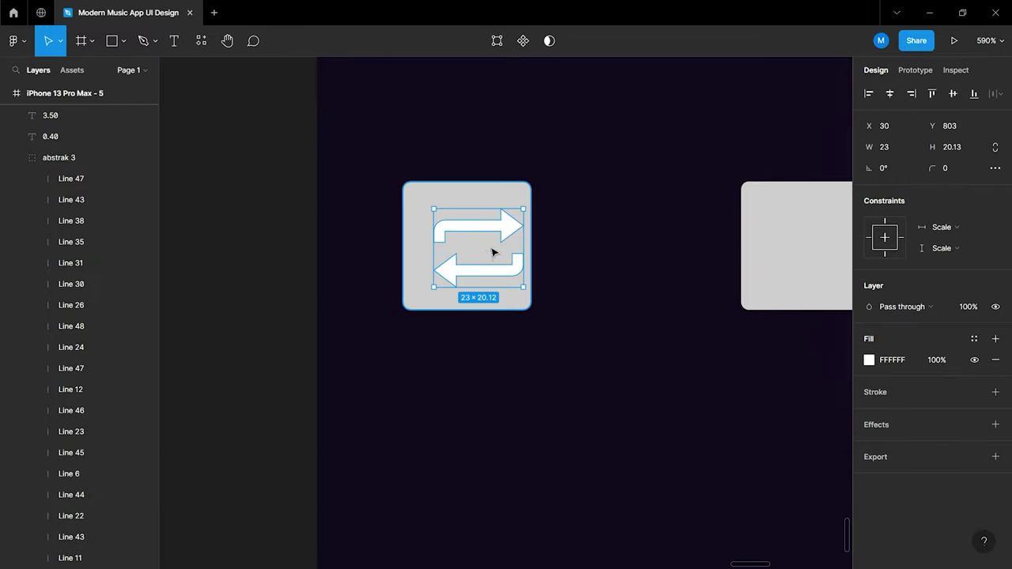
Centre the repeat icon on Rectangle 52, then delete that grey placeholder
left_click(481, 195, "shift")
left_click(893, 94)
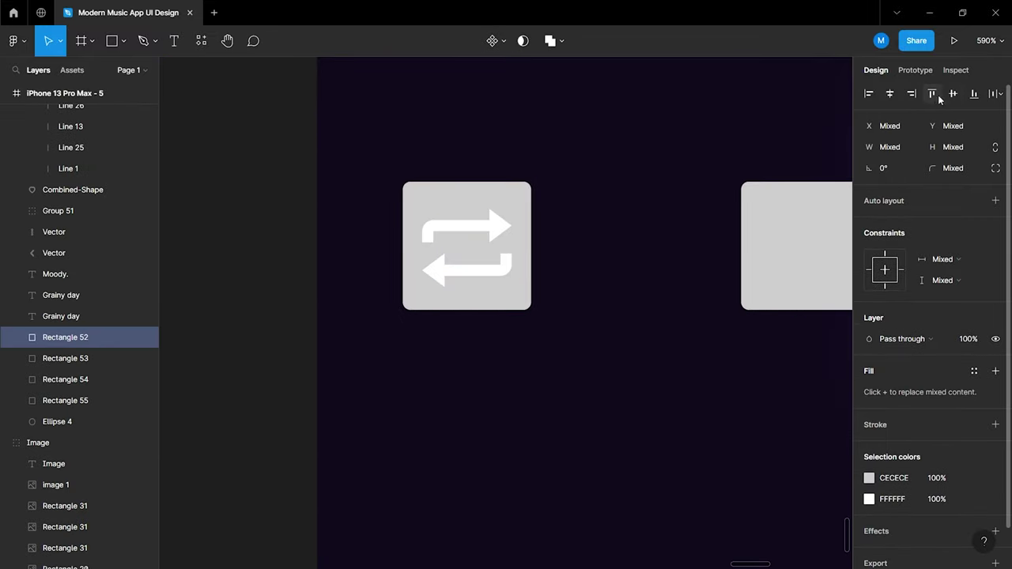
left_click(952, 94)
left_click(566, 190)
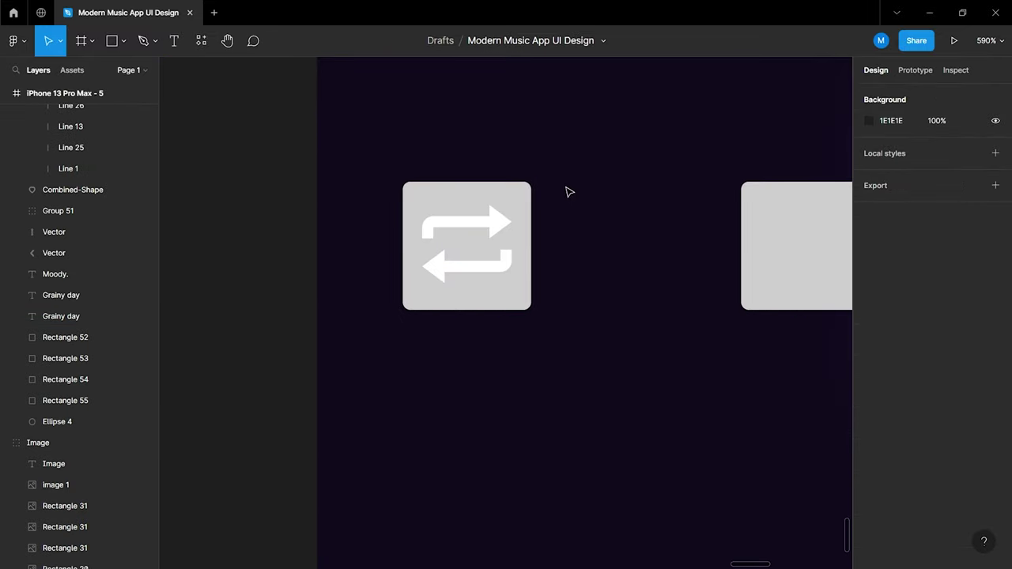
left_click(519, 208)
key("Delete")
scroll(557, 364, "down", 3)
Bring a copy of the previous-track icon group onto the now-playing screen
scroll(557, 364, "down", 3)
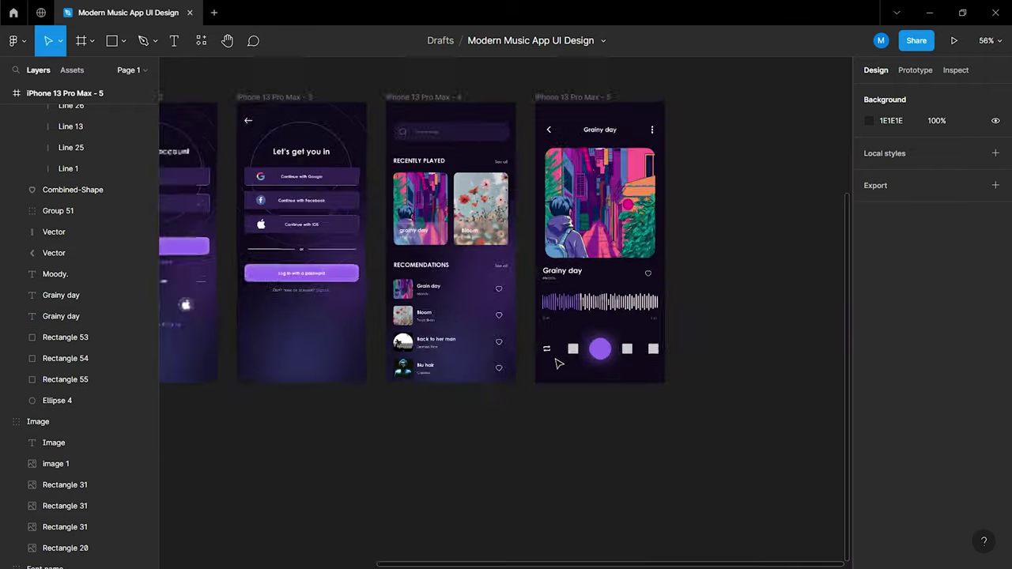
scroll(557, 363, "down", 2)
scroll(557, 363, "down", 1)
scroll(557, 364, "up", 3)
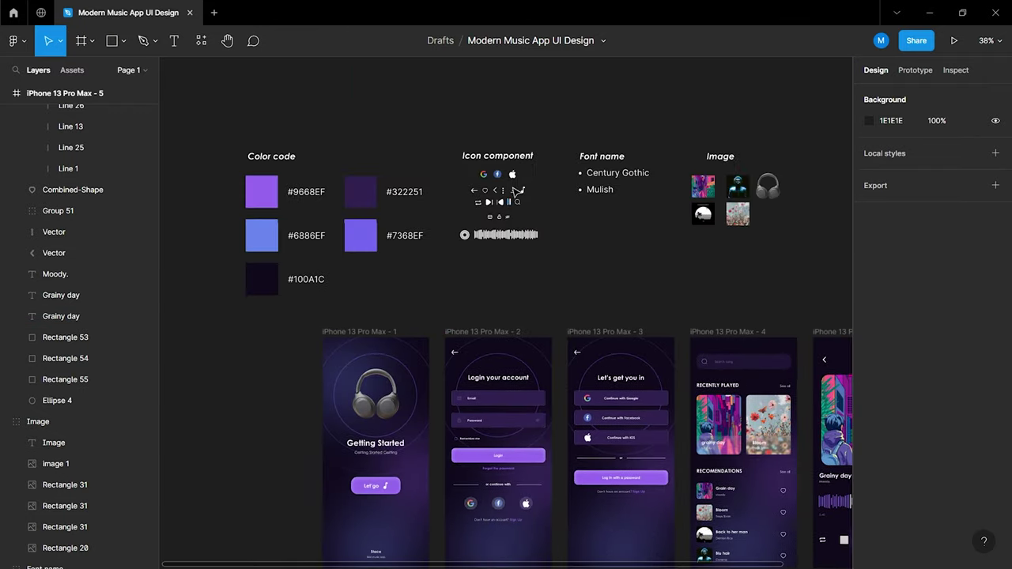
scroll(514, 192, "up", 5)
scroll(524, 260, "up", 2)
left_click(522, 262)
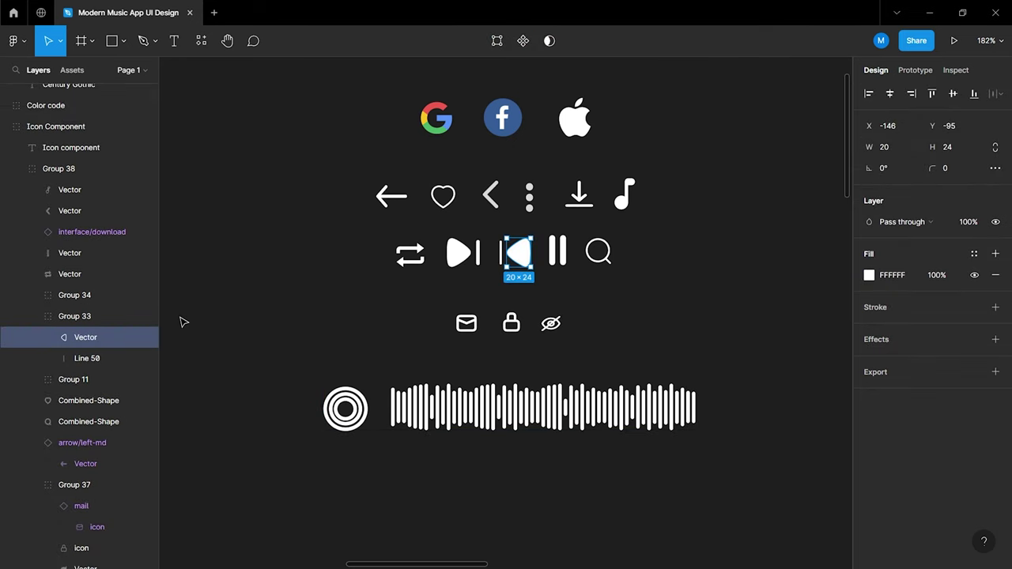
left_click(79, 316)
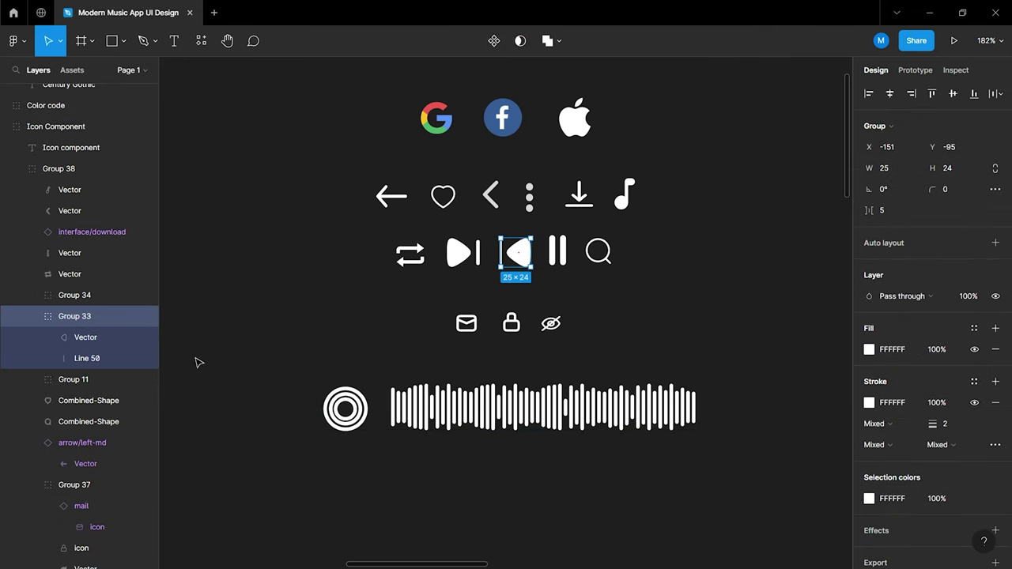
scroll(234, 367, "down", 5)
scroll(234, 369, "down", 2)
scroll(356, 340, "down", 3)
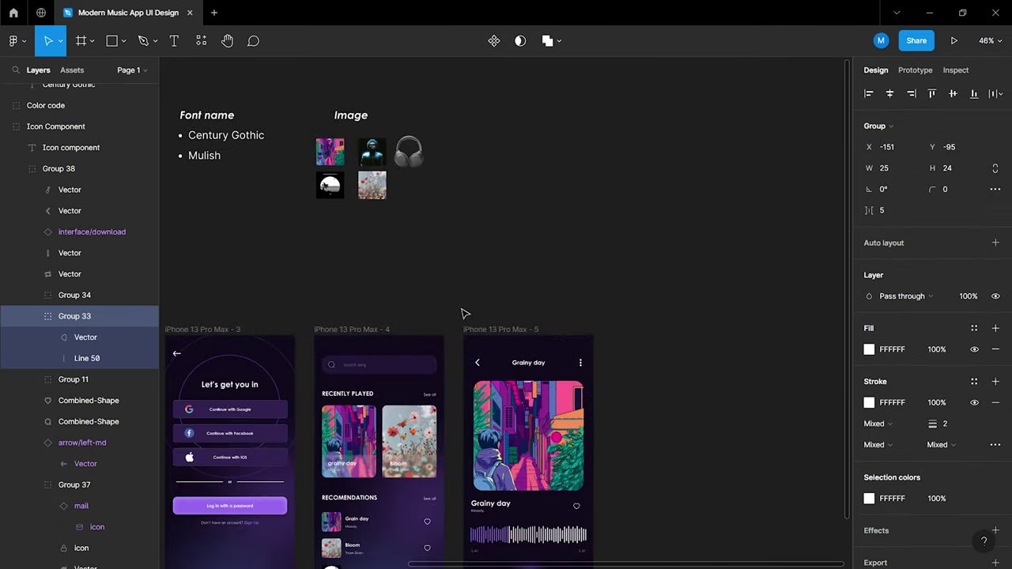
left_click(475, 332)
left_click(499, 376)
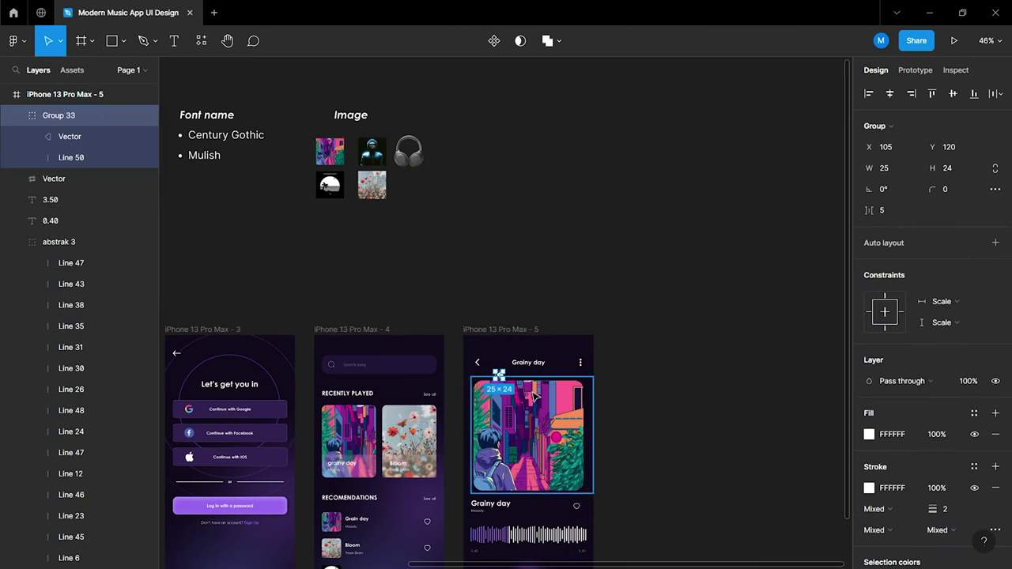
scroll(499, 376, "up", 5)
scroll(564, 350, "down", 5)
left_click_drag(464, 139, 583, 368)
Centre the previous-track icon on a grey placeholder square and delete that square
scroll(582, 368, "up", 5)
scroll(589, 377, "up", 3)
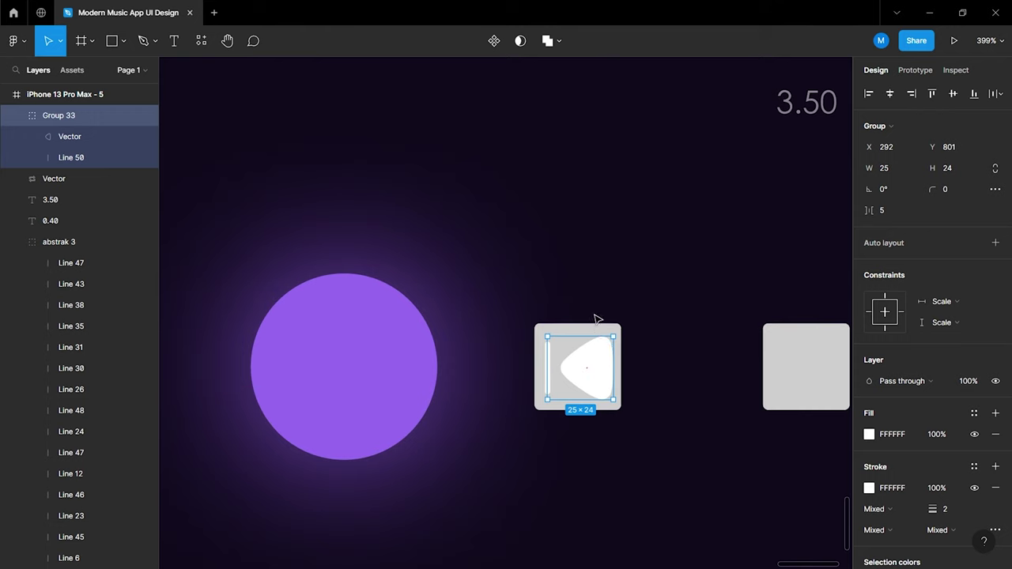
left_click(604, 336, "shift")
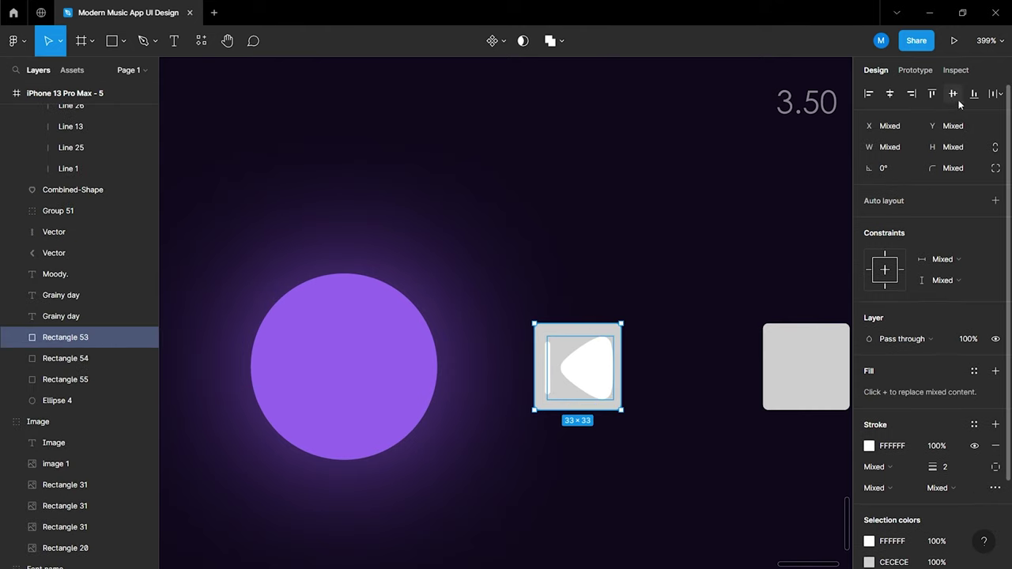
left_click(892, 95)
left_click(701, 224)
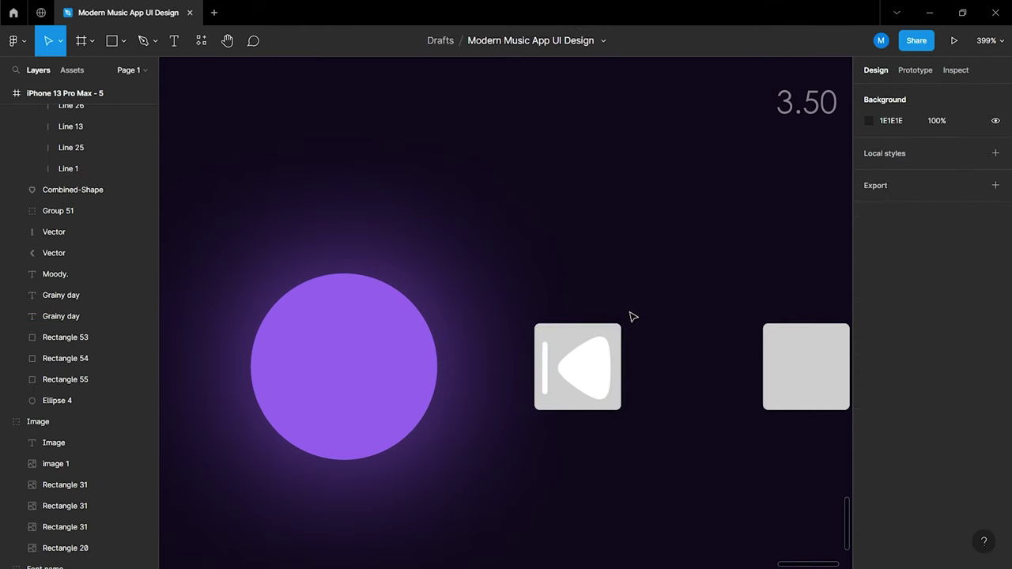
left_click(619, 331)
key("Delete")
scroll(620, 331, "down", 5)
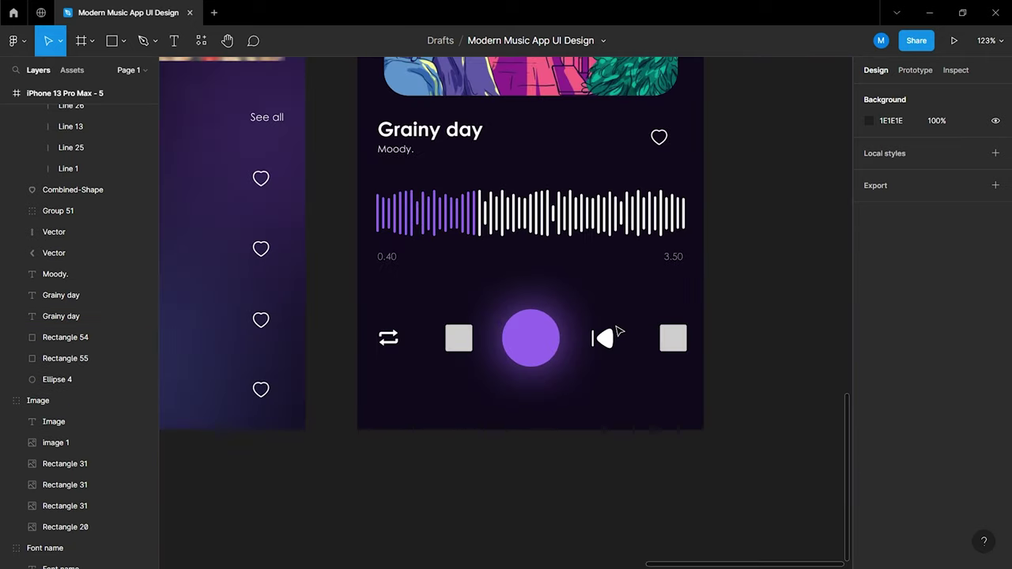
Restore the square, centre the icon on the square left of the play circle, and delete that square
key("ctrl+z")
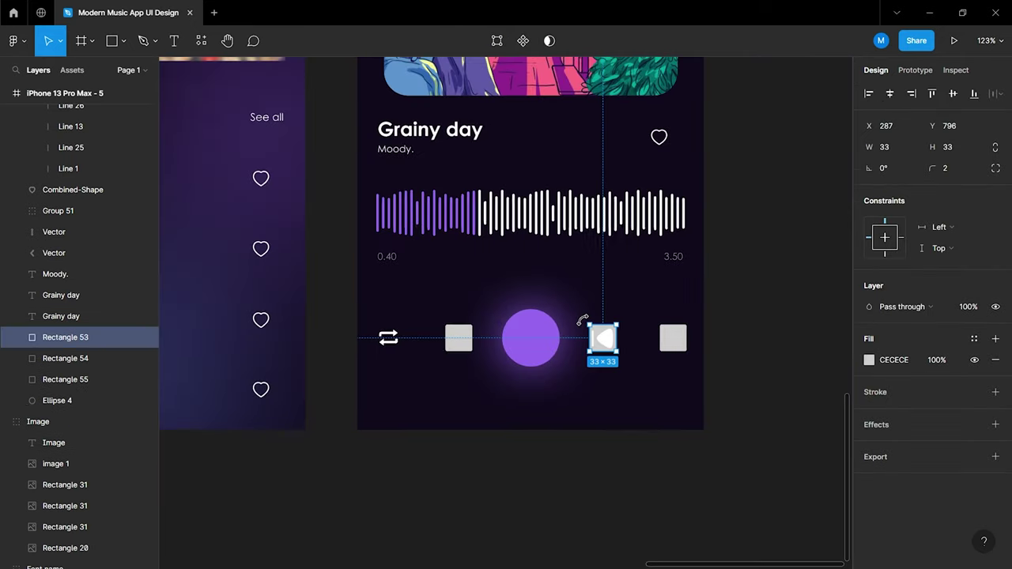
scroll(584, 346, "up", 3)
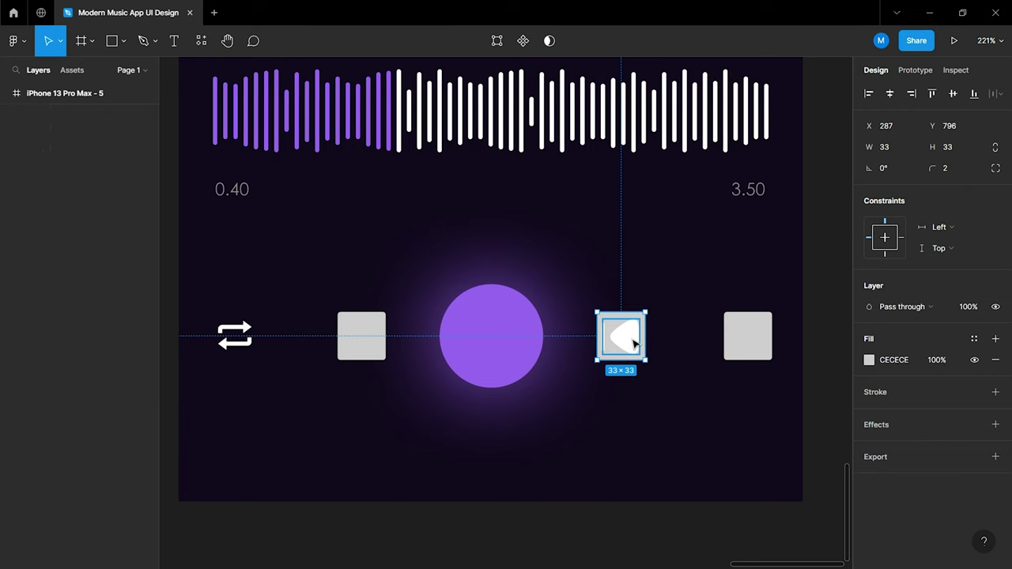
left_click_drag(632, 342, 366, 338)
scroll(366, 336, "up", 4)
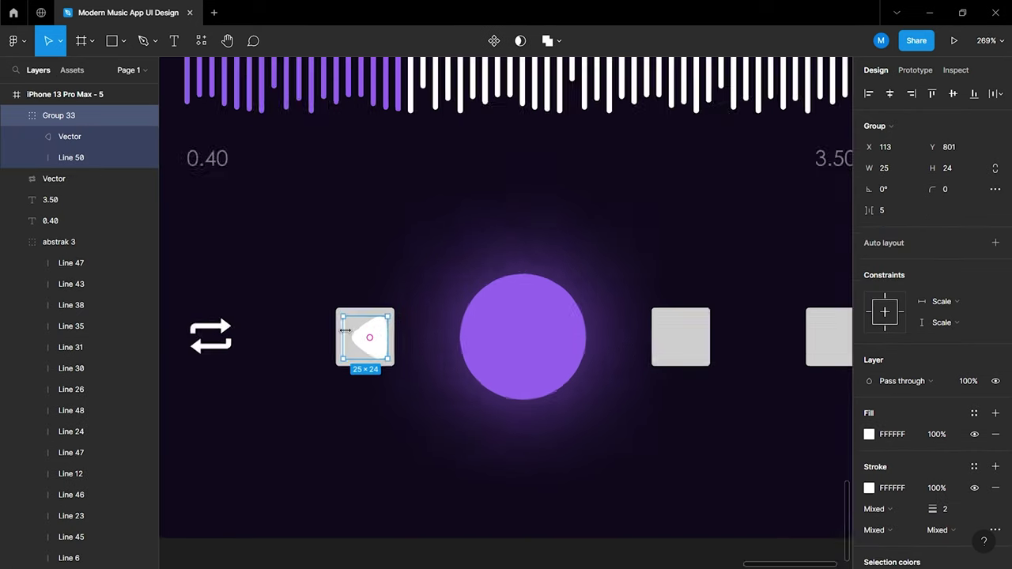
left_click(416, 297, "shift")
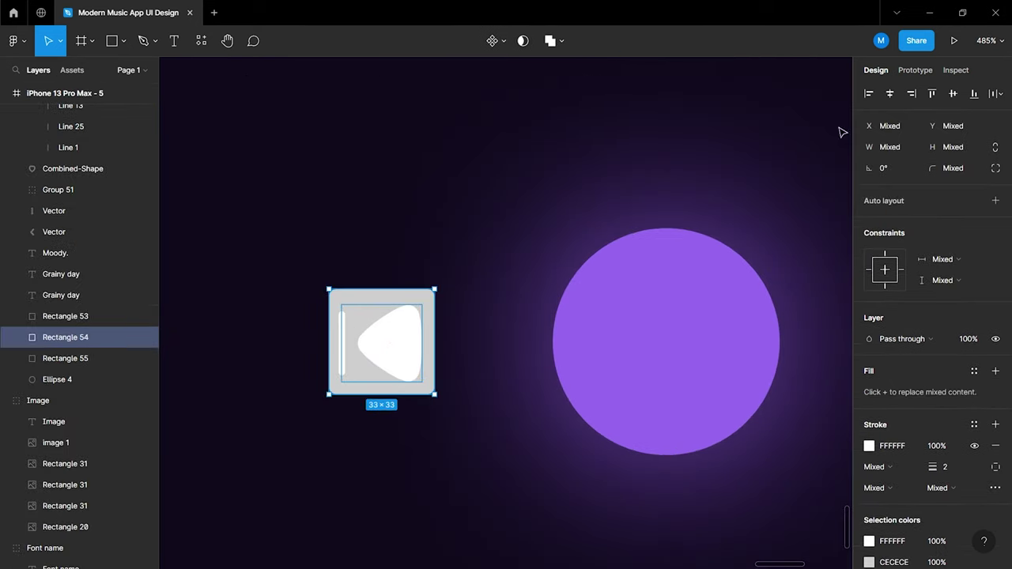
left_click(712, 170)
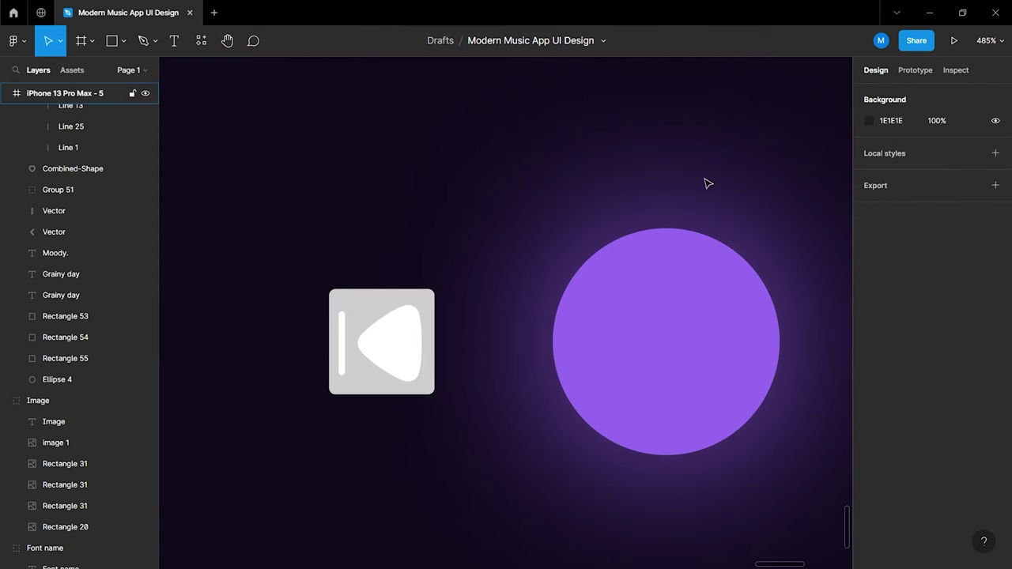
scroll(693, 201, "down", 5)
scroll(623, 239, "up", 3)
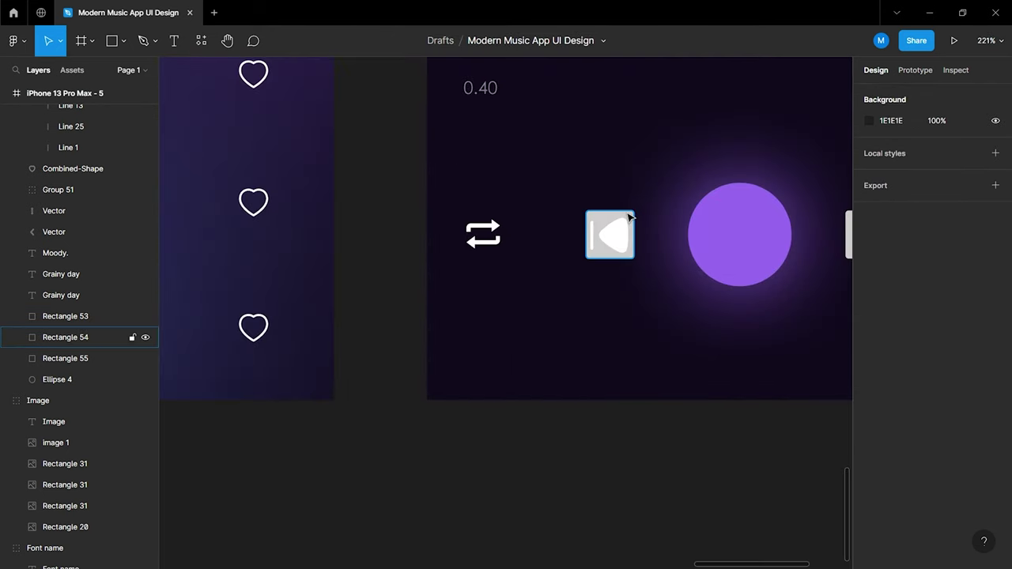
left_click(630, 217)
key("Delete")
scroll(630, 215, "down", 5)
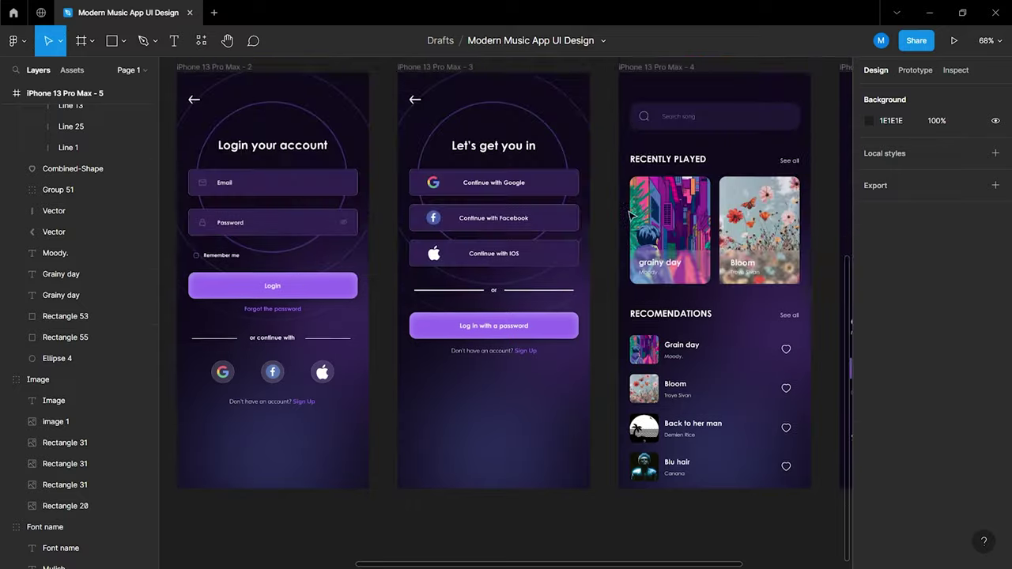
Pull a copy of the next-track icon group out of the icon component
scroll(630, 215, "up", 5)
scroll(631, 215, "left", 2)
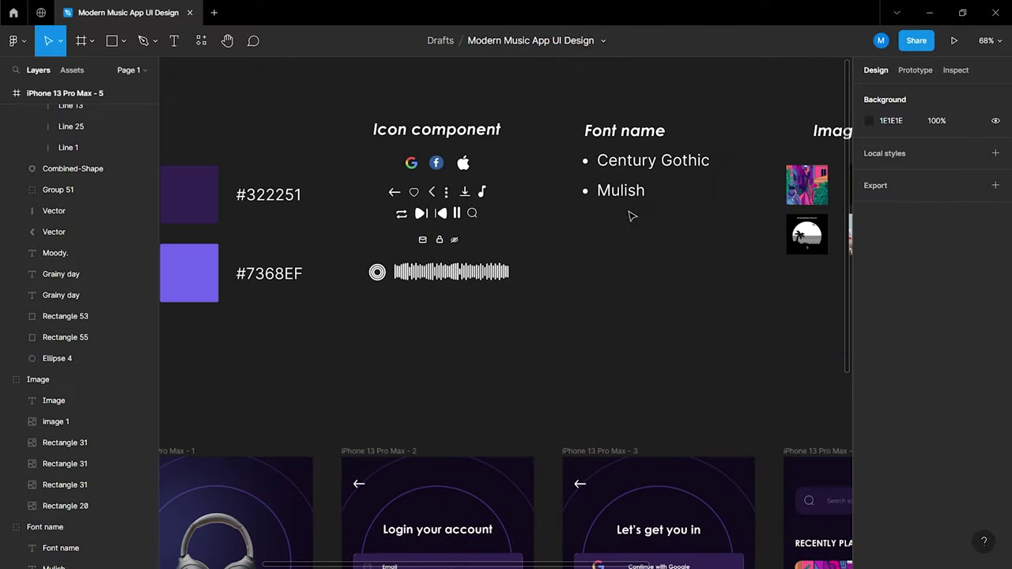
left_click(419, 214)
left_click(112, 295)
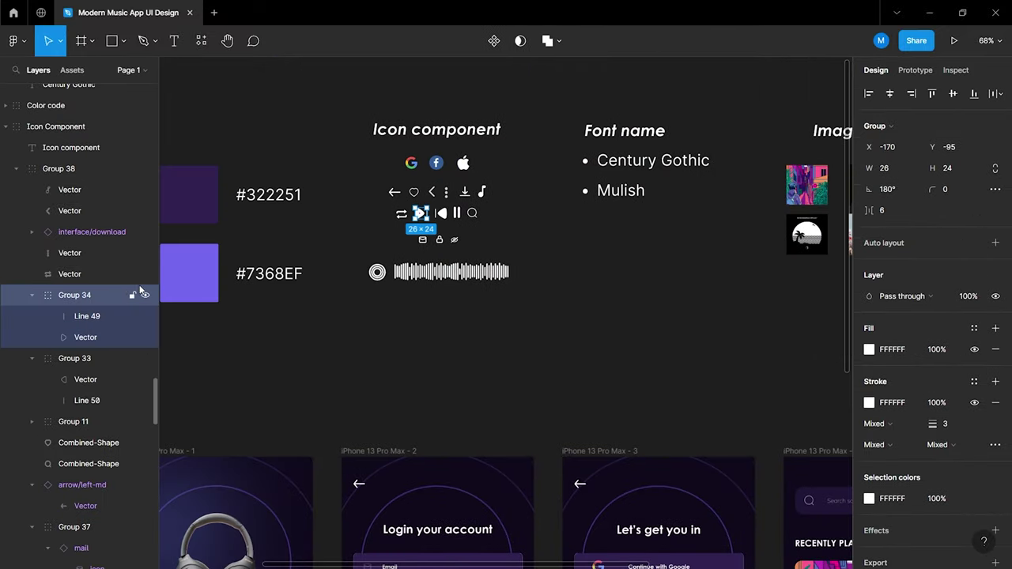
left_click_drag(414, 213, 630, 373)
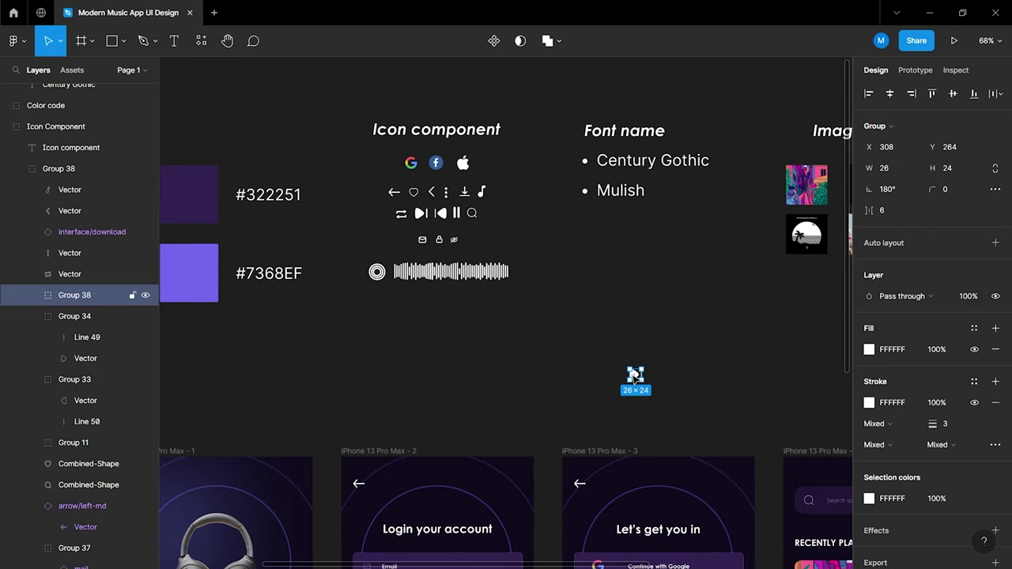
scroll(635, 372, "right", 5)
scroll(273, 196, "down", 2)
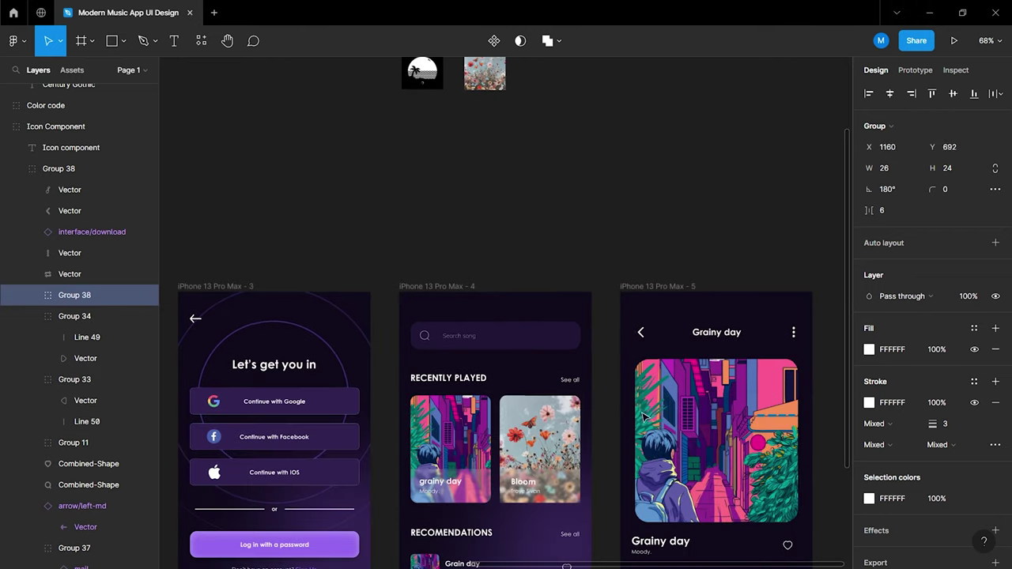
scroll(644, 416, "down", 3)
scroll(730, 398, "up", 3, "ctrl")
scroll(552, 181, "up", 3, "ctrl")
Centre the next-track icon on the square right of the play circle, then delete Rectangle 53
mouse_move(470, 91)
left_mouse_down()
mouse_move(630, 463)
mouse_move(611, 414)
mouse_move(582, 389)
left_mouse_up()
scroll(632, 466, "up", 5, "ctrl")
scroll(636, 459, "up", 2, "ctrl")
left_click(635, 454, "shift")
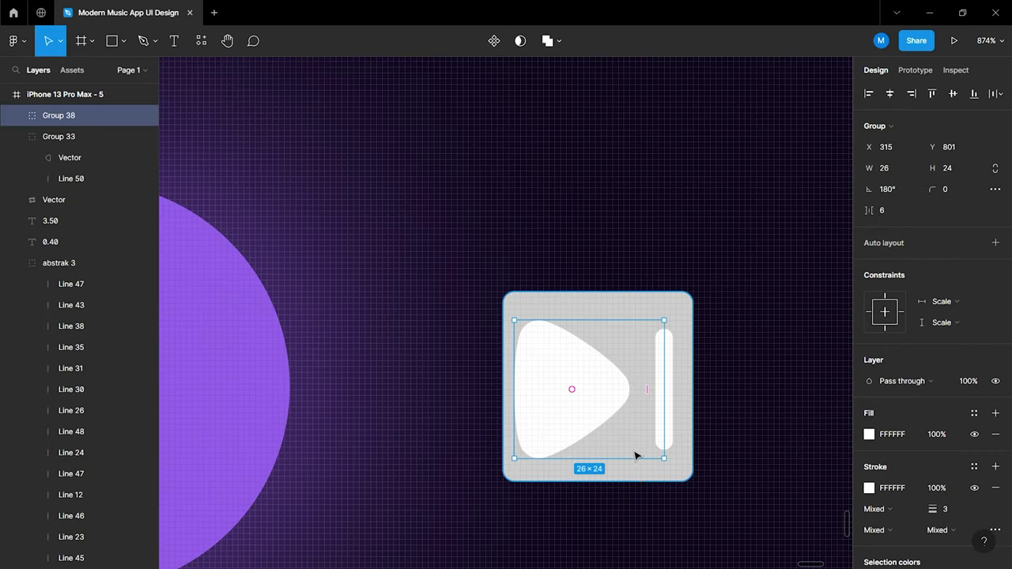
left_click(890, 93)
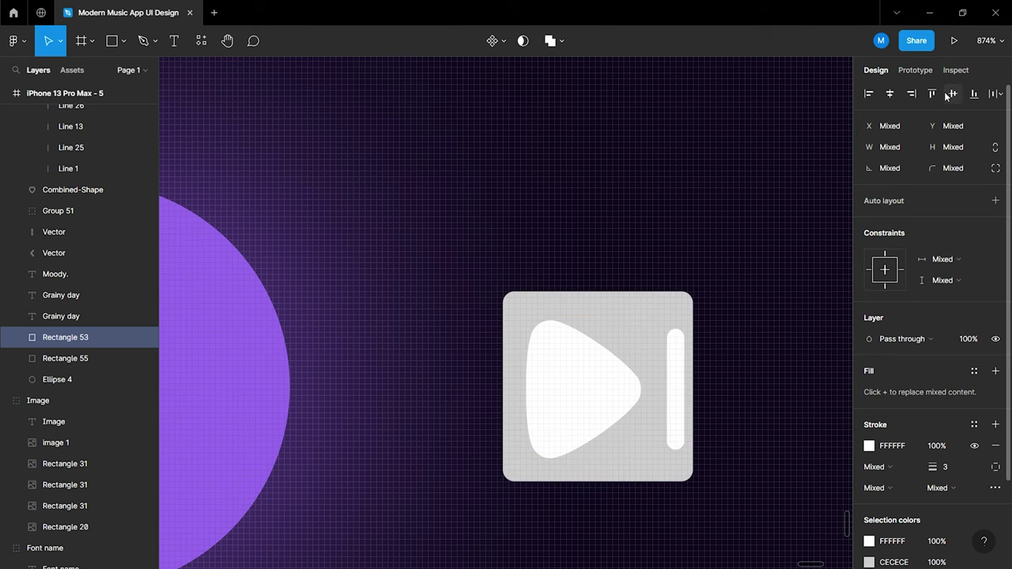
left_click(839, 196)
left_click(678, 309)
key("Delete")
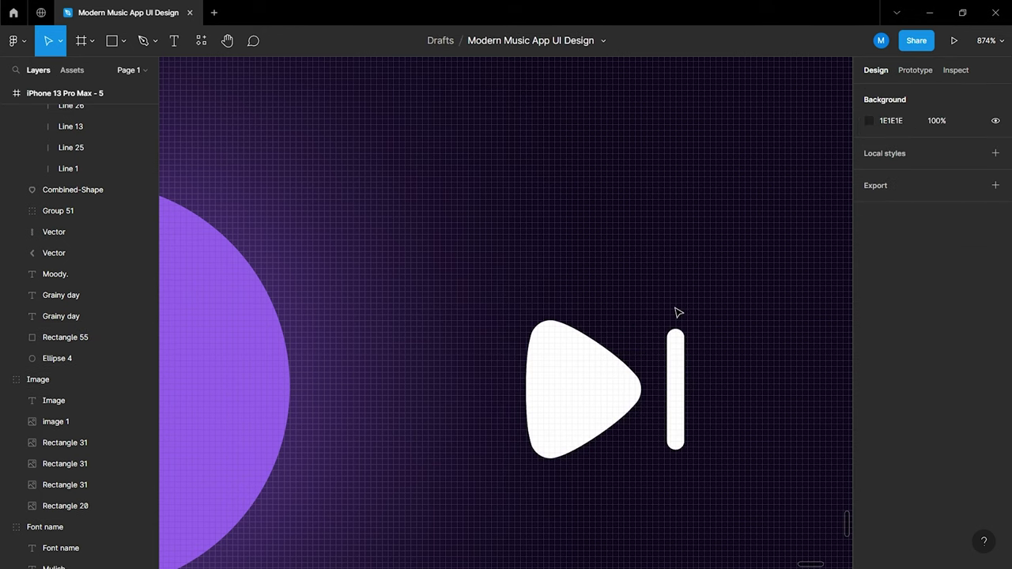
scroll(678, 313, "down", 2)
scroll(678, 313, "down", 5)
scroll(677, 313, "down", 3)
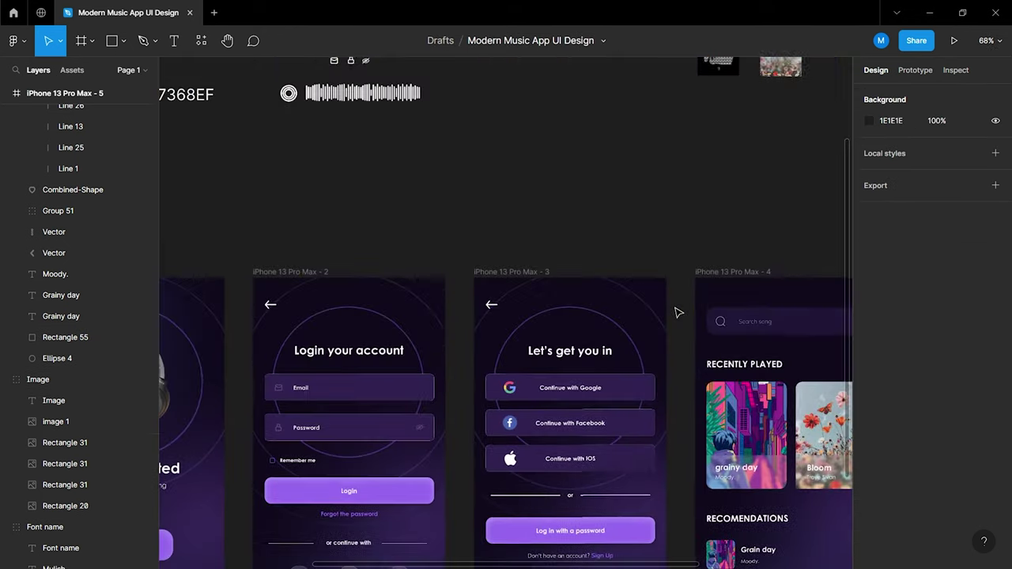
Bring the pause icon group (Group 11) down to the now-playing playback controls
scroll(677, 314, "up", 5)
scroll(677, 311, "up", 3)
scroll(673, 316, "up", 2)
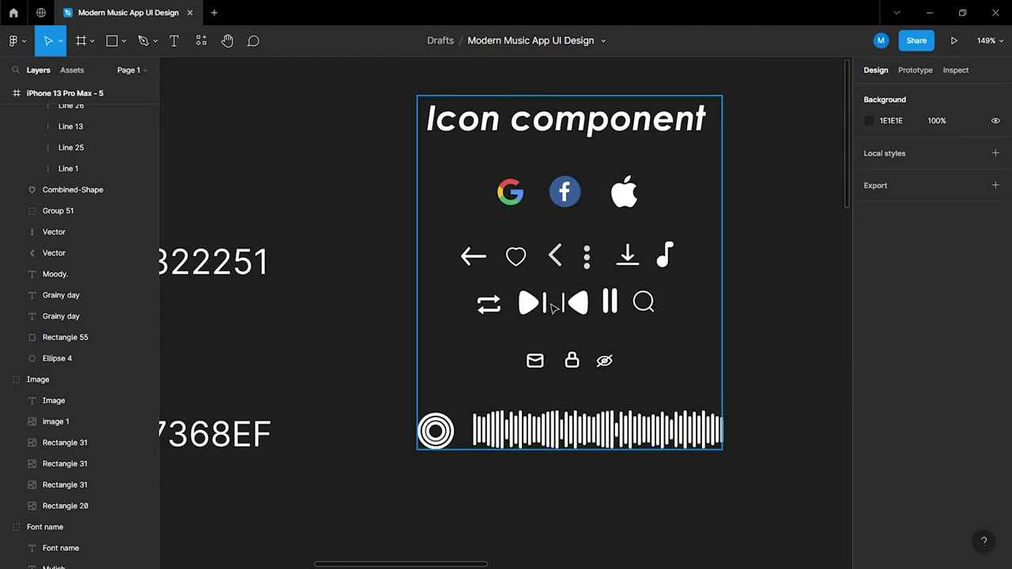
left_click(606, 308)
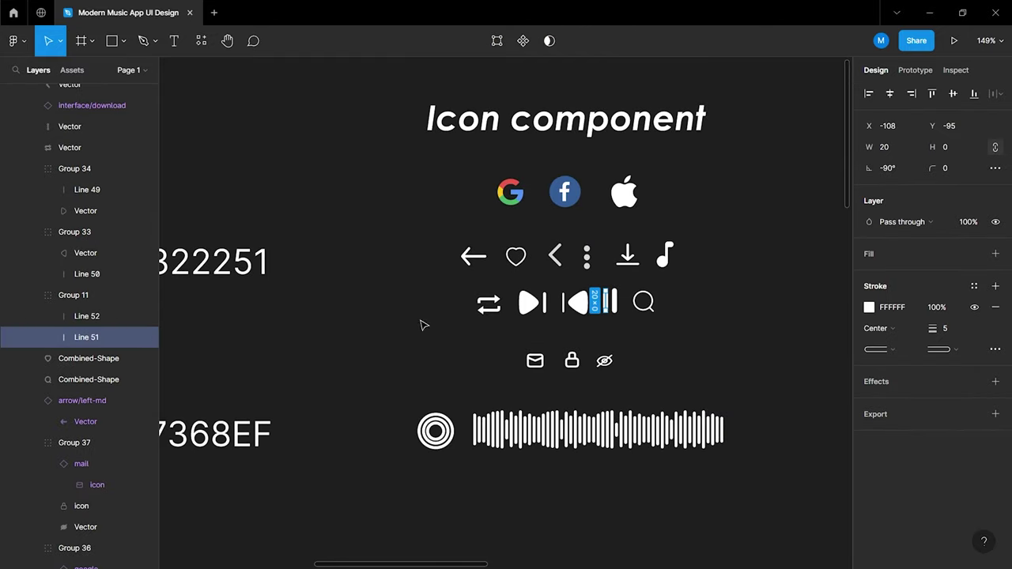
left_click(110, 302)
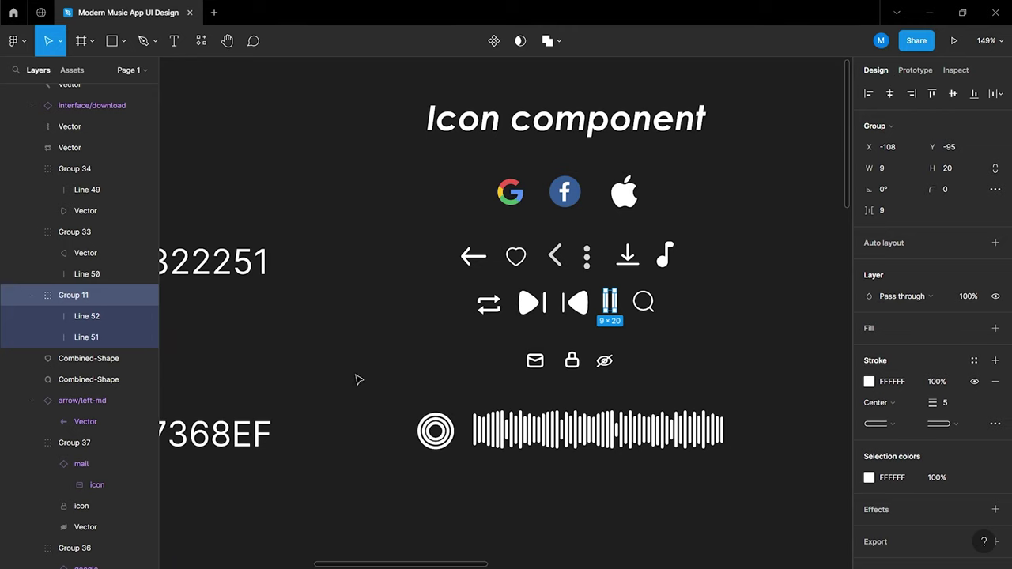
scroll(358, 379, "down", 5)
scroll(360, 383, "down", 2)
scroll(360, 383, "right", 5)
left_click(479, 321)
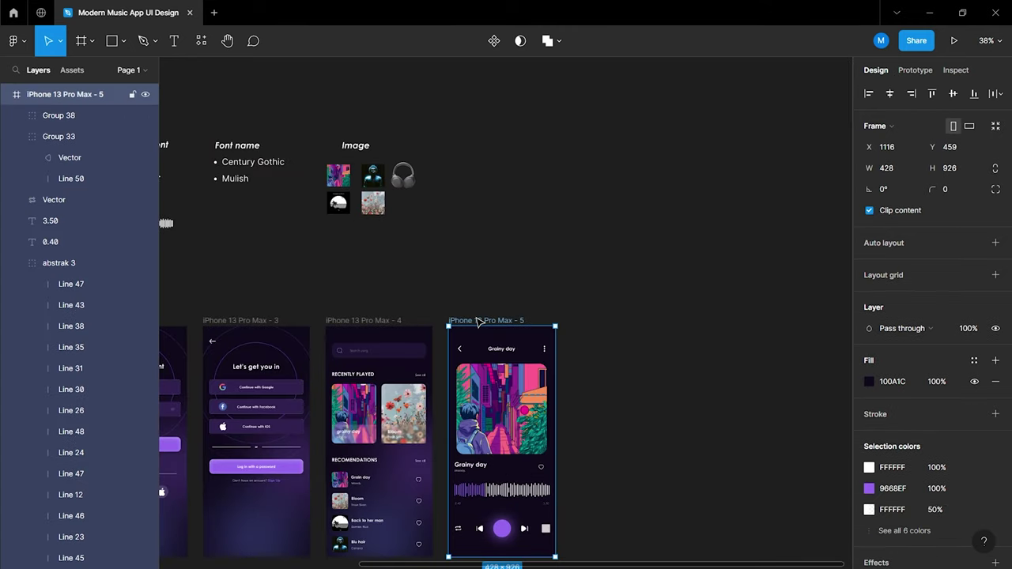
key("ctrl+z")
scroll(482, 372, "up", 5, "ctrl")
scroll(464, 255, "down", 3)
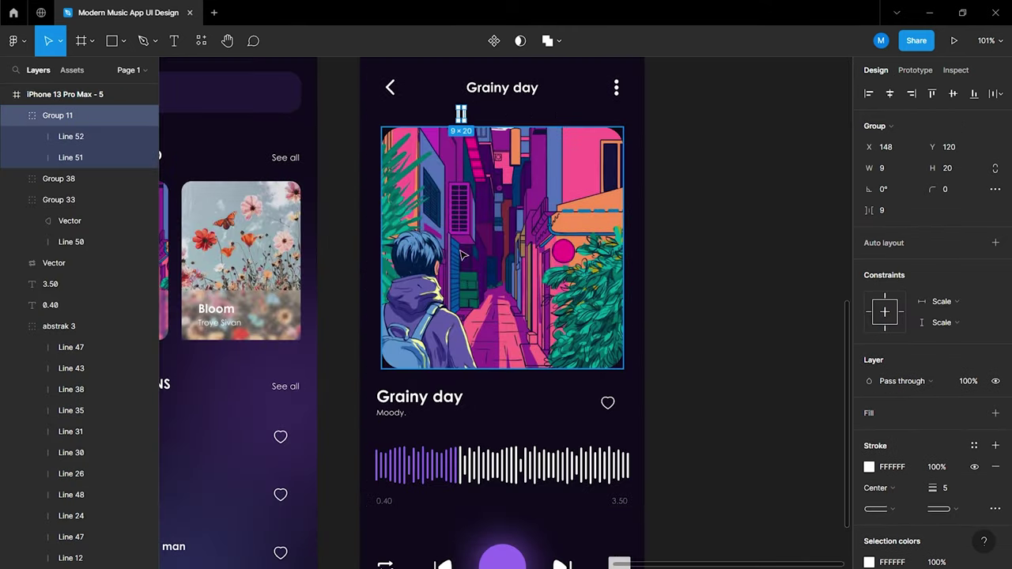
left_click_drag(462, 118, 499, 396)
Centre the pause icon on the purple play circle (Ellipse 4)
scroll(500, 395, "up", 3, "ctrl")
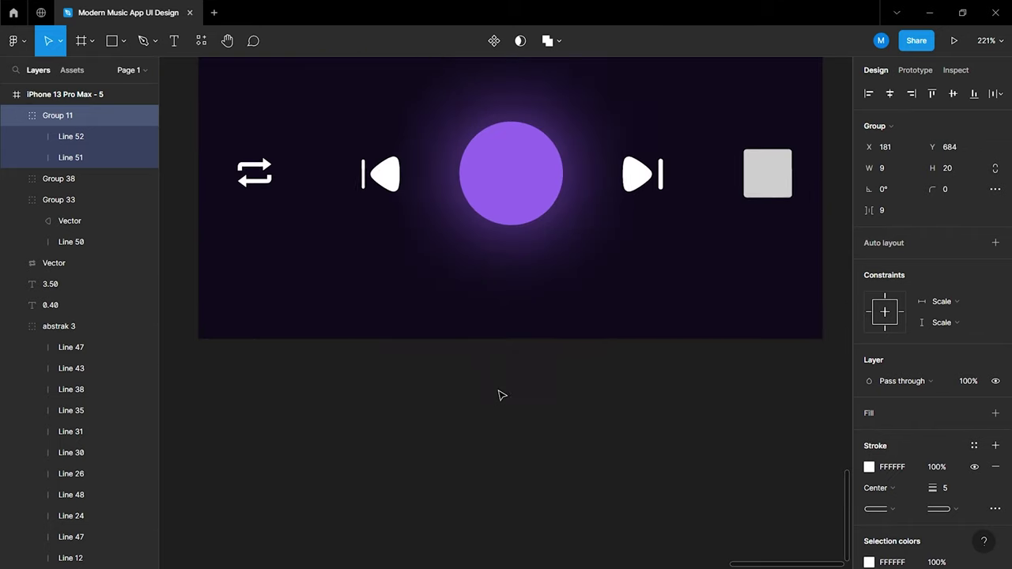
scroll(500, 396, "up", 3)
left_click_drag(475, 225, 508, 398)
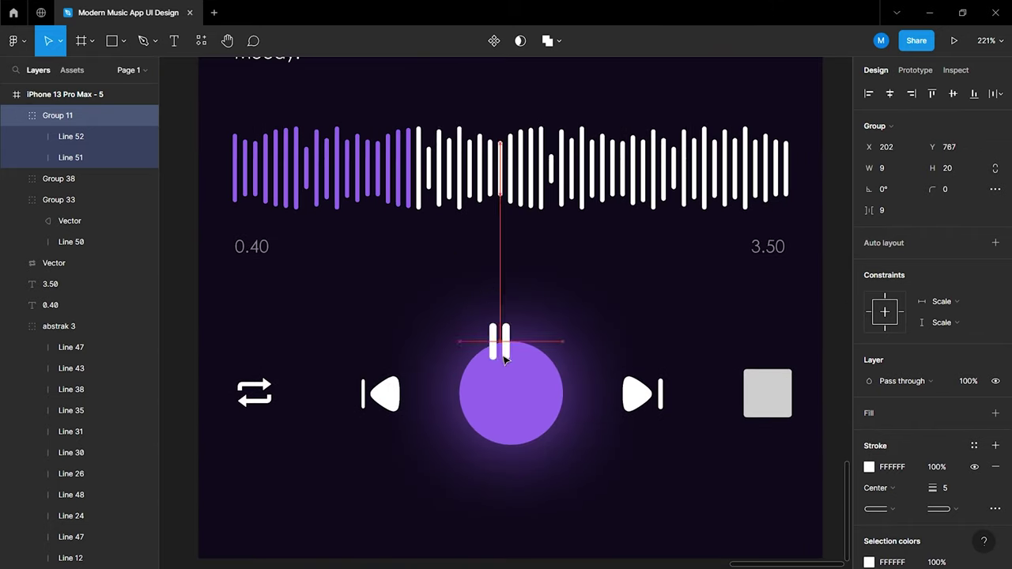
left_click(542, 398, "shift")
left_click(889, 93)
left_click(741, 296)
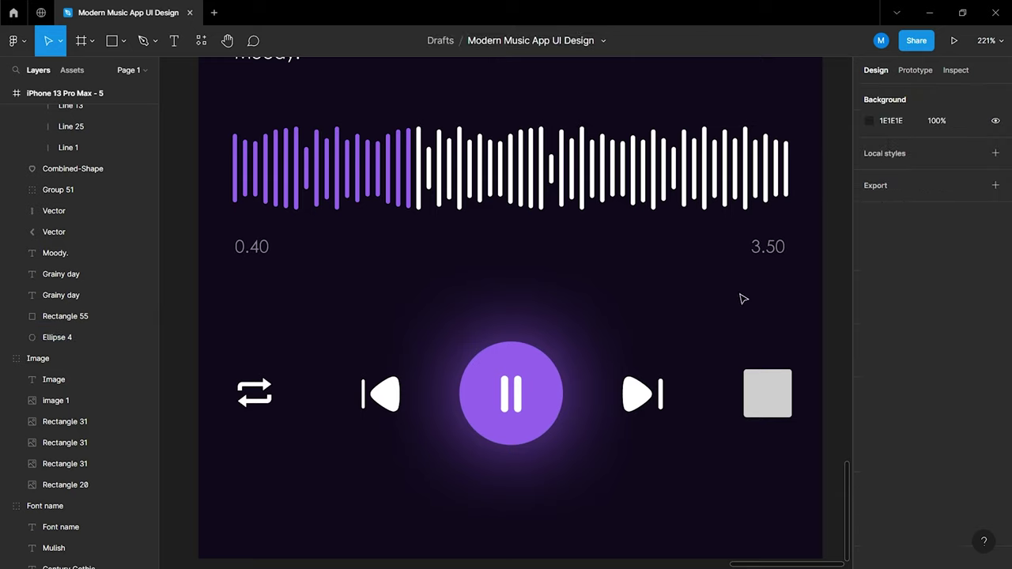
scroll(662, 339, "down", 5, "ctrl")
Copy the interface/download icon component and paste it into iPhone 13 Pro Max - 5
scroll(662, 340, "down", 5, "ctrl")
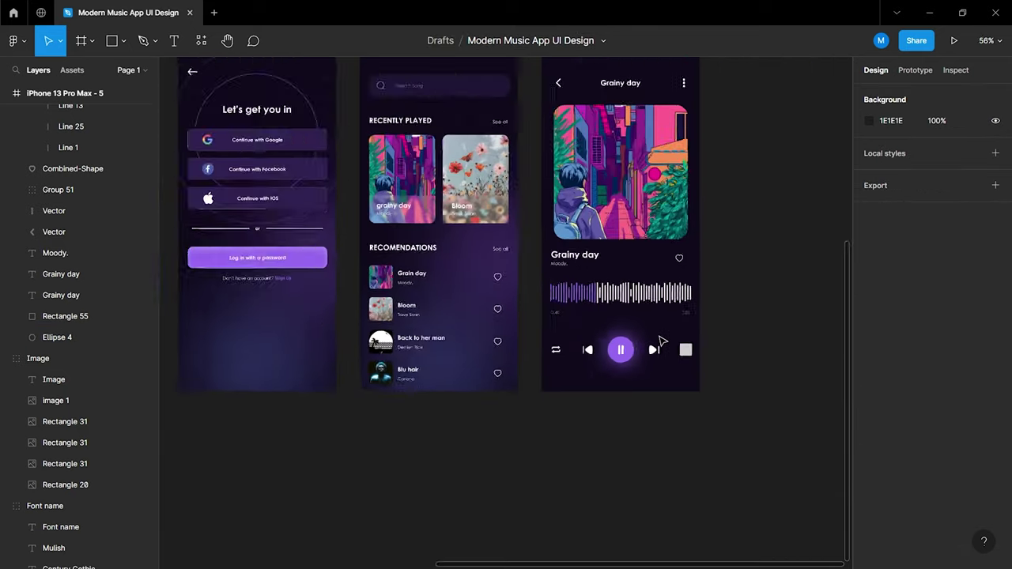
scroll(659, 343, "left", 5)
scroll(603, 334, "up", 5)
scroll(497, 293, "up", 5, "ctrl")
left_click(456, 157, "ctrl")
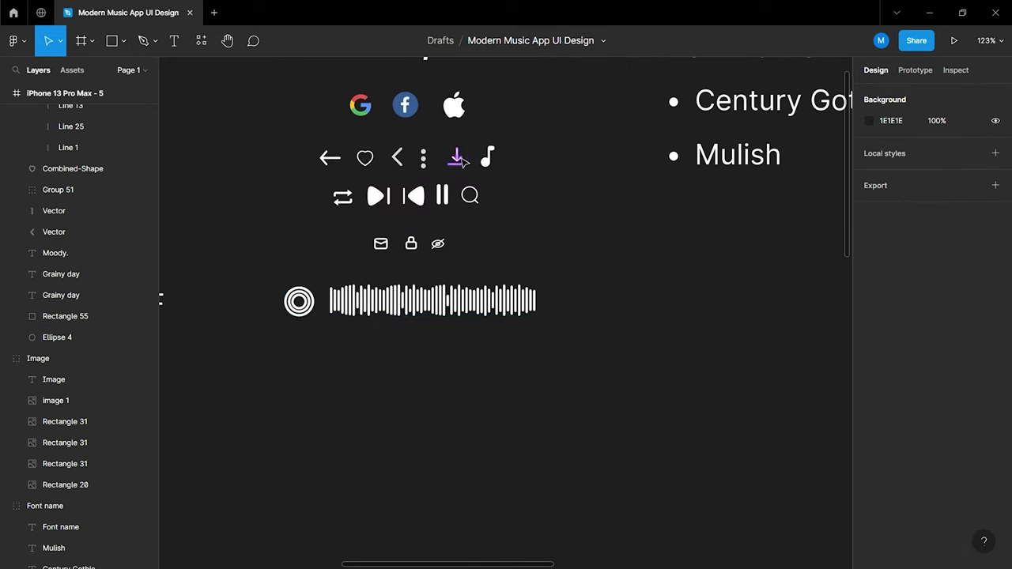
left_click(72, 322)
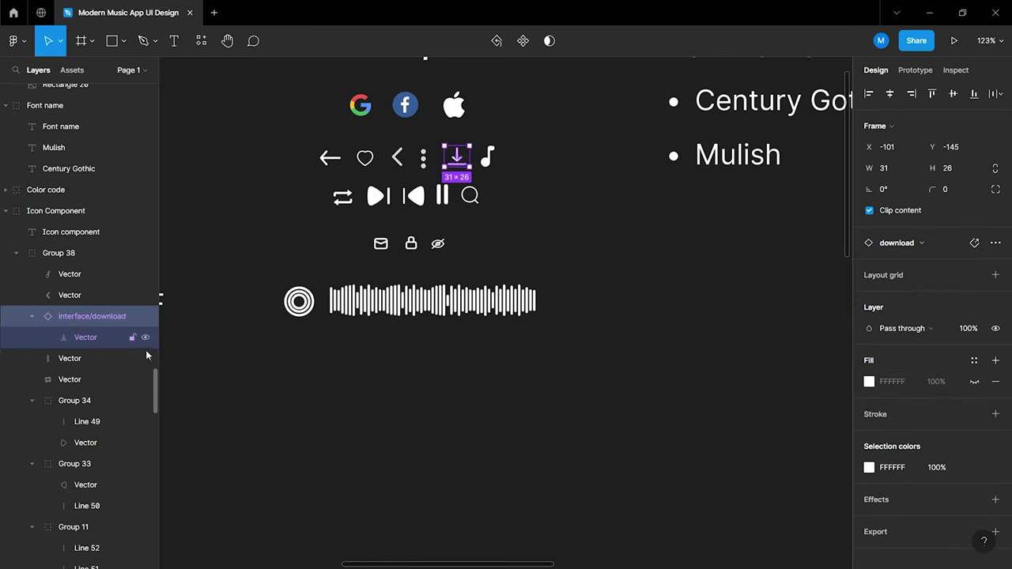
mouse_move(85, 358)
scroll(301, 390, "down", 5)
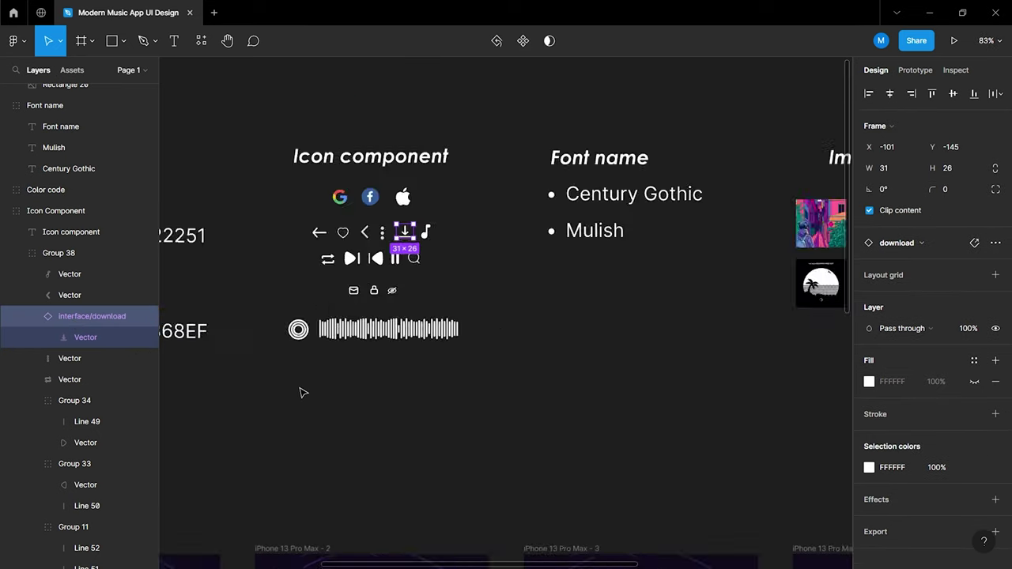
scroll(300, 390, "down", 3)
scroll(300, 390, "down", 5)
scroll(473, 275, "down", 2)
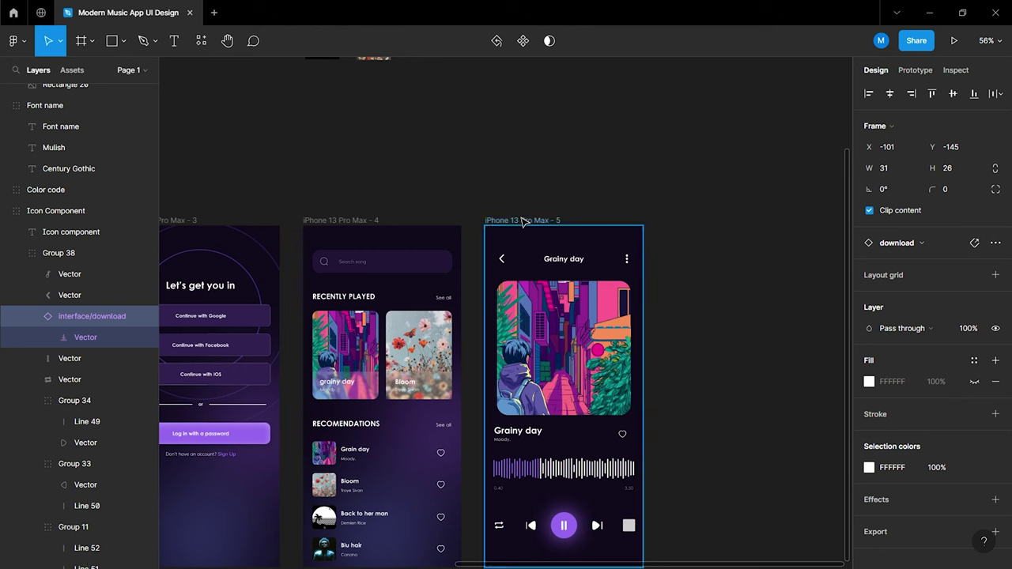
left_click(524, 221)
key("ctrl+v")
Move the download icon onto Rectangle 55 and align their centres
scroll(551, 295, "up", 5)
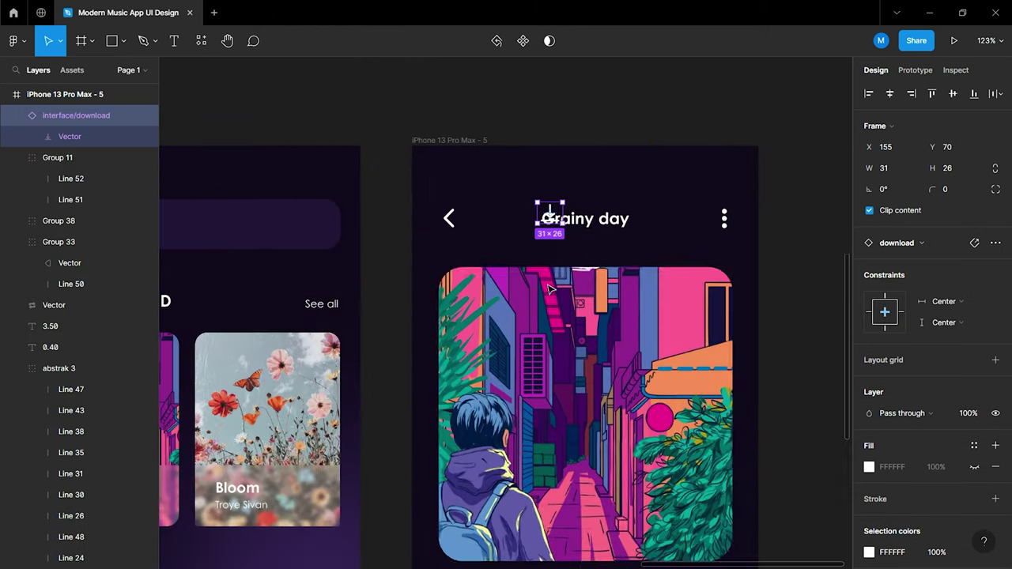
left_click_drag(551, 190, 729, 420)
scroll(592, 354, "down", 5)
scroll(729, 421, "up", 5)
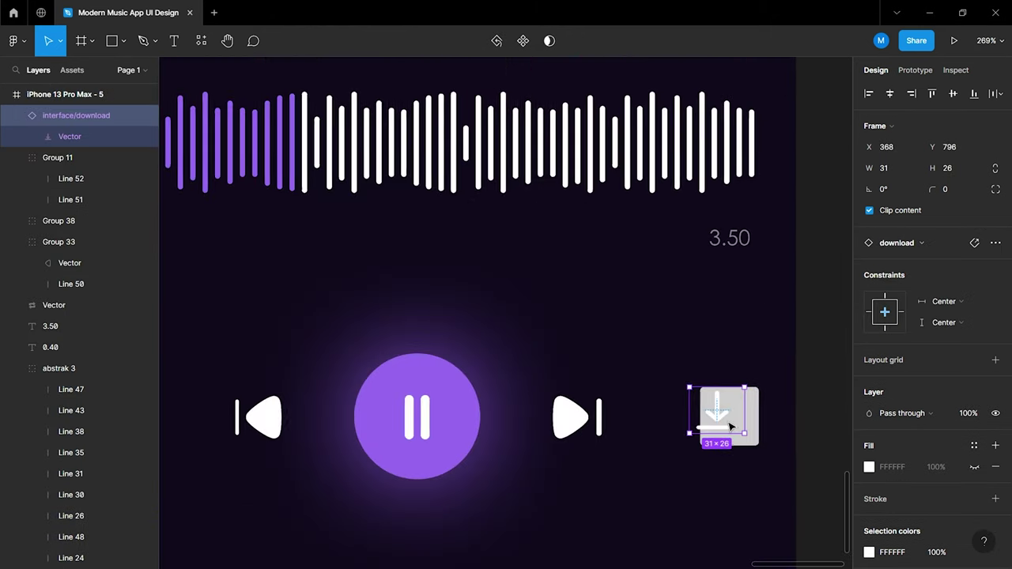
scroll(723, 423, "up", 3)
scroll(715, 424, "up", 3)
left_click(711, 424, "shift")
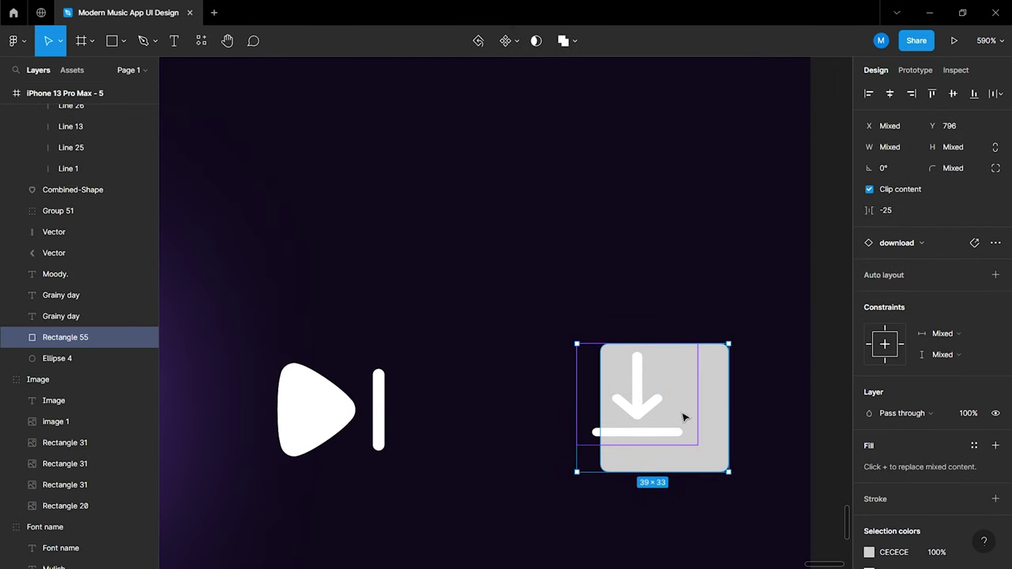
left_click(685, 418)
left_click_drag(639, 411, 698, 414)
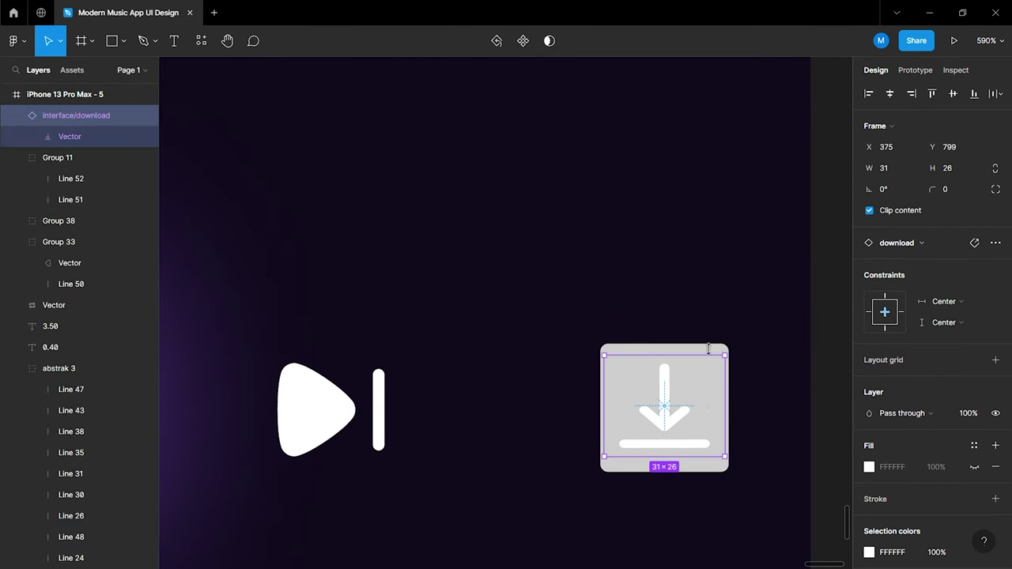
left_click(708, 348, "shift")
left_click(954, 95)
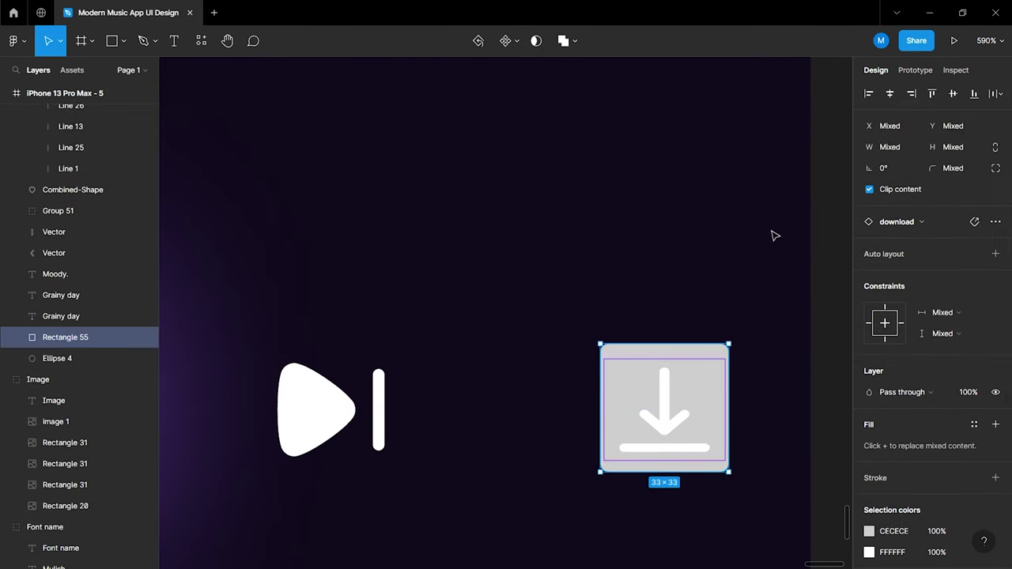
Delete the grey Rectangle 55 placeholder and zoom out to all phone screens
left_click(740, 324)
left_click(724, 353)
key("Delete")
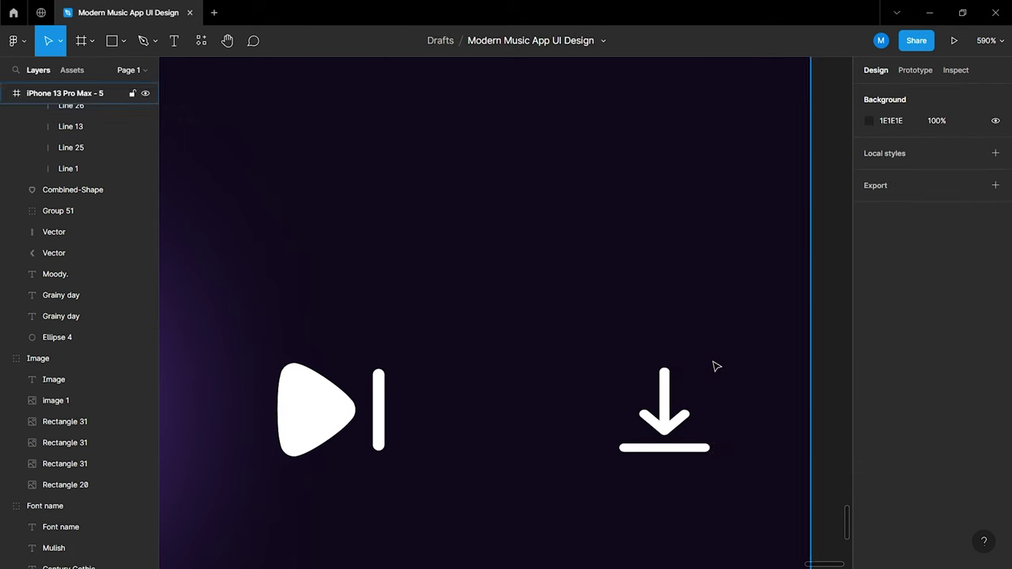
key("shift+1")
Copy the home screen's Group 40 backdrop into the now-playing screen
scroll(716, 365, "left", 2)
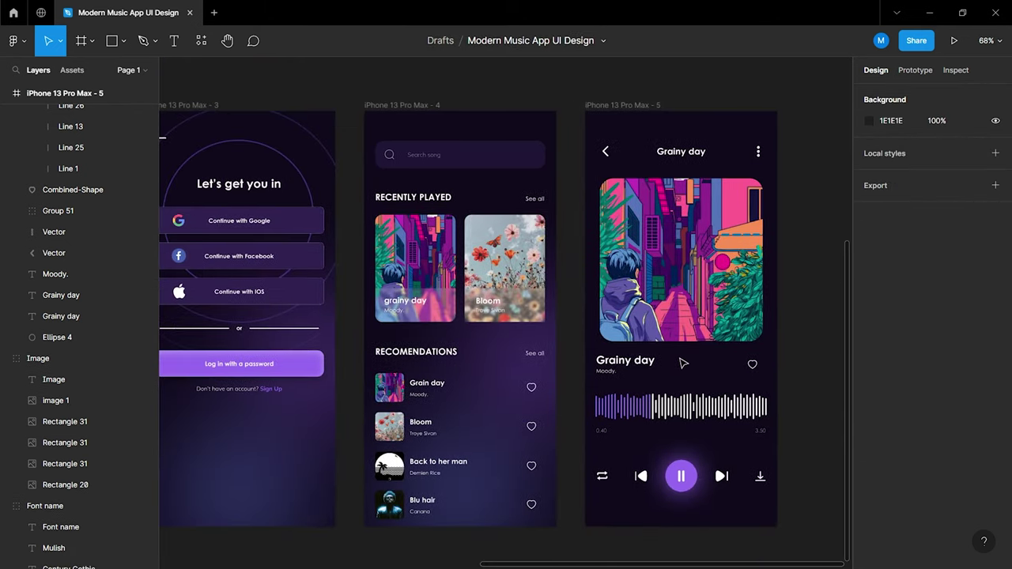
left_click(364, 108)
scroll(126, 301, "down", 5)
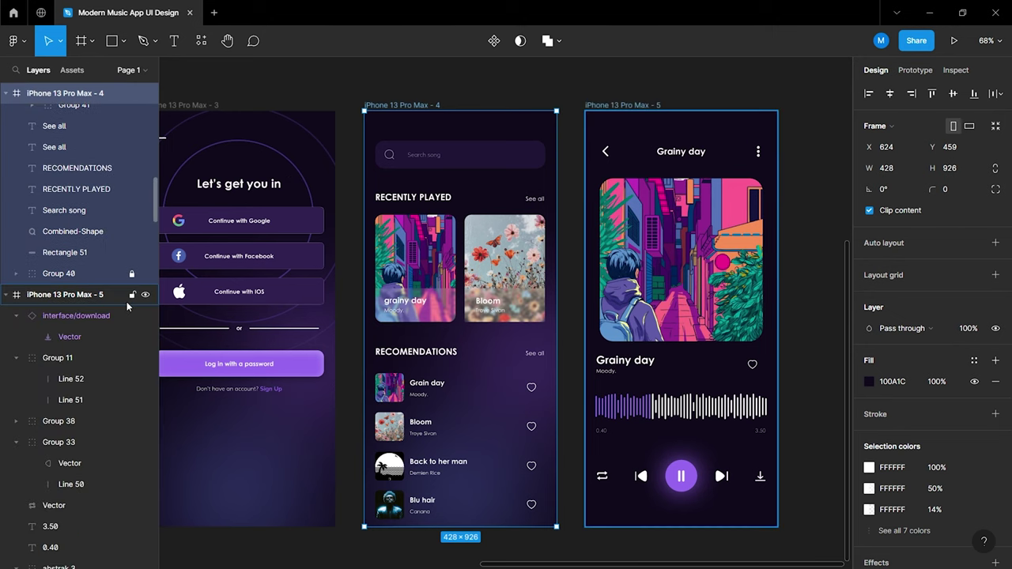
left_click(85, 273)
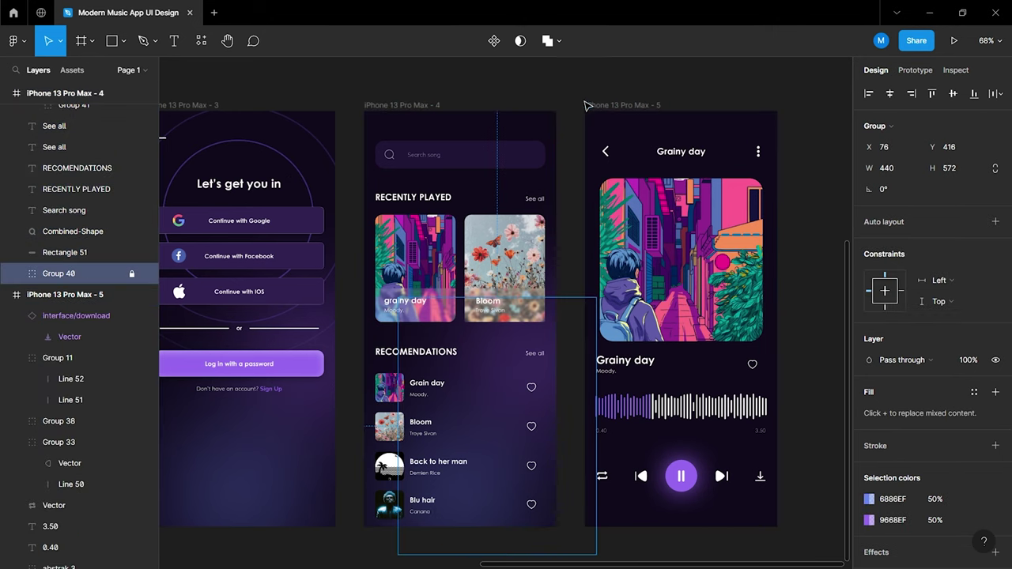
left_click(606, 108)
left_click(830, 234)
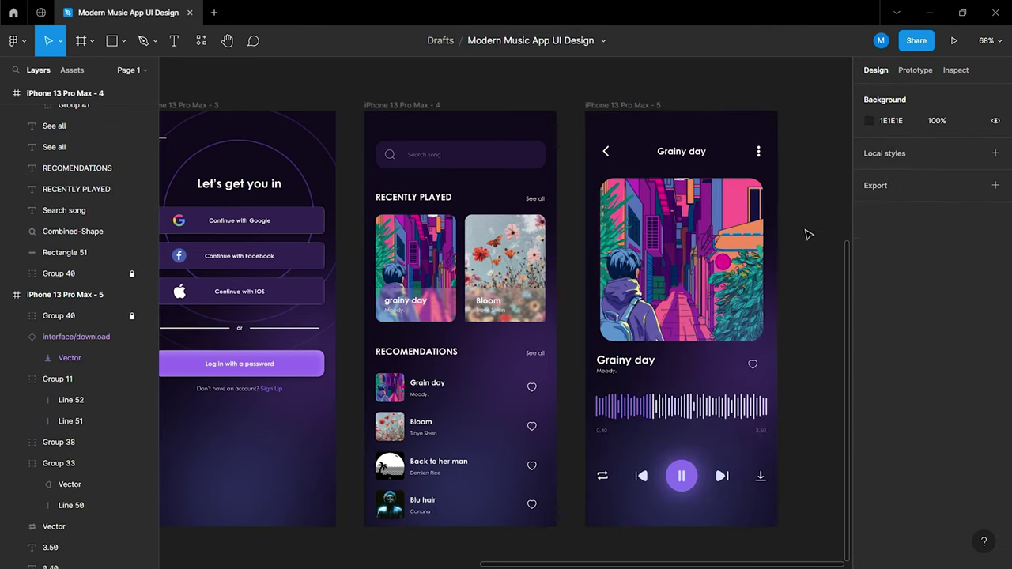
Add a Drop shadow effect to the Group 51 album cover
scroll(799, 241, "right", 3)
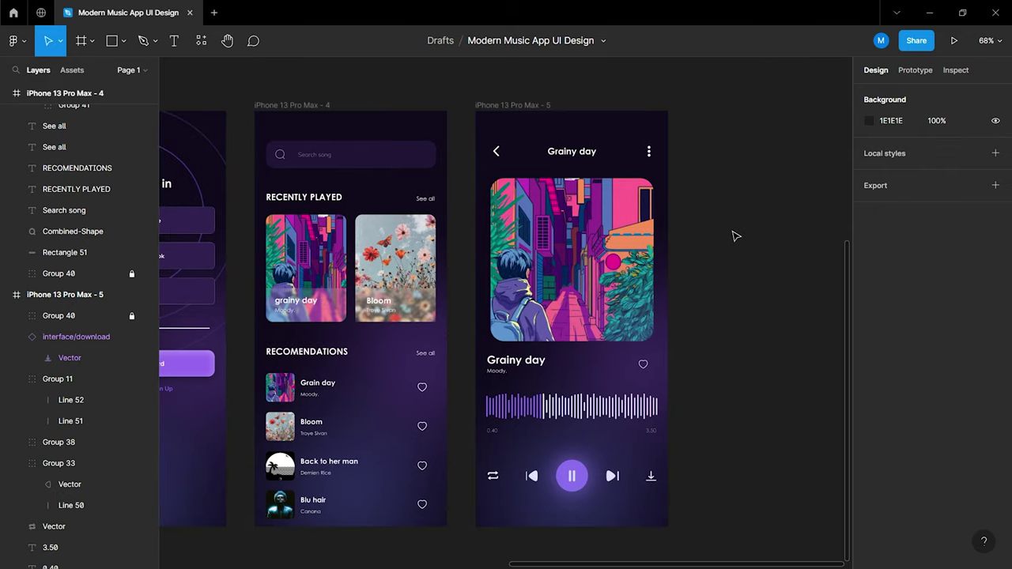
left_click(644, 265)
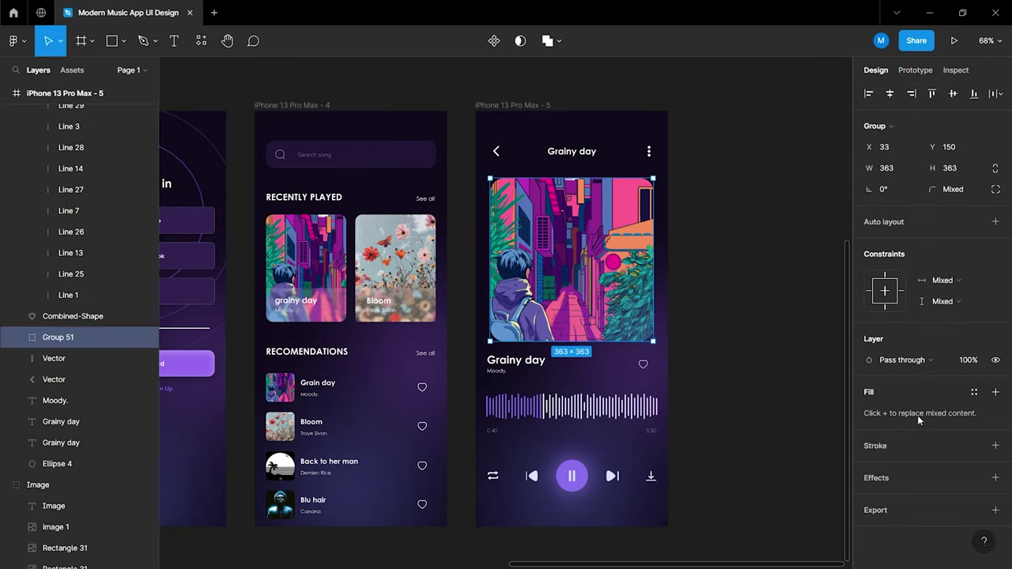
left_click(995, 478)
left_click(748, 324)
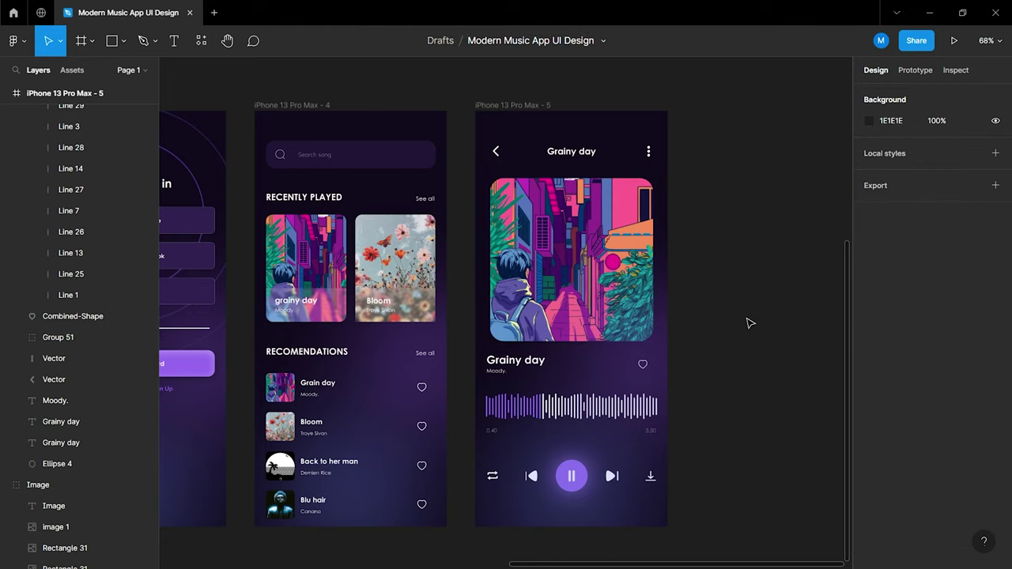
Collapse the now-playing, home, sign-in options and getting started frames in the Layers panel
scroll(750, 323, "down", 3, "ctrl")
scroll(751, 324, "down", 1, "ctrl")
scroll(750, 323, "down", 1, "ctrl")
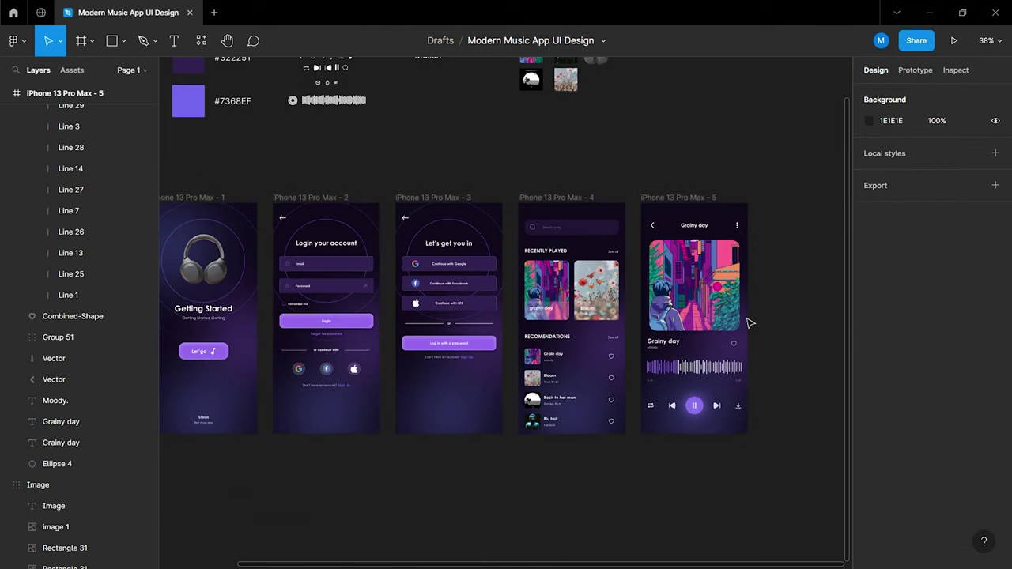
scroll(750, 323, "down", 1, "ctrl")
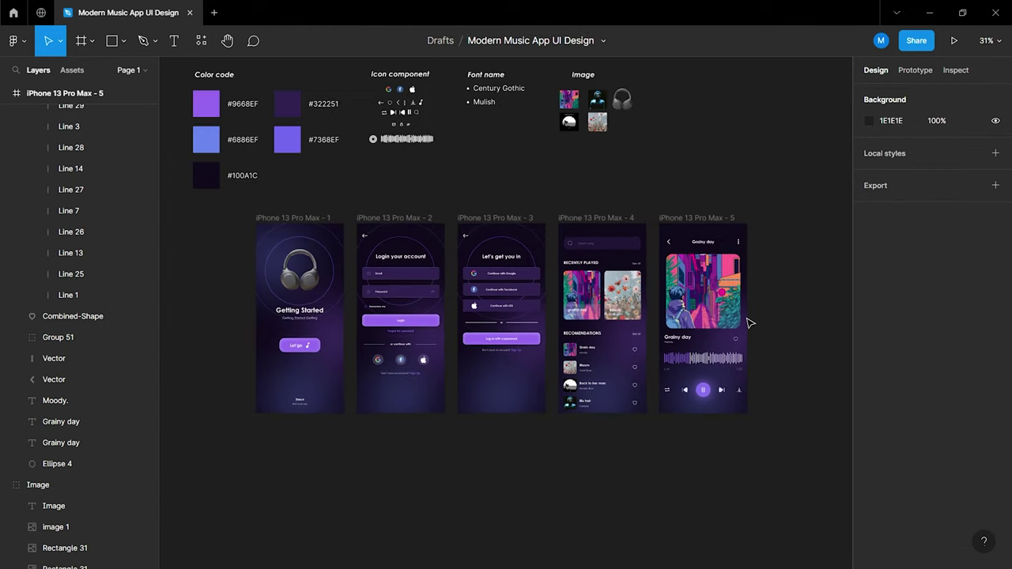
left_click(7, 93)
left_click(7, 114)
left_click(6, 136)
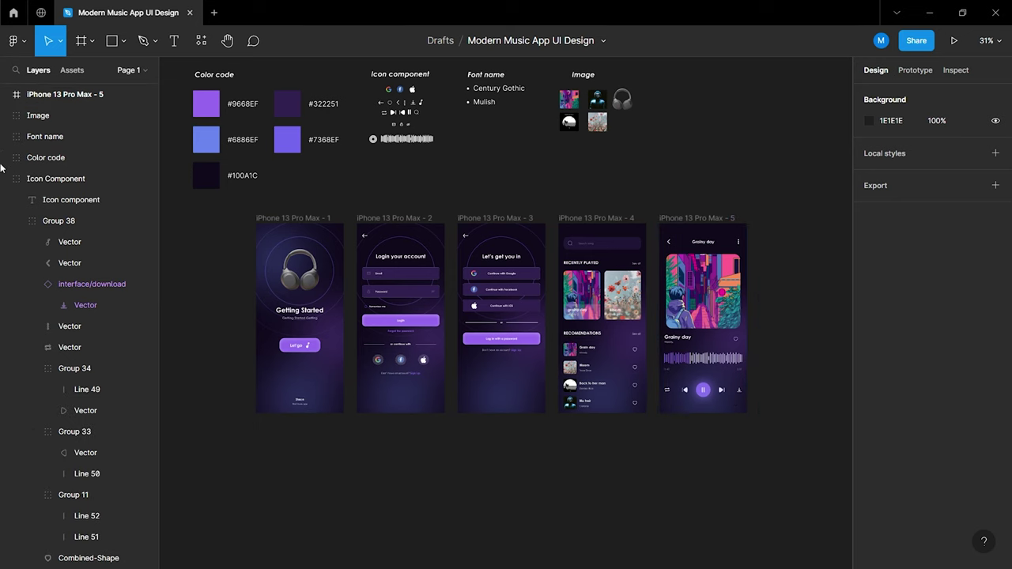
left_click(6, 179)
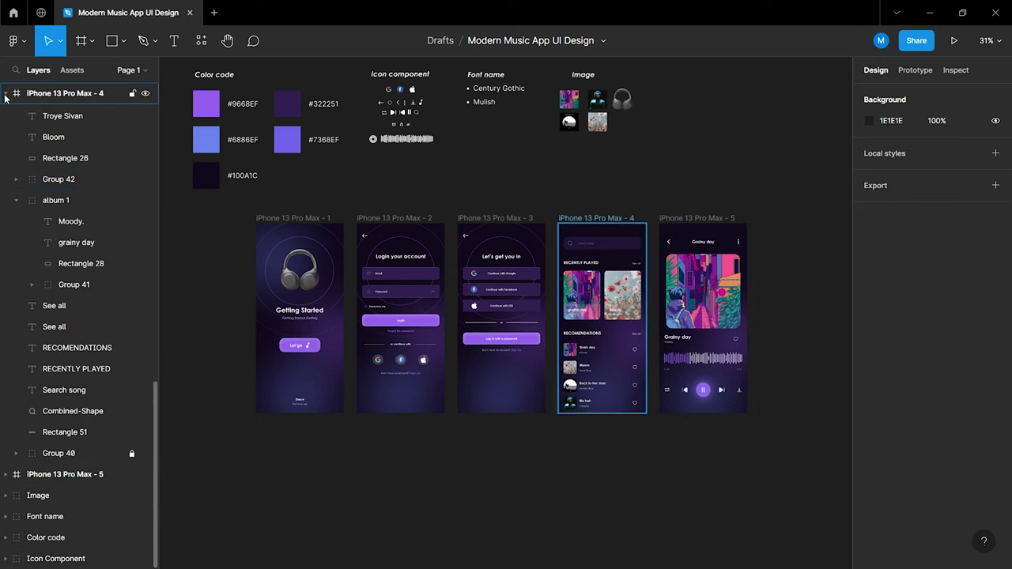
left_click(6, 94)
left_click(6, 94)
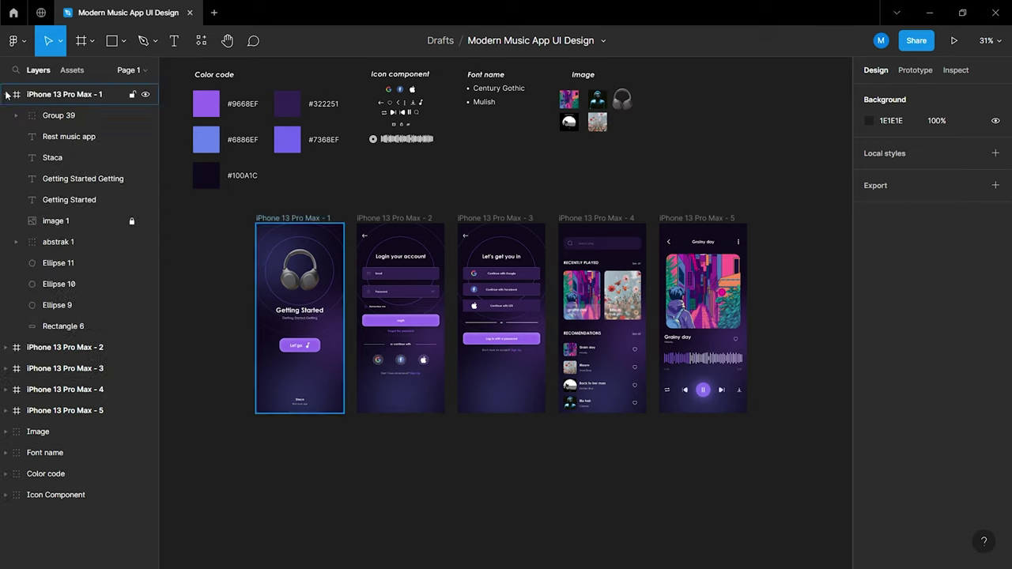
left_click(6, 95)
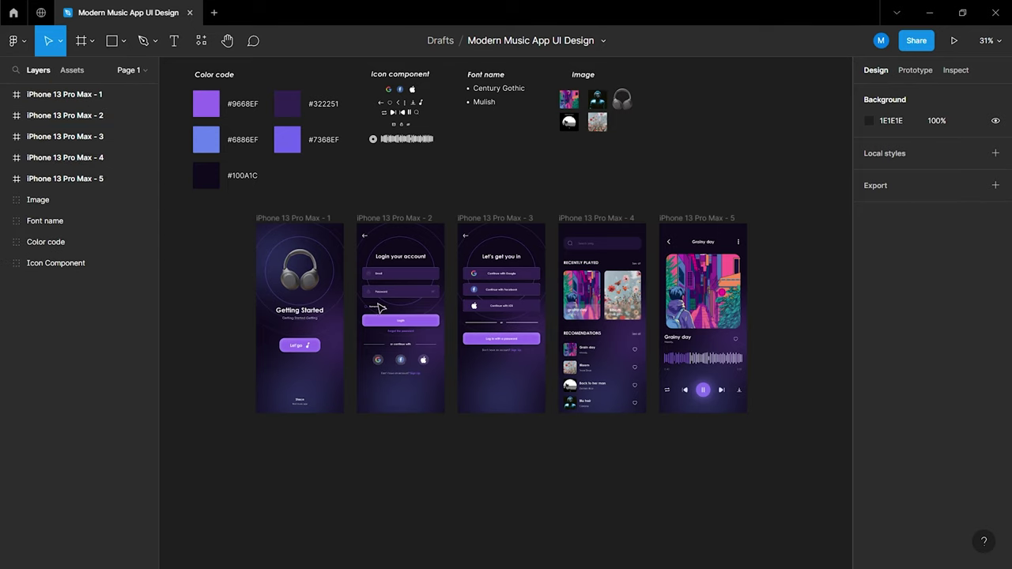